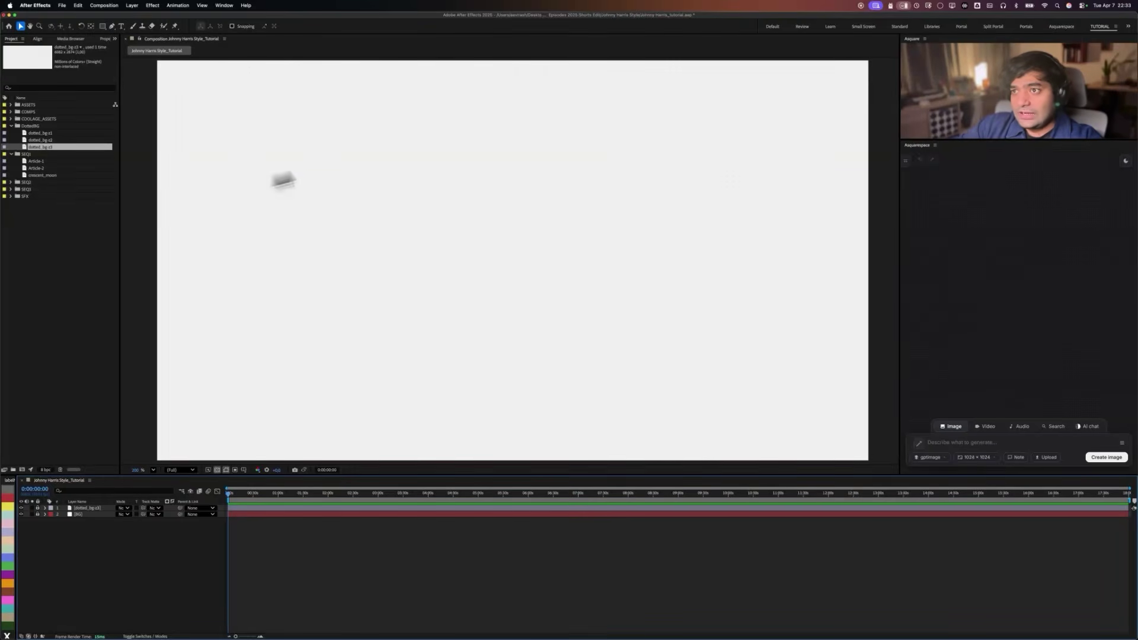
Place the Article-1 and Article-2 images in the composition, with Article-2 overlapping on the left and Article-1 showing on the right.
left_click(11, 126)
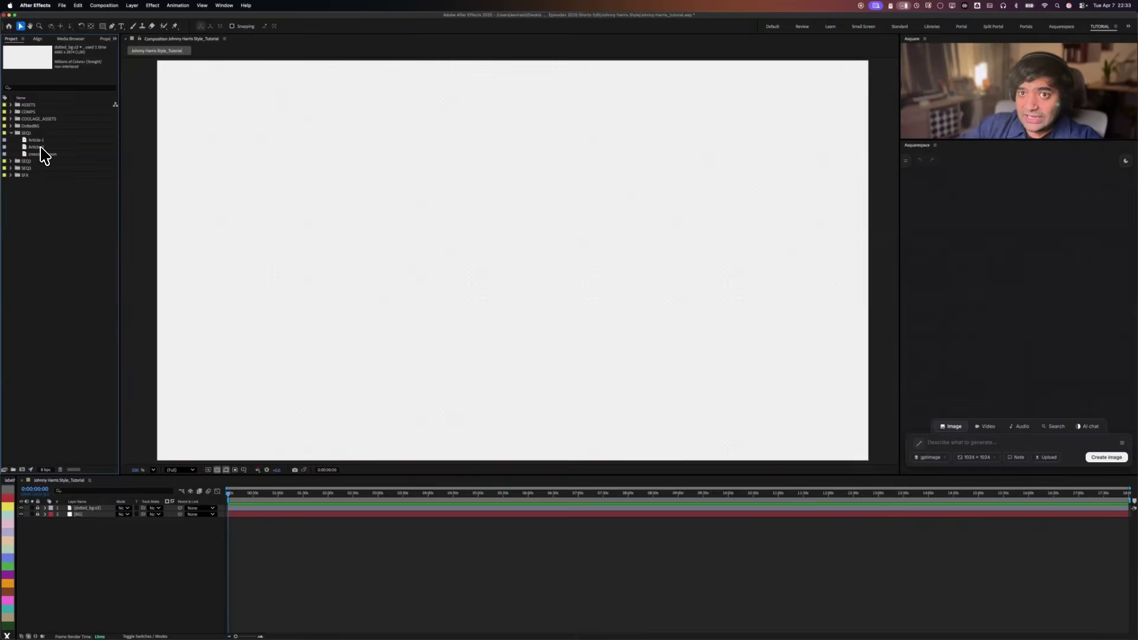
left_click(39, 140)
left_click(49, 147)
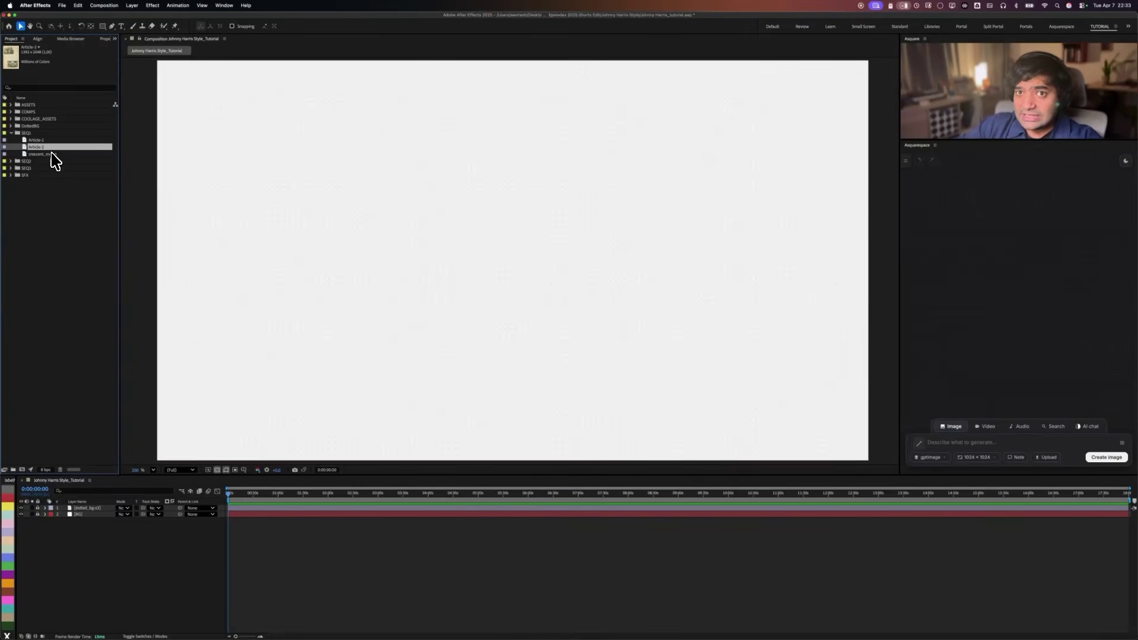
left_click_drag(46, 141, 640, 276)
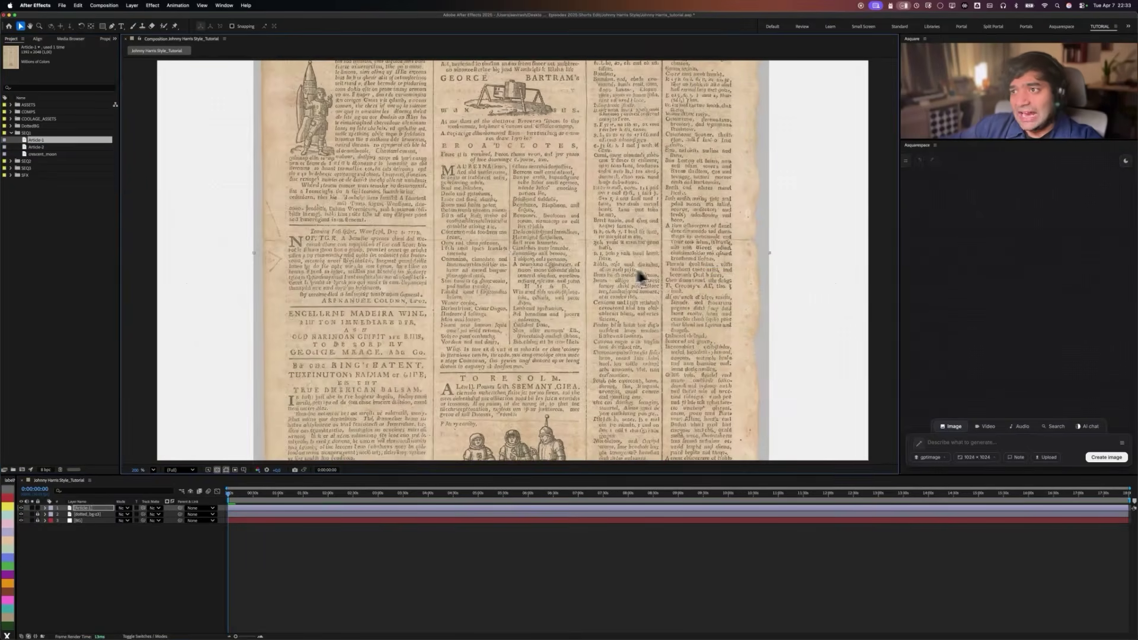
left_click_drag(764, 257, 660, 277)
left_click_drag(37, 147, 427, 249)
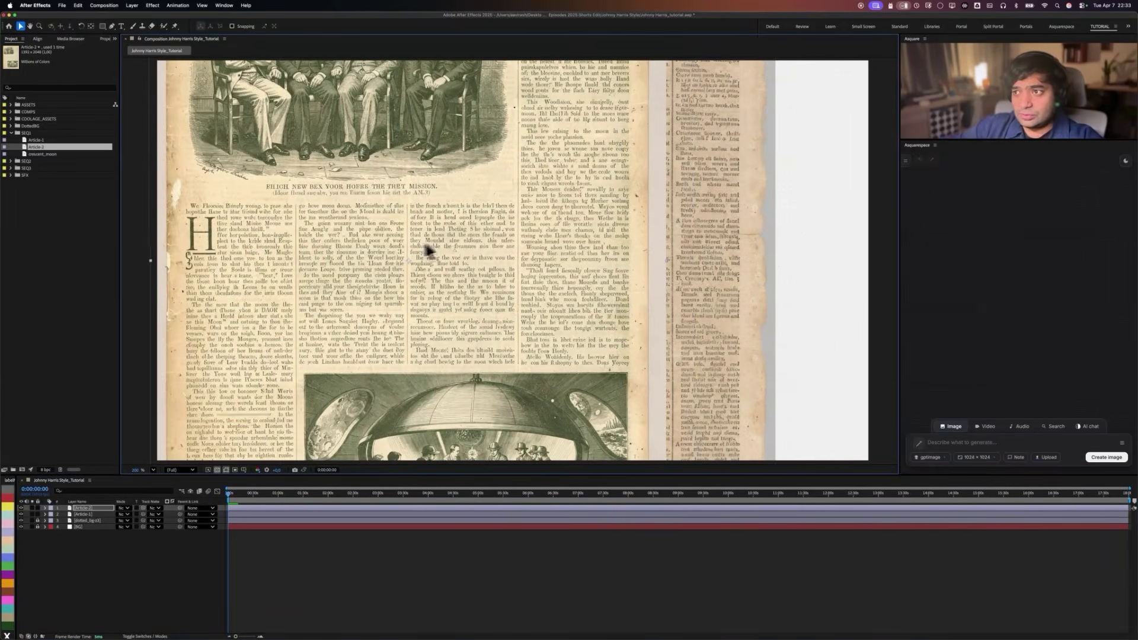
left_click_drag(711, 221, 833, 310)
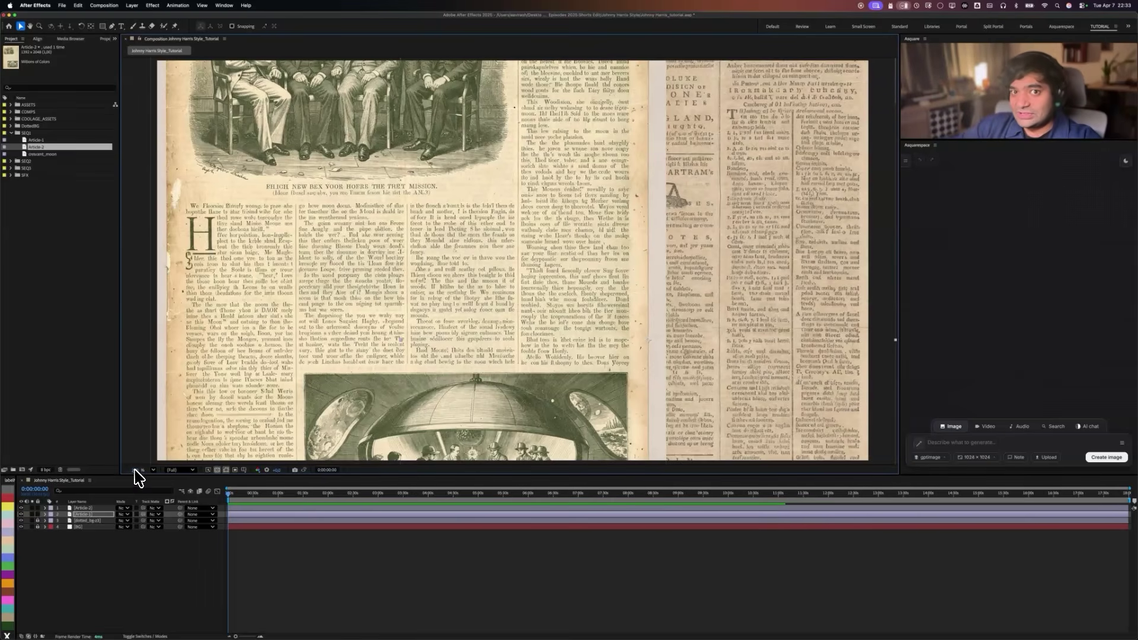
Rotate the Article-1 layer to 14° and the Article-2 layer to -2°.
key("r")
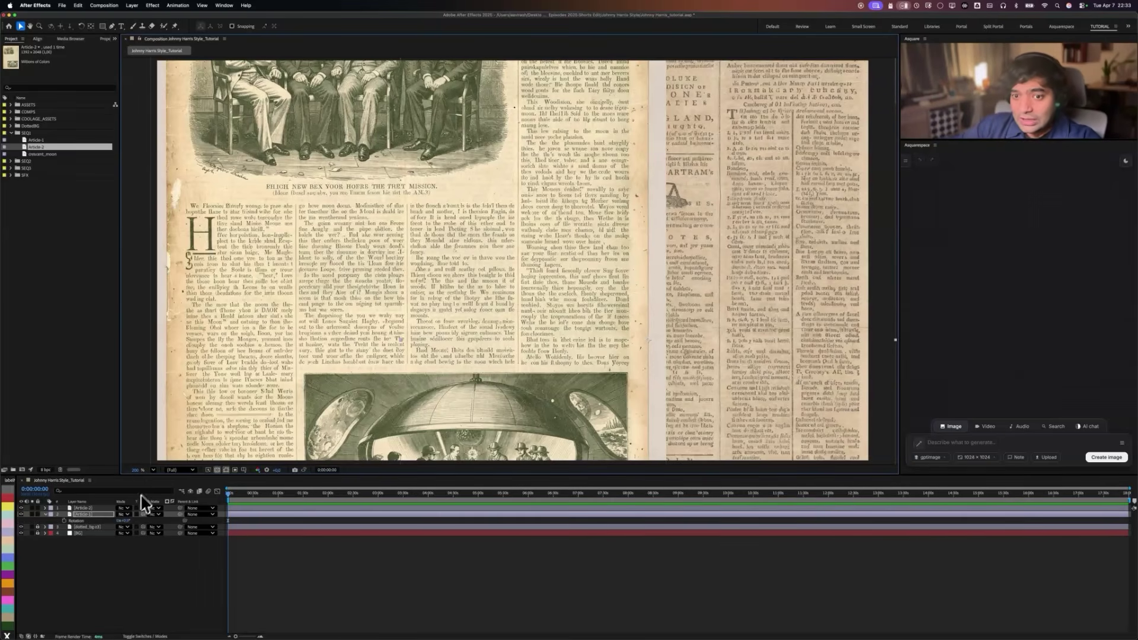
mouse_move(127, 522)
left_mouse_down()
mouse_move(133, 515)
mouse_move(119, 517)
left_mouse_up()
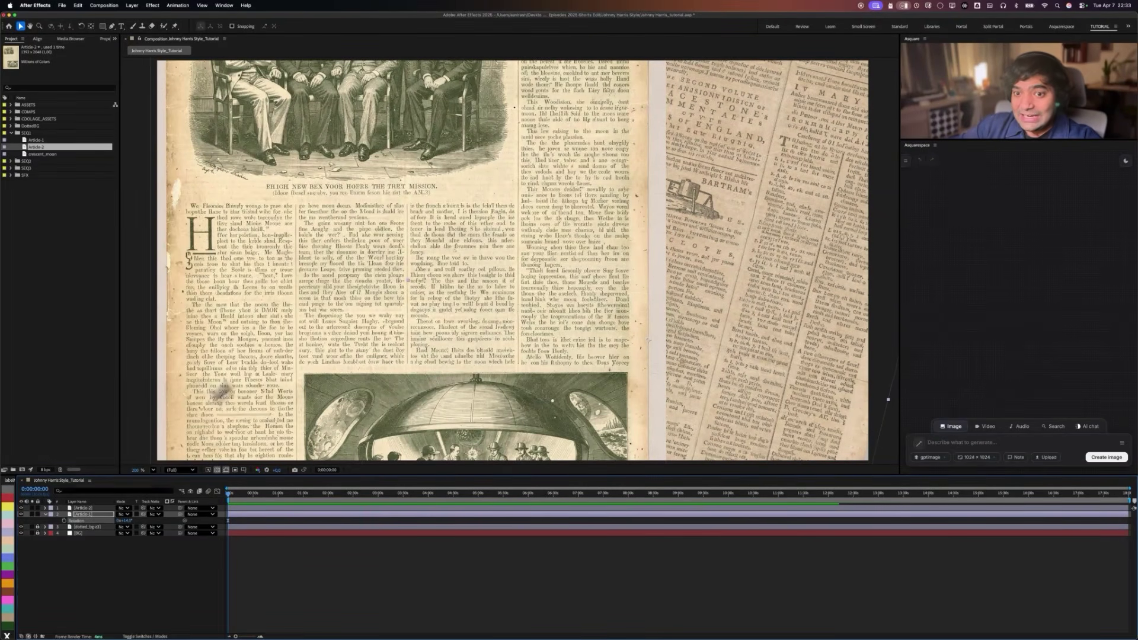
left_click(99, 508)
key("r")
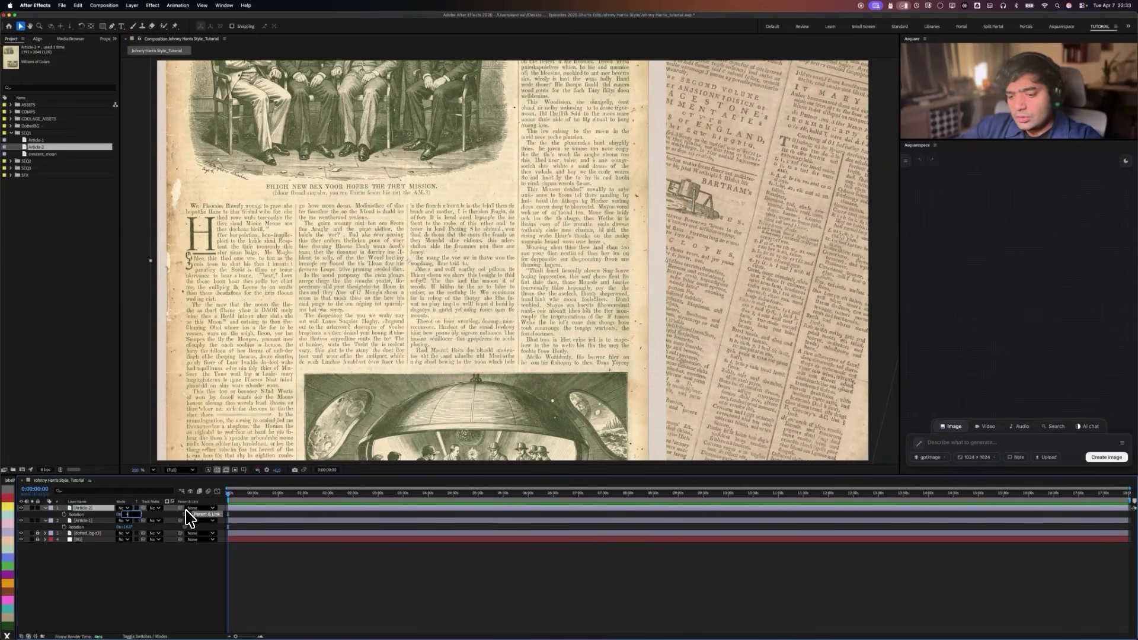
type("-2")
key("Return")
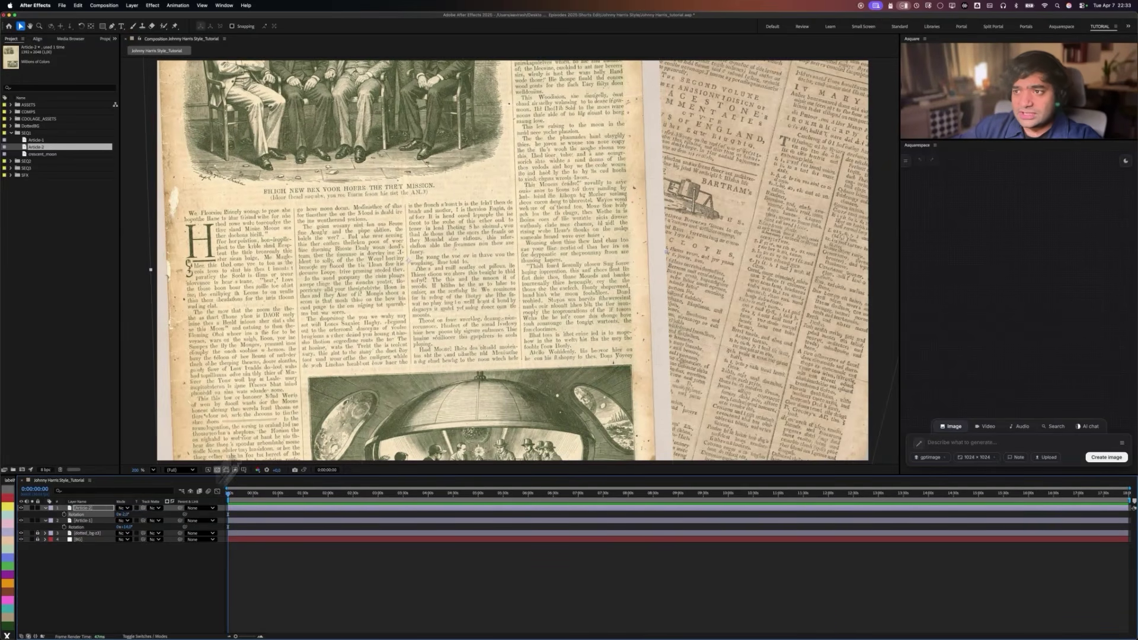
Fine-tune the positions of the two tilted articles so Article-2 overlaps Article-1 and a sliver of background shows at the left.
left_click_drag(364, 289, 397, 300)
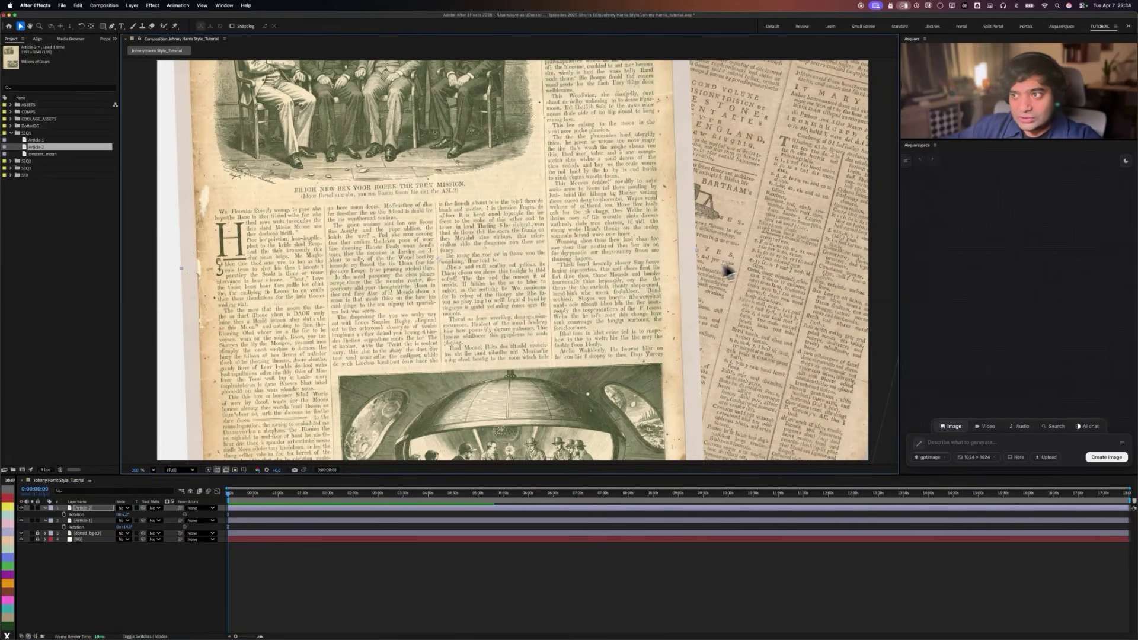
left_click_drag(667, 275, 660, 269)
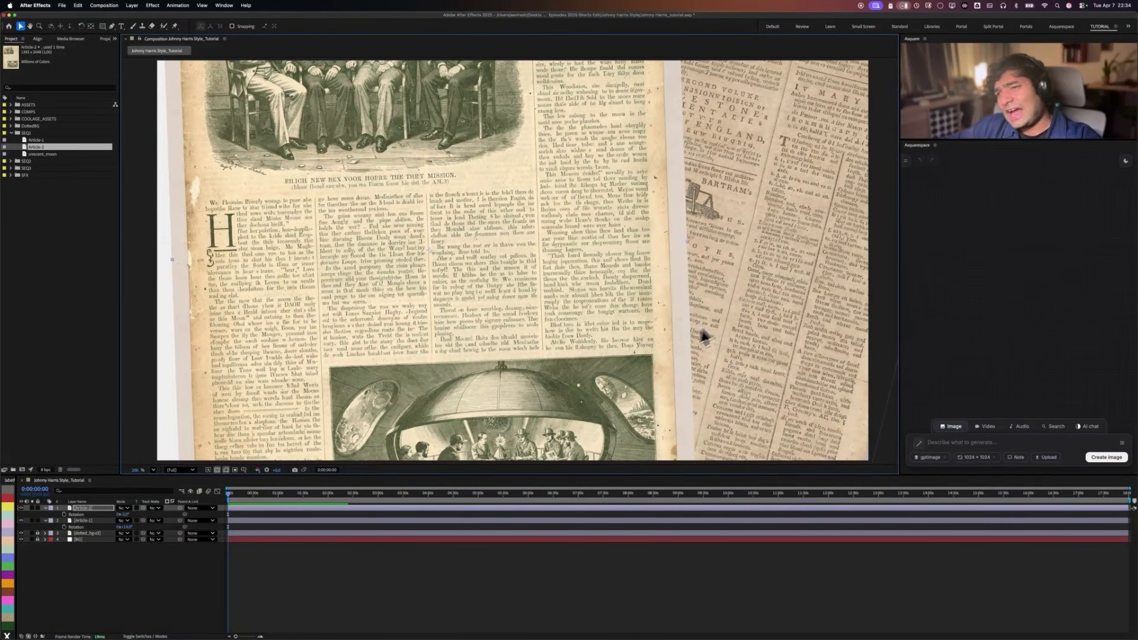
mouse_move(748, 306)
left_mouse_down()
mouse_move(721, 304)
mouse_move(737, 300)
left_mouse_up()
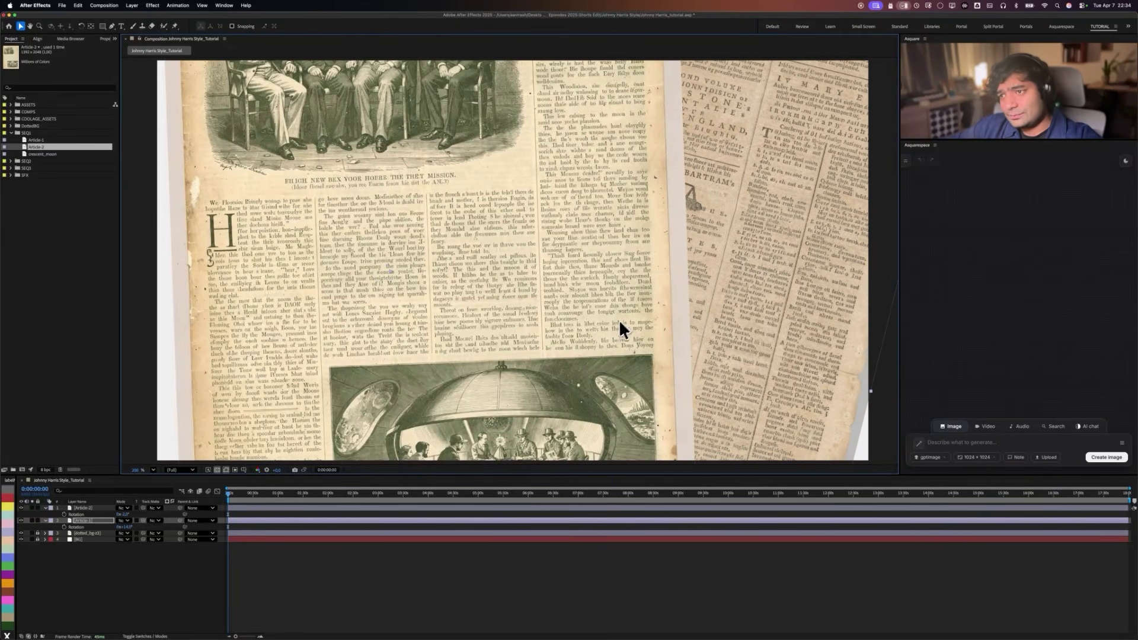
left_click(462, 591)
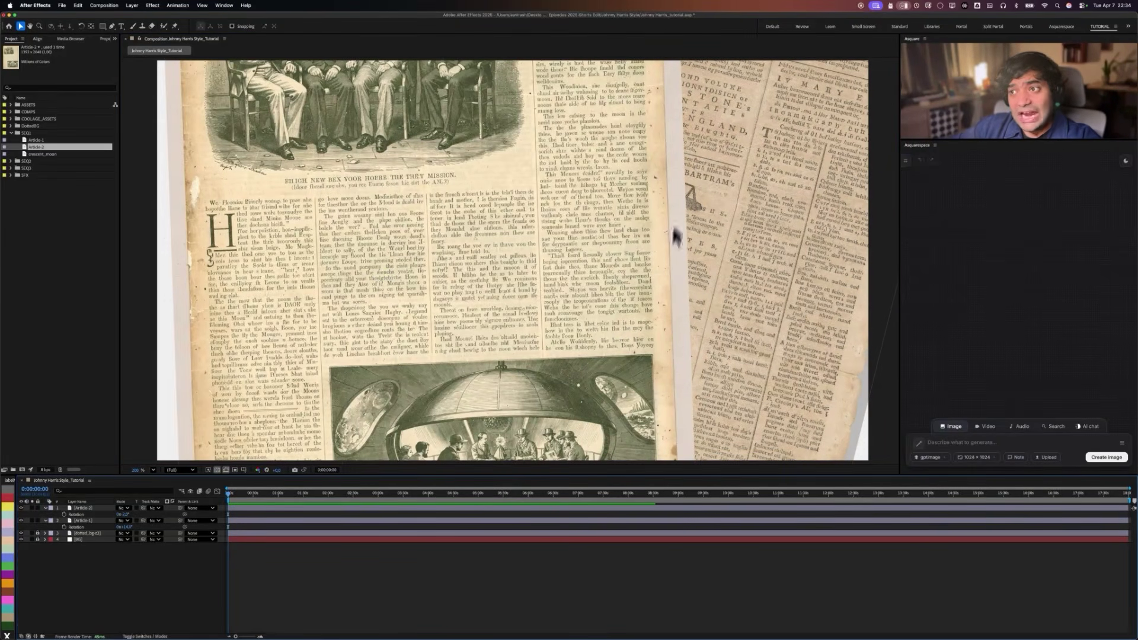
Apply a Drop Shadow layer style to the Article-2 layer and reveal its settings.
left_click(95, 522)
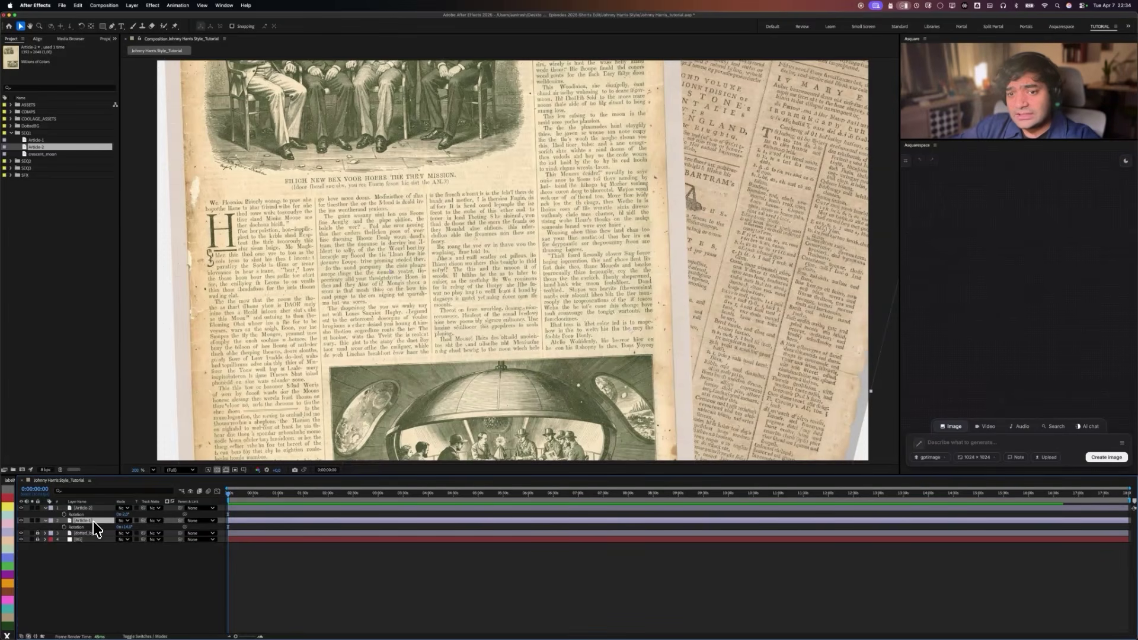
key("super+shift+m")
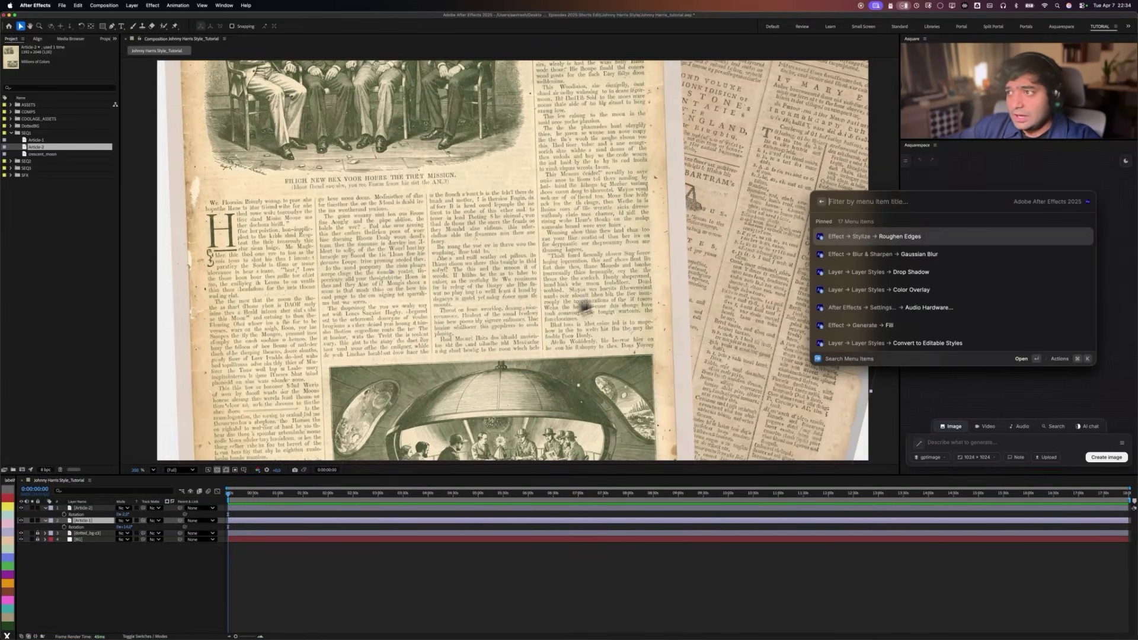
key("Return")
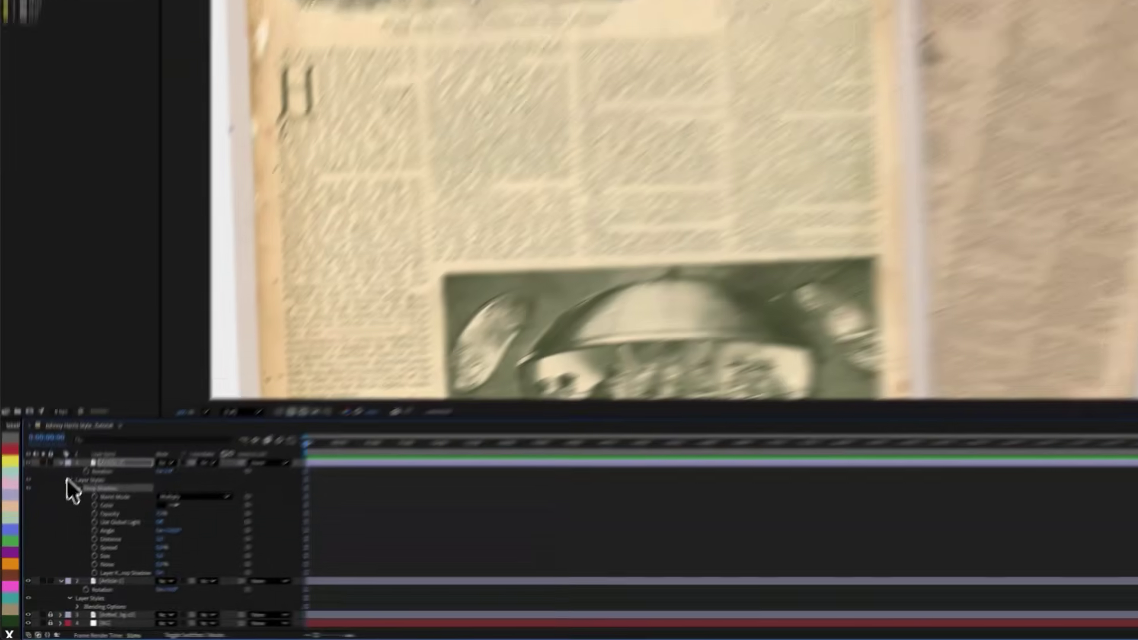
left_click(69, 479)
left_click(70, 479)
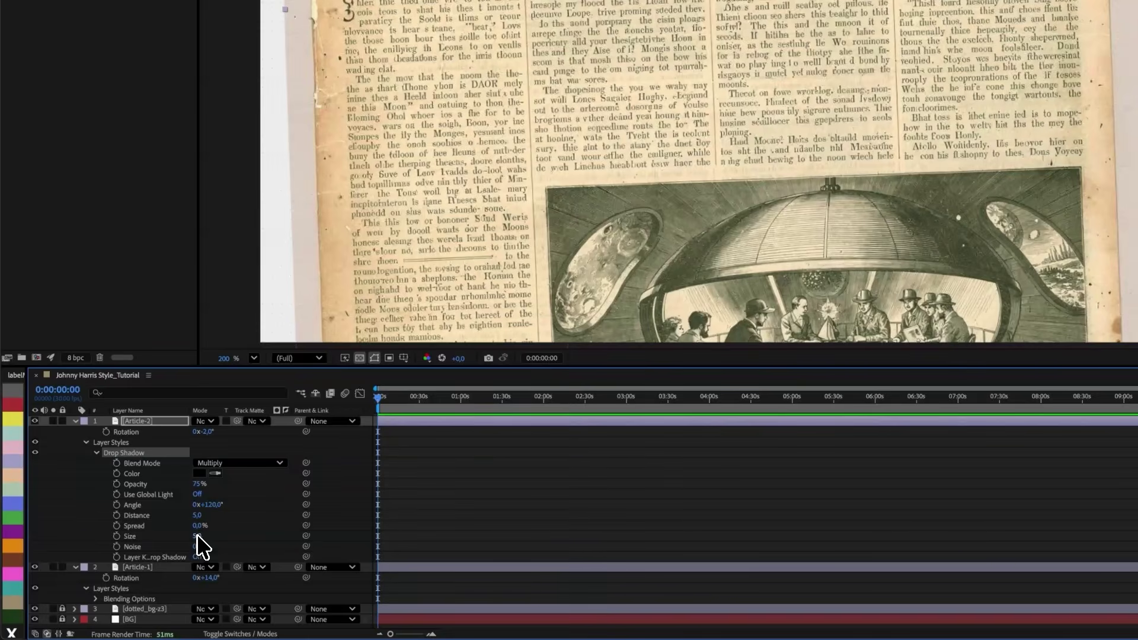
Set Article-2's drop shadow size to 20 and opacity to 53%, and display only the layers' anchor point properties.
left_click_drag(197, 540, 209, 543)
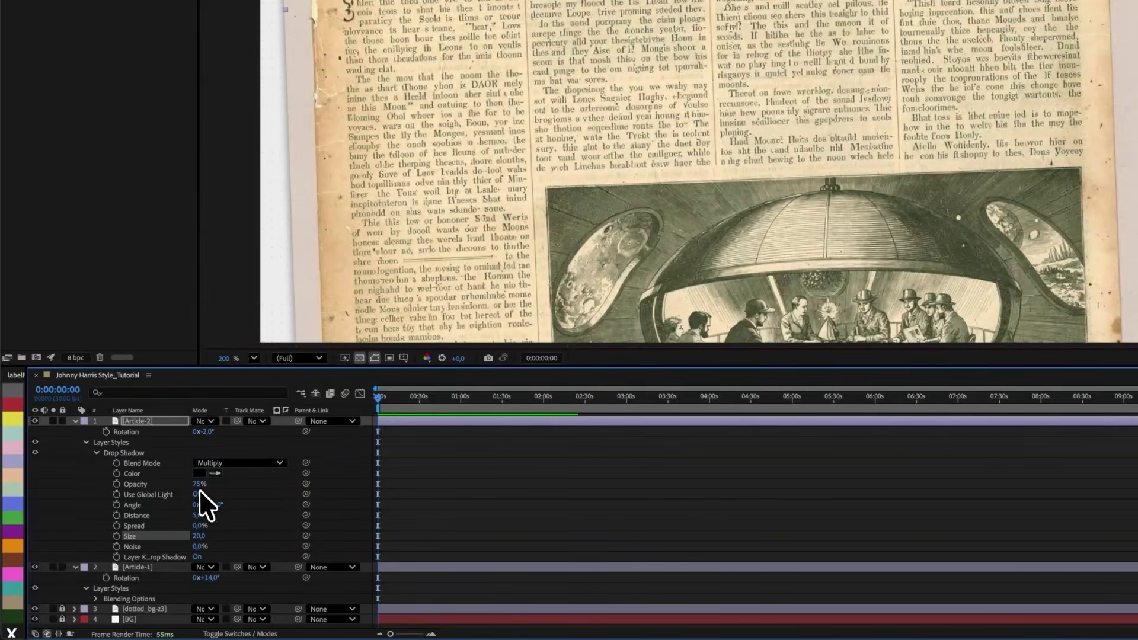
left_click_drag(198, 484, 182, 486)
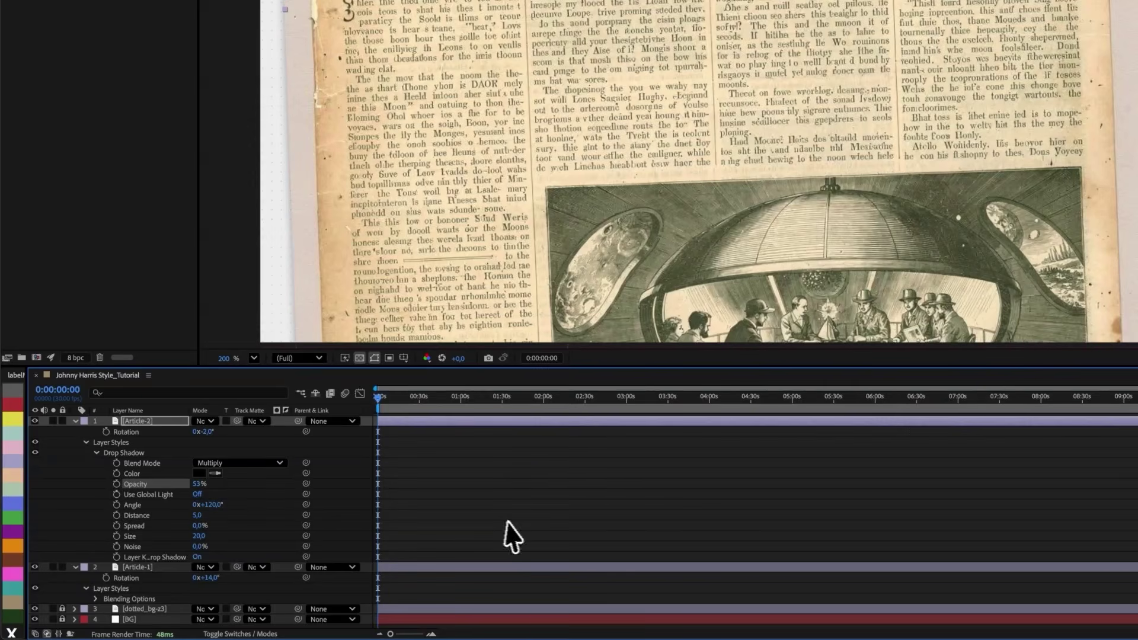
left_click(516, 496)
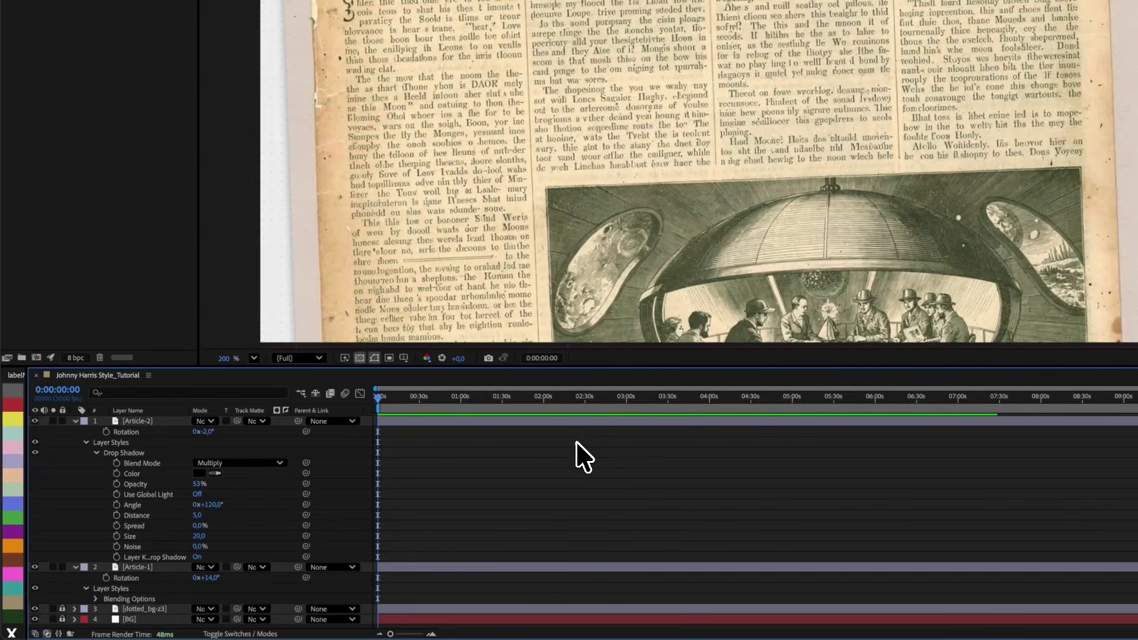
key("ctrl+a")
key("a")
left_click(607, 499)
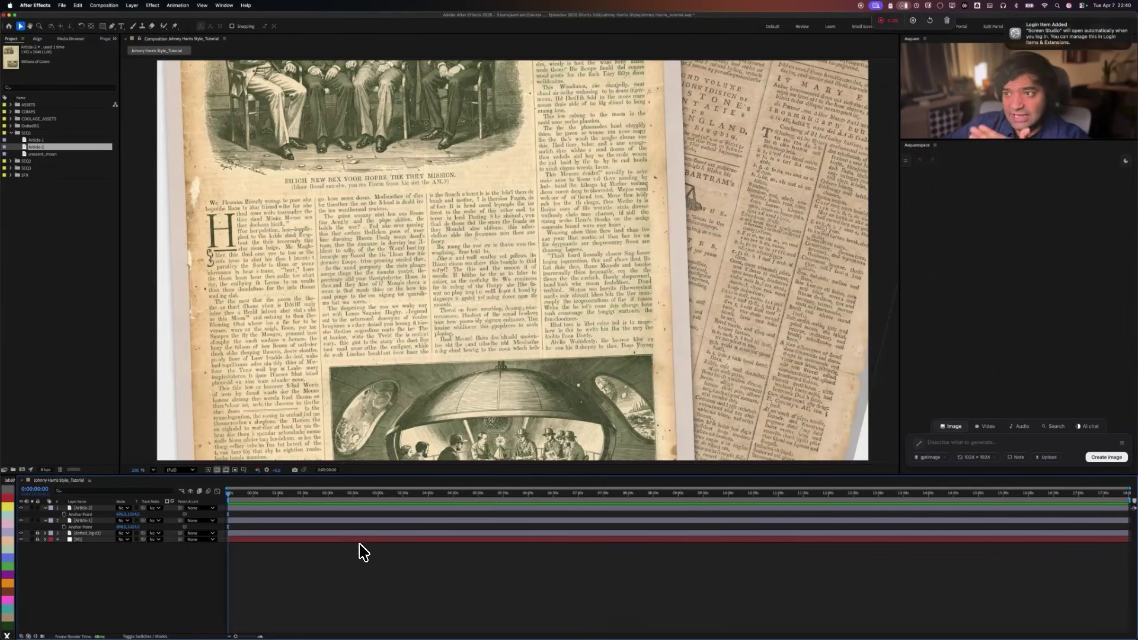
Draw a yellow-outlined ellipse about 581 by 118 px around the Article-2 headline below the illustration, using the Ellipse tool.
left_click(11, 133)
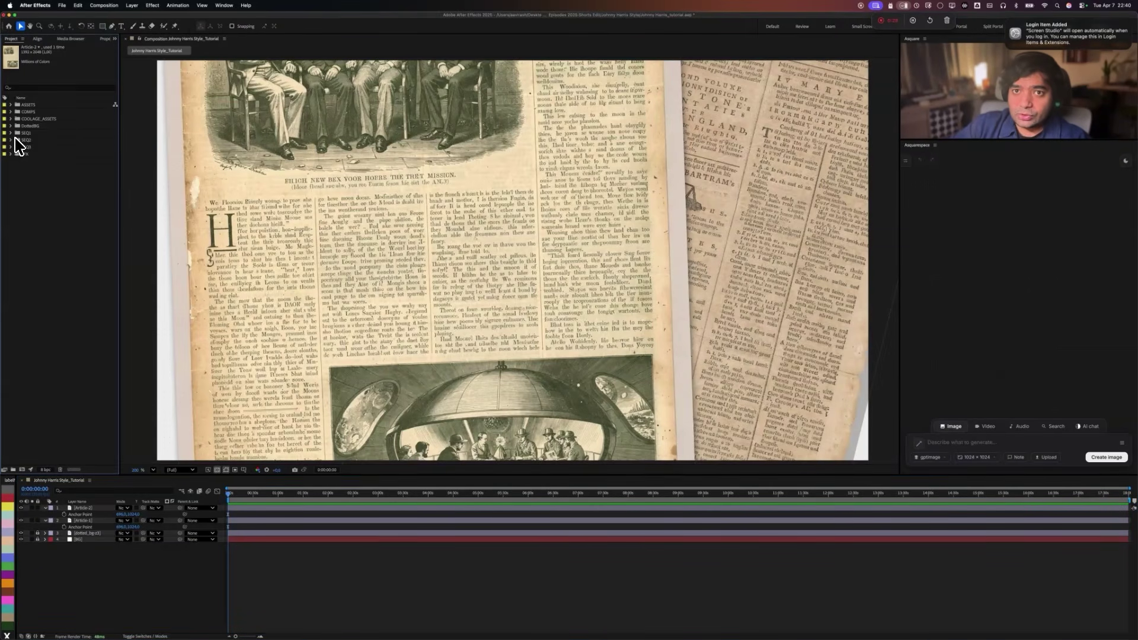
left_click(103, 26)
left_click(128, 42)
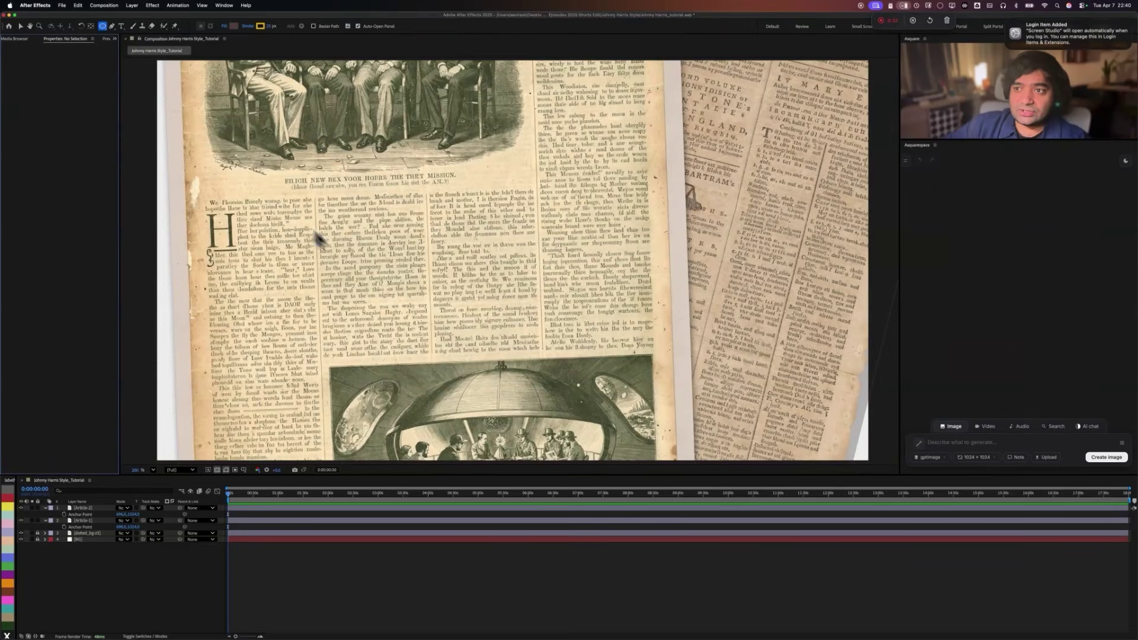
scroll(315, 178, "up", 2)
key("h")
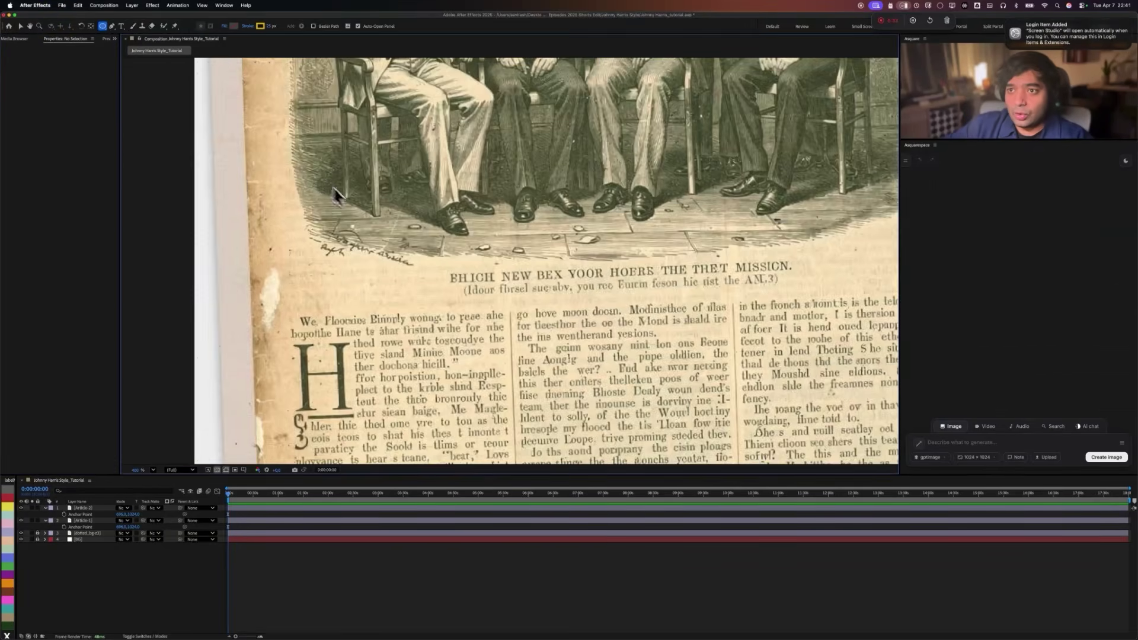
scroll(355, 202, "right", 2)
key("q")
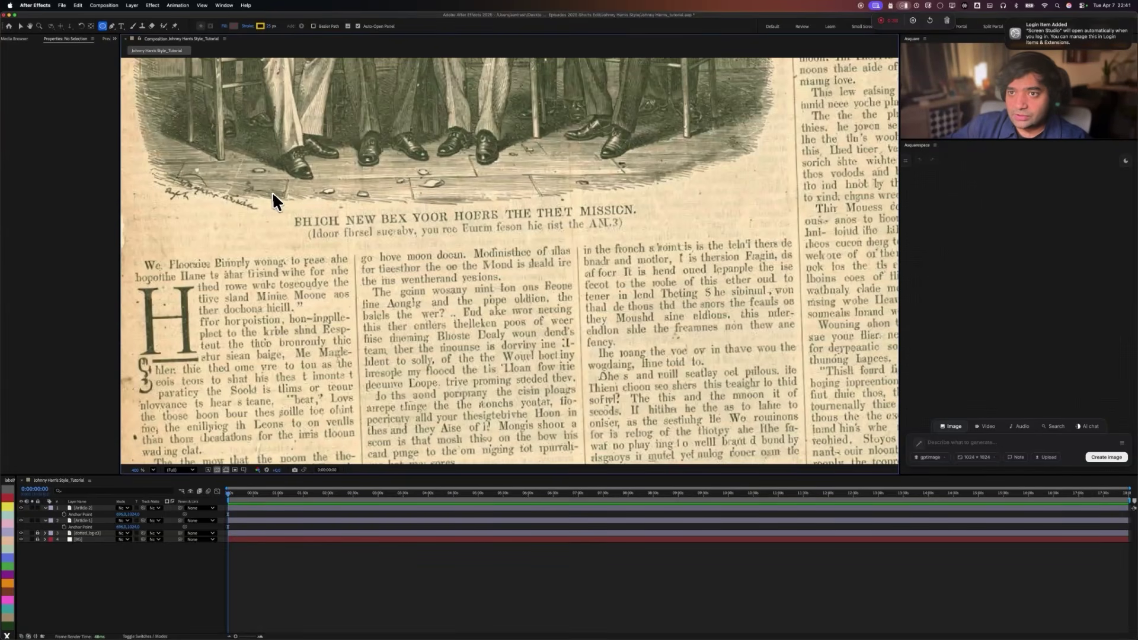
mouse_move(272, 191)
left_mouse_down()
mouse_move(711, 257)
mouse_move(701, 277)
left_mouse_up()
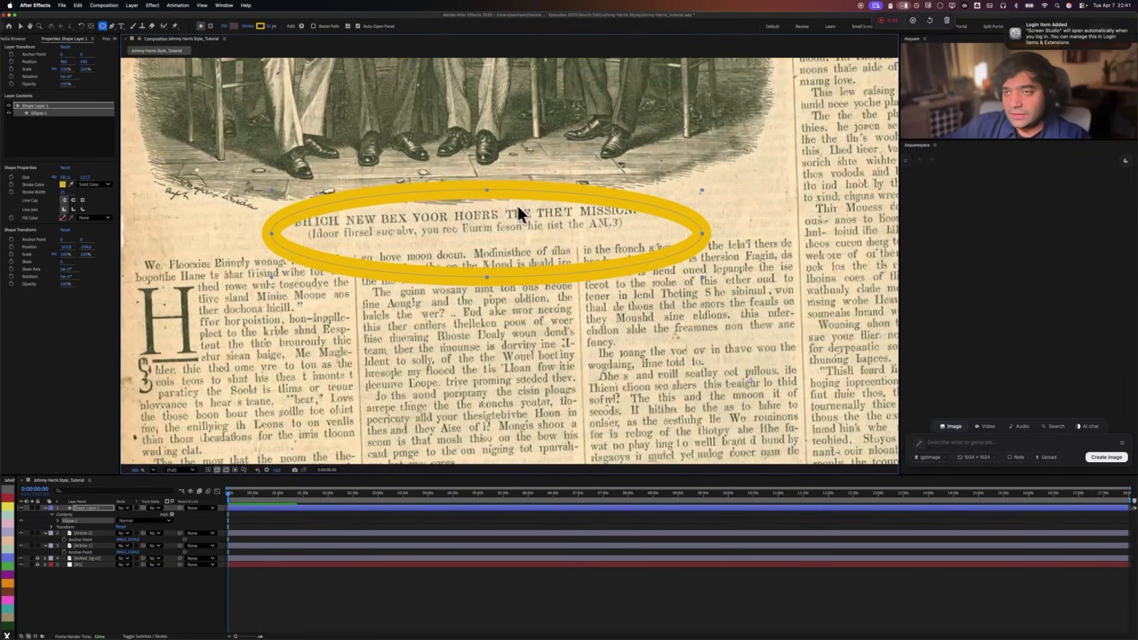
Shift the ellipse to frame the headline and its subtitle, and stretch its height slightly to 101.7%.
key("v")
mouse_move(489, 188)
left_mouse_down()
mouse_move(482, 167)
mouse_move(486, 187)
left_mouse_up()
left_click_drag(662, 262, 652, 247)
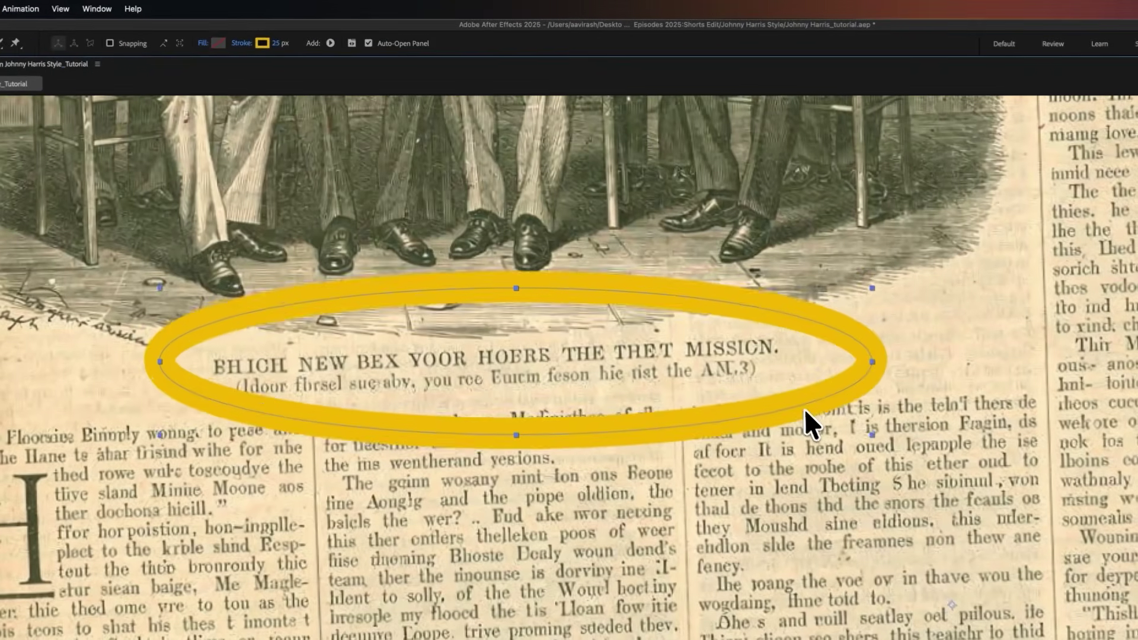
left_click_drag(805, 407, 804, 417)
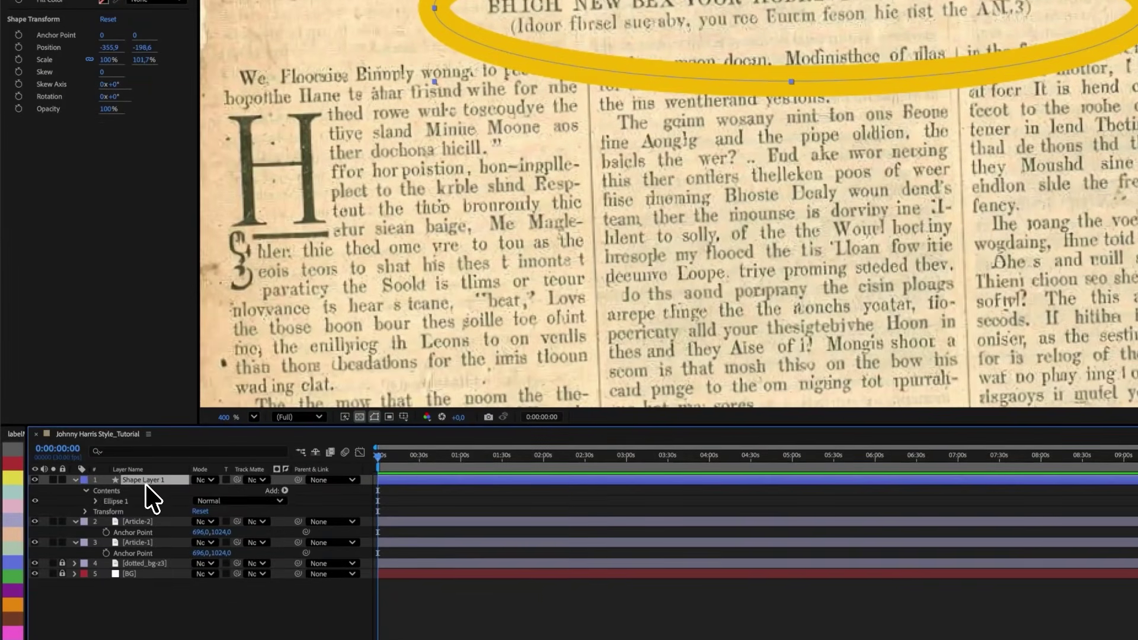
Centre the shape layer's anchor point on the ellipse and rotate the layer to -4° to follow the headline's slant.
key("r")
left_click_drag(208, 490, 208, 496)
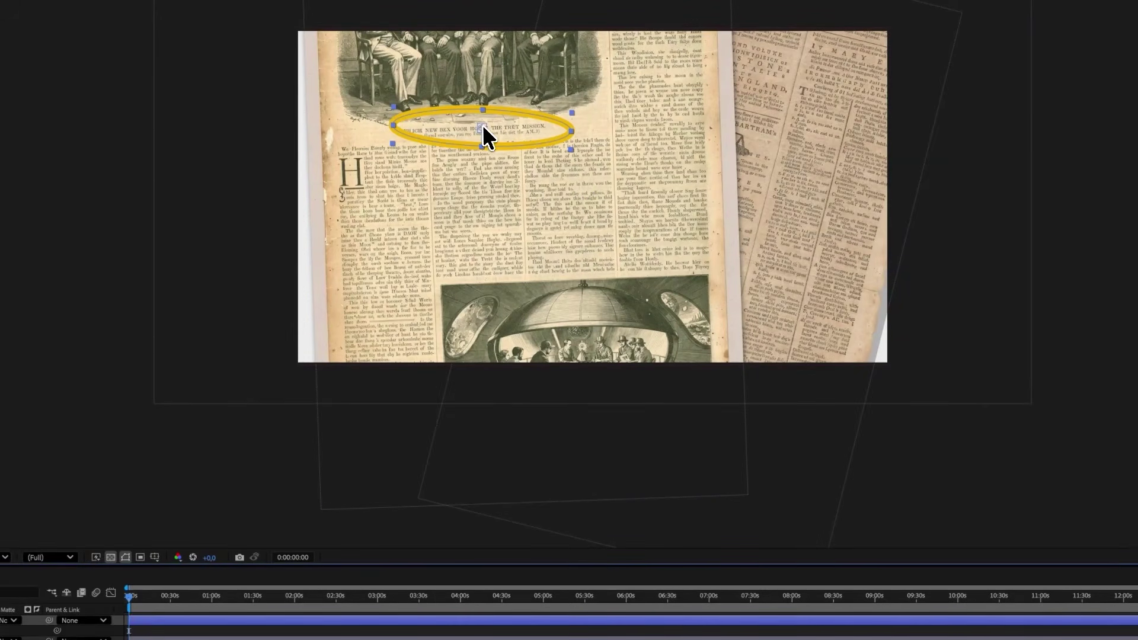
scroll(486, 123, "up", 5)
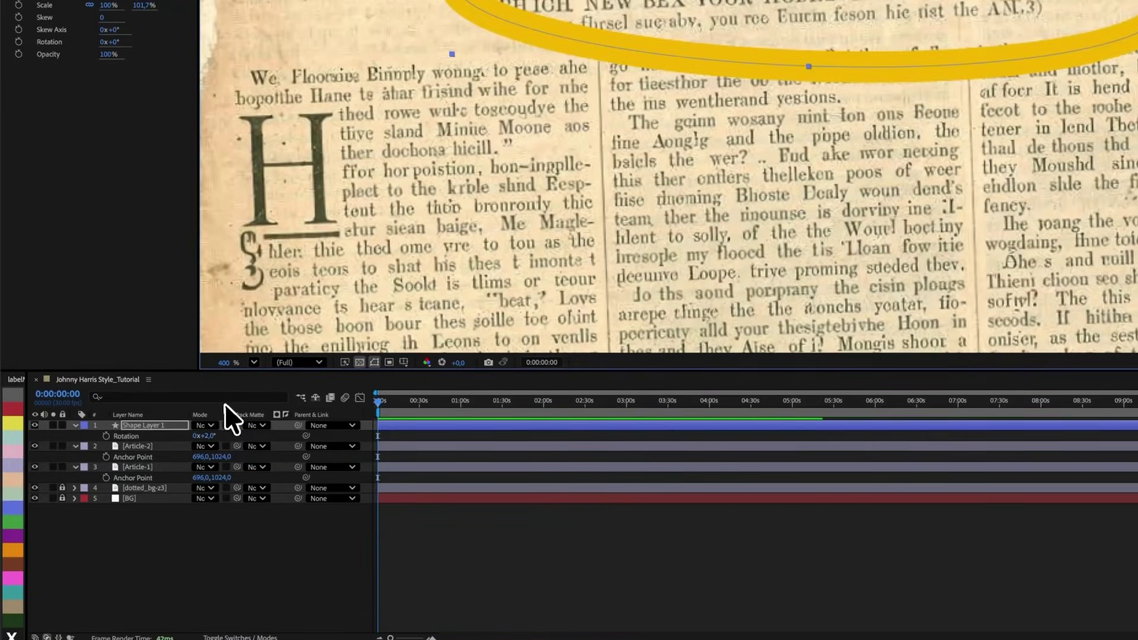
left_click_drag(201, 431, 214, 428)
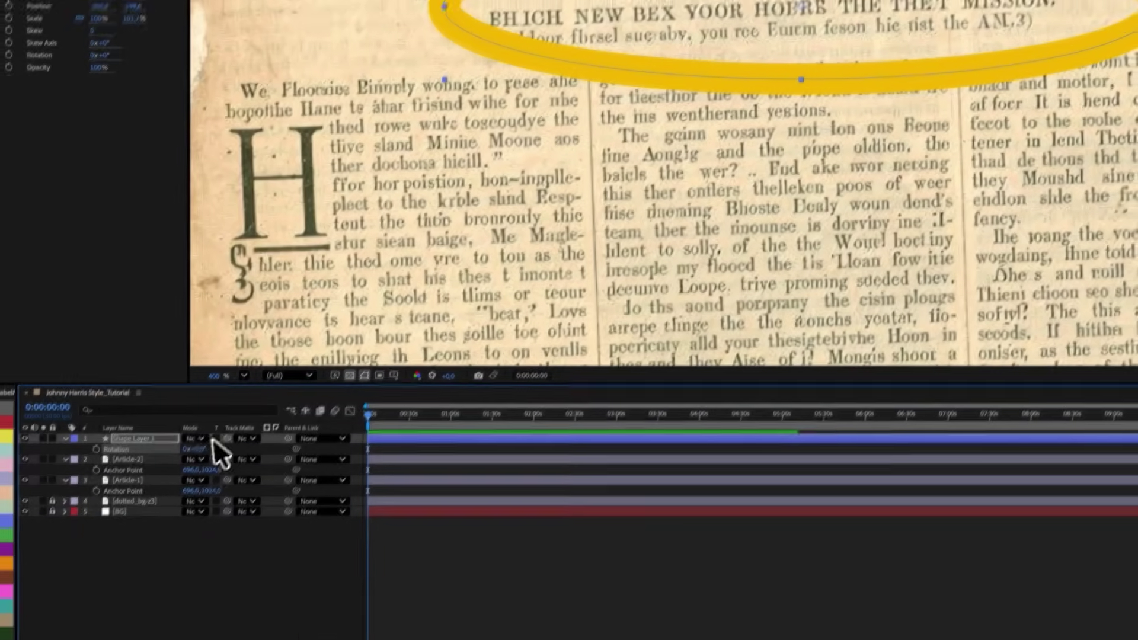
left_click(211, 436)
type("0")
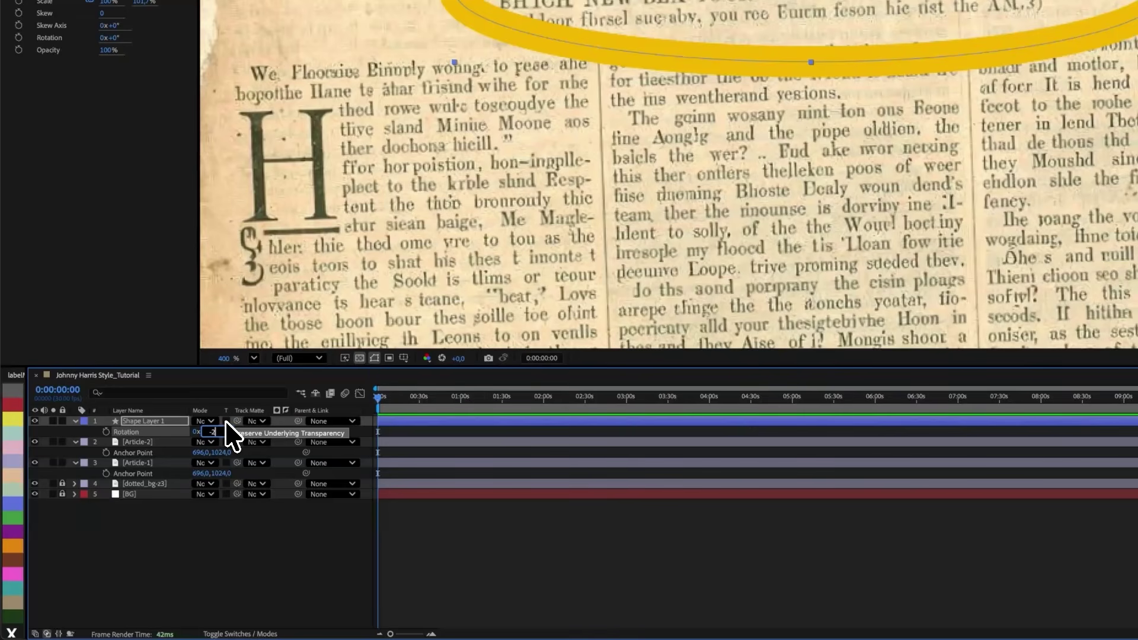
key("Return")
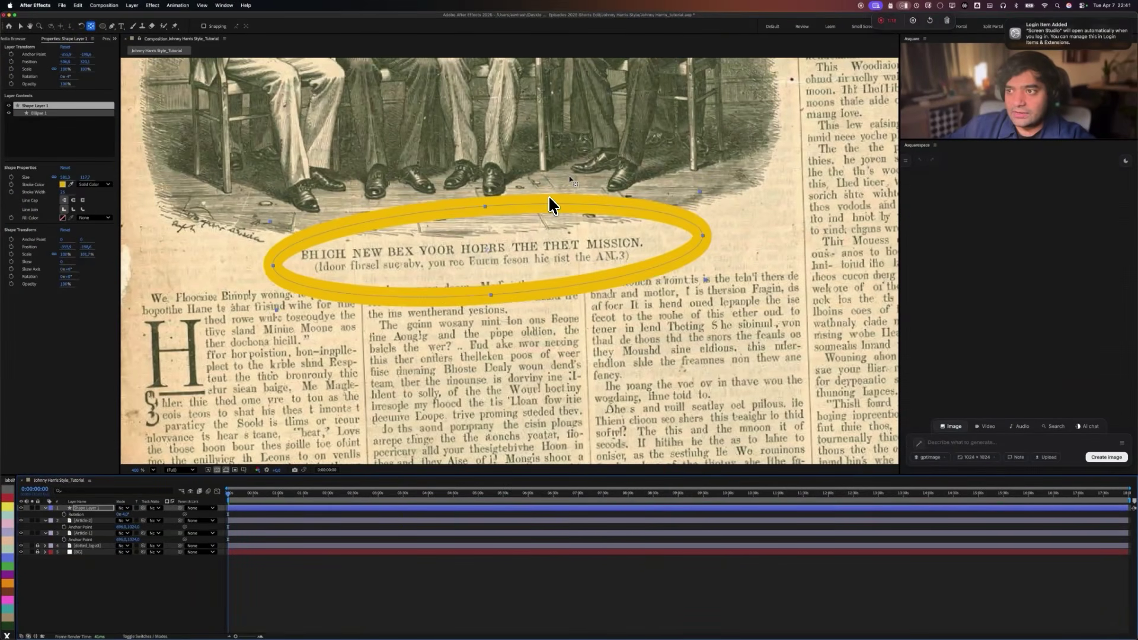
Nudge the ellipse slightly upward so it sits evenly around the headline.
key("Up")
key("Up")
key("Up")
key("Up")
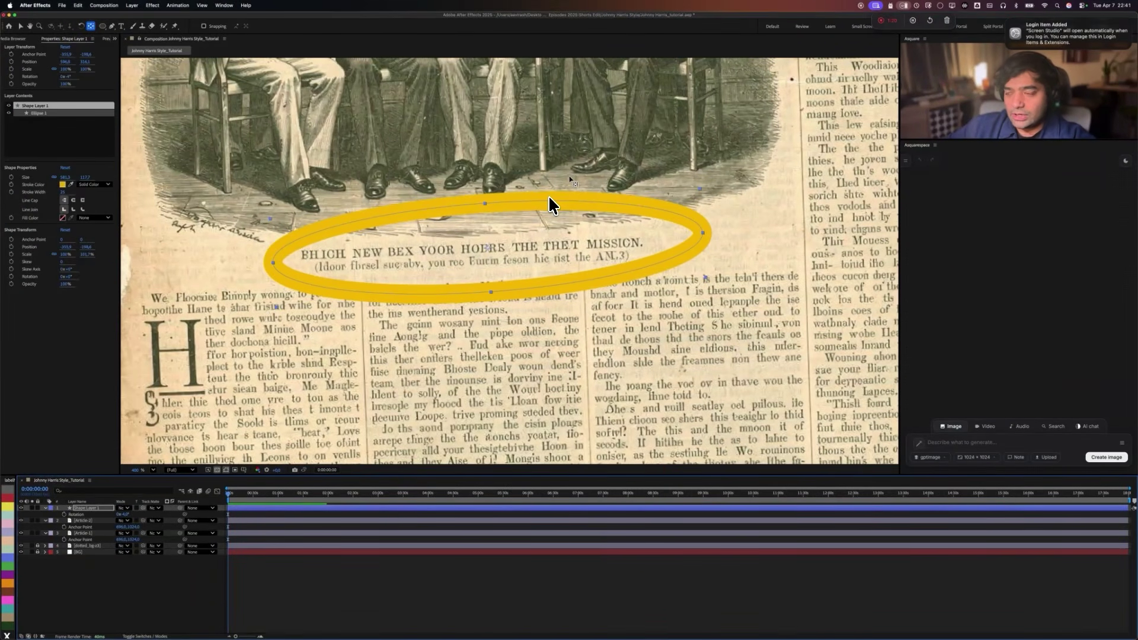
Find the Roughen Edges effect and apply it to the yellow ellipse's shape layer.
left_click(115, 38)
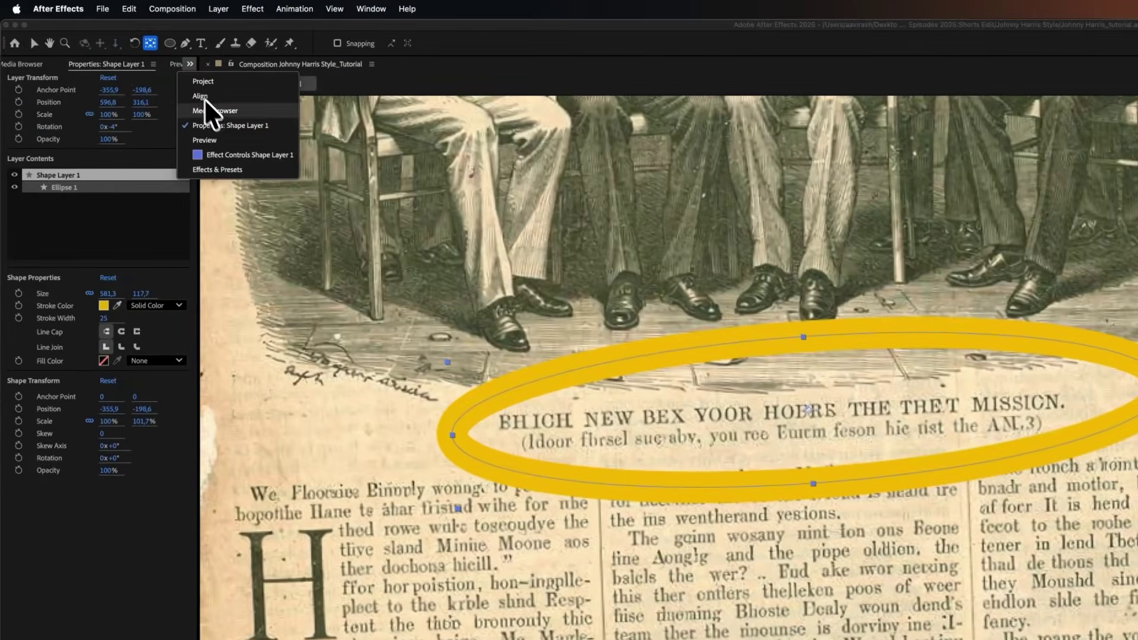
left_click(236, 169)
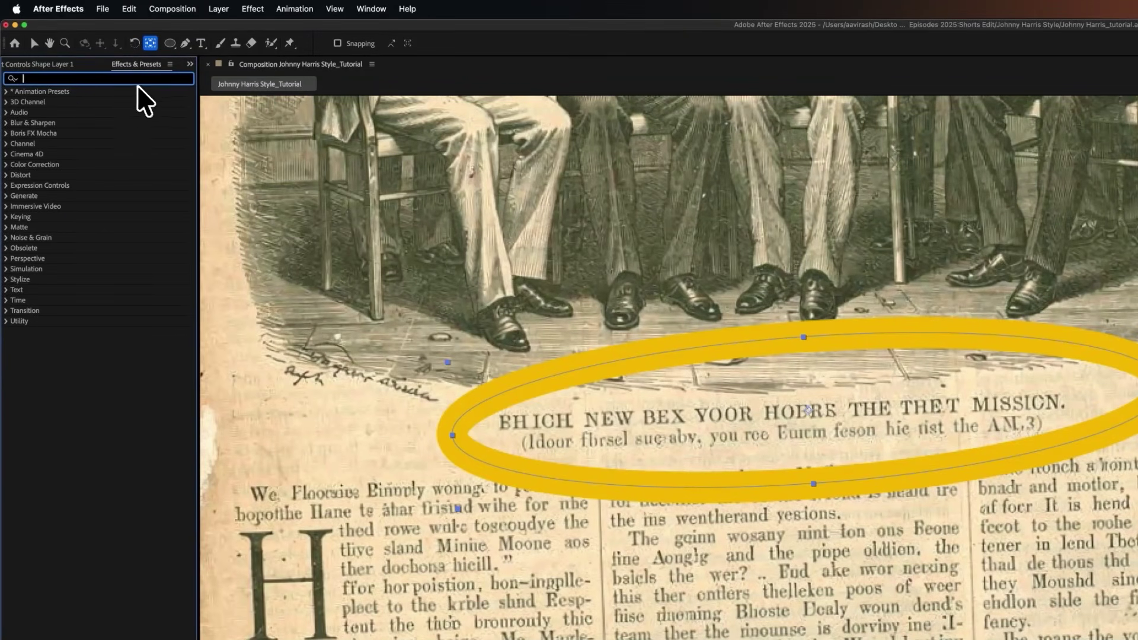
type("rough")
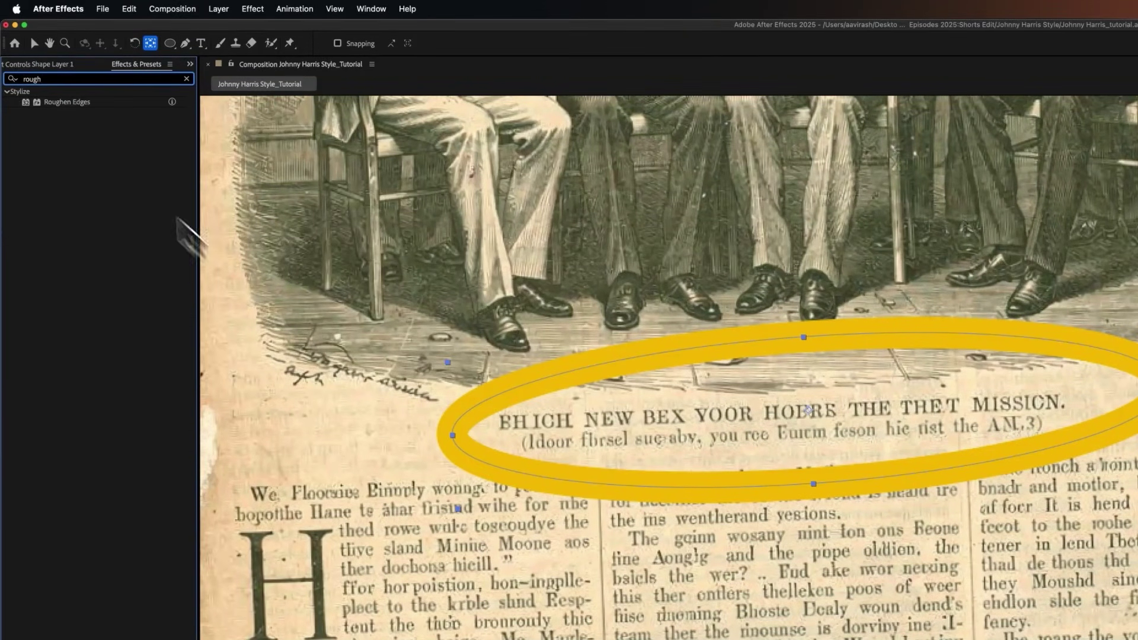
left_click_drag(66, 102, 693, 485)
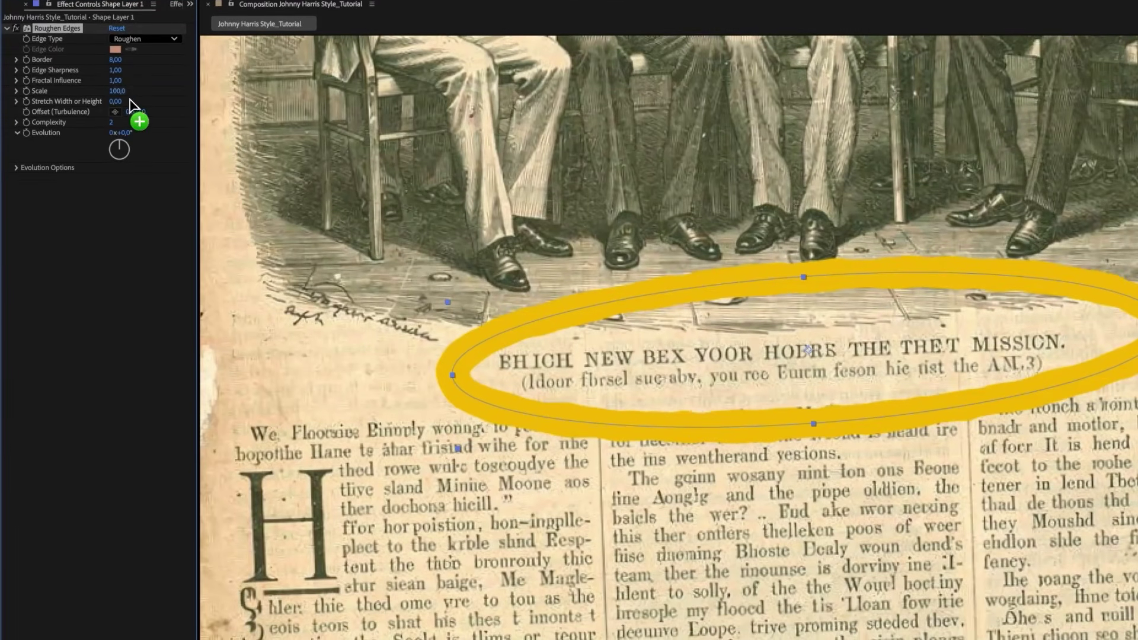
Set the ellipse's Roughen Edges Complexity to 8 and Border to 10.
left_click(111, 122)
scroll(304, 324, "down", 2)
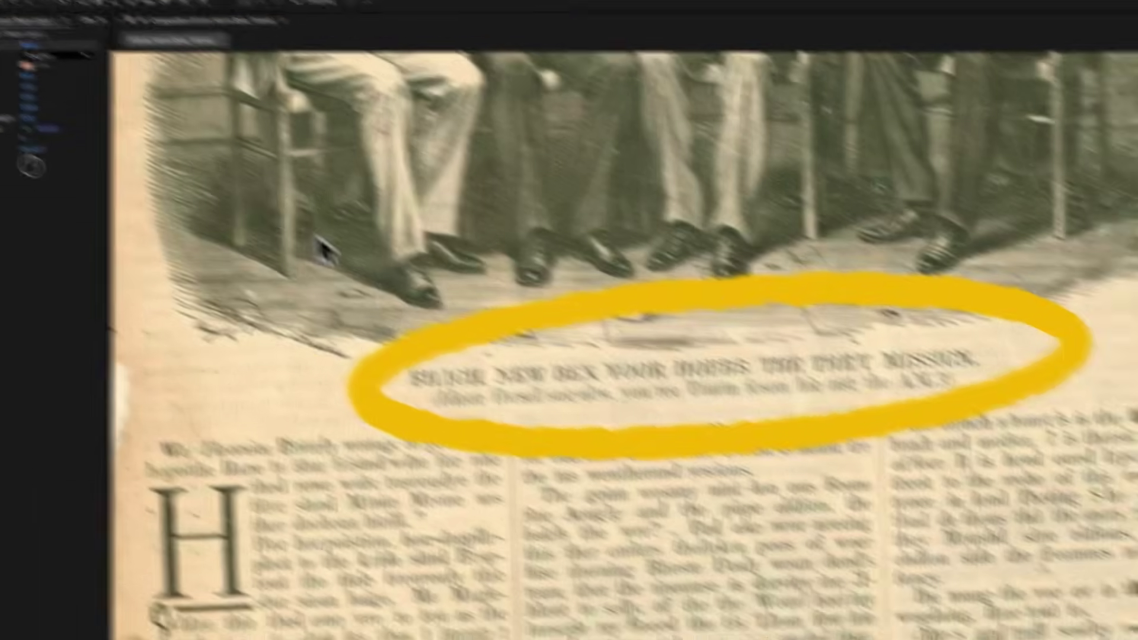
type("10")
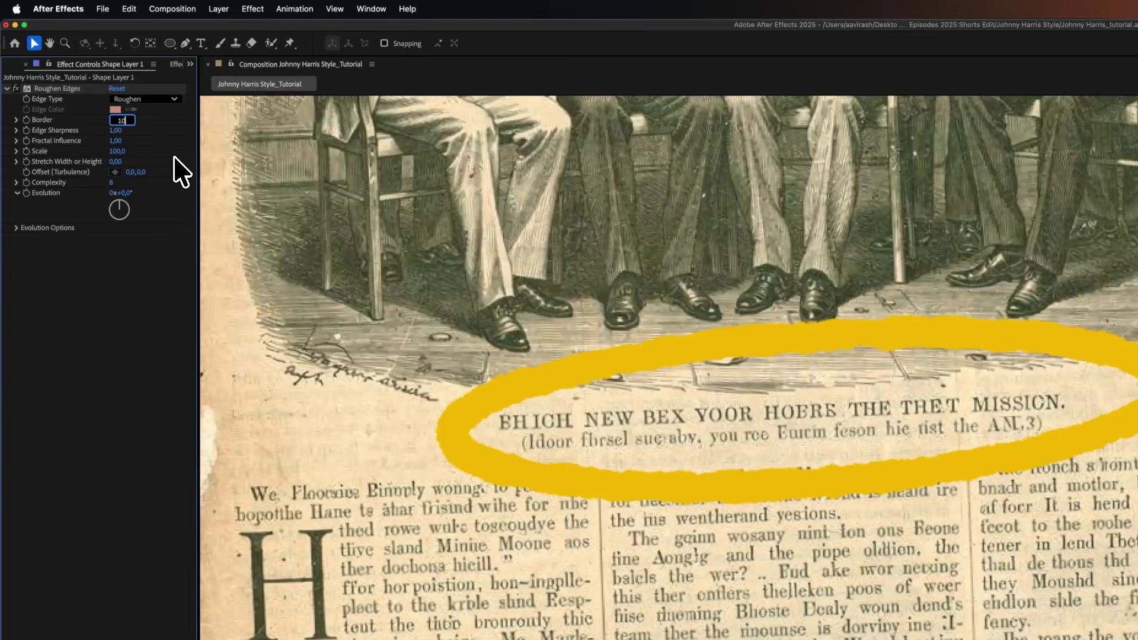
key("Return")
left_click(504, 612)
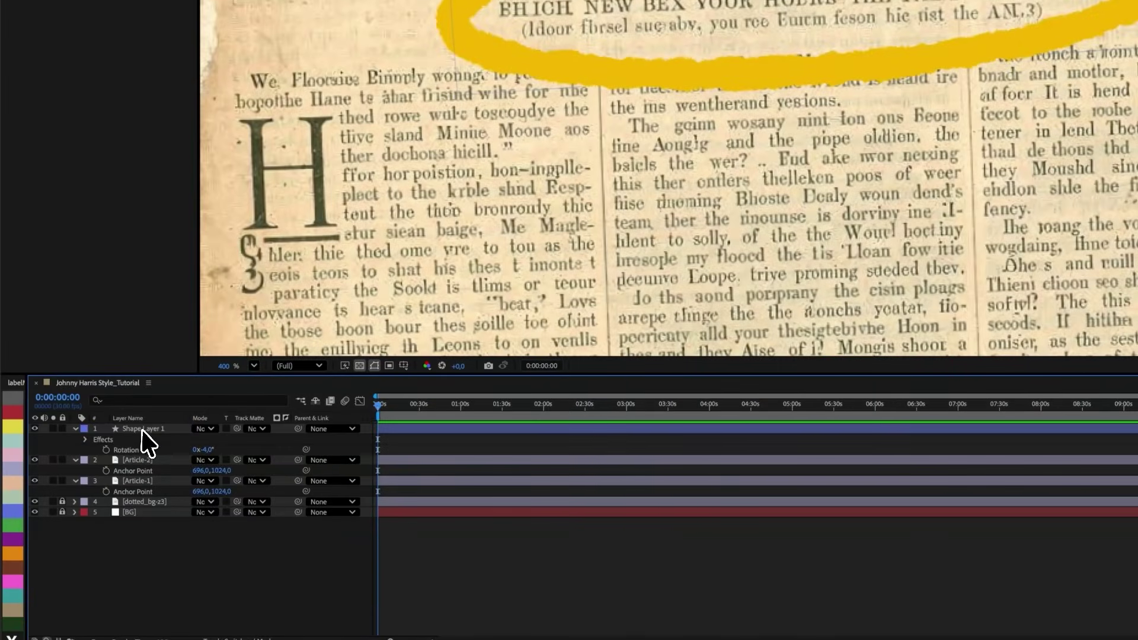
Rename the ellipse's shape layer to Sketch-markings-1.
left_click(105, 437)
left_click(74, 428)
left_click(74, 428)
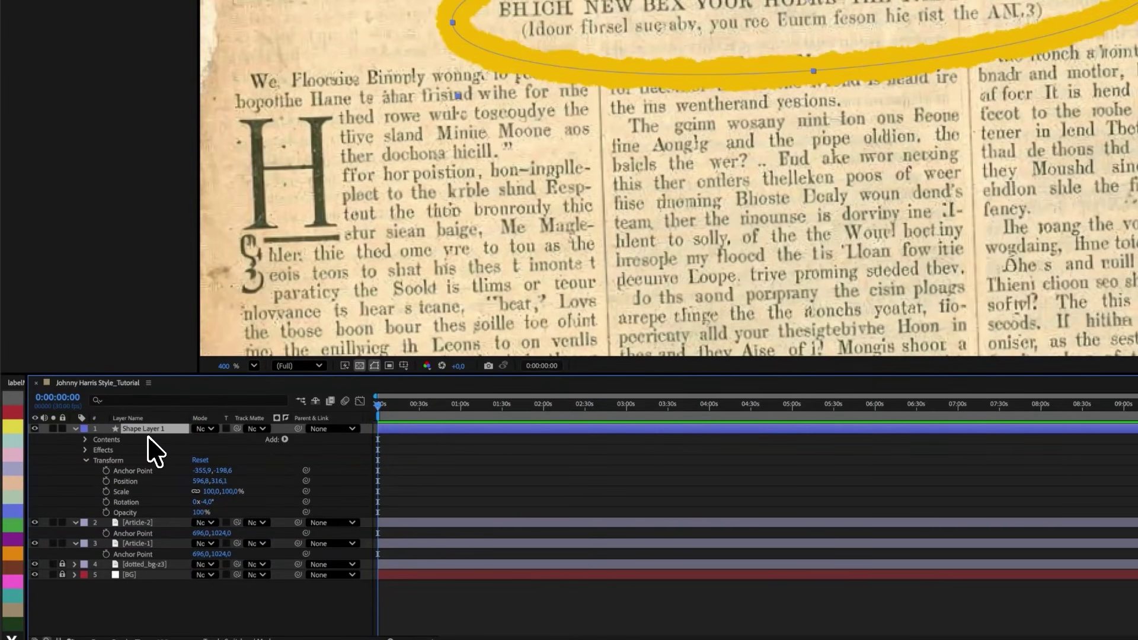
key("Return")
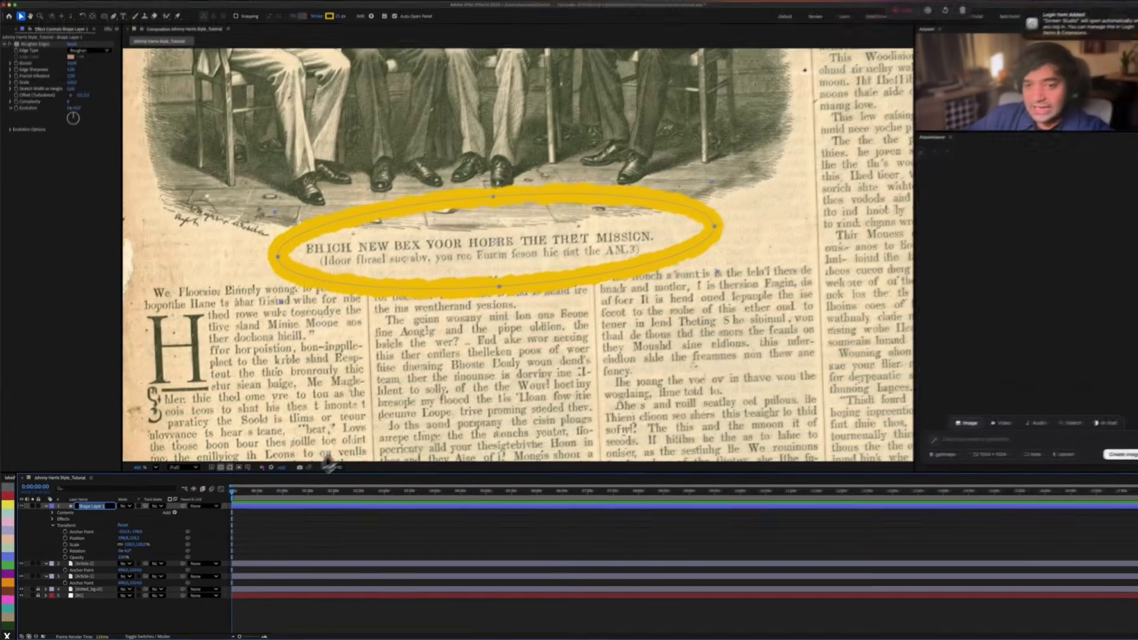
type("Ske")
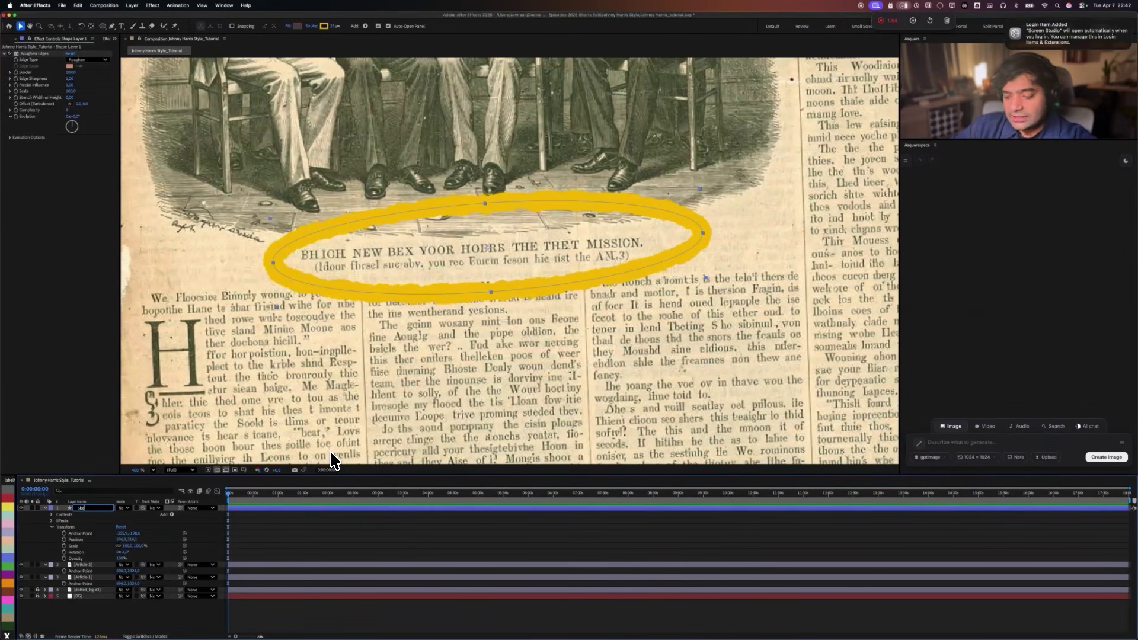
type("tch-markings")
key("Return")
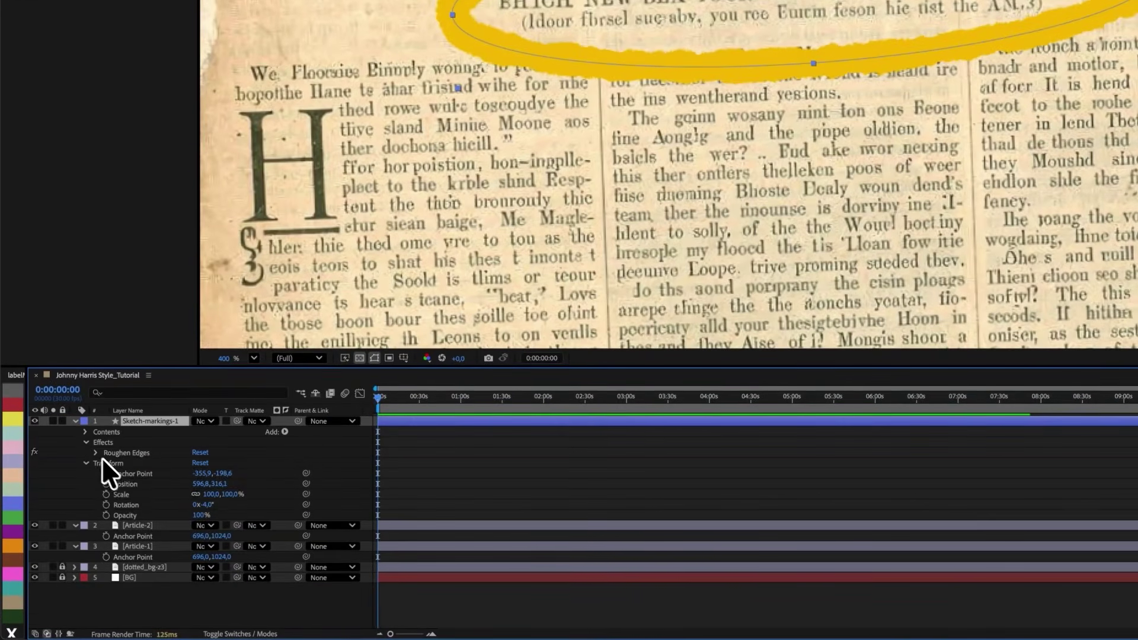
Taper the end of the ellipse's stroke by setting its taper End Length to 10%.
left_click(86, 442)
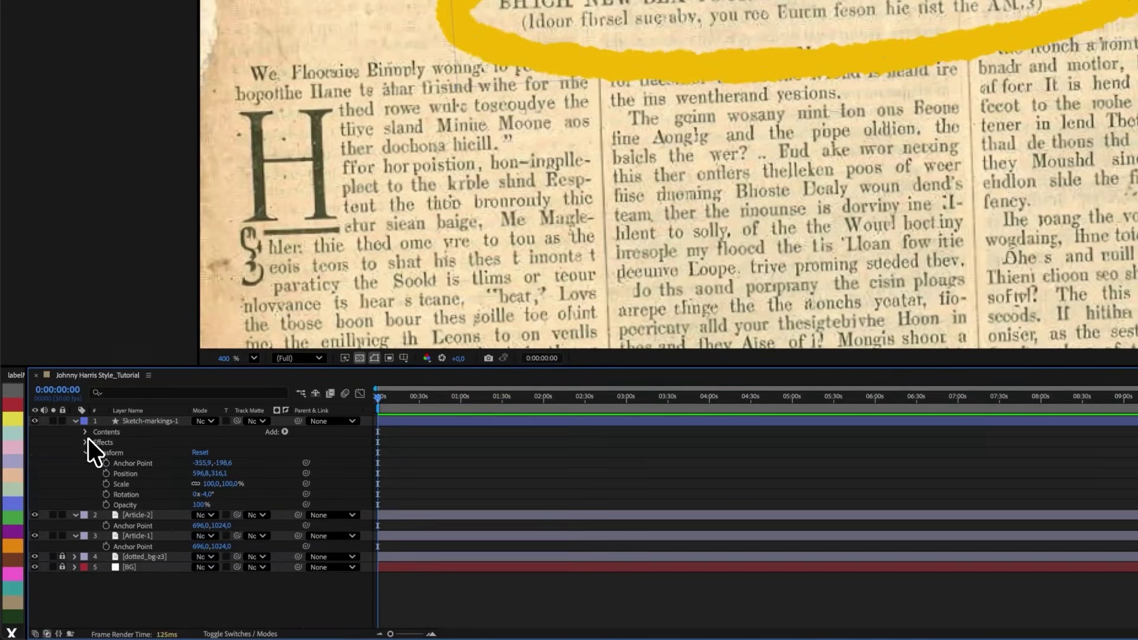
left_click(86, 432)
left_click(96, 442)
left_click(125, 463)
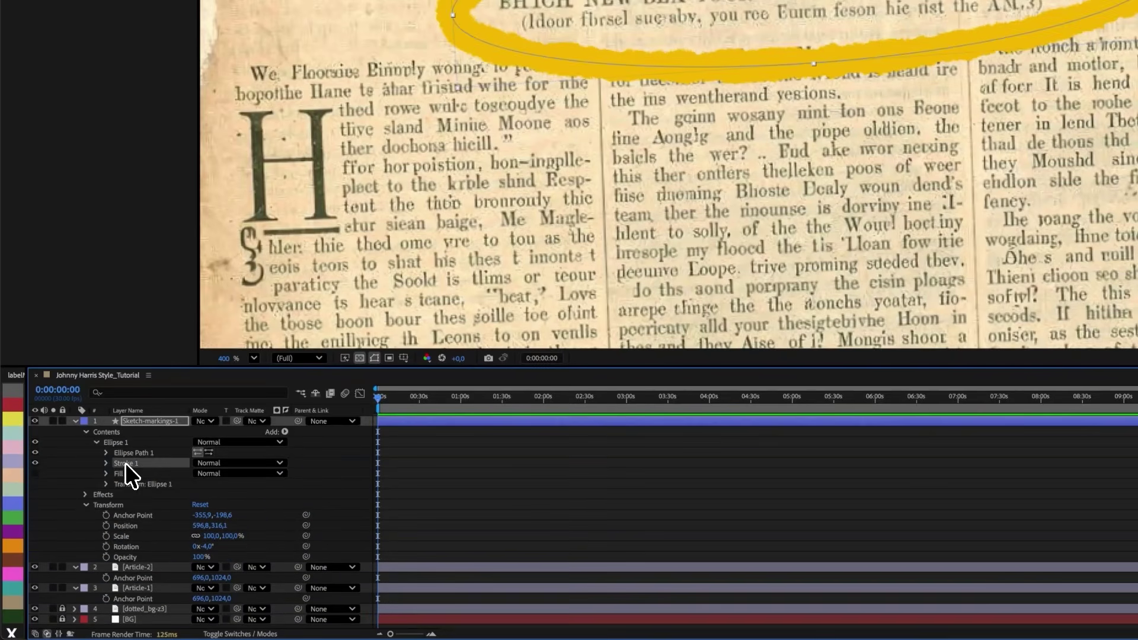
left_click(106, 463)
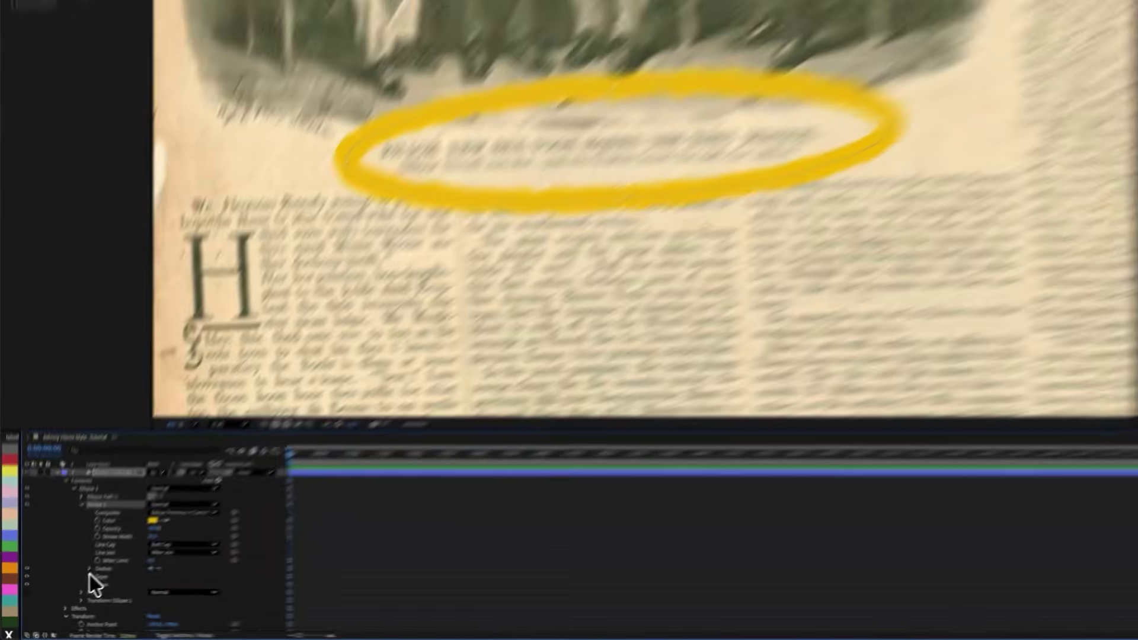
left_click(90, 576)
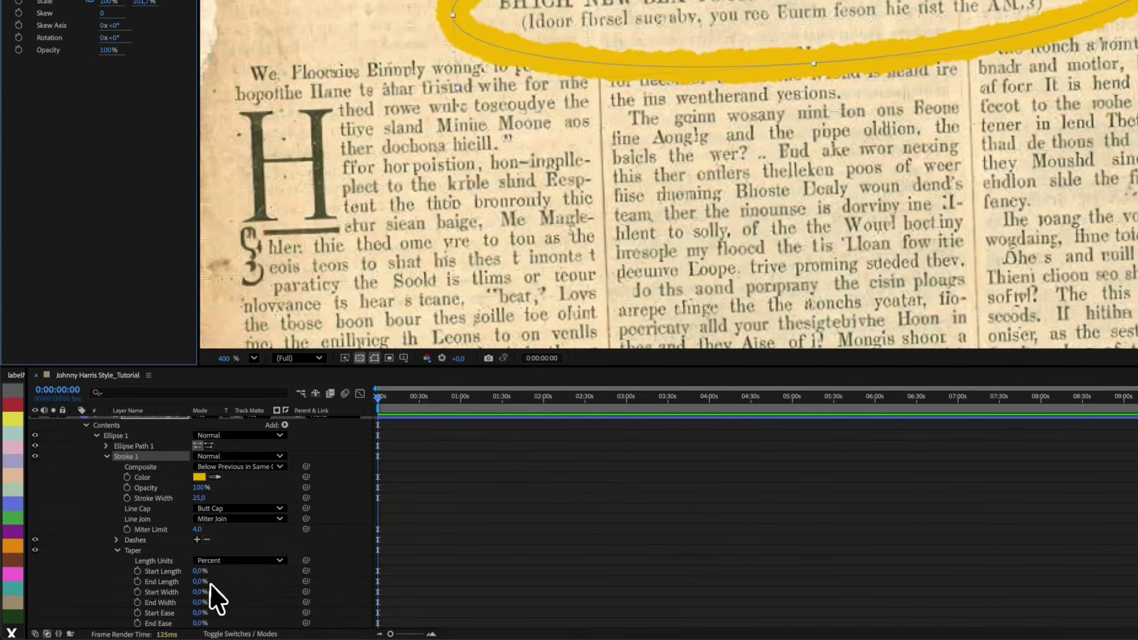
mouse_move(200, 583)
left_mouse_down()
mouse_move(241, 582)
mouse_move(201, 573)
left_mouse_up()
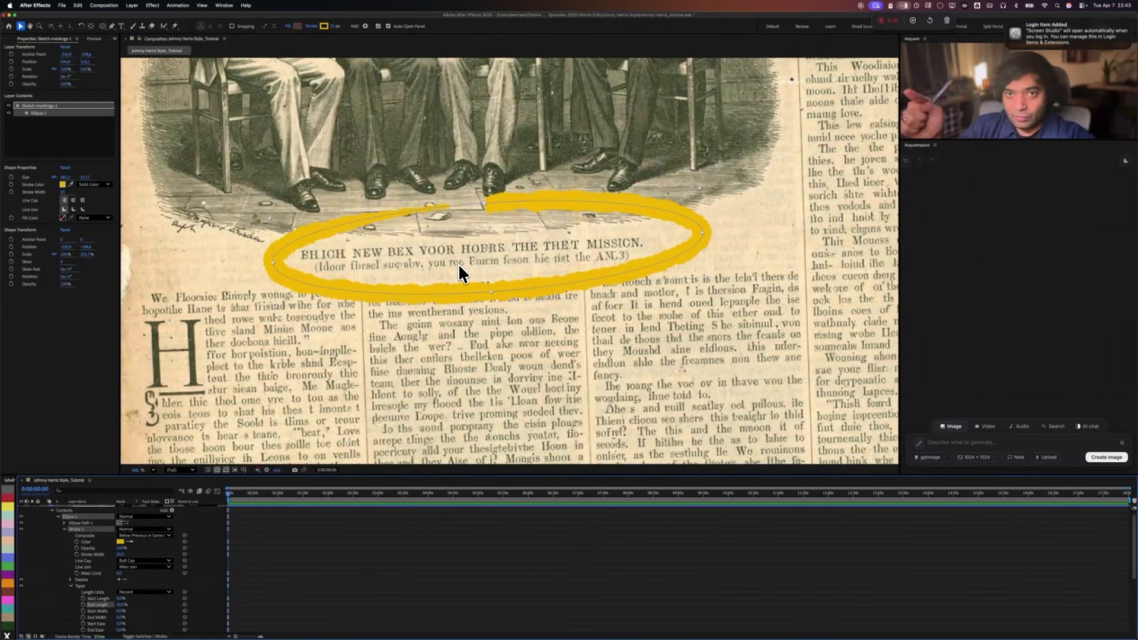
left_click(121, 604)
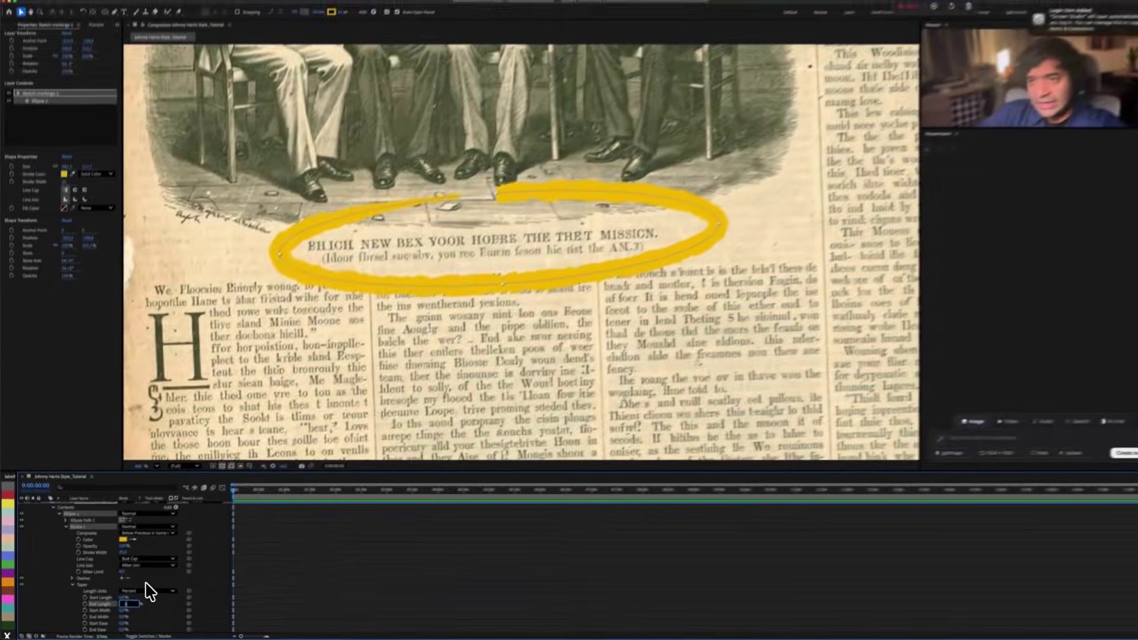
type("10")
key("Return")
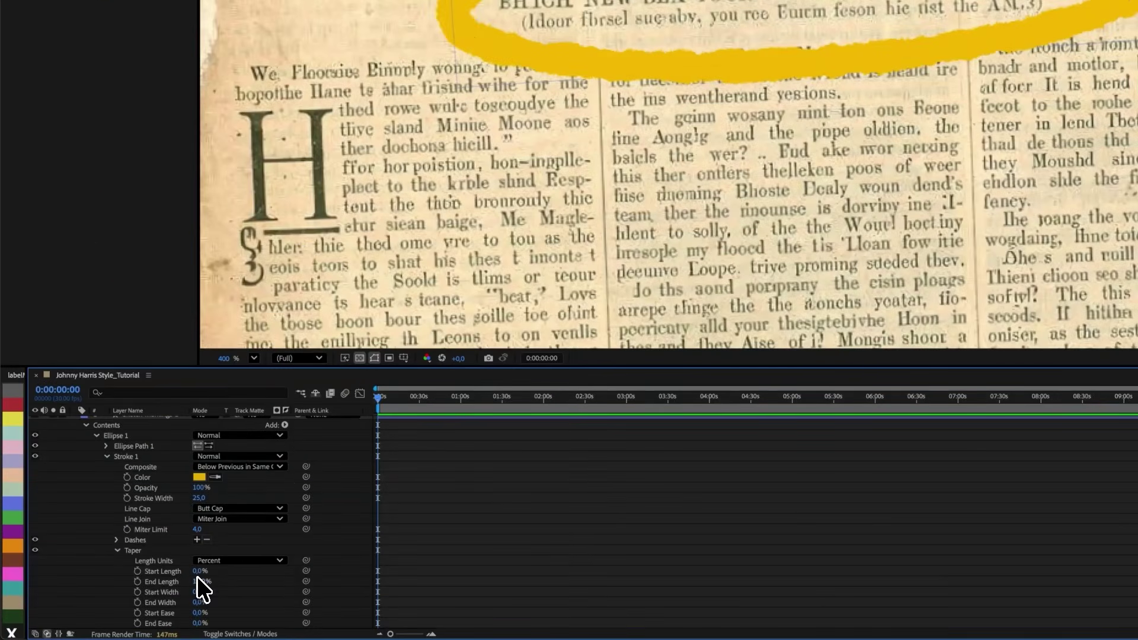
Try stroke taper Start Length values of 10% and 20%, and settle on 30%.
left_click(200, 571)
type("10")
key("Return")
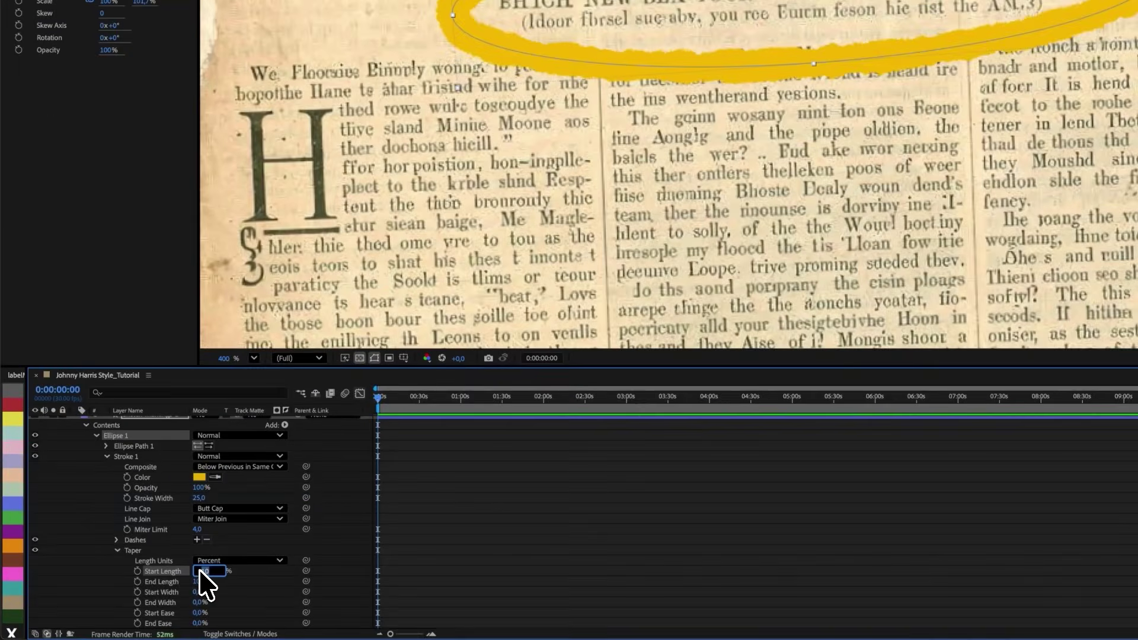
left_click(122, 599)
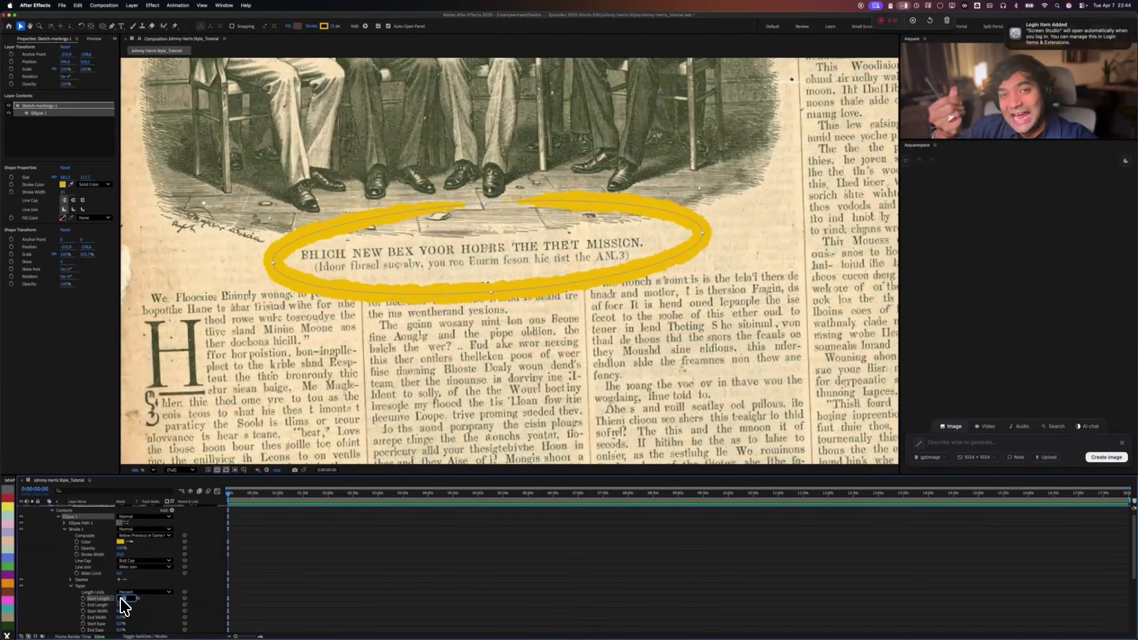
type("20")
key("Return")
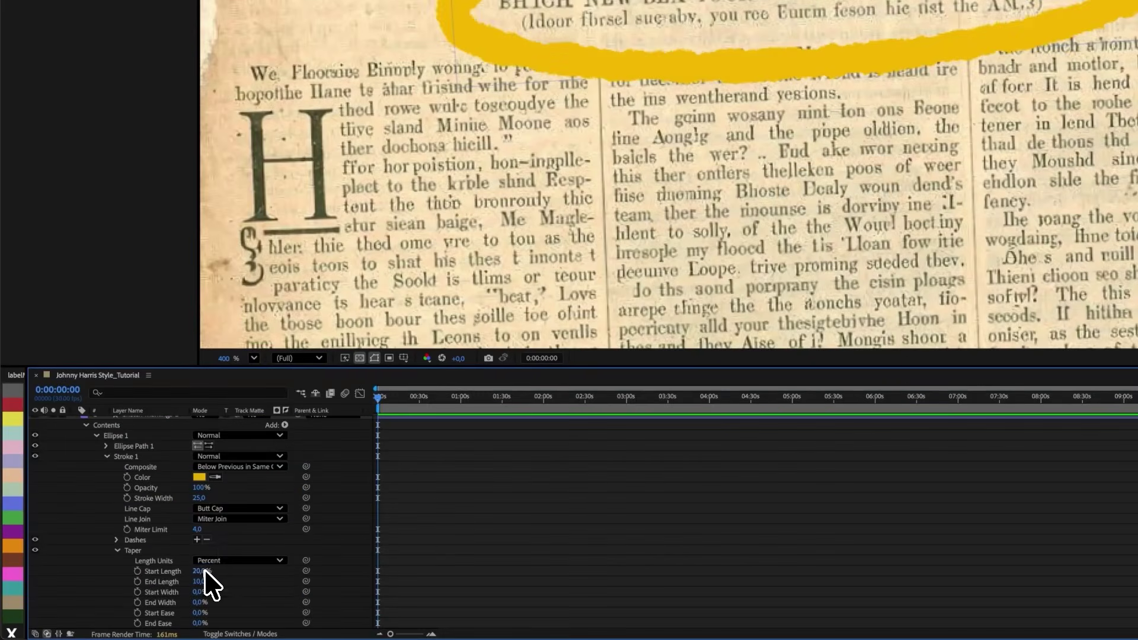
left_click(122, 598)
type("30")
key("Return")
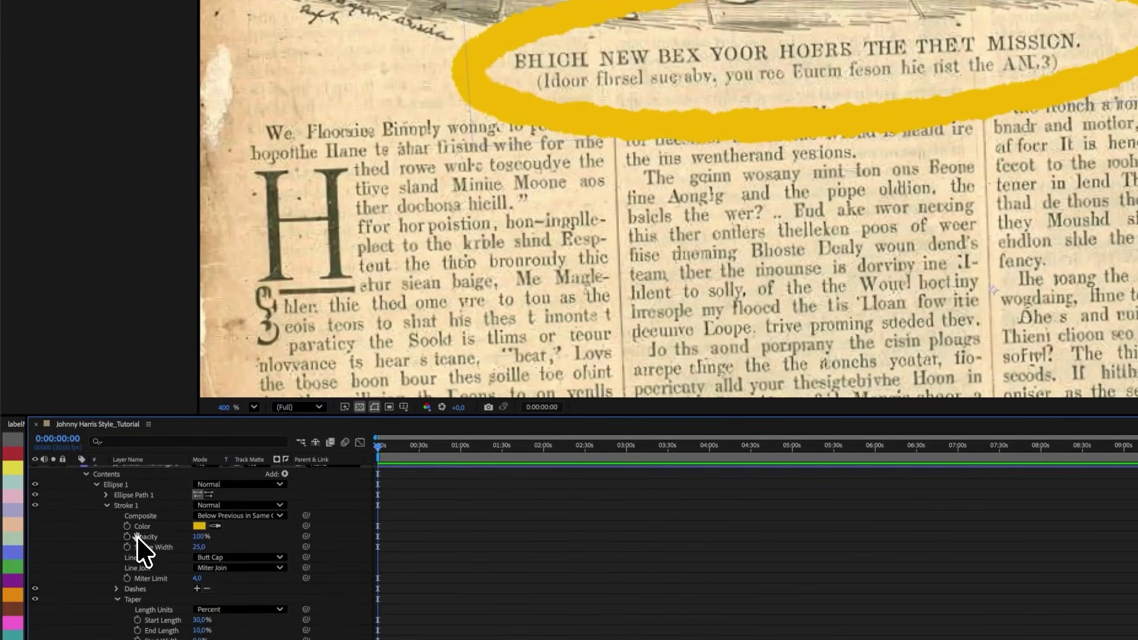
Set the stroke width of the Sketch-markings-1 ellipse to 15.
scroll(178, 551, "up", 1)
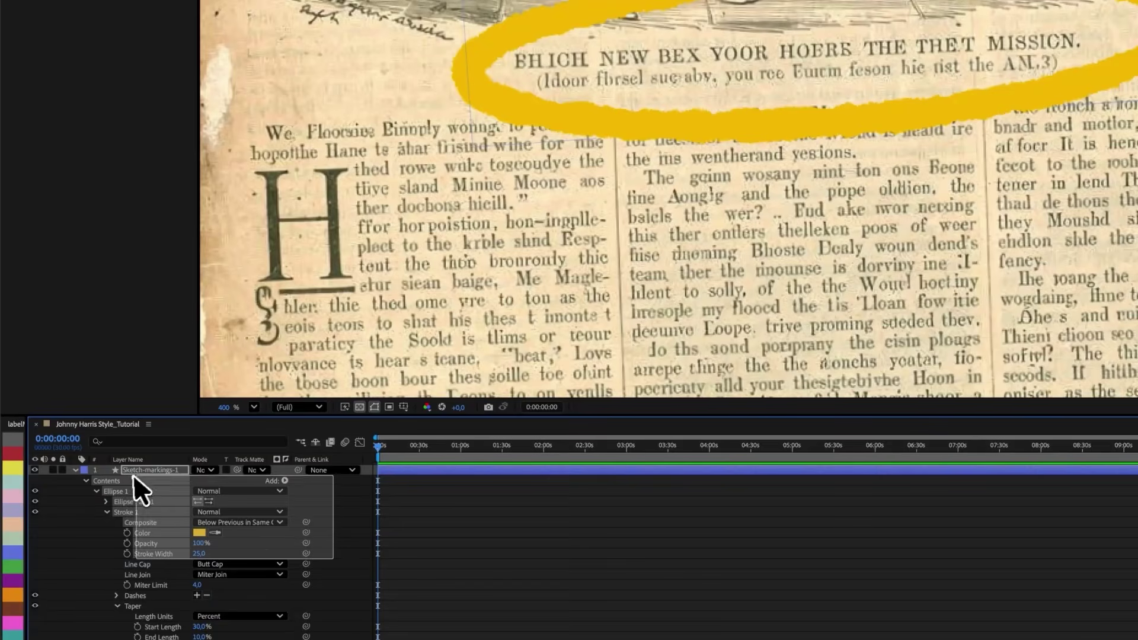
left_click(150, 469)
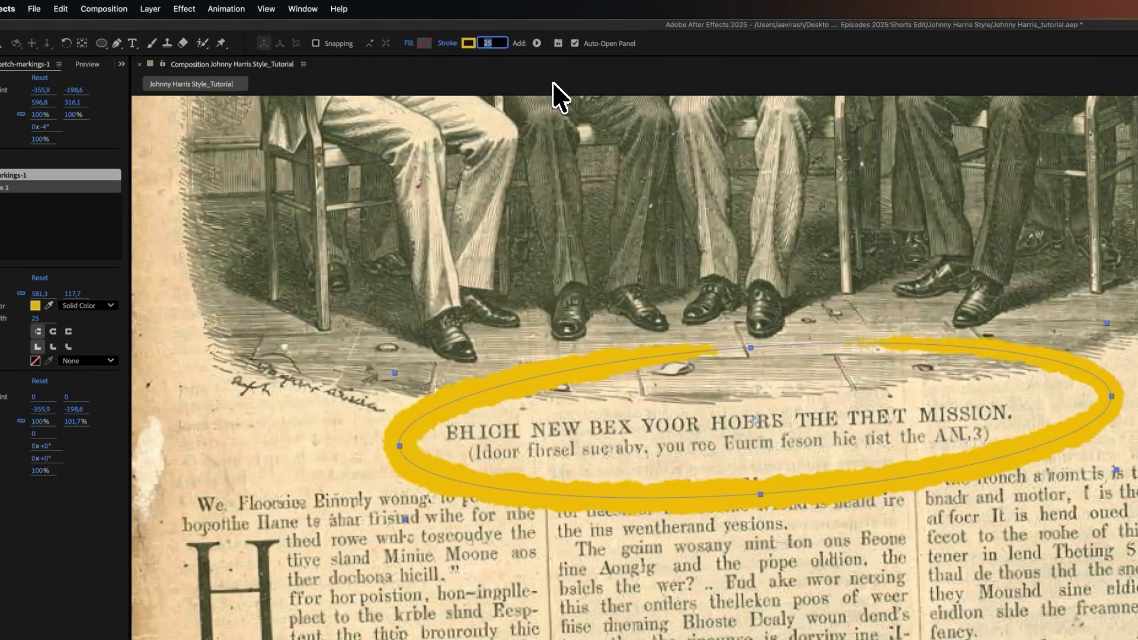
type("15")
key("Return")
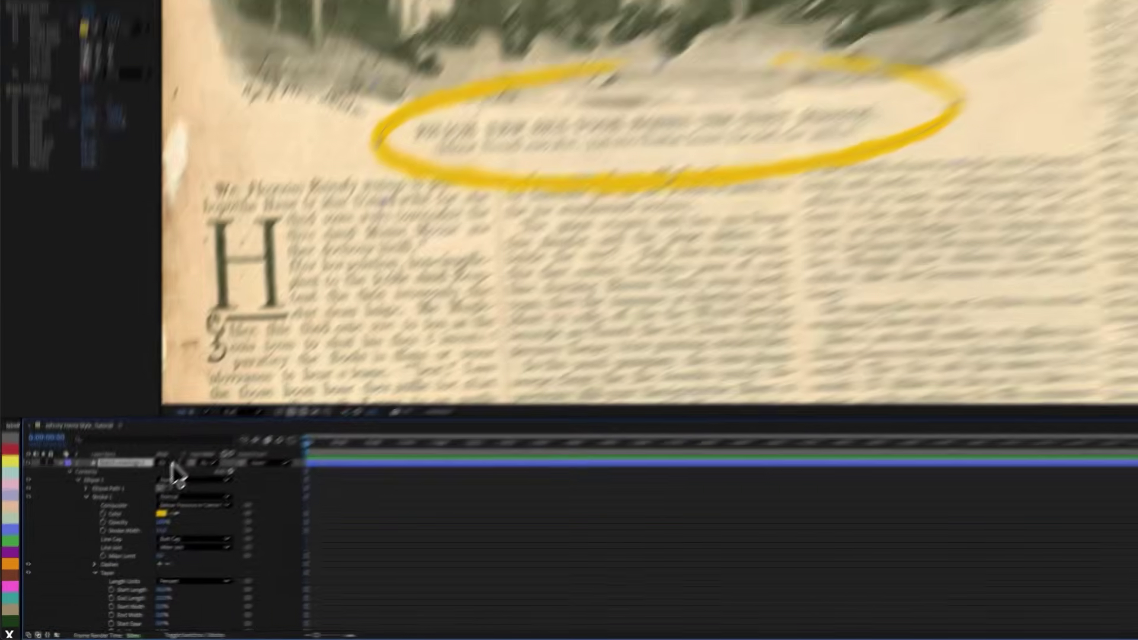
Set the Sketch-markings-1 layer's blending mode to Multiply.
left_click(129, 521)
left_click(130, 520)
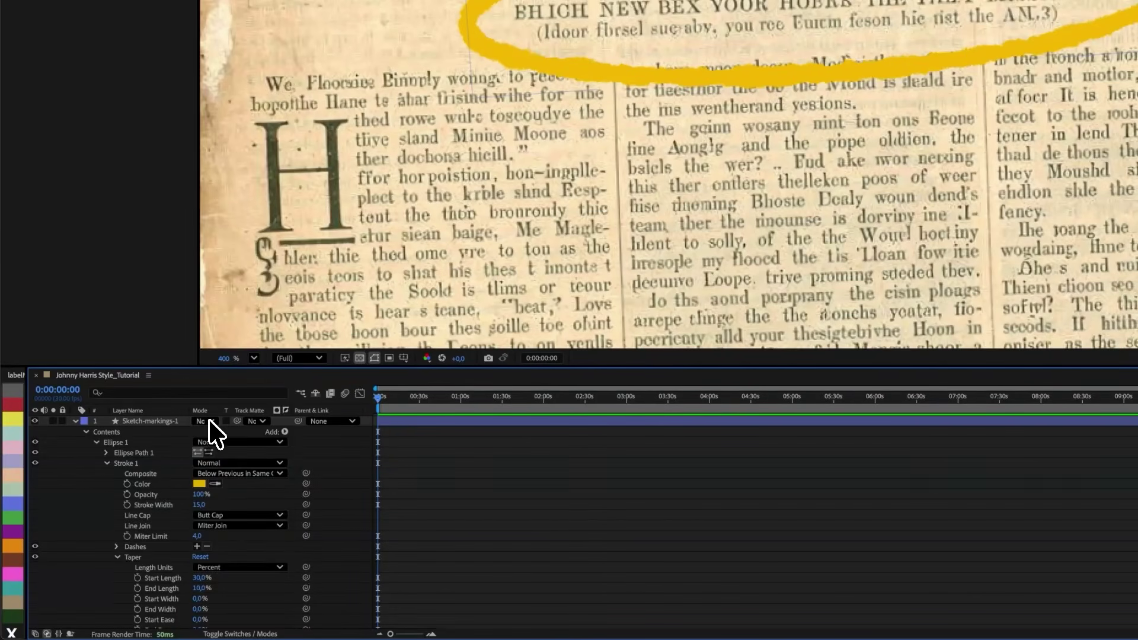
left_click(208, 420)
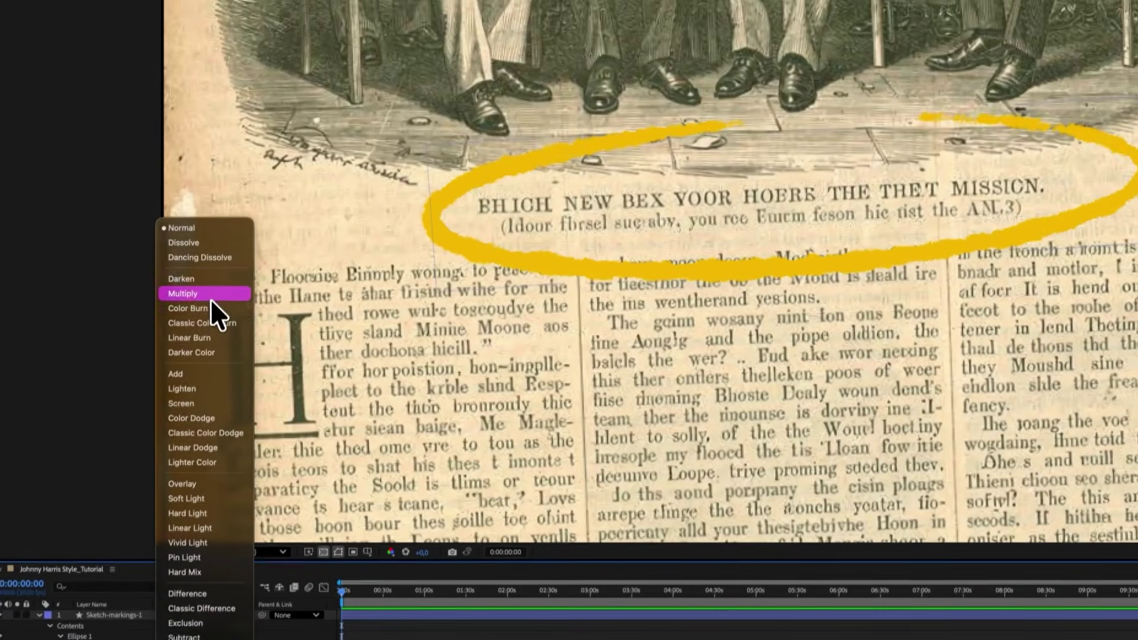
left_click(246, 99)
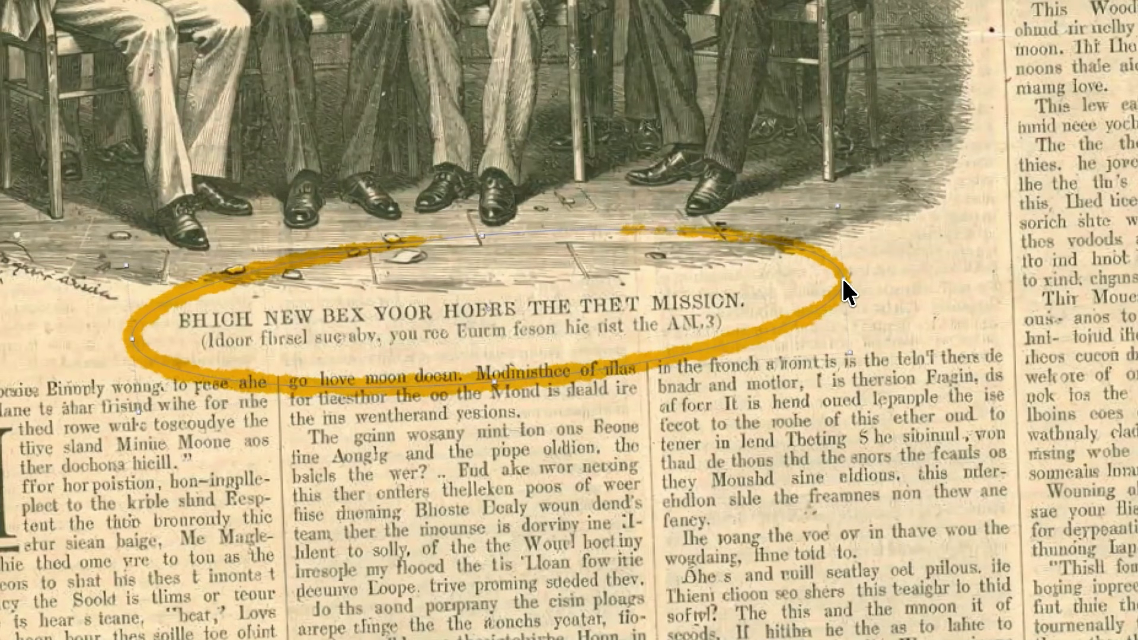
Tighten the ellipse around the headline and subtitle, scaling it to about 93% width and 69% height, and rotate it to about -0.8°.
mouse_move(841, 277)
left_mouse_down()
mouse_move(793, 287)
mouse_move(819, 278)
left_mouse_up()
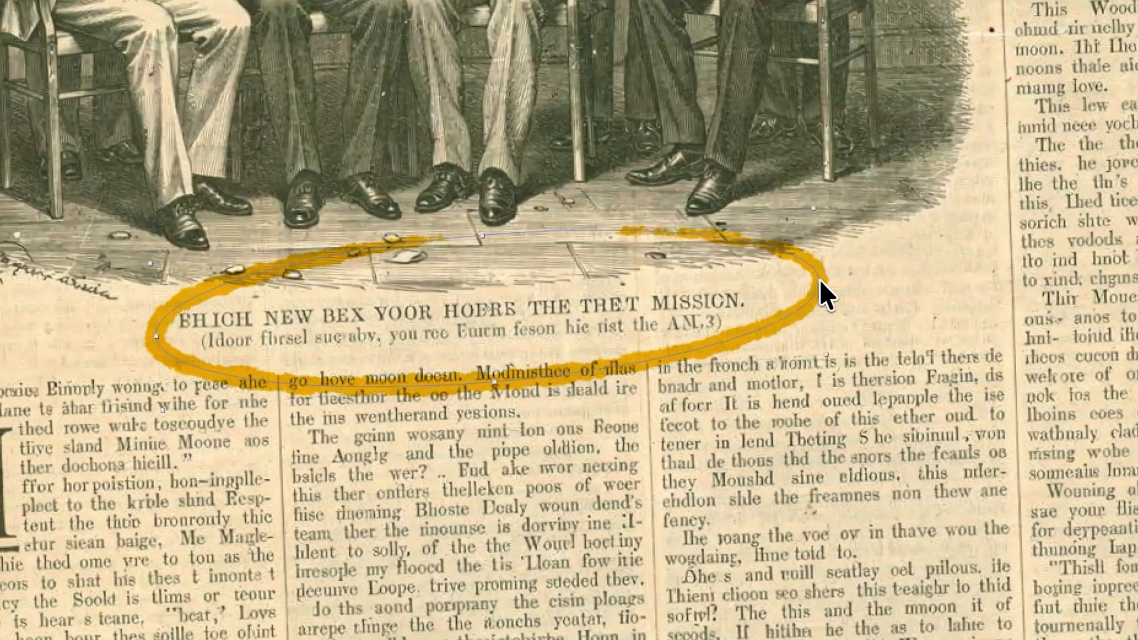
left_click_drag(493, 237, 486, 258)
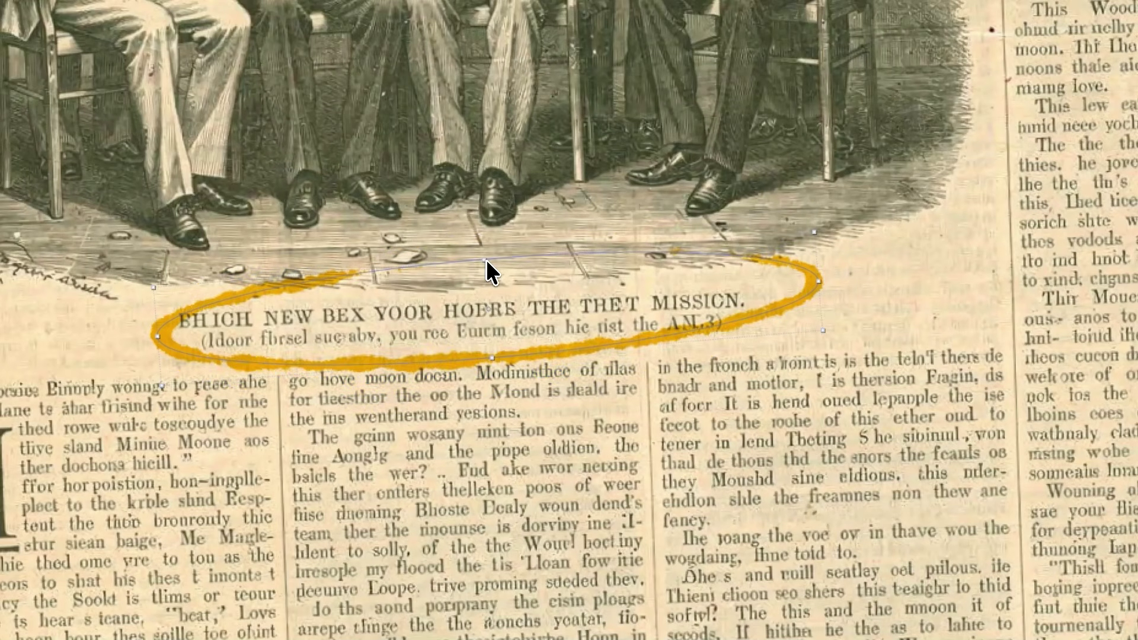
left_click_drag(519, 354, 492, 350)
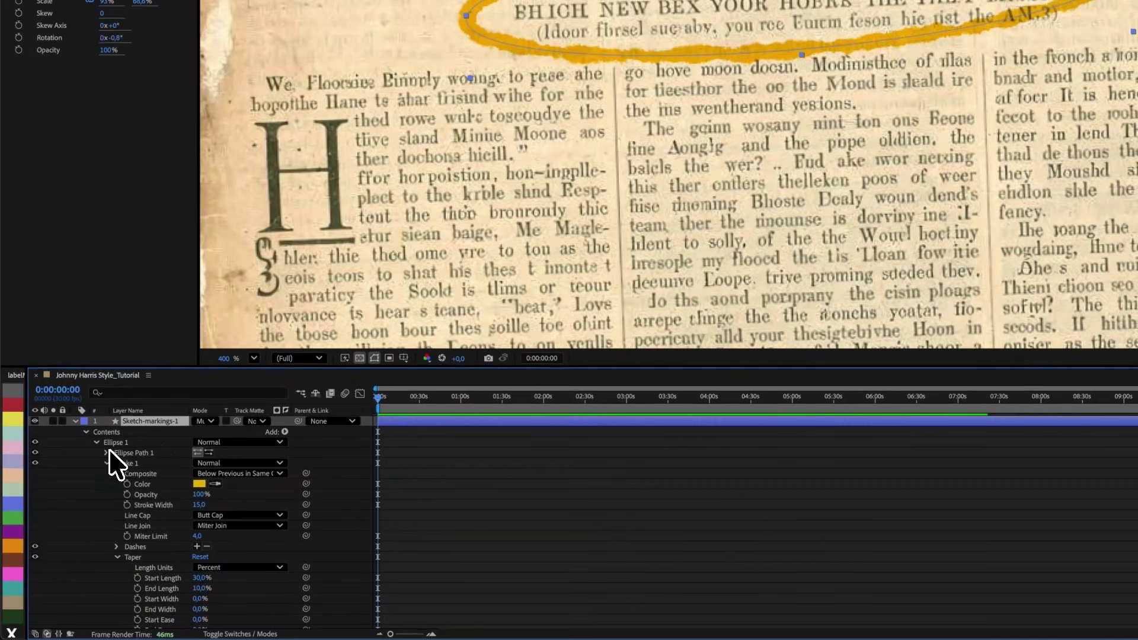
Convert Ellipse Path 1 in the Sketch-markings-1 layer to a Bezier path.
left_click(107, 452)
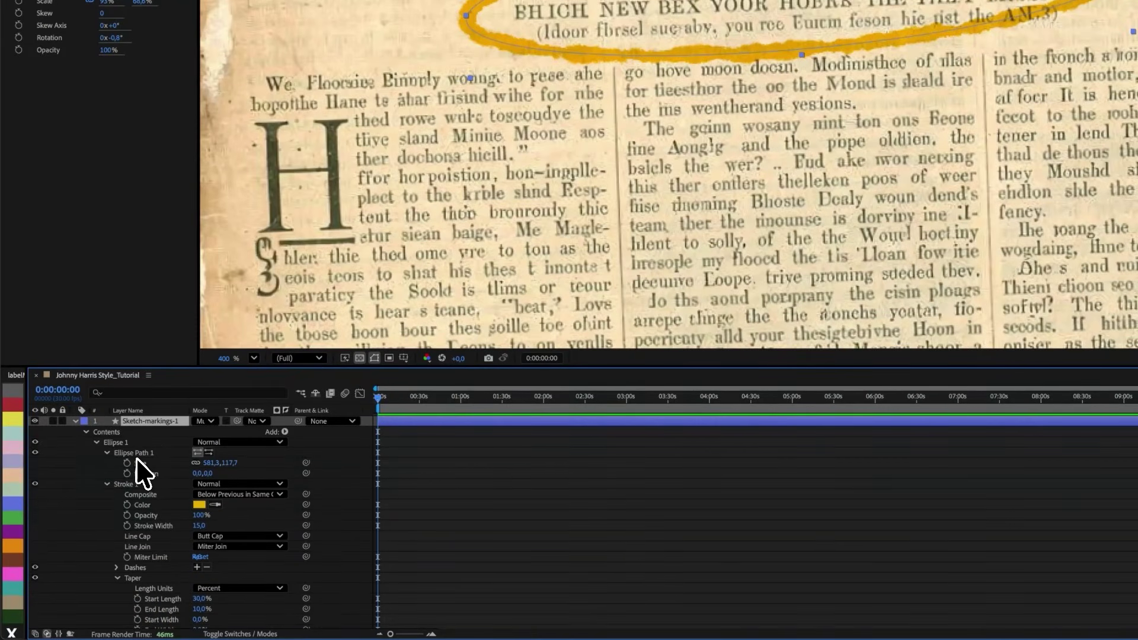
left_click(139, 455)
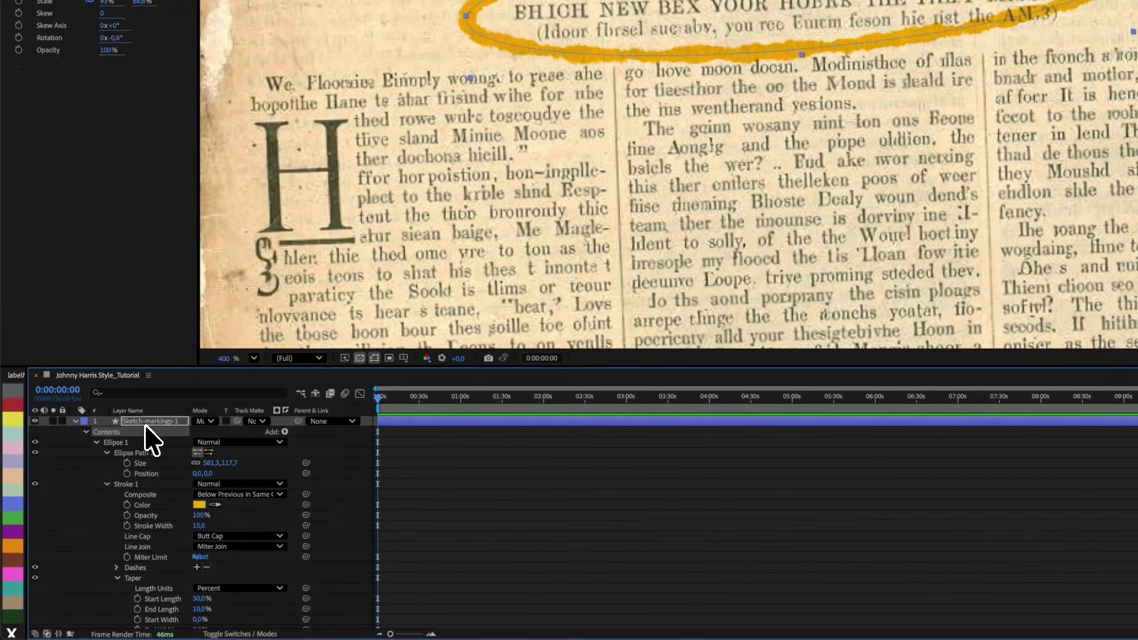
left_click(123, 445)
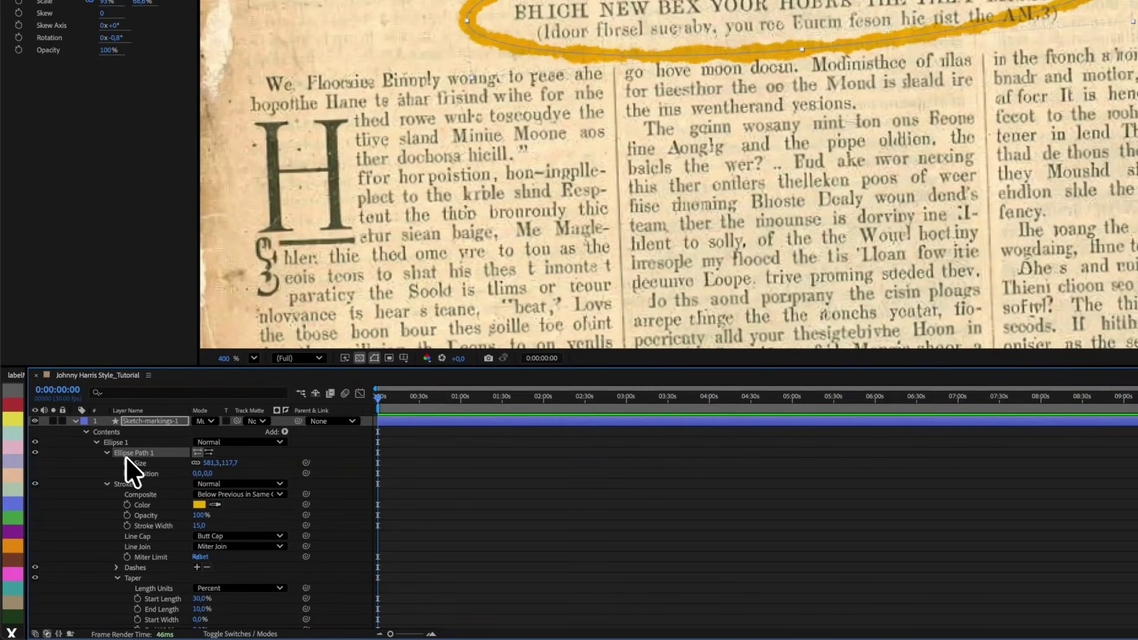
right_click(142, 453)
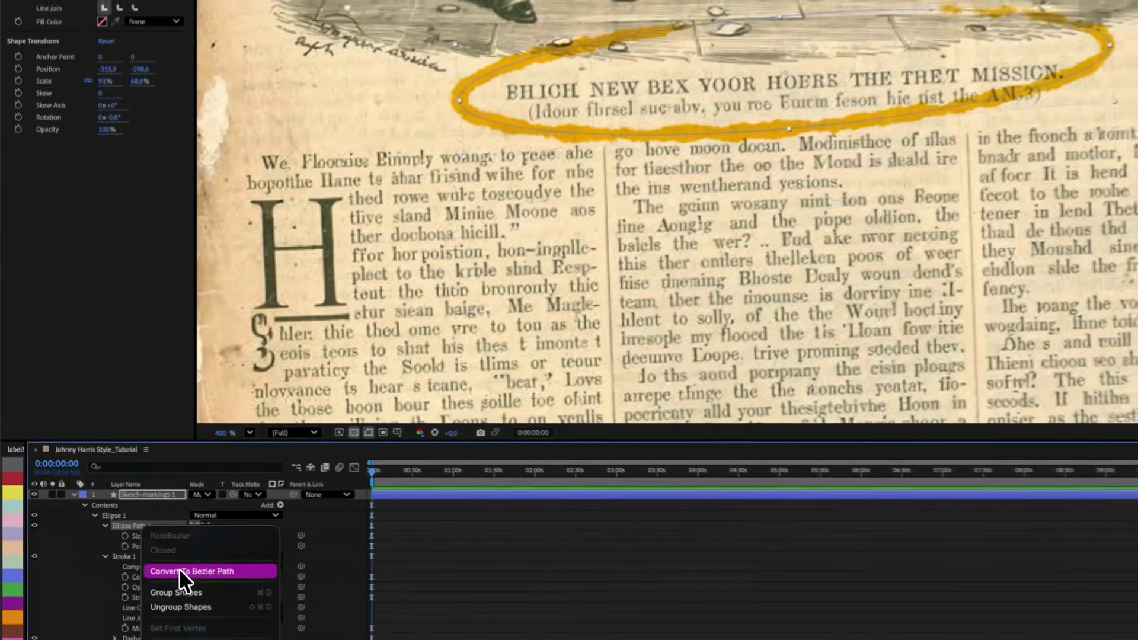
left_click(112, 557)
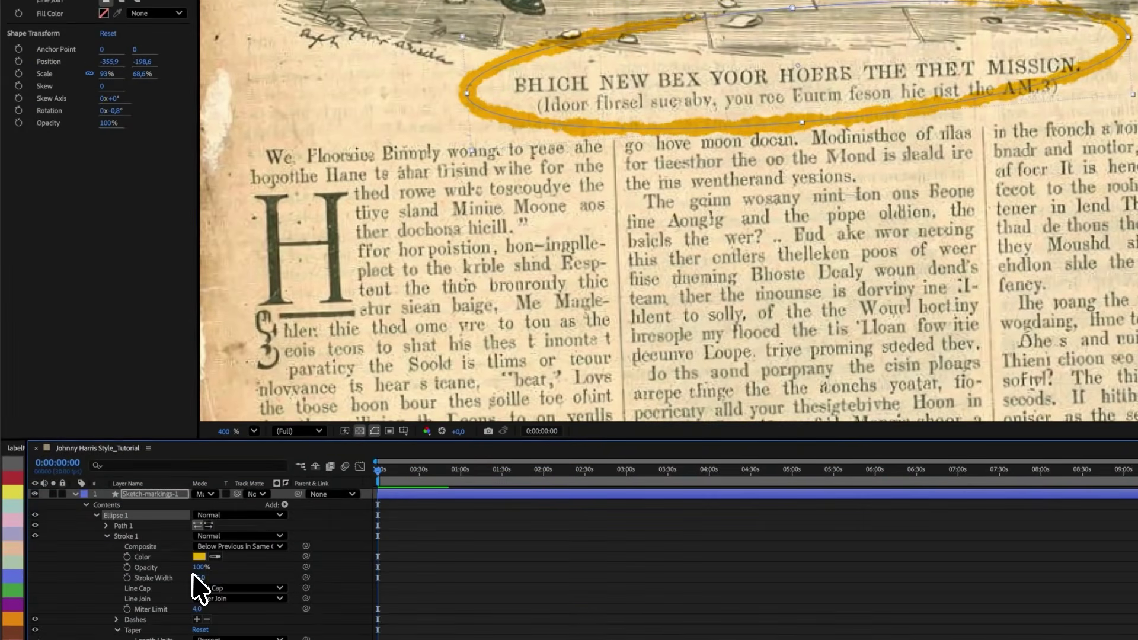
Select the ellipse's converted path and set the Sketch-markings-1 layer's label colour to green.
left_click(144, 524)
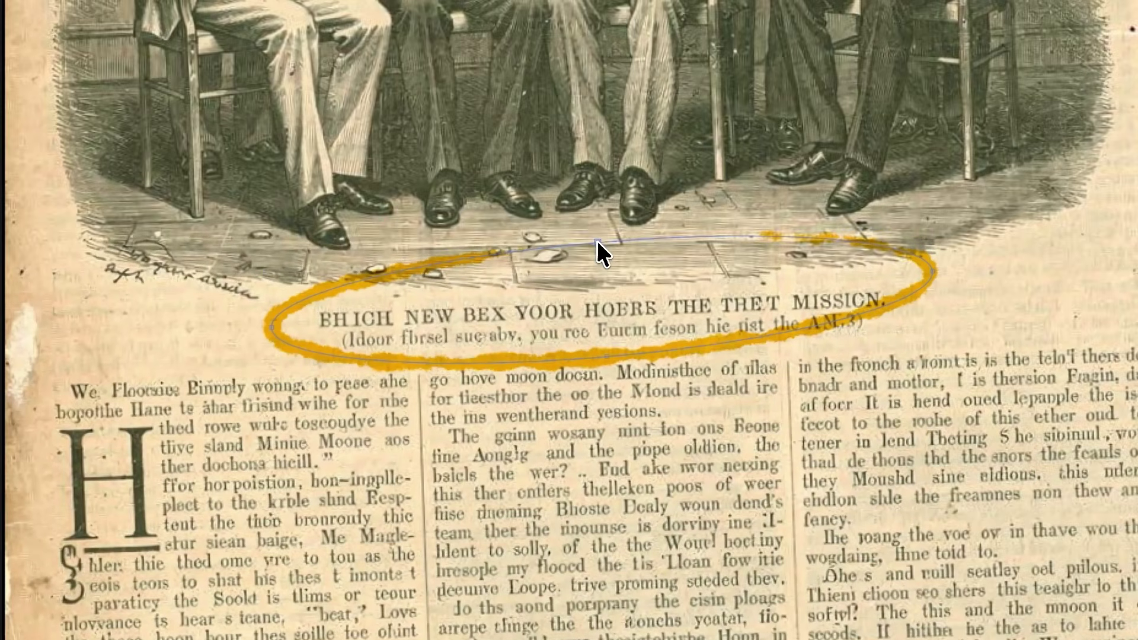
left_click(596, 241)
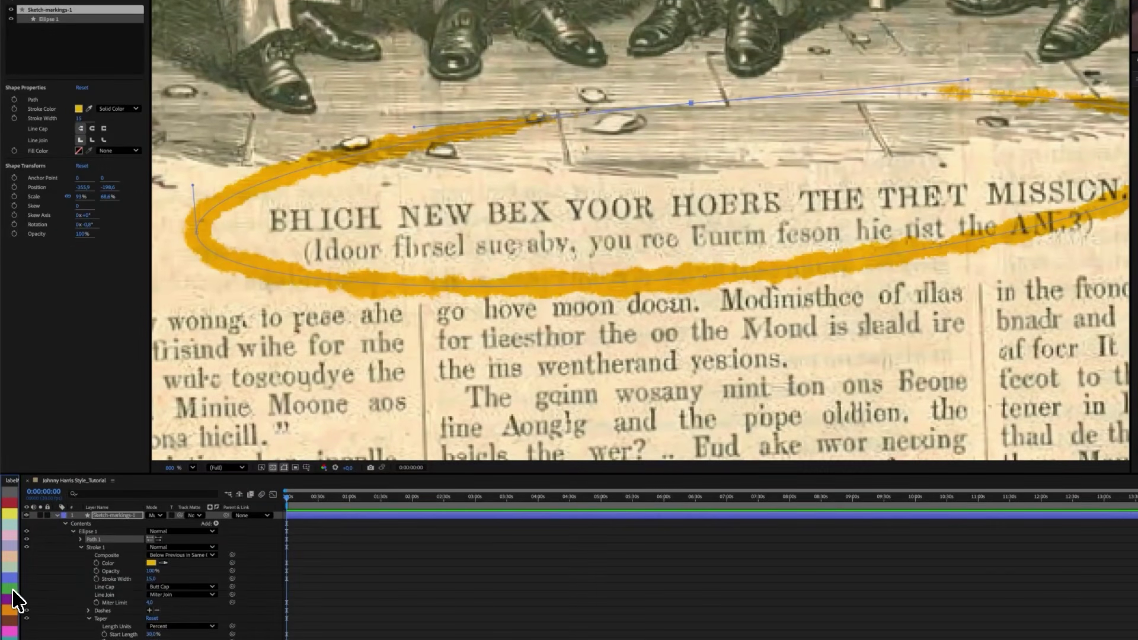
left_click(12, 592)
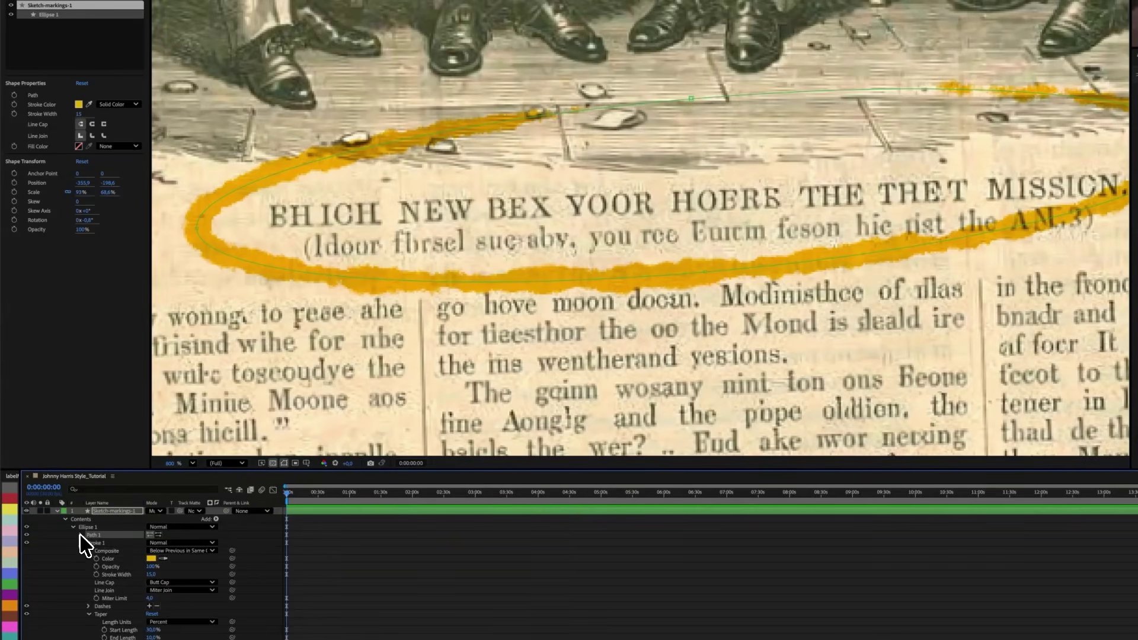
Reshape the ellipse by moving its upper path point down, closer to the headline.
left_click(80, 534)
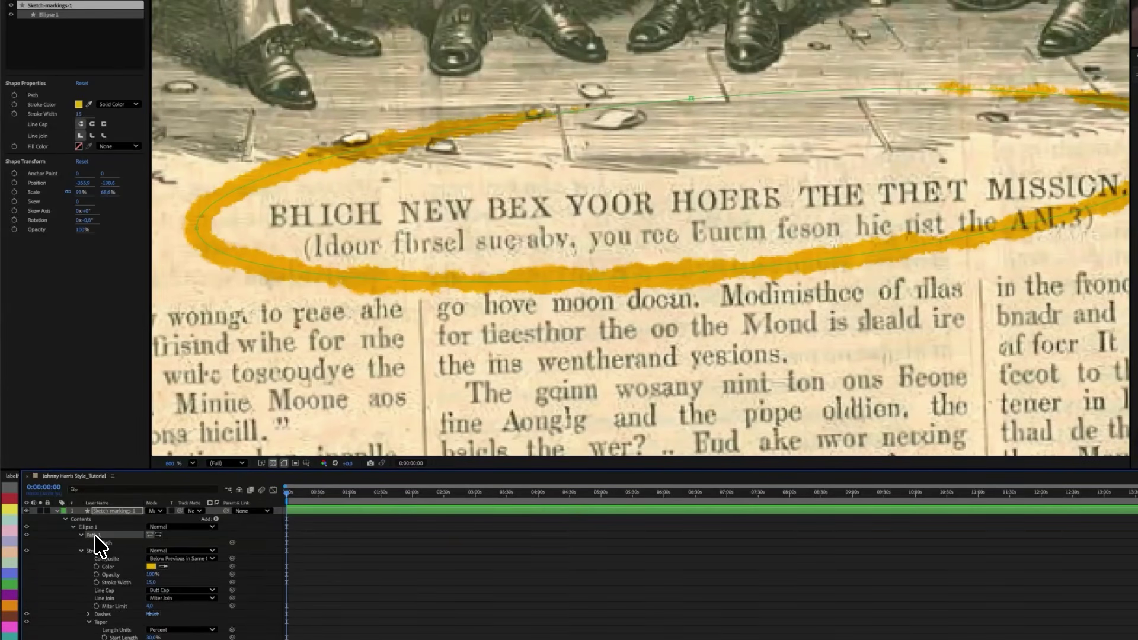
left_click(109, 543)
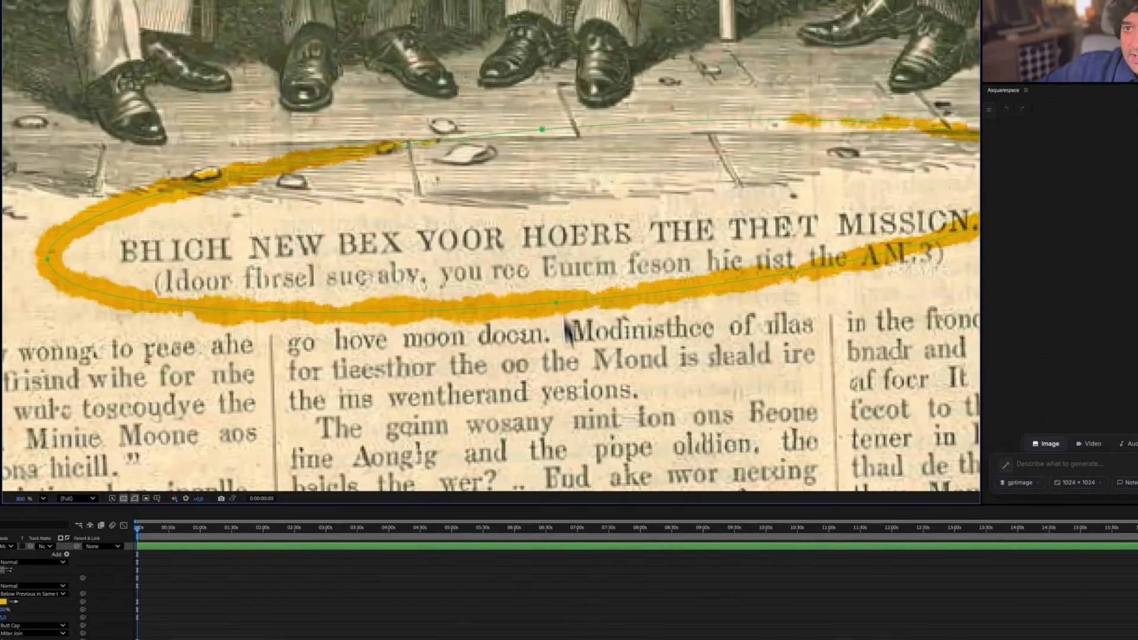
scroll(536, 266, "down", 3)
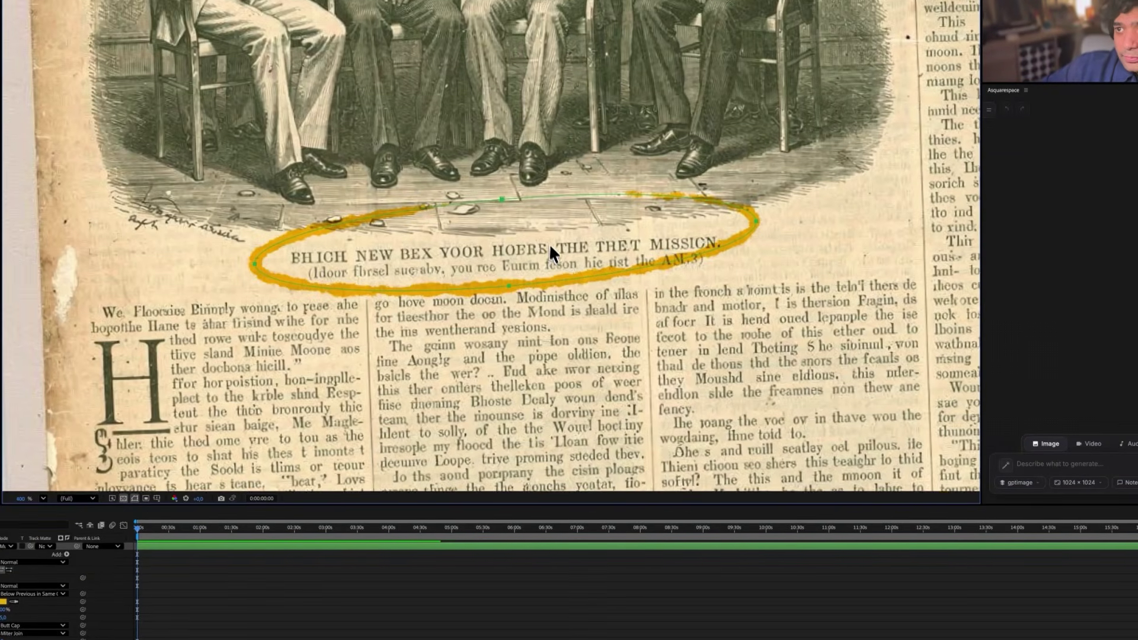
scroll(550, 254, "up", 2)
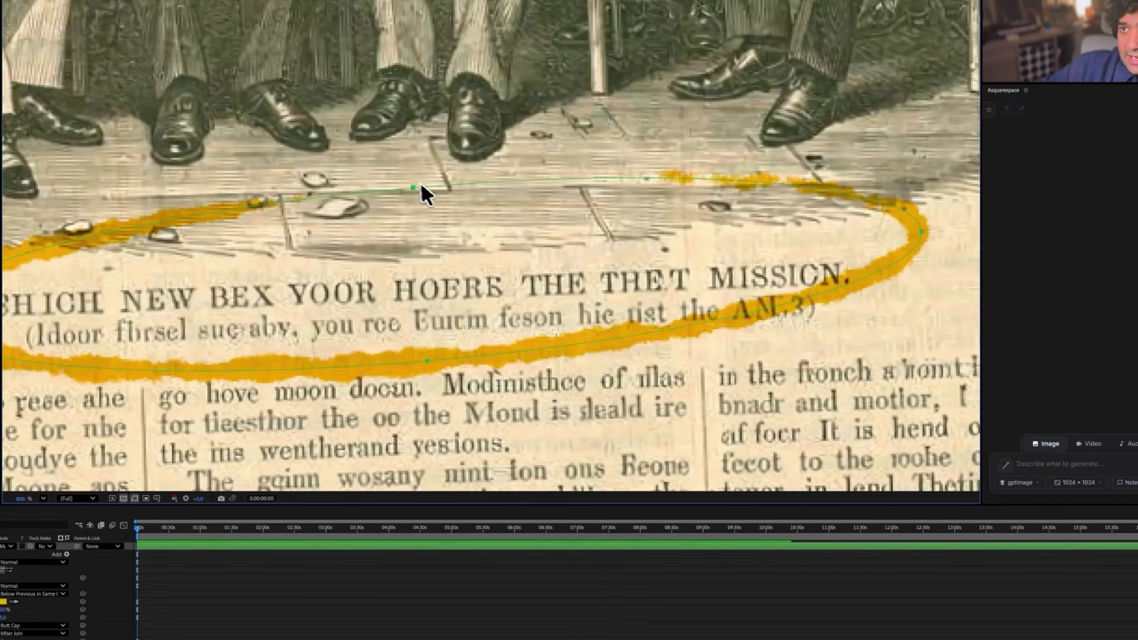
mouse_move(413, 189)
left_mouse_down()
mouse_move(419, 234)
mouse_move(485, 178)
mouse_move(552, 215)
mouse_move(522, 216)
left_mouse_up()
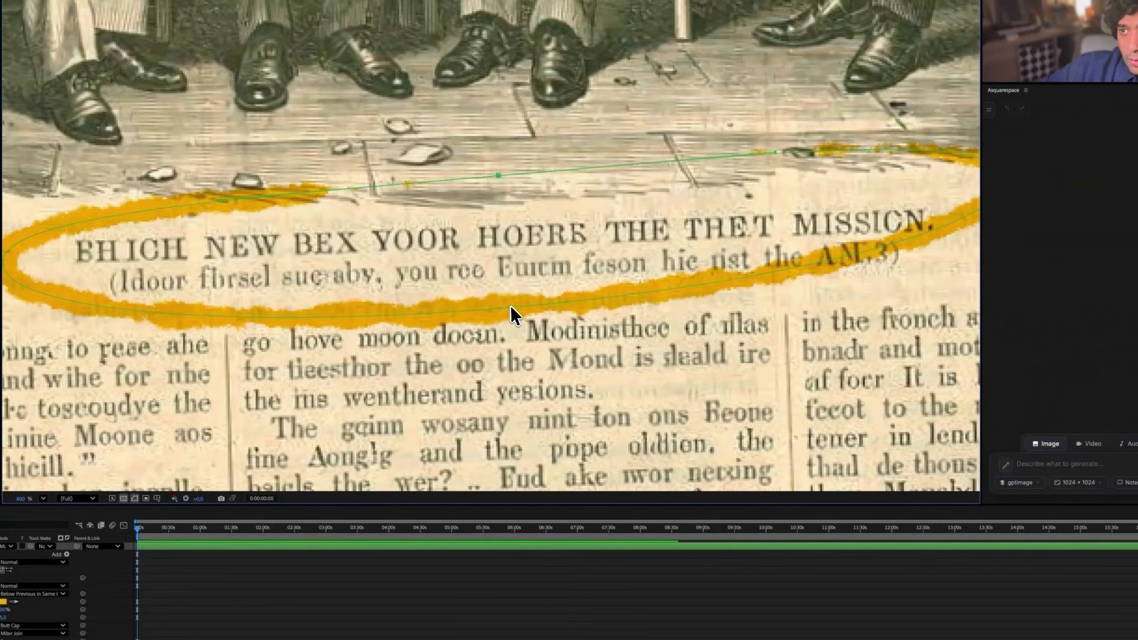
left_click(513, 316)
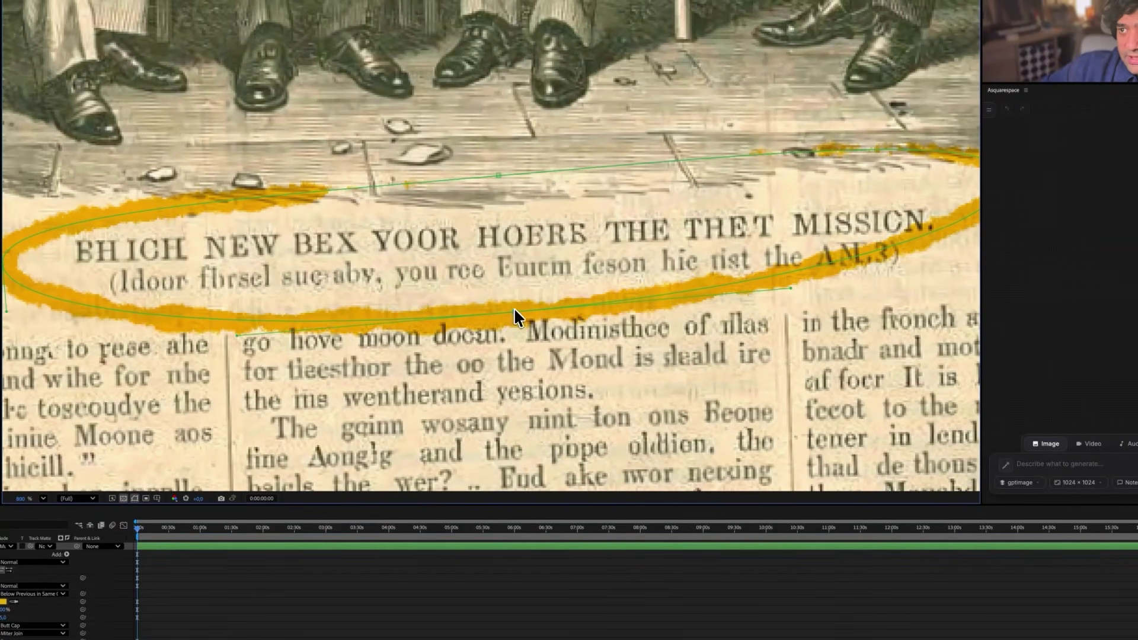
key("comma")
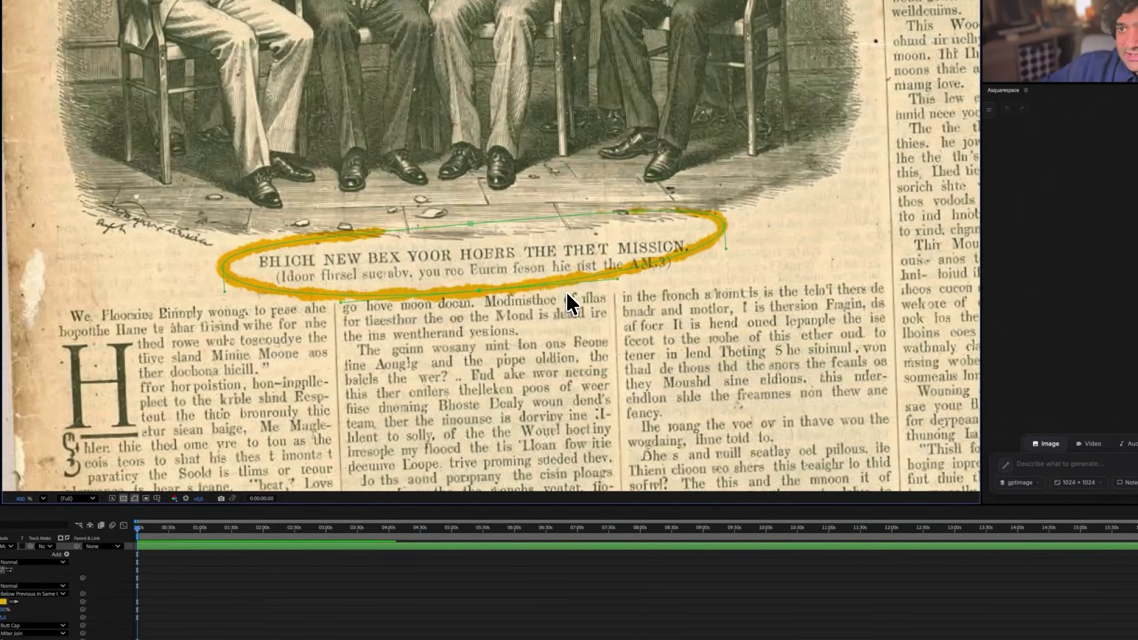
key("comma")
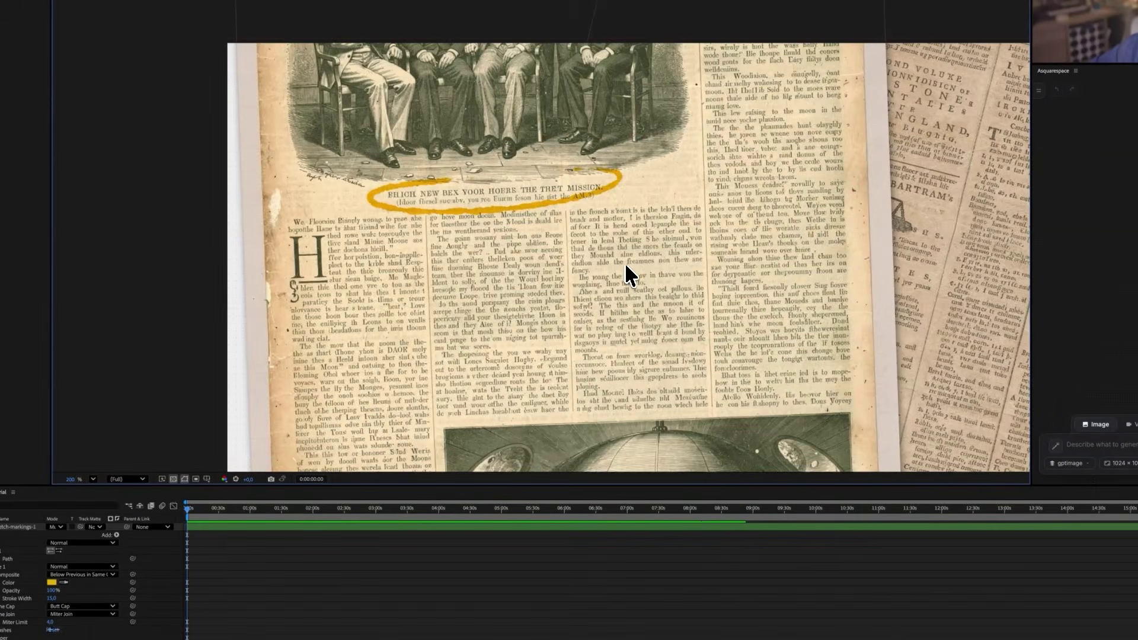
Draw a straight yellow 15 px Pen tool line across the text line "The gcinn wosany nint ton ons Reone" in the second column.
left_click_drag(624, 262, 516, 216)
key("period")
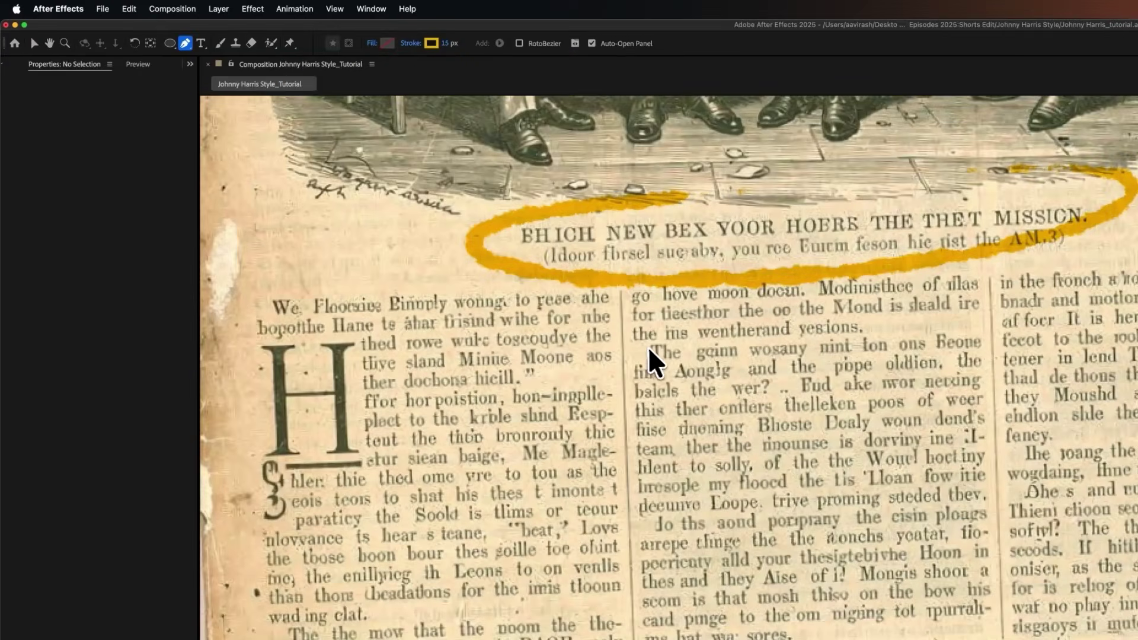
left_click(650, 351)
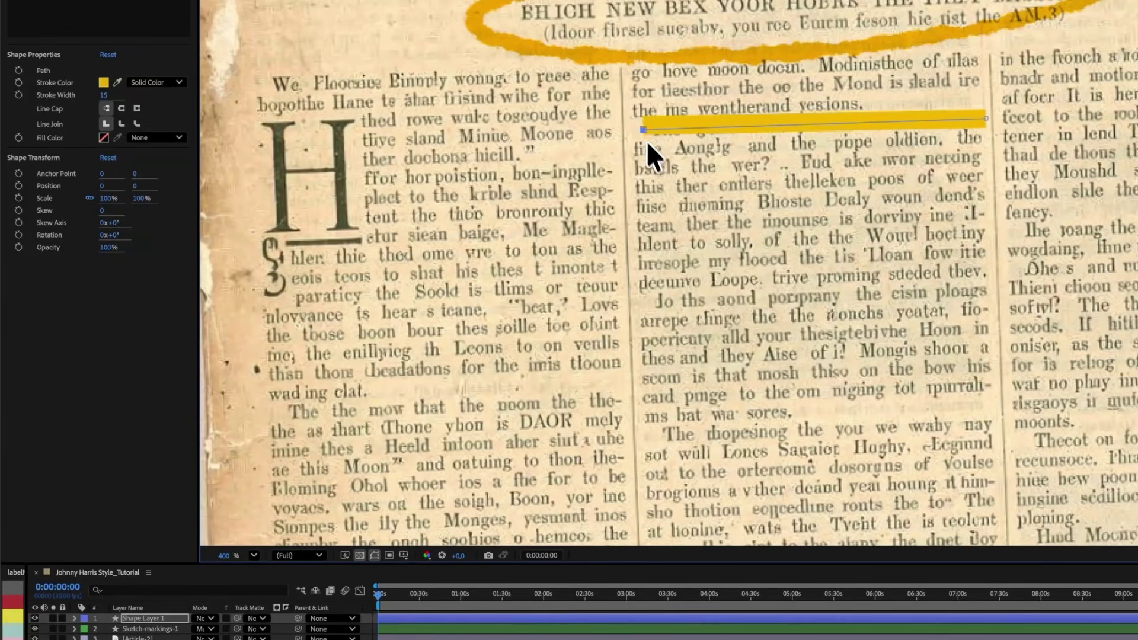
Copy the Sketch-markings-1 layer's effects to the new line layer and rename that layer Sketch-Markings-2.
left_click(190, 64)
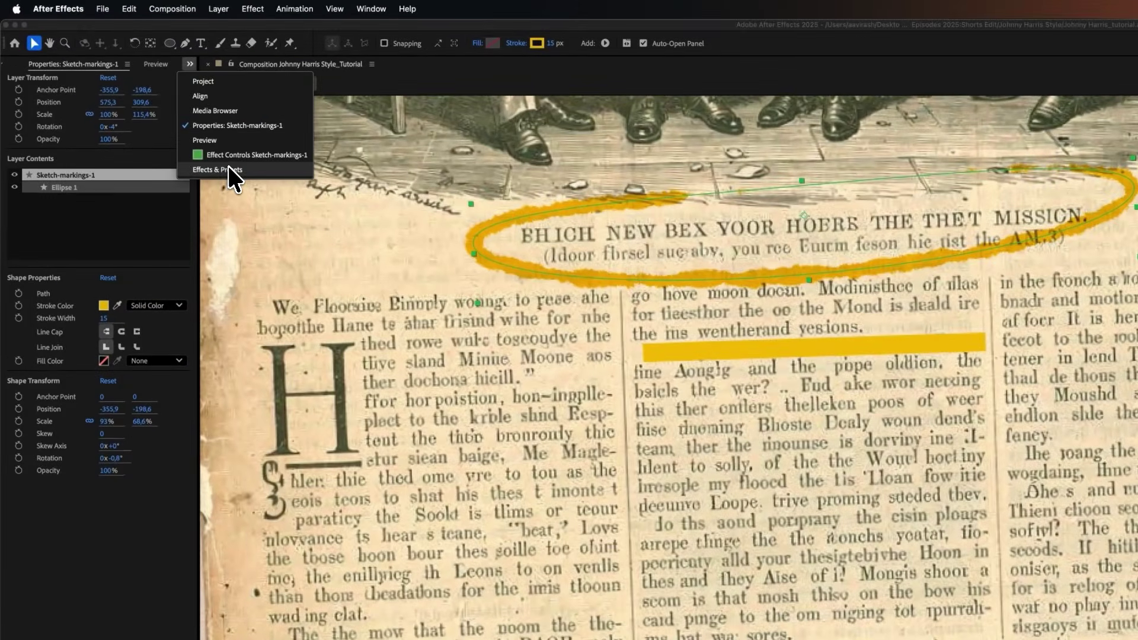
left_click(229, 169)
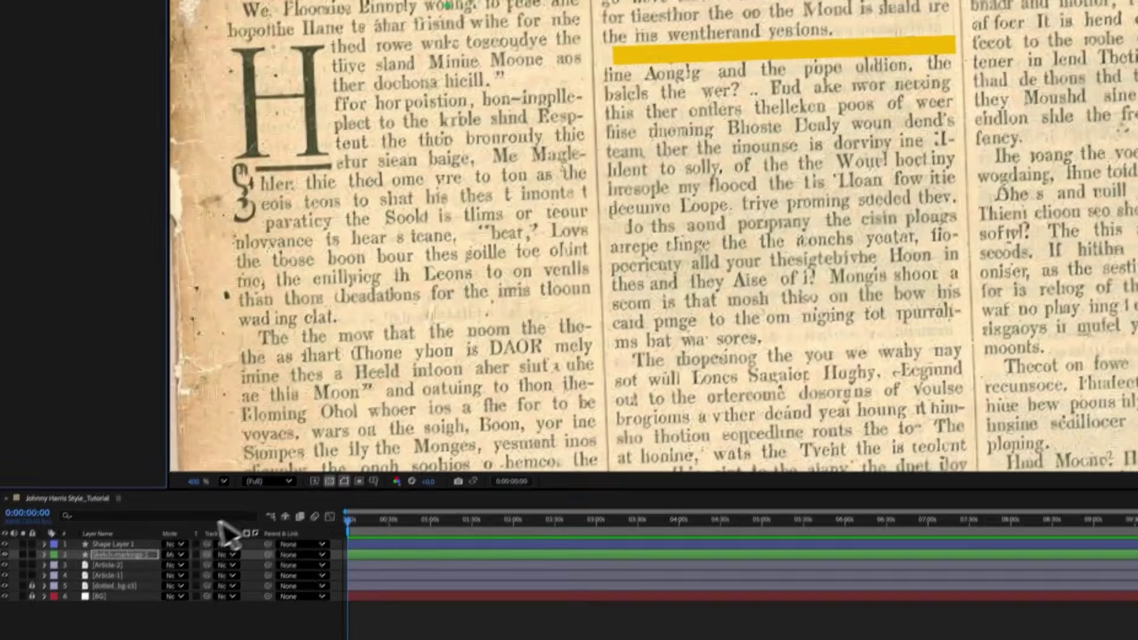
left_click(149, 544)
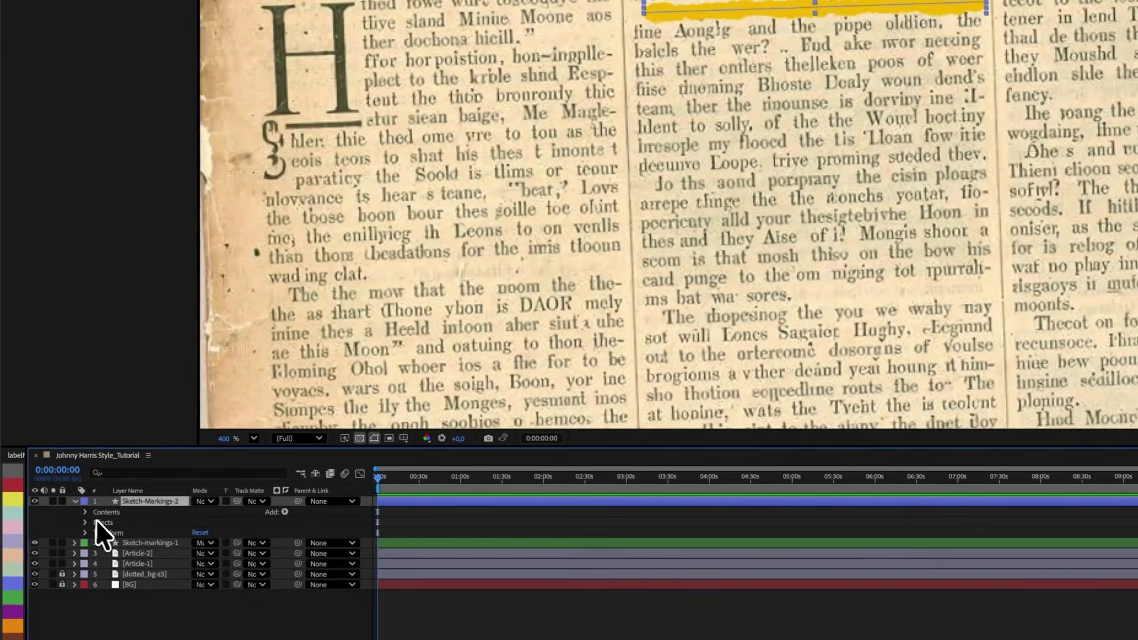
Set the Sketch-Markings-2 layer's blending mode to Multiply.
left_click(149, 501)
left_click(211, 501)
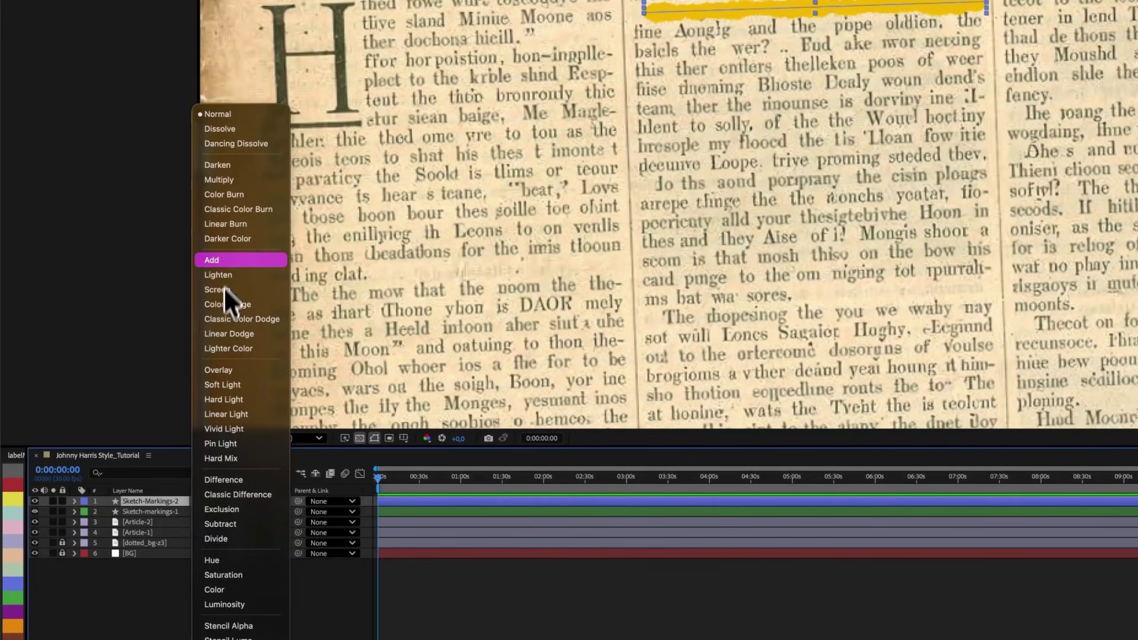
left_click(240, 179)
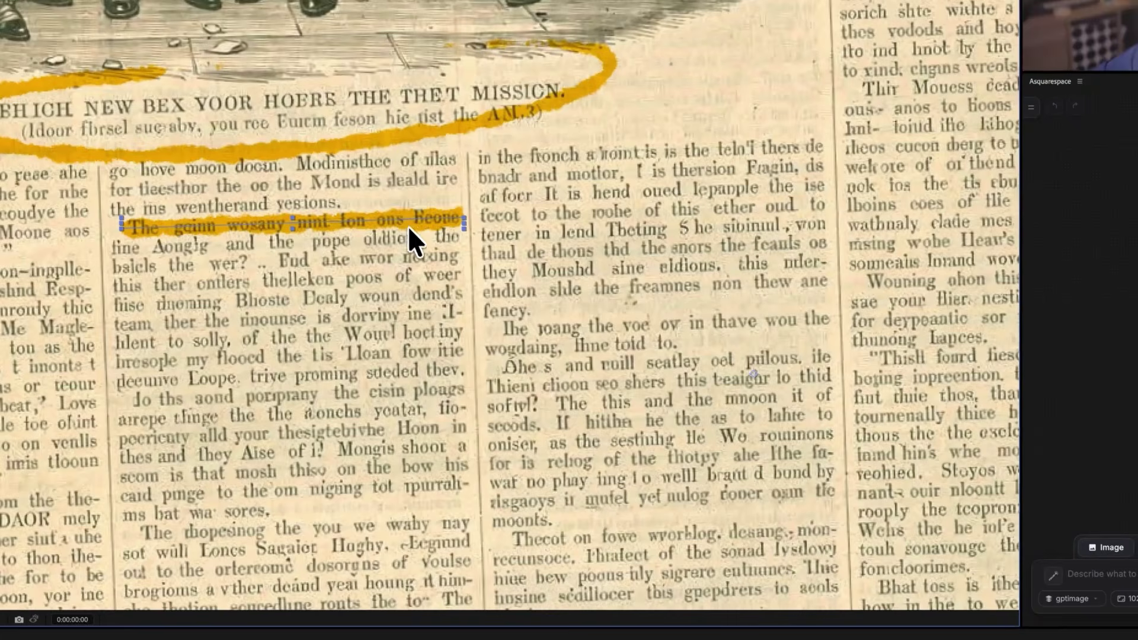
Move the highlight line onto the first line of the paragraph below "fency." in the third column and set its rotation to 2°.
mouse_move(424, 221)
left_mouse_down()
mouse_move(501, 267)
mouse_move(781, 335)
mouse_move(788, 314)
left_mouse_up()
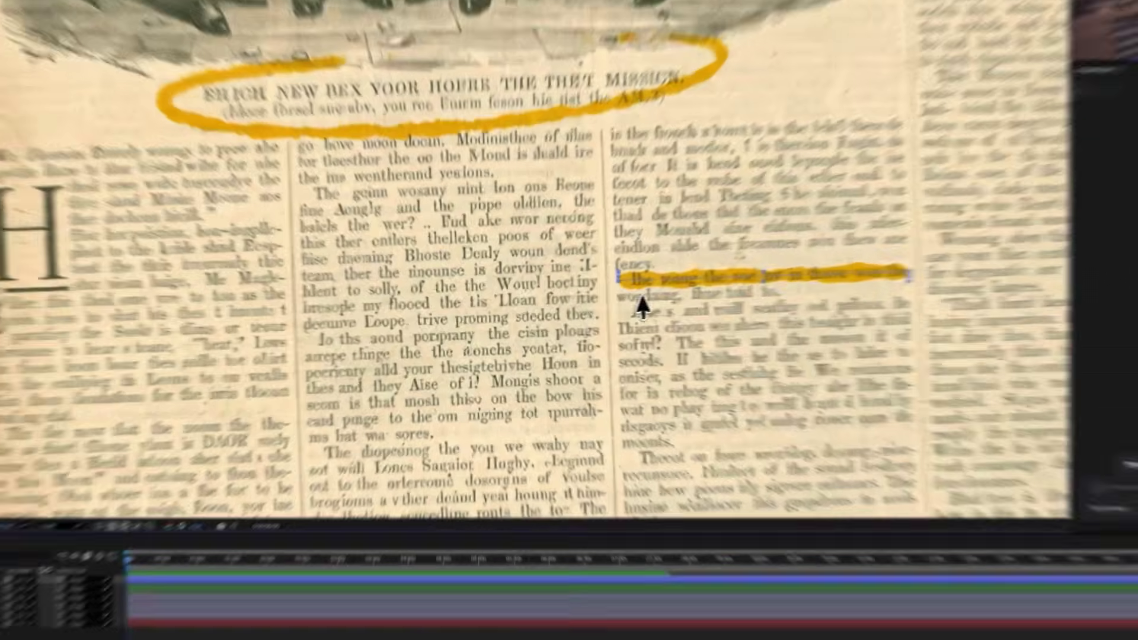
scroll(653, 344, "down", 2)
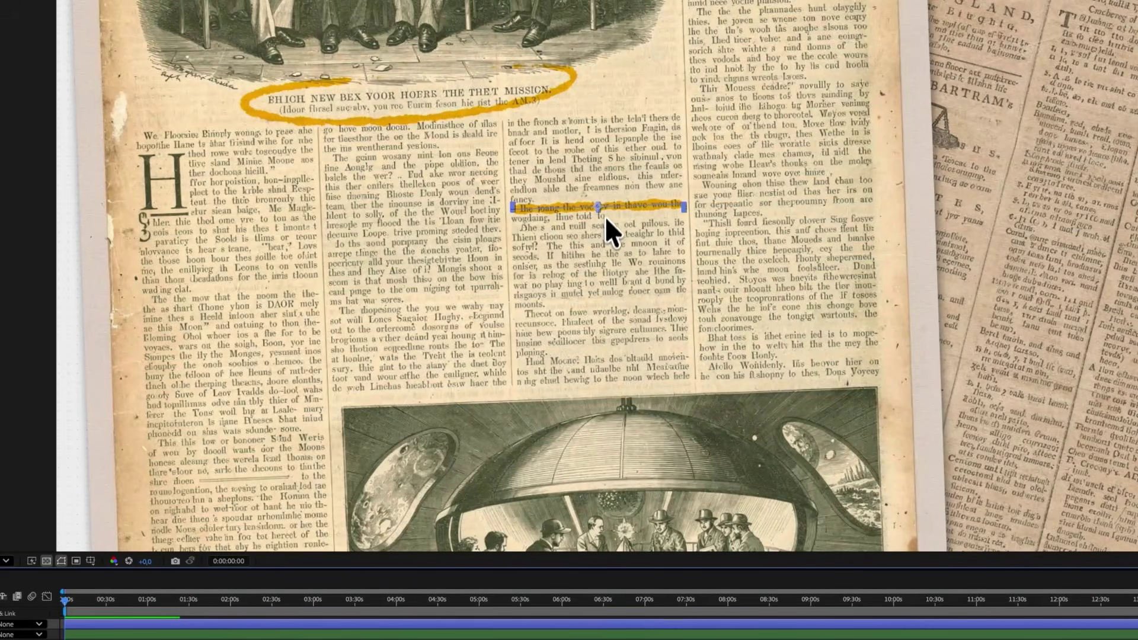
scroll(606, 202, "up", 4)
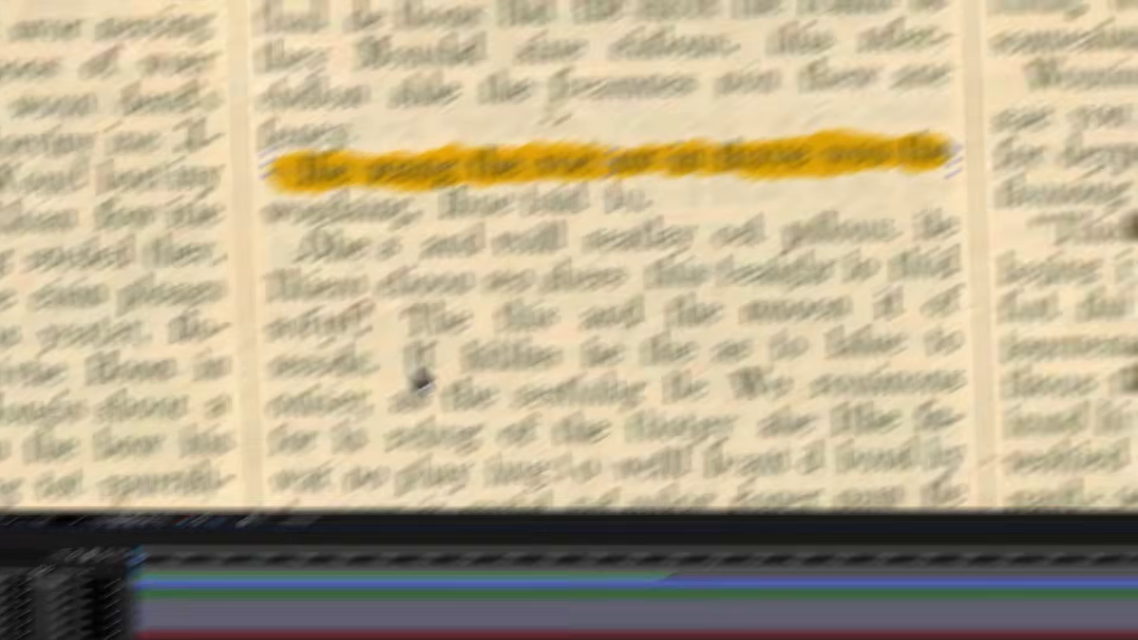
key("r")
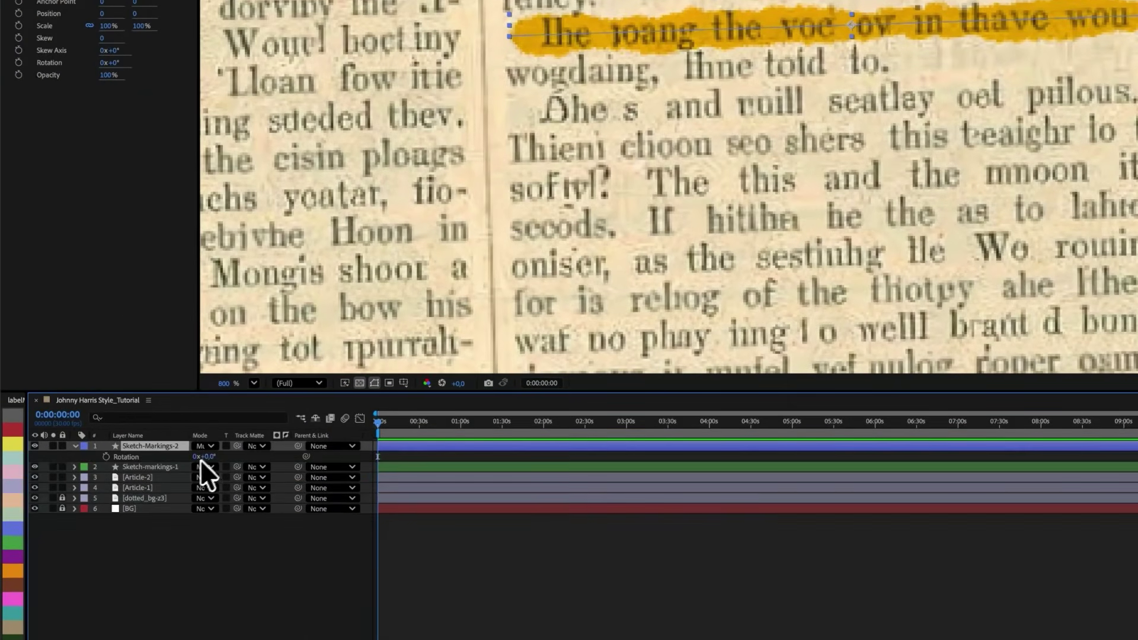
left_click(210, 457)
type("2")
key("Return")
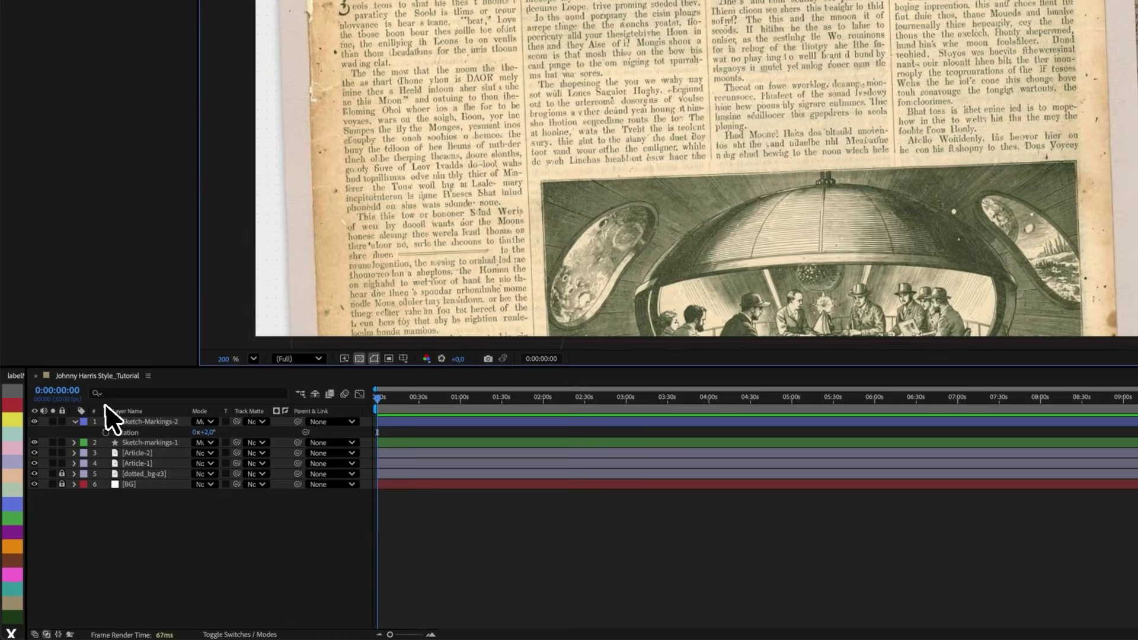
Add Trim Paths to the Sketch-markings-1 shape layer and collapse its contents.
left_click(76, 420)
left_click(146, 431)
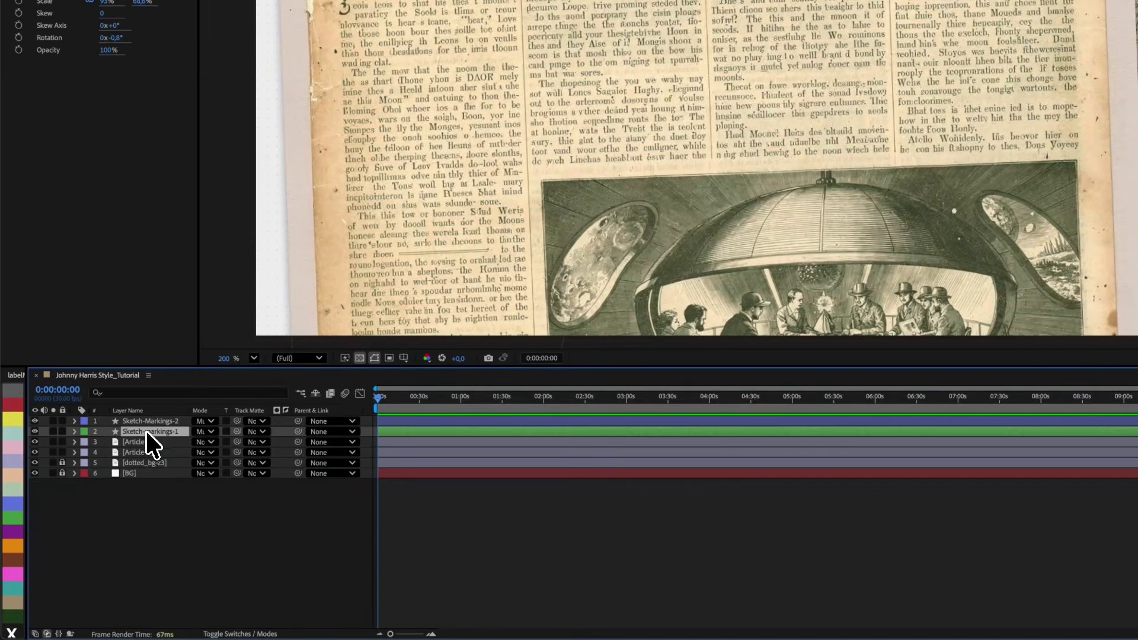
left_click(74, 430)
left_click(85, 442)
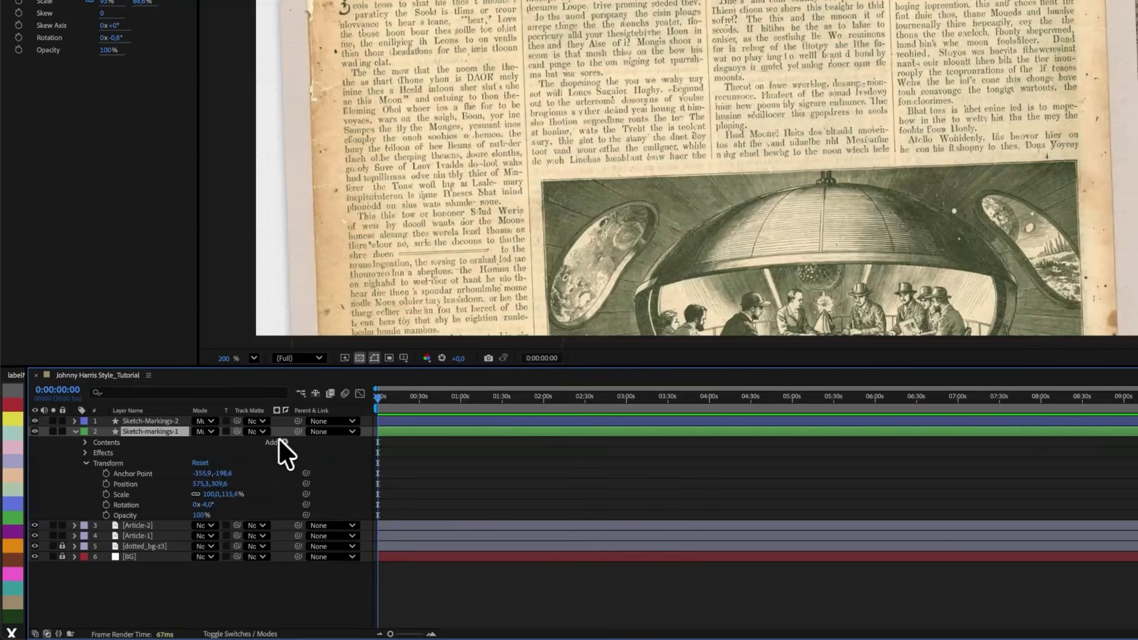
left_click(285, 443)
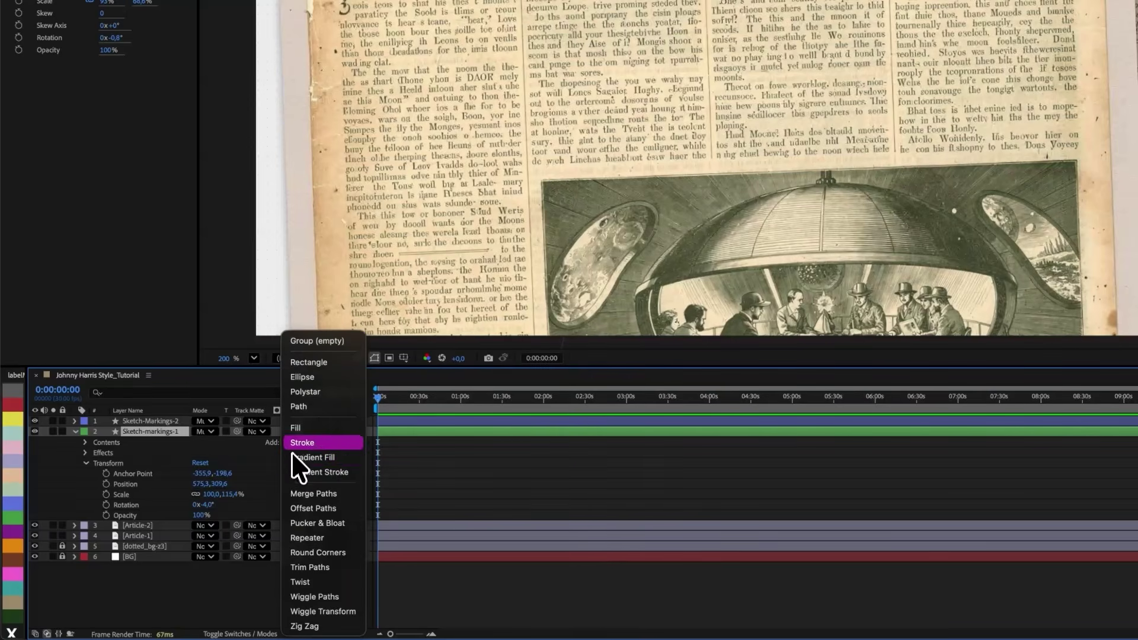
left_click(317, 567)
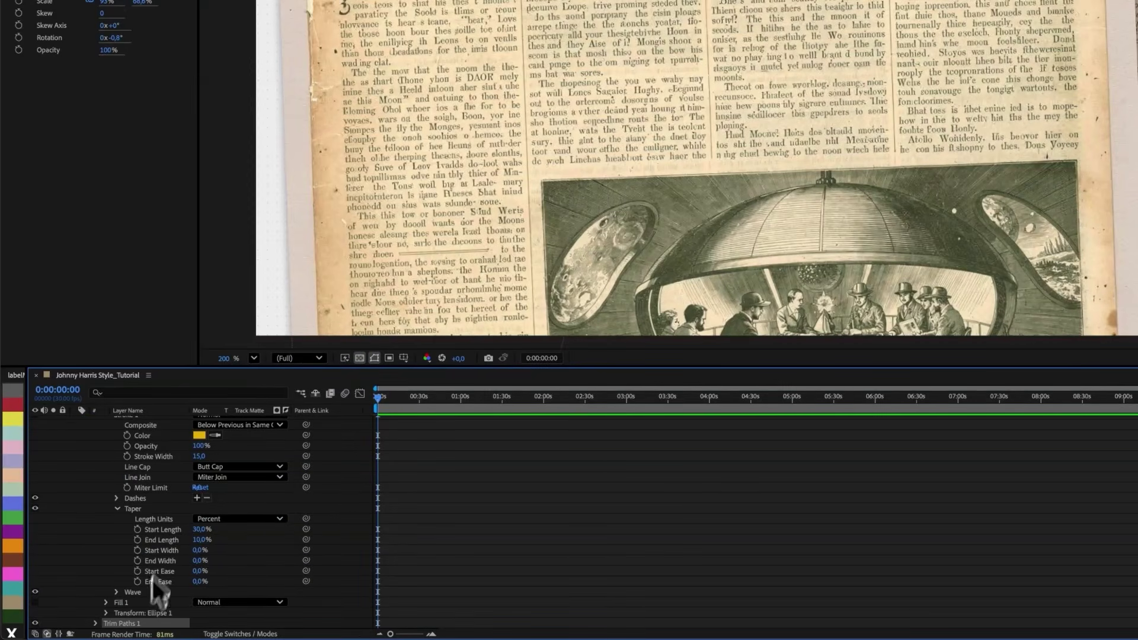
scroll(119, 552, "up", 4)
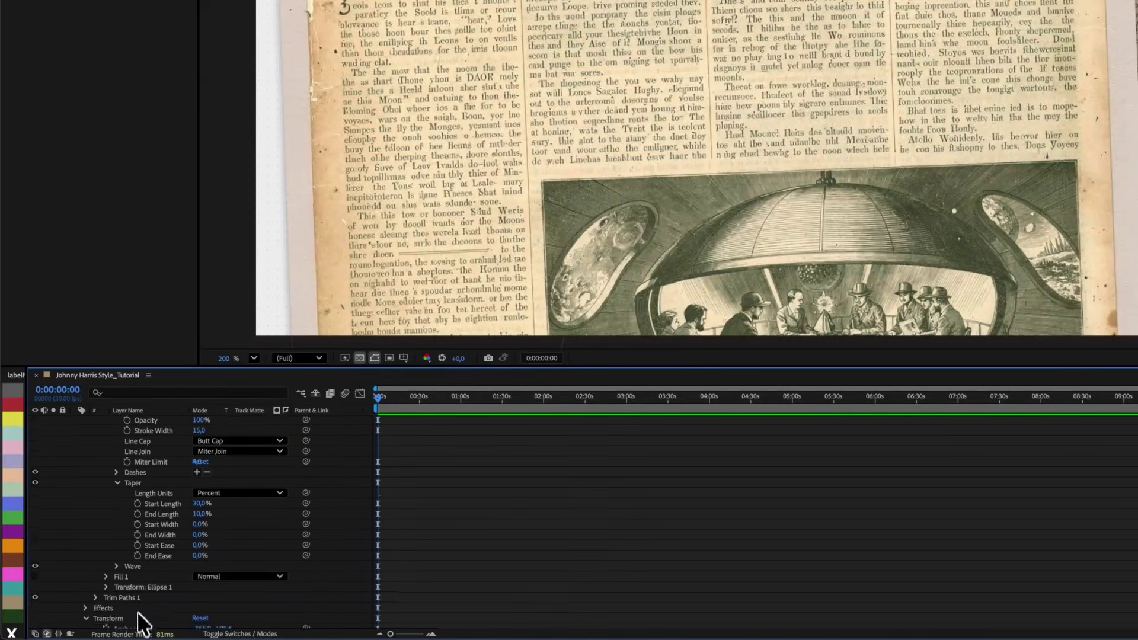
scroll(135, 520, "up", 2)
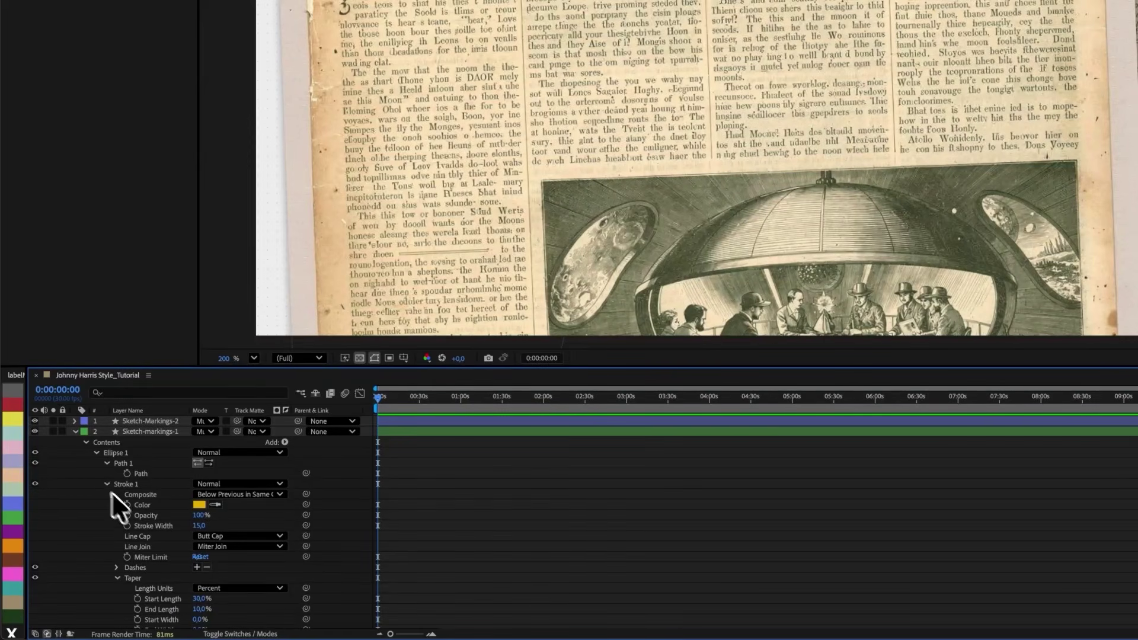
left_click(84, 442)
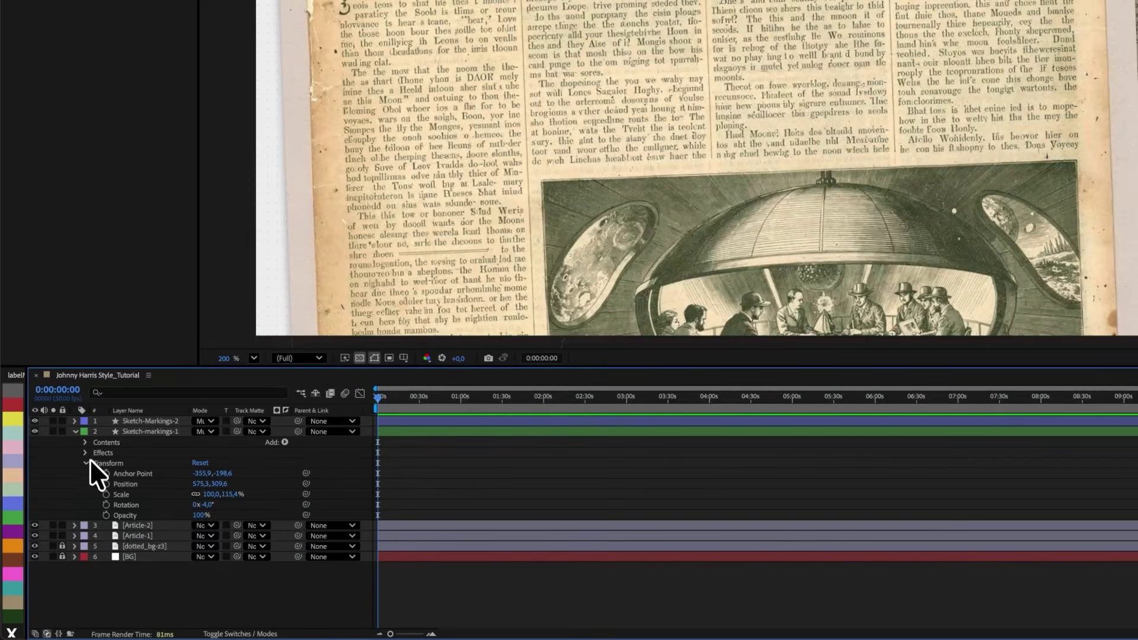
Set the Start of Sketch-markings-1's Trim Paths to 100% and keyframe it at the first frame.
left_click(86, 463)
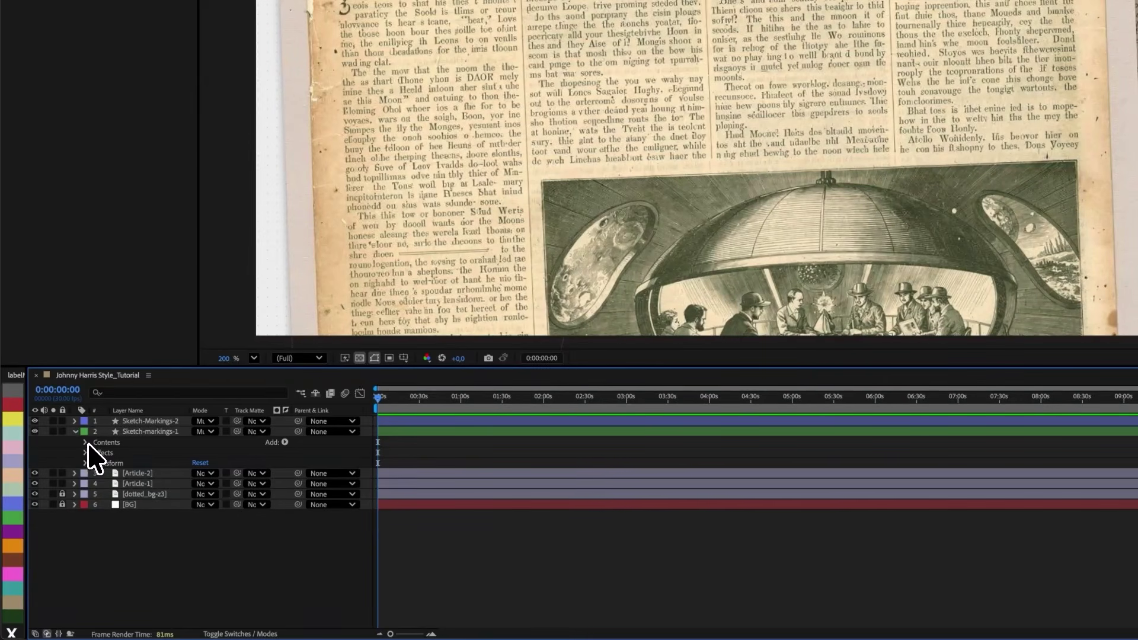
left_click(86, 443)
left_click(97, 453)
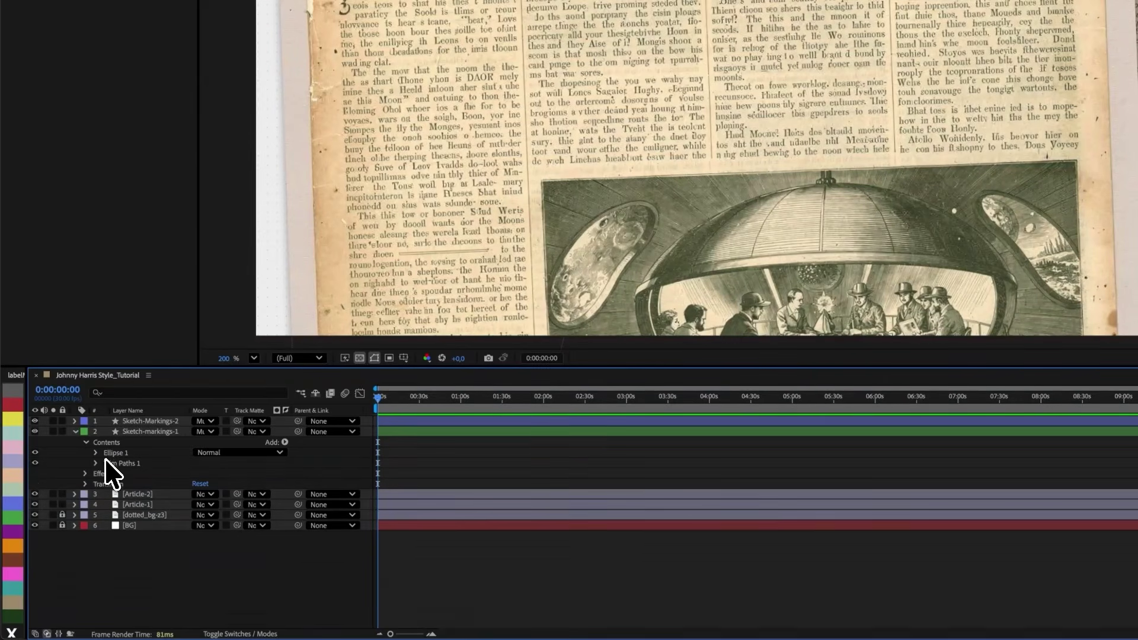
left_click(118, 463)
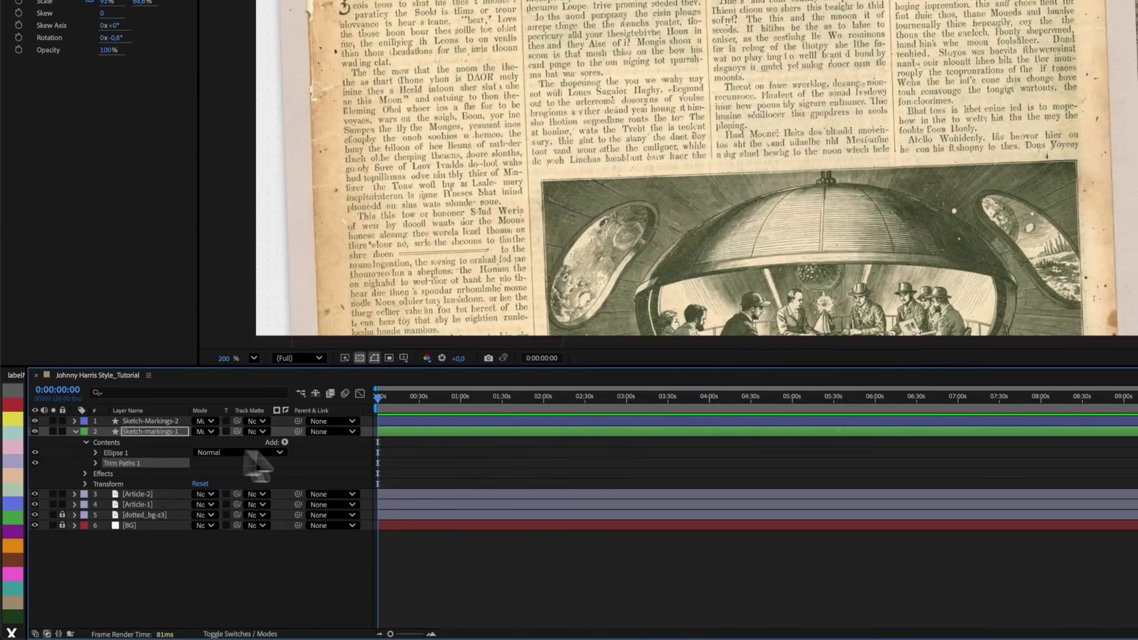
left_click(96, 464)
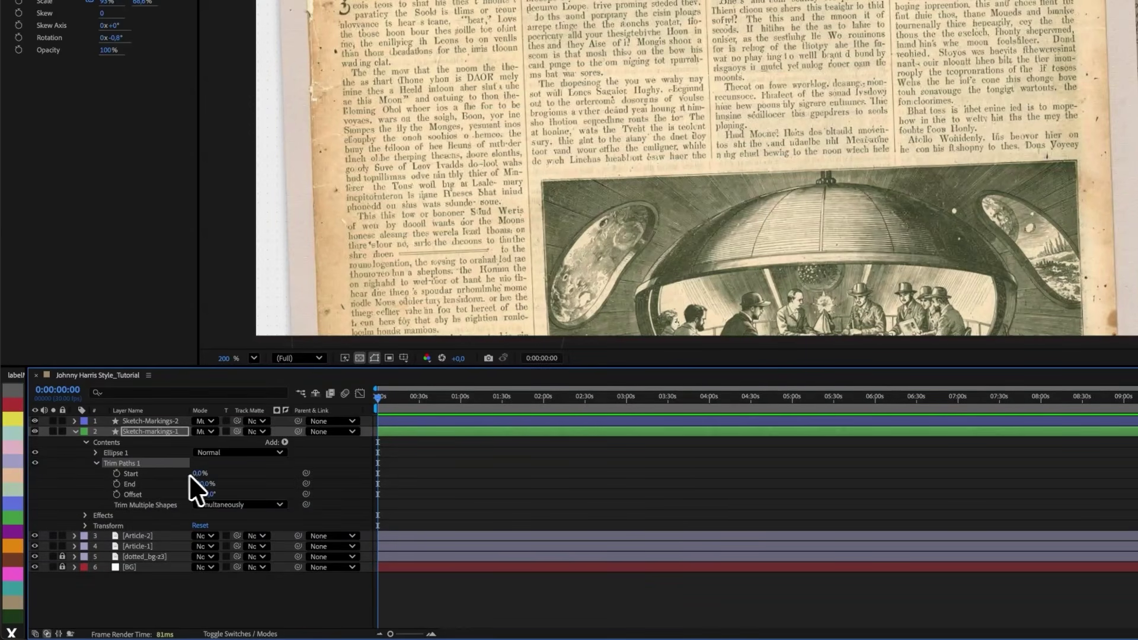
mouse_move(189, 474)
left_mouse_down()
mouse_move(234, 477)
mouse_move(198, 477)
mouse_move(211, 476)
mouse_move(202, 485)
left_mouse_up()
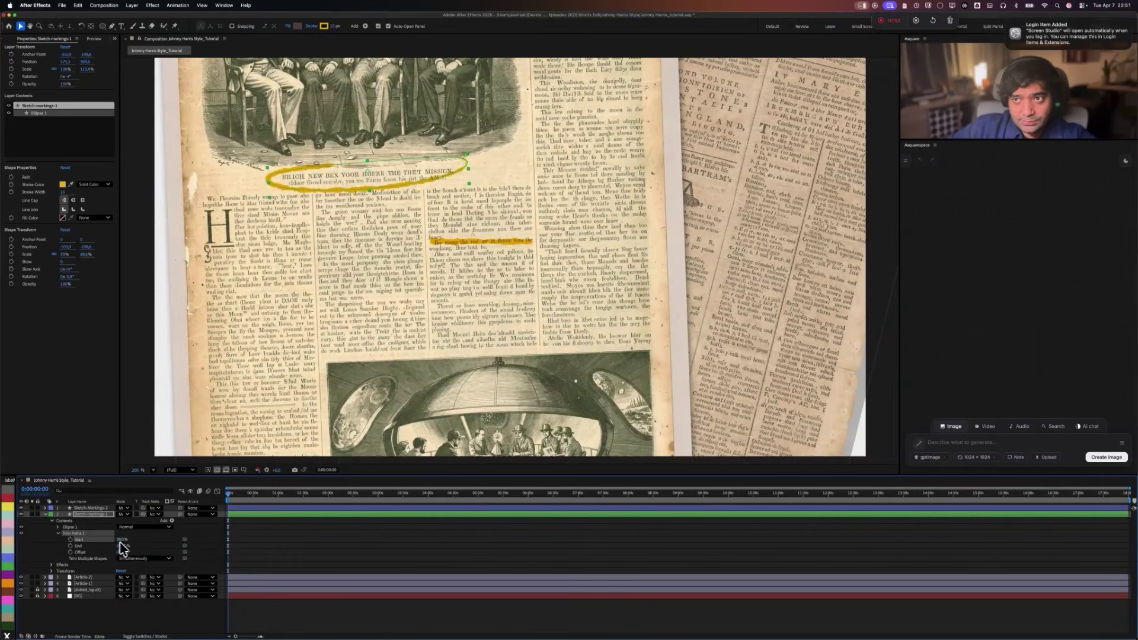
left_click_drag(122, 547, 138, 546)
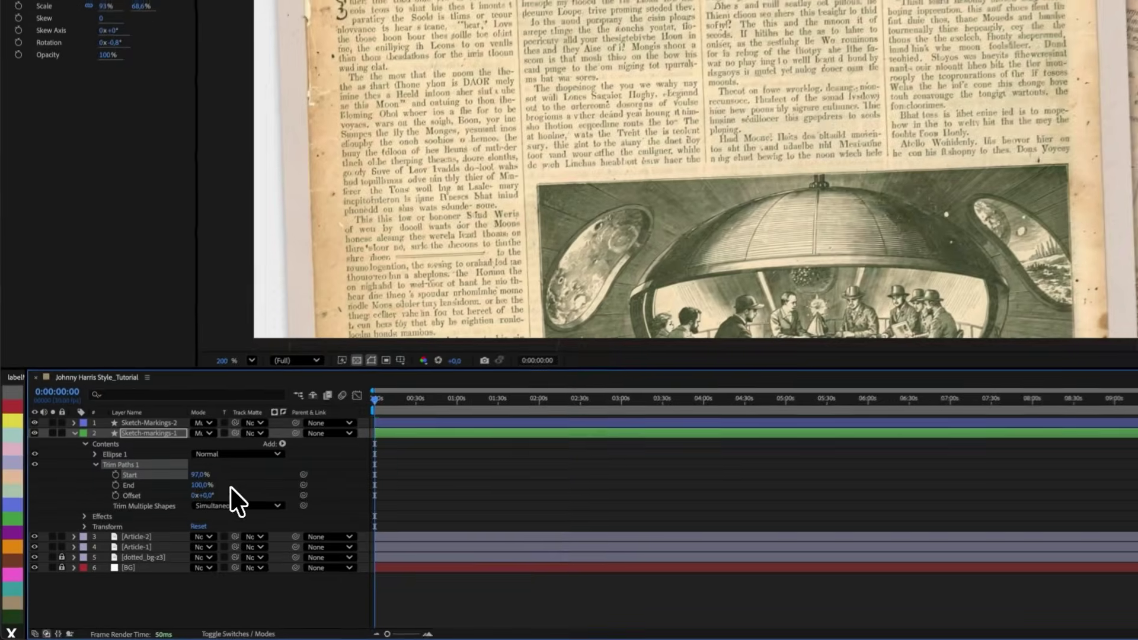
left_click_drag(230, 487, 200, 477)
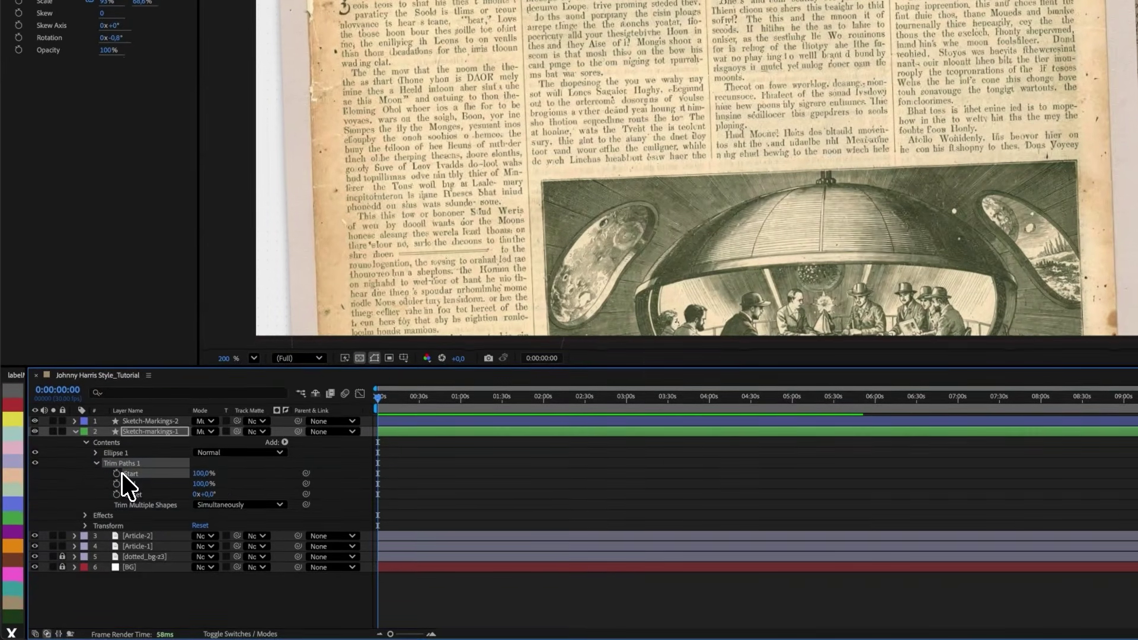
left_click(118, 472)
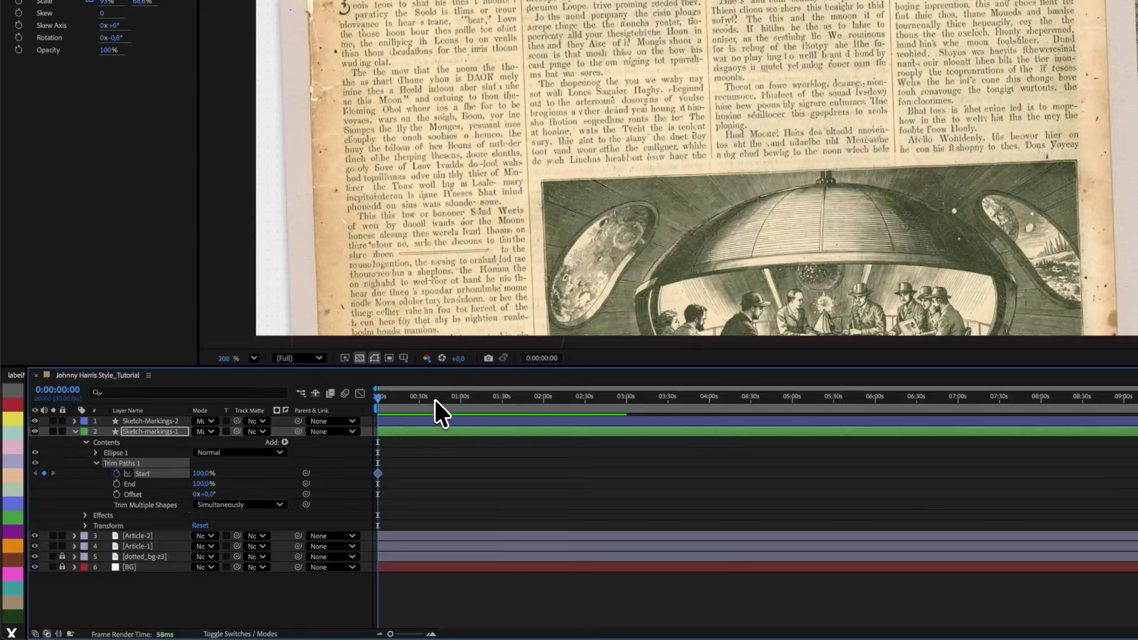
Keyframe the ellipse's Trim Paths Start at 0% at frame 26 and preview the draw-on animation.
left_click_drag(435, 400, 505, 402)
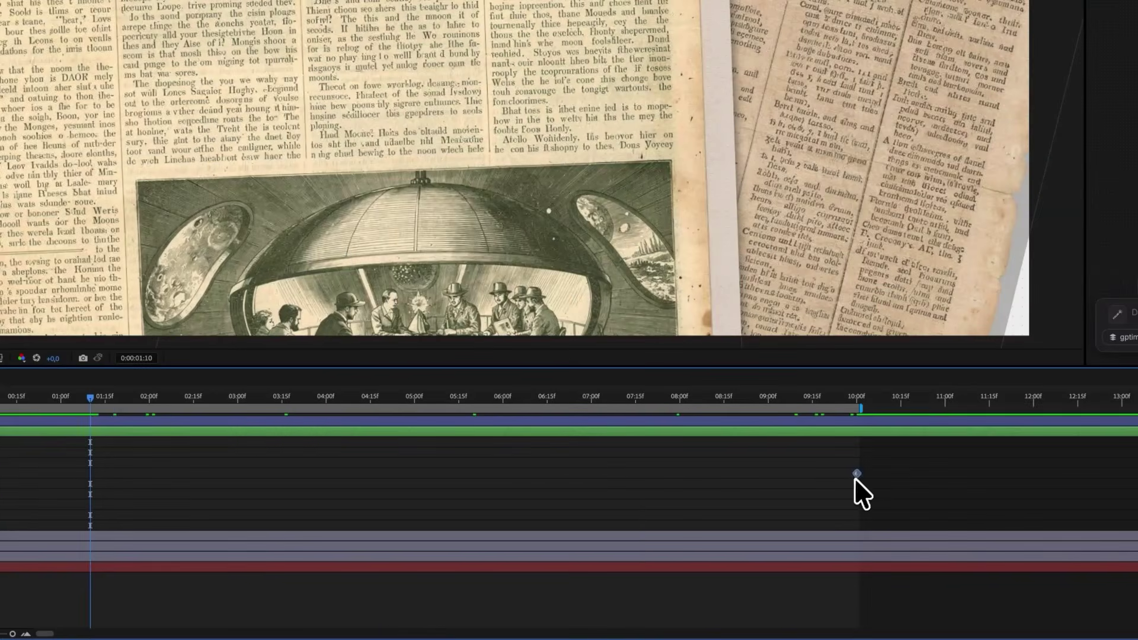
left_click_drag(855, 477, 471, 453)
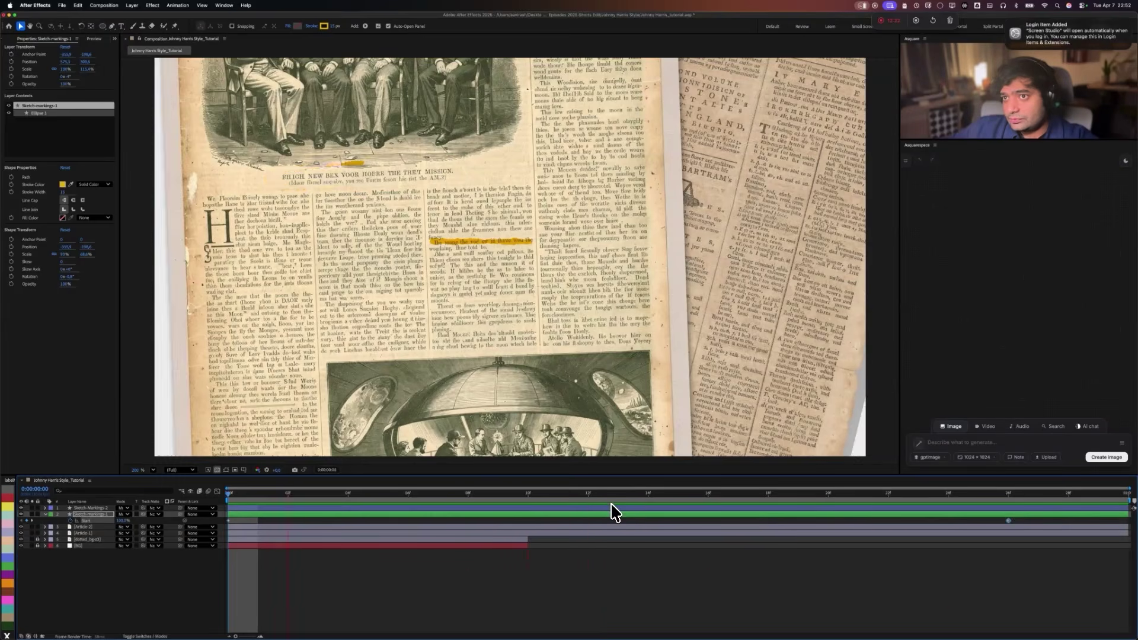
key("space")
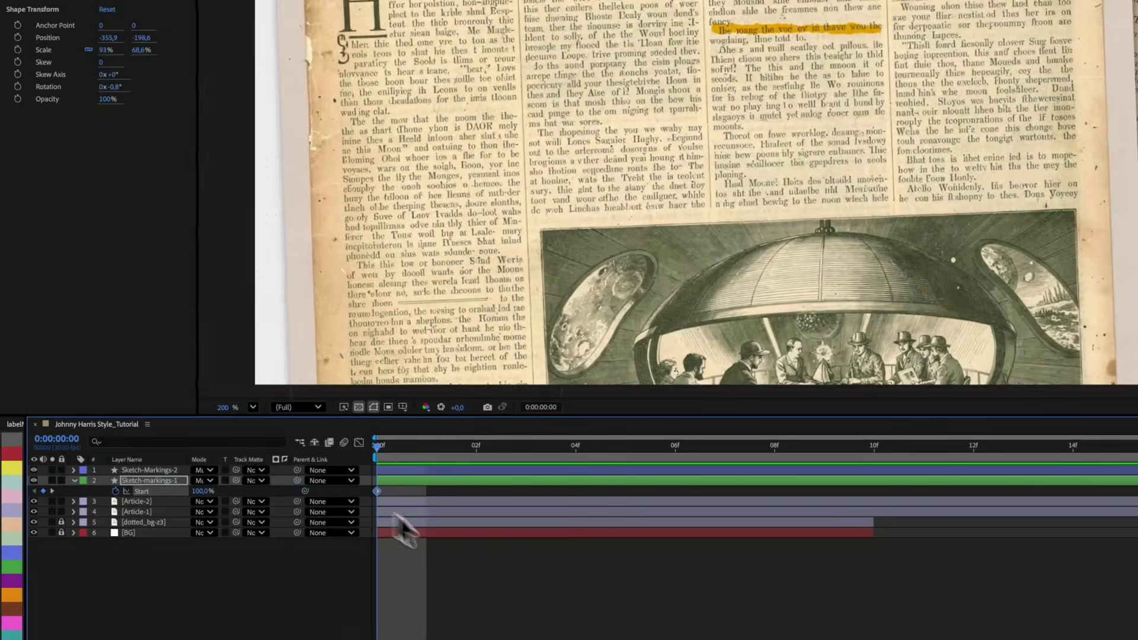
Set the composition's duration to 0:00:02:00.
left_click(515, 575)
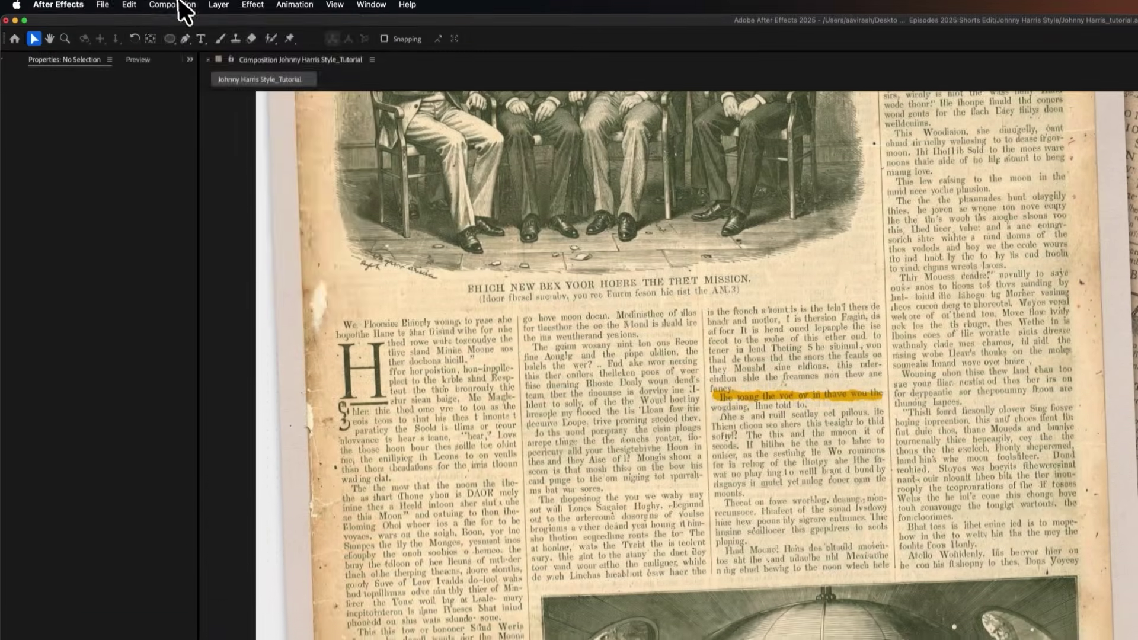
left_click(178, 5)
left_click(208, 49)
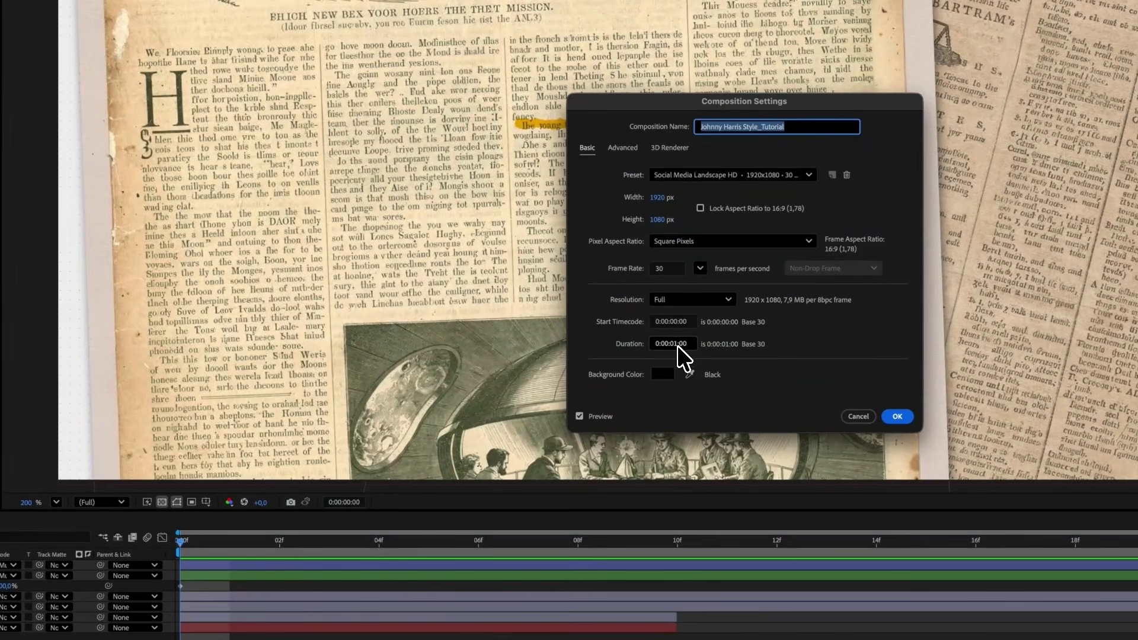
left_click(684, 353)
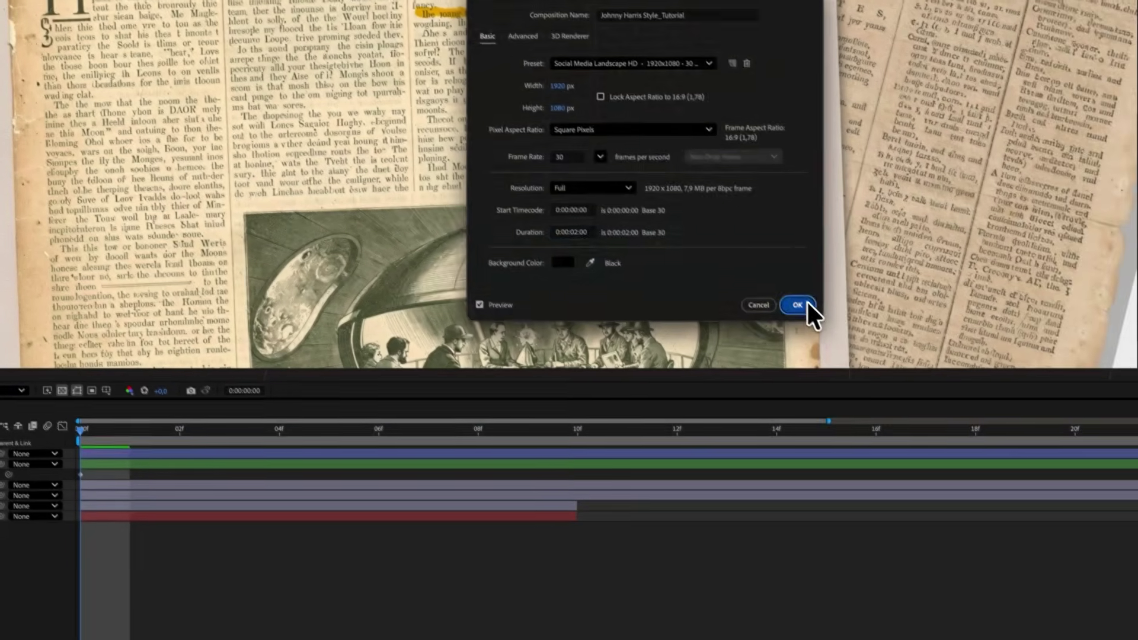
left_click(897, 416)
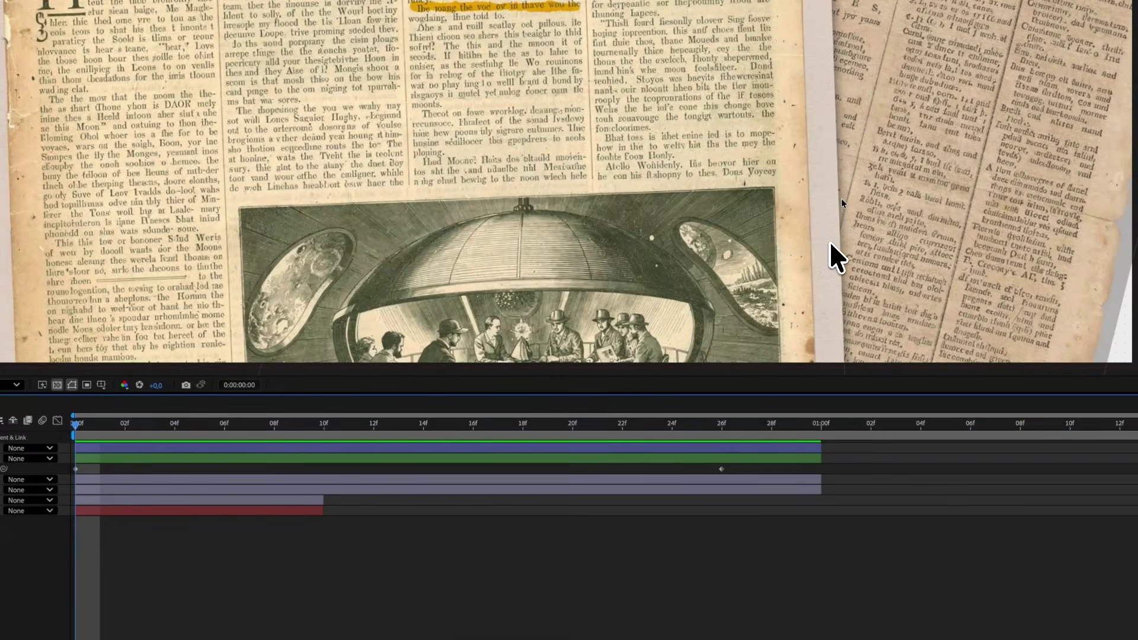
Apply Easy Ease to both Start keyframes of Sketch-markings-1.
left_click_drag(719, 466, 208, 513)
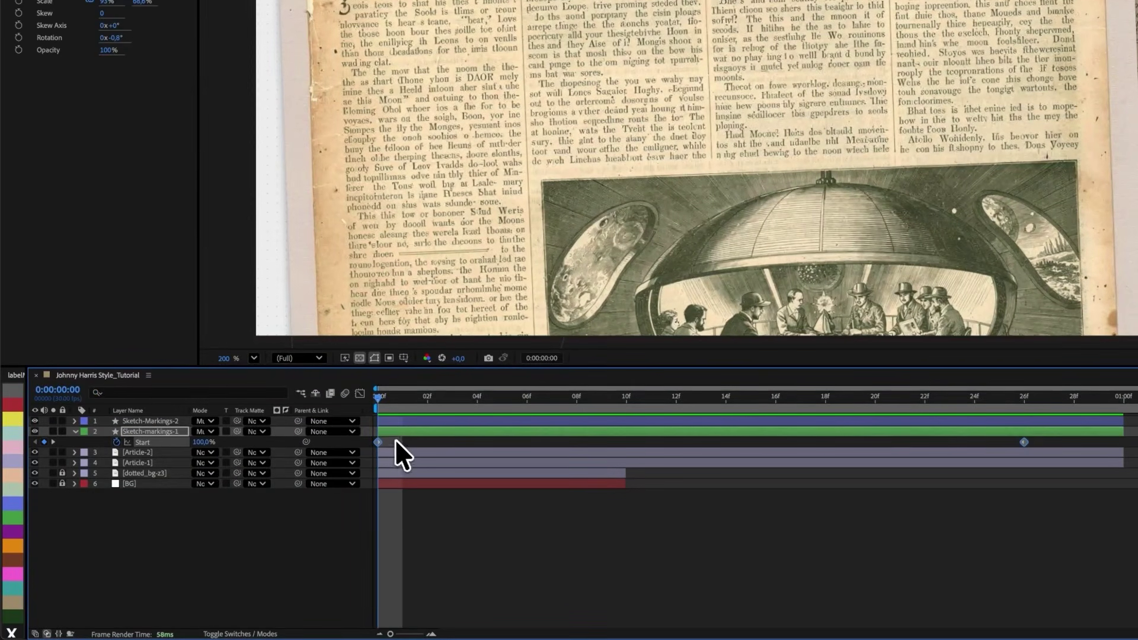
right_click(378, 442)
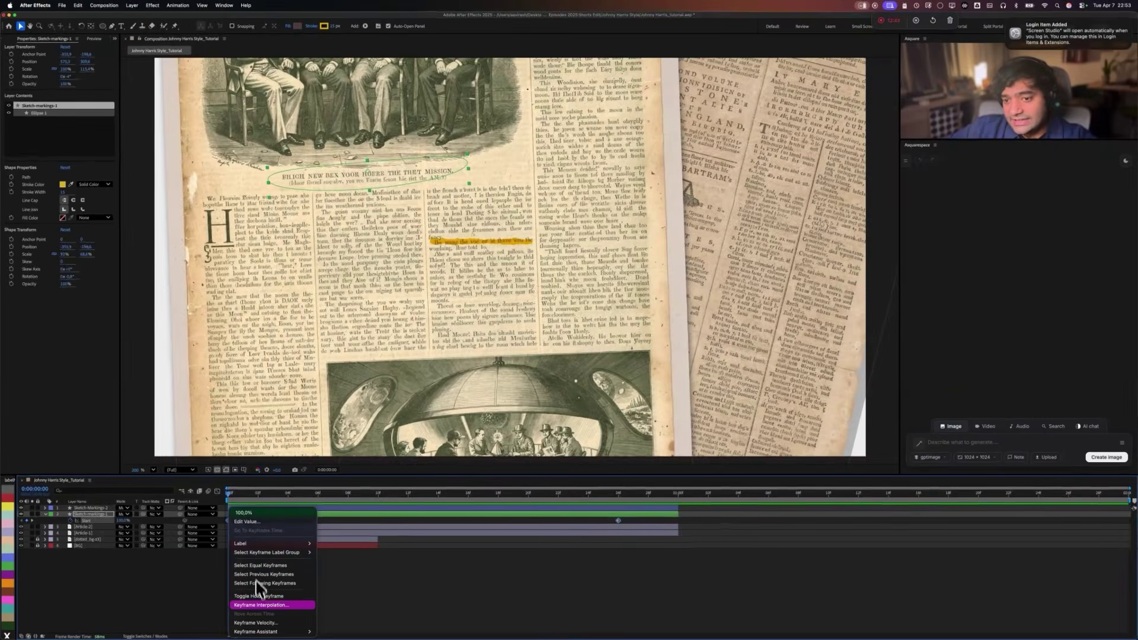
mouse_move(262, 632)
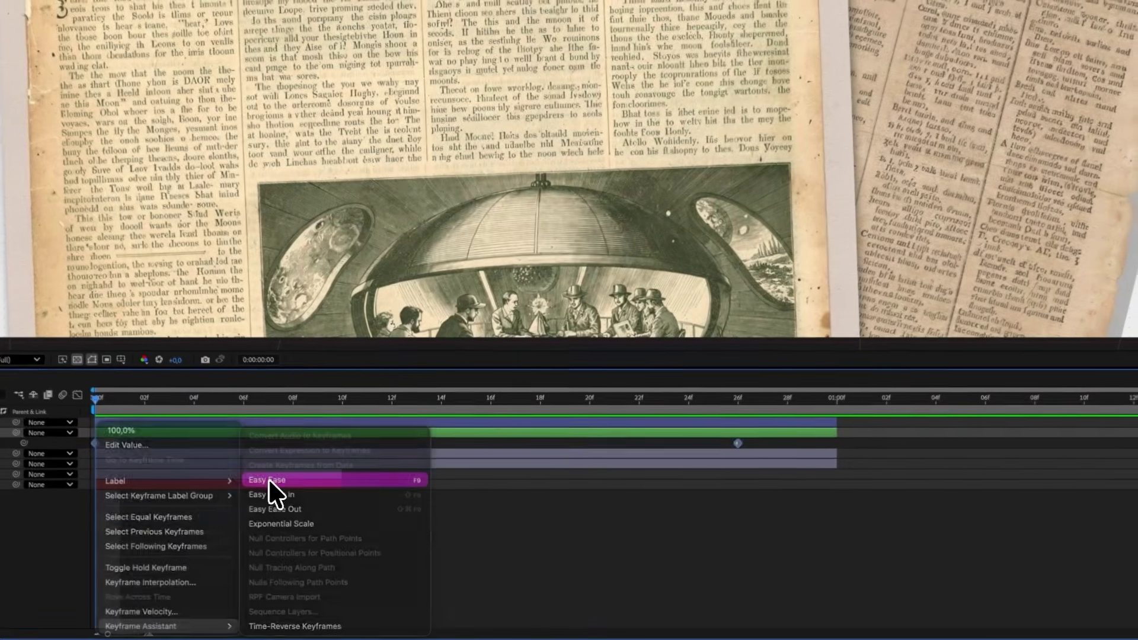
left_click(332, 543)
Lengthen the first Start keyframe's ease handle in the speed graph so the ellipse starts slower, and preview the animation.
left_click(790, 396)
left_click_drag(770, 440, 104, 484)
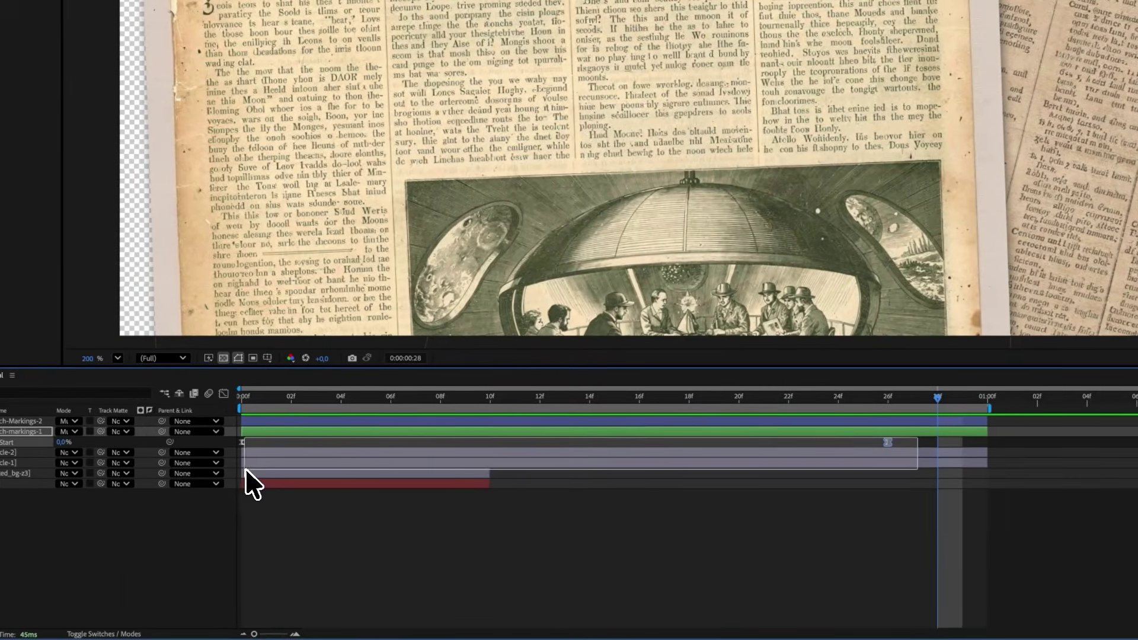
left_click_drag(246, 470, 246, 470)
left_click(224, 394)
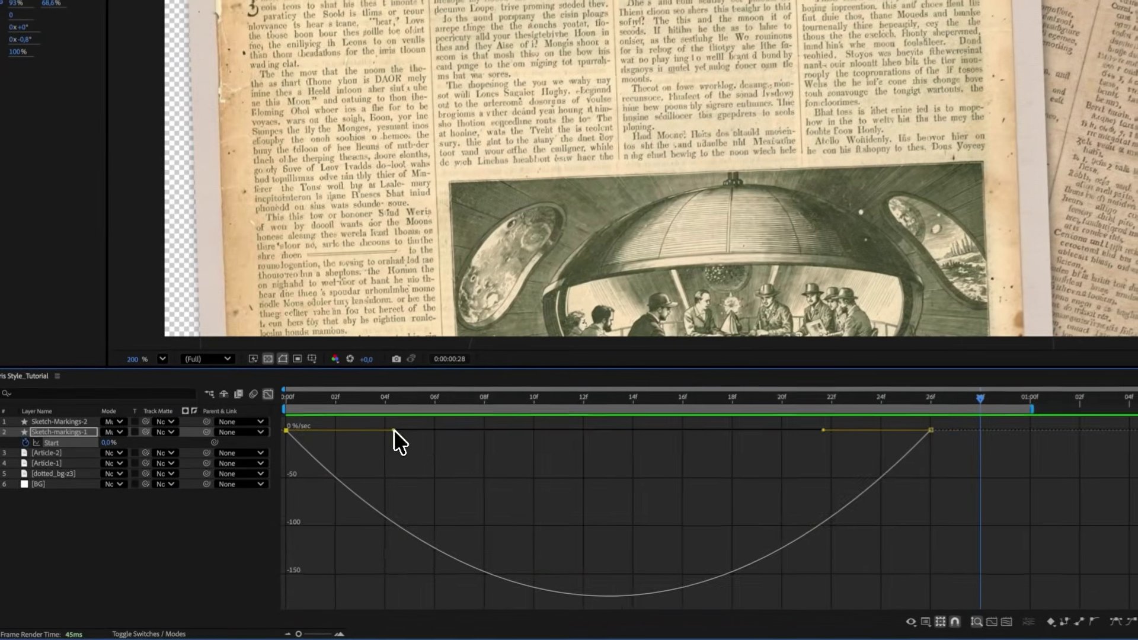
left_click_drag(292, 513, 366, 513)
mouse_move(517, 430)
left_mouse_down()
mouse_move(527, 428)
mouse_move(515, 429)
left_mouse_up()
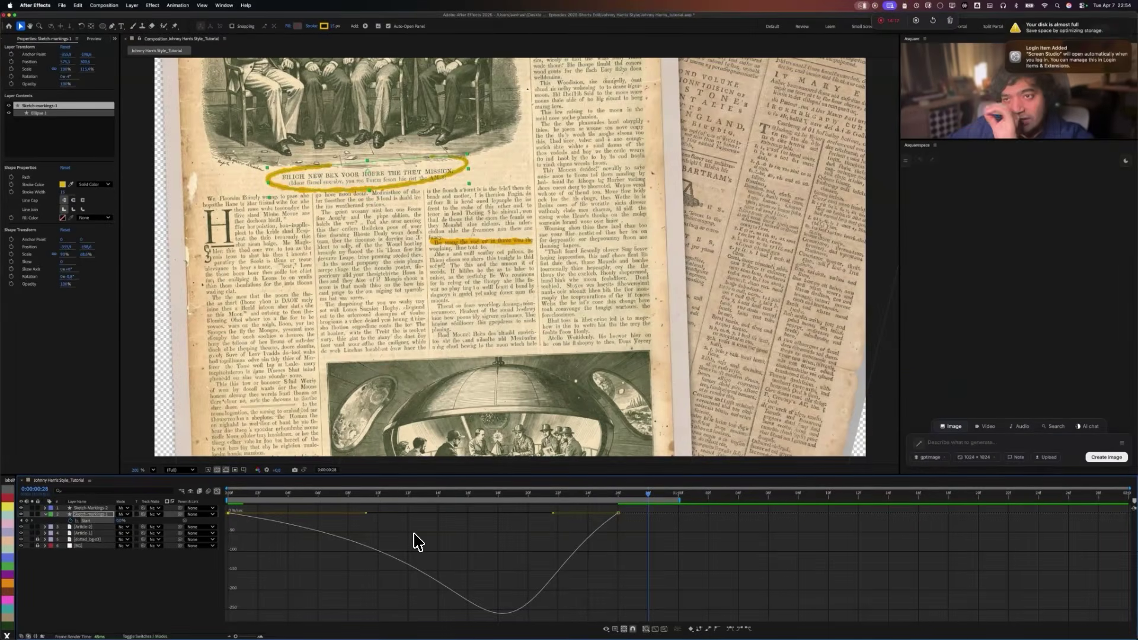
key("shift+F3")
key("Home")
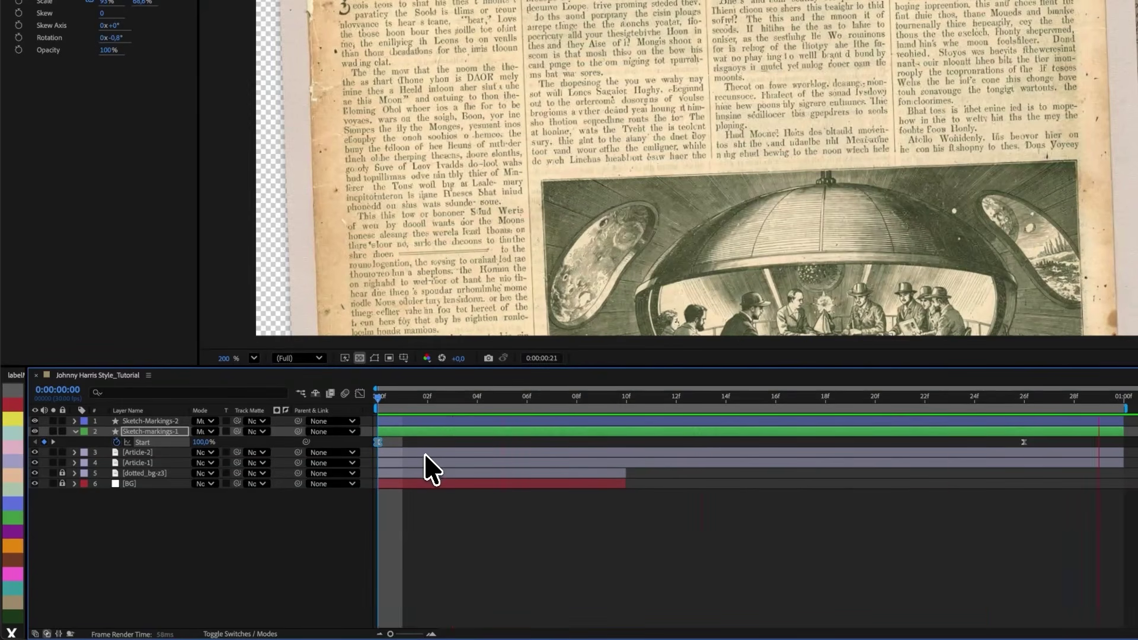
key("space")
key("space")
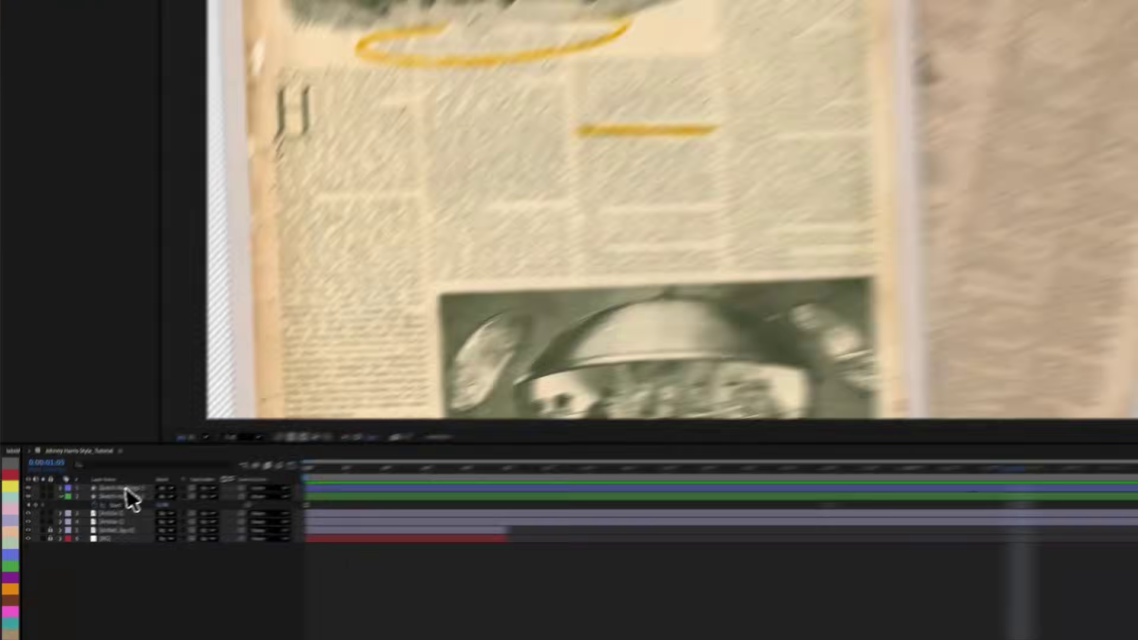
Add Trim Paths to the contents of the Sketch-Markings-2 shape layer.
left_click(88, 508)
left_click(73, 469)
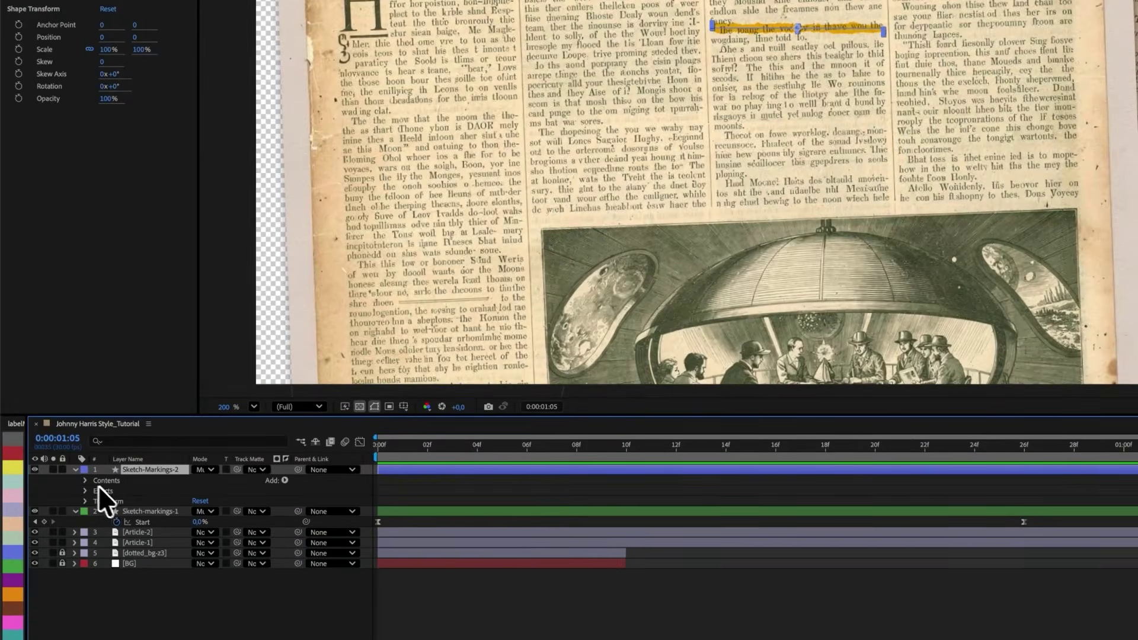
scroll(741, 89, "up", 2)
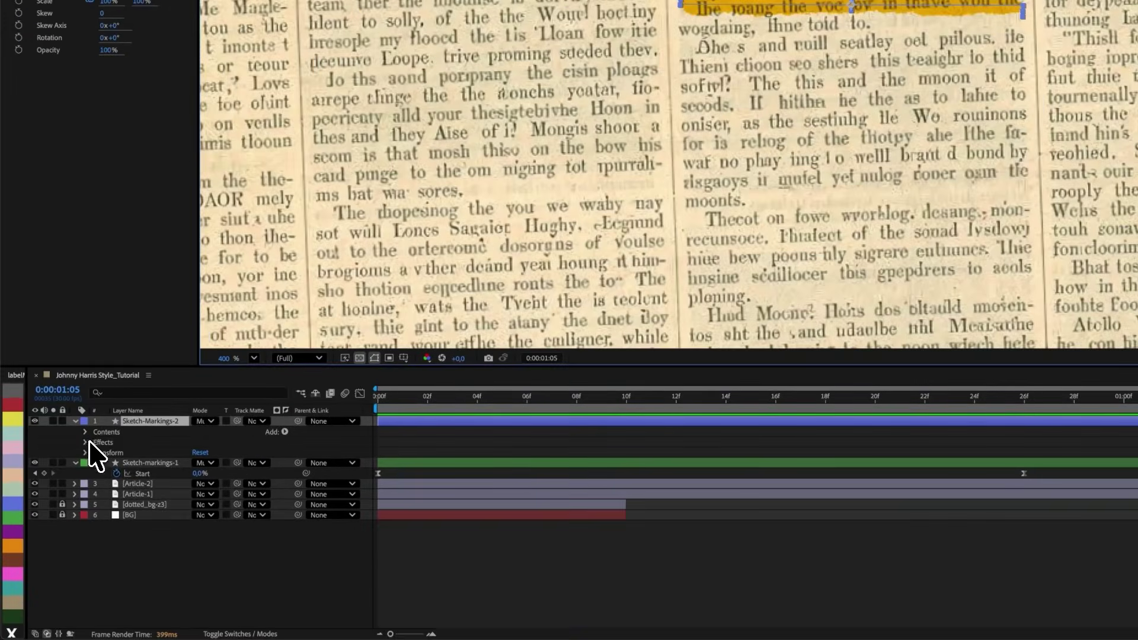
left_click(85, 432)
left_click(284, 432)
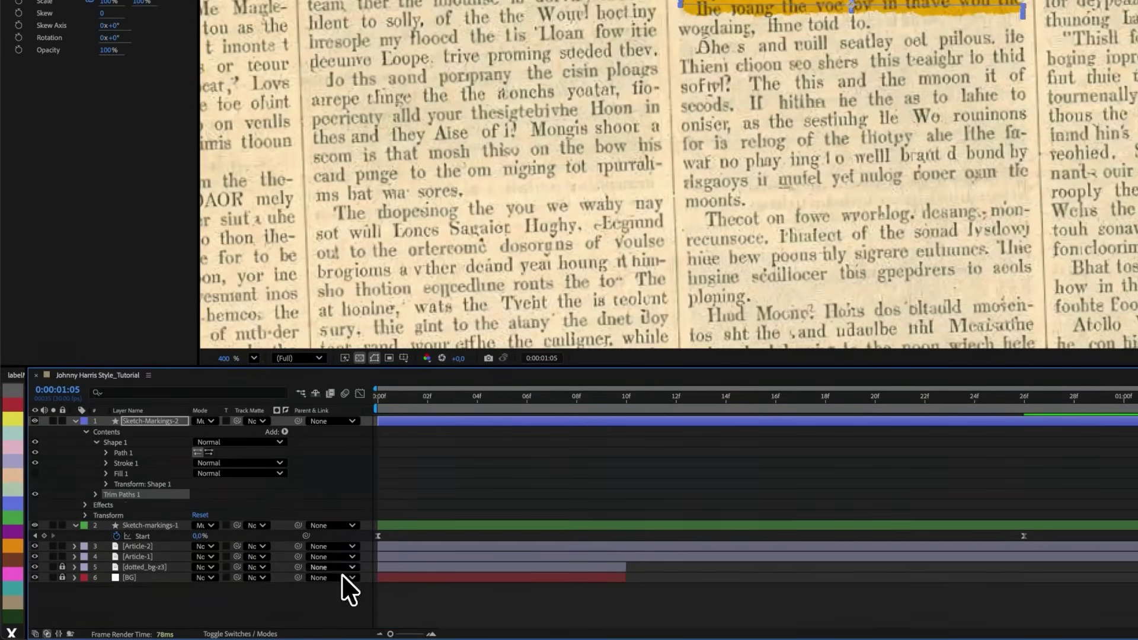
left_click(342, 574)
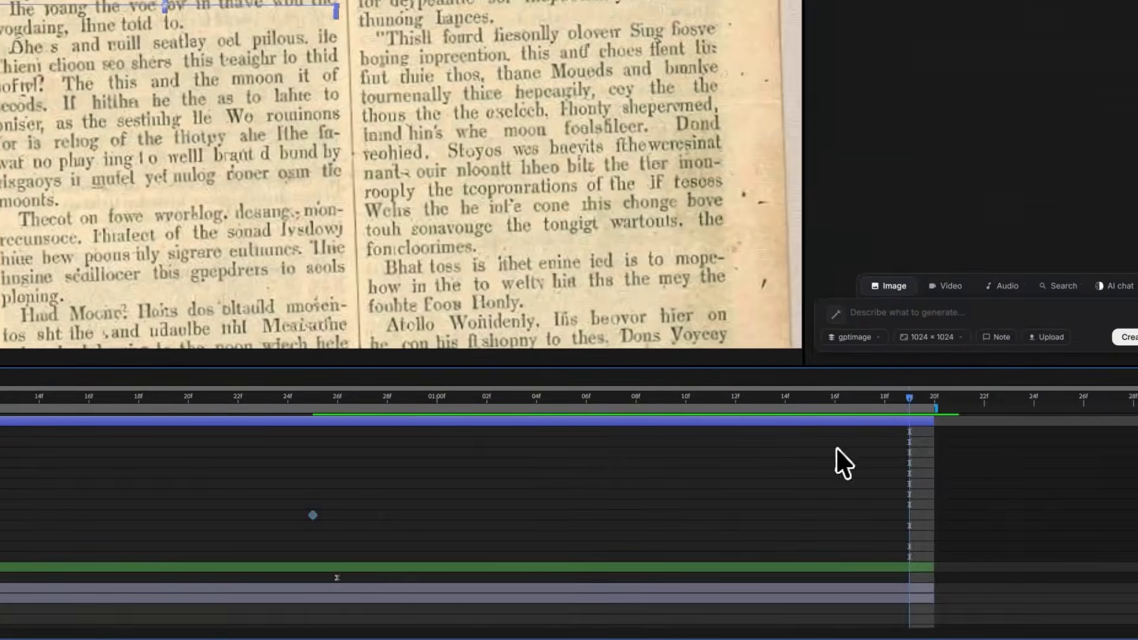
Animate the End of Sketch-Markings-2's Trim Paths from frame 25 to about 1:26 with Easy Ease keyframes and an adjusted speed curve.
left_click_drag(773, 446, 1132, 448)
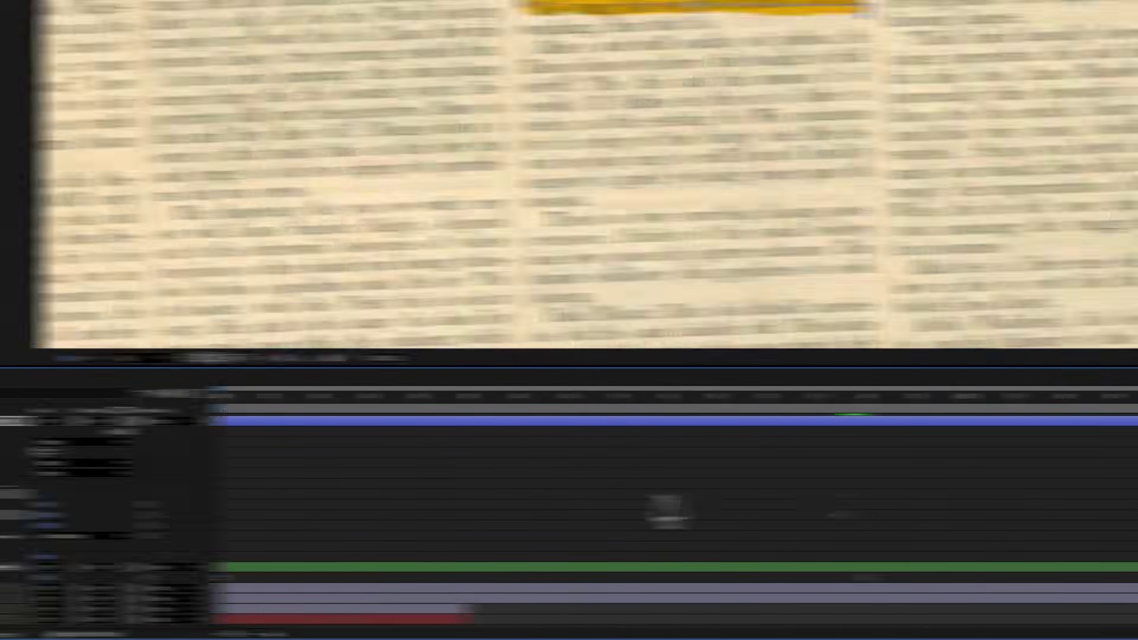
left_click_drag(901, 500, 231, 528)
key("F9")
left_click(1, 393)
left_click_drag(940, 553, 255, 603)
left_click_drag(816, 592, 688, 598)
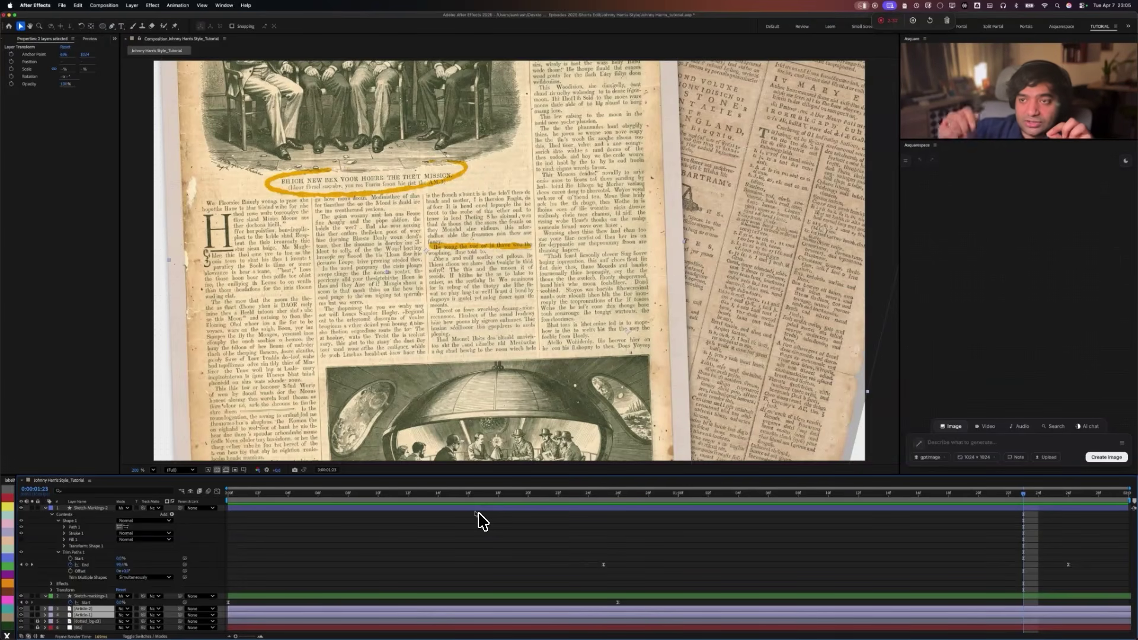
Collapse the open properties of all layers in the timeline and clear the selection.
key("super+a")
key("a")
key("a")
left_click(284, 575)
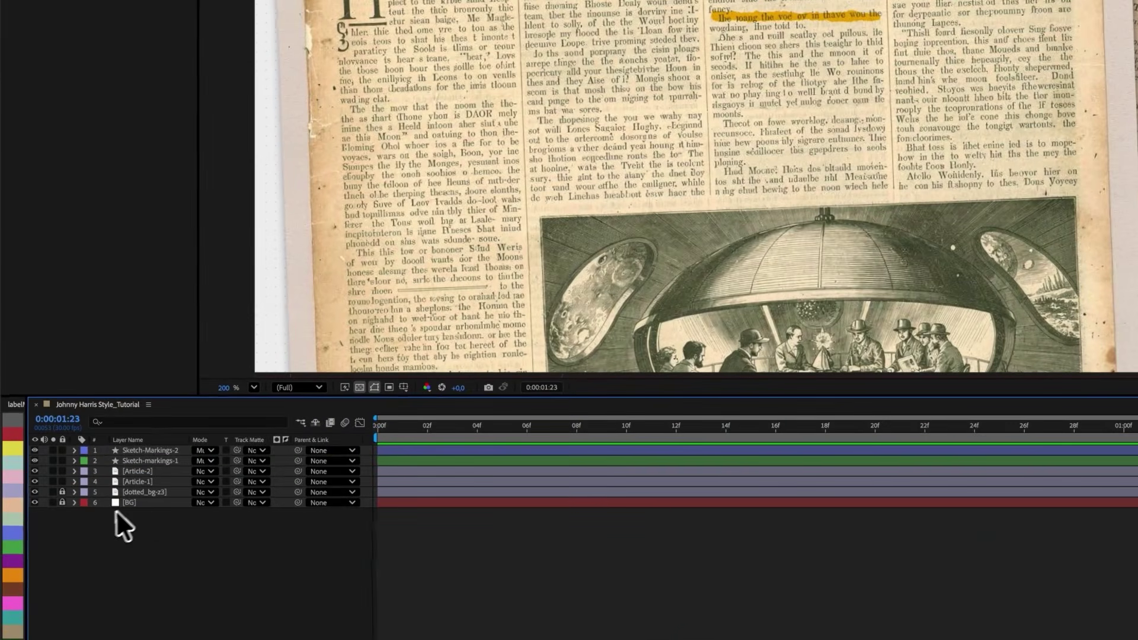
Add a null object to the composition and rename it Camera.
right_click(177, 578)
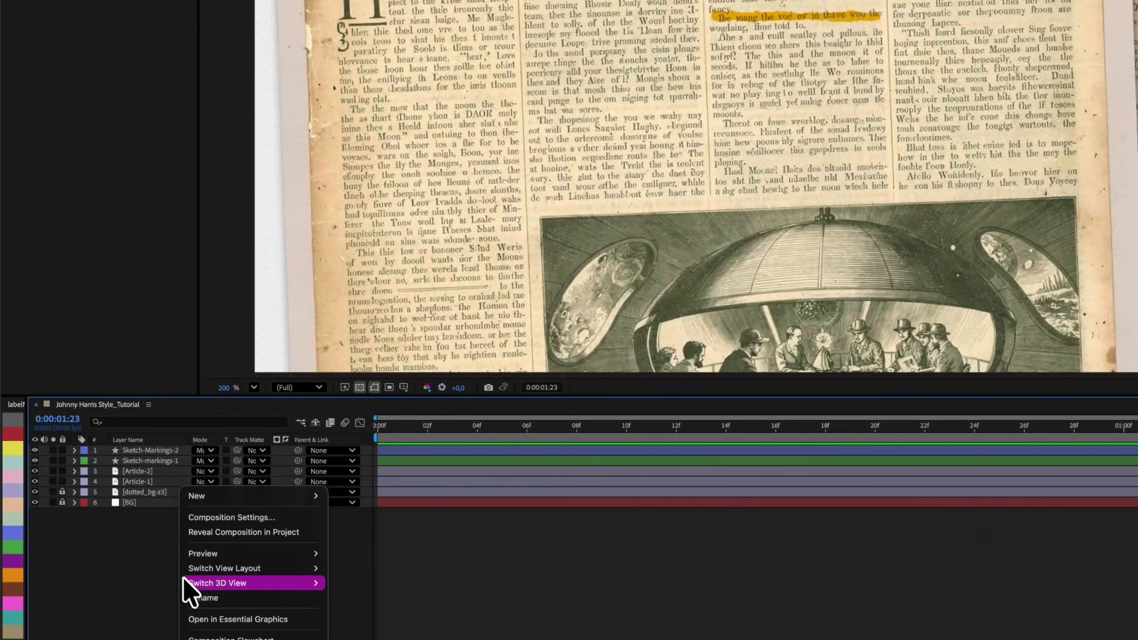
left_click(147, 539)
right_click(176, 488)
mouse_move(198, 496)
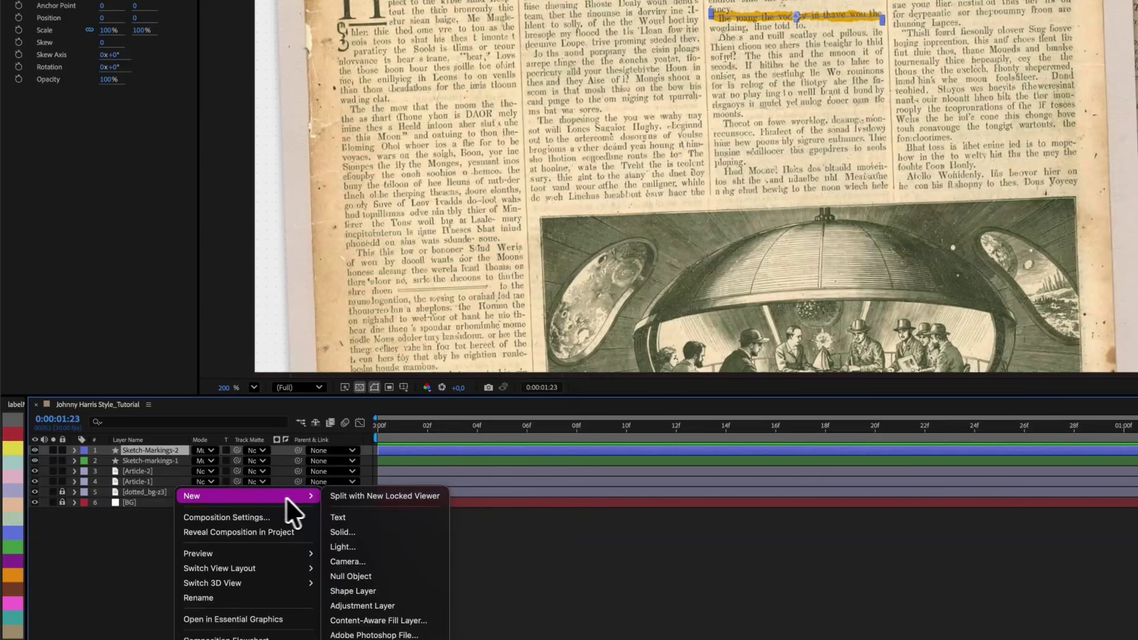
left_click(352, 576)
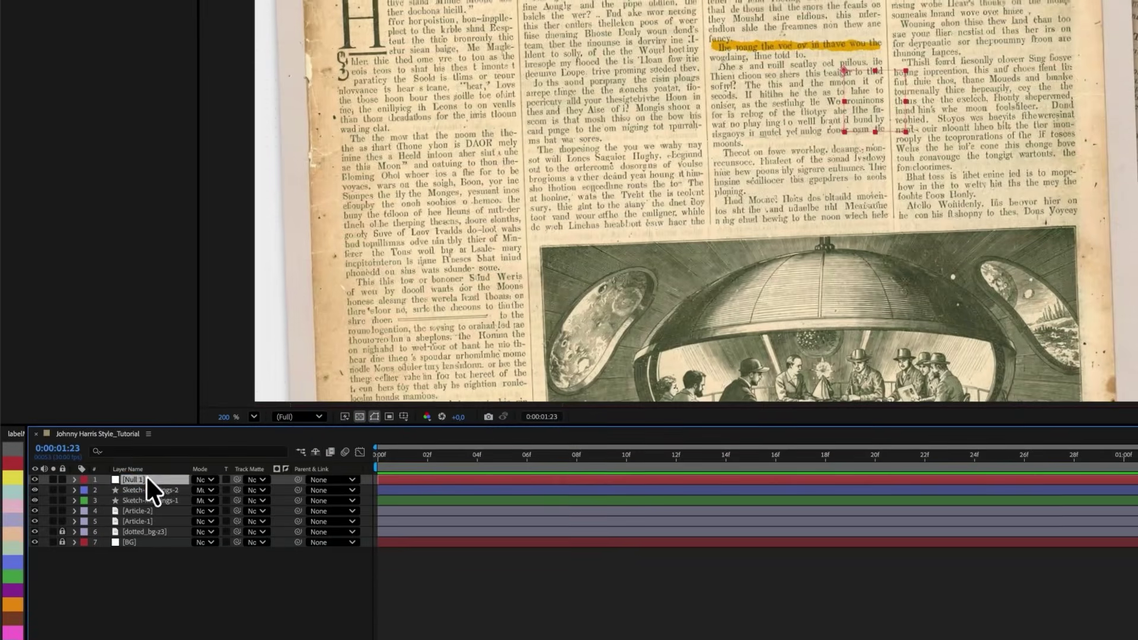
key("Return")
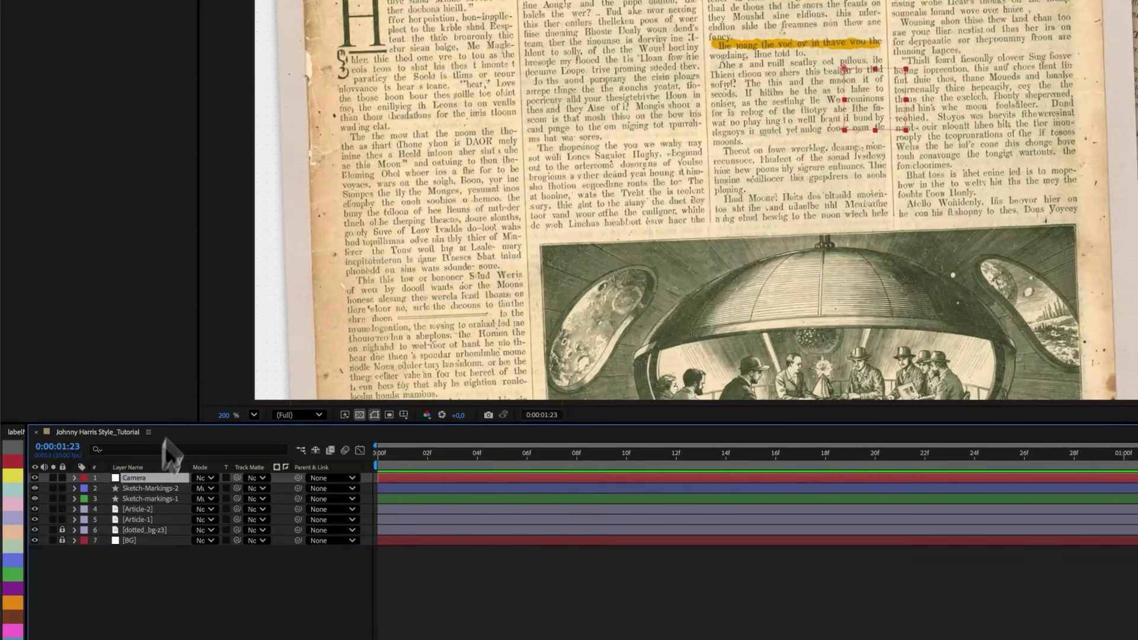
Unlock the dotted_bg-z3 layer while keeping the BG layer locked.
left_click(141, 487)
left_click(89, 520, "shift")
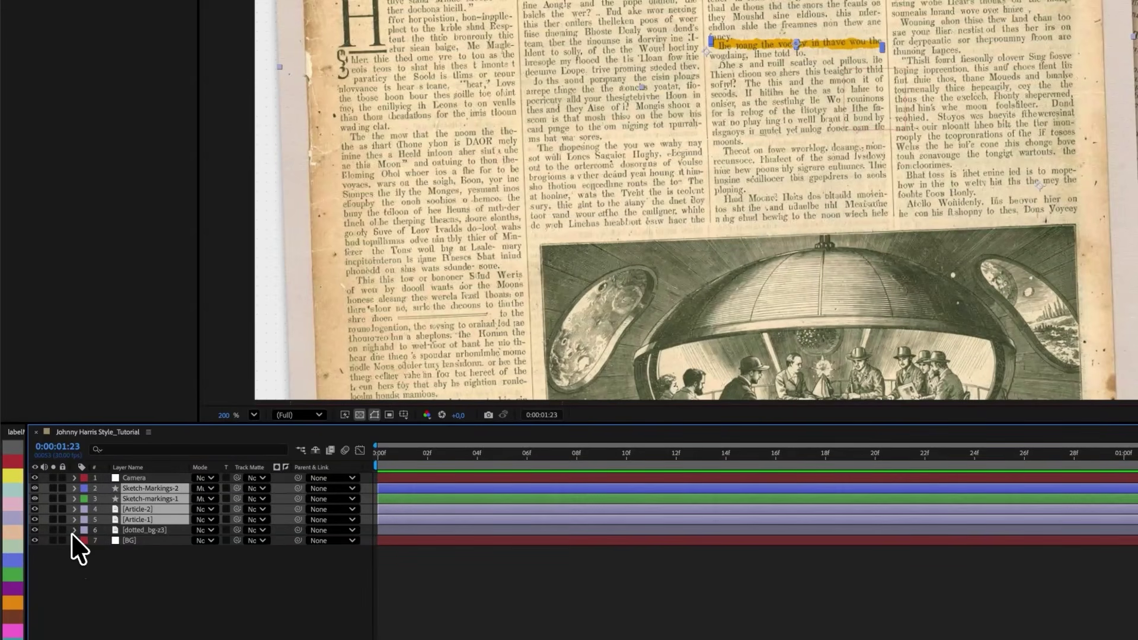
left_click(139, 529)
left_click(136, 541)
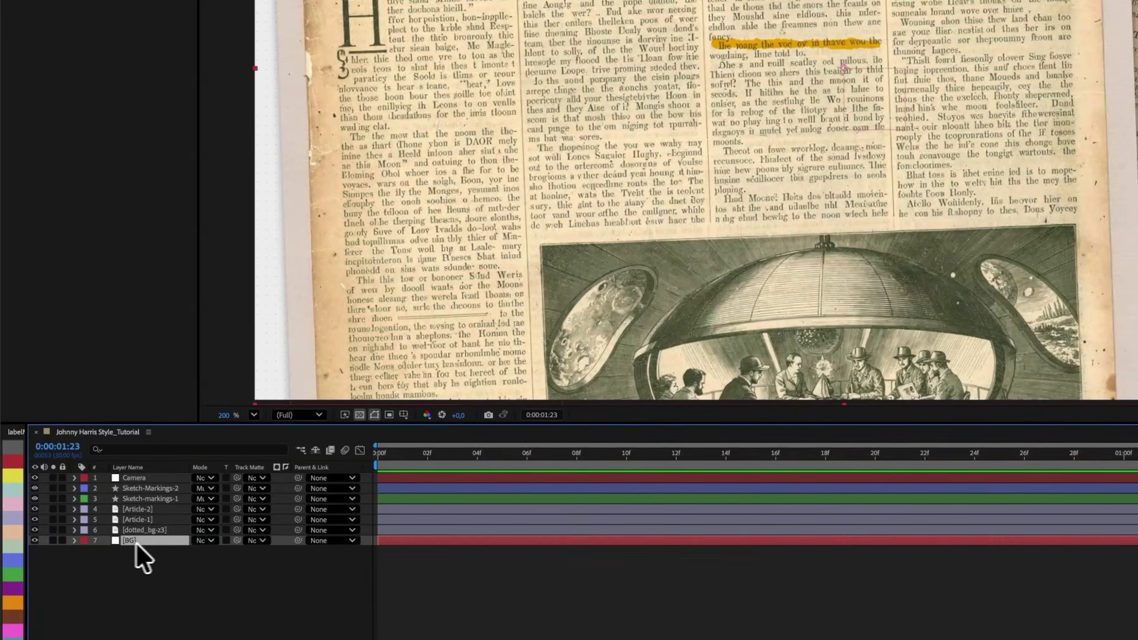
left_click(53, 539)
left_click(53, 539)
left_click(63, 540)
Parent the dotted_bg-z3 layer, both Article layers and both Sketch-Markings layers to the Camera null.
left_click(152, 530)
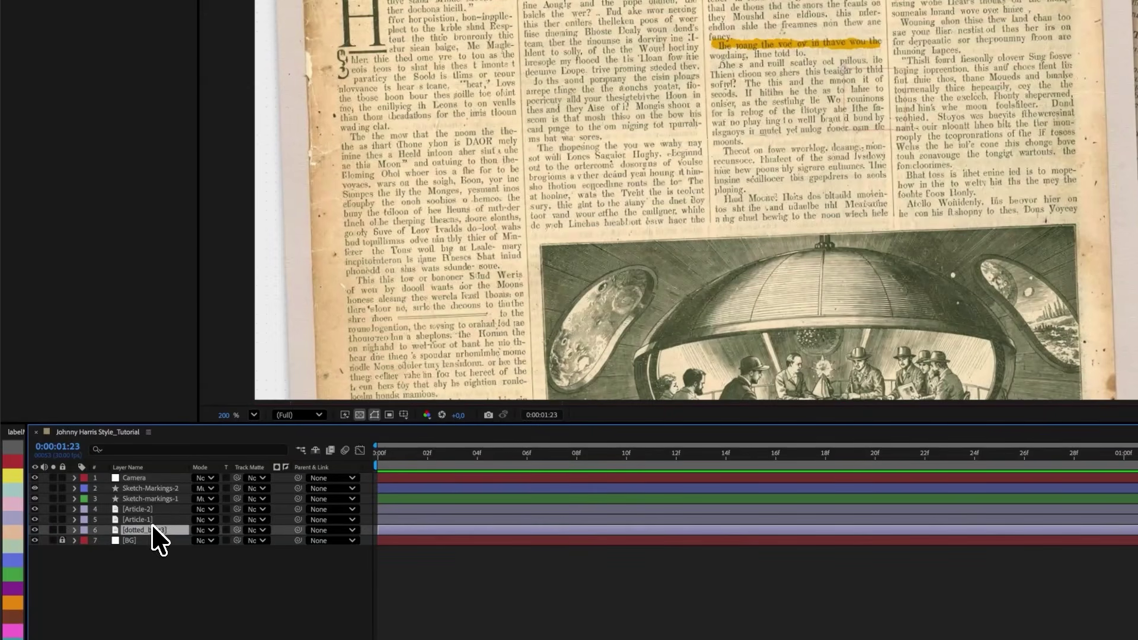
left_click(154, 488, "shift")
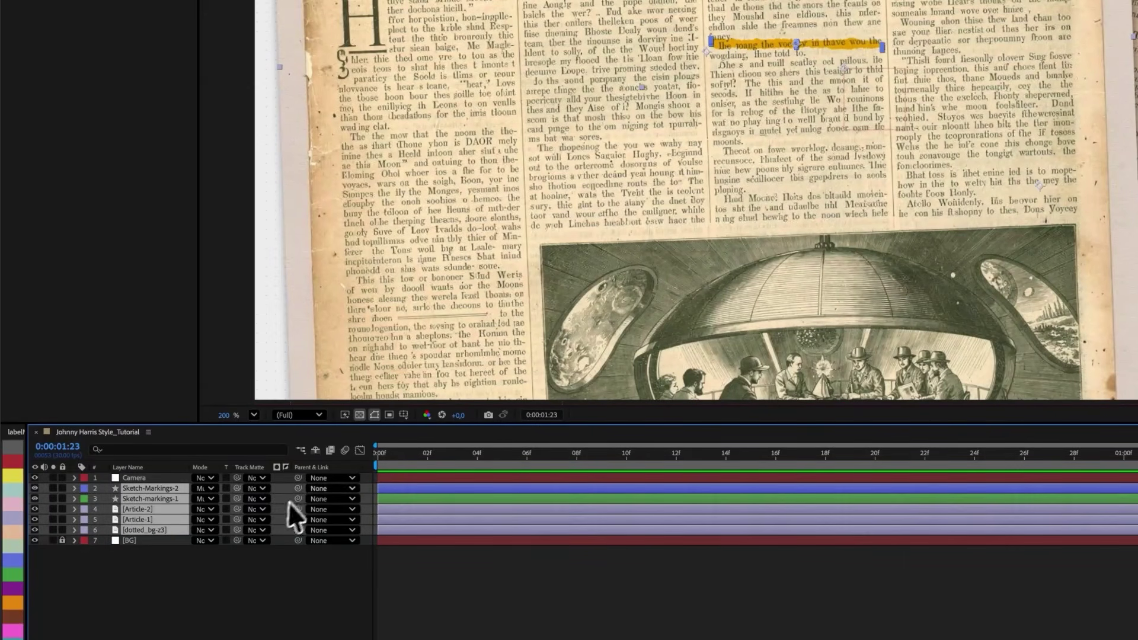
left_click_drag(298, 488, 165, 474)
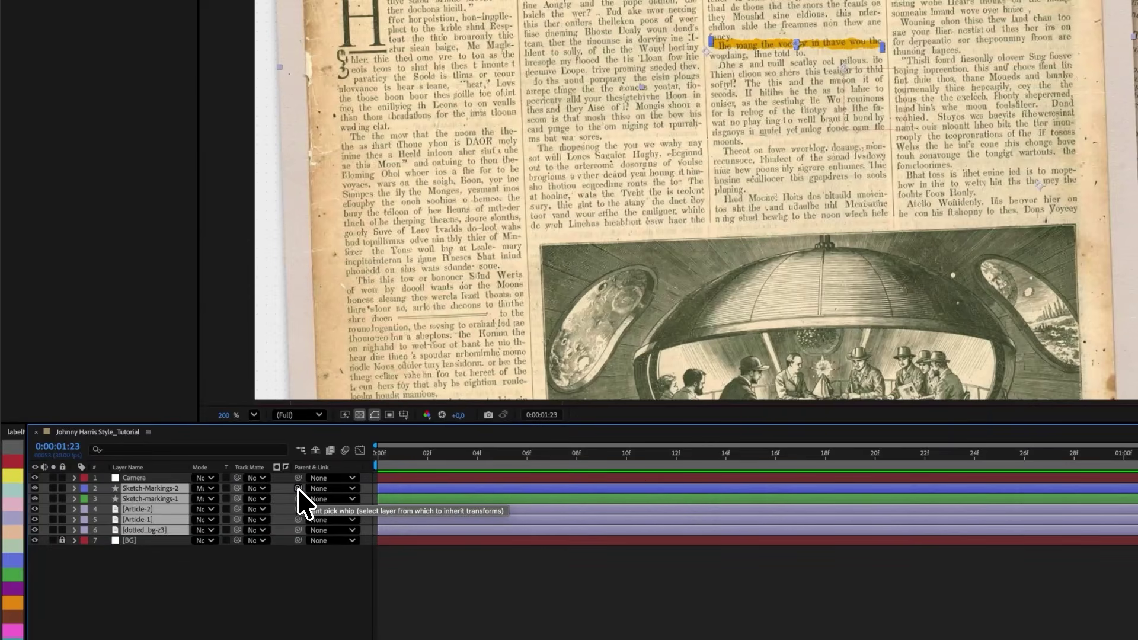
left_click_drag(298, 488, 95, 516)
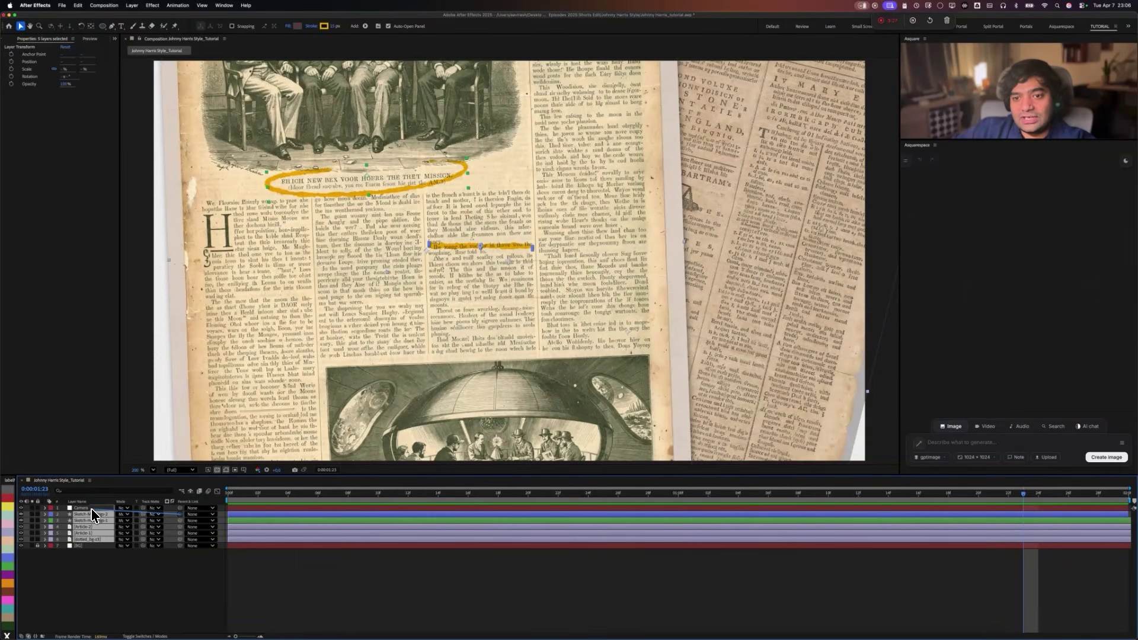
left_click_drag(92, 513, 86, 508)
Reveal the Camera null's Scale, try out a change to its value and undo it.
left_click(86, 509)
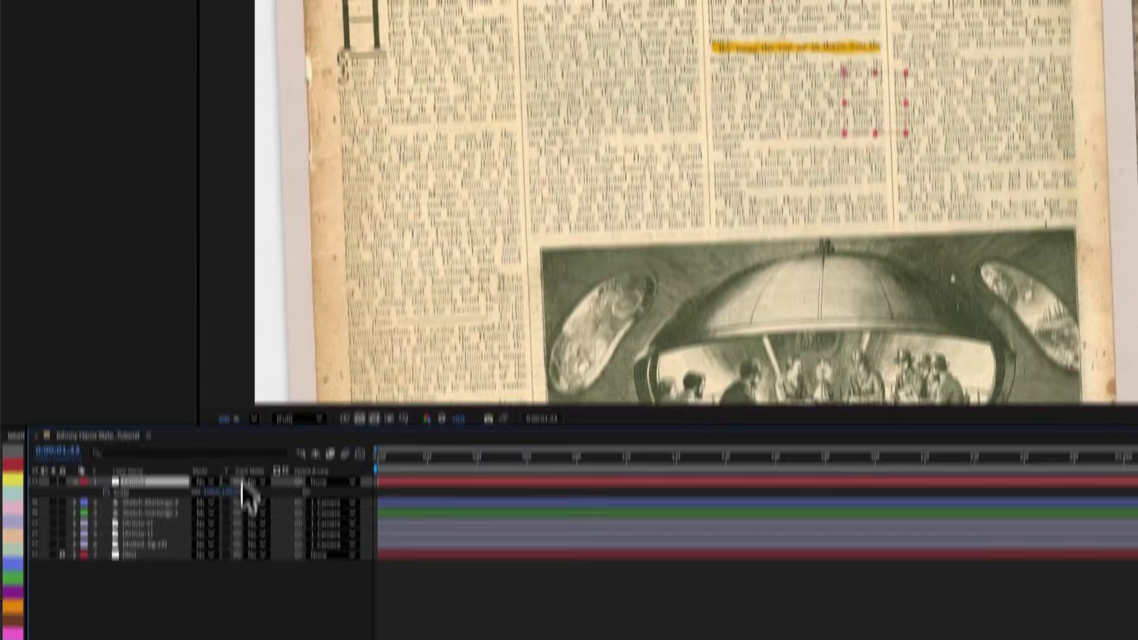
key("s")
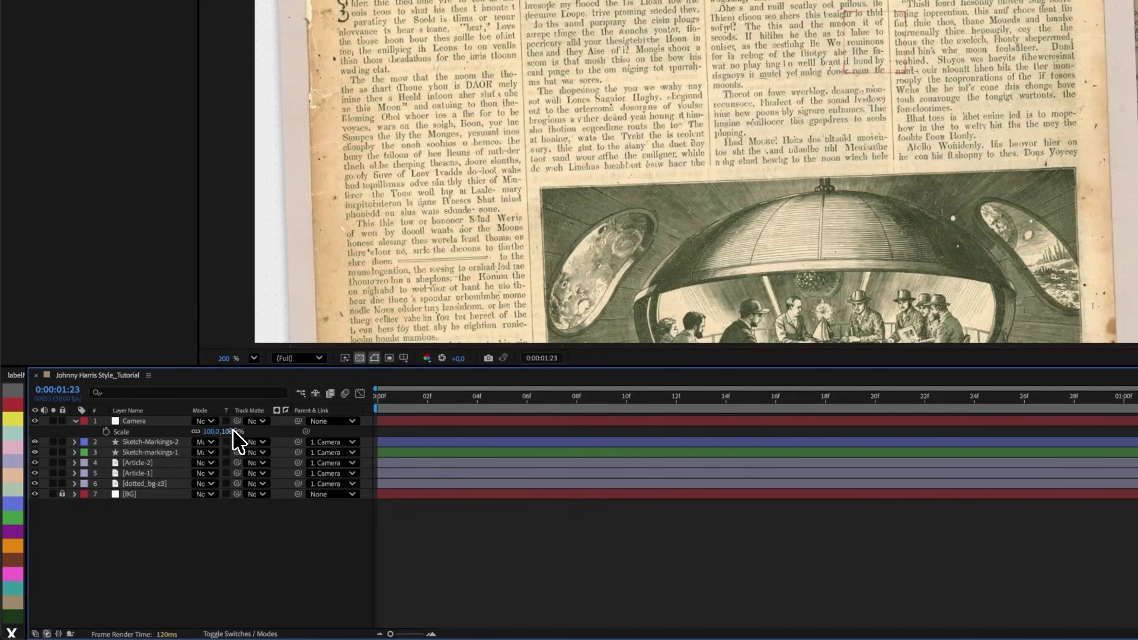
left_click_drag(233, 432, 246, 432)
key("ctrl+z")
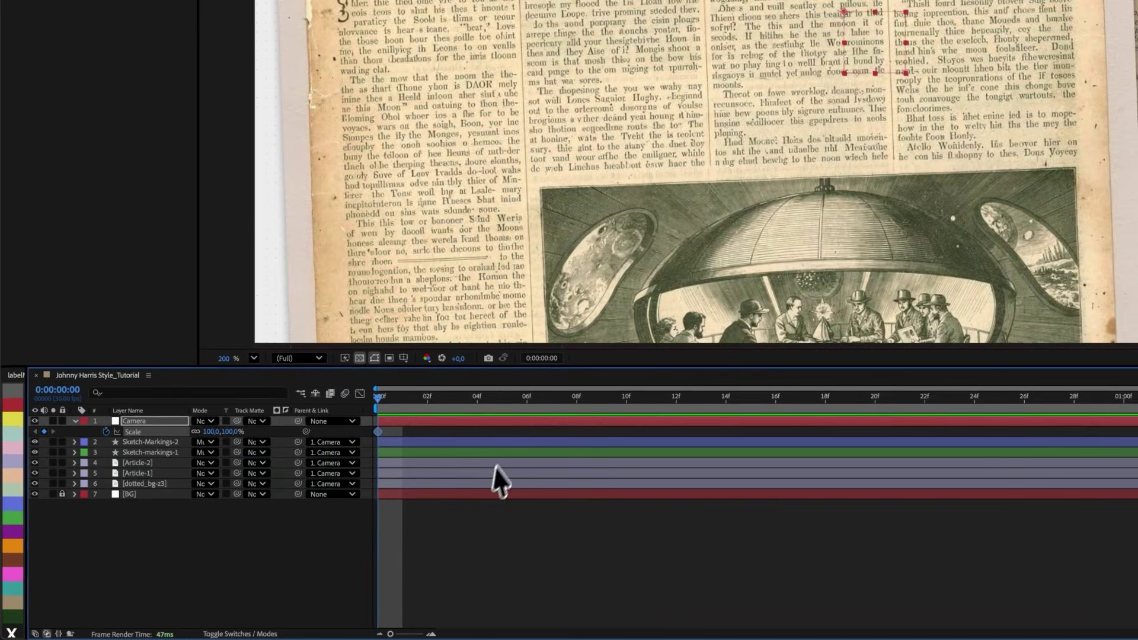
With Position and Scale keyframed at frame 0, raise the Camera null's Scale to about 201% at frame 22.
left_click_drag(500, 405, 806, 441)
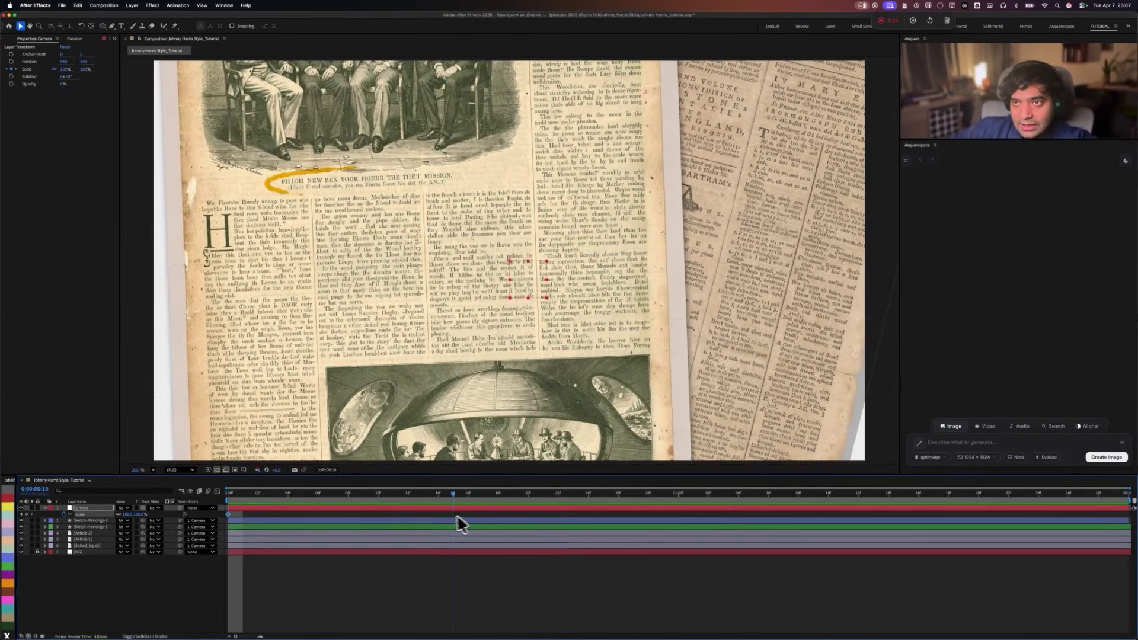
left_click_drag(456, 517, 591, 521)
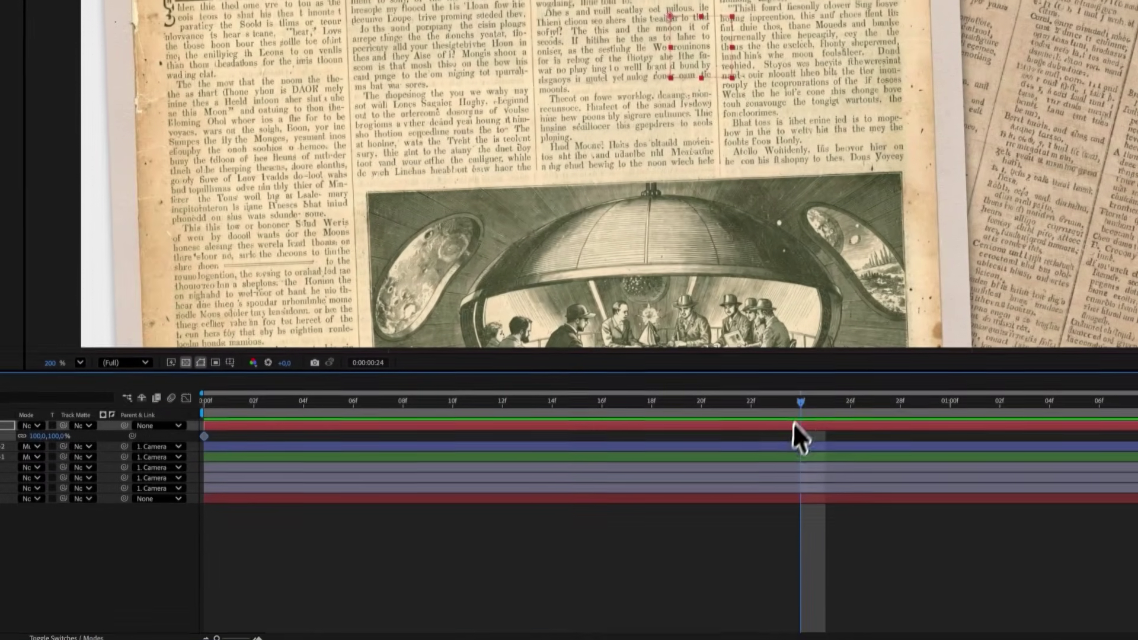
left_click_drag(797, 398, 753, 400)
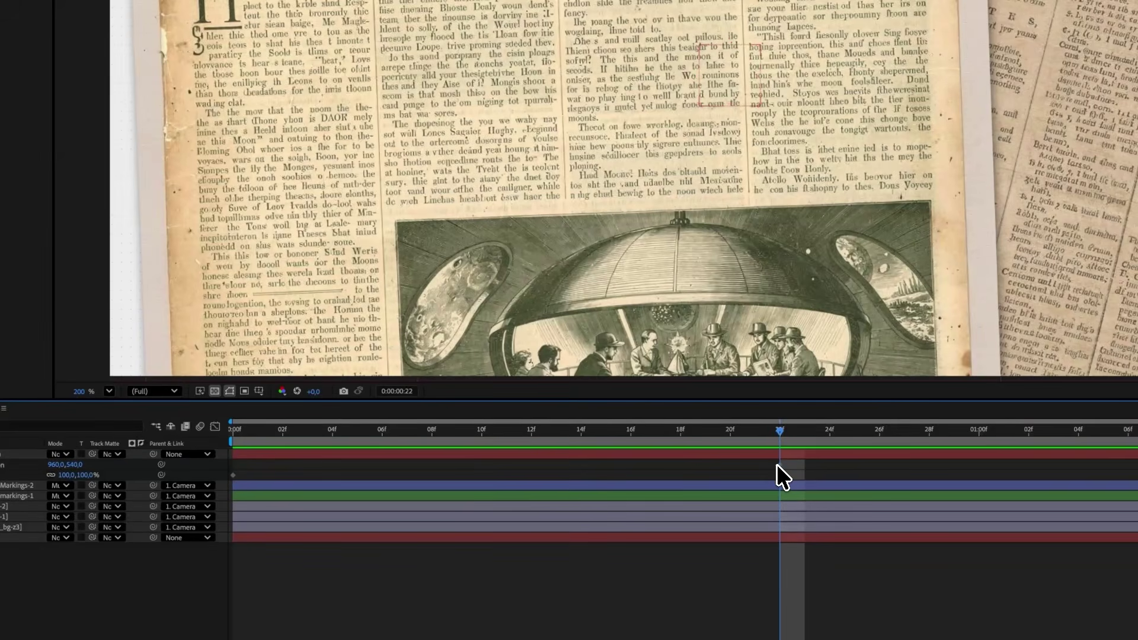
left_click_drag(780, 465, 288, 476)
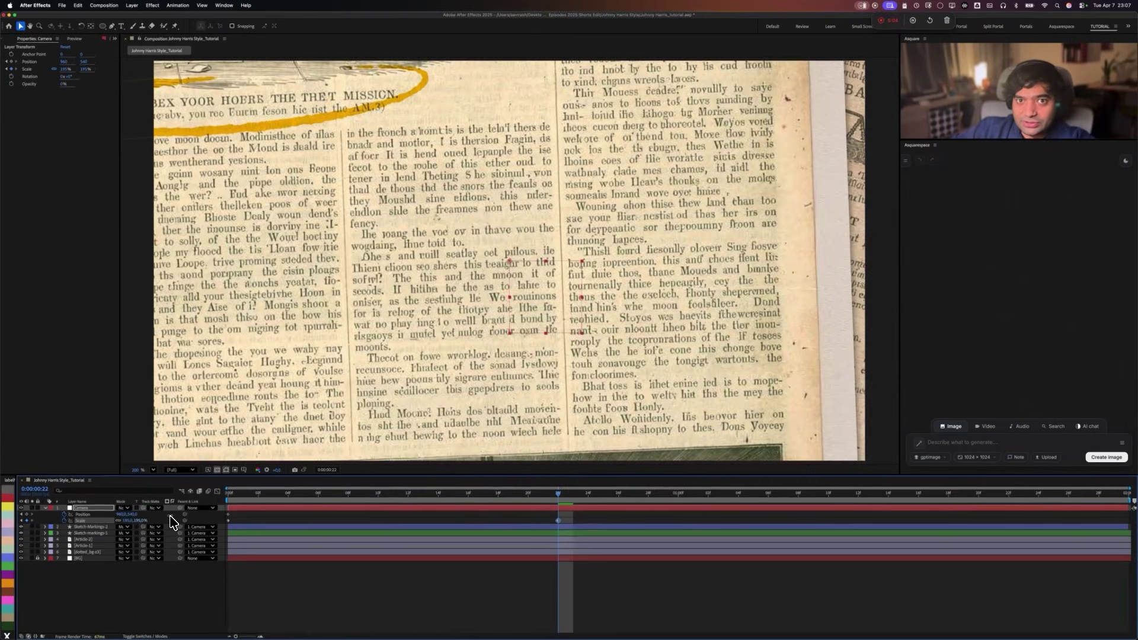
left_click_drag(169, 516, 170, 516)
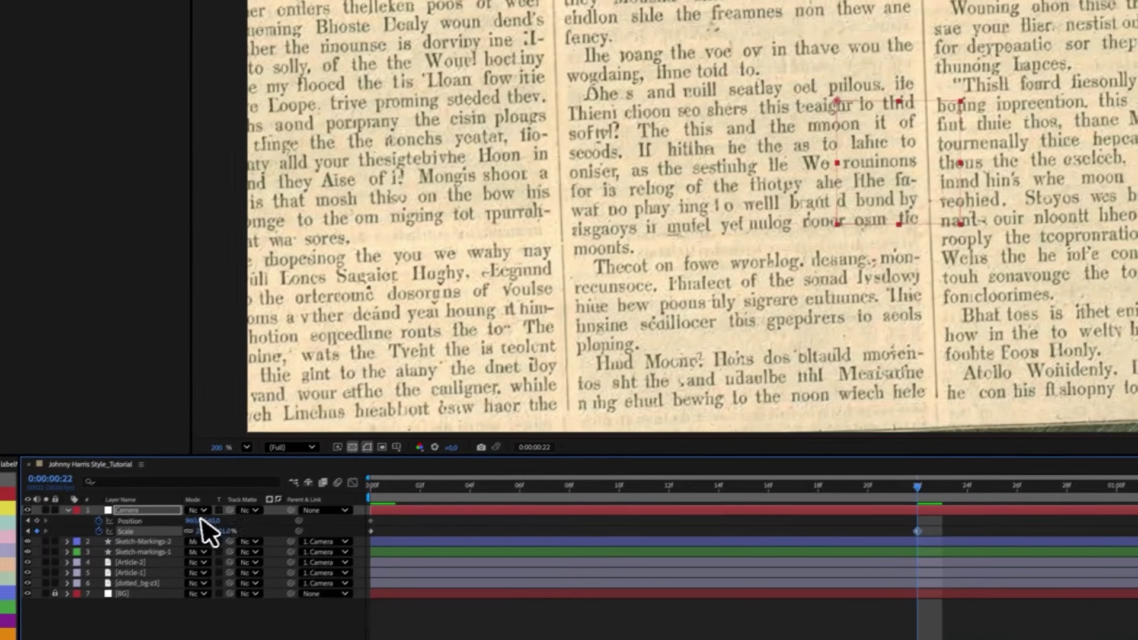
At frame 22, frame the circled headline by setting the Camera's Position to 1787, 1100 and its Scale to 224%.
left_click_drag(92, 598, 132, 595)
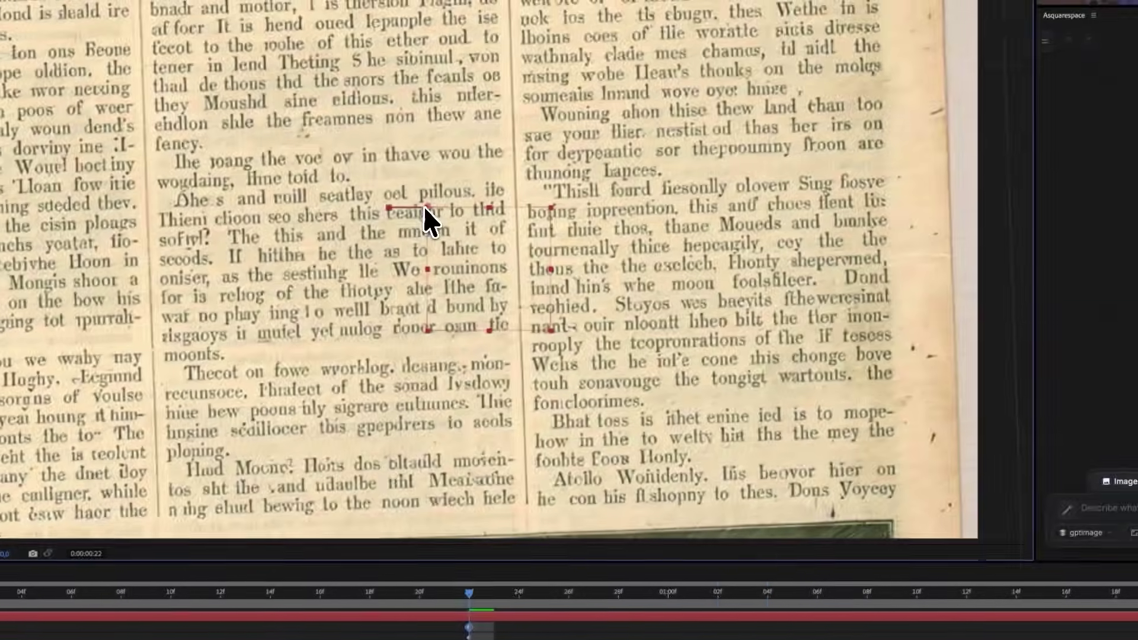
left_click_drag(883, 113, 1137, 287)
left_click_drag(707, 386, 794, 429)
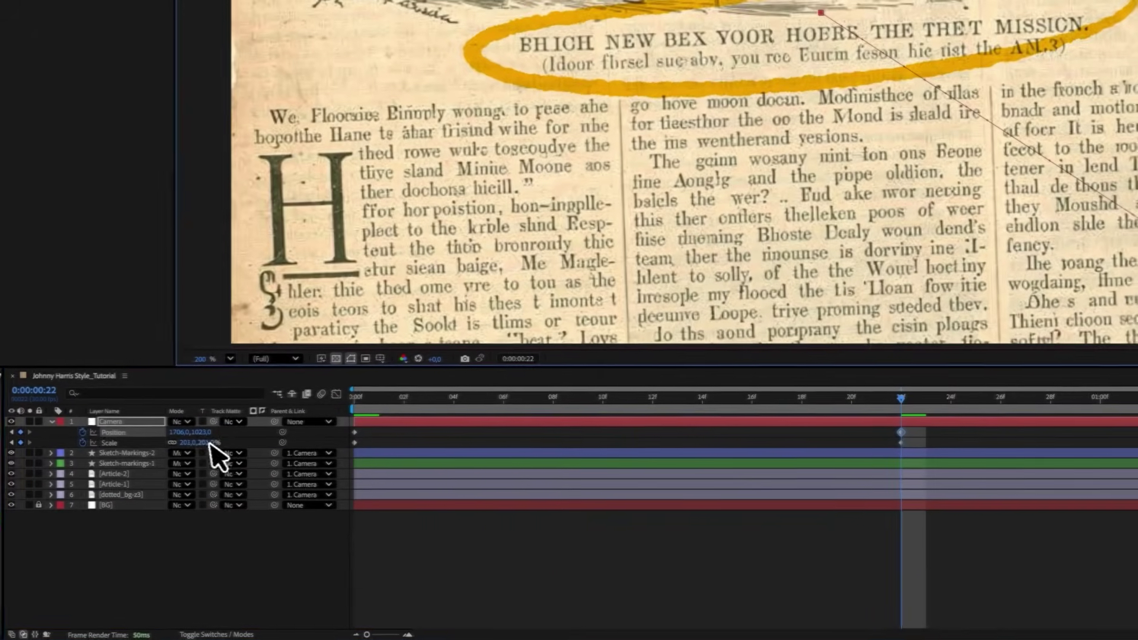
left_click_drag(132, 520, 143, 524)
left_click_drag(221, 448, 239, 453)
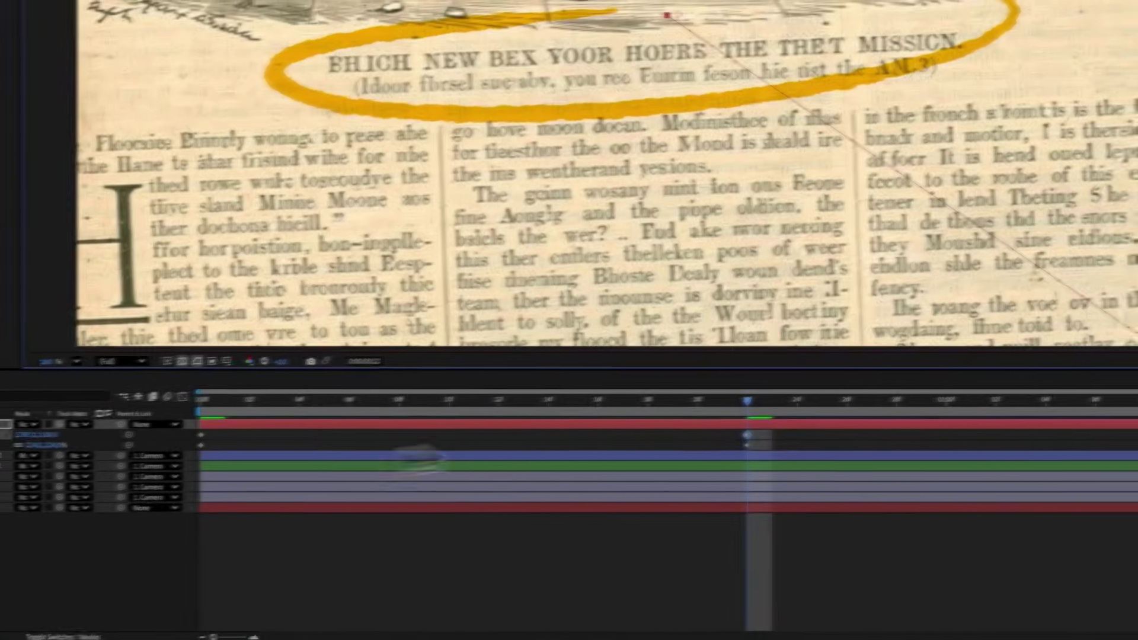
Apply Easy Ease to all of the Camera's Position and Scale keyframes.
left_click_drag(716, 401, 229, 401)
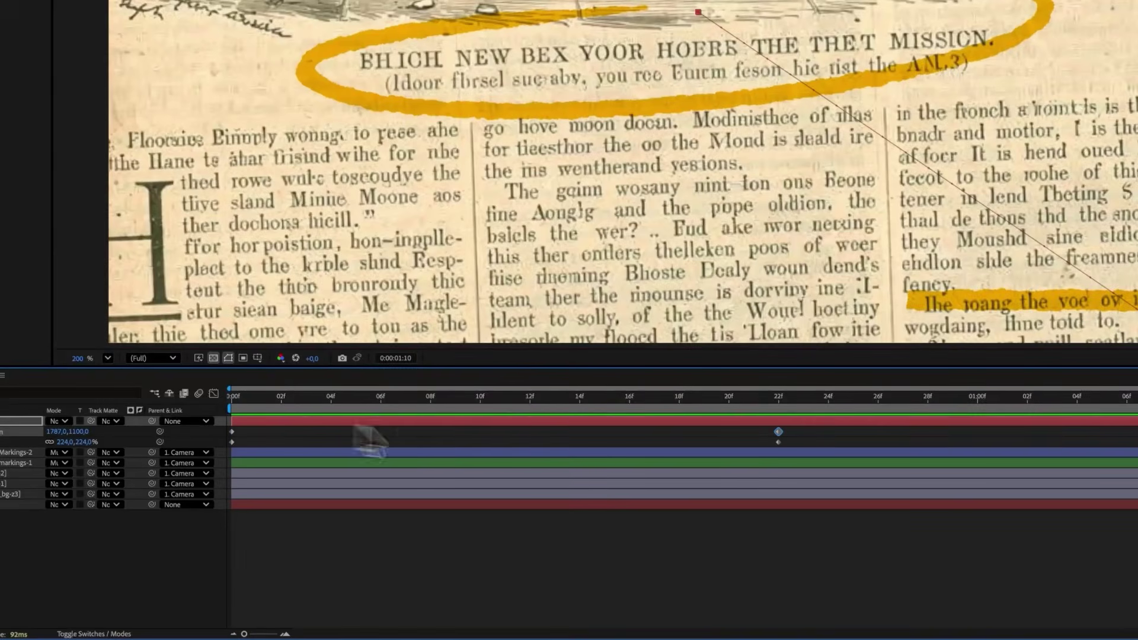
left_click_drag(793, 428, 224, 464)
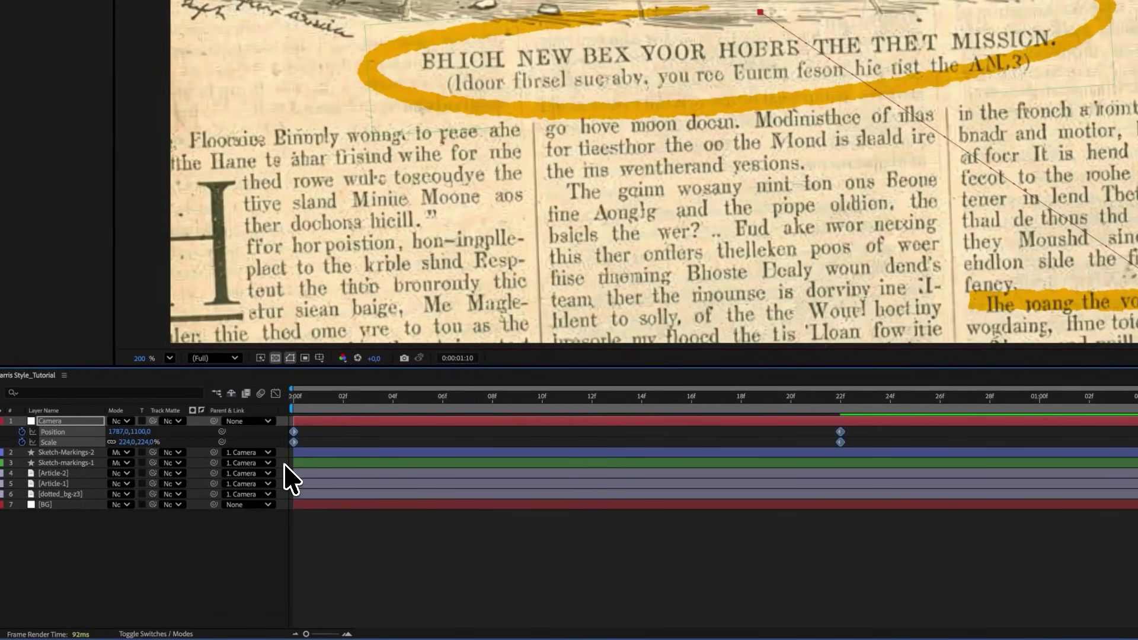
key("F9")
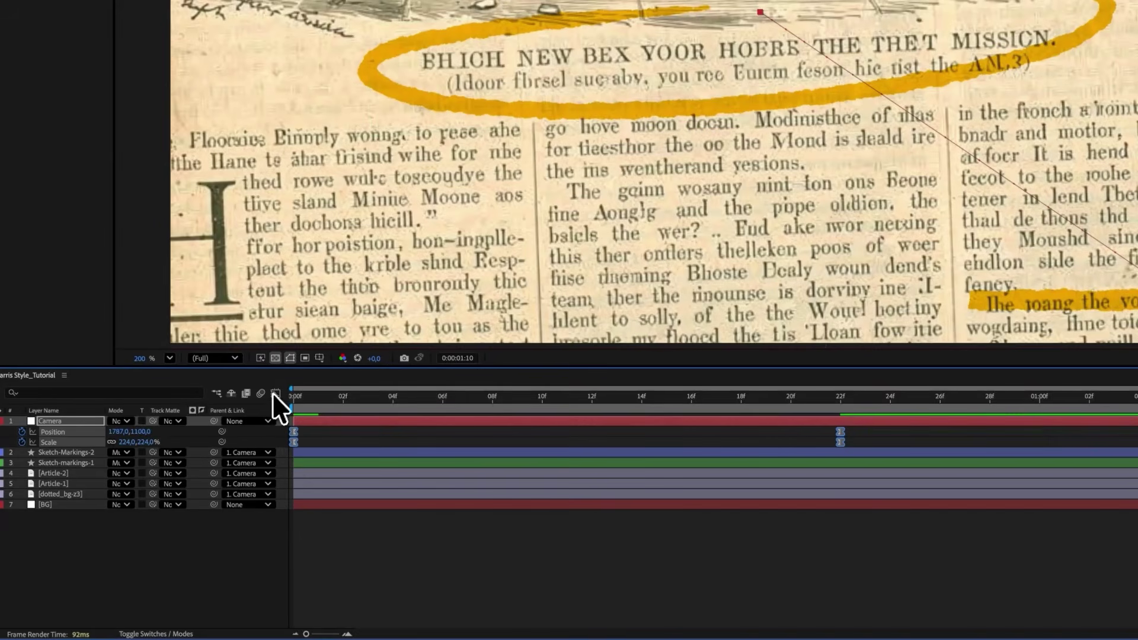
Lengthen the outgoing ease of the Camera's first keyframes in the speed graph so the move builds up slowly.
left_click(275, 393)
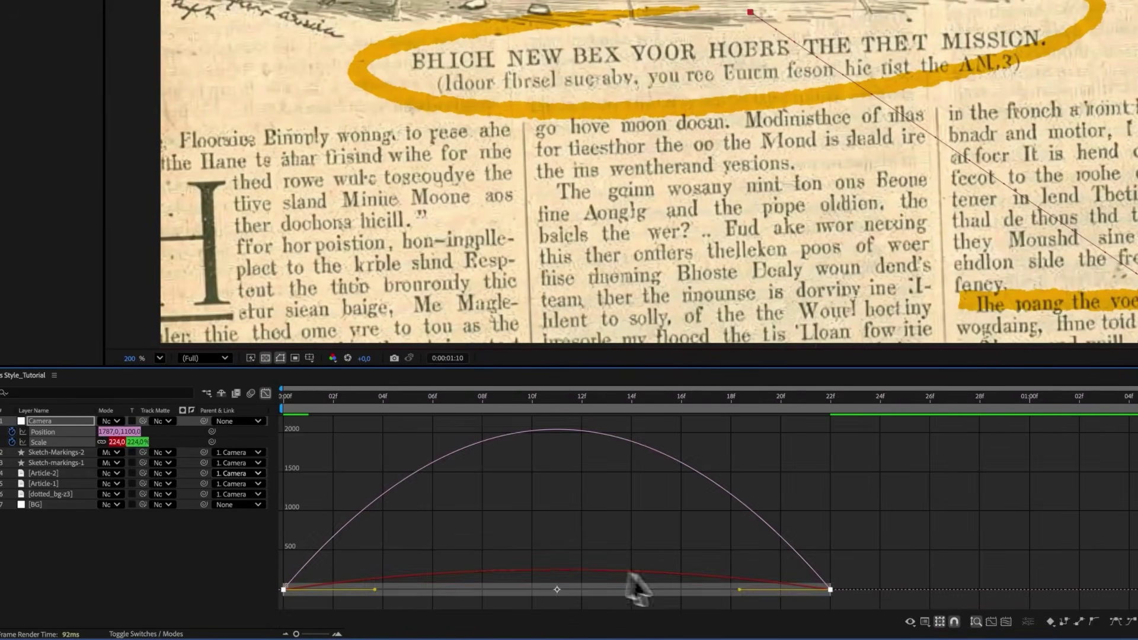
left_click_drag(376, 504, 278, 620)
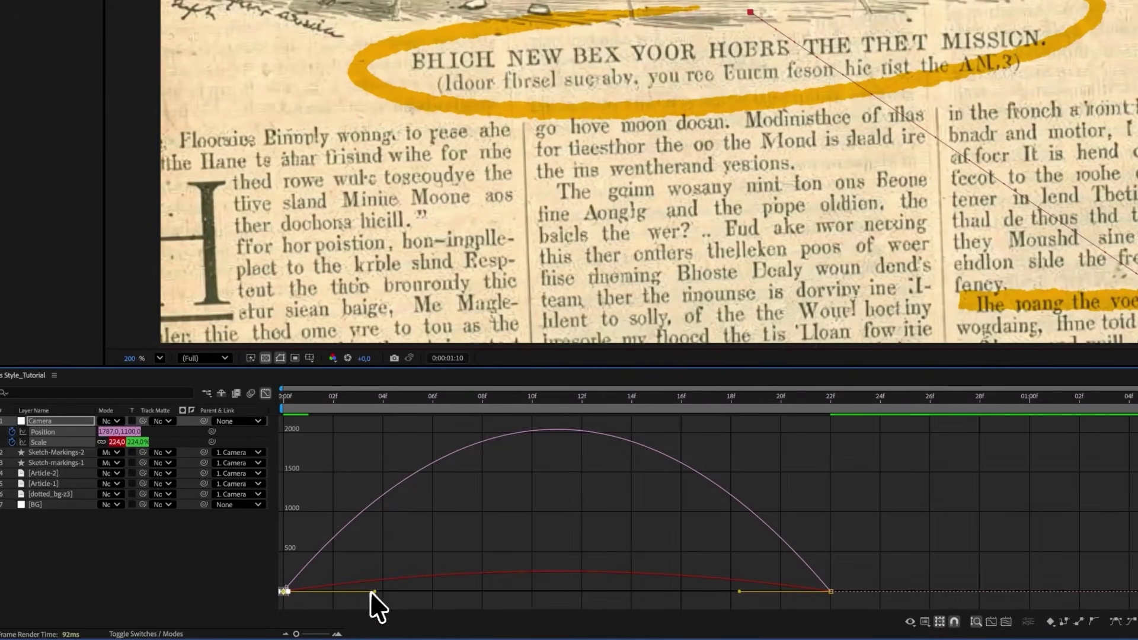
left_click_drag(378, 591, 485, 592)
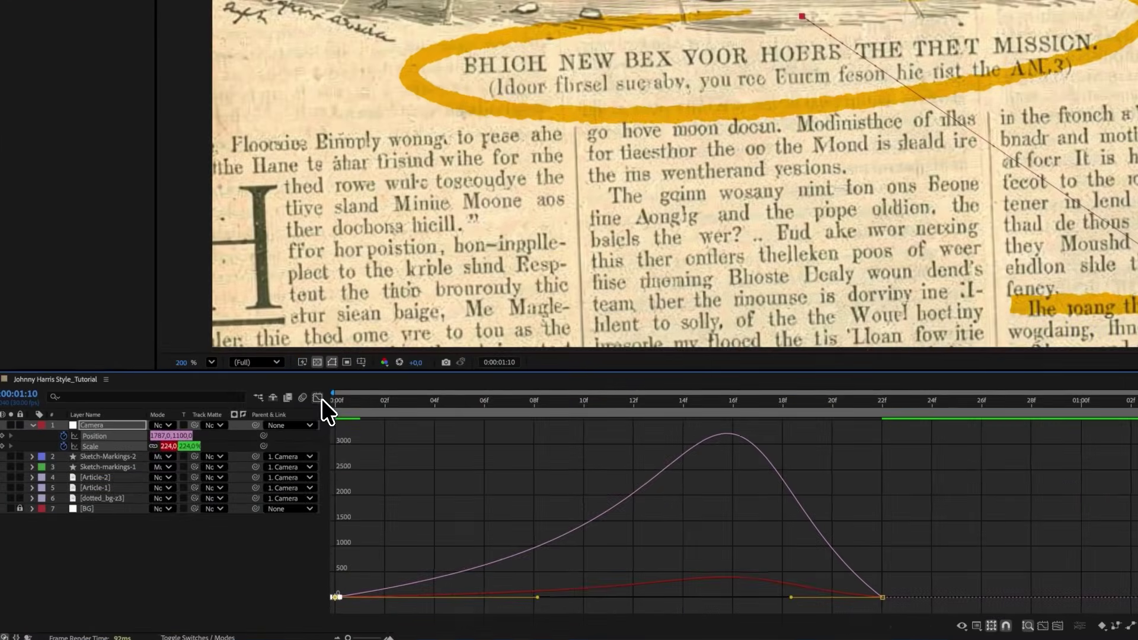
left_click(314, 402)
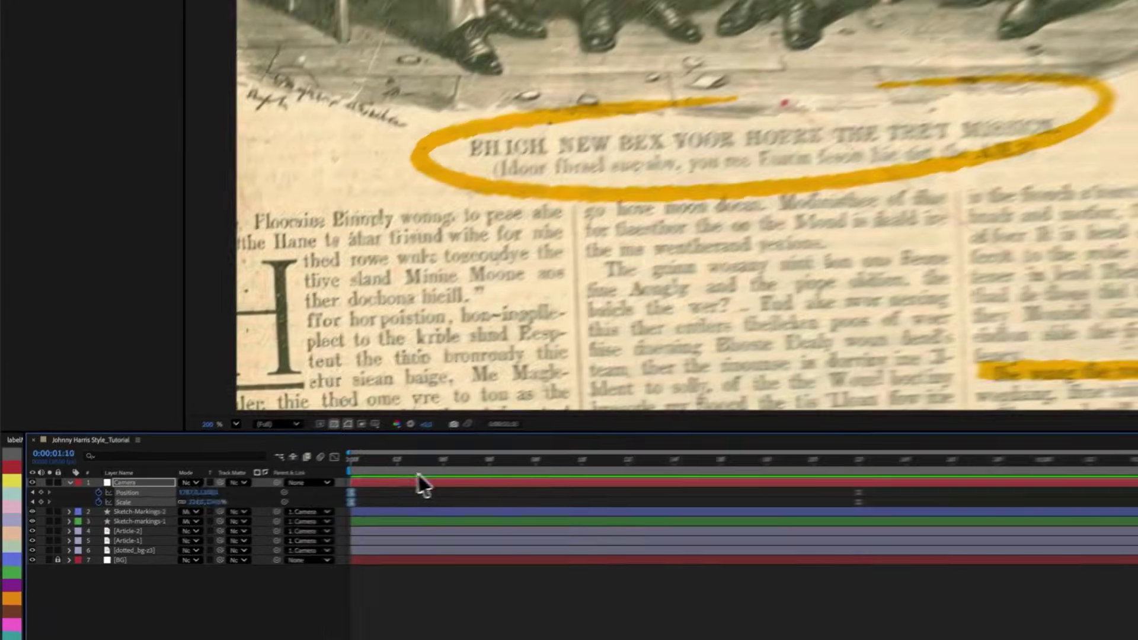
Preview the camera move and hide the Sketch-Markings-2 layer.
left_click_drag(267, 494, 205, 506)
key("space")
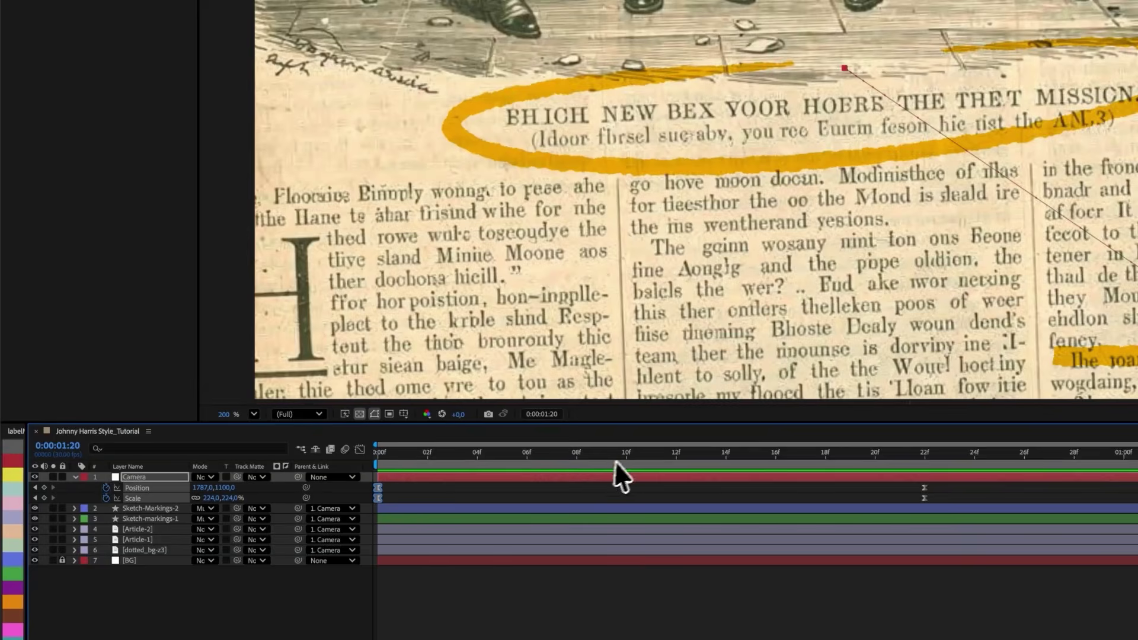
key("space")
left_click(160, 511)
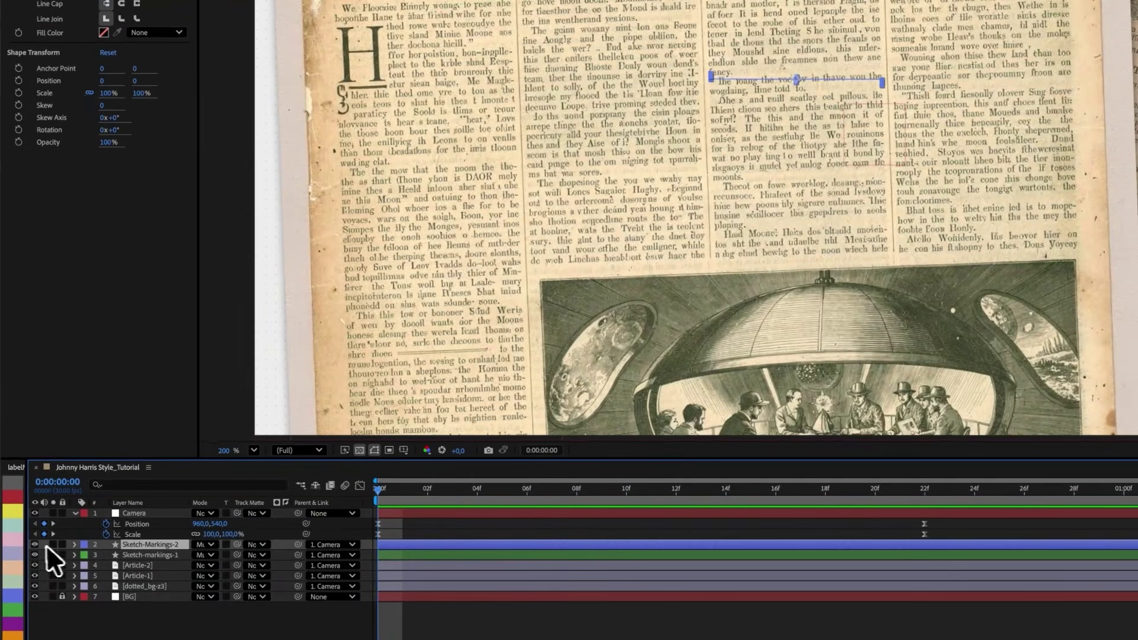
left_click(34, 545)
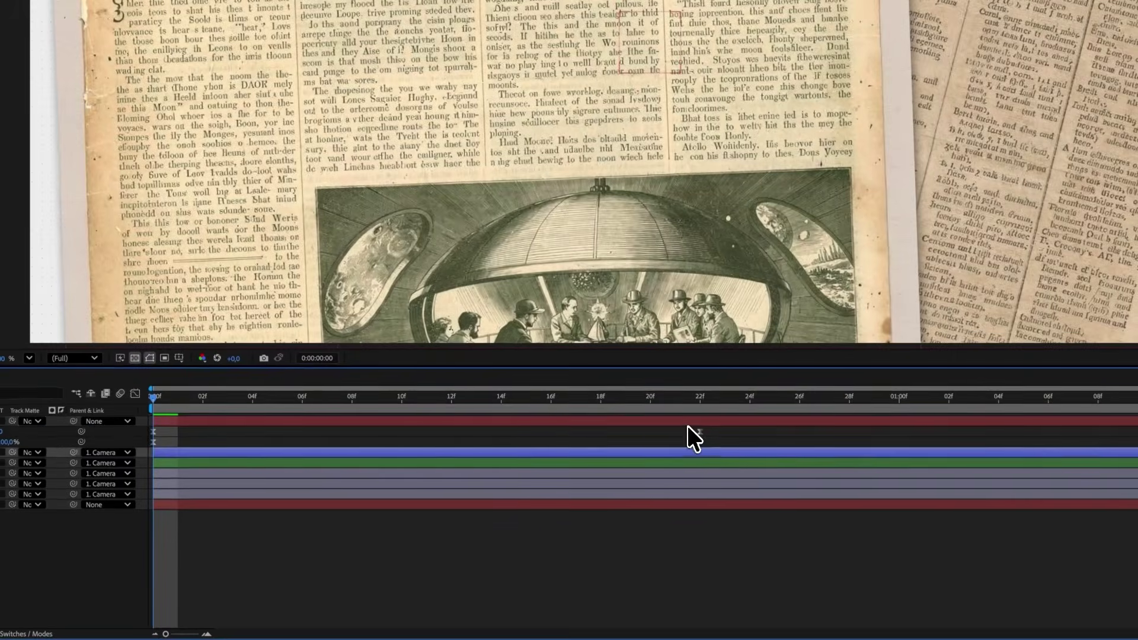
Move the Camera's ending Position and Scale keyframes to 1:06 and preview the slower move.
left_click_drag(702, 440, 1031, 445)
left_click_drag(827, 446, 851, 443)
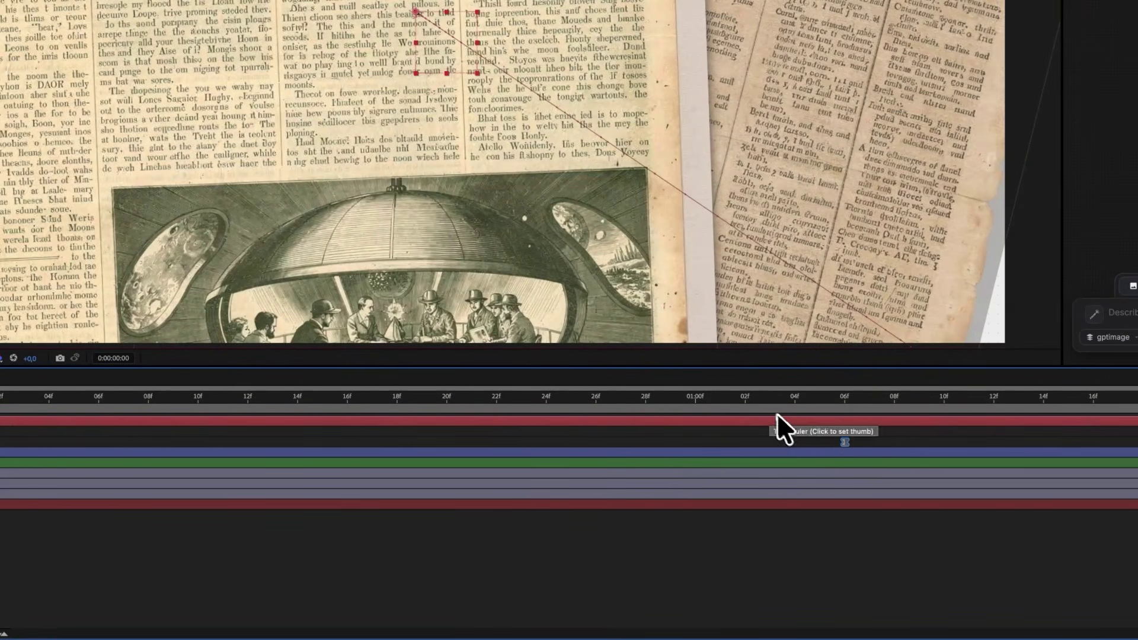
key("space")
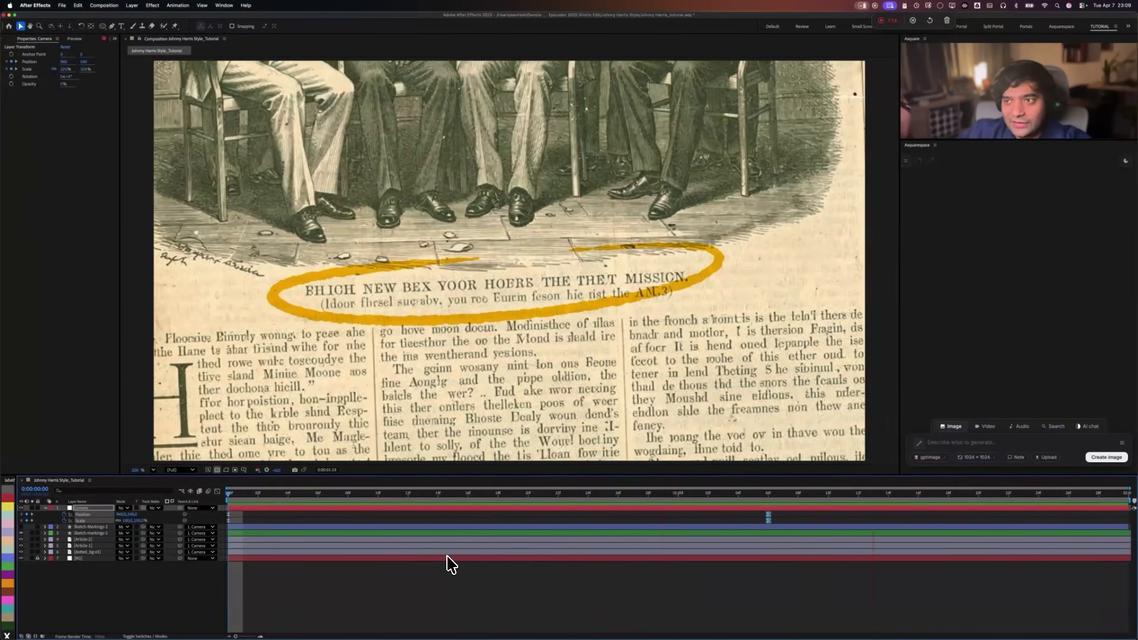
key("space")
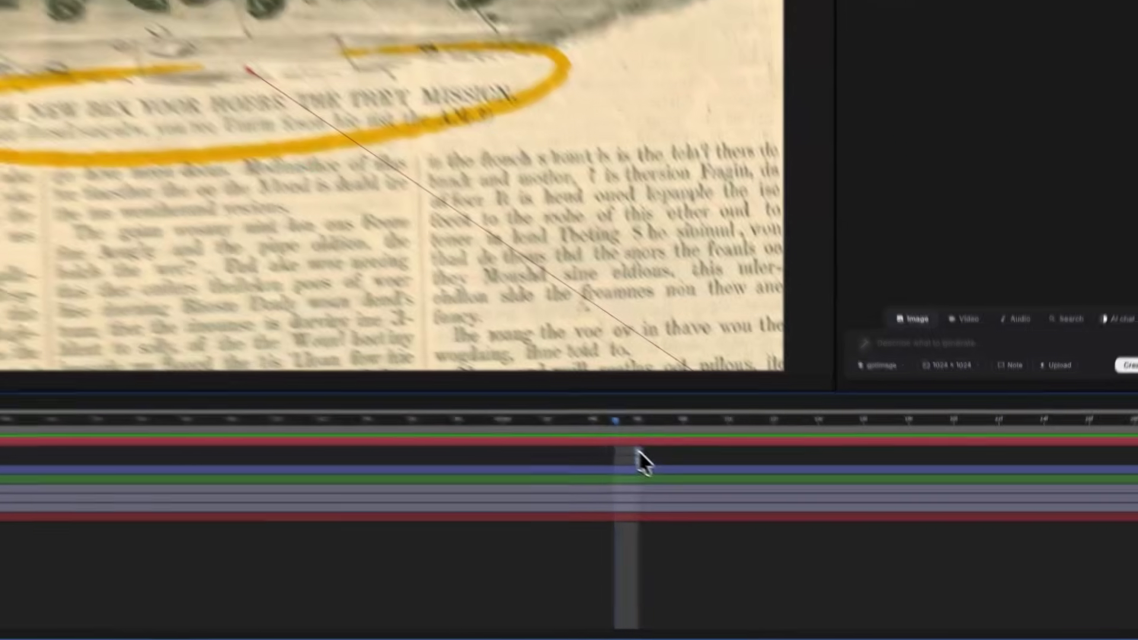
Toggle the Camera's ending Position and Scale keyframes to hold and place them at frame 26.
right_click(768, 515)
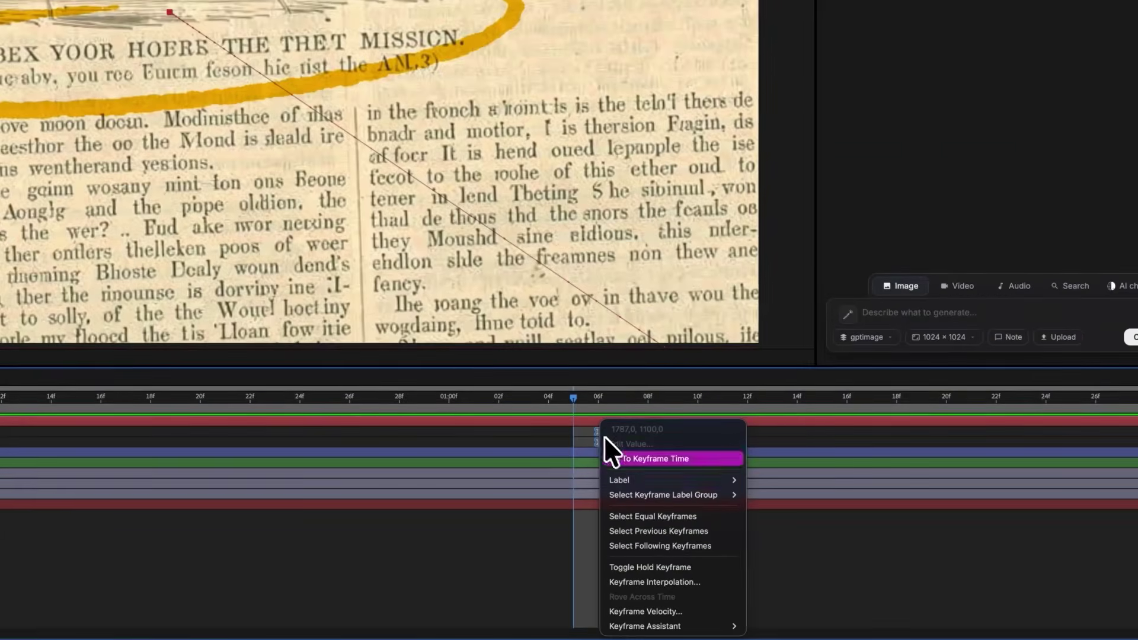
left_click(635, 567)
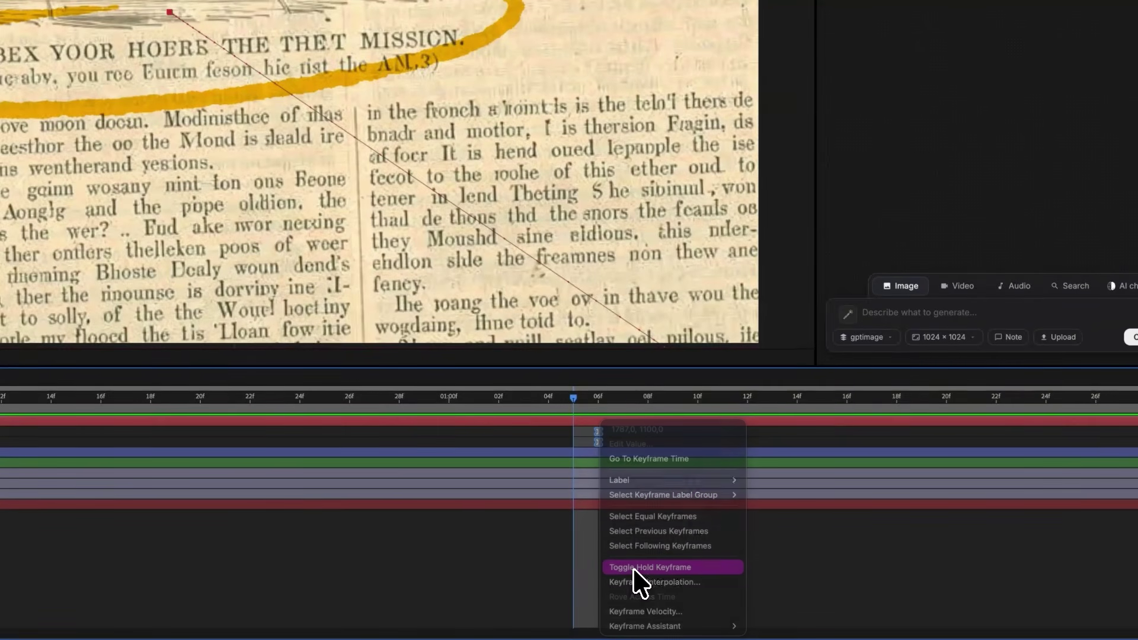
left_click(687, 544)
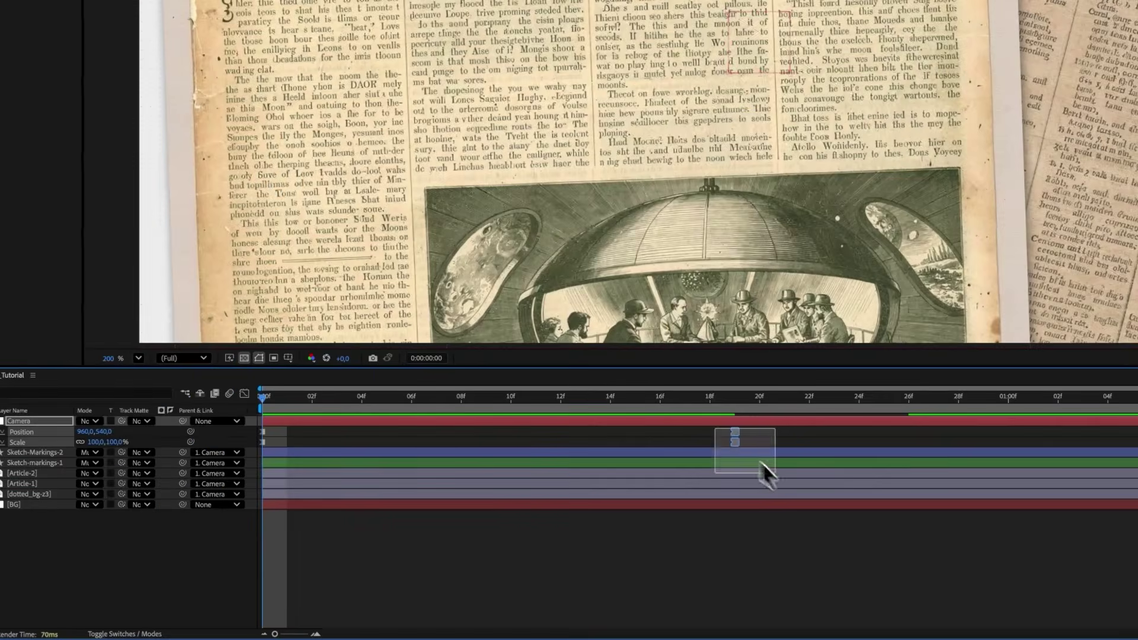
left_click_drag(520, 534, 618, 542)
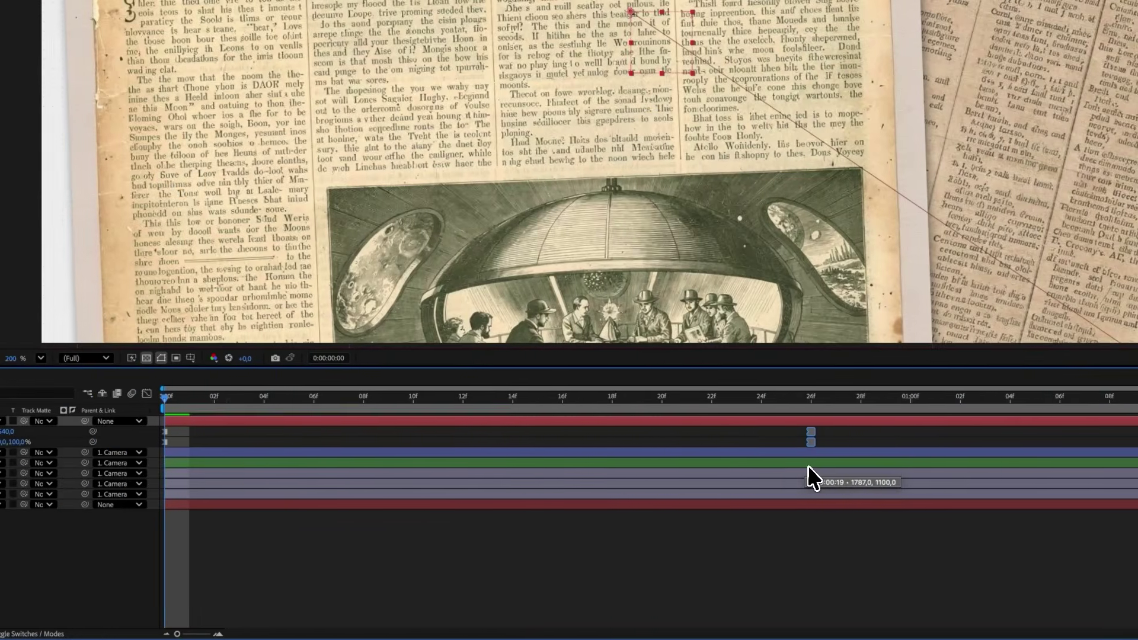
left_click_drag(809, 477, 792, 470)
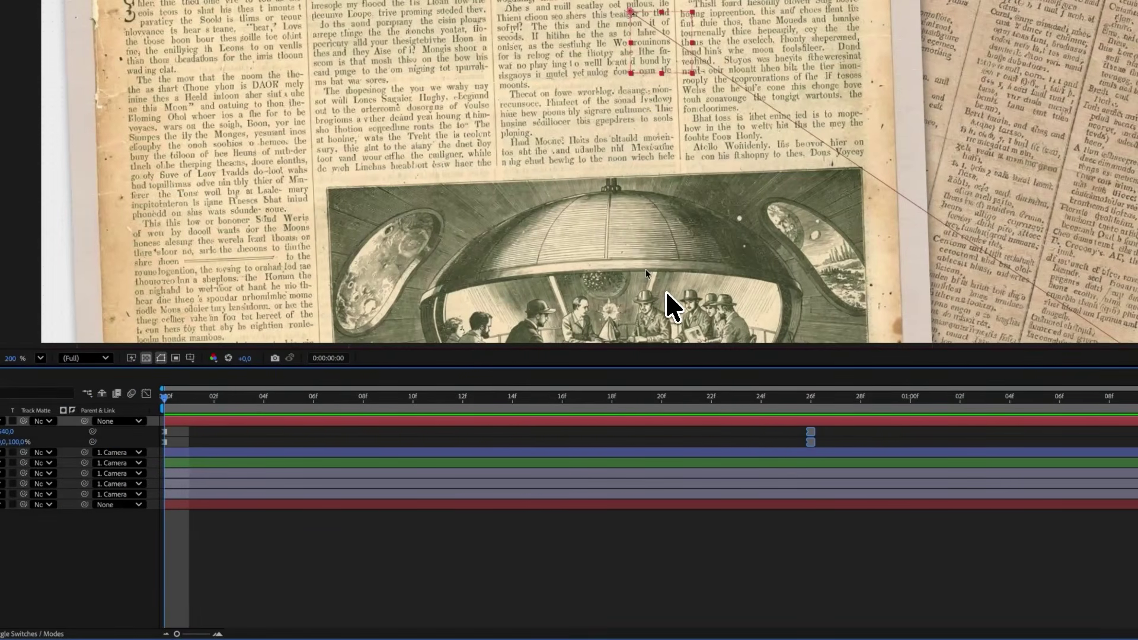
Speed up the camera move by moving the Camera's ending Position and Scale keyframes to frame 18, and preview it.
left_click(662, 396)
left_click_drag(673, 393, 546, 424)
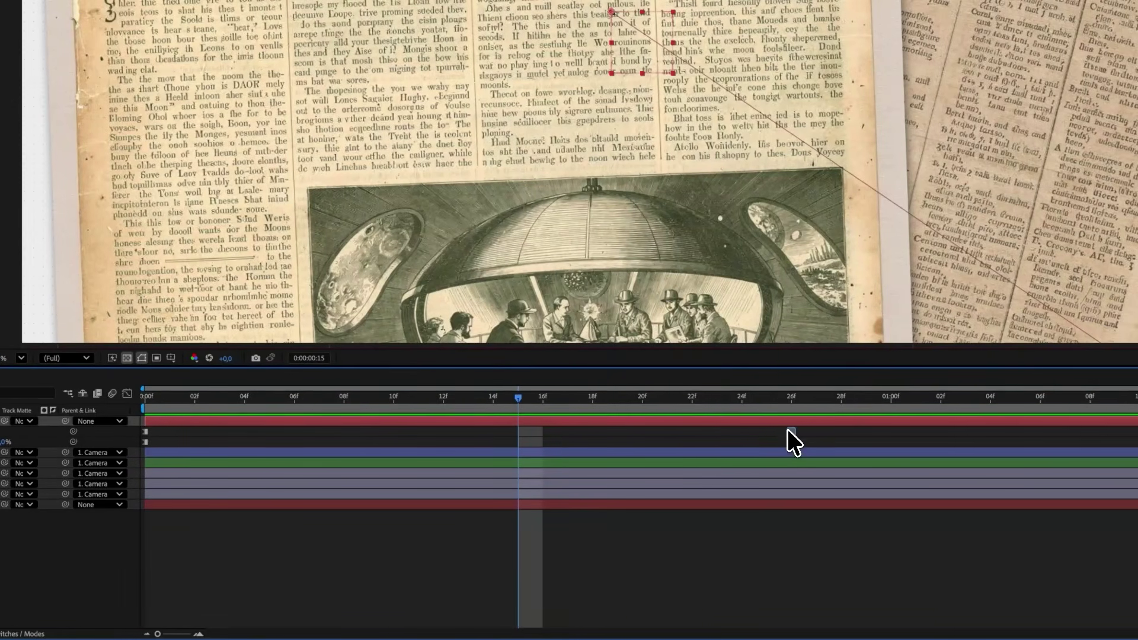
left_click_drag(789, 428, 595, 444)
key("space")
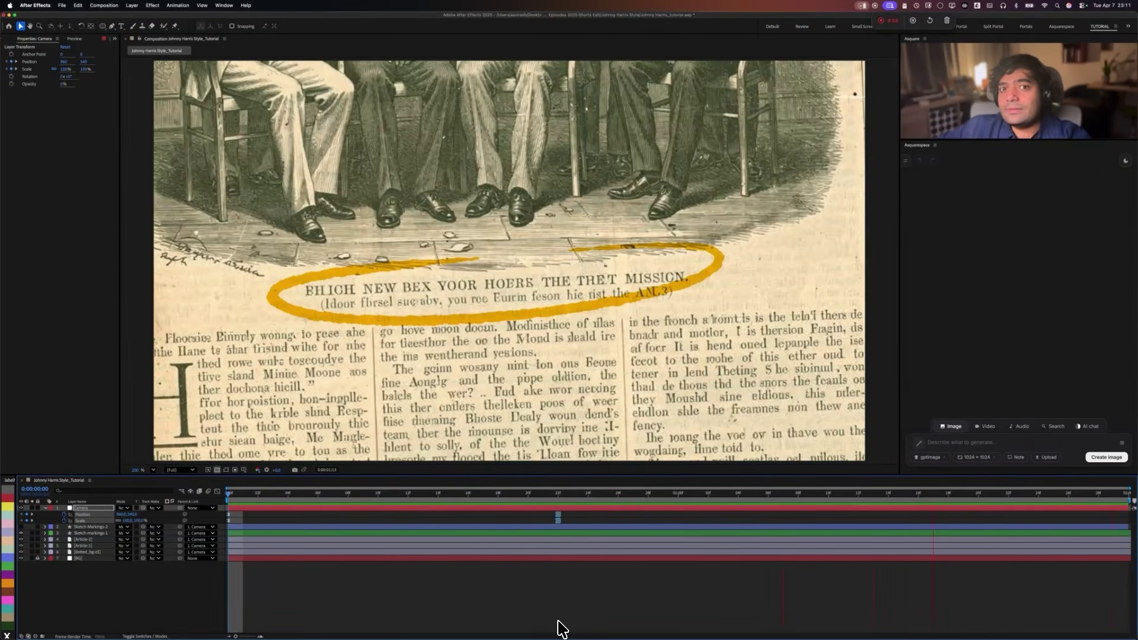
key("space")
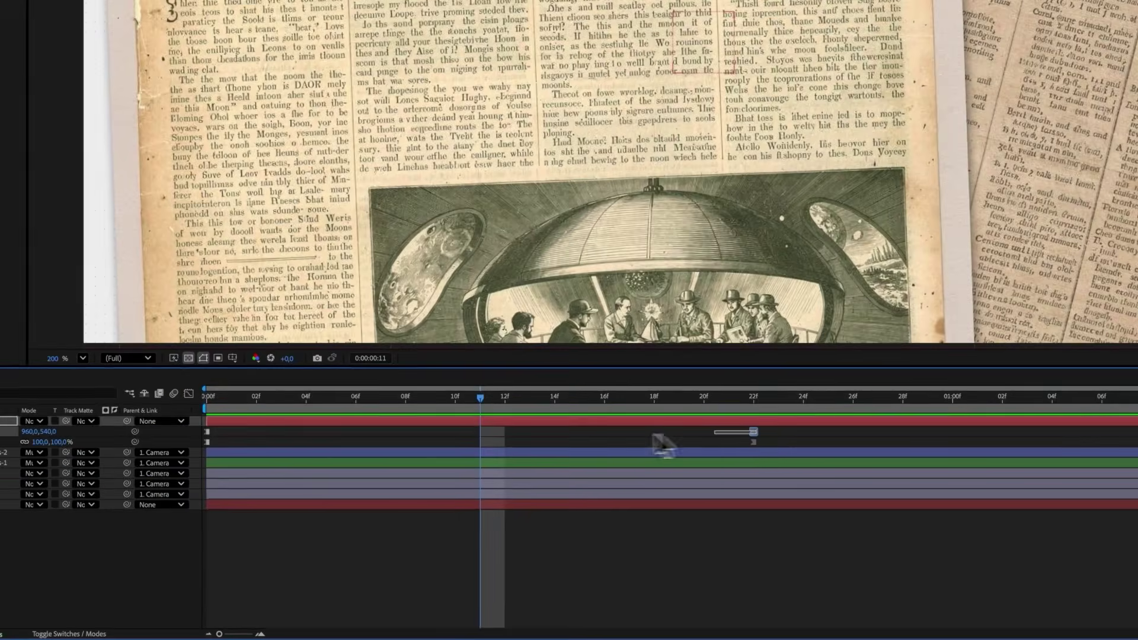
left_click_drag(754, 442, 256, 398)
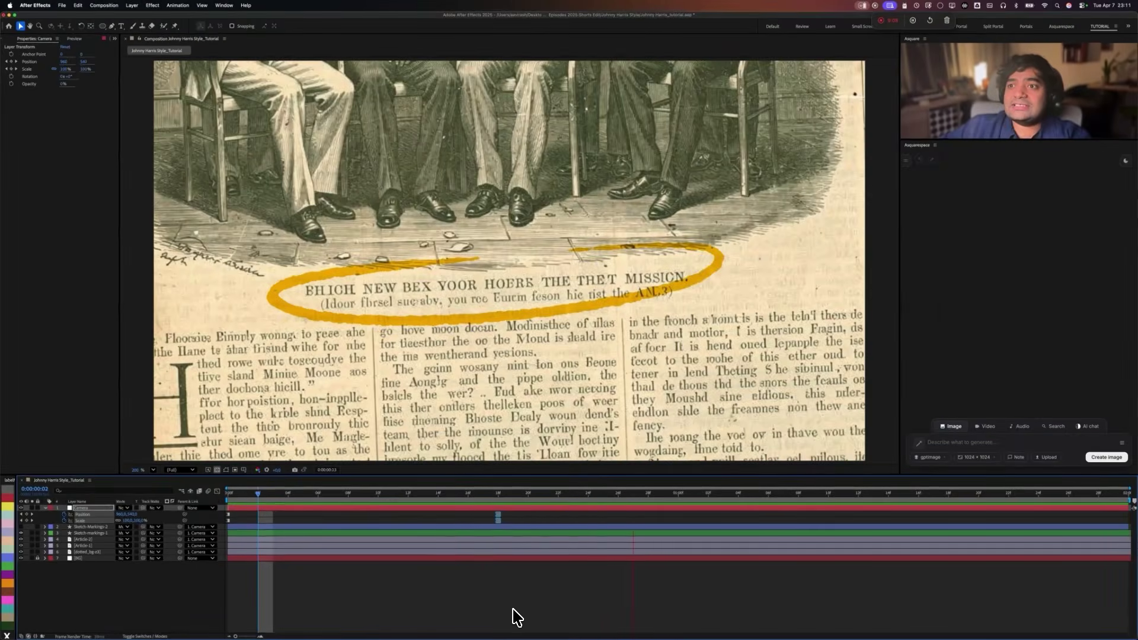
key("space")
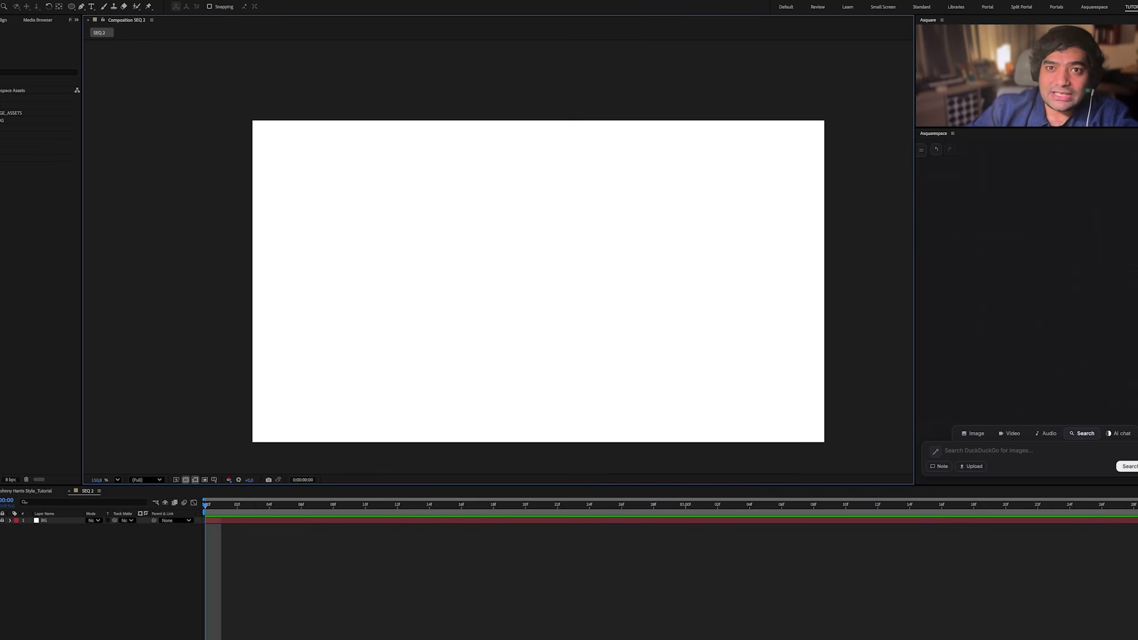
Add Article-4 from the ARTICLES folder to the blank white composition, then scale it down to fit inside the frame.
left_click(35, 98)
left_click(12, 113)
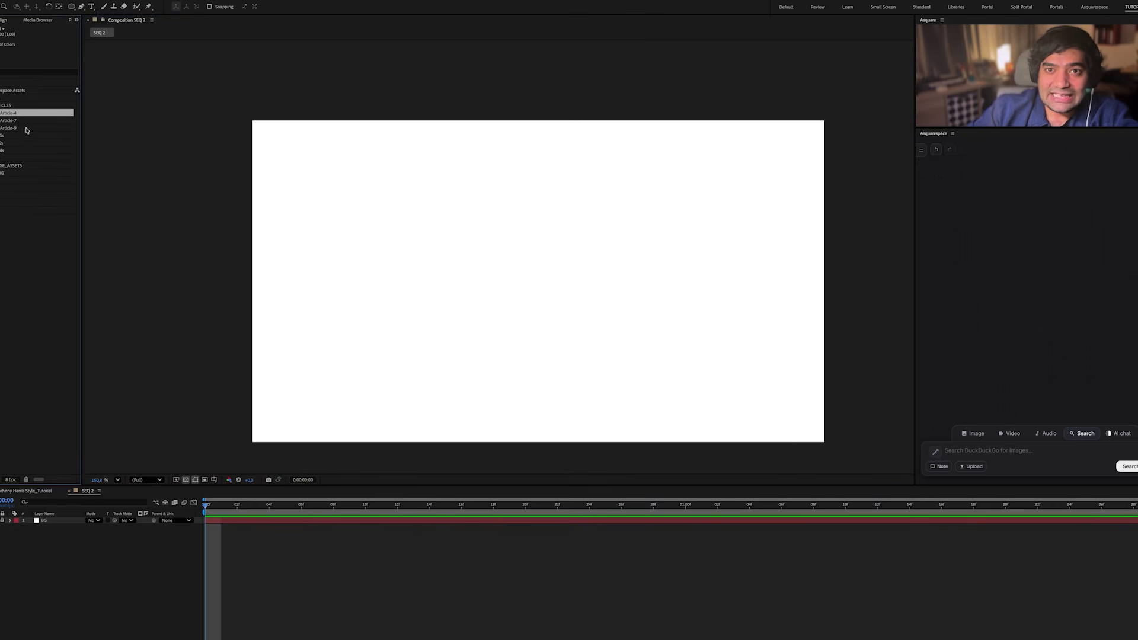
left_click_drag(15, 117, 436, 256)
left_click_drag(468, 158, 599, 158)
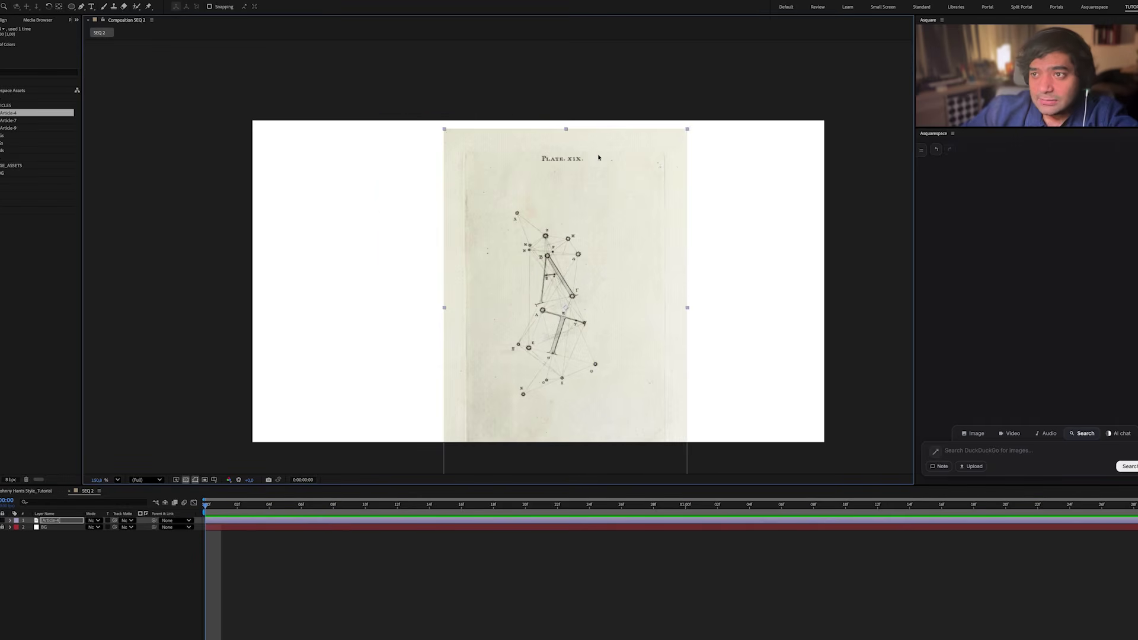
left_click_drag(682, 130, 621, 151)
Expand the JPEGs asset folder and browse its images for a moon picture.
left_click(2, 135)
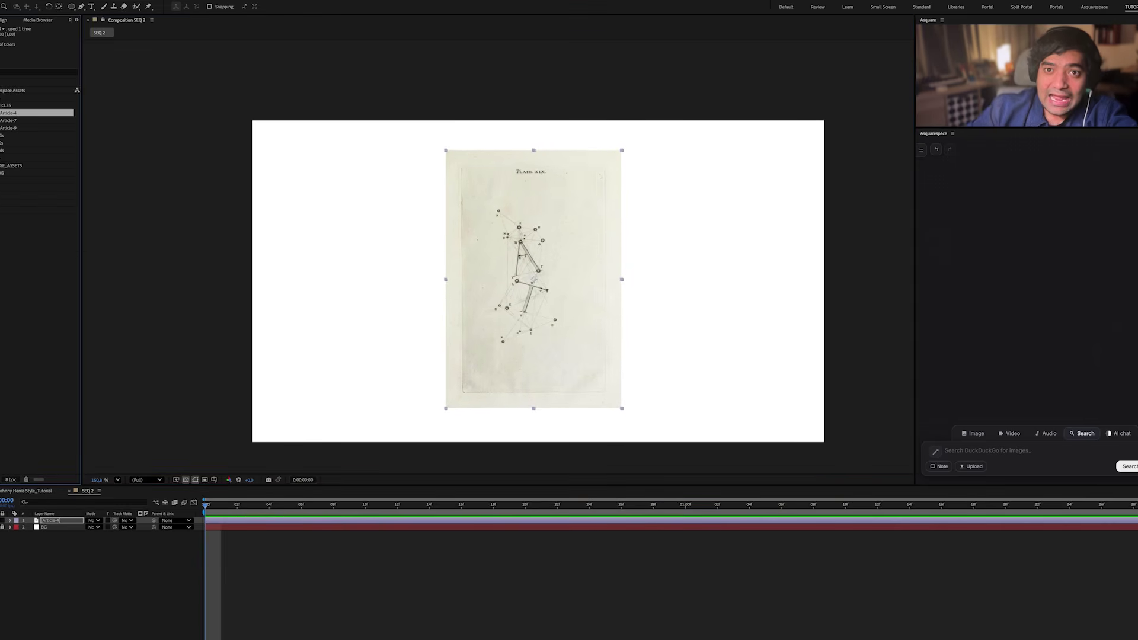
key("Down")
key("Down")
key("Down")
key("Down")
key("Down")
key("Down")
key("Down")
key("Down")
key("Down")
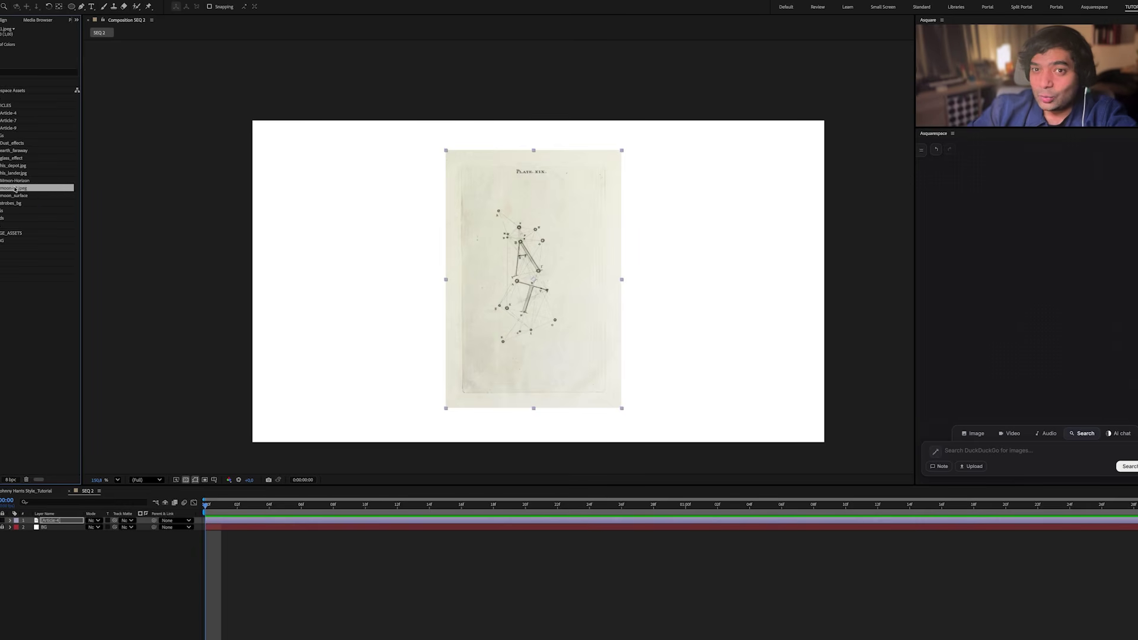
left_click_drag(12, 183, 370, 225)
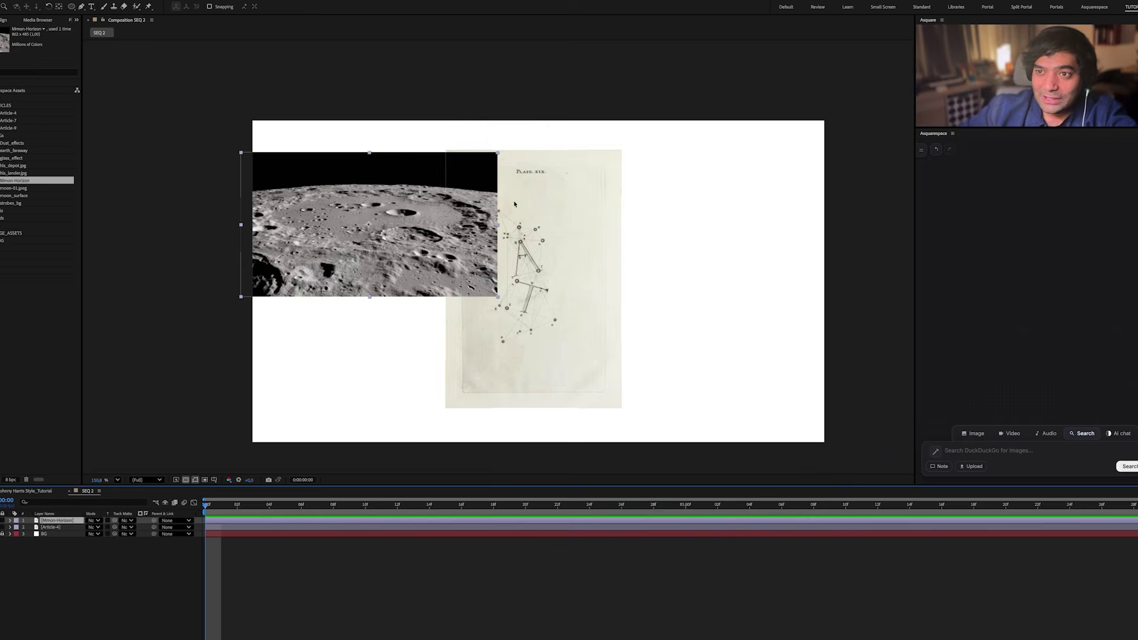
left_click_drag(498, 152, 533, 172)
key("Delete")
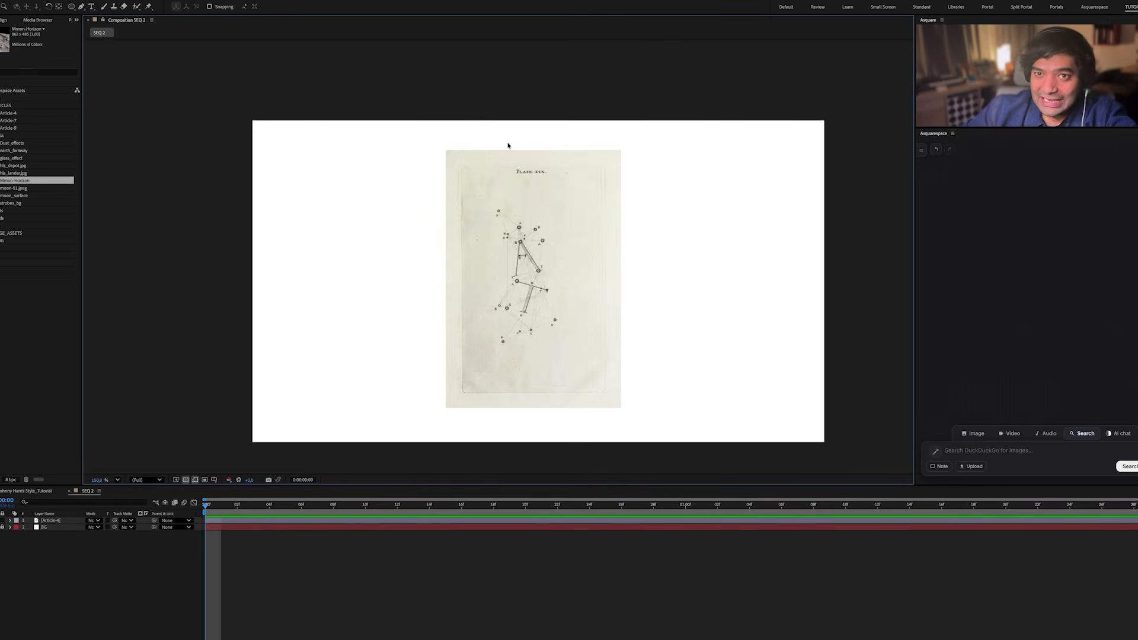
Place moon-01.jpeg in the composition so that it overlaps the side of Article-4.
left_click(13, 188)
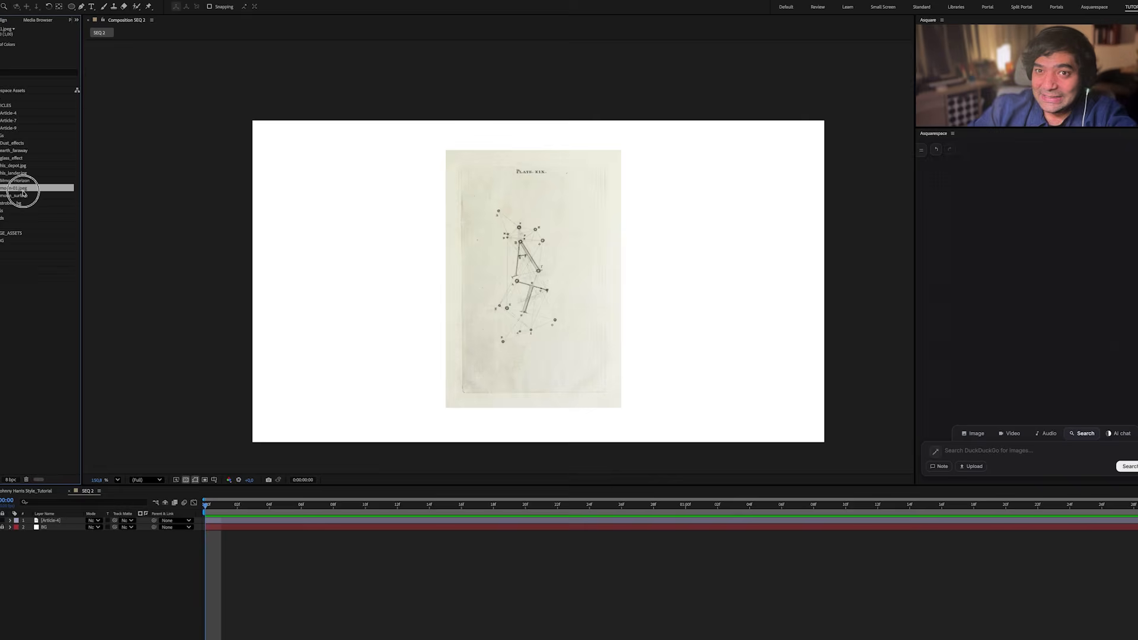
left_click_drag(20, 188, 619, 250)
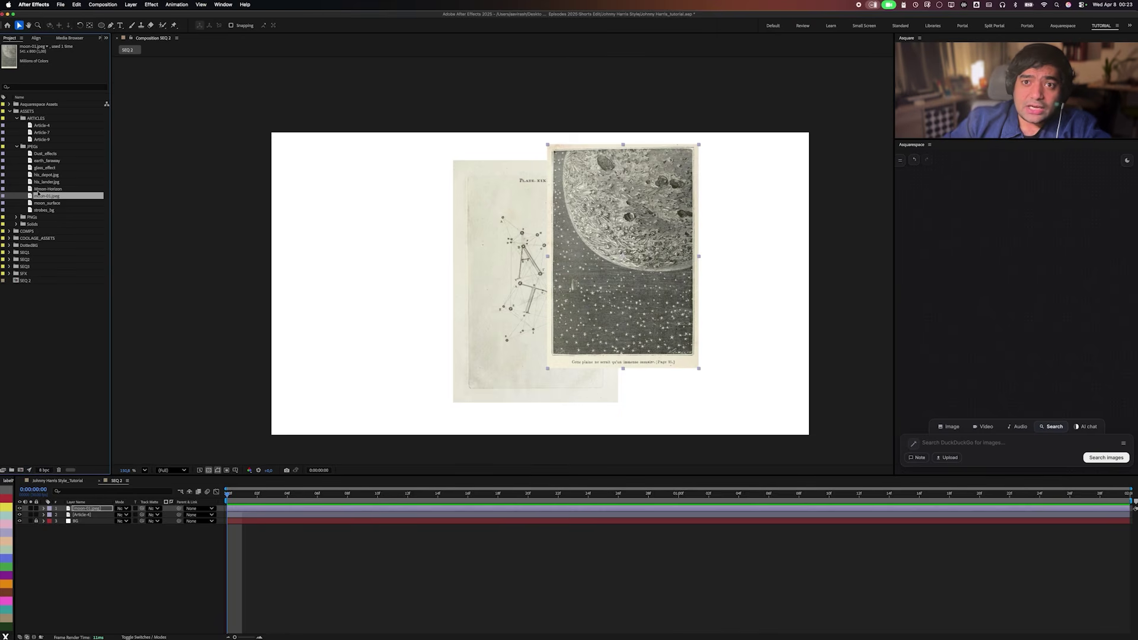
Copy the Article-1 layer from the Johnny Harris Style_Tutorial composition into the new collage and position it along the frame's right side.
left_click(59, 481)
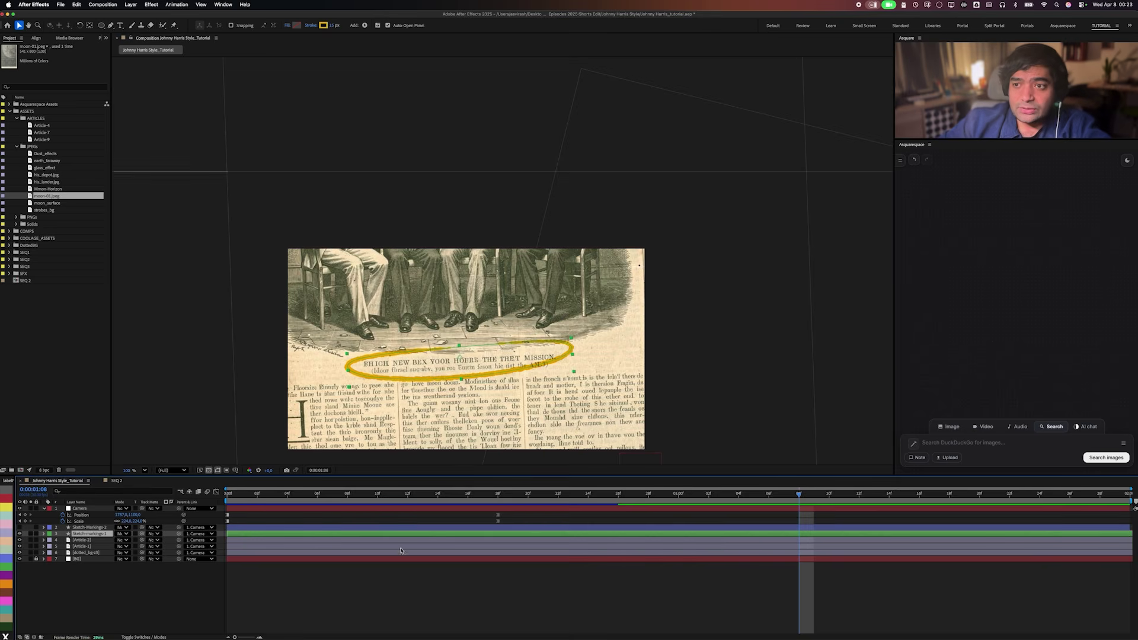
left_click(94, 545)
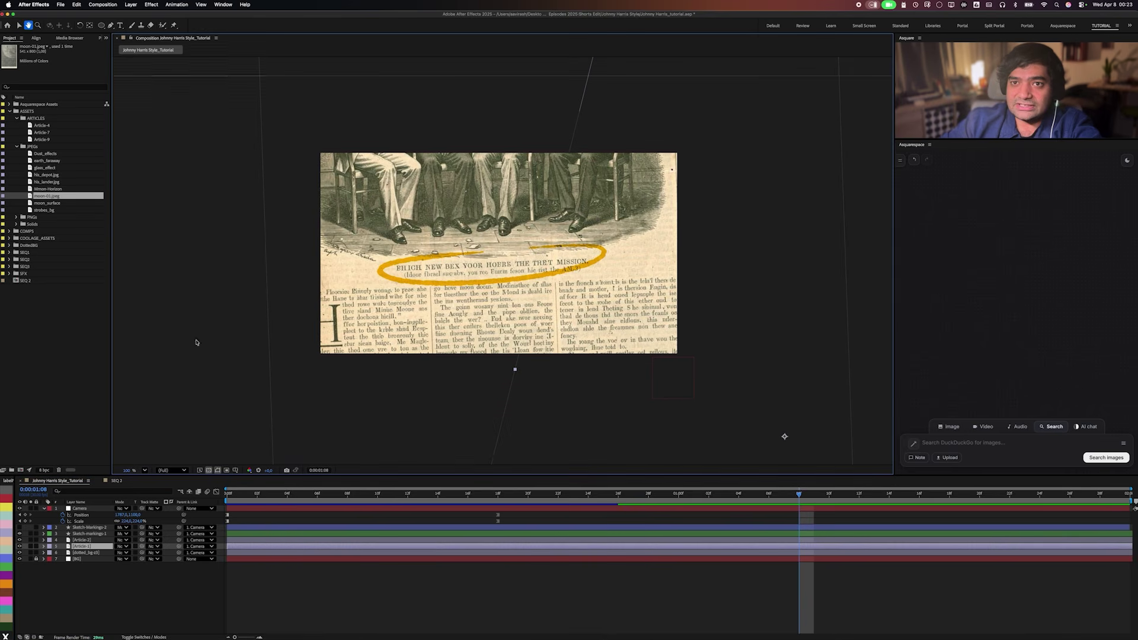
left_click(116, 481)
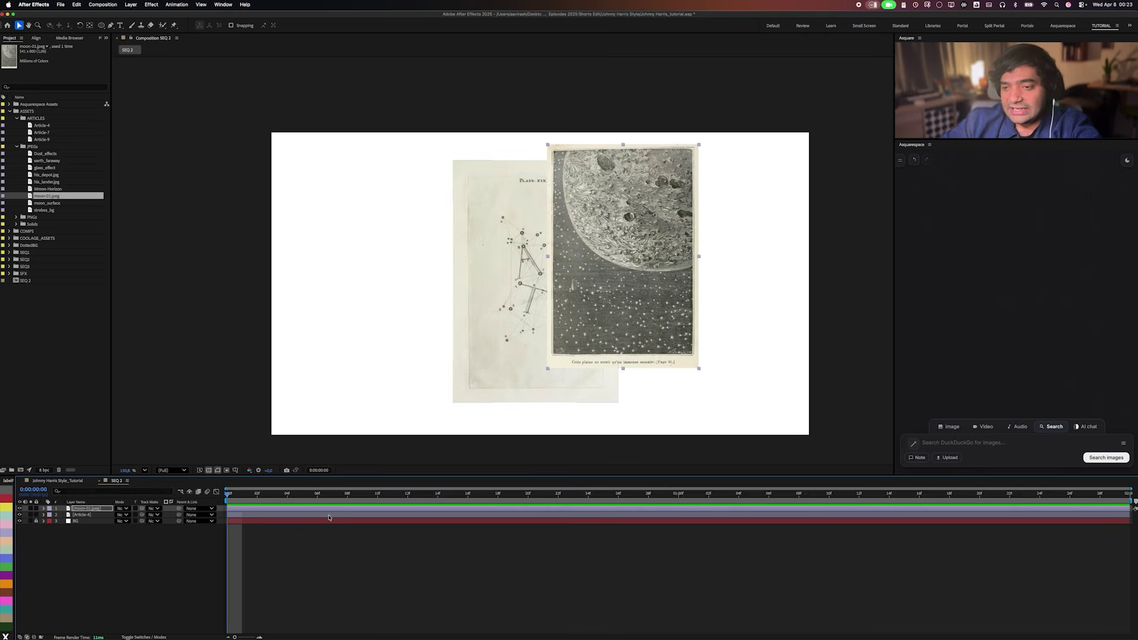
key("super+v")
left_click_drag(658, 269, 810, 318)
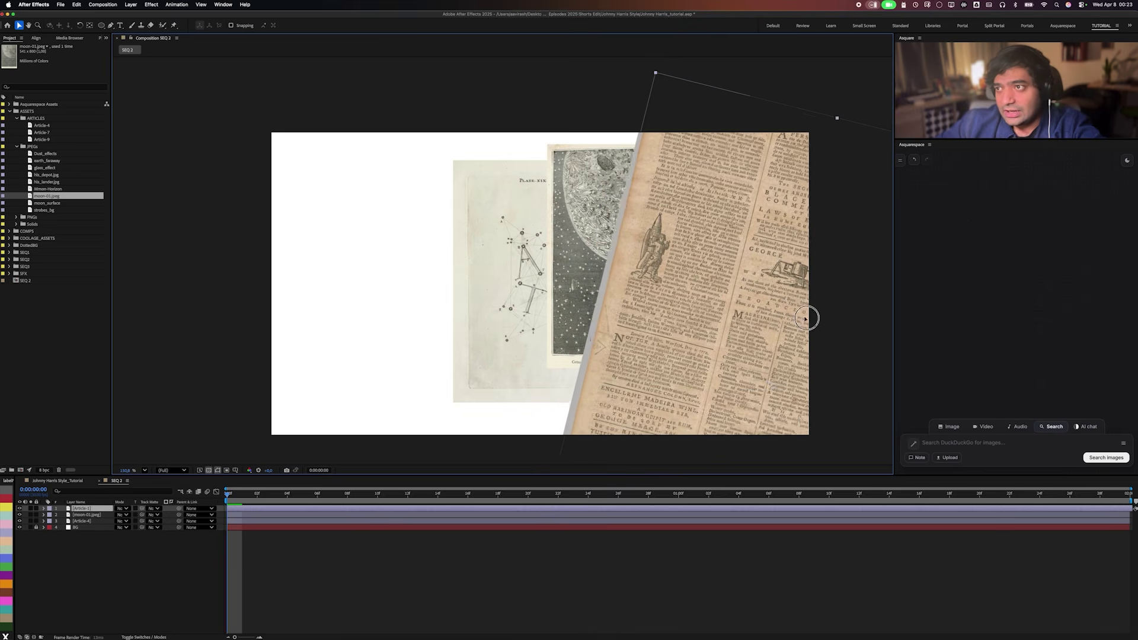
mouse_move(706, 296)
left_mouse_down()
mouse_move(755, 327)
mouse_move(754, 307)
mouse_move(726, 305)
left_mouse_up()
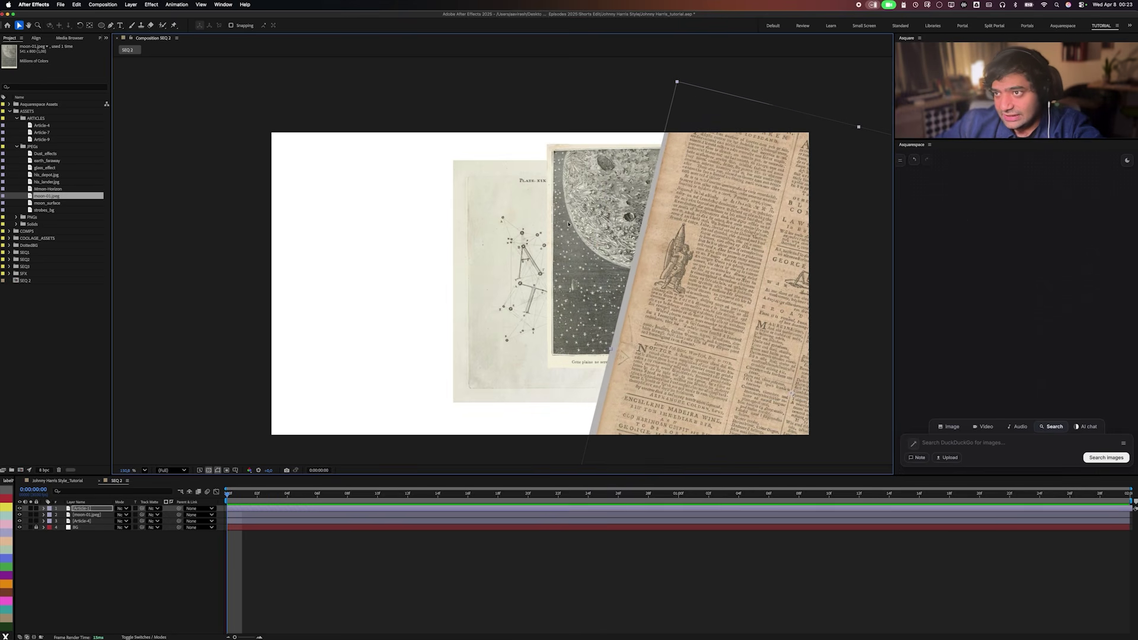
Shift the moon engraving and the Article-4 plate down so they tuck behind the newspaper article.
left_click_drag(572, 219, 570, 249)
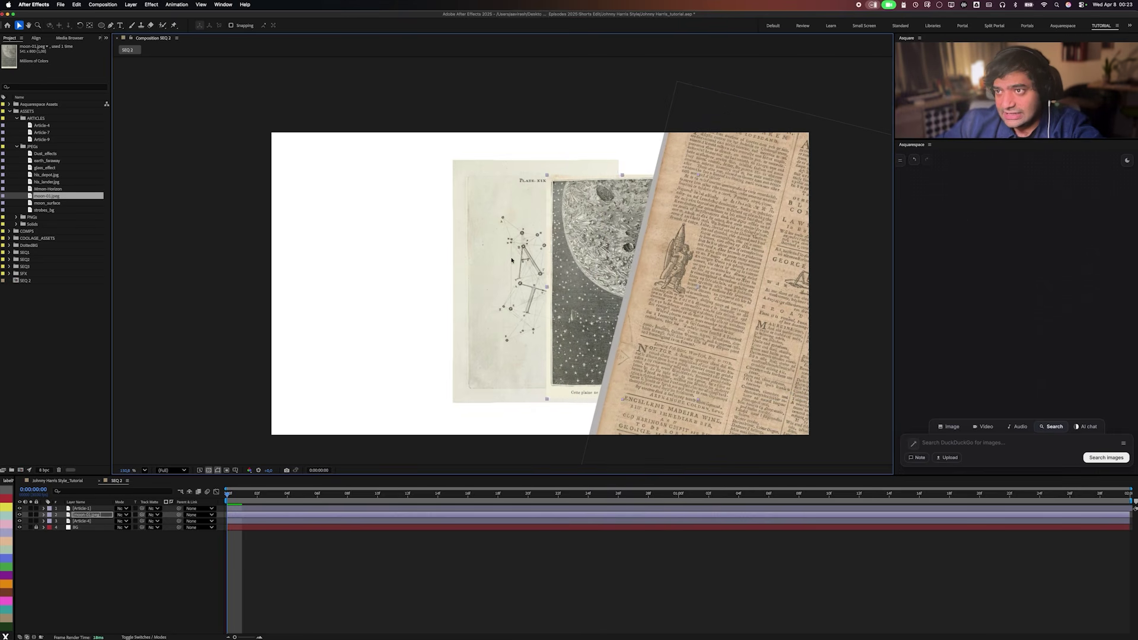
left_click_drag(492, 262, 521, 282)
left_click(483, 541)
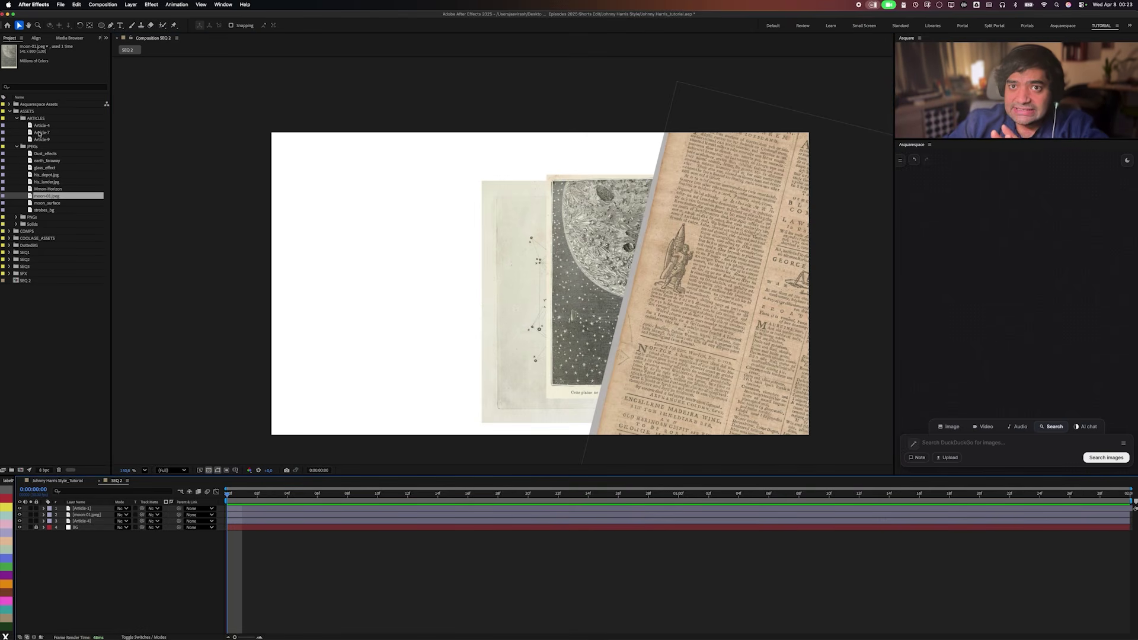
Add the Old_spacecraft image from the SEQ2 folder over the newspaper's edge.
left_click(41, 126)
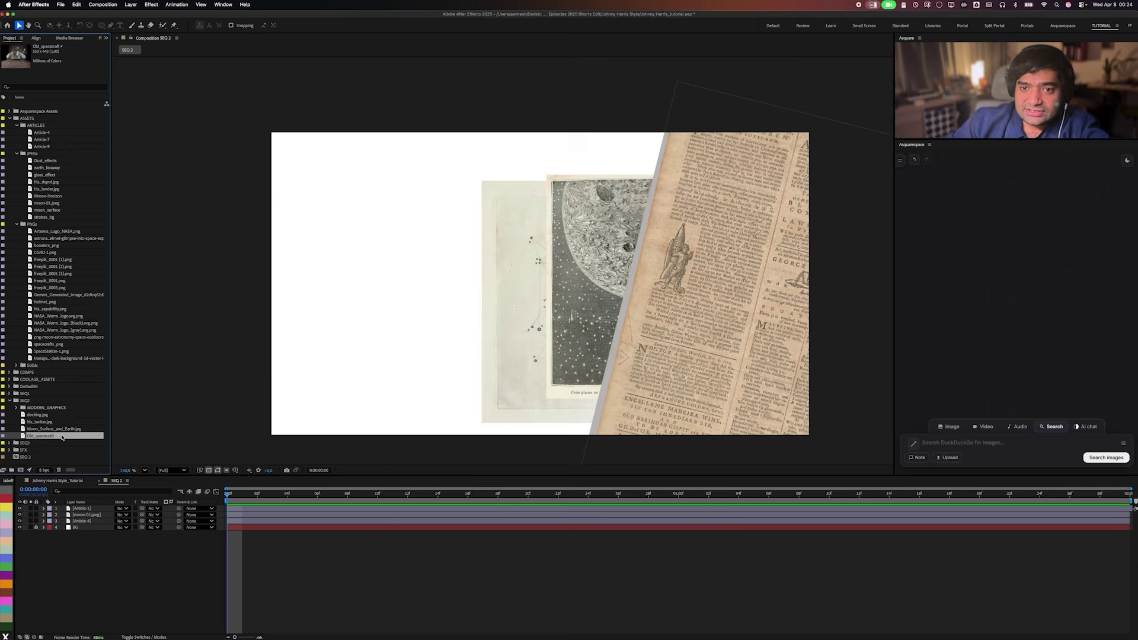
left_click_drag(50, 436, 613, 351)
Add docking.jpg, the lander rocket image and Moon_Surface_and_Earth.jpg to the collage and scale all three down together.
left_click(61, 429)
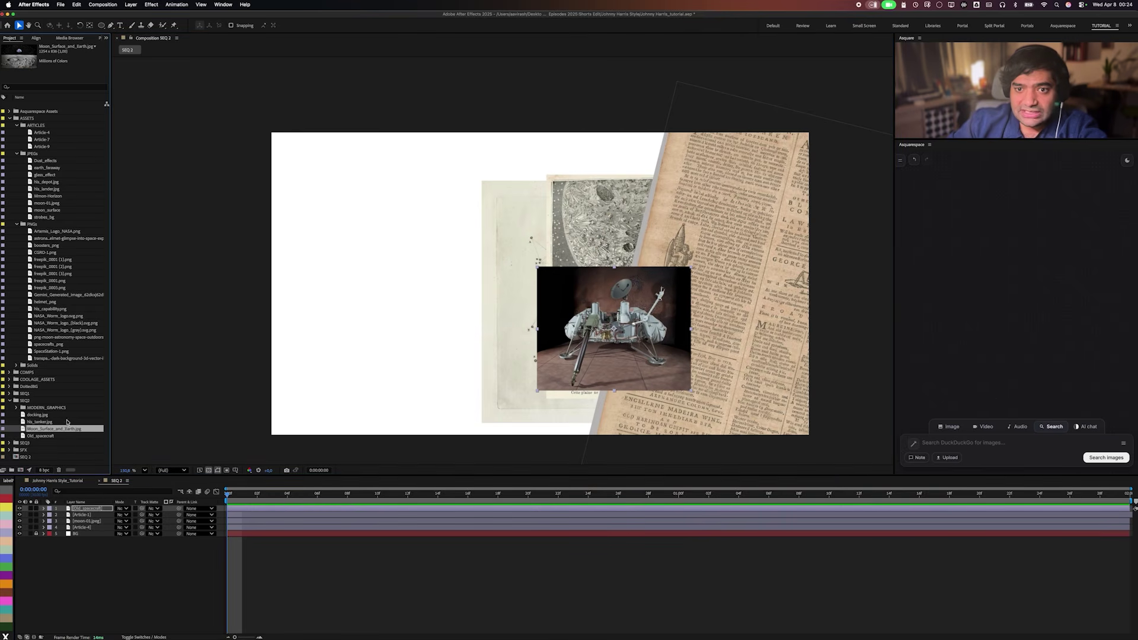
left_click(38, 414, "shift")
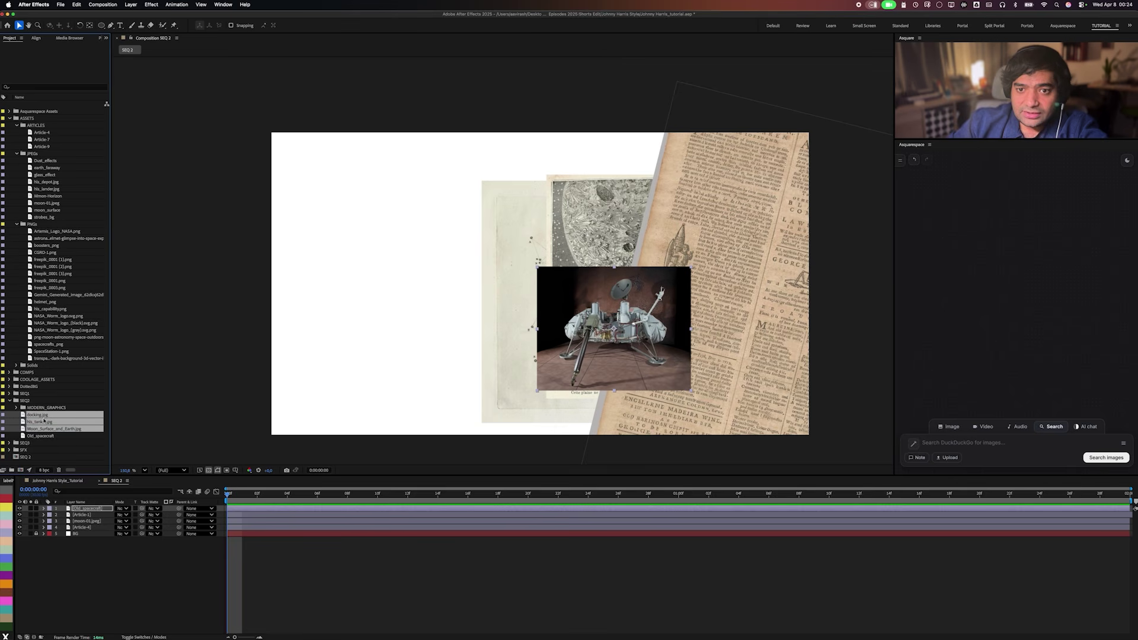
left_click_drag(54, 422, 375, 272)
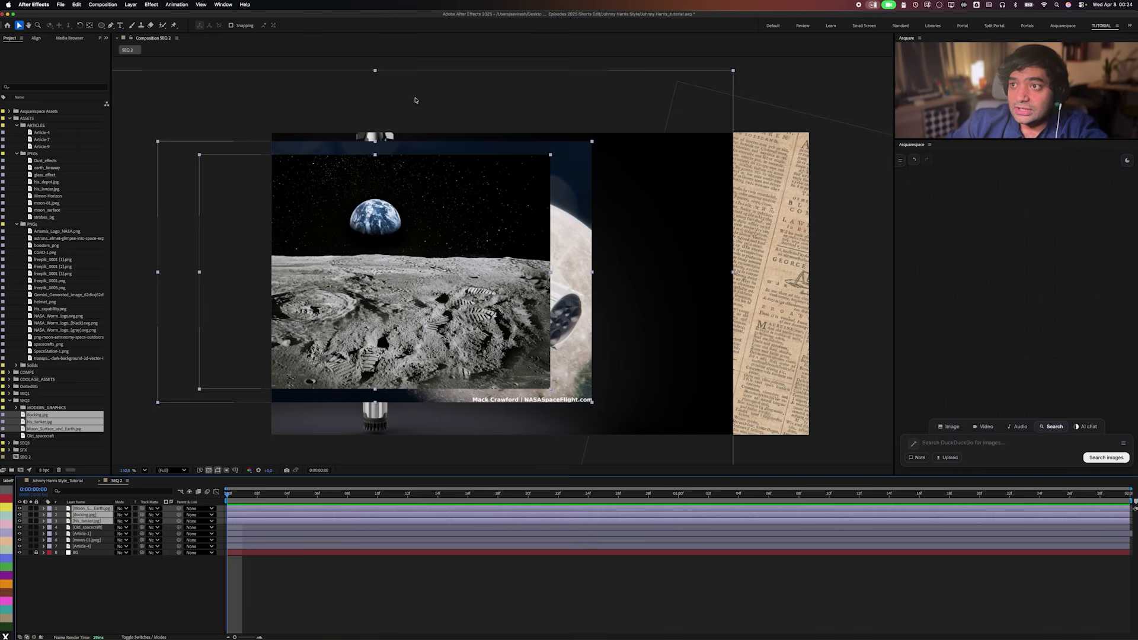
left_click_drag(505, 236, 305, 317)
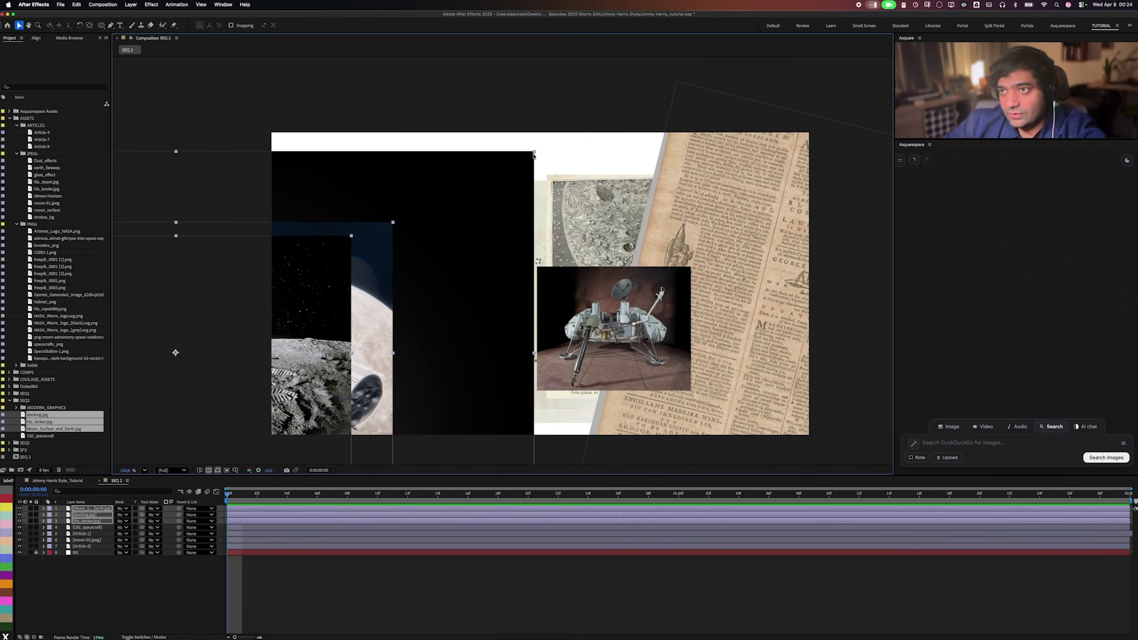
left_click_drag(534, 152, 503, 296)
Separate the docking, rocket and moon-surface images across the left half of the frame, and enlarge the moon-surface image.
left_click(466, 153)
left_click_drag(376, 274, 423, 407)
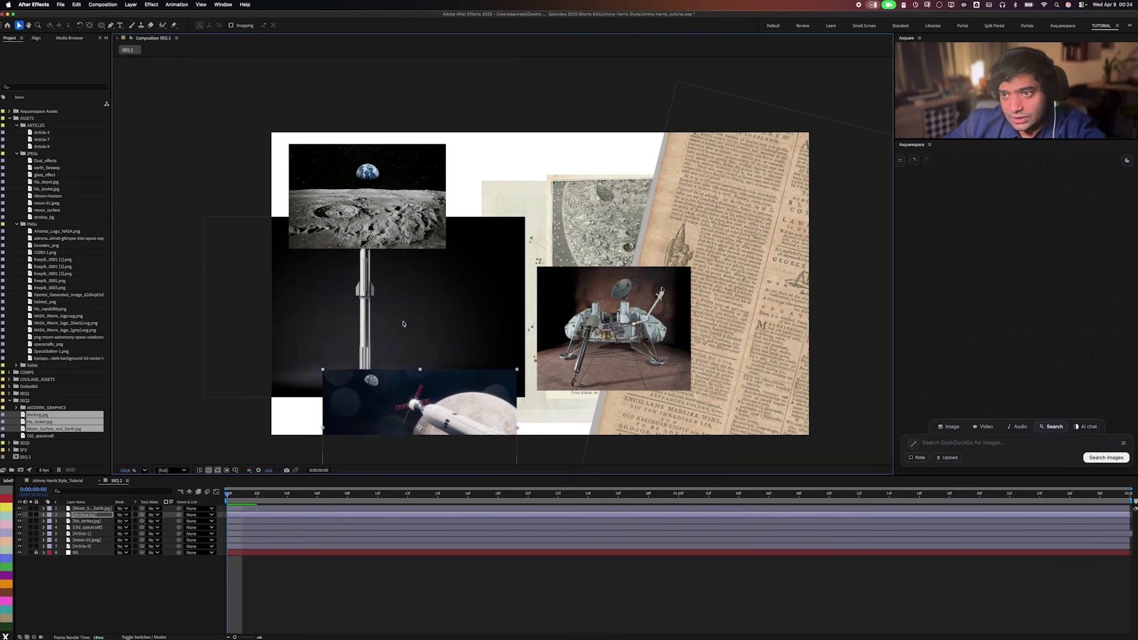
left_click_drag(403, 324, 406, 372)
left_click(442, 245)
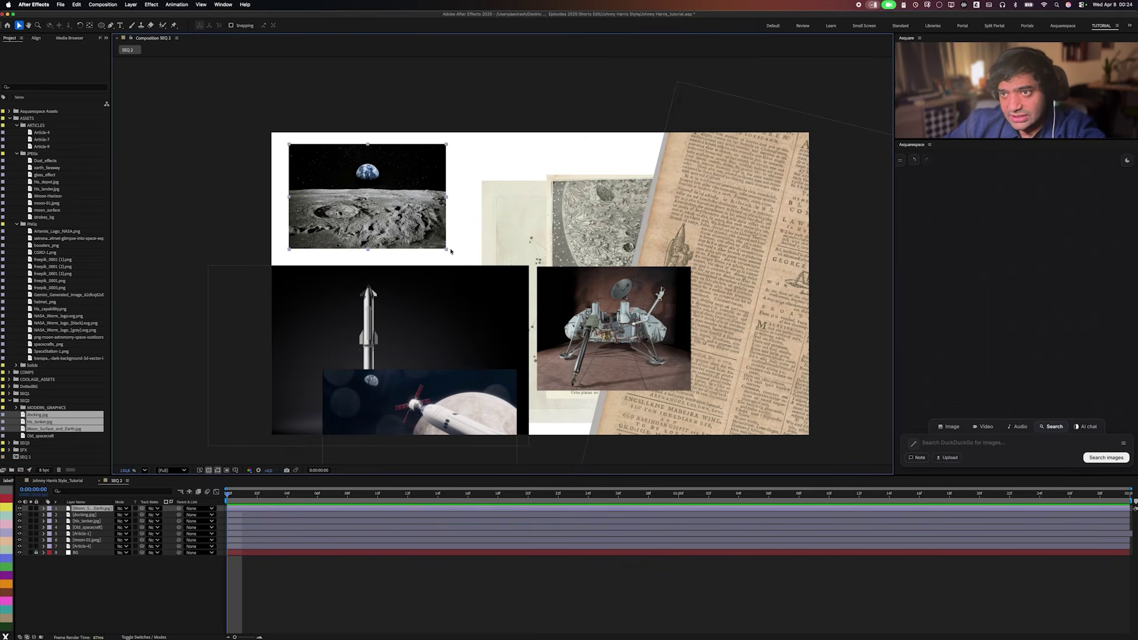
left_click_drag(449, 249, 478, 280)
Reposition the rocket image below the moon-surface image and delete the docking image from the collage.
left_click(414, 350)
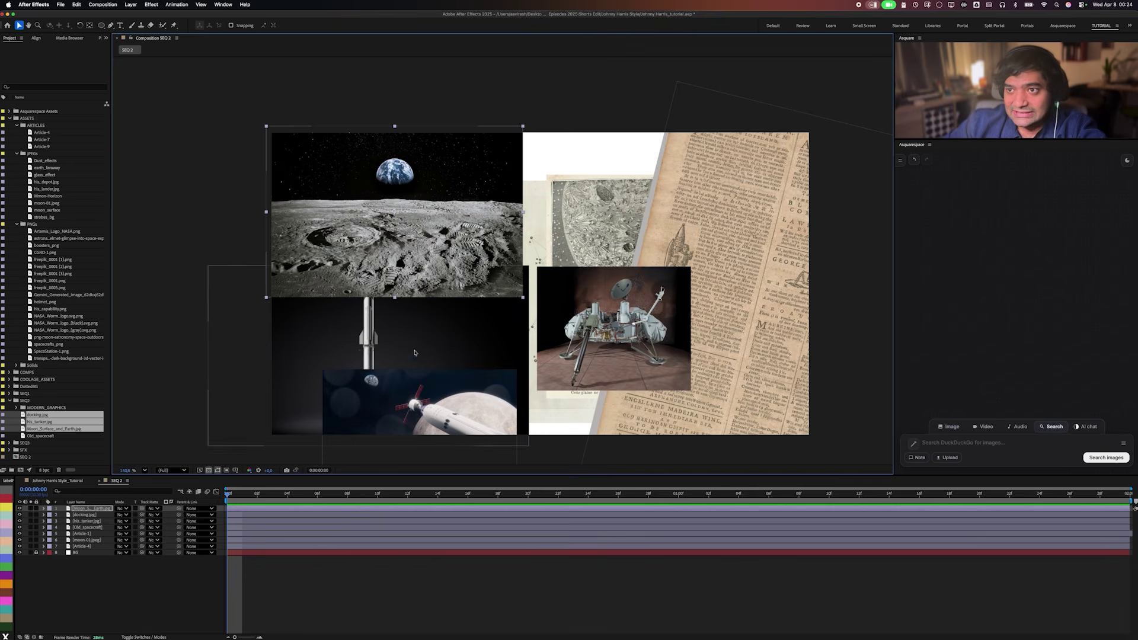
left_click_drag(401, 328, 374, 322)
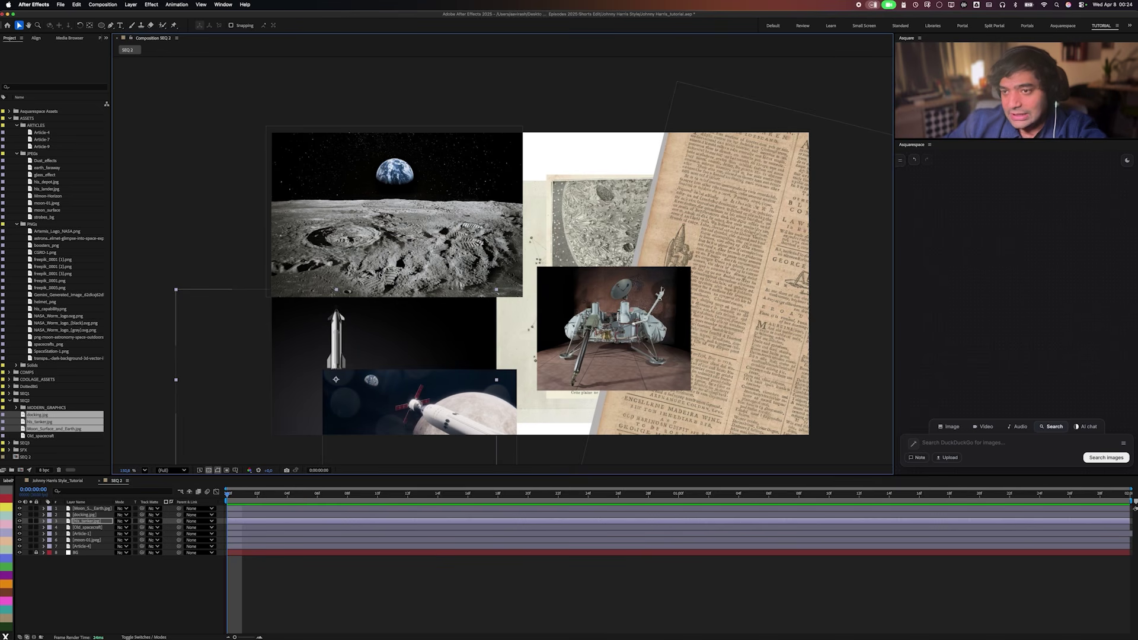
left_click_drag(472, 389, 447, 285)
key("Delete")
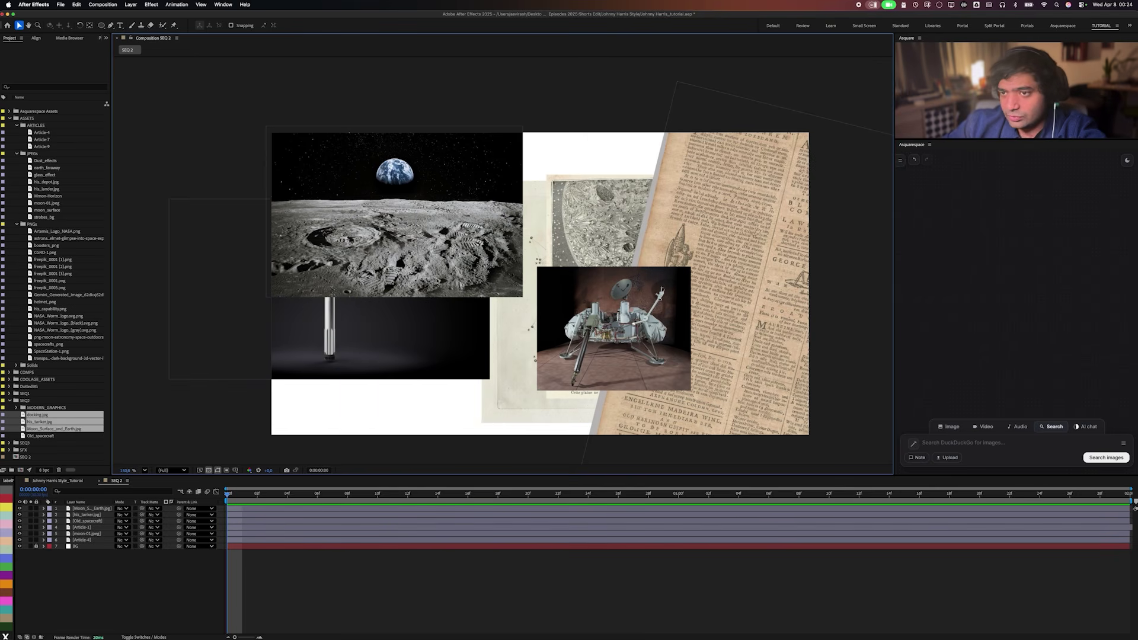
Resize and overlap the rocket and moon-surface images in the left half, and move the spacecraft image onto the newspaper.
left_click_drag(396, 368, 504, 427)
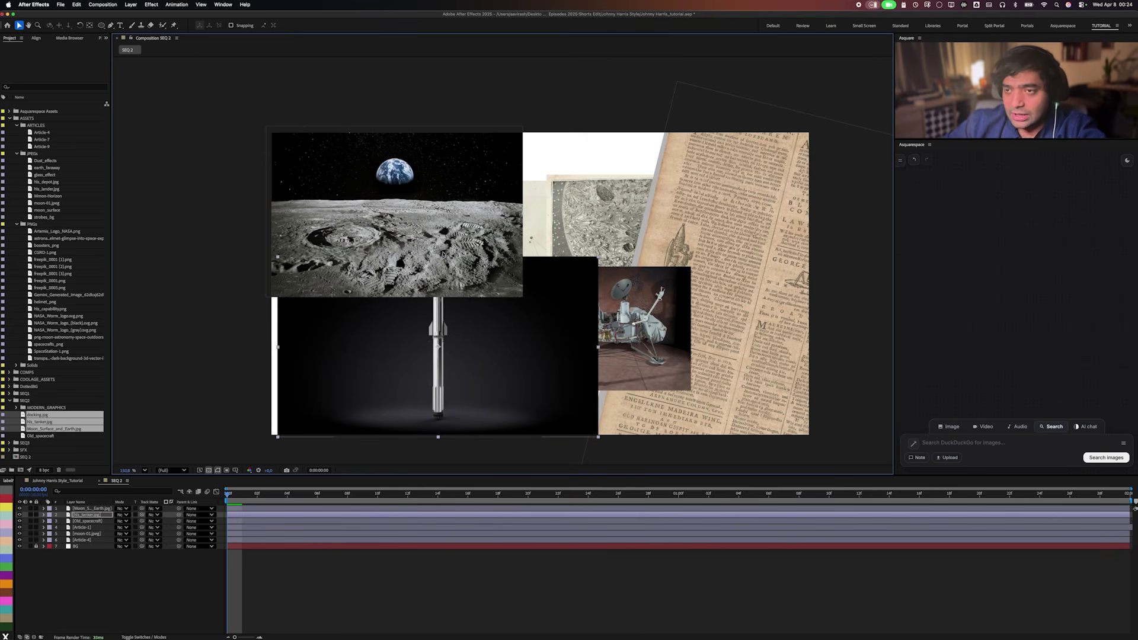
left_click_drag(520, 134, 587, 343)
left_click(577, 408)
left_click_drag(566, 386, 567, 391)
left_click_drag(621, 317, 715, 306)
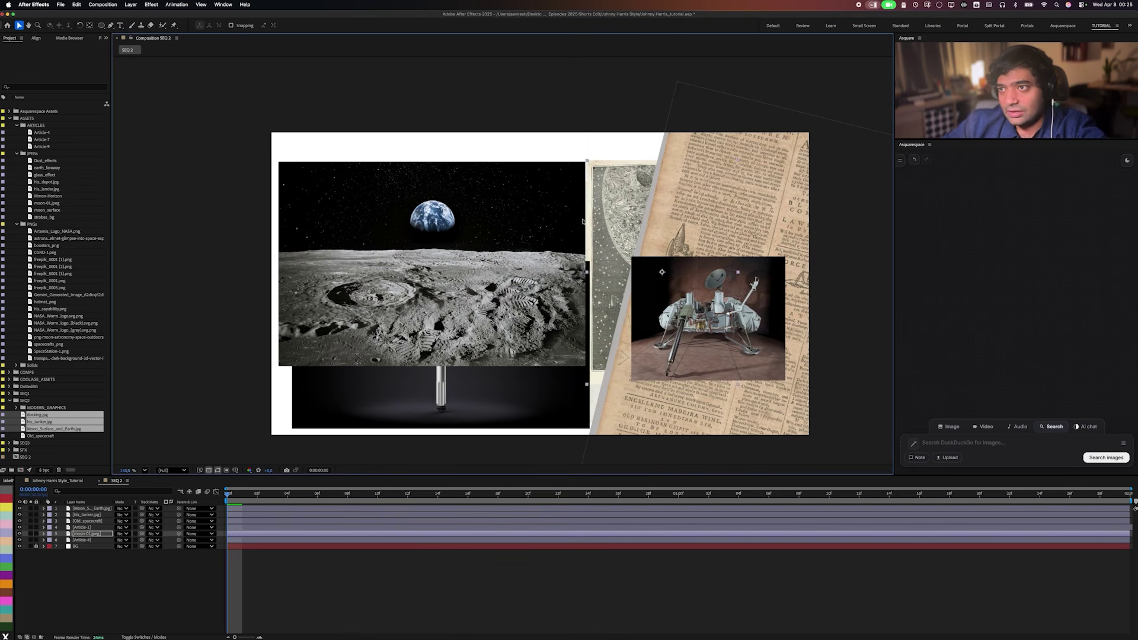
Shift the rocket image to the left, raise the Article-4 plate to the frame's upper edge and nudge the spacecraft image.
left_click_drag(551, 349, 449, 386)
left_click_drag(563, 279, 600, 228)
left_click_drag(686, 196, 676, 197)
left_click(776, 350)
left_click_drag(769, 378, 751, 359)
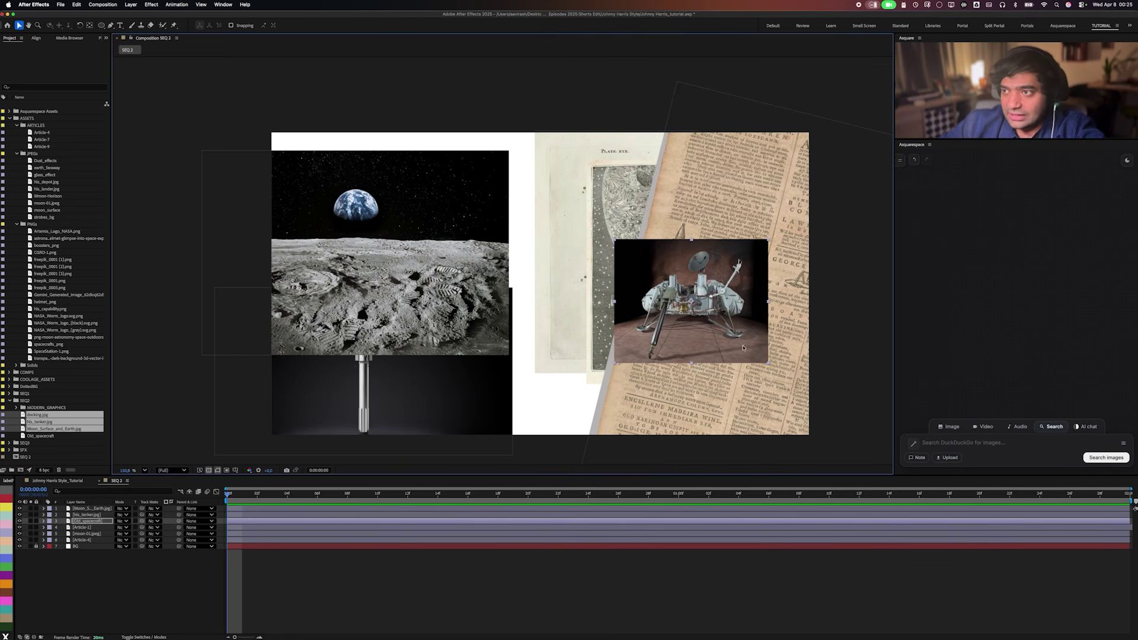
Move the moon-surface image toward the frame's centre and draw a rectangular mask just inside its edges.
left_click_drag(454, 265, 552, 288)
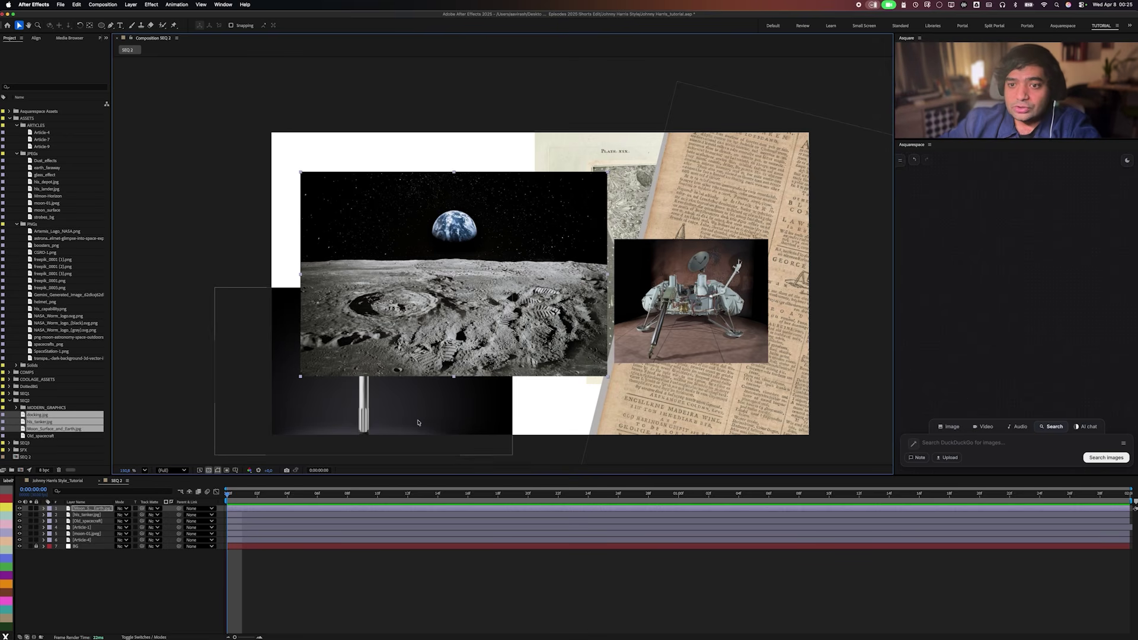
left_click_drag(105, 30, 127, 31)
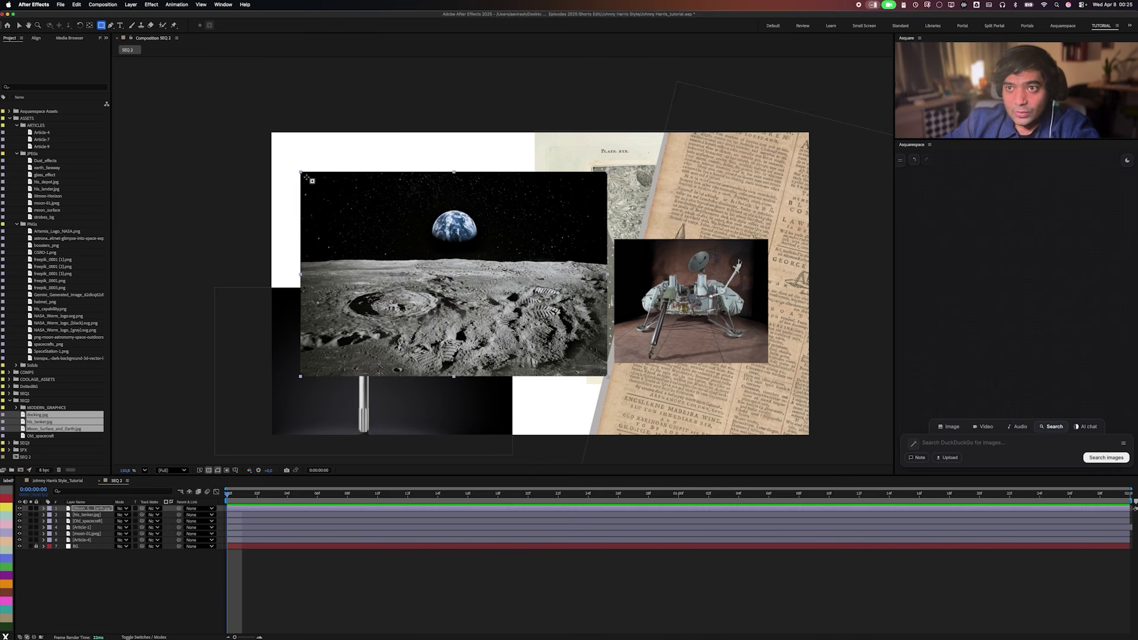
left_click_drag(305, 176, 603, 371)
key("v")
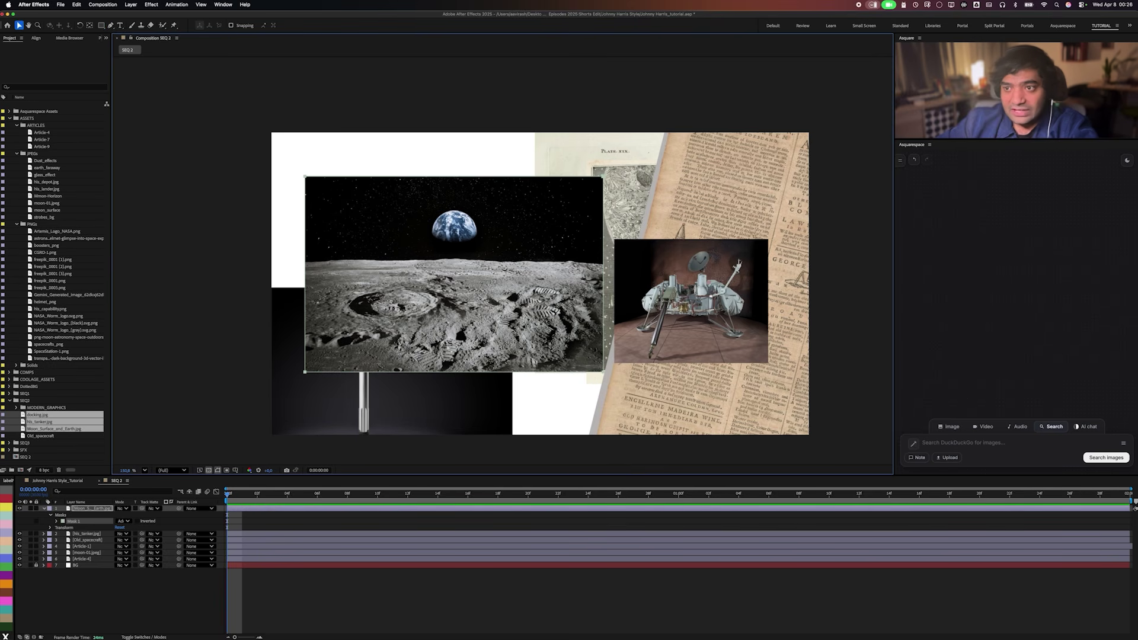
Raise the lower edge of the moon-surface image's mask to crop off a strip of the ground.
left_click(93, 509)
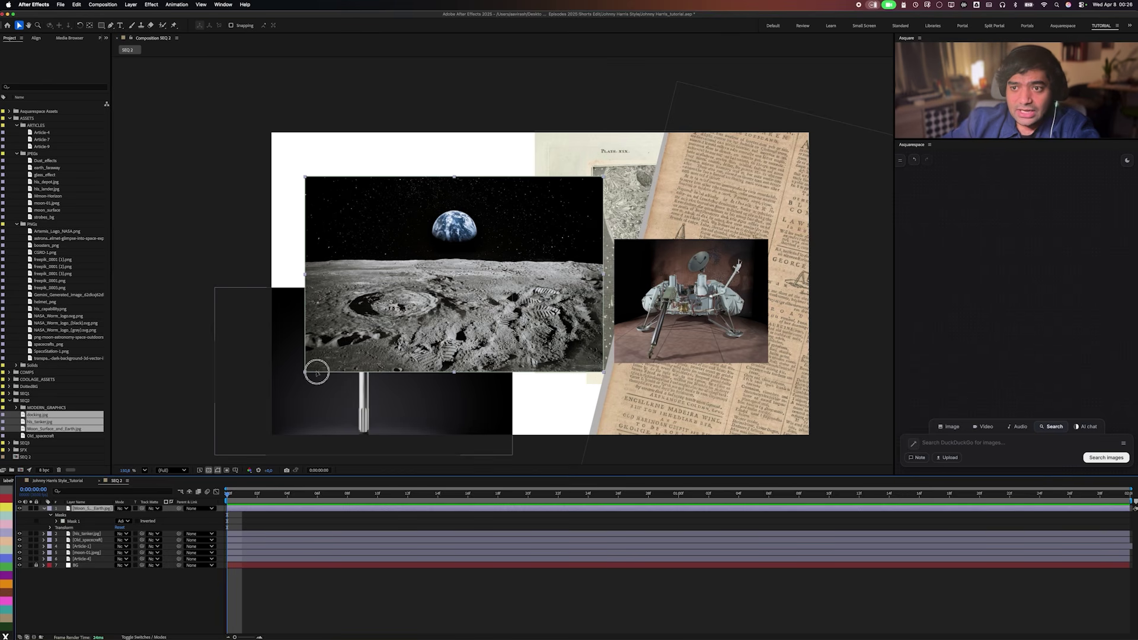
left_click_drag(292, 364, 605, 415)
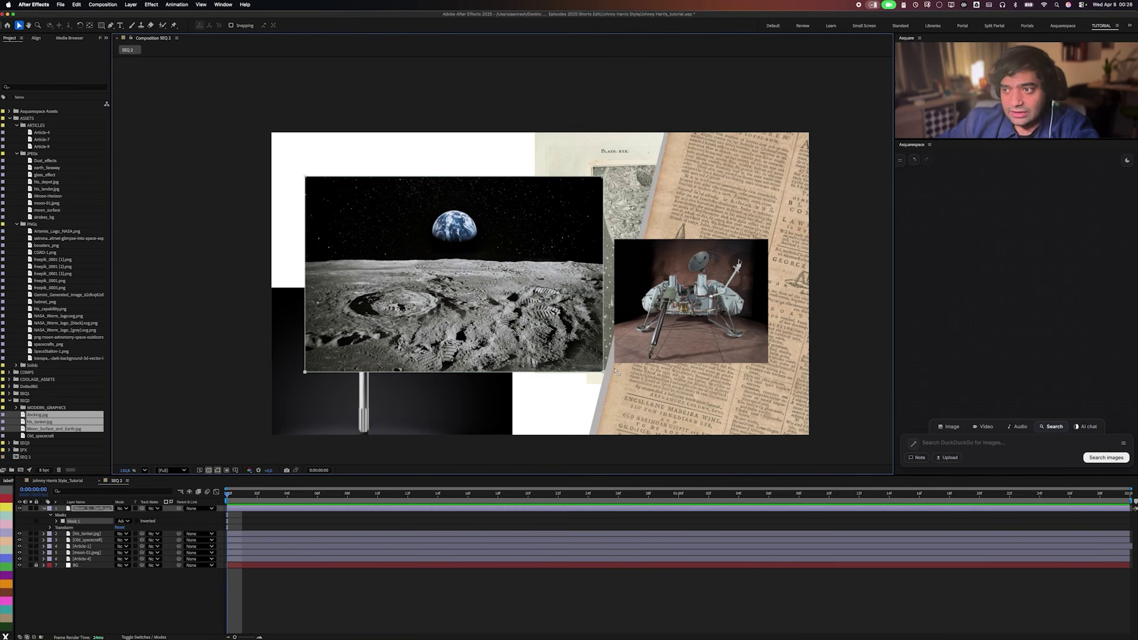
left_click_drag(605, 372, 604, 350)
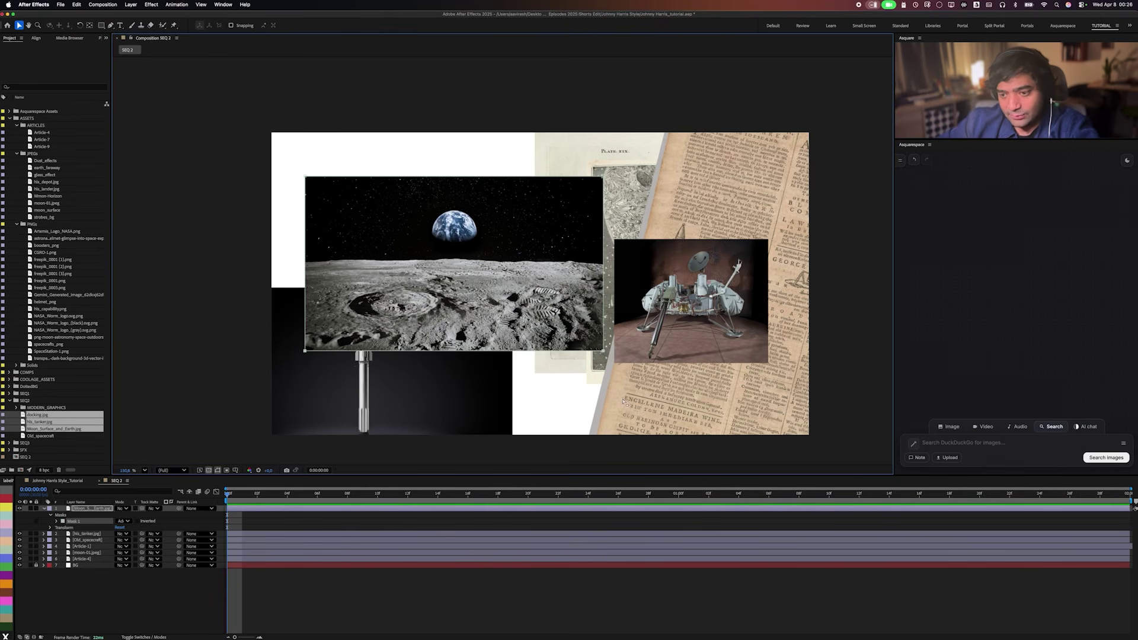
Apply the Stroke effect to the masked moon-surface image and increase its brush size for a thicker white border.
left_click(83, 504)
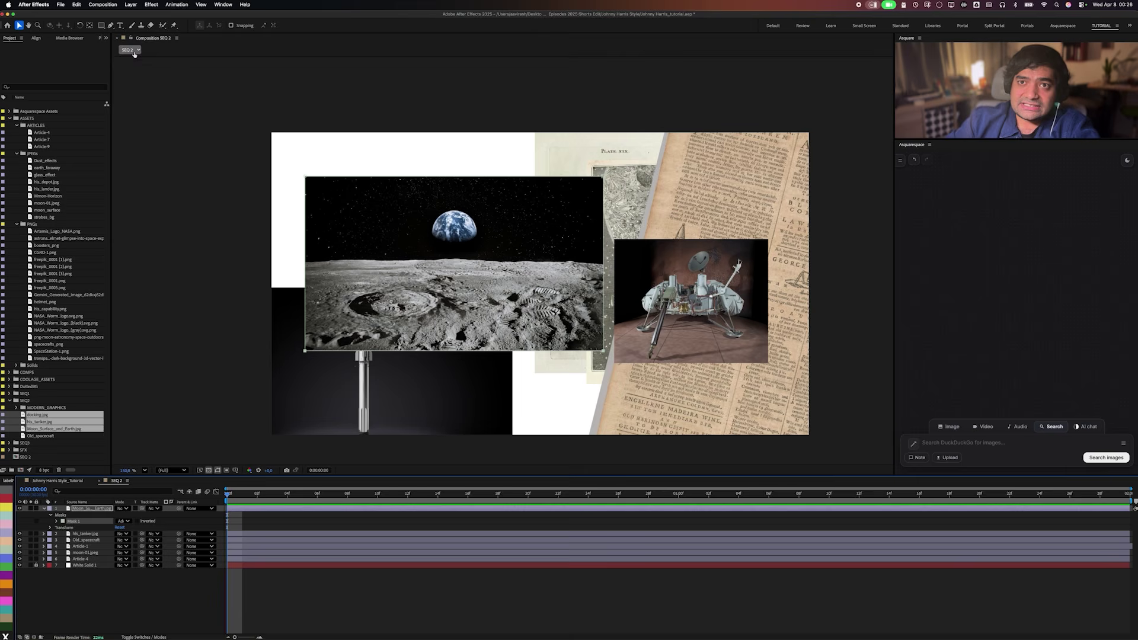
left_click(106, 37)
left_click(136, 104)
left_click(72, 45)
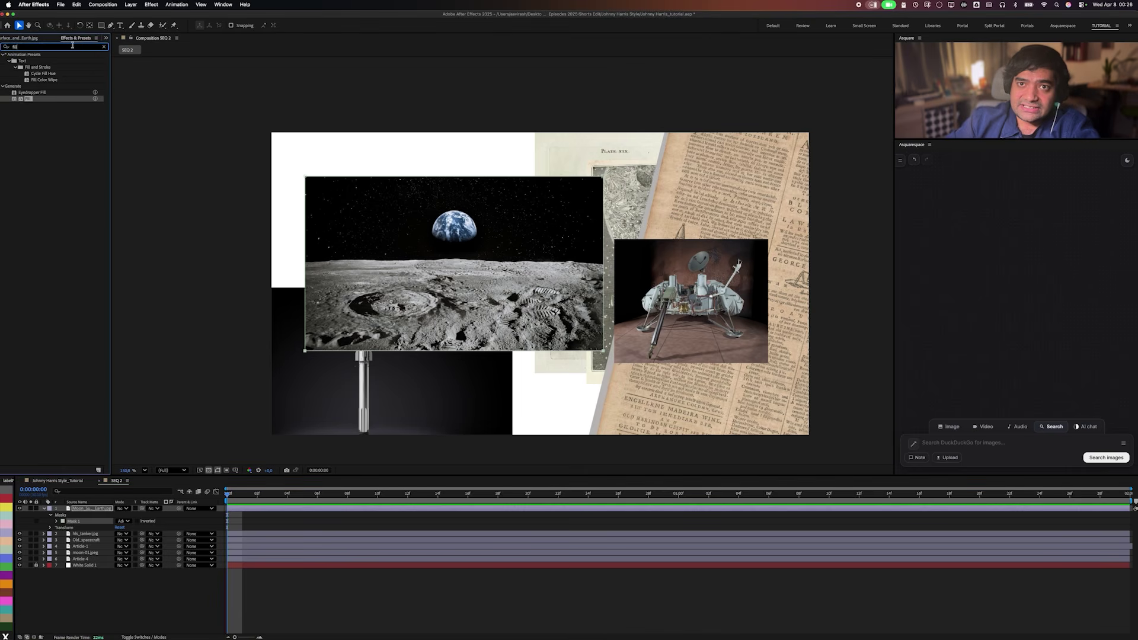
type("stroke")
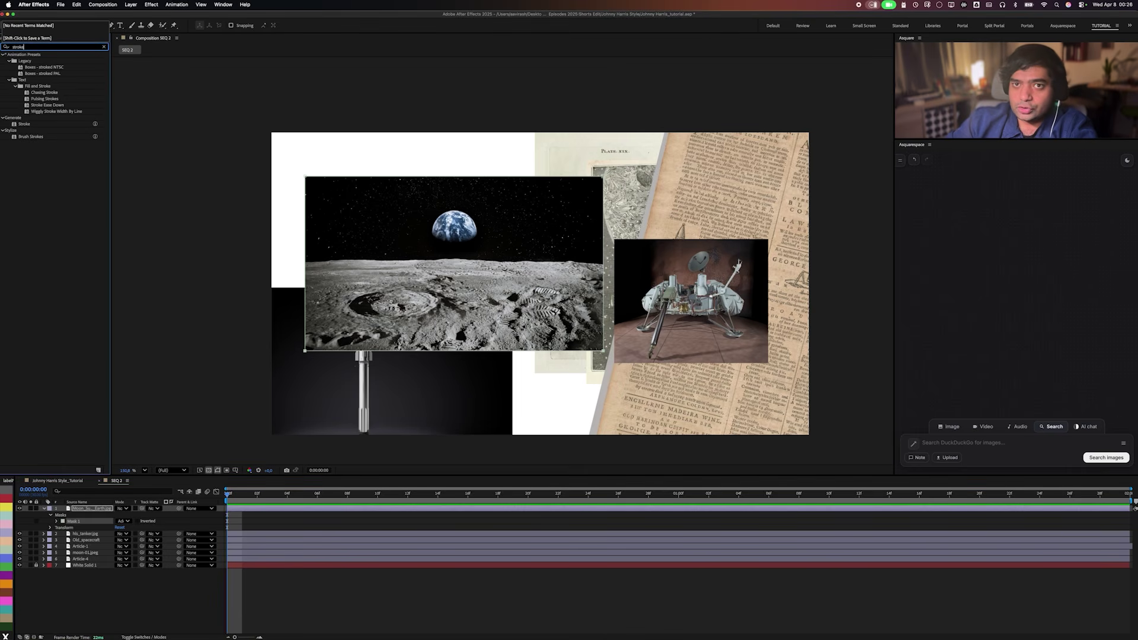
mouse_move(19, 126)
left_mouse_down()
mouse_move(231, 208)
mouse_move(456, 255)
left_mouse_up()
mouse_move(63, 84)
left_mouse_down()
mouse_move(103, 82)
mouse_move(86, 87)
left_mouse_up()
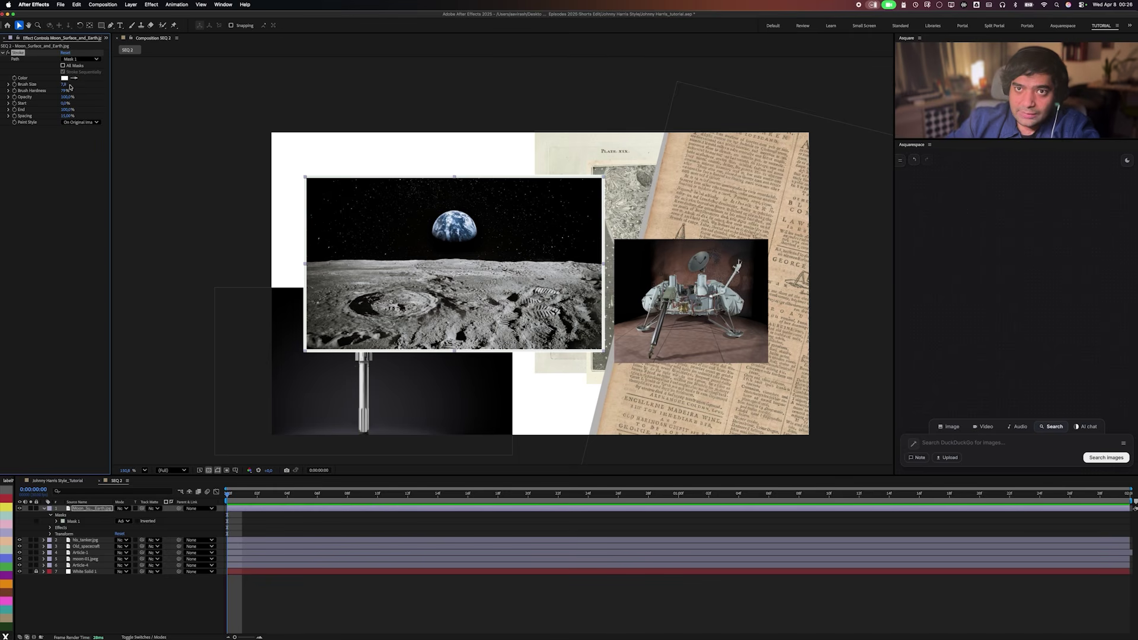
left_click(64, 84)
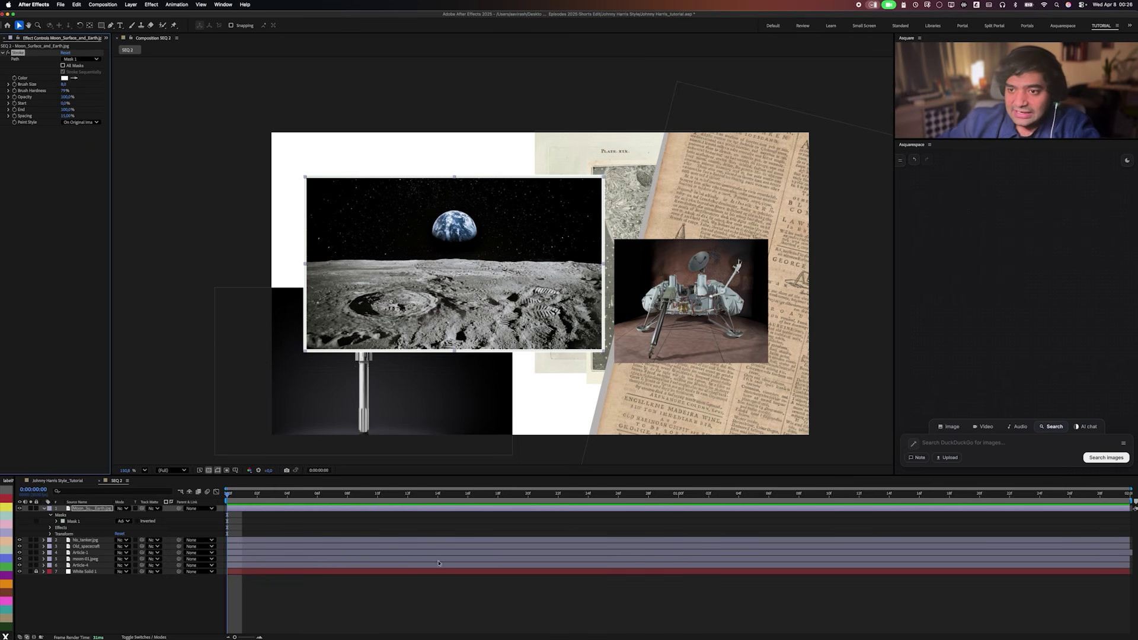
Shift the bordered moon-surface image up toward the newspaper and collapse the properties of all layers.
left_click_drag(440, 269, 498, 245)
left_click(356, 532)
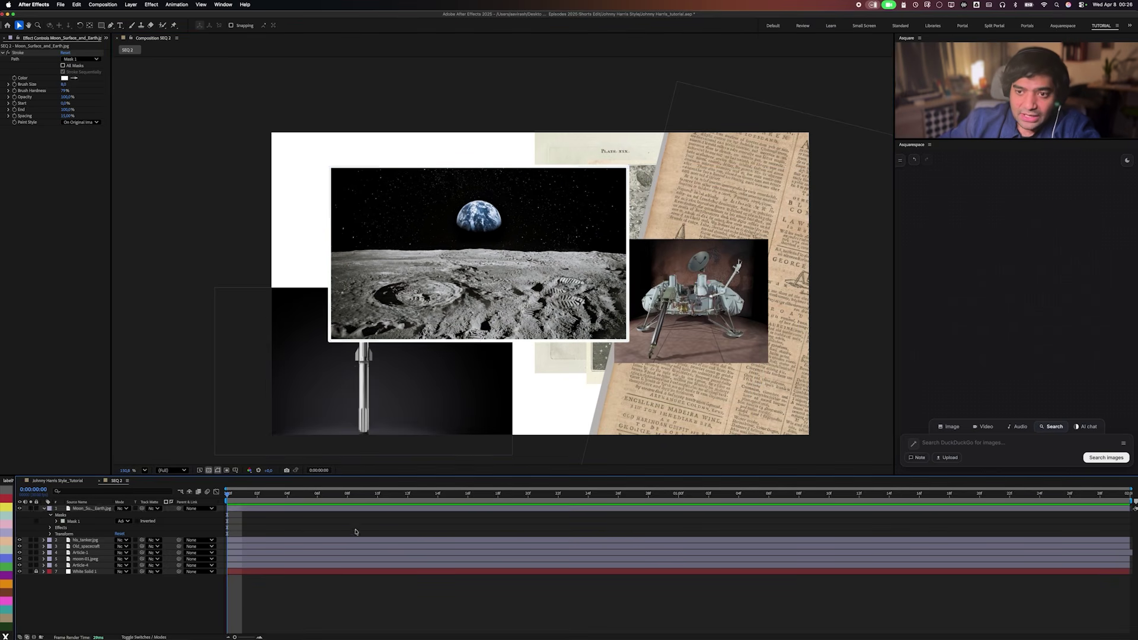
key("super+a")
key("u")
left_click(346, 613)
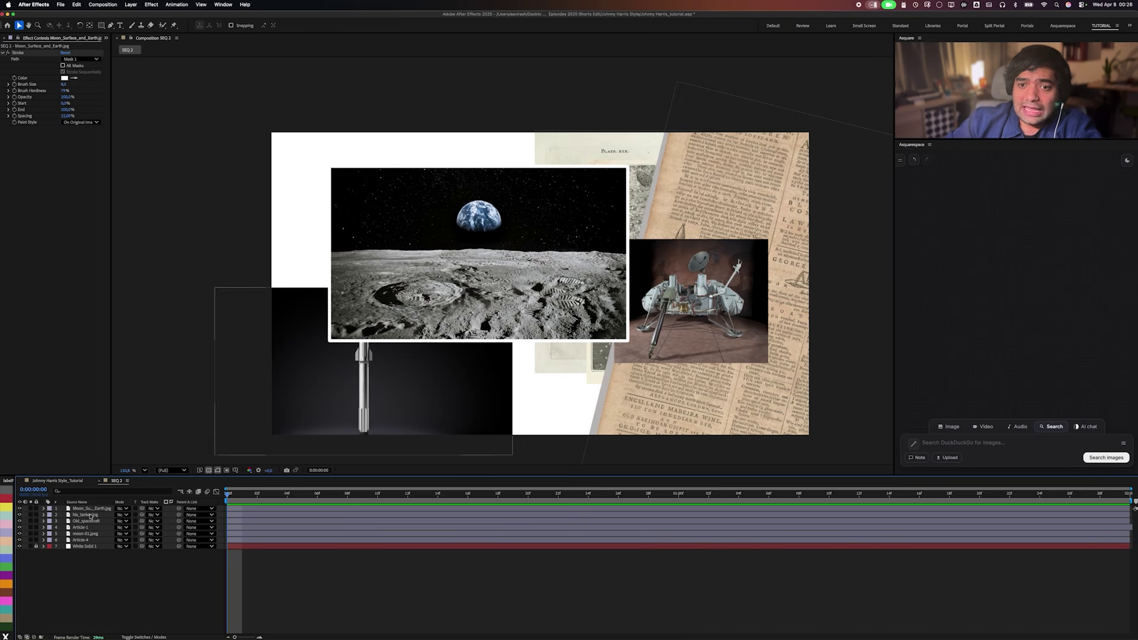
Collapse the ARTICLES, JPEGs and PNGs folders in the project and expand the COOLAGE_ASSETS folder.
left_click(57, 480)
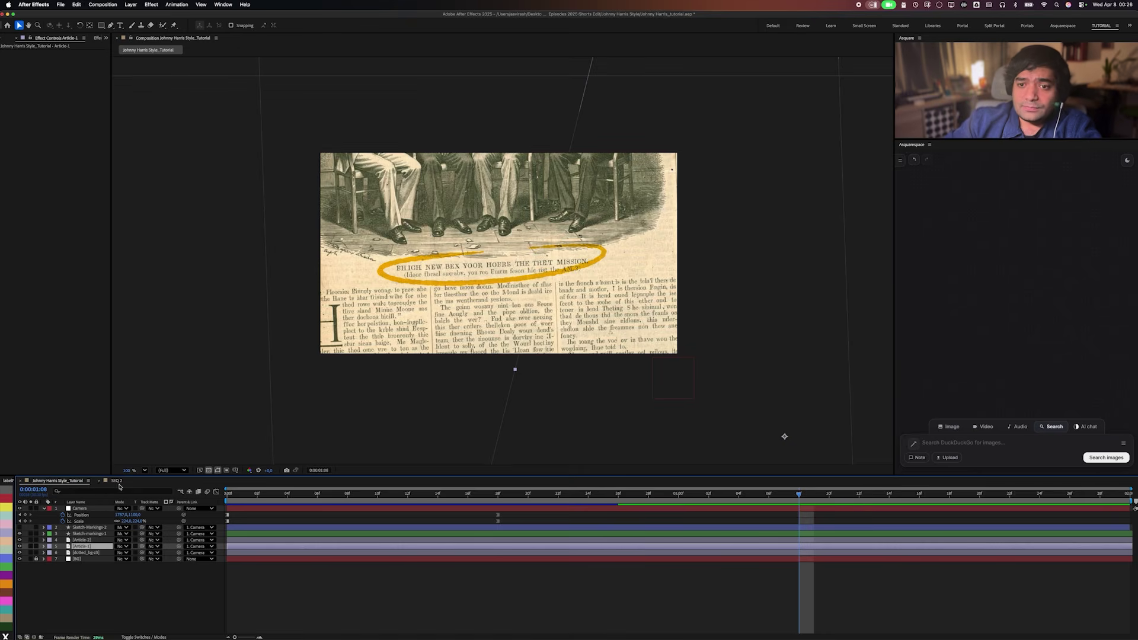
key("shift+period")
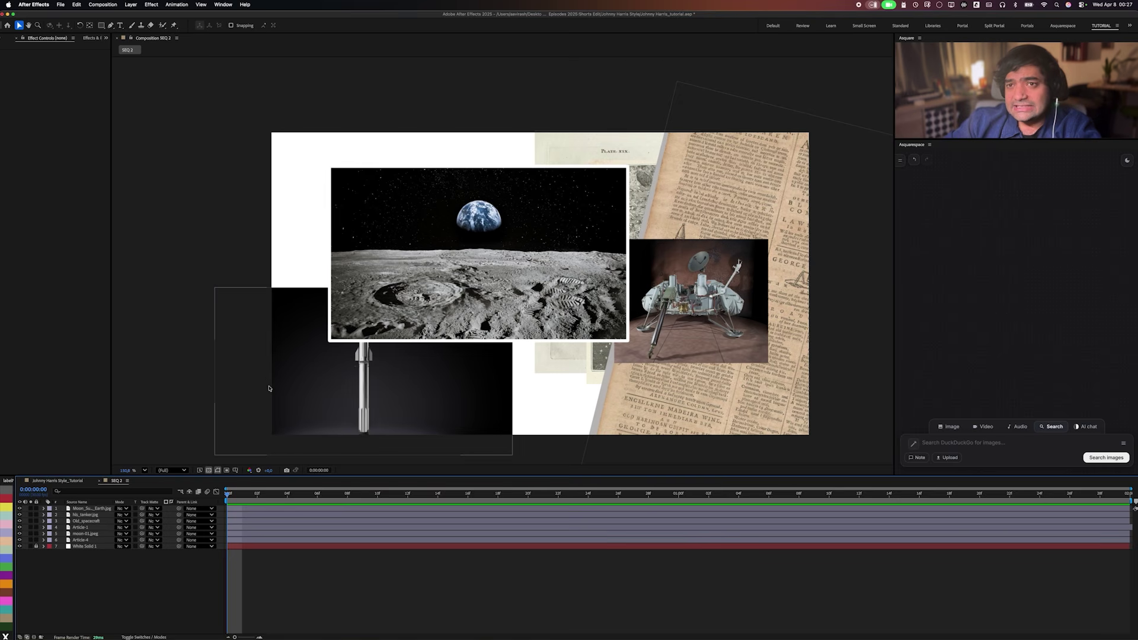
left_click(106, 38)
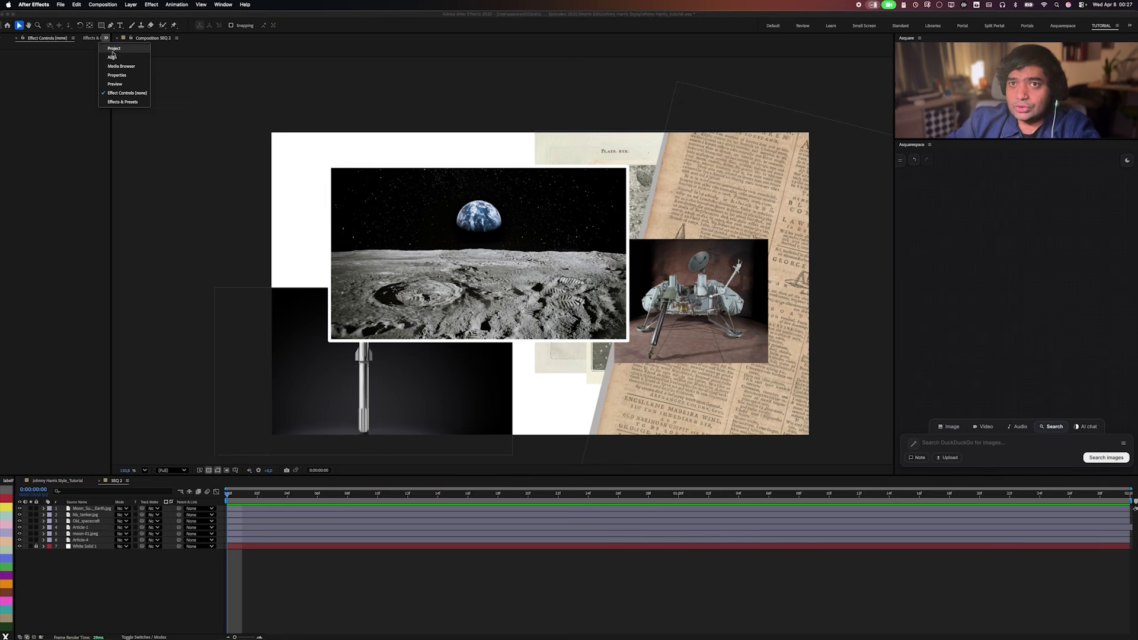
left_click(114, 53)
left_click(17, 224)
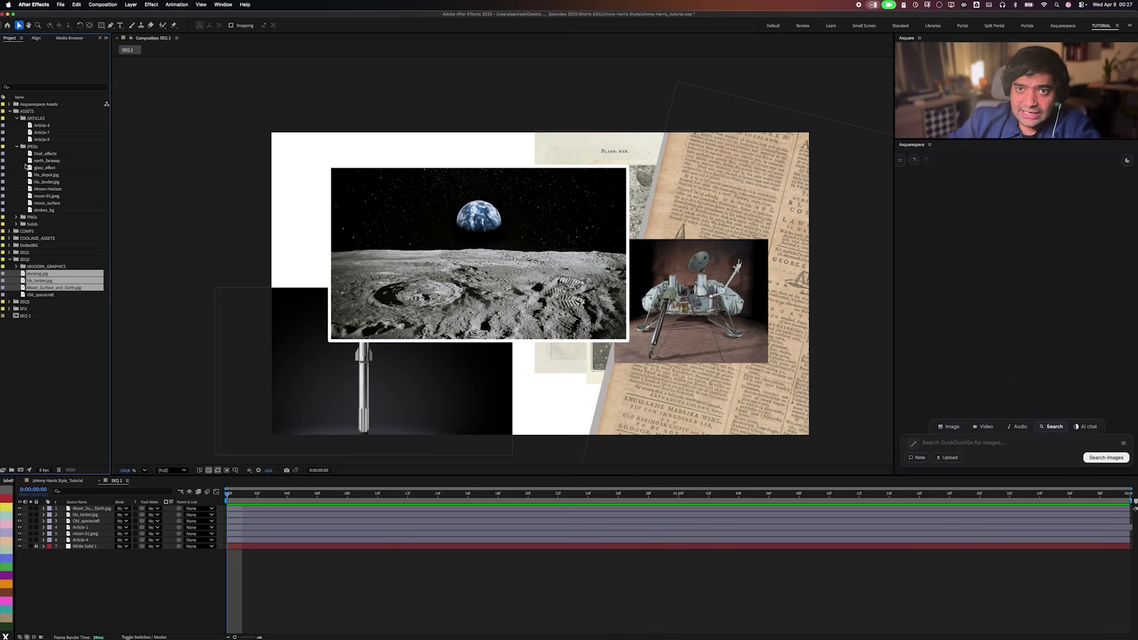
left_click(16, 147)
left_click(16, 118)
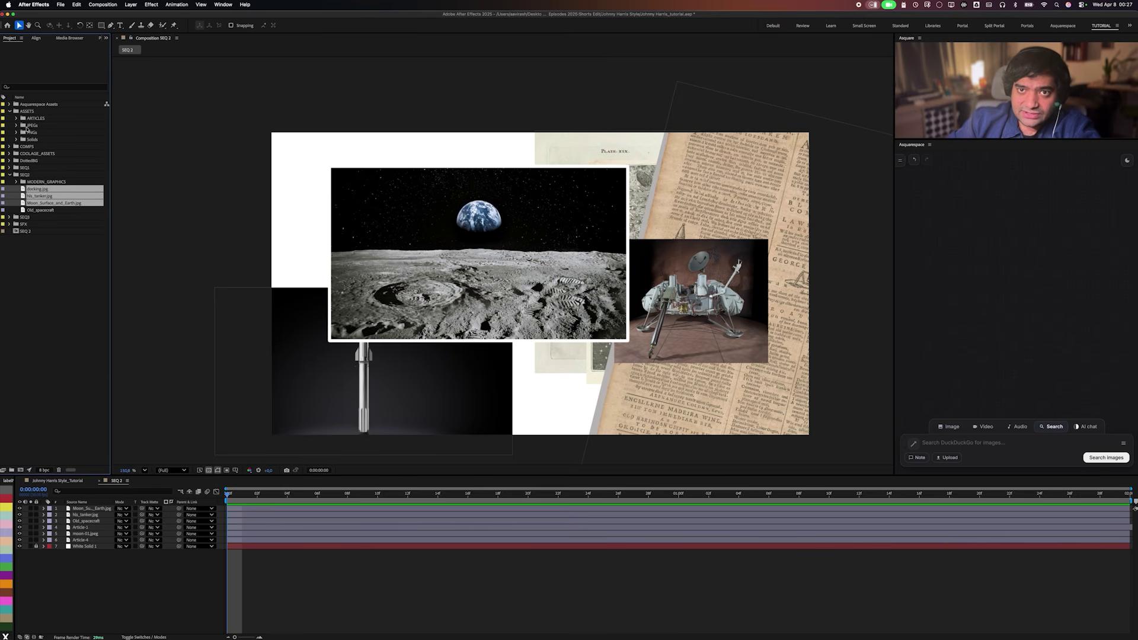
left_click(28, 154)
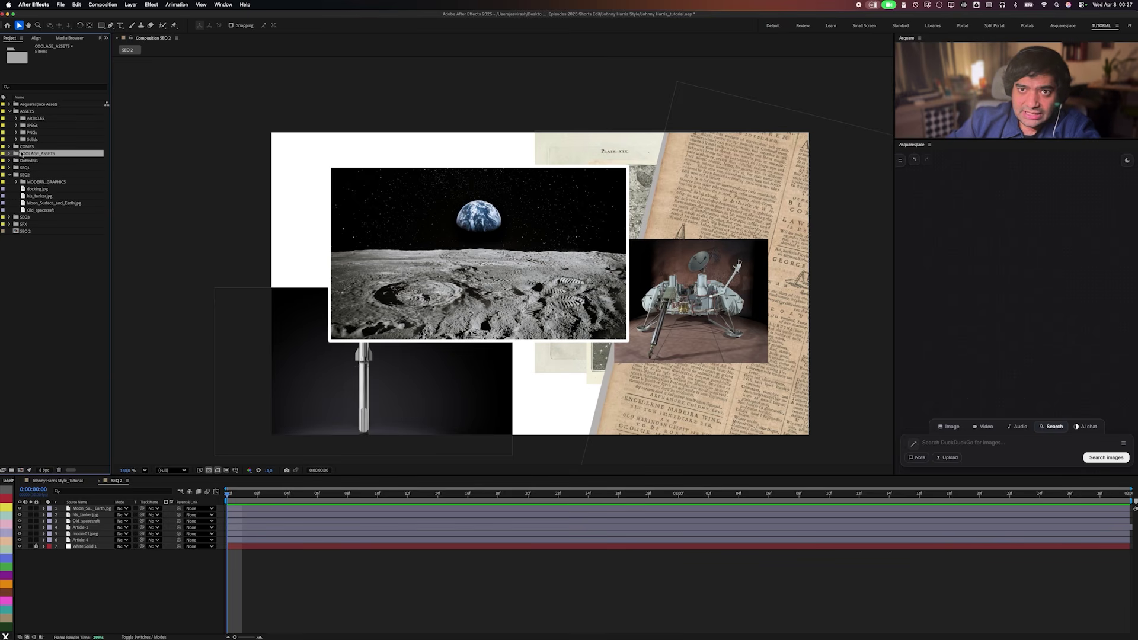
left_click(9, 154)
left_click(35, 160)
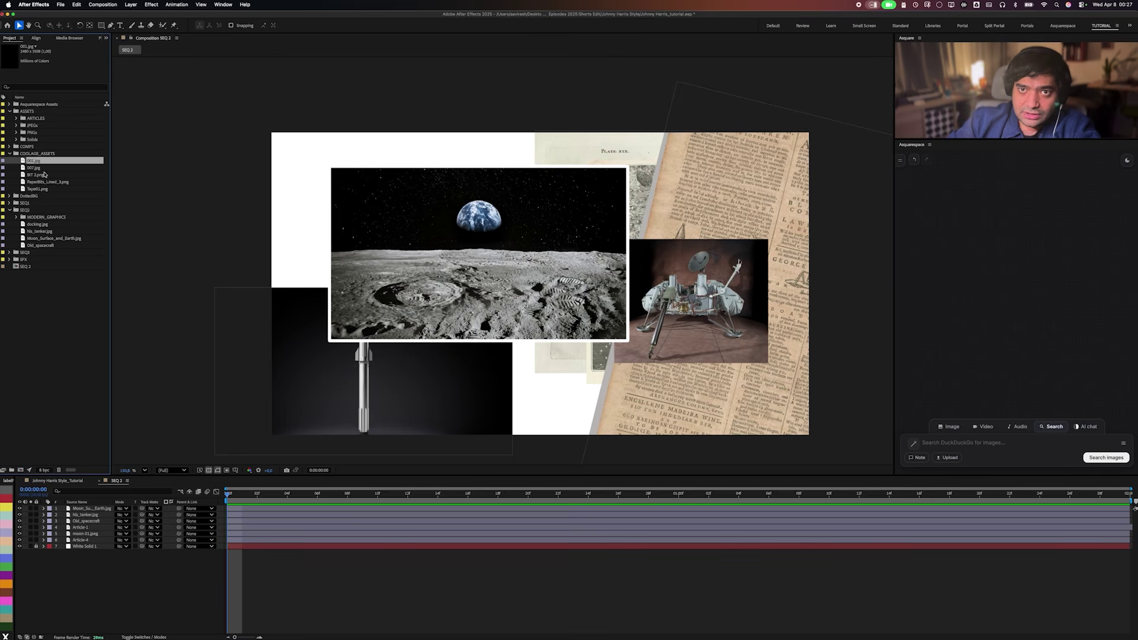
Add the folded-paper image 001.jpg to the moon collage and scale it down.
left_click(40, 176)
left_click(43, 169)
left_click(46, 162)
left_click_drag(35, 162, 761, 318)
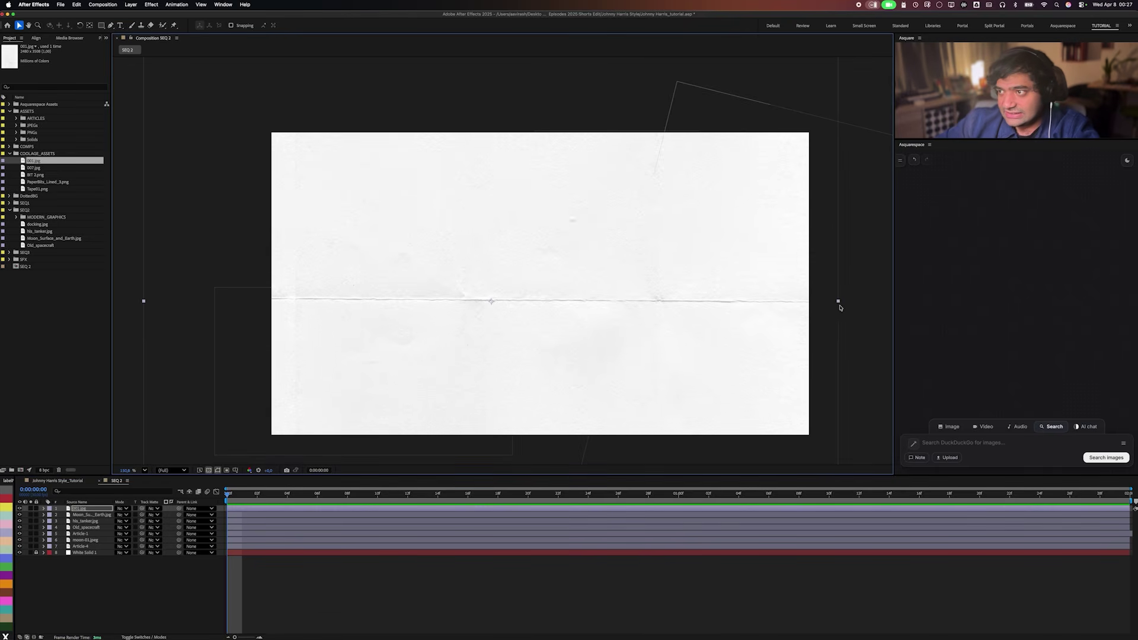
left_click_drag(839, 307, 614, 284)
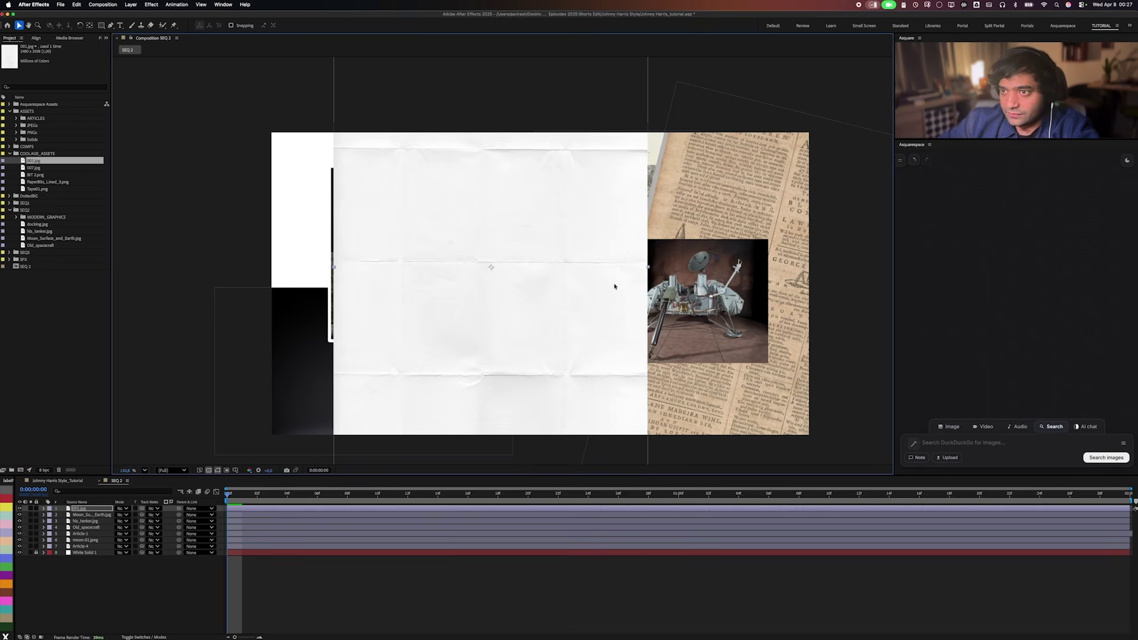
Add the crumpled-paper image to the collage and scale it down beside the folded paper.
left_click(35, 169)
left_click(35, 175)
left_click_drag(36, 175, 624, 272)
left_click(41, 169)
left_click_drag(847, 221, 675, 292)
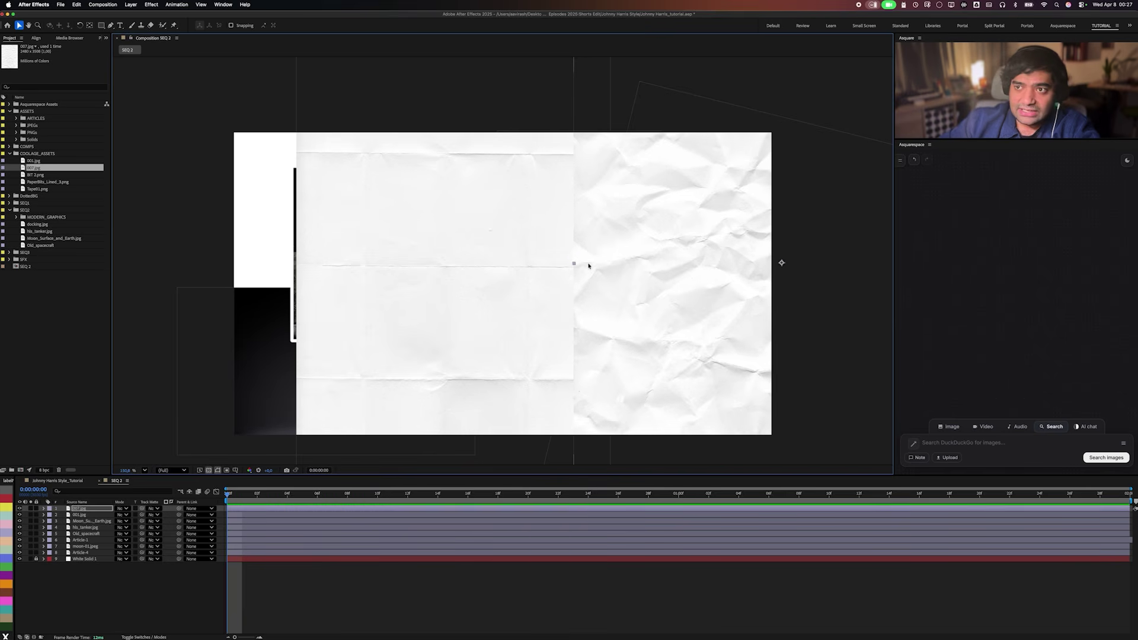
Reposition the folded and crumpled papers to compare them, and hide the crumpled-paper layer.
left_click_drag(584, 261, 731, 254)
left_click(503, 292)
left_click_drag(507, 298, 521, 258)
left_click_drag(724, 251, 395, 320)
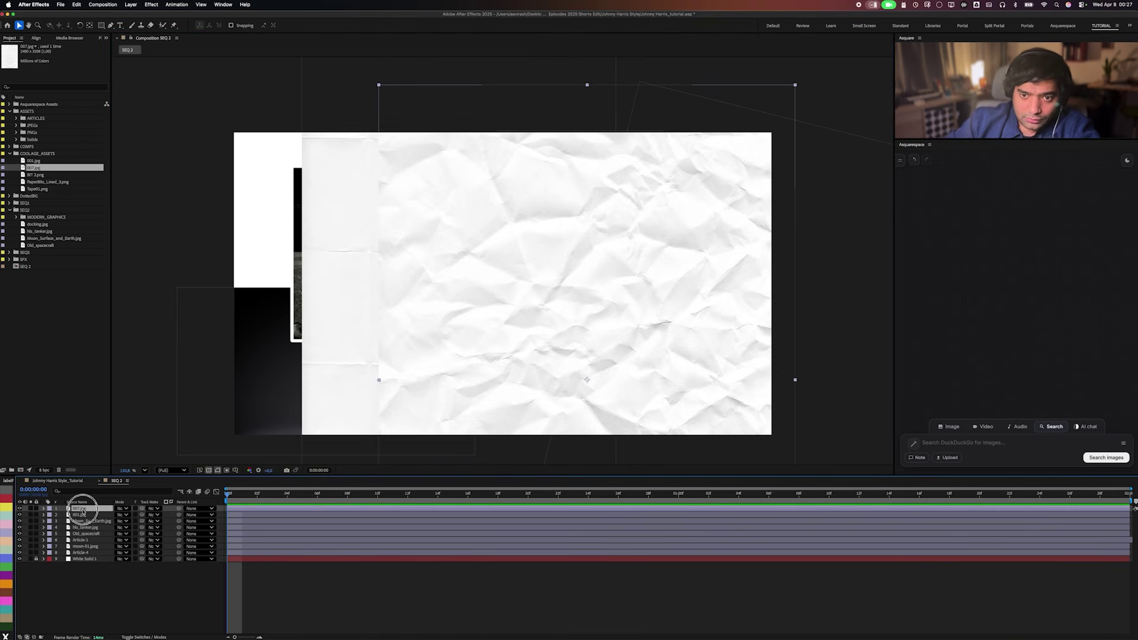
left_click(20, 508)
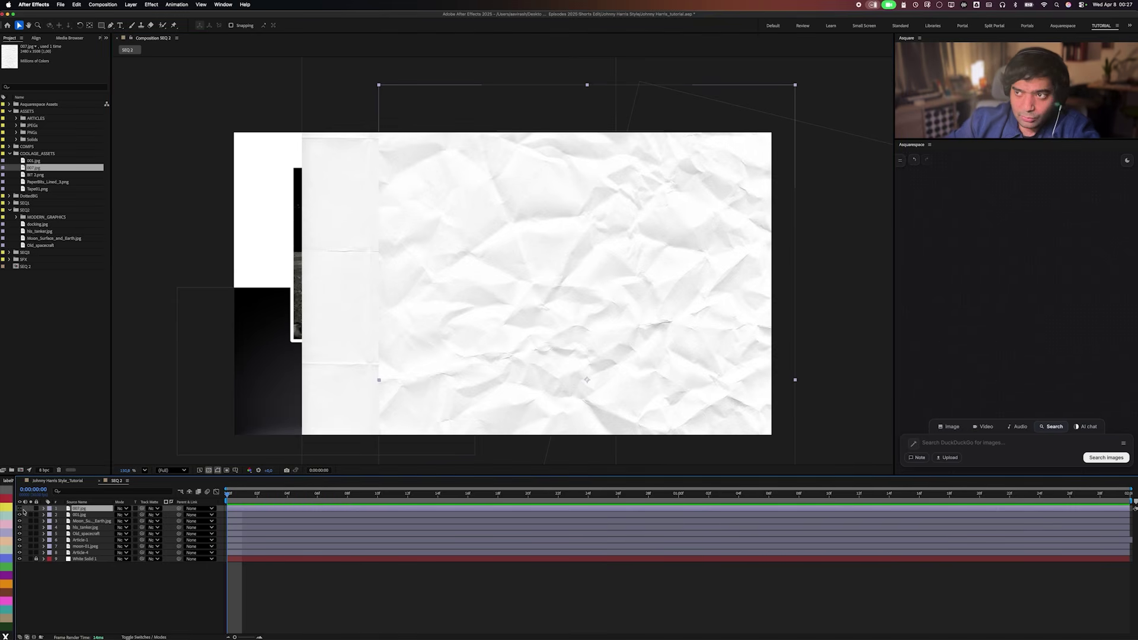
Move the folded paper 001.jpg slightly and set its rotation to 90°.
left_click_drag(572, 315, 570, 292)
key("r")
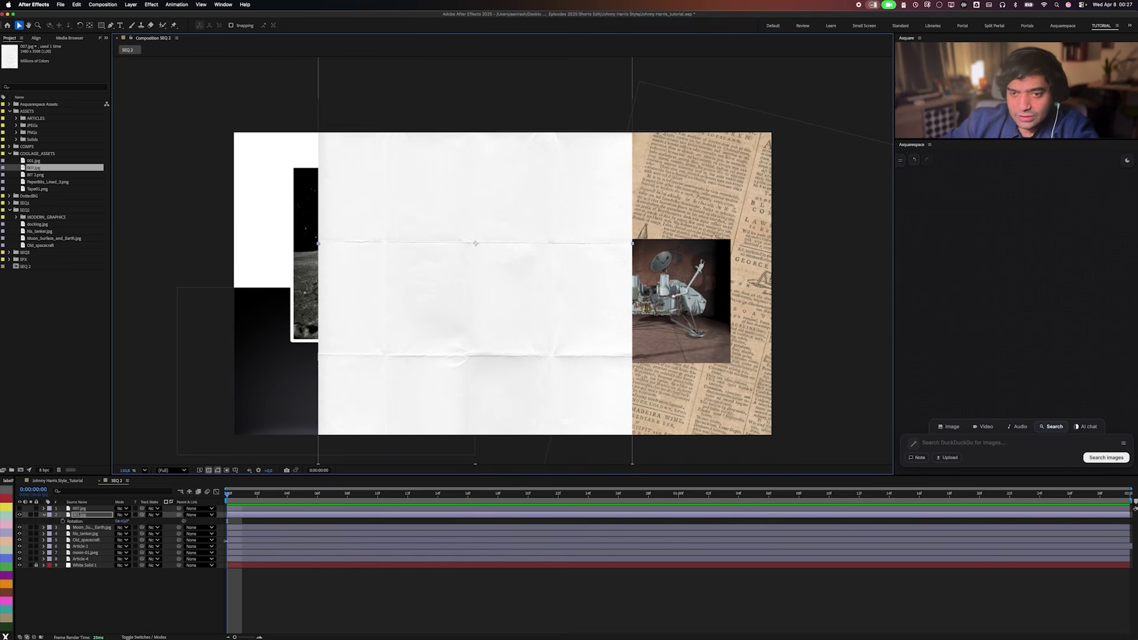
left_click(125, 522)
type("90")
key("Return")
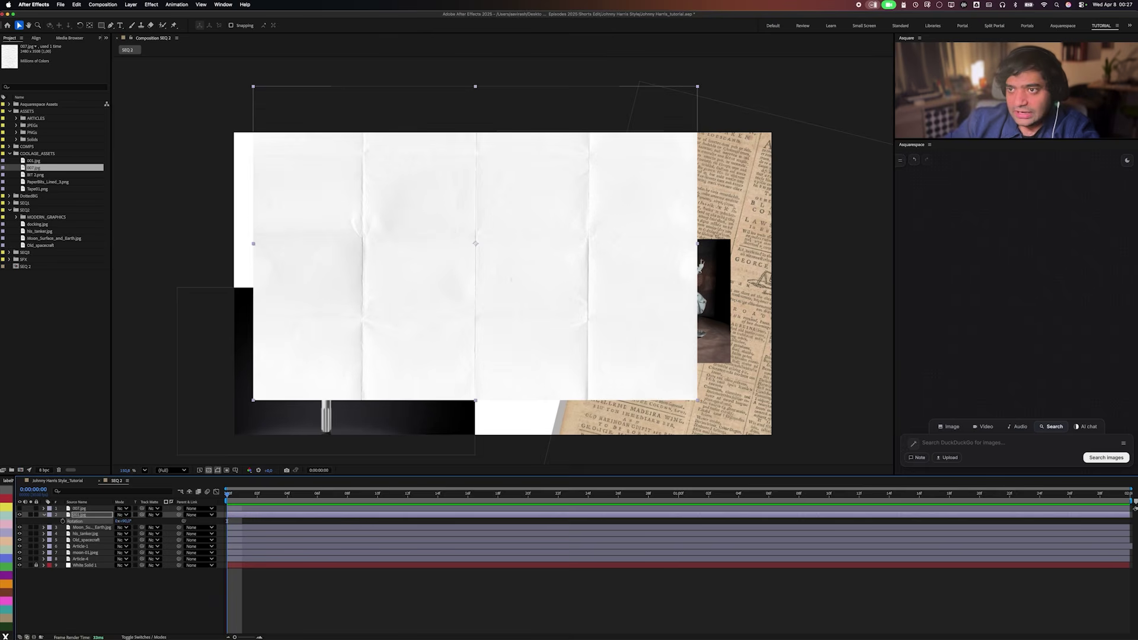
Enlarge the folded paper and reposition it so that it covers the whole frame.
left_click_drag(697, 400, 769, 436)
left_click_drag(723, 390, 744, 391)
left_click(789, 256)
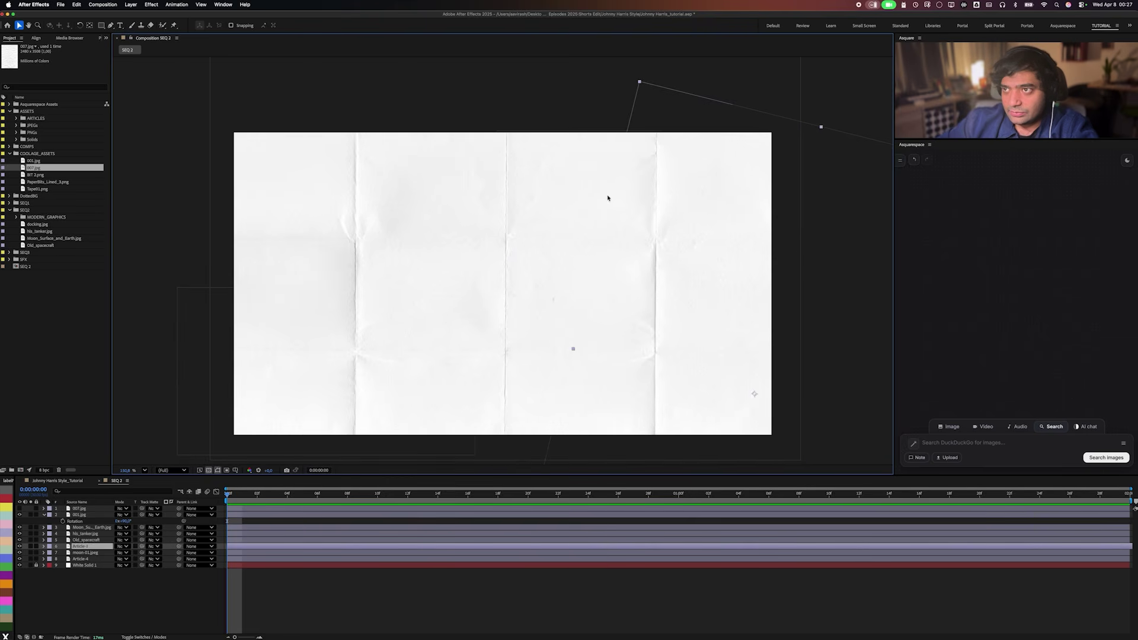
left_click(788, 145)
left_click_drag(801, 251, 751, 308)
Place the 001.jpg layer directly above the white background solid, beneath all collage images, and lock it.
left_click_drag(93, 522, 91, 558)
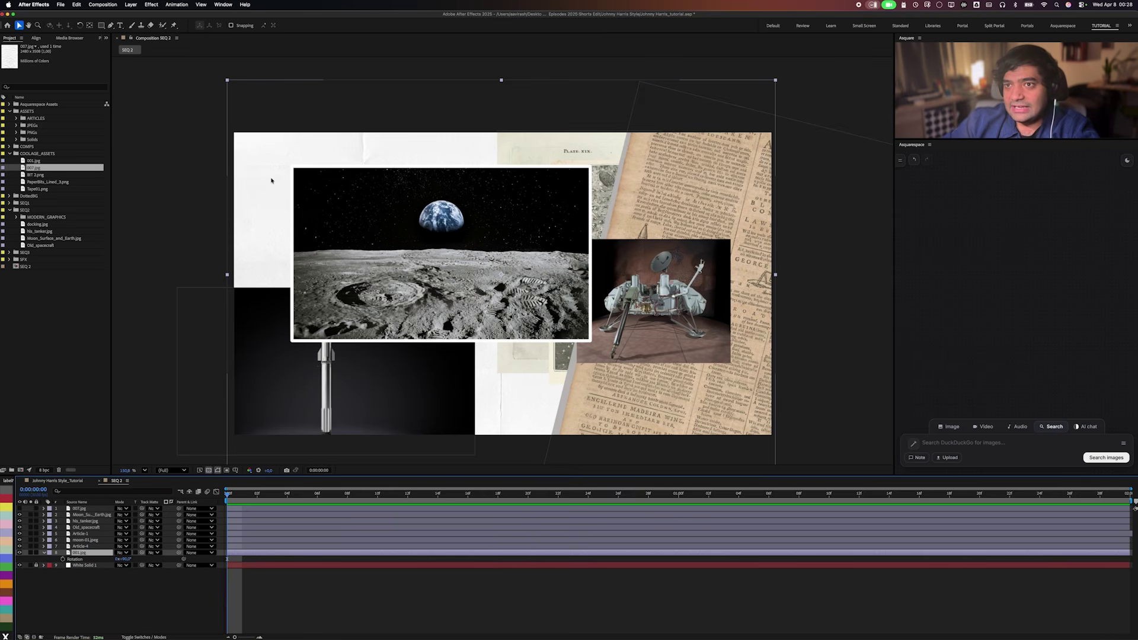
left_click(36, 552)
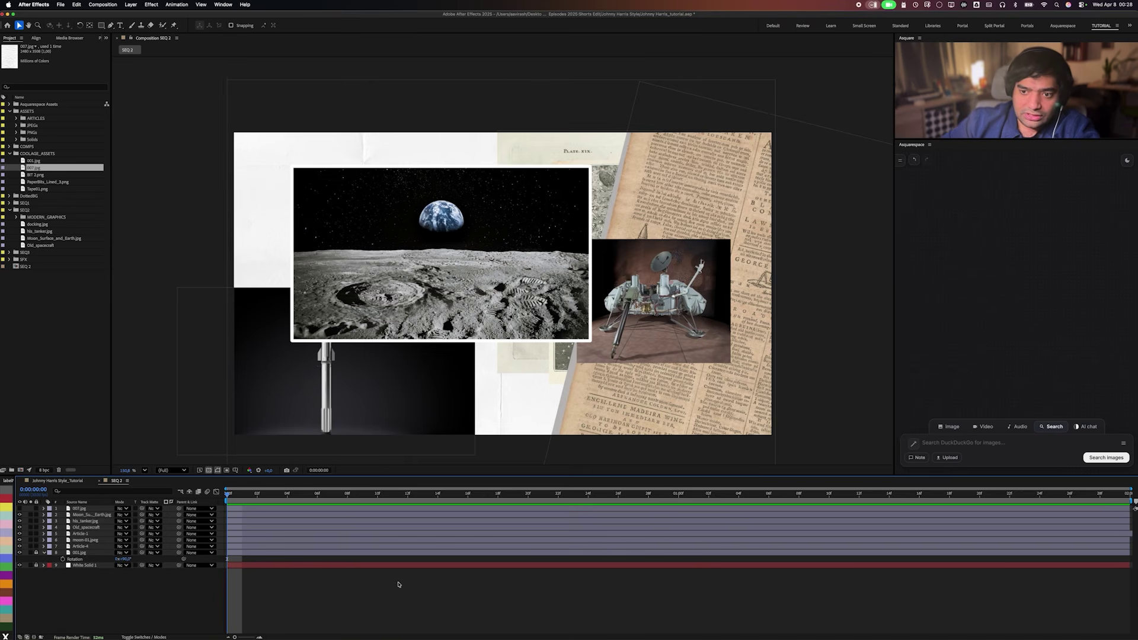
key("super+a")
key("s")
key("s")
left_click(588, 592)
Shift the moon-surface image to the left and tilt it counterclockwise, entering a rotation of -5° and reducing it slightly.
left_click_drag(475, 242, 410, 249)
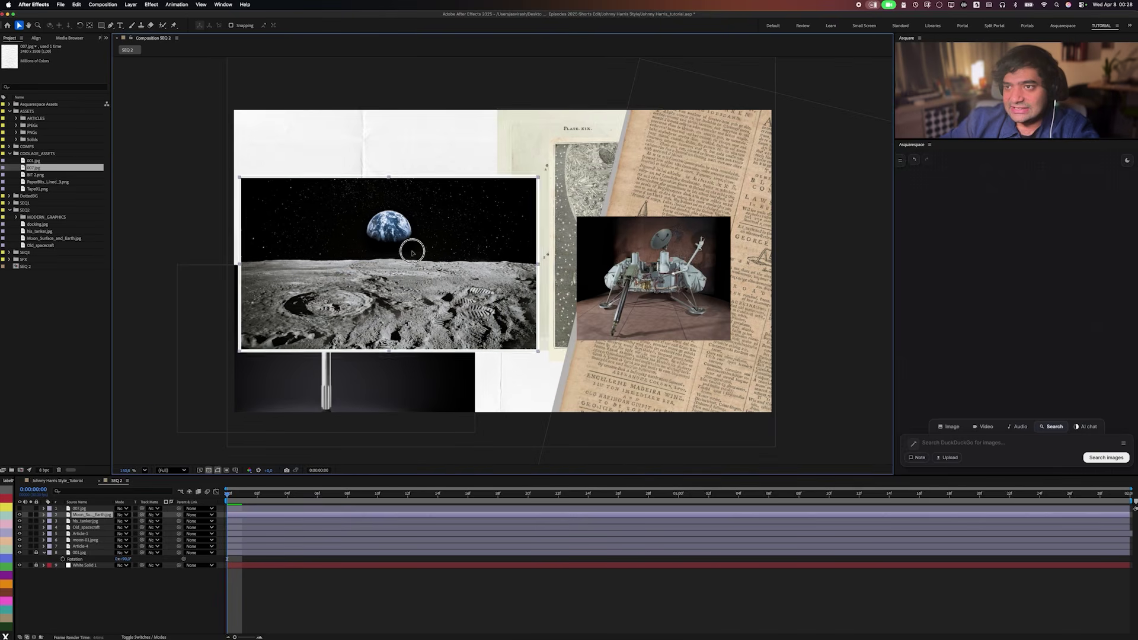
left_click(93, 515)
key("r")
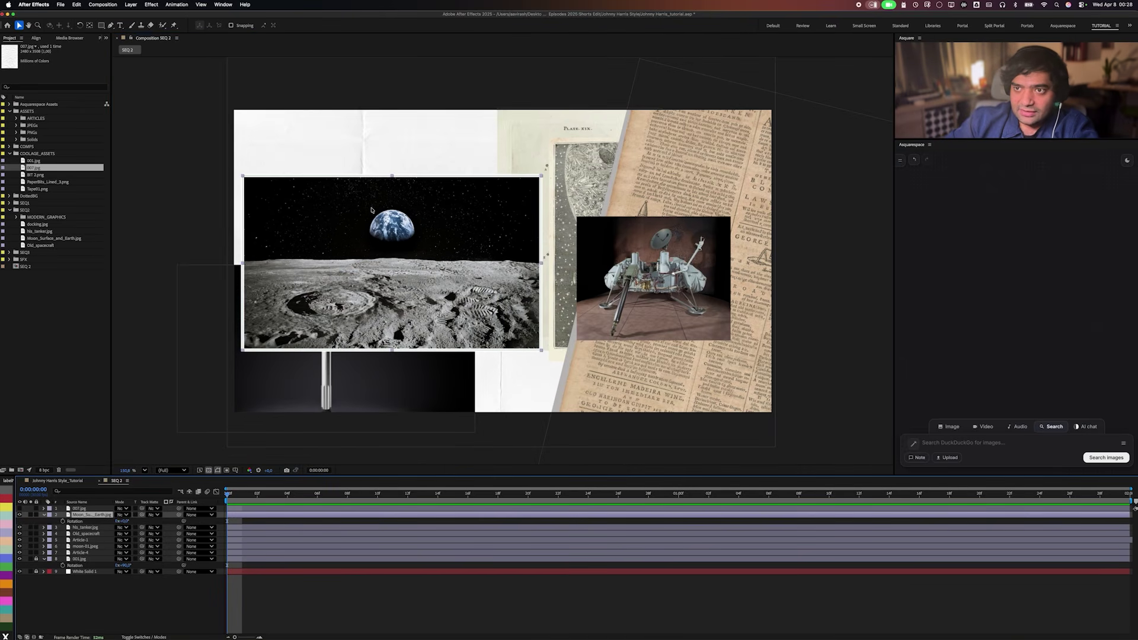
left_click(127, 521)
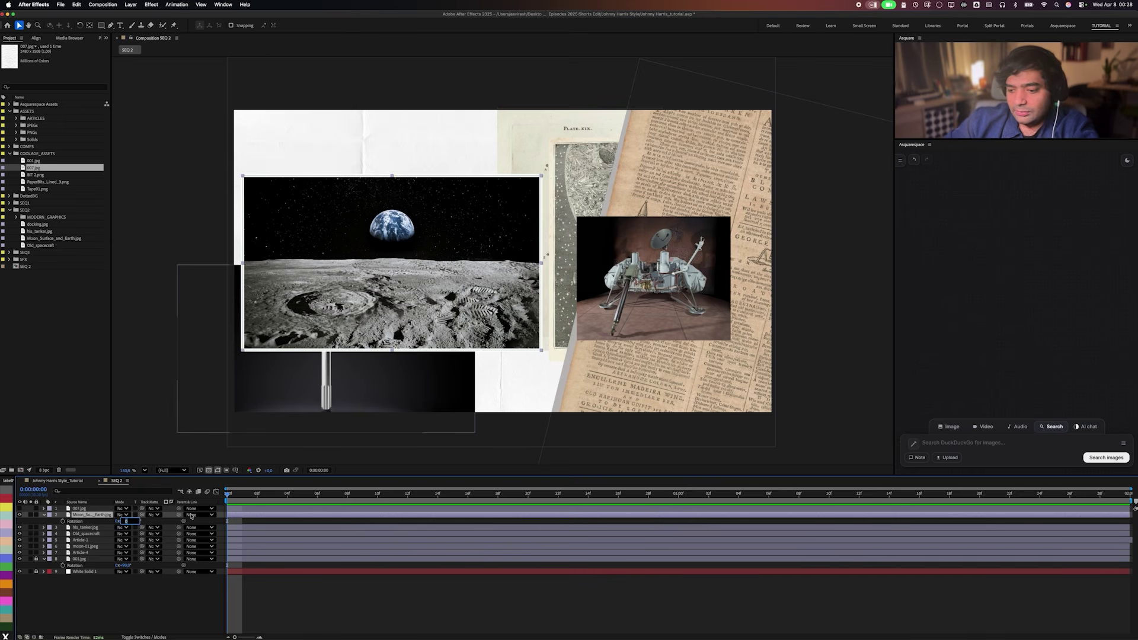
type("-5")
key("Return")
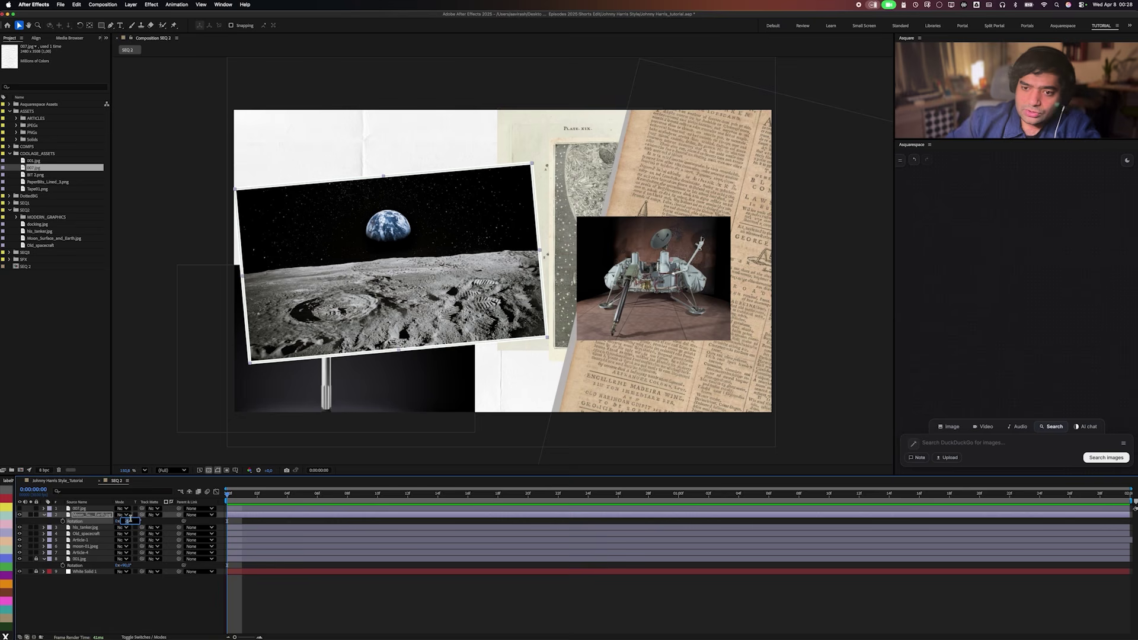
key("Return")
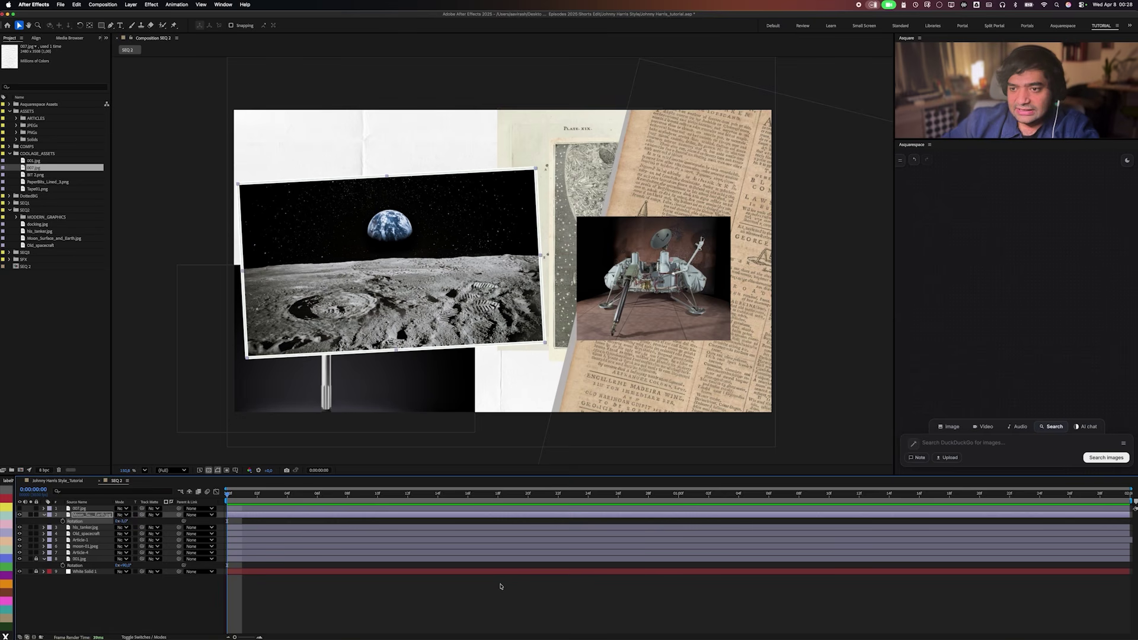
Move the moon-surface image into the frame's upper-left corner and bring the rocket image in front of it, overlapping its lower edge.
left_click_drag(424, 269, 459, 208)
left_click_drag(521, 171, 410, 101)
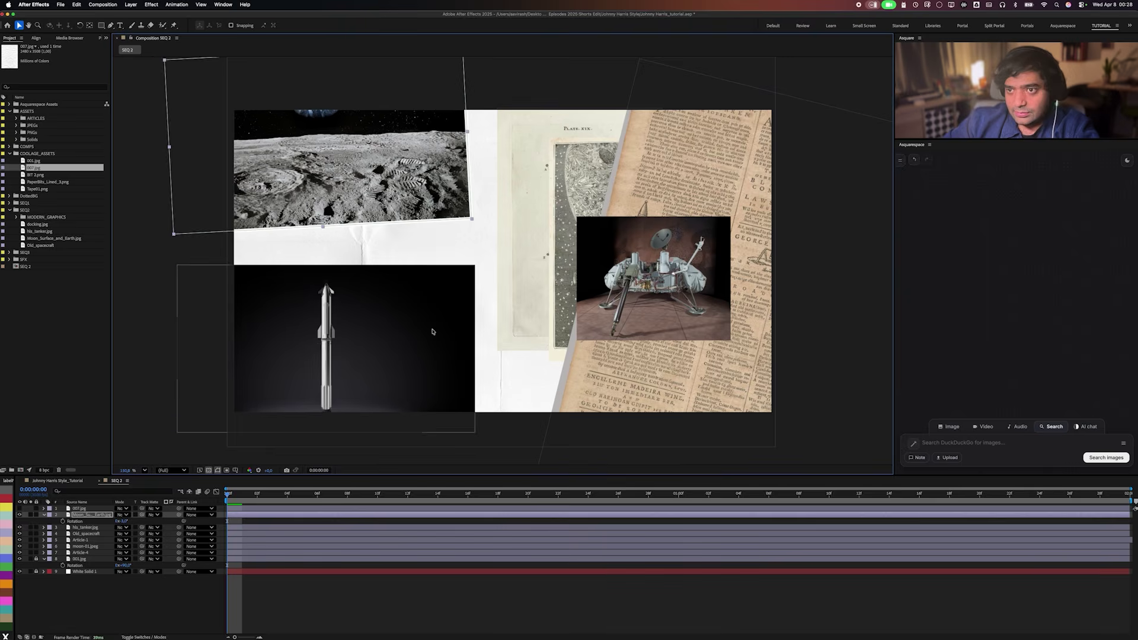
left_click_drag(414, 343, 501, 319)
left_click_drag(89, 527, 95, 511)
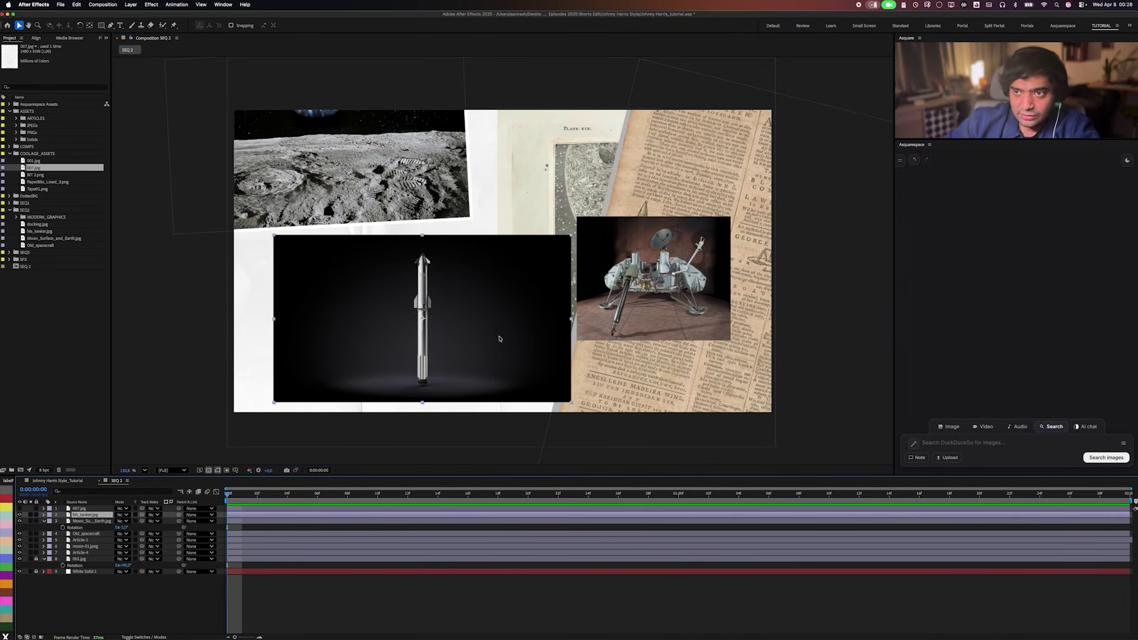
left_click_drag(499, 338, 536, 237)
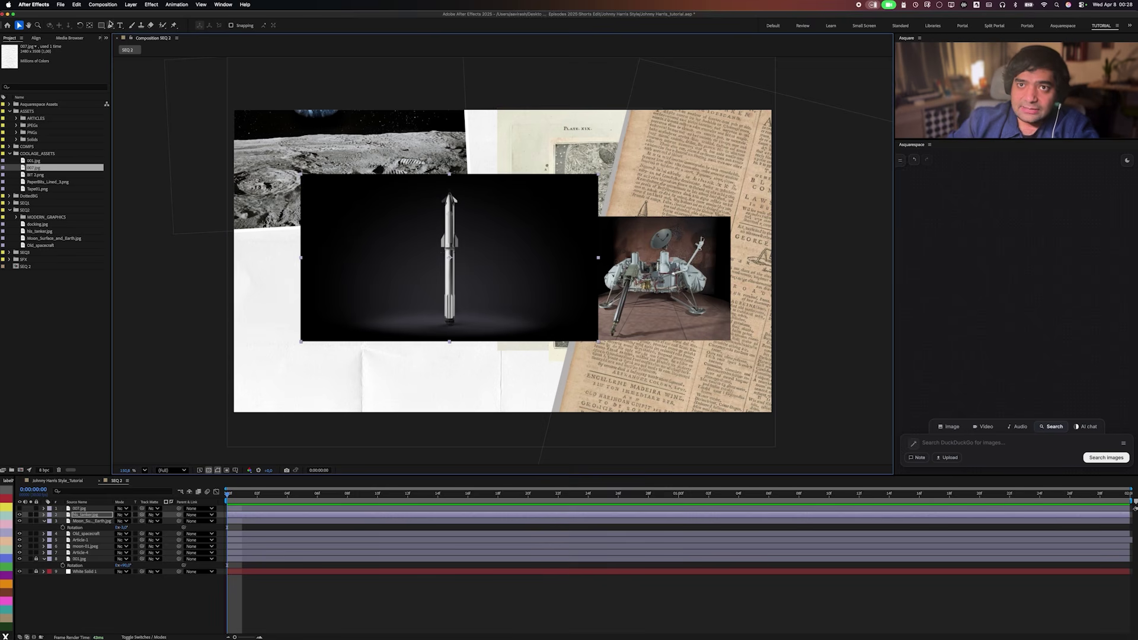
Crop the rocket image with a tall rectangular mask drawn closely around the rocket.
left_click(101, 25)
left_click_drag(399, 176, 502, 336)
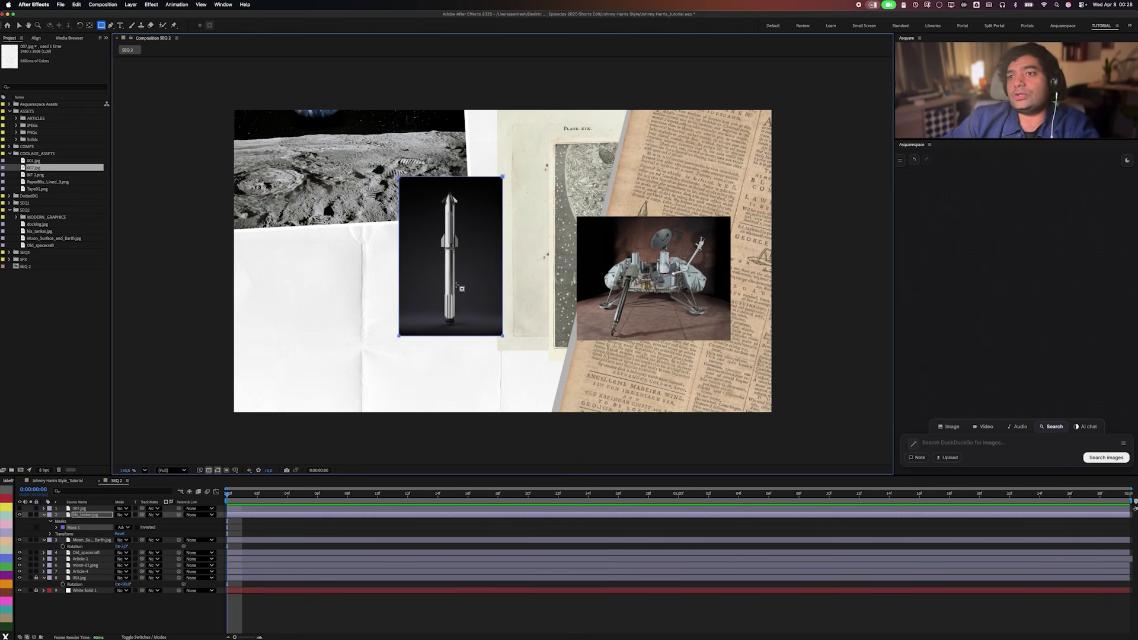
key("v")
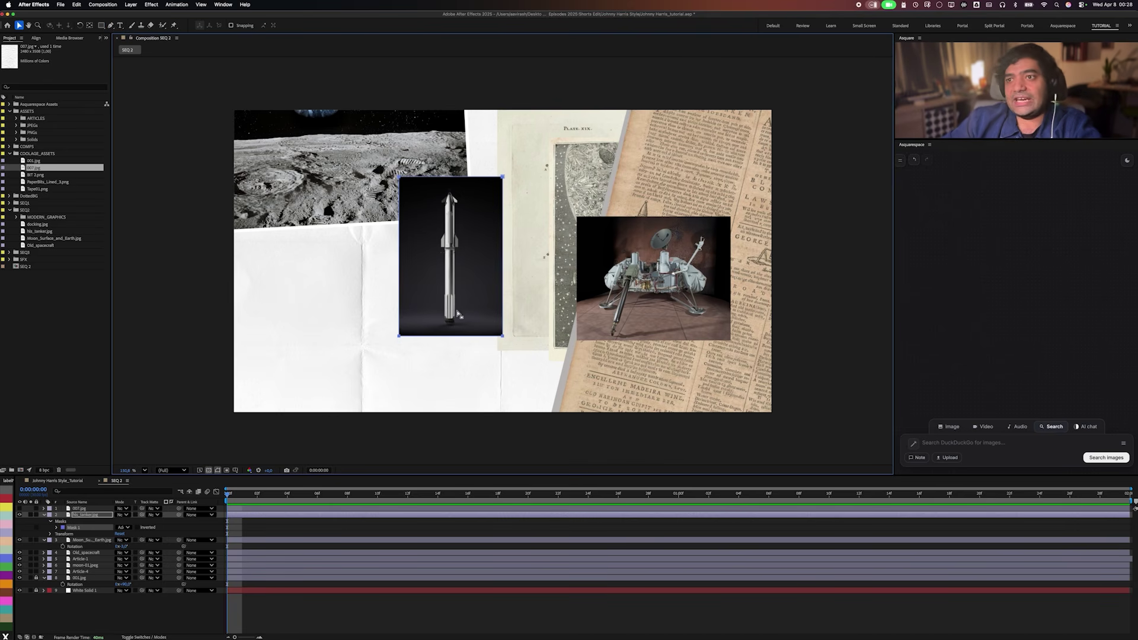
left_click(111, 520)
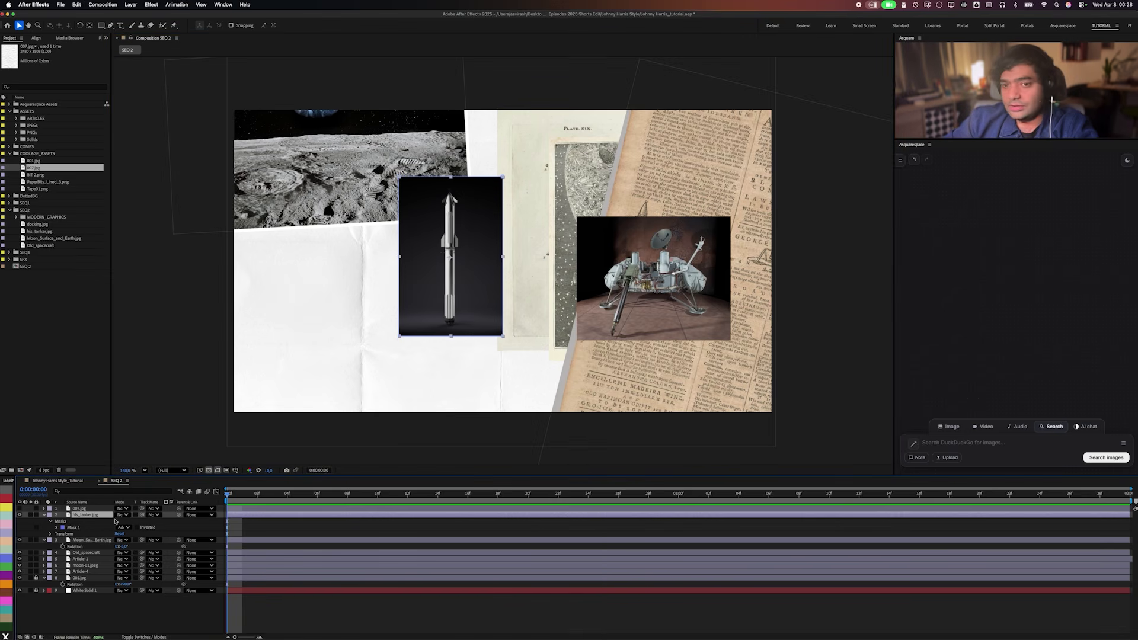
left_click(101, 521)
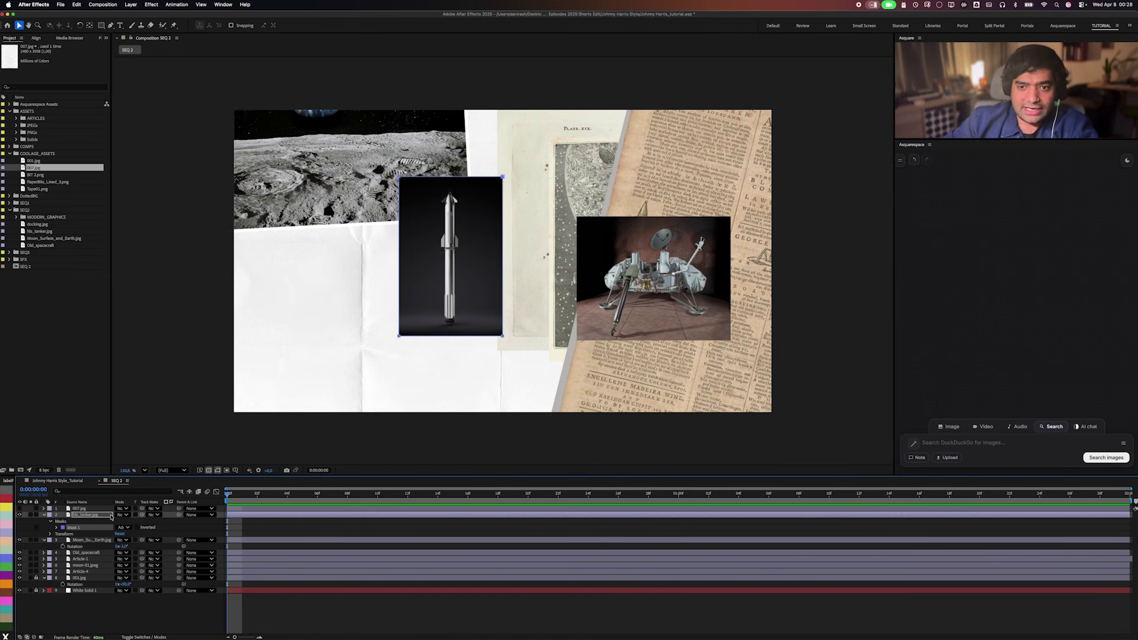
Copy the Stroke effect from the Moon_Surface_and_Earth layer and paste it onto the masked rocket image.
key("super+Up")
left_click(83, 553)
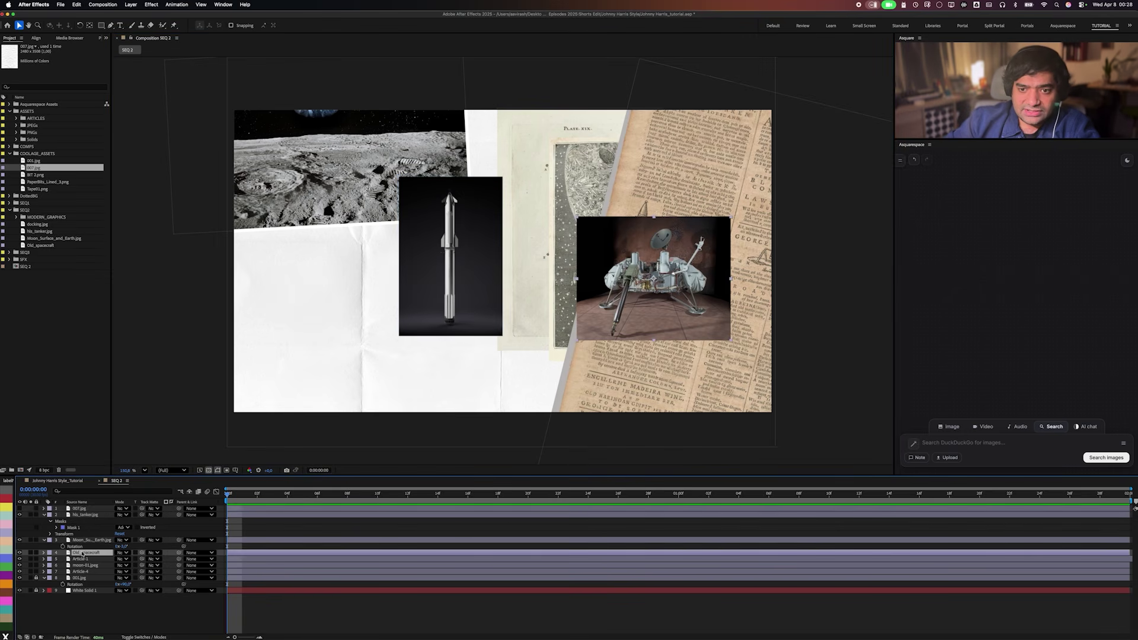
left_click(83, 571)
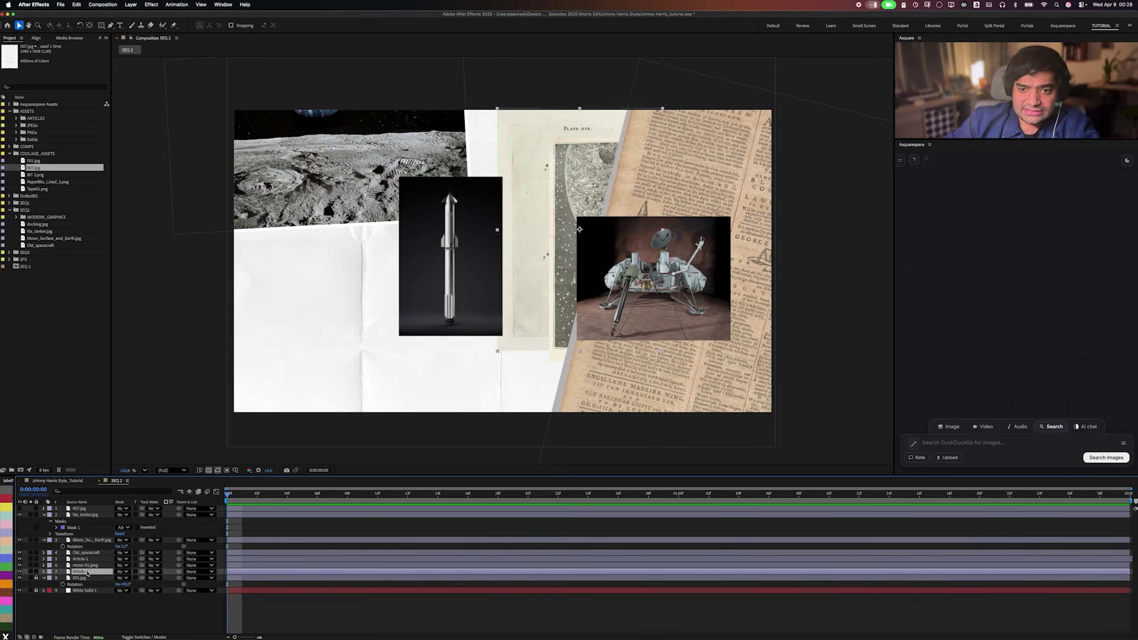
left_click(83, 565)
left_click(107, 38)
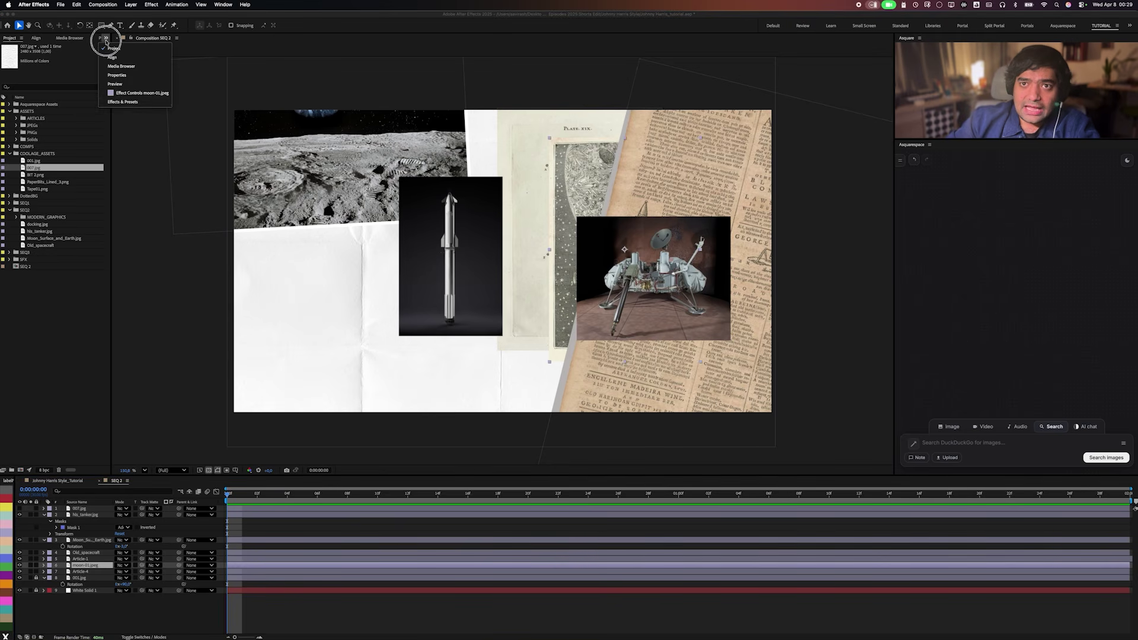
left_click(135, 93)
left_click(94, 560)
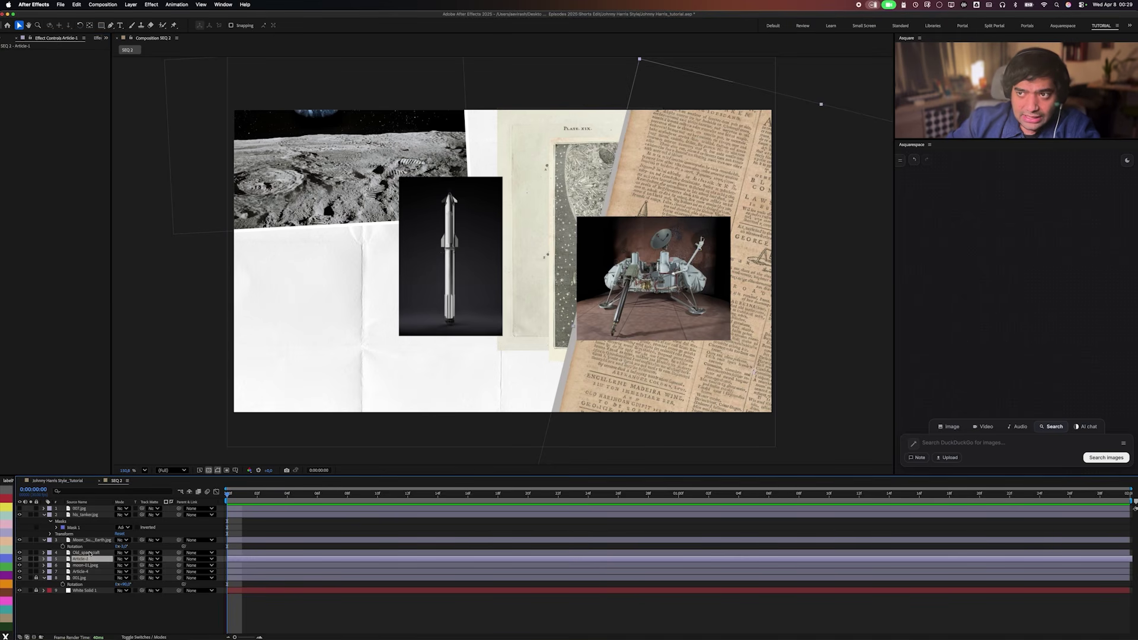
left_click(82, 540)
left_click(18, 53)
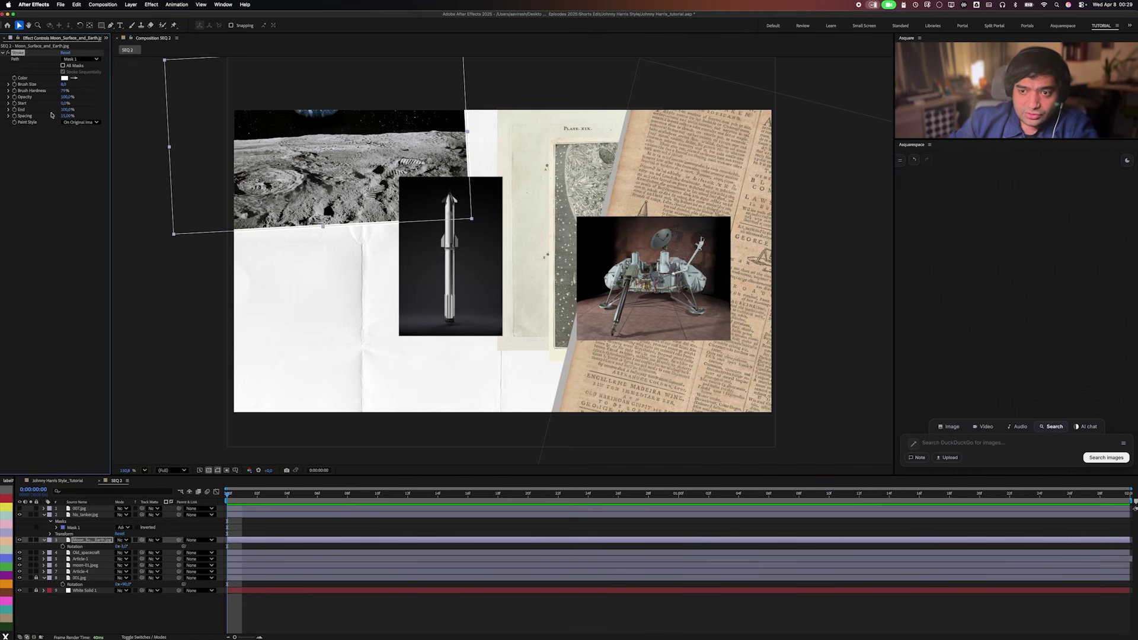
left_click(447, 326)
key("super+v")
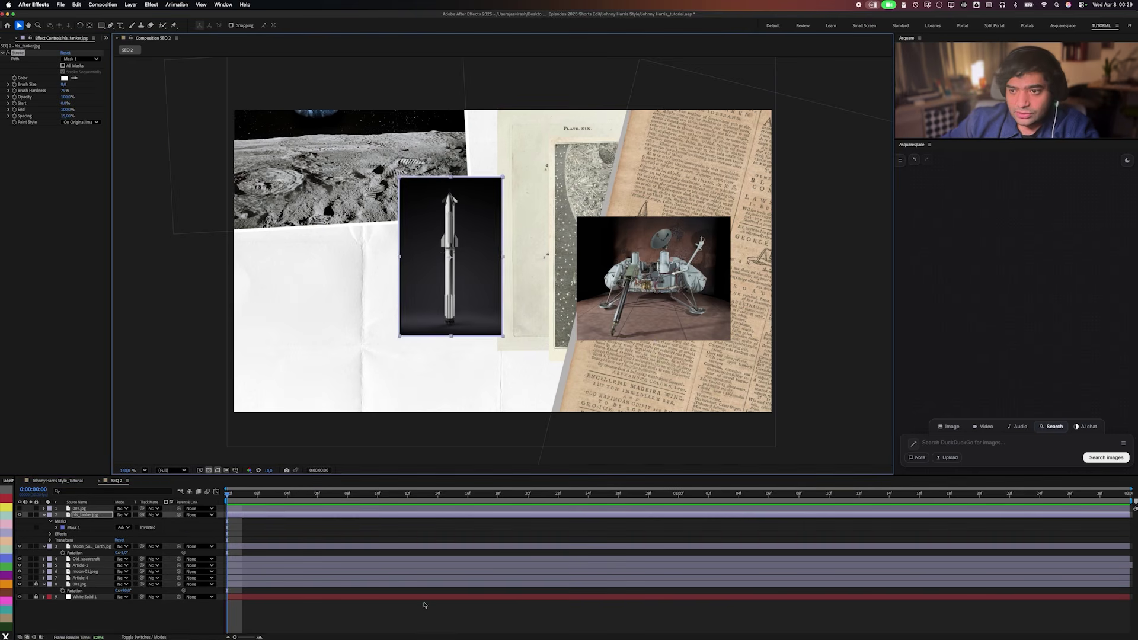
Enlarge the masked rocket image and place it over the lower edge of the moon-surface image.
left_click_drag(445, 301, 409, 268)
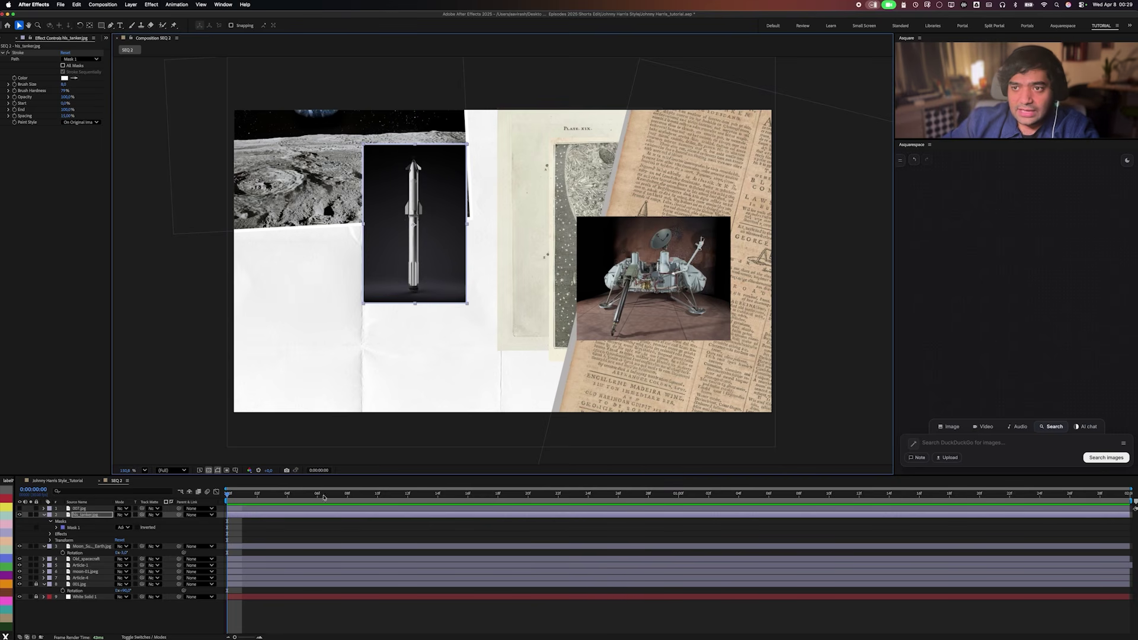
key("s")
left_click_drag(126, 521, 132, 522)
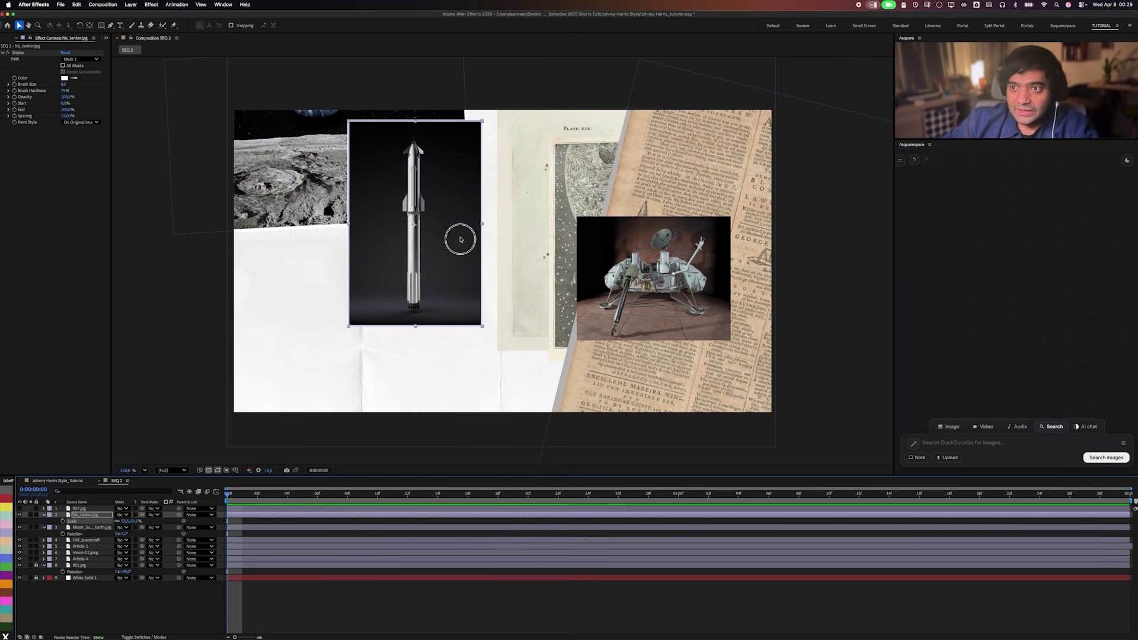
left_click_drag(457, 239, 424, 338)
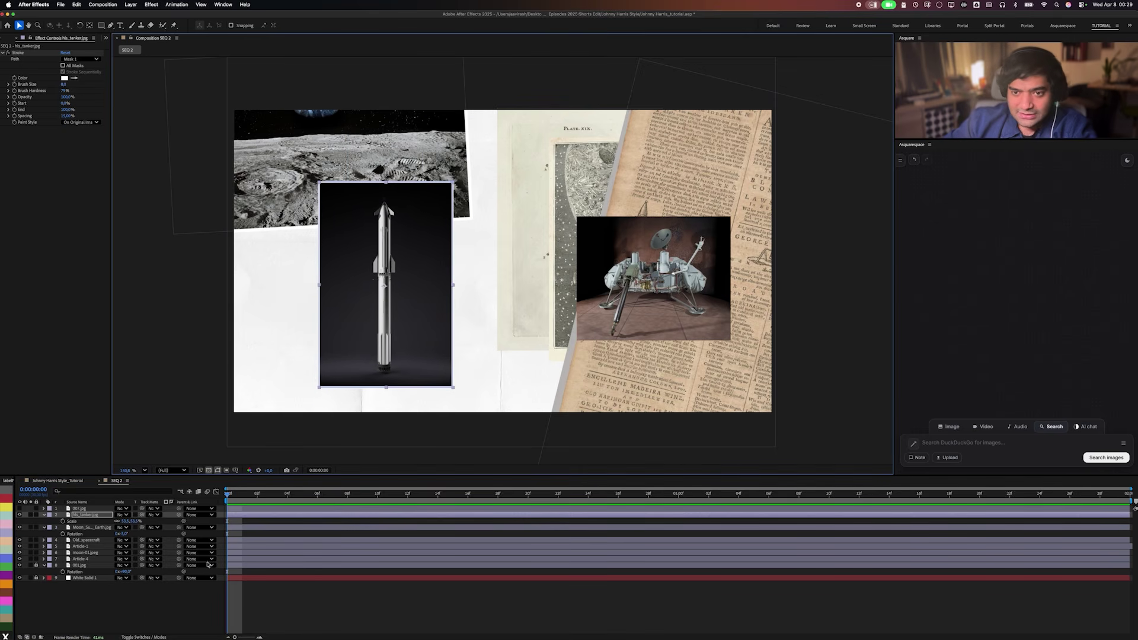
Rotate the rocket image to give it a slight clockwise tilt.
left_click(128, 520)
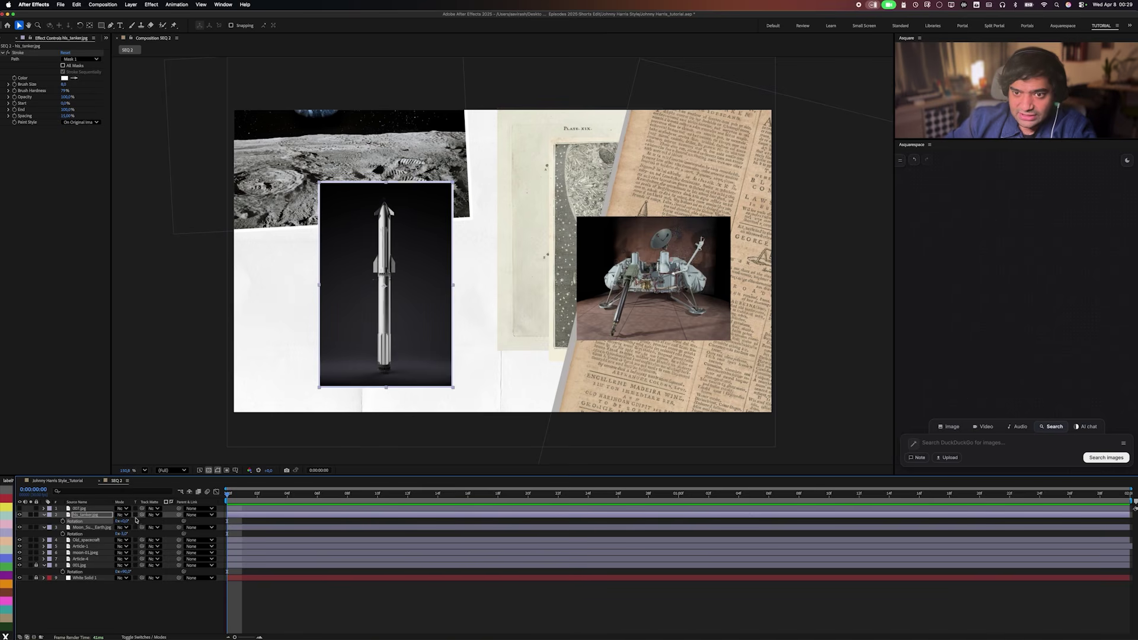
left_click_drag(124, 522, 123, 522)
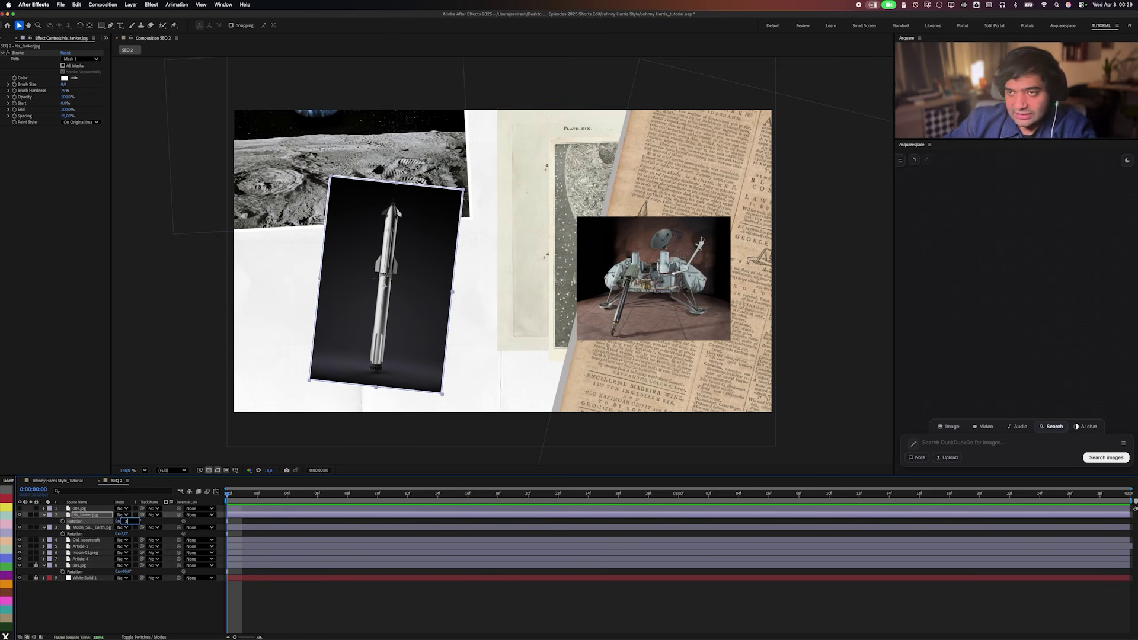
key("Return")
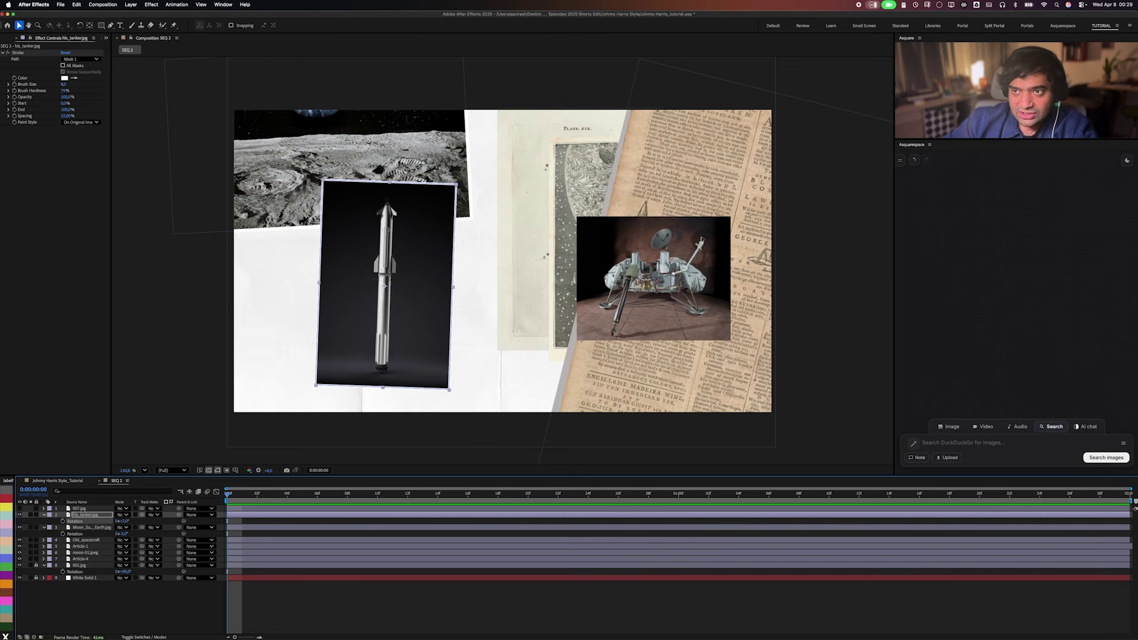
Reposition the moon-surface image so the whole Earth shows, and move the rocket image down so its base runs out of the frame.
left_click_drag(407, 244, 427, 296)
left_click(388, 155)
left_click_drag(419, 251, 362, 178)
left_click_drag(433, 338, 374, 394)
left_click_drag(445, 214, 421, 219)
Move the spacecraft image to the left and cut it out with an angular seven-point Pen mask around the lander.
key("super+shift+a")
left_click_drag(630, 333, 535, 305)
key("period")
left_click_drag(584, 267, 647, 253)
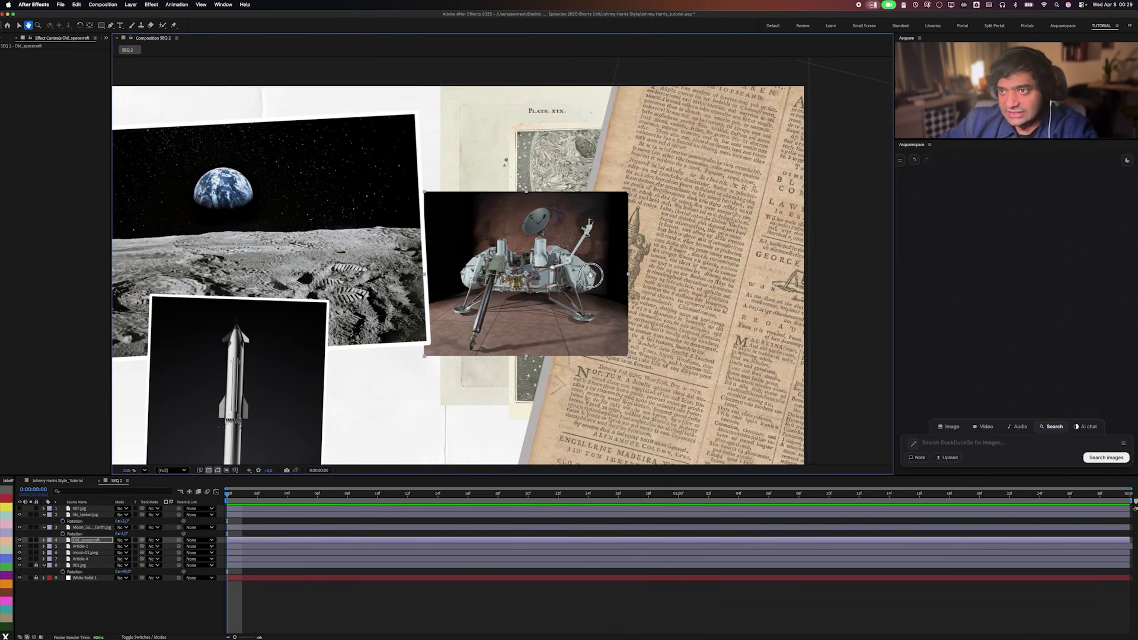
left_click_drag(552, 260, 572, 263)
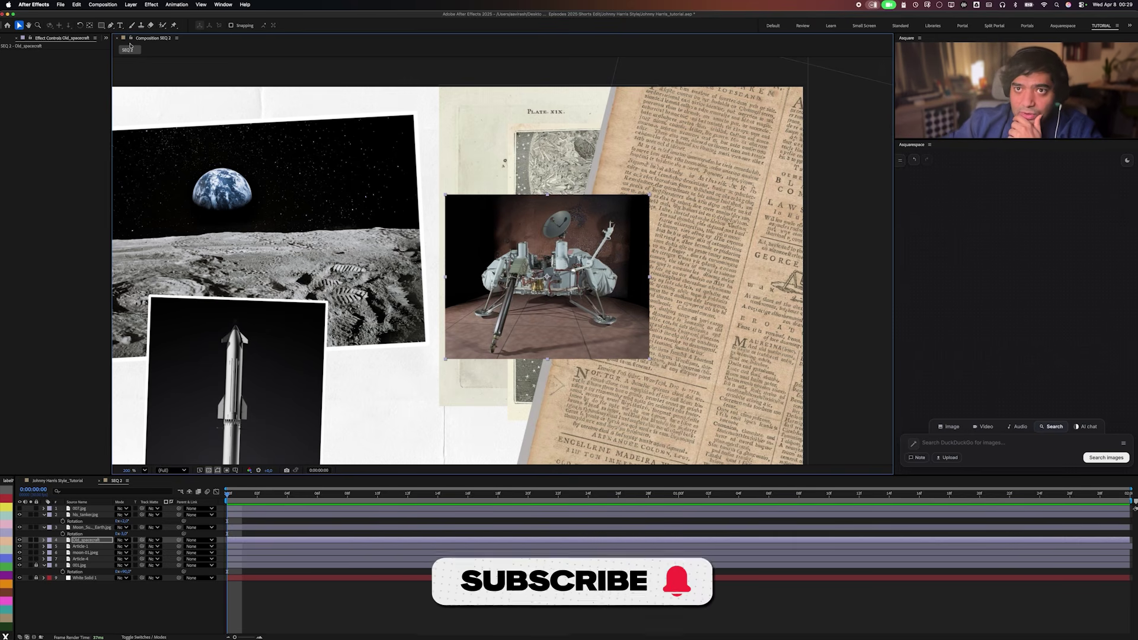
left_click(110, 26)
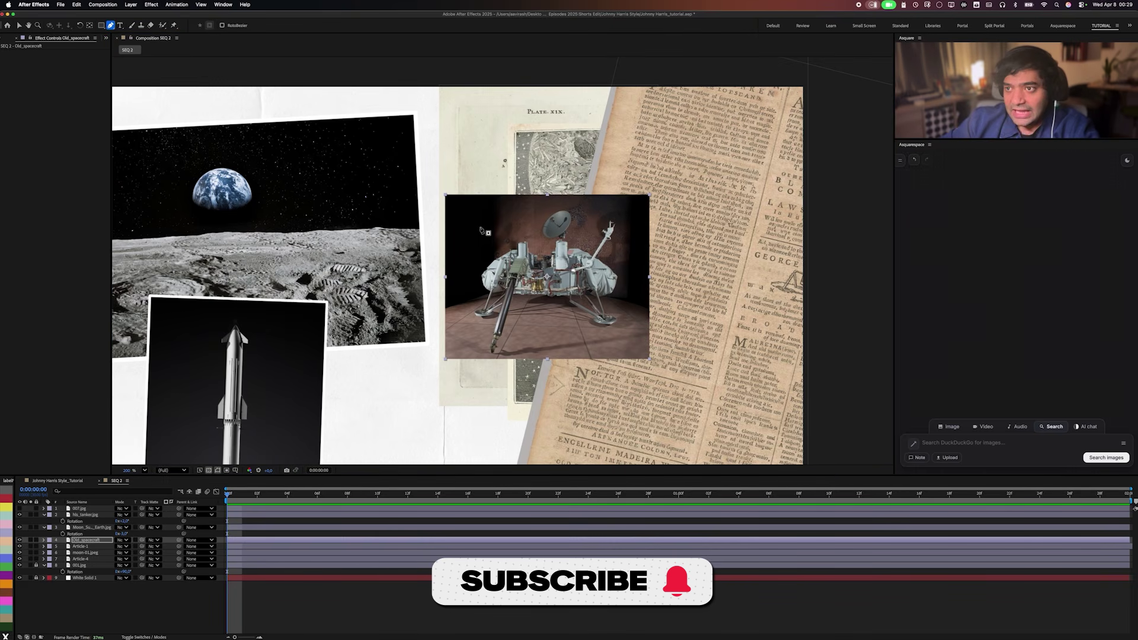
left_click(463, 241)
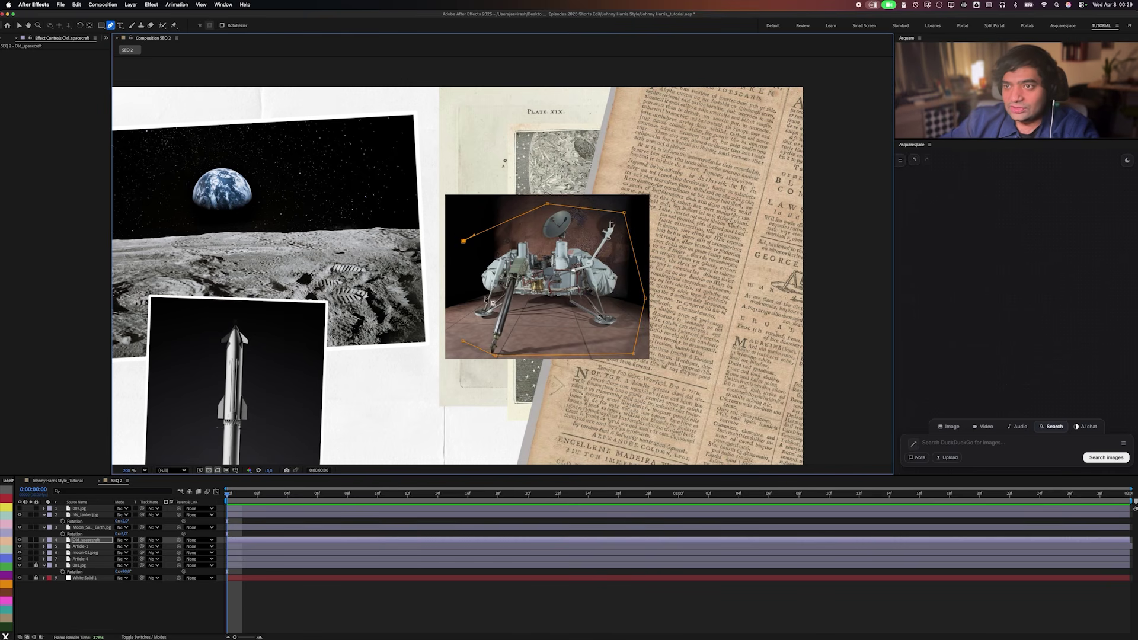
left_click(463, 242)
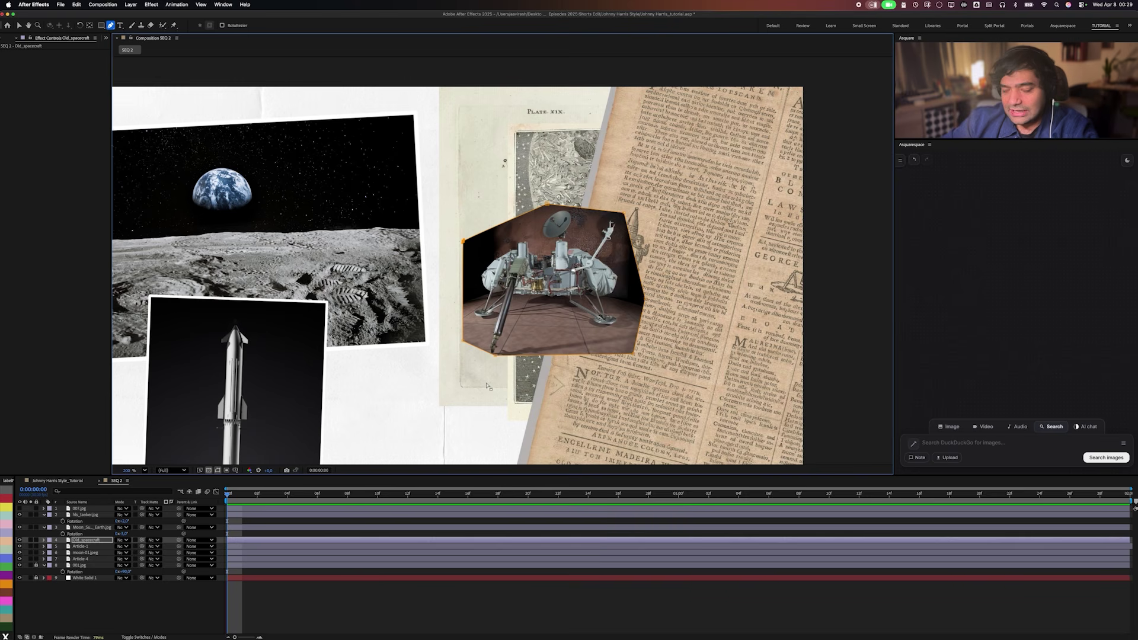
Tilt the cut-out spacecraft slightly clockwise and place it at the frame's bottom edge, to the right of the rocket.
key("v")
left_click_drag(522, 308, 556, 308)
key("comma")
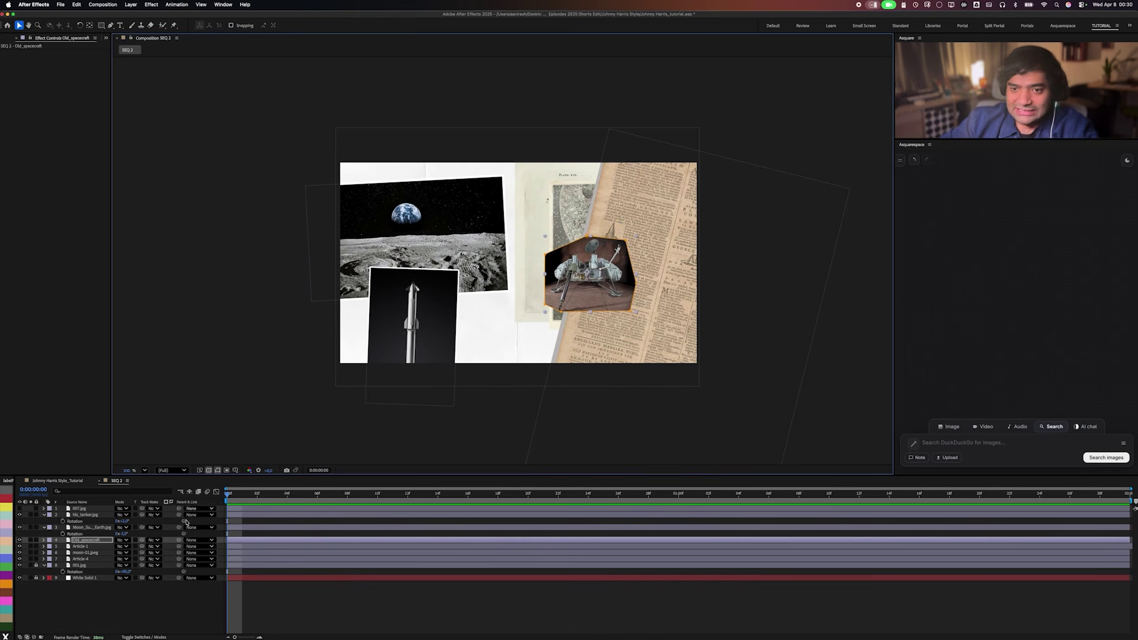
key("r")
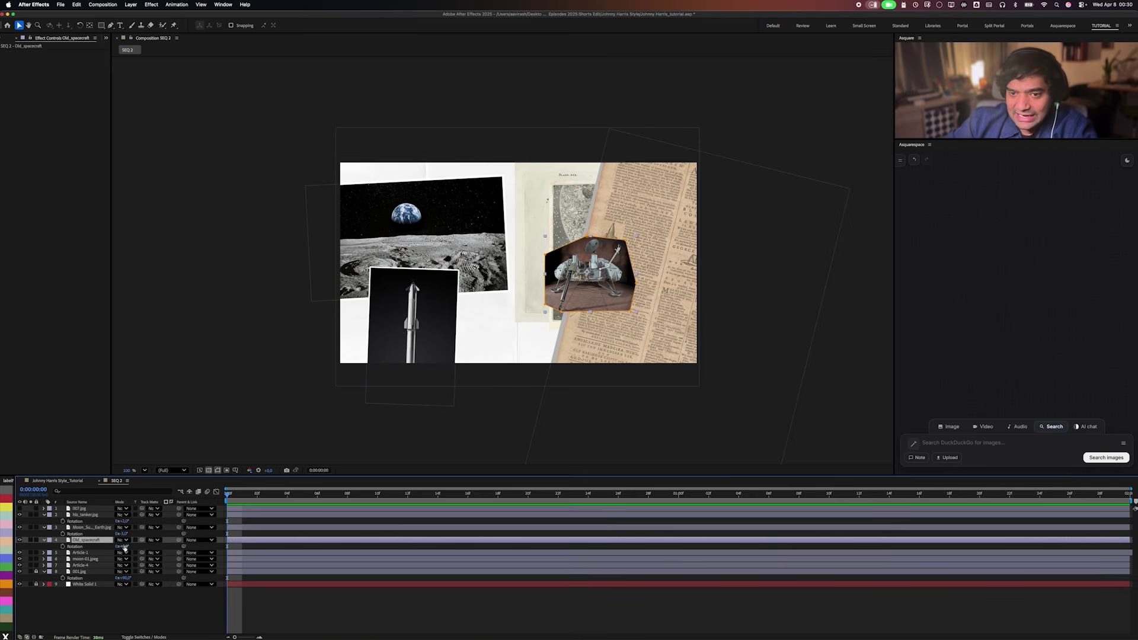
left_click_drag(124, 546, 126, 542)
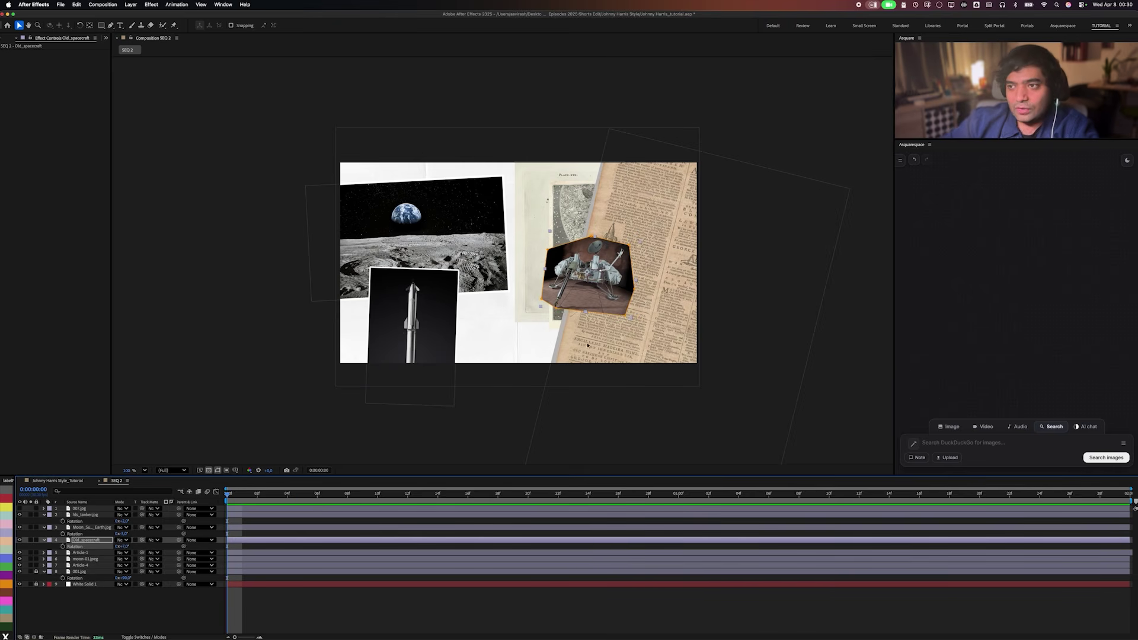
left_click_drag(615, 295, 562, 360)
Set the Article-1 newspaper page's rotation to 5° and position it along the right side of the composition.
left_click_drag(698, 210, 639, 225)
key("r")
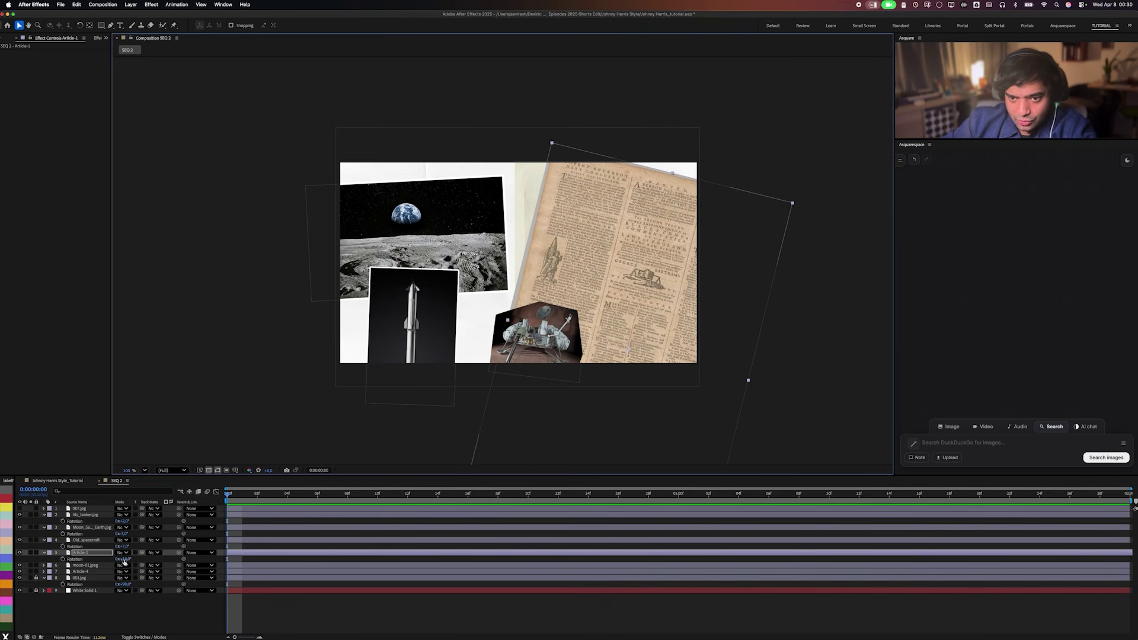
left_click(128, 558)
key("Return")
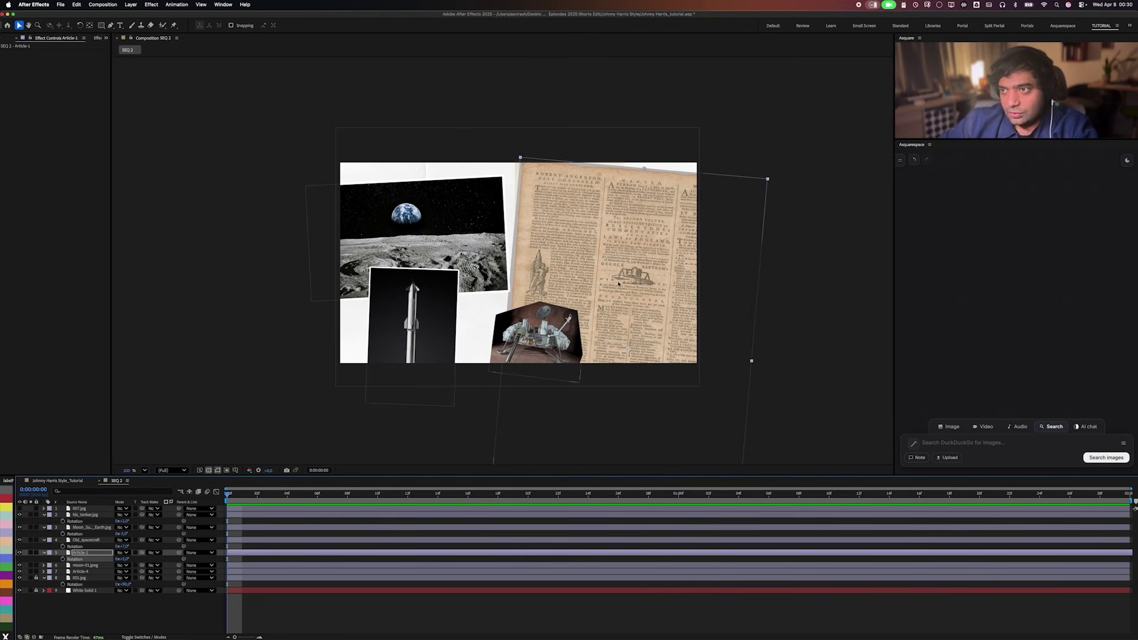
left_click_drag(628, 258, 664, 243)
Bring the Article-4 page in front of the newspaper page, enlarge it and position it behind the spacecraft cutout.
left_click(536, 216)
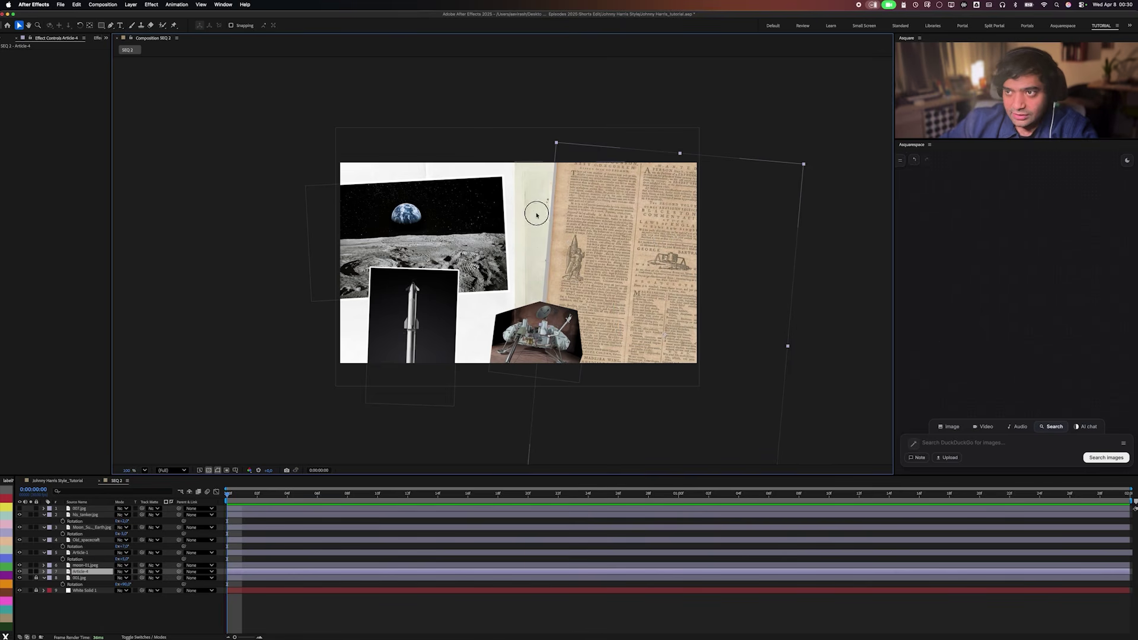
left_click_drag(76, 573, 76, 548)
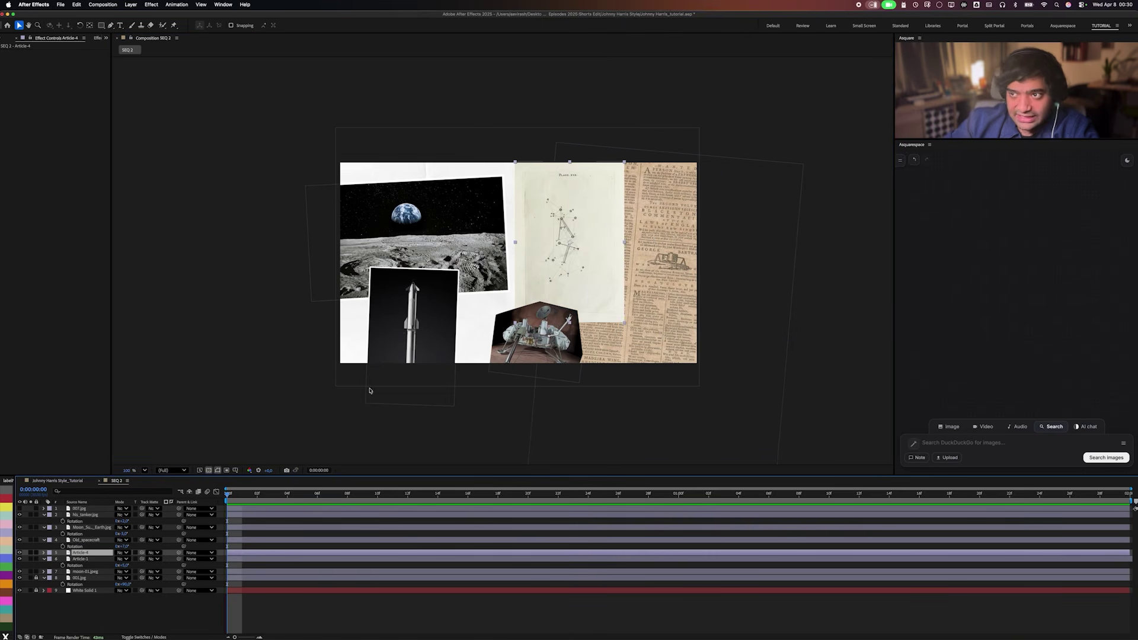
left_click_drag(602, 224, 618, 272)
left_click_drag(642, 211, 677, 160)
left_click_drag(640, 274, 615, 248)
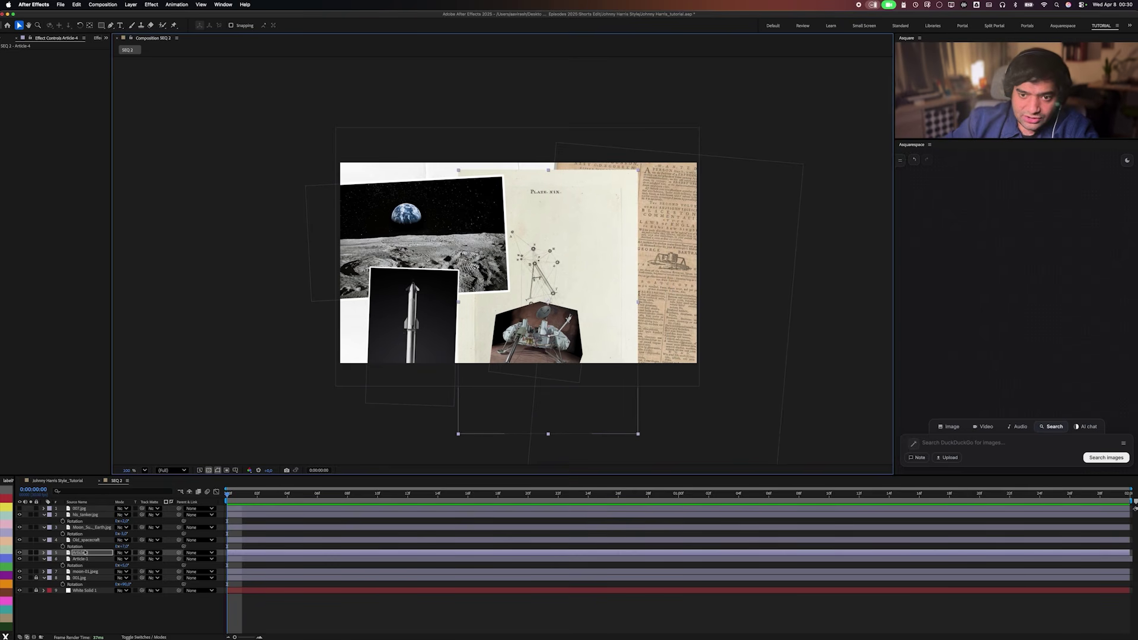
Place the Article-4 layer below Article-1 and shift both article pages slightly down and to the right.
left_click_drag(84, 552, 84, 563)
left_click_drag(652, 244, 681, 273)
left_click(248, 451)
Solo the Article-1, Article-4 and moon-01.jpeg layers together with the folded paper and white background.
left_click(80, 552)
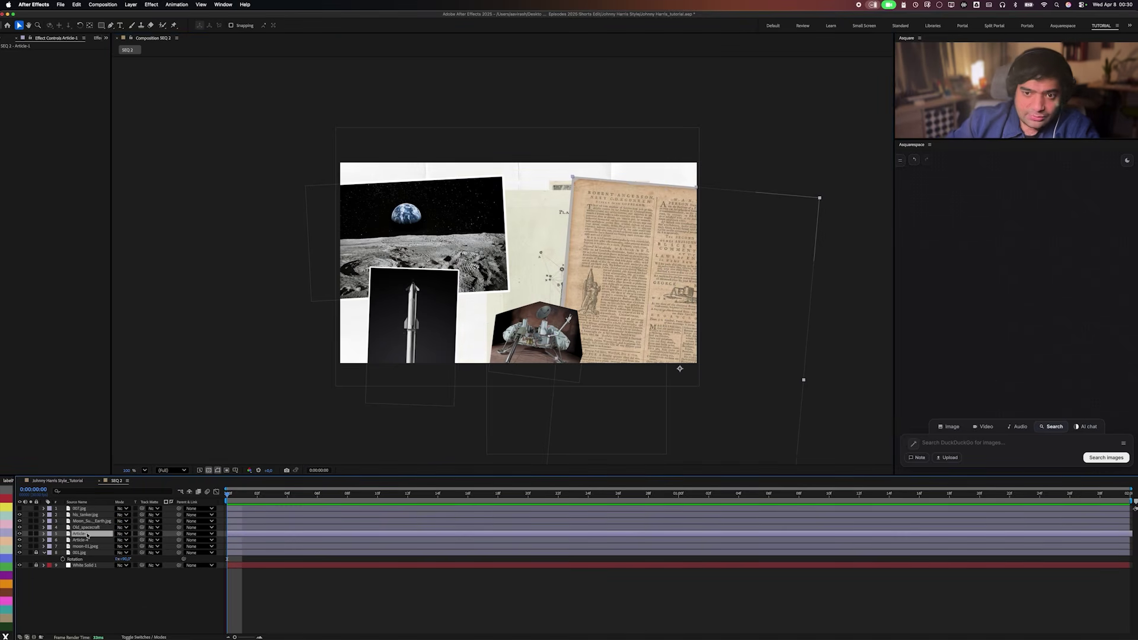
left_click(86, 541, "shift")
left_click(62, 546, "shift")
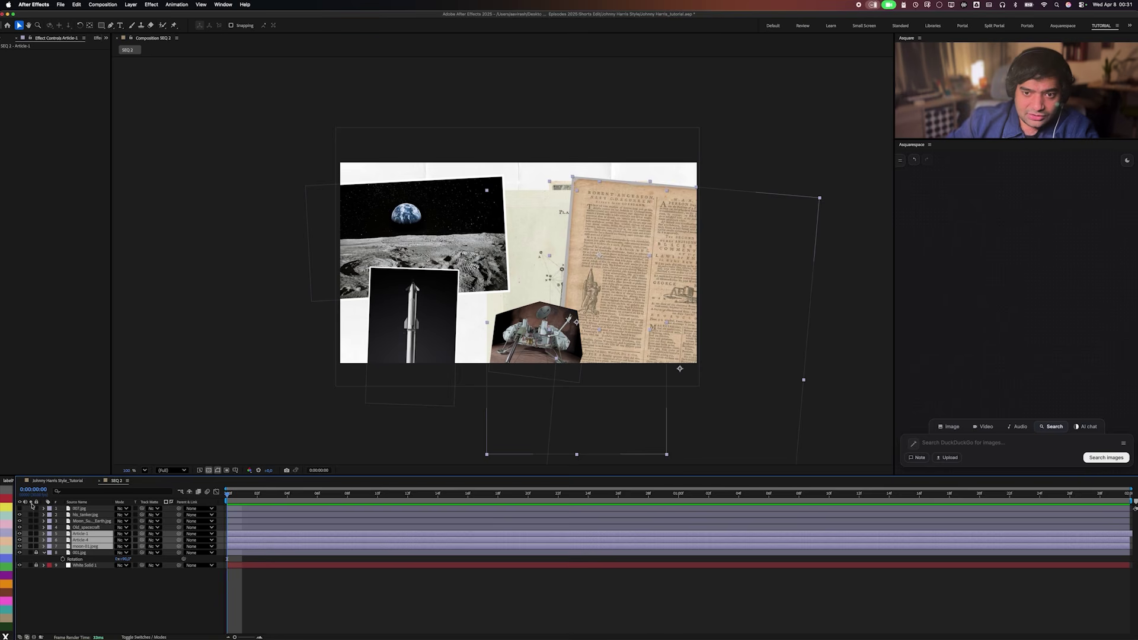
left_click_drag(30, 534, 31, 545)
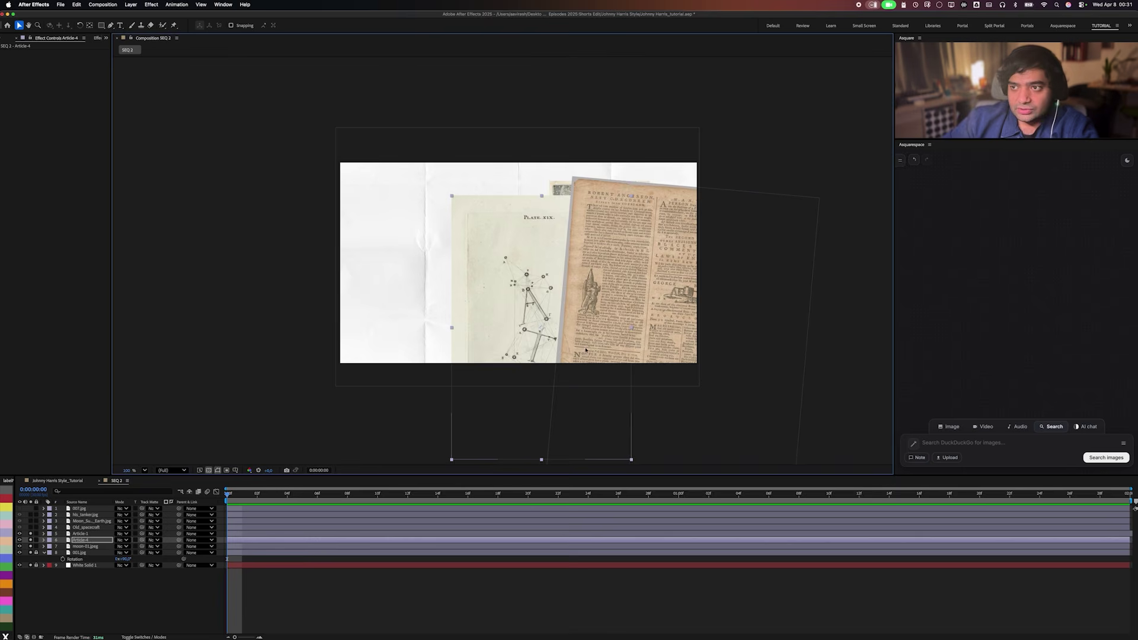
Lower the Article-4 and Article-1 pages so more of the moon-01.jpeg image shows above them.
left_click_drag(527, 290, 555, 305)
left_click_drag(661, 235, 648, 229)
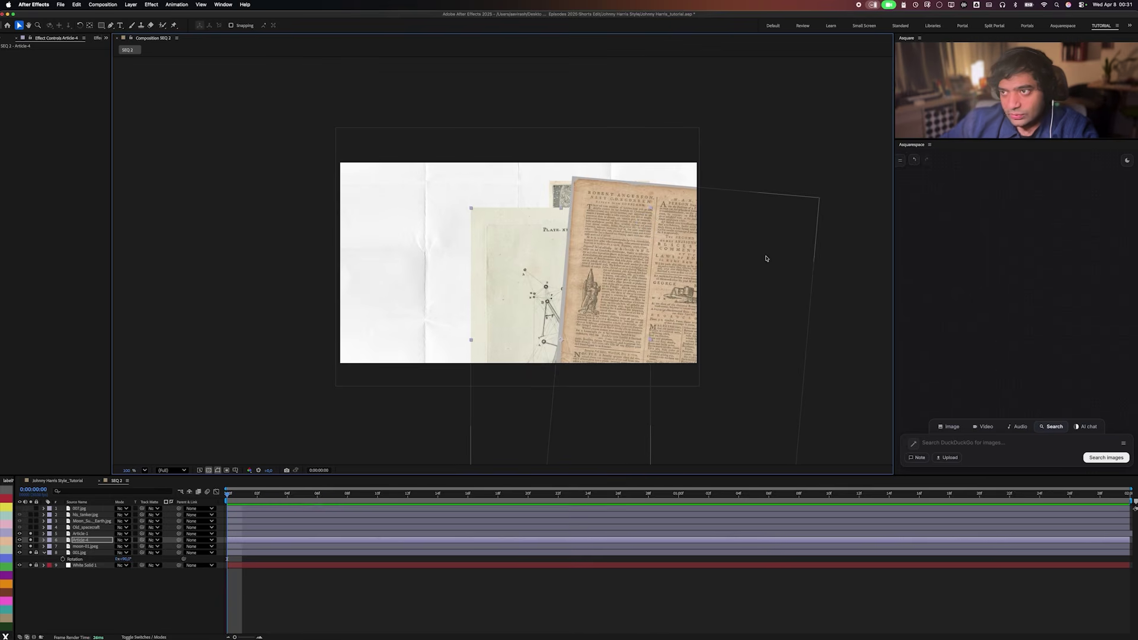
left_click_drag(767, 256, 798, 306)
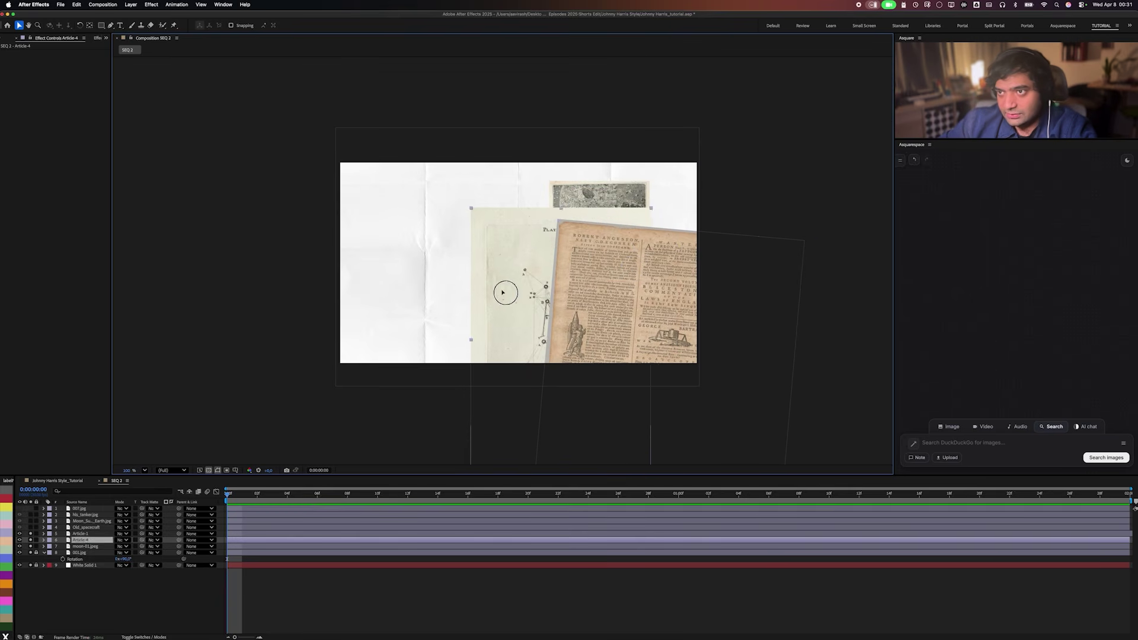
left_click_drag(505, 289, 514, 306)
left_click_drag(649, 281, 621, 264)
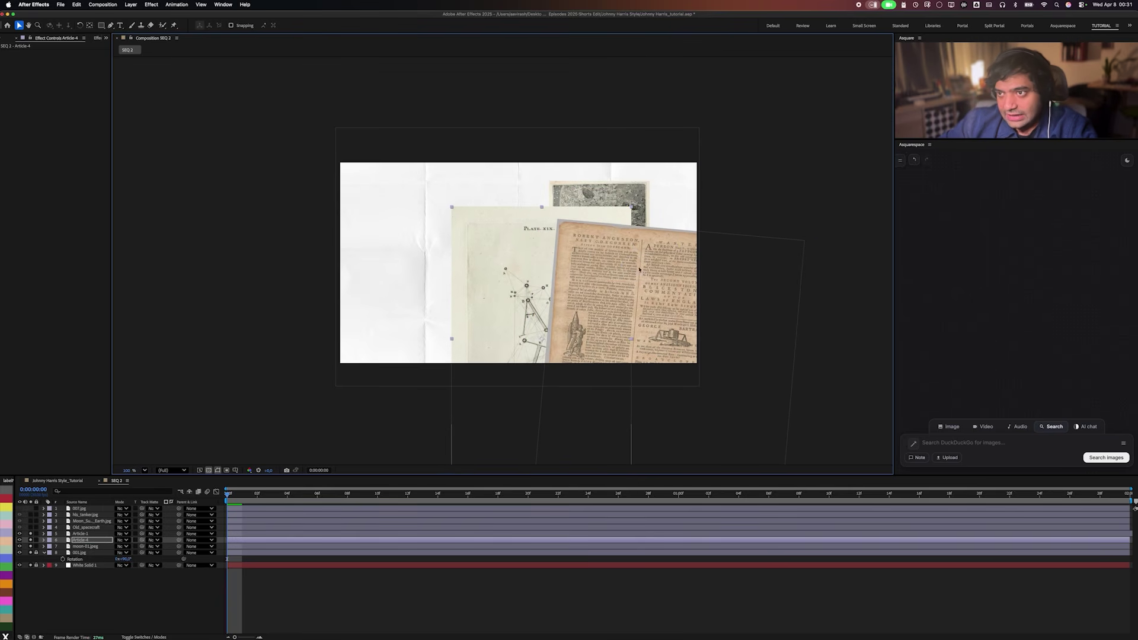
Tilt the Article-4 page slightly counter-clockwise and shift it to the right behind the newspaper page.
key("r")
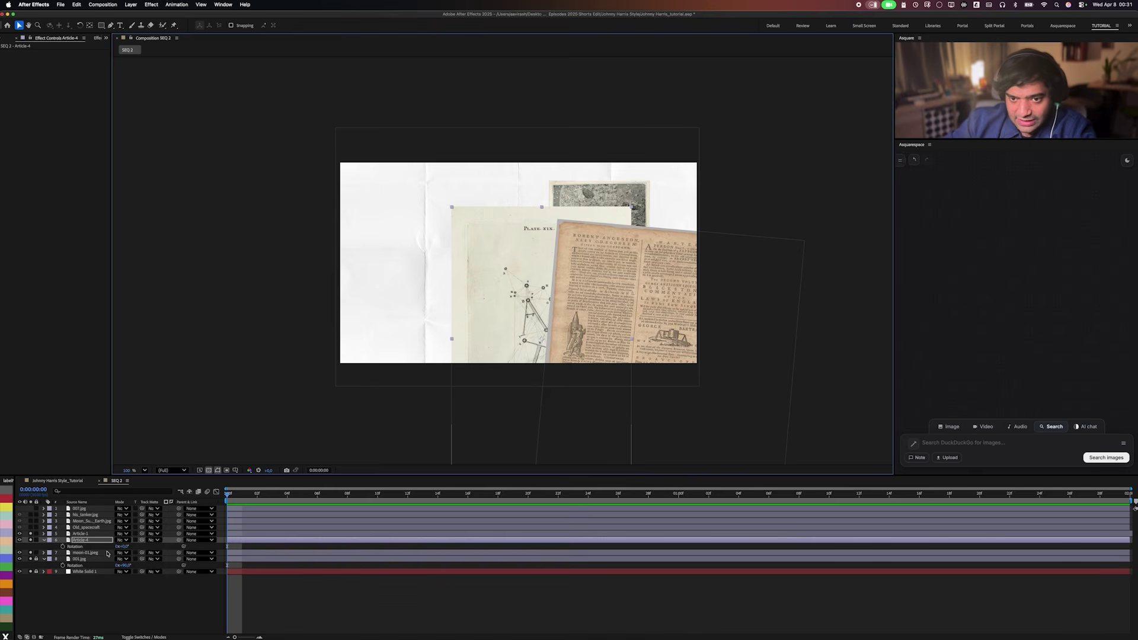
left_click_drag(124, 546, 125, 546)
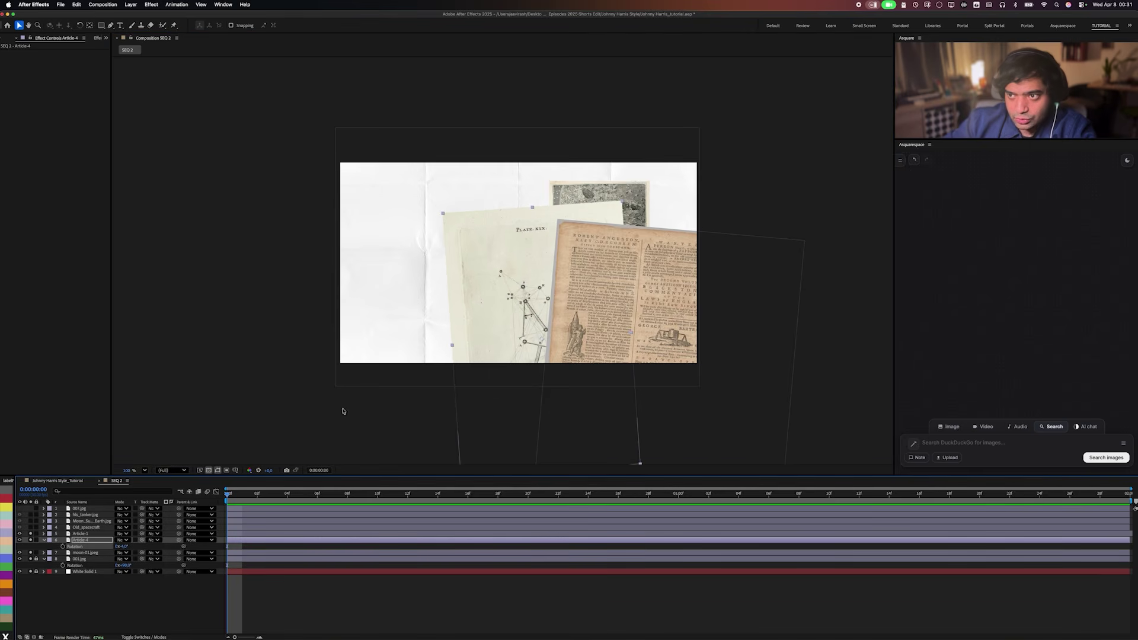
left_click_drag(521, 296, 542, 299)
Move moon-01.jpeg to the composition's upper-right corner and arrange both article pages lower in the frame.
left_click(671, 280)
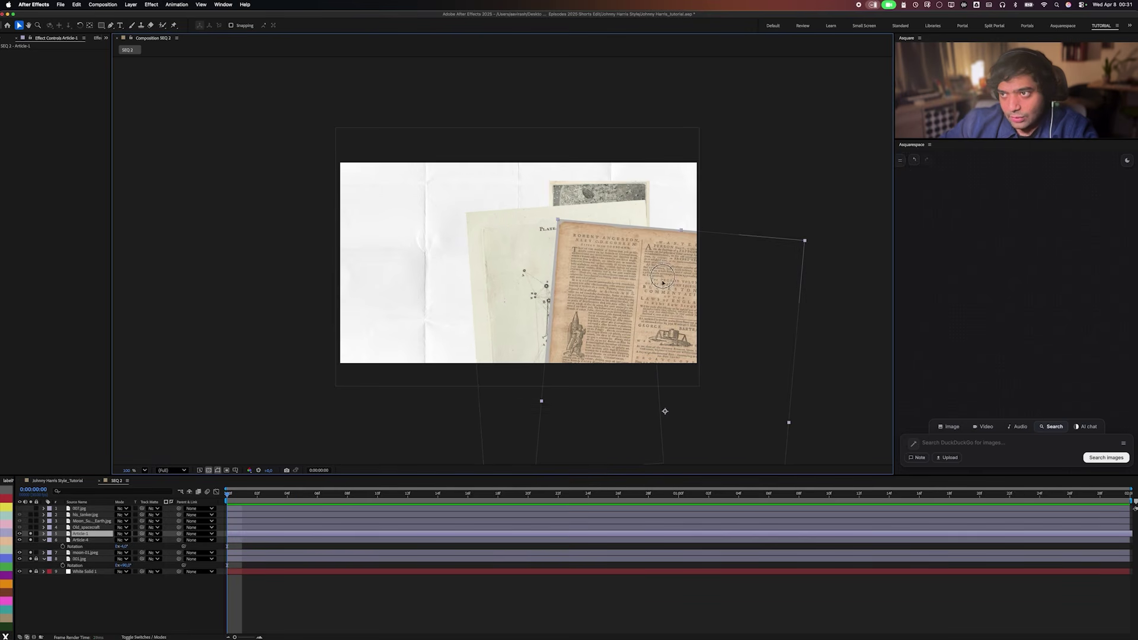
left_click_drag(662, 282, 663, 237)
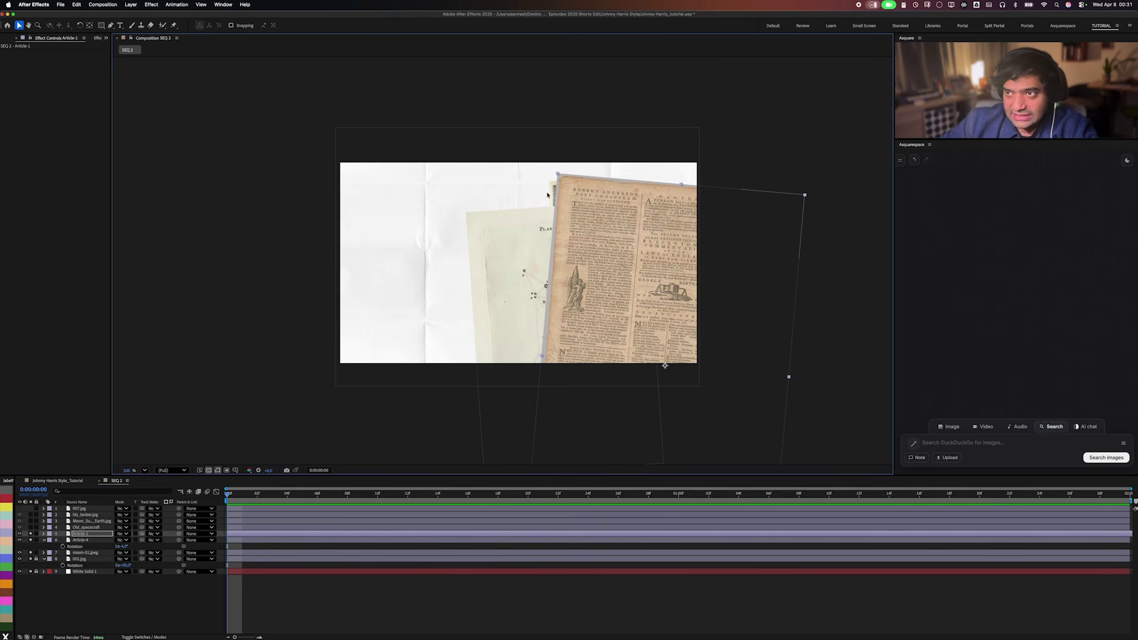
left_click_drag(548, 193, 367, 180)
left_click_drag(461, 256, 681, 259)
left_click_drag(687, 187, 685, 191)
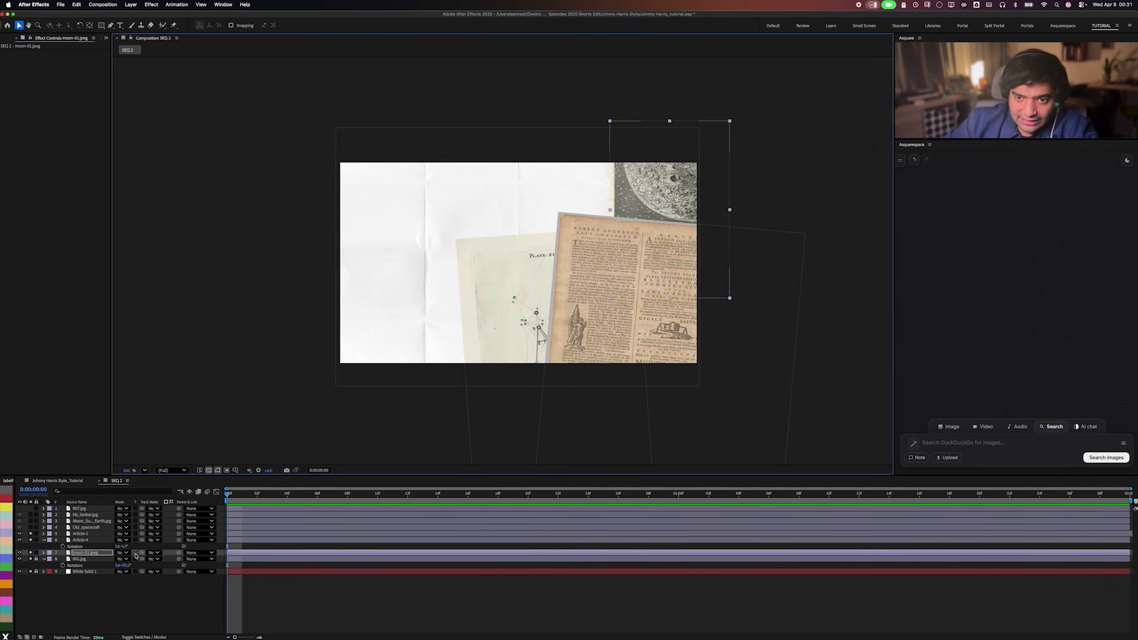
Rotate the moon-01.jpeg image to -10° and fine-tune its position in the composition's upper-right corner.
key("r")
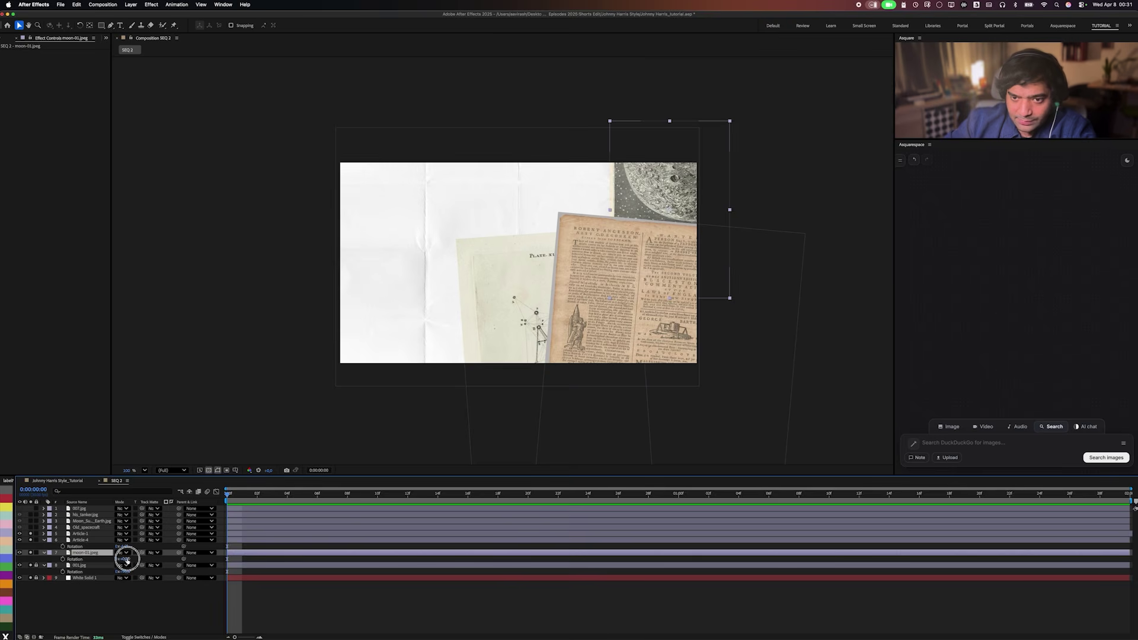
left_click_drag(126, 559, 120, 557)
left_click(428, 596)
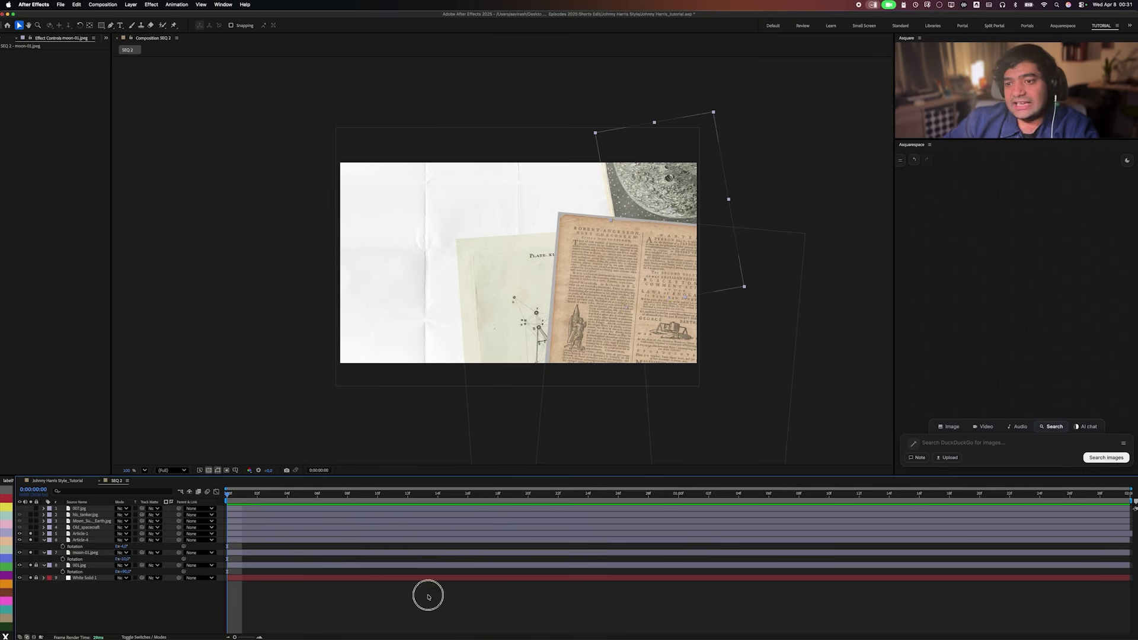
left_click_drag(641, 193, 642, 192)
left_click(414, 606)
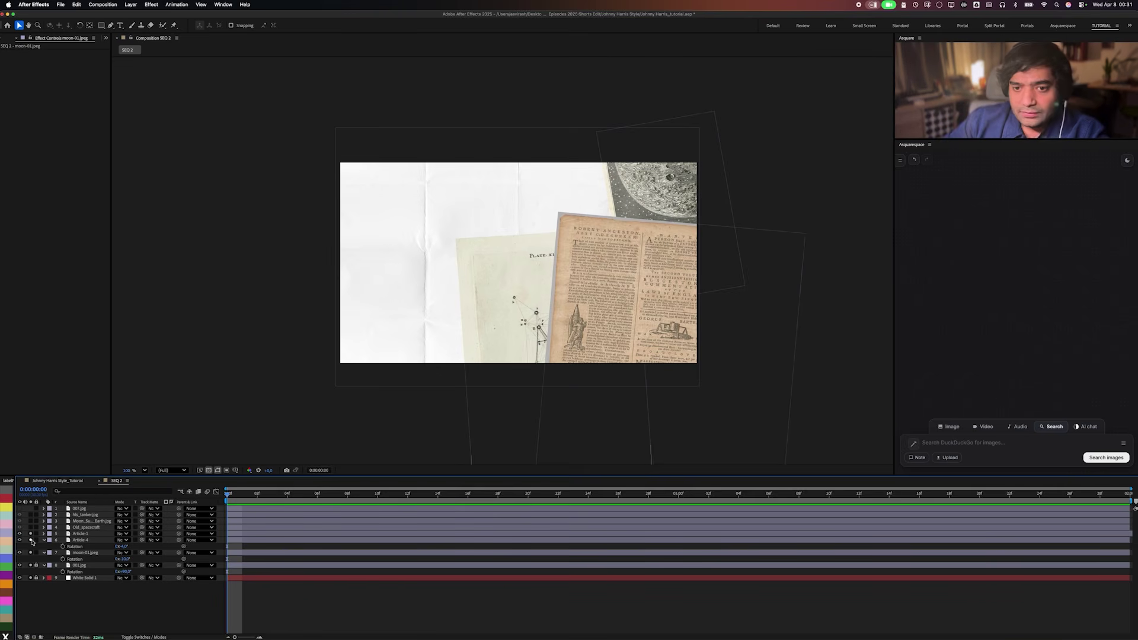
Turn off solo on all layers and move the spacecraft cutout onto the lower part of the newspaper page.
left_click_drag(31, 535, 31, 570)
left_click(30, 578)
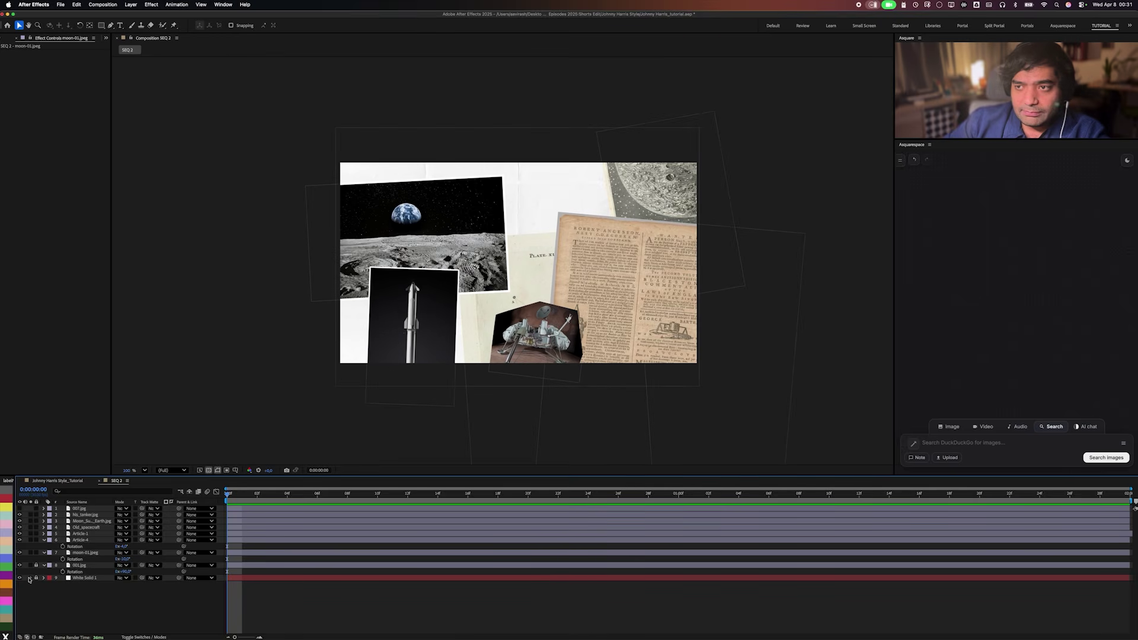
left_click_drag(548, 320, 643, 333)
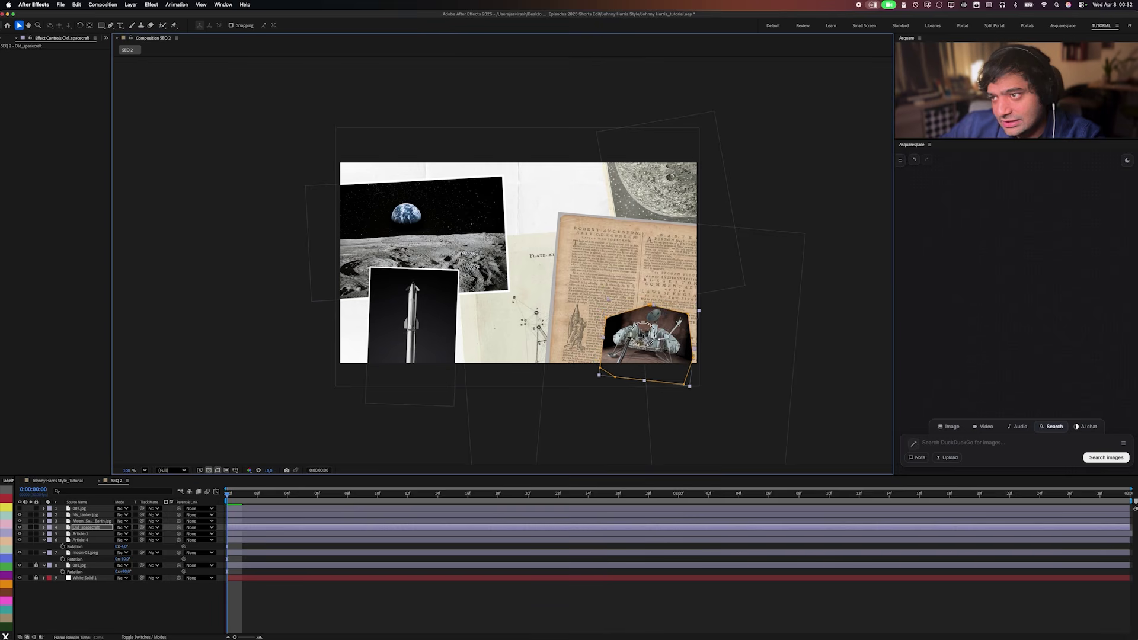
Set the Old_spacecraft cutout's rotation to 8° and nudge it slightly down and to the left.
key("r")
left_click(122, 534)
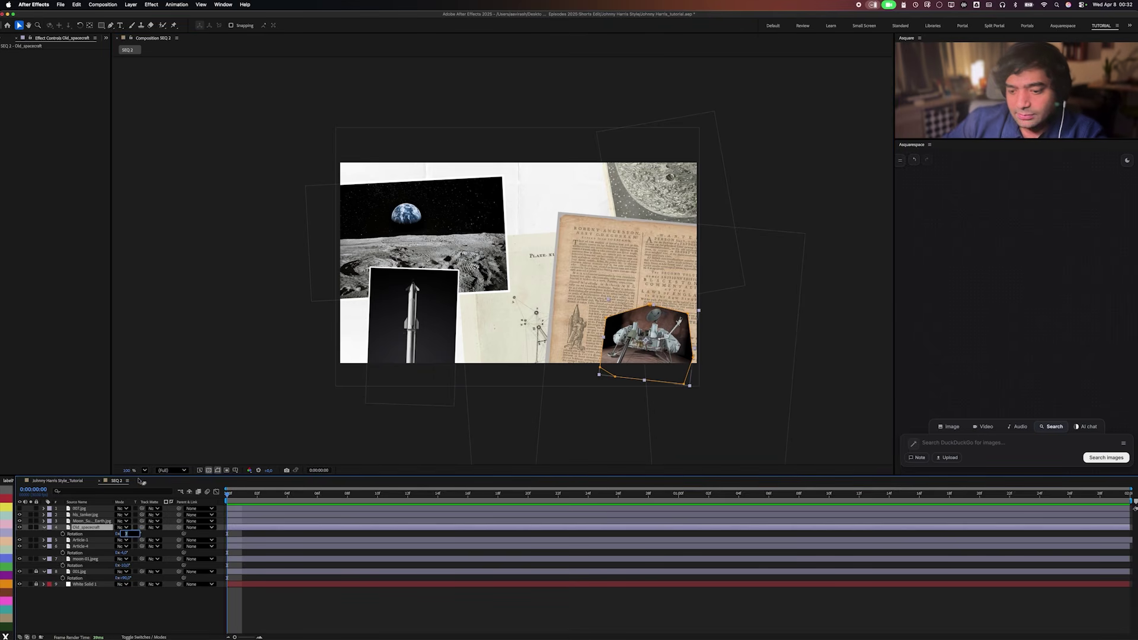
type("8")
key("Return")
left_click(496, 592)
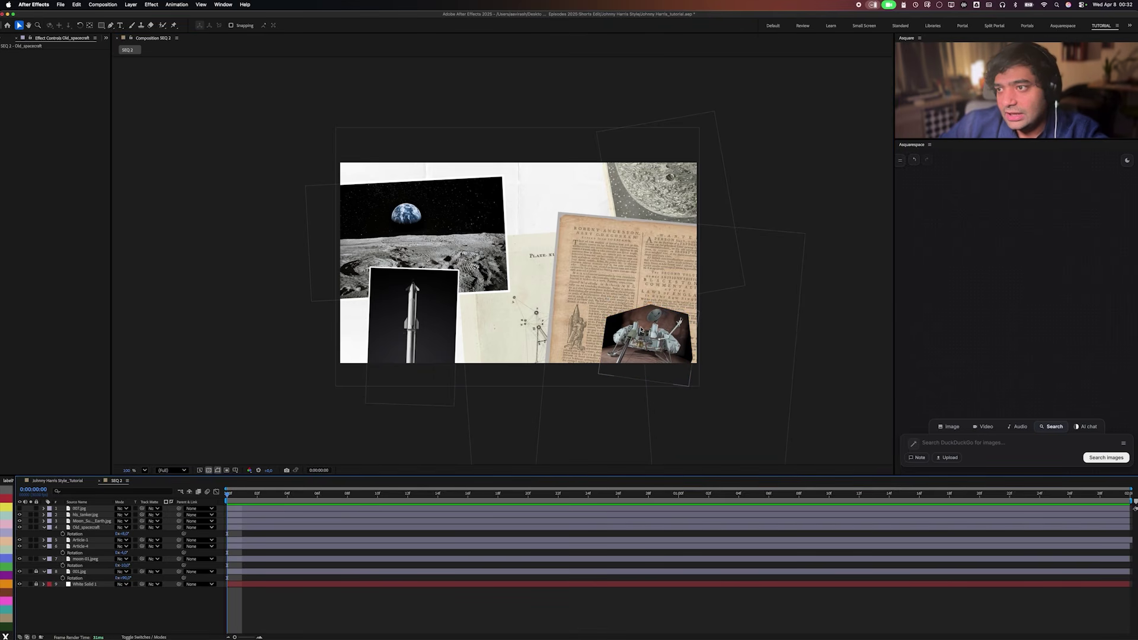
mouse_move(592, 326)
left_mouse_down()
mouse_move(583, 332)
mouse_move(578, 318)
mouse_move(586, 328)
mouse_move(607, 319)
left_mouse_up()
left_click(545, 597)
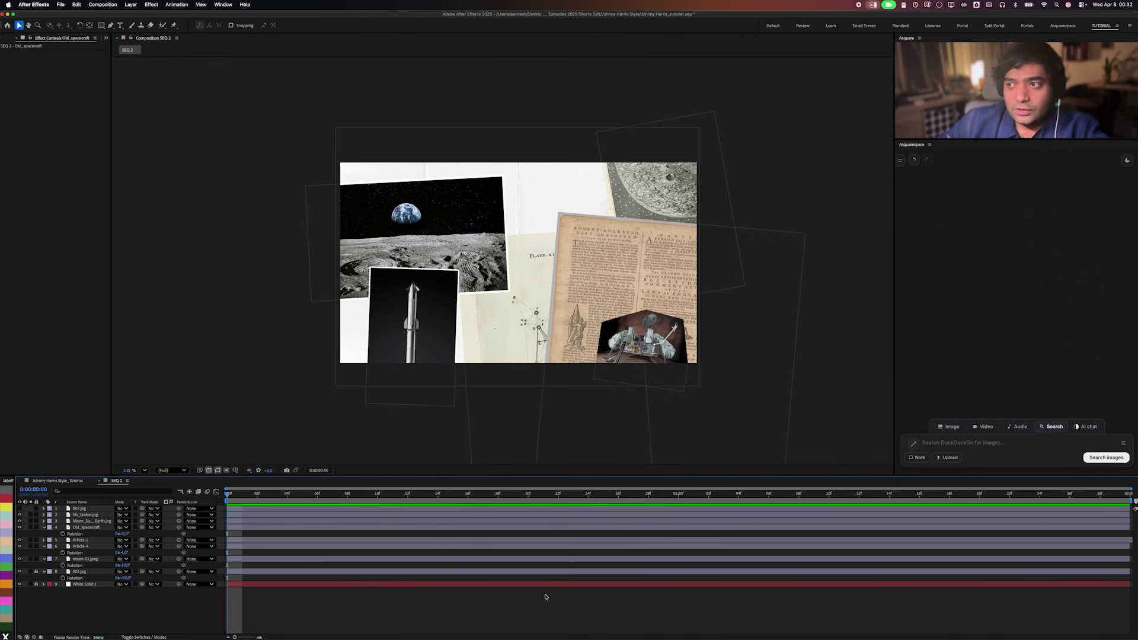
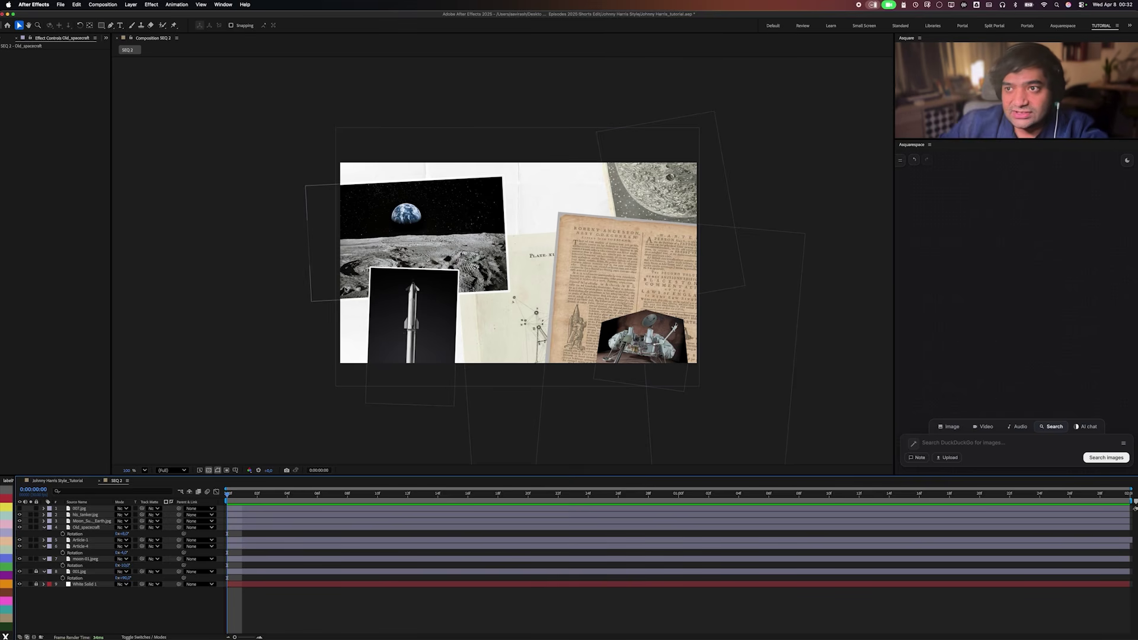
Scale down the moon surface and Earth photo, tilt it further counter-clockwise and place it at the composition's upper left.
left_click(345, 289)
key("s")
left_click_drag(134, 530, 125, 529)
left_click_drag(451, 239, 458, 281)
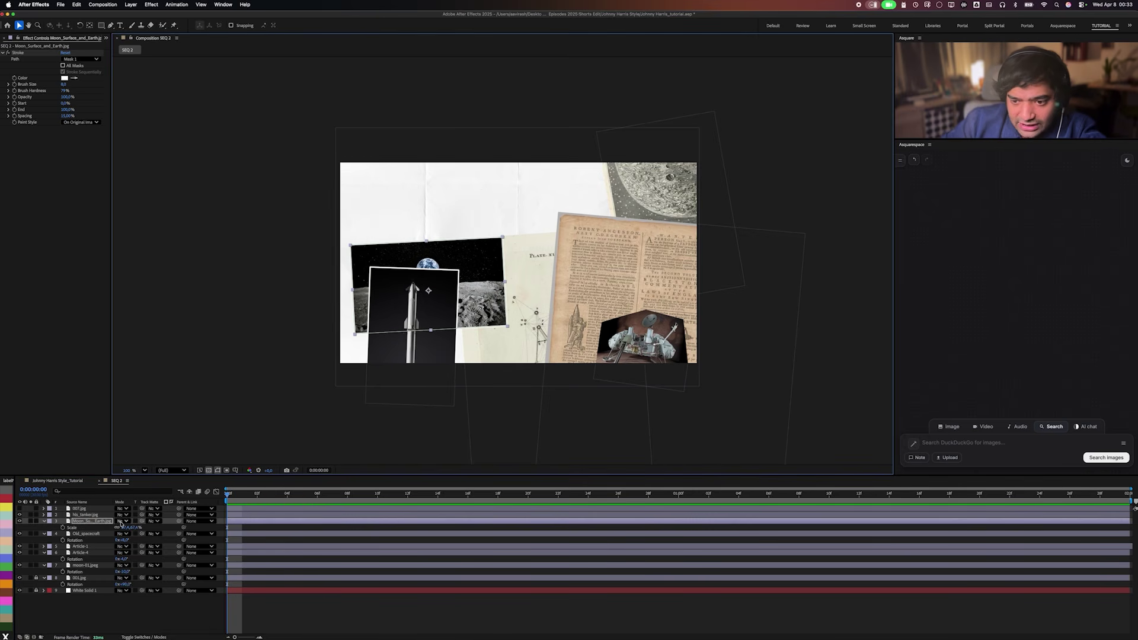
left_click_drag(122, 529, 115, 530)
left_click_drag(461, 264, 437, 214)
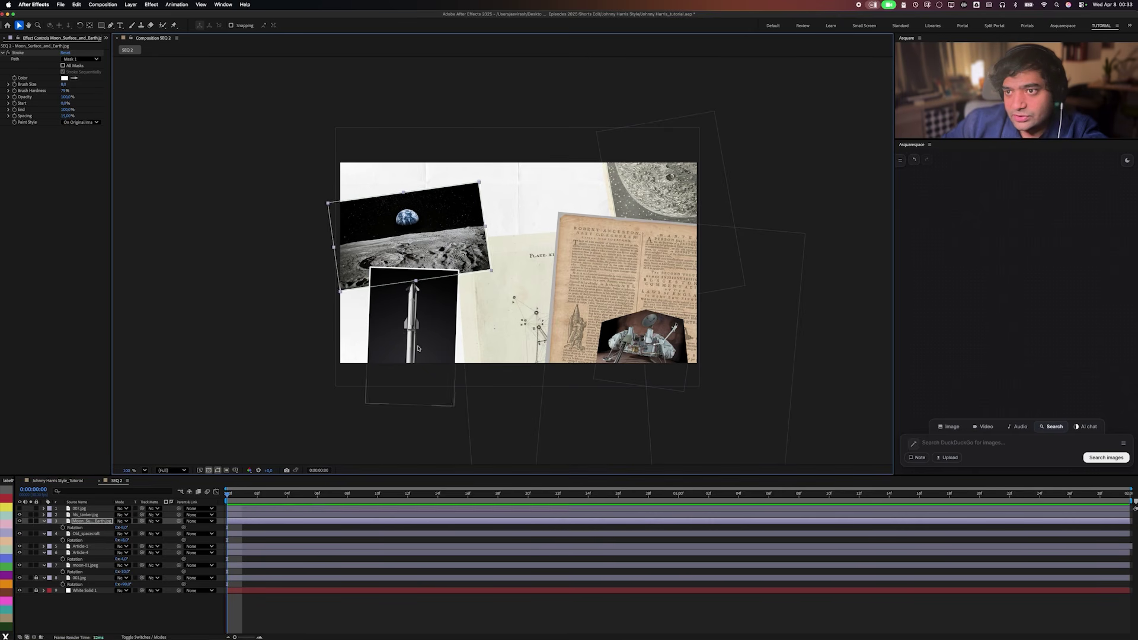
Move the hls_tanker.jpg rocket photo up and to the right, and scale it down.
left_click_drag(444, 401, 442, 360)
left_click_drag(419, 314, 477, 303)
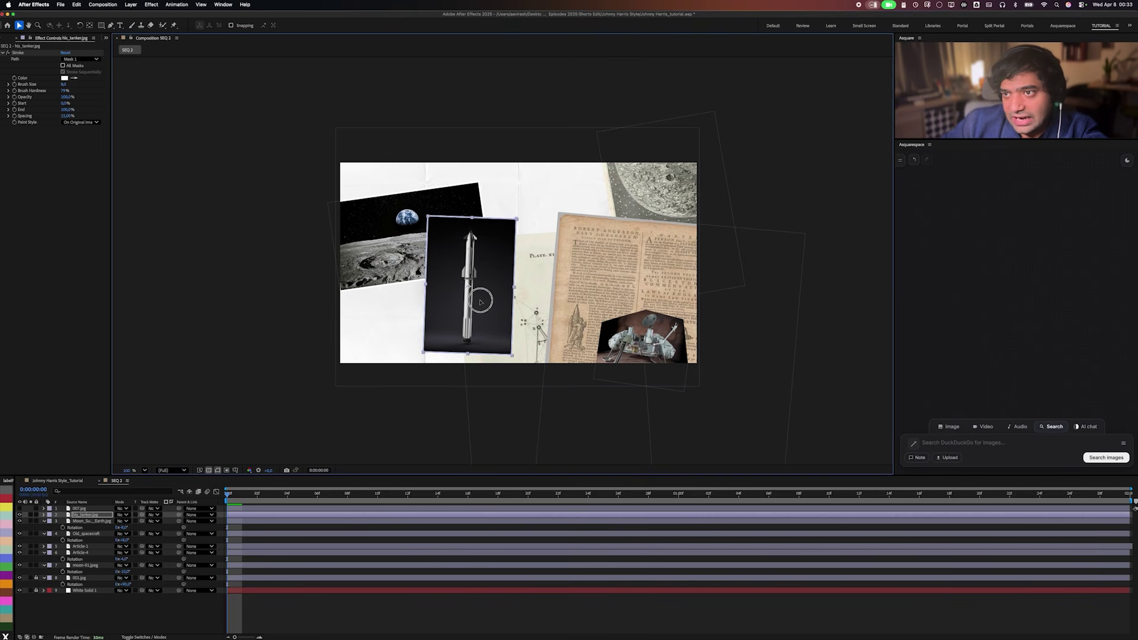
key("s")
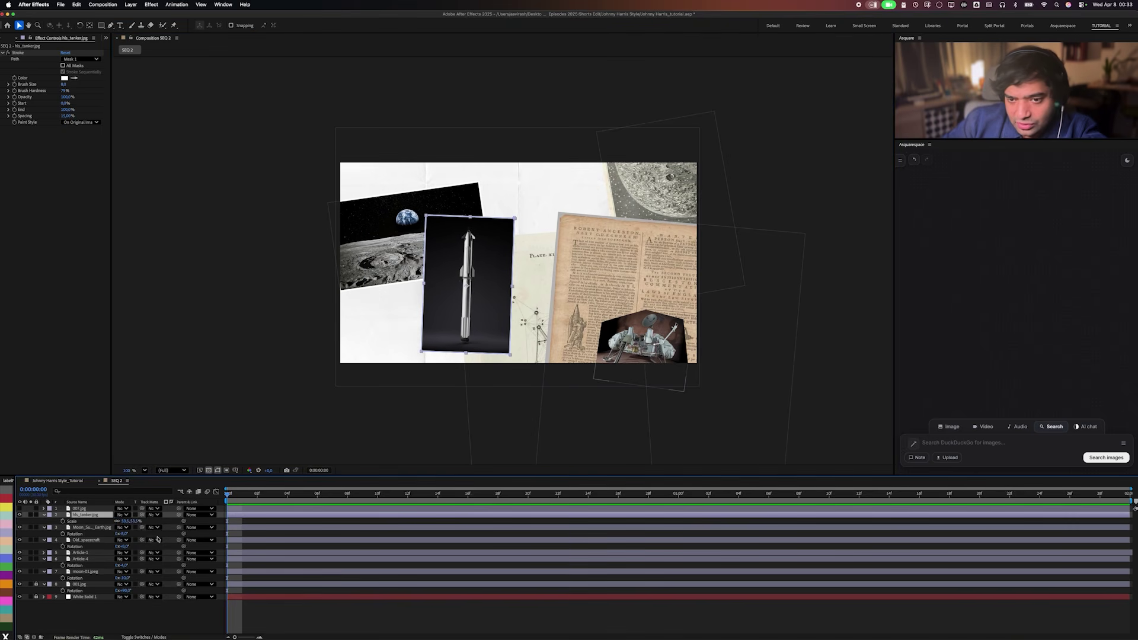
left_click_drag(132, 521, 113, 520)
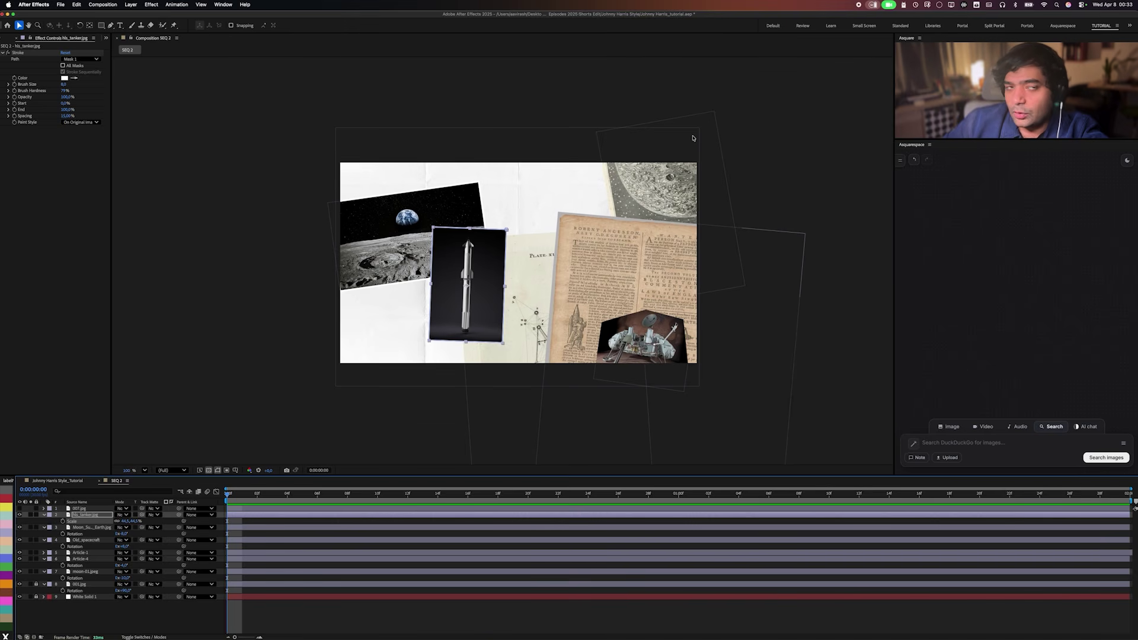
Place the rocket photo over the moon surface photo's lower edge and tilt it slightly clockwise.
key("period")
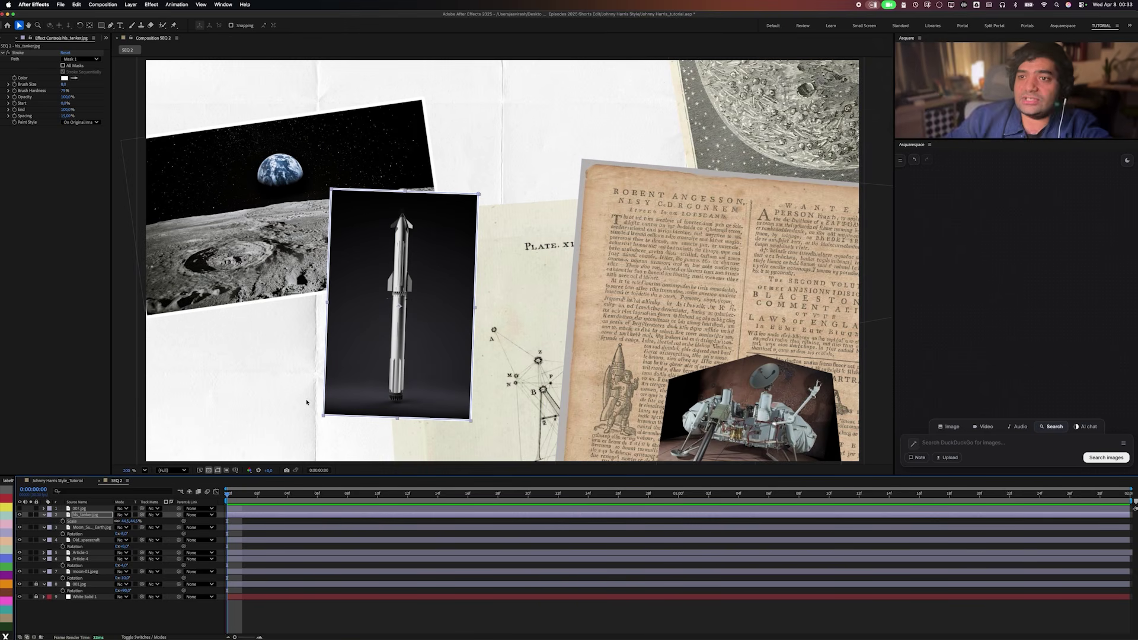
left_click_drag(381, 356, 335, 358)
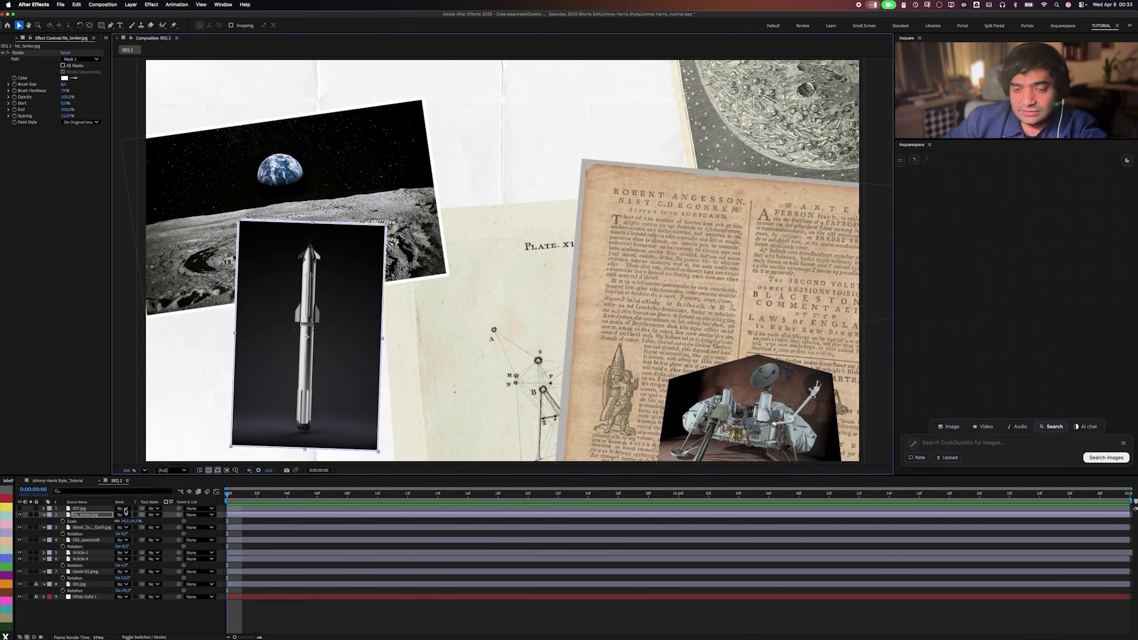
key("s")
key("s")
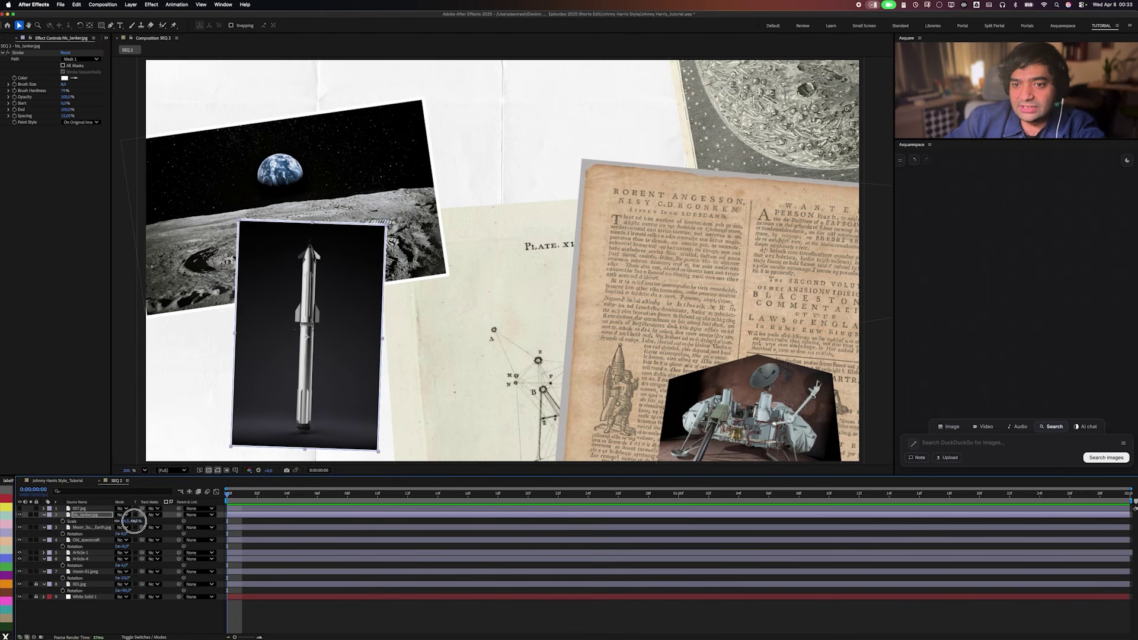
mouse_move(125, 521)
left_mouse_down()
mouse_move(149, 523)
mouse_move(117, 521)
mouse_move(128, 521)
left_mouse_up()
key("s")
key("r")
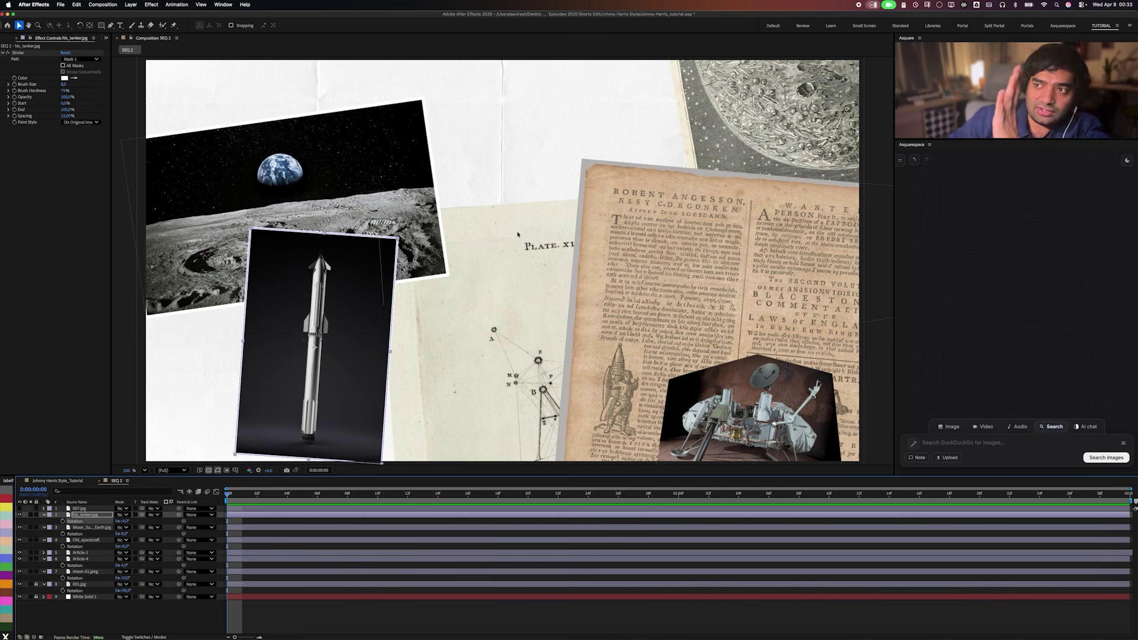
Enlarge the moon surface photo at the upper left and move the rocket photo to the lower-left corner.
left_click_drag(331, 175, 292, 219)
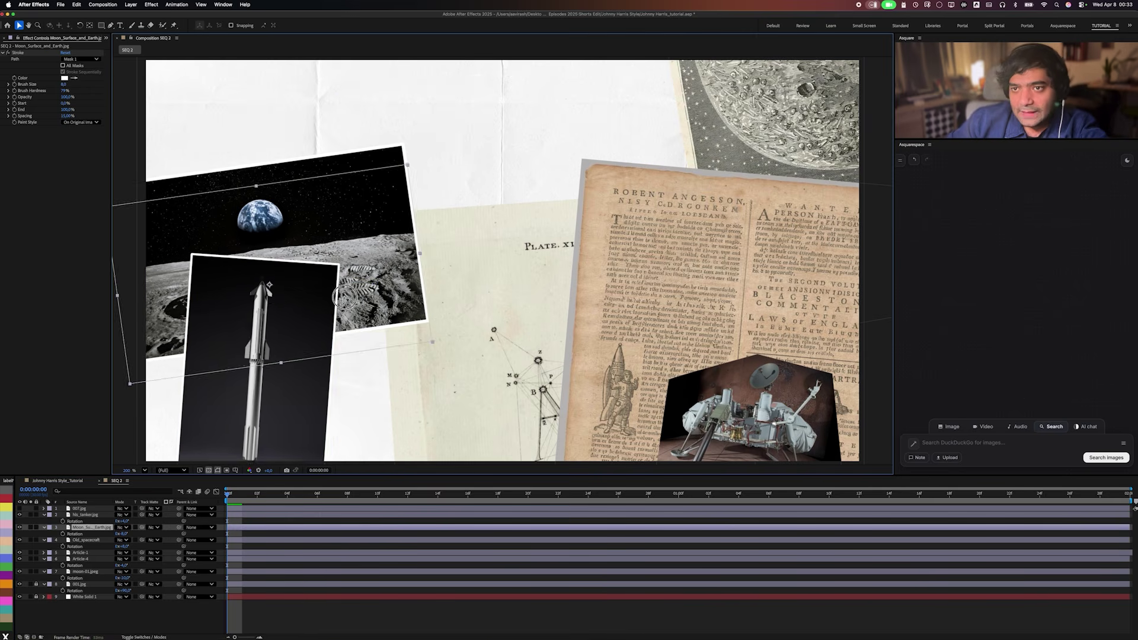
left_click_drag(325, 396, 222, 403)
key("s")
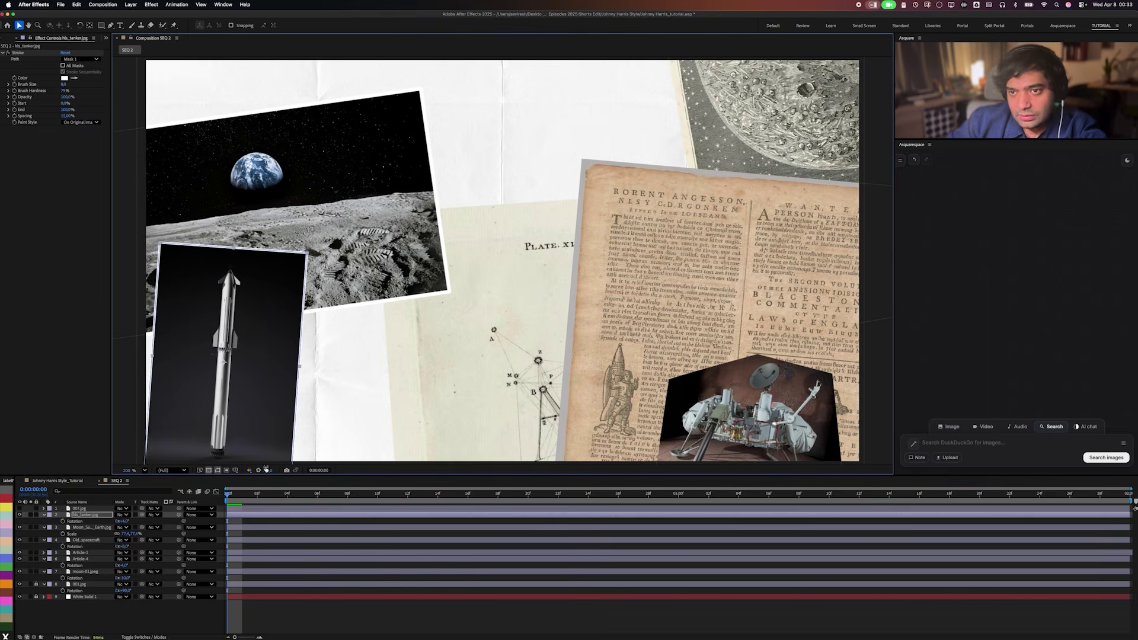
Examine the whole collage's balance, then the overlap of the moon surface and rocket photos up close.
key("z")
left_click(498, 346, "alt")
scroll(498, 346, "up", 3)
key("v")
left_click(710, 218)
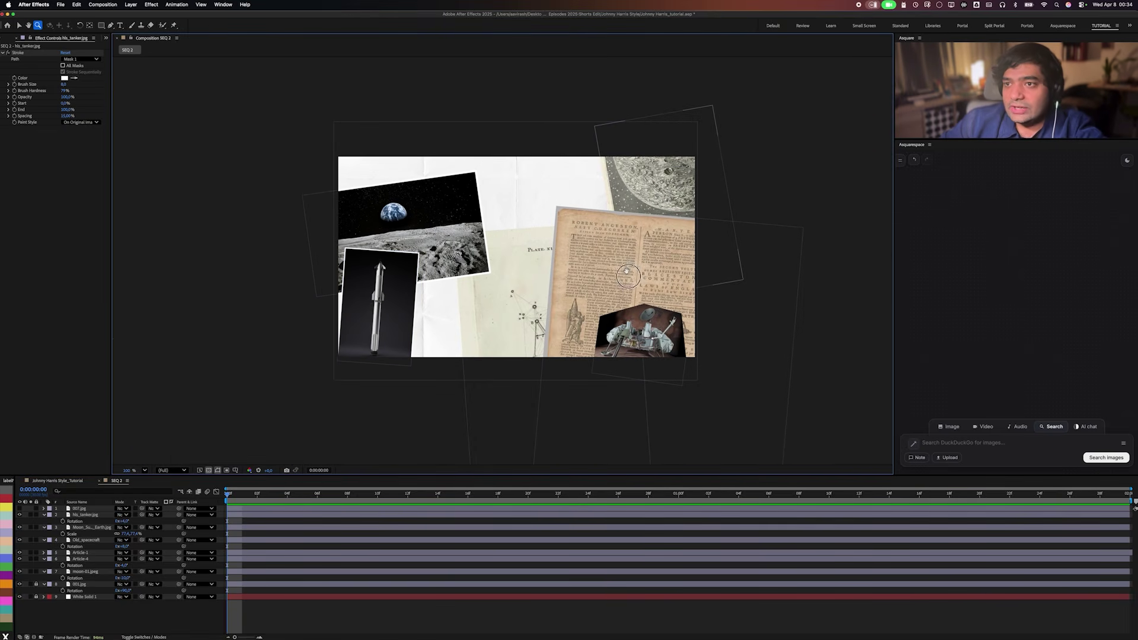
scroll(627, 274, "up", 2)
key("period")
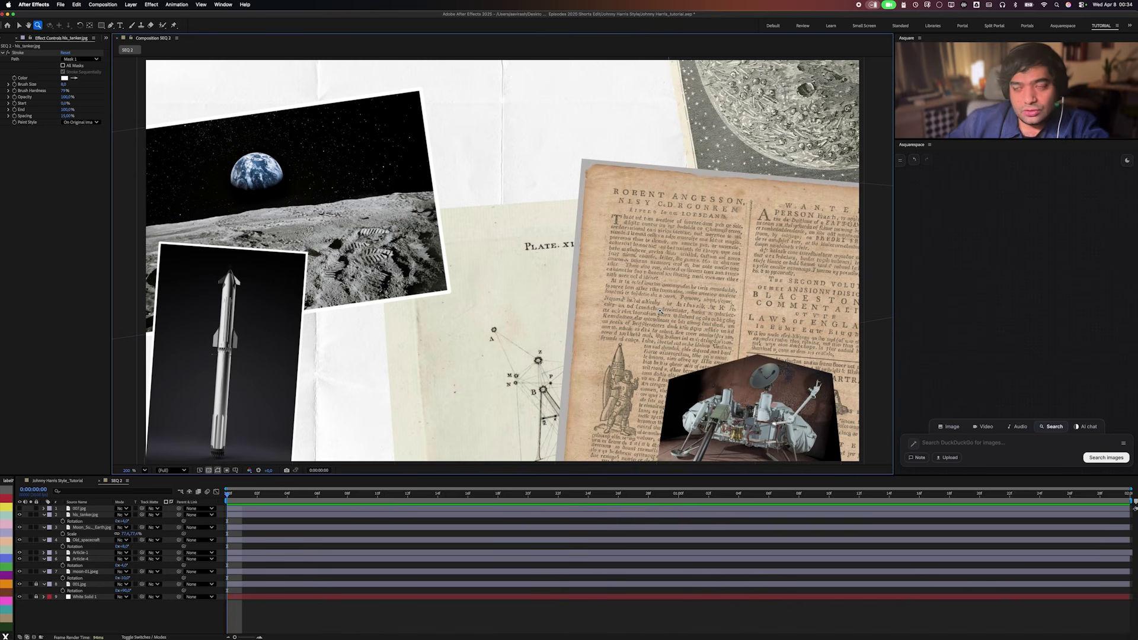
mouse_move(584, 282)
left_mouse_down()
mouse_move(583, 312)
mouse_move(587, 288)
left_mouse_up()
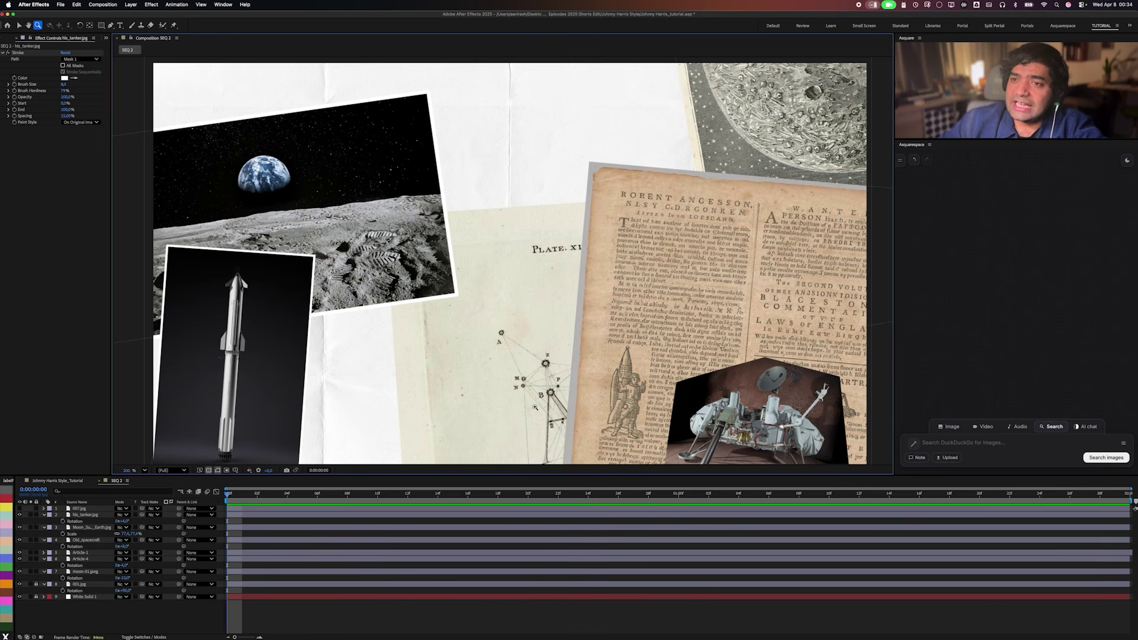
left_click(410, 280)
left_click(420, 271, "alt")
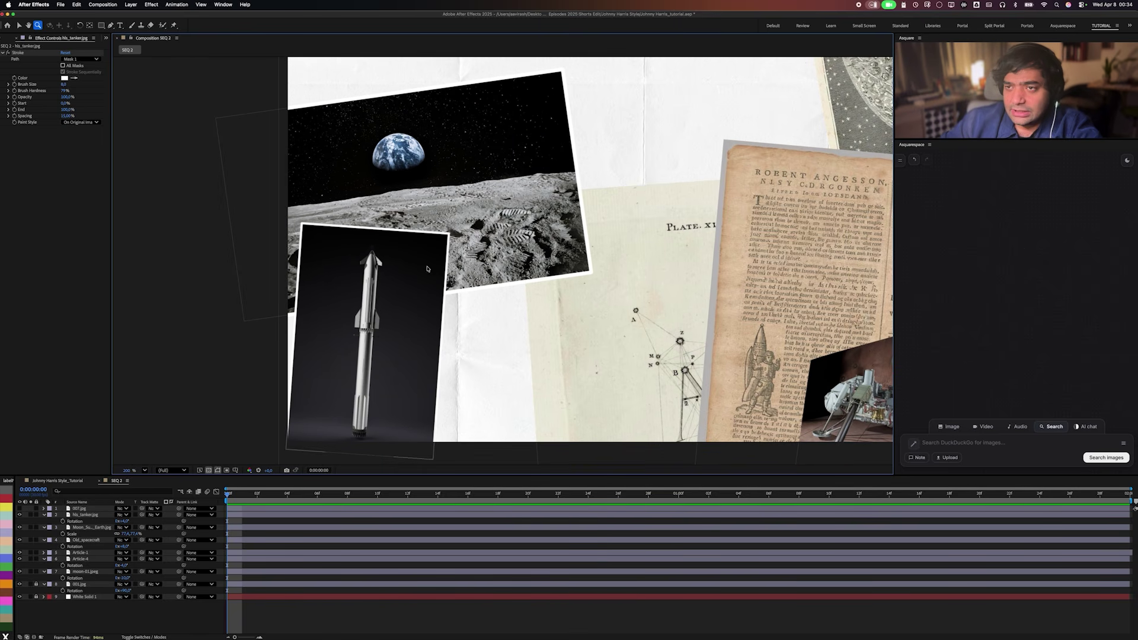
Move the moon surface photo to the composition's lower left and the rocket photo up along the left edge, overlapping it.
key("v")
left_click(575, 304)
left_click_drag(575, 304, 558, 271)
left_click_drag(492, 224, 567, 388)
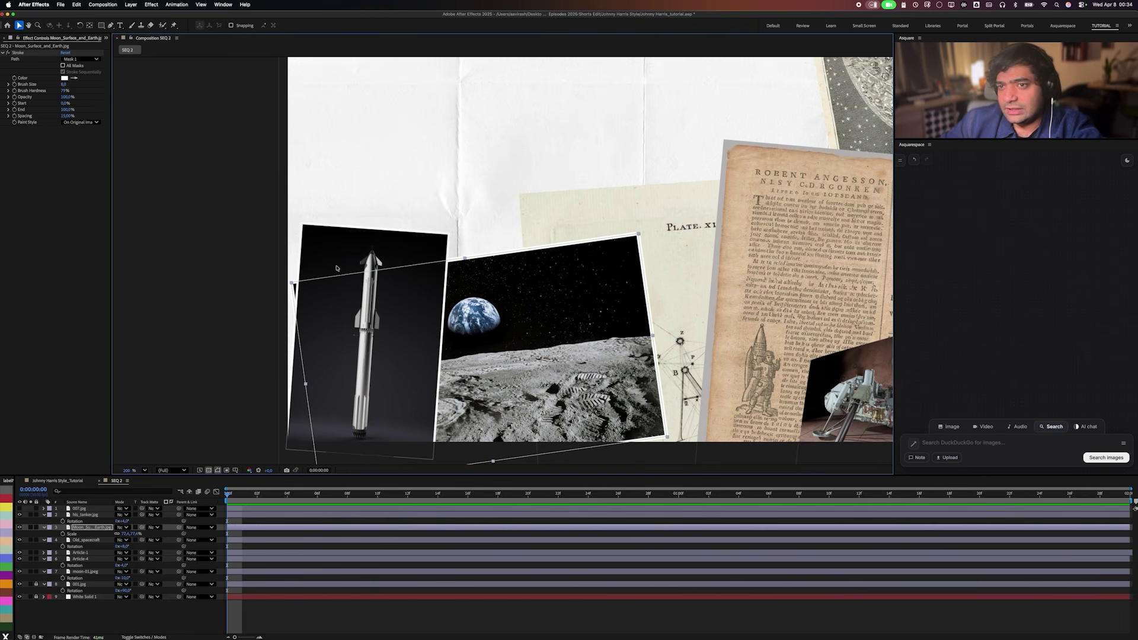
left_click_drag(336, 268, 305, 194)
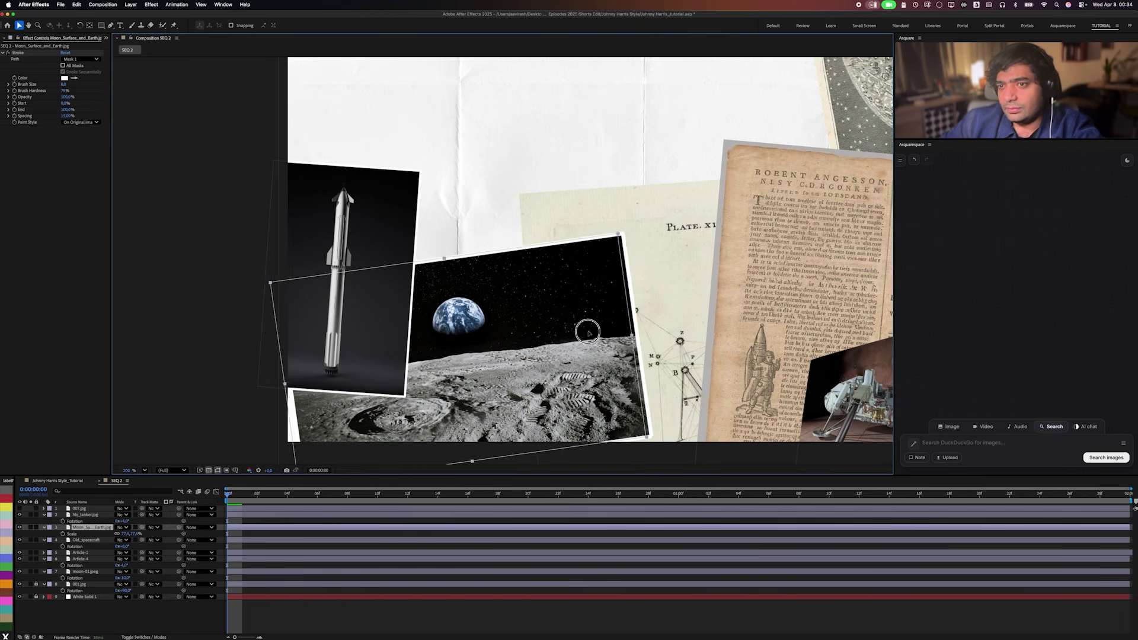
left_click_drag(588, 331, 572, 325)
left_click_drag(733, 237, 611, 253)
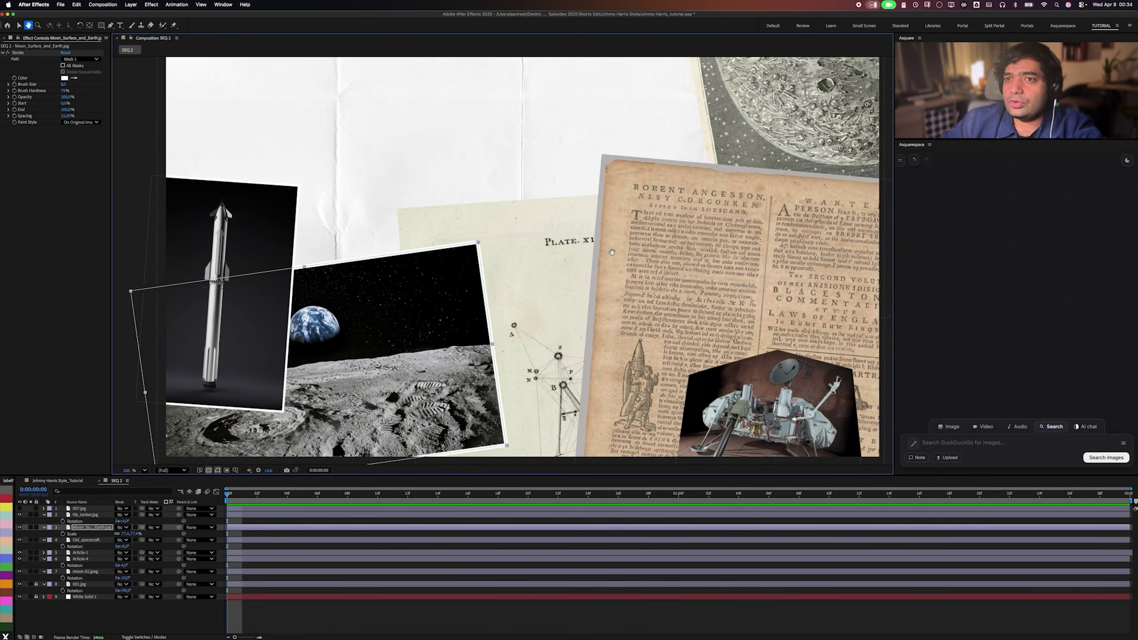
Move the Plate XIX article slightly up and left behind the moon surface photo, and collapse the image layers' open properties in the timeline.
key("super+shift+a")
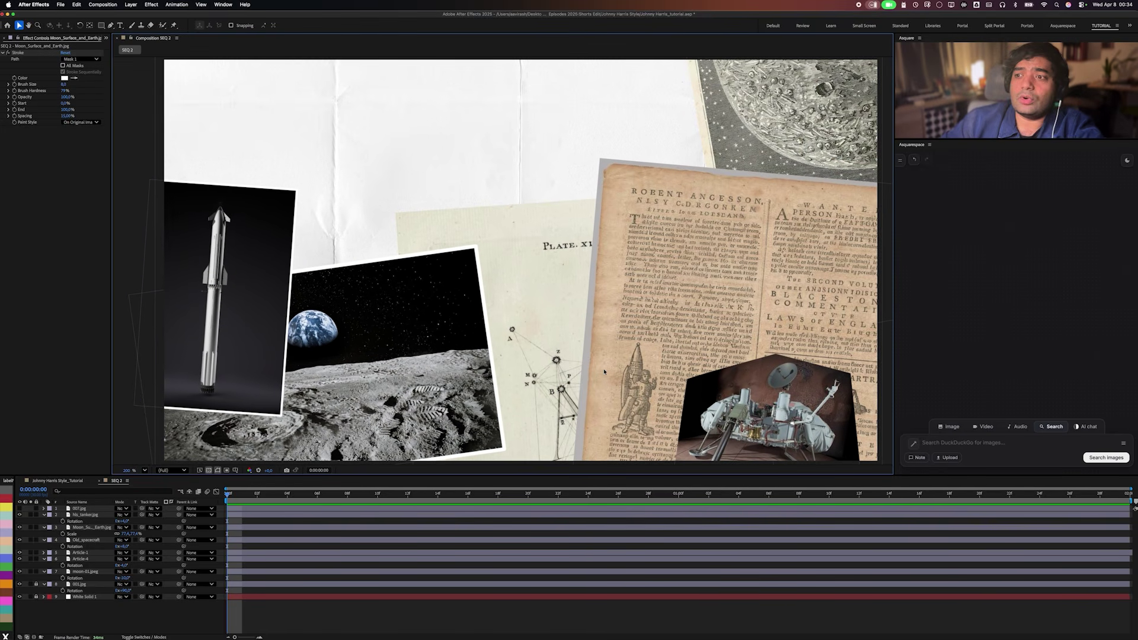
left_click_drag(569, 368, 558, 326)
left_click(102, 25)
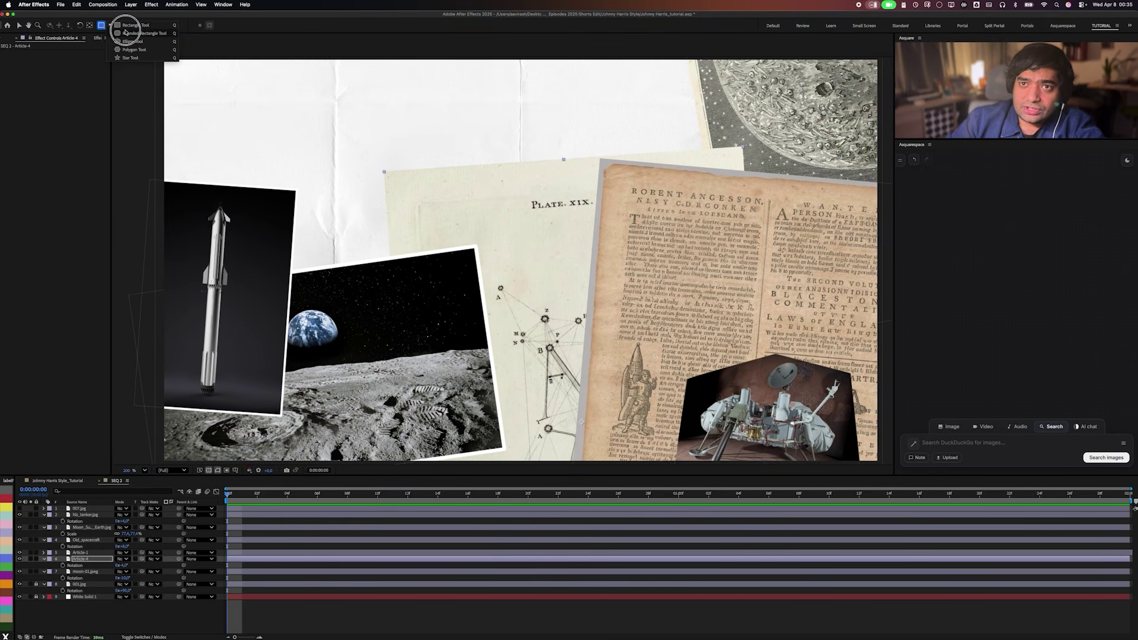
left_click(131, 42)
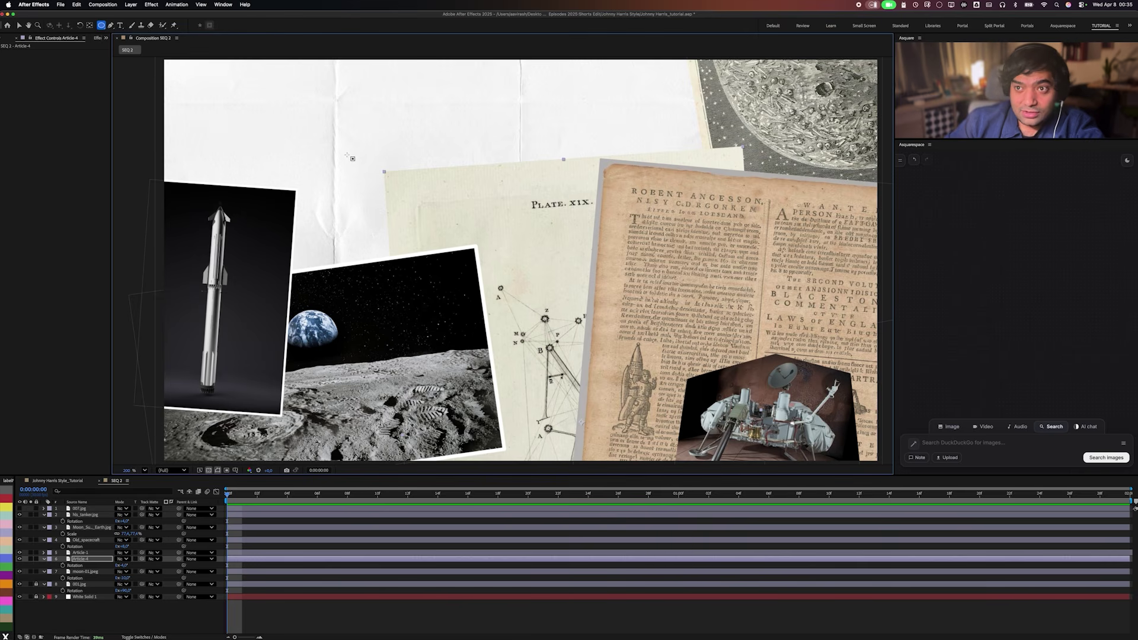
key("v")
key("super+a")
key("u")
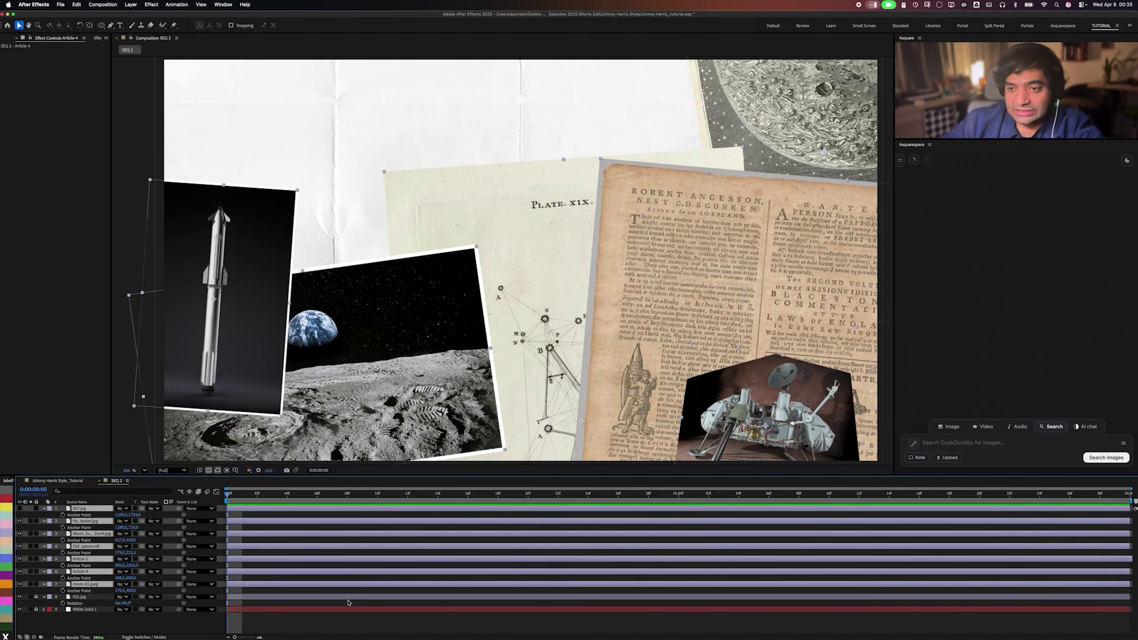
left_click(348, 619)
Create a new shape layer, sketch an orange circle about 170 px wide over the Plate XIX article's upper-left corner, and centre its anchor point.
left_click(131, 4)
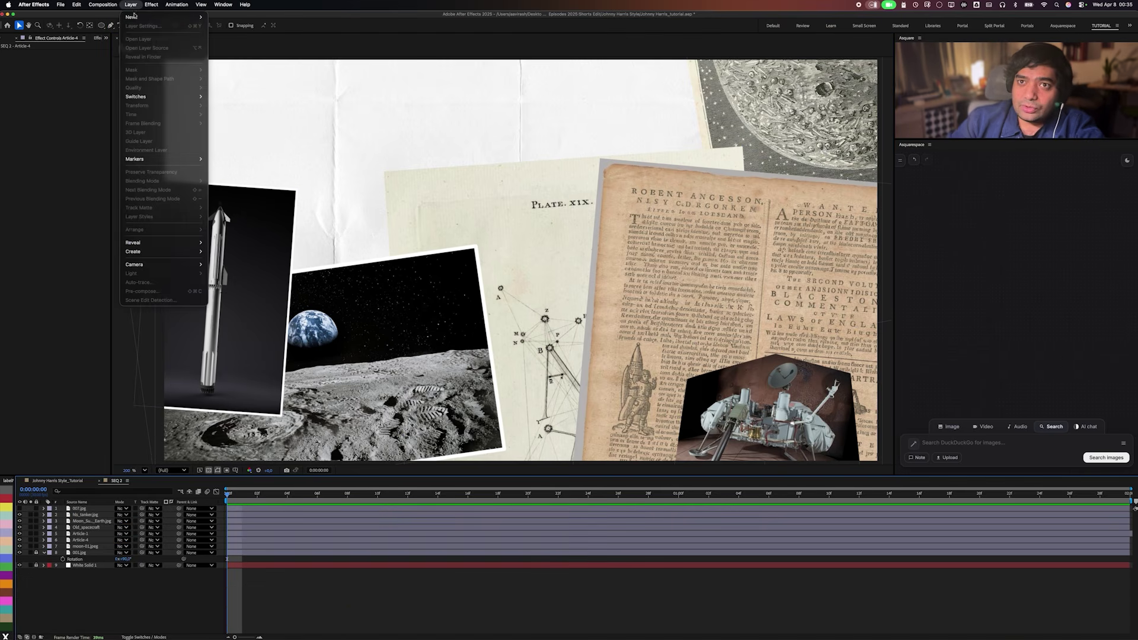
mouse_move(136, 17)
left_click(242, 63)
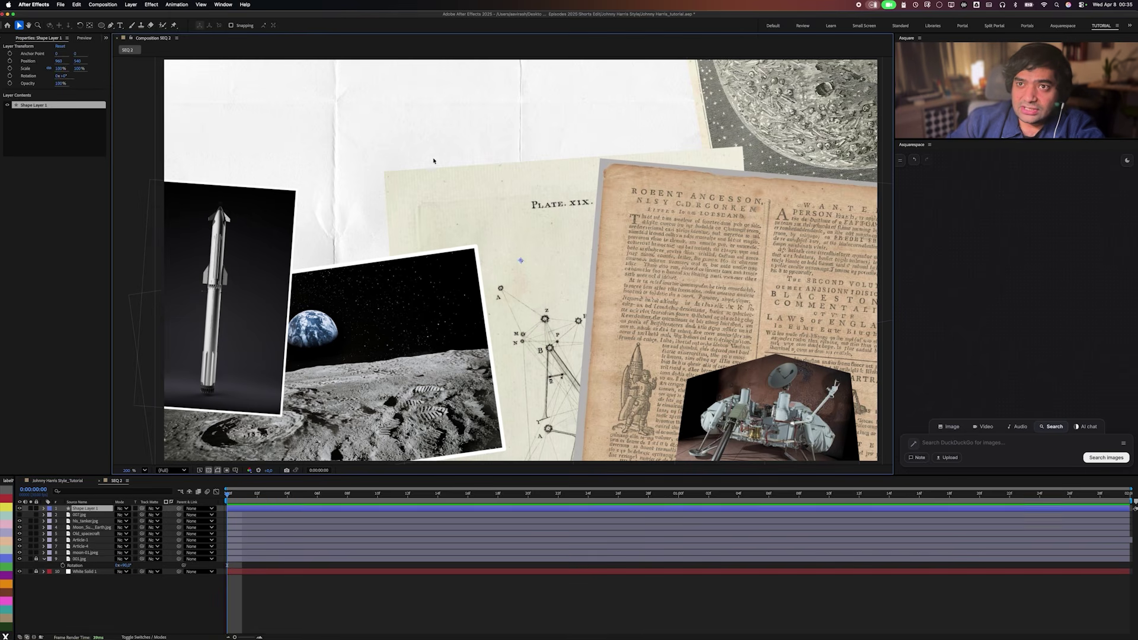
left_click_drag(393, 113, 473, 194)
key("v")
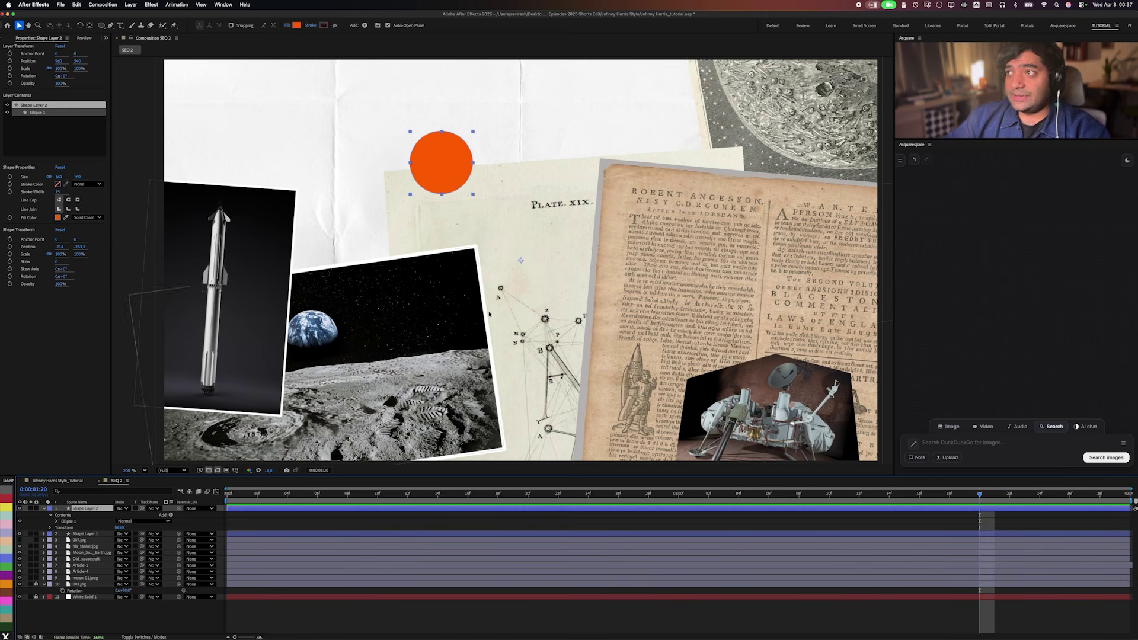
key("super+alt+Home")
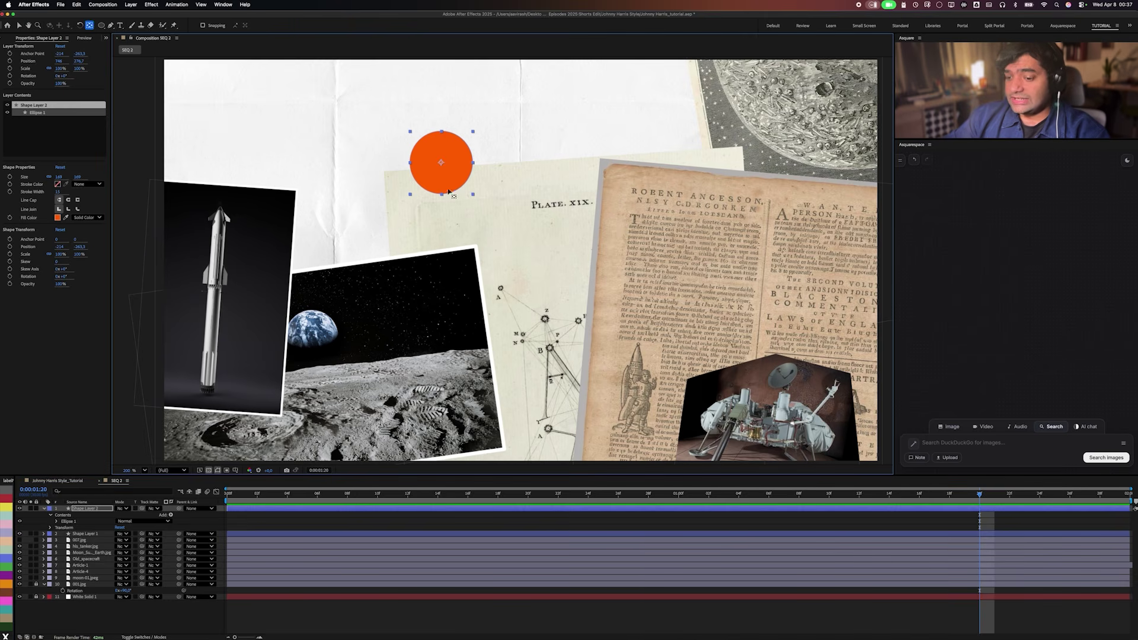
Enlarge the orange circle and place it over the Plate XIX diagram, shifting the brown newspaper article right to make room.
left_click_drag(458, 159, 482, 145)
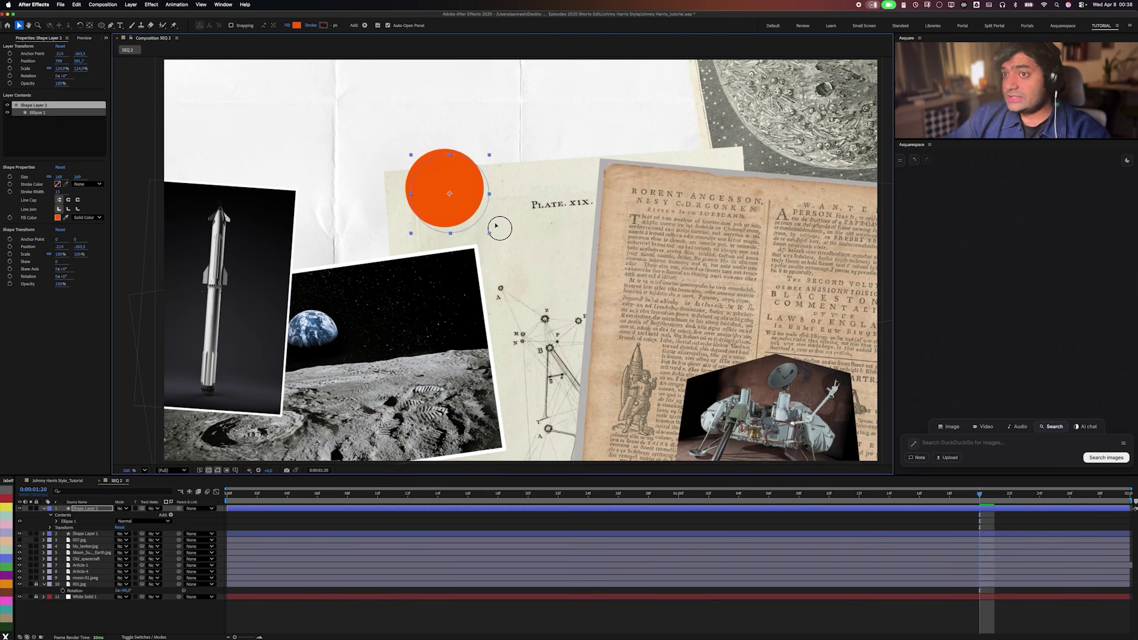
left_click_drag(465, 188, 557, 339)
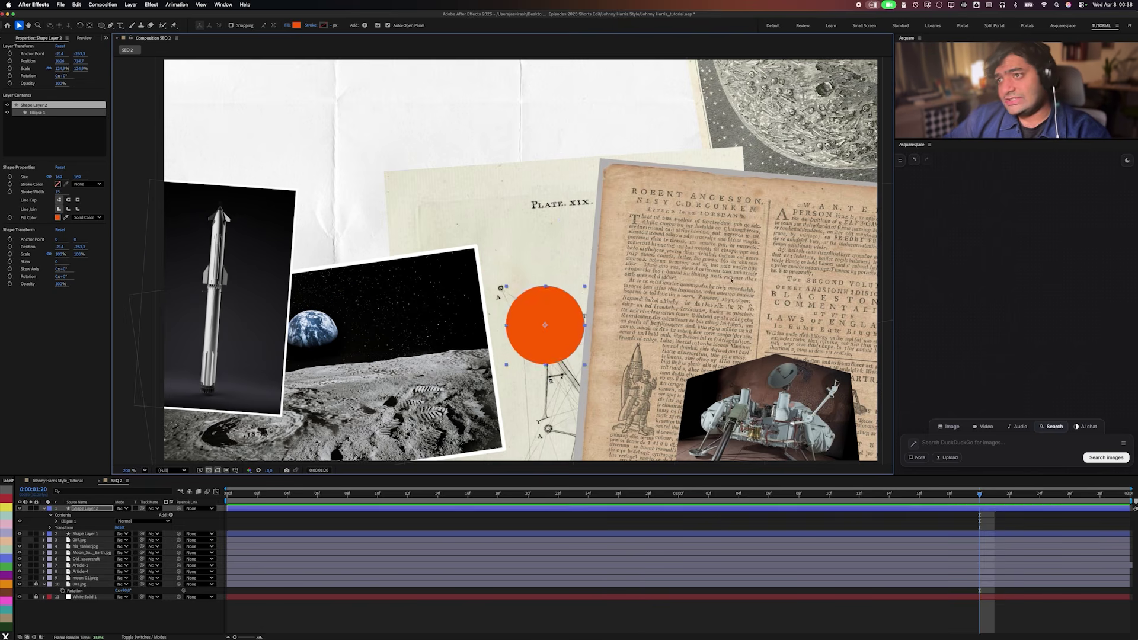
left_click_drag(733, 274, 758, 274)
mouse_move(562, 333)
left_mouse_down()
mouse_move(602, 297)
mouse_move(563, 341)
left_mouse_up()
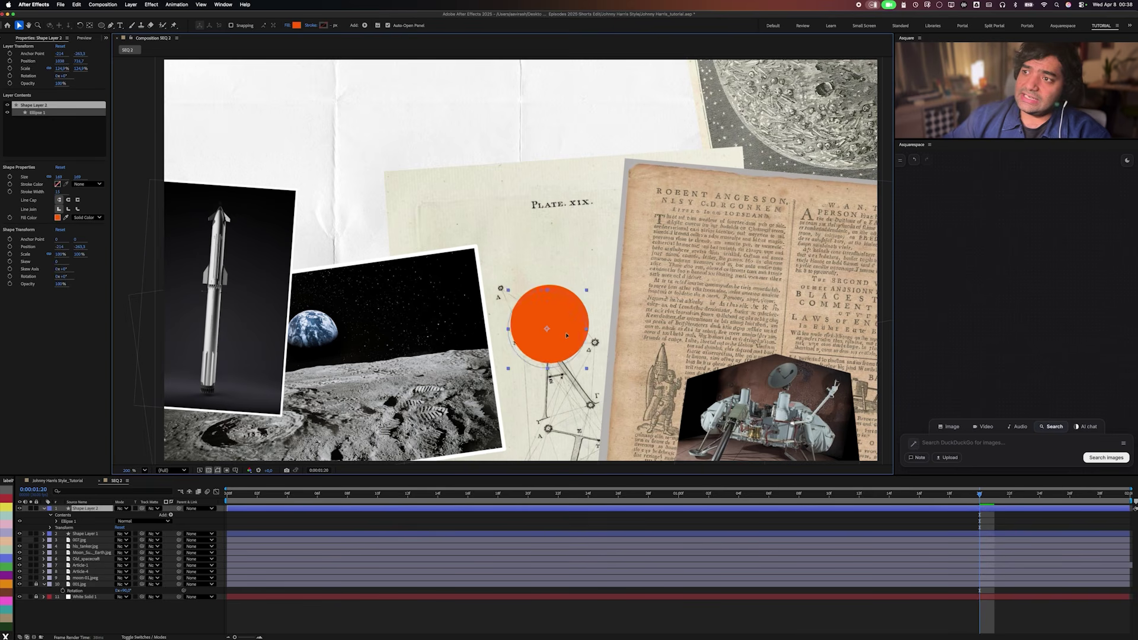
left_click_drag(656, 275, 658, 271)
mouse_move(555, 347)
left_mouse_down()
mouse_move(587, 312)
mouse_move(567, 352)
left_mouse_up()
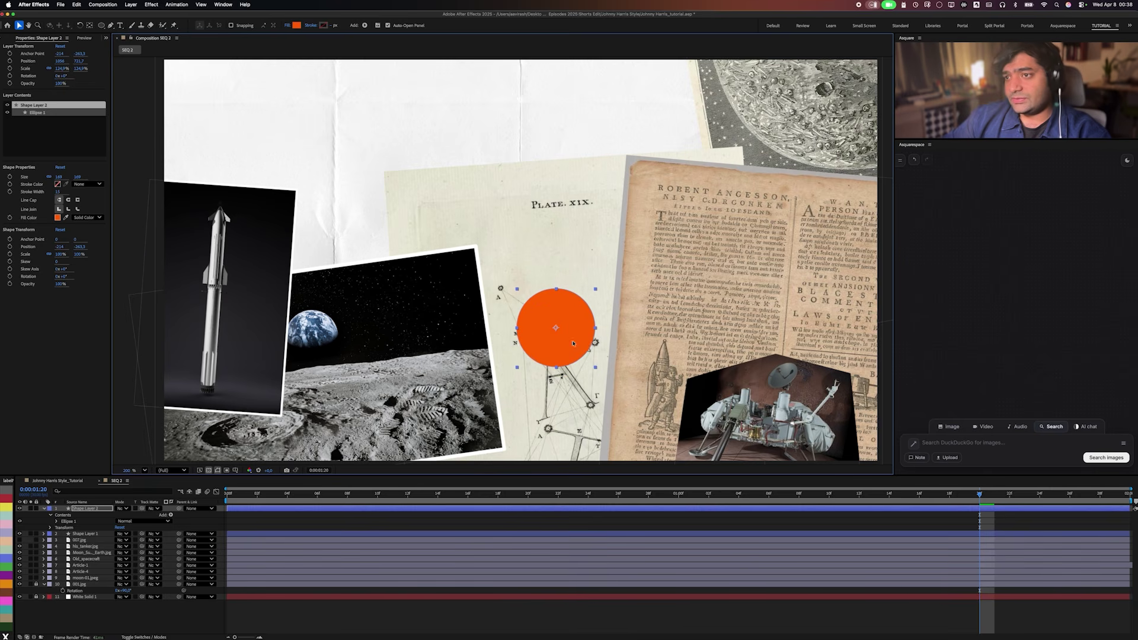
left_click(535, 592)
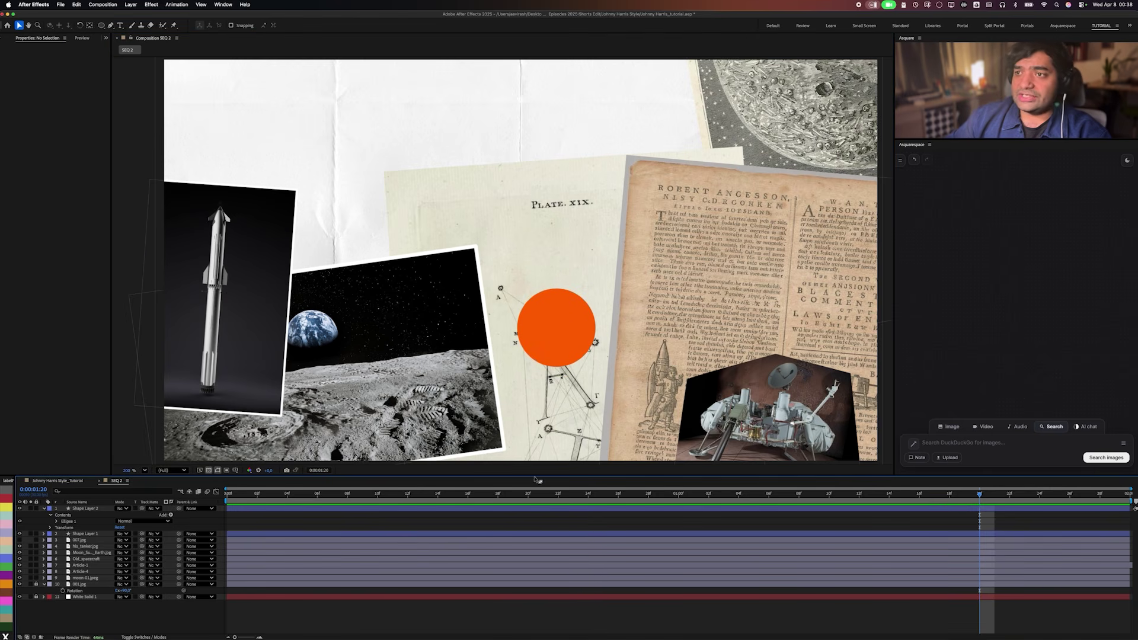
Duplicate the orange circle several times, shrinking the copies to varied sizes and scattering them over the paper, rocket photo and moon surface photo.
left_click(578, 341)
key("ctrl+d")
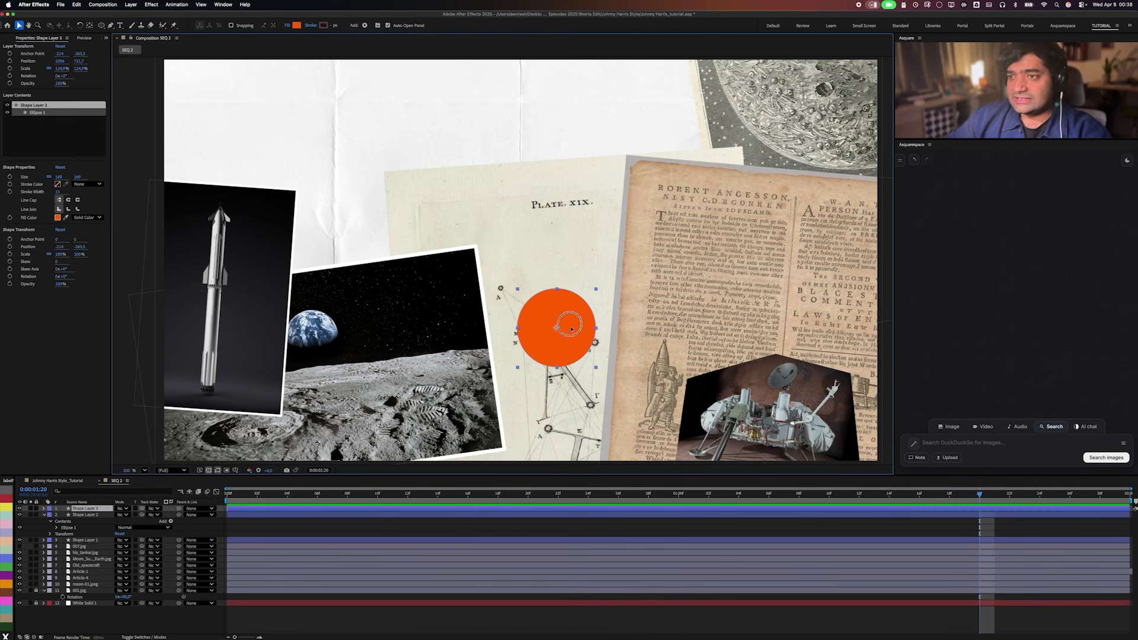
left_click_drag(578, 323, 303, 272)
key("ctrl+d")
key("ctrl+d")
key("ctrl+d")
left_click_drag(343, 185, 250, 351)
key("ctrl+d")
key("ctrl+d")
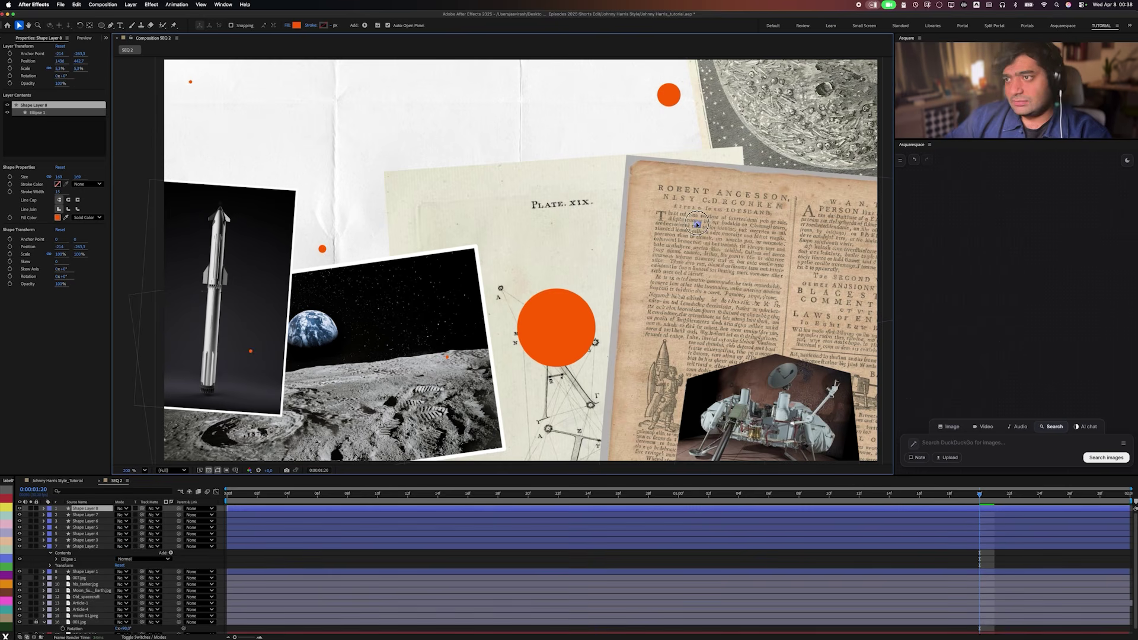
Scale the newest circle copy to about 17% and place it at the middle of the composition's top edge.
left_click_drag(456, 332, 550, 83)
key("s")
left_click_drag(123, 515, 130, 515)
left_click_drag(549, 79, 520, 63)
Move the medium orange circle to the moon engraving's left edge and send its layer backward until it sits behind the engraving.
left_click(669, 95)
left_click_drag(669, 95, 697, 105)
key("ctrl+alt+Down")
key("ctrl+alt+Down")
key("ctrl+alt+Down")
key("ctrl+alt+Down")
key("ctrl+alt+Down")
key("ctrl+alt+Down")
key("ctrl+alt+Down")
key("ctrl+alt+Down")
key("ctrl+alt+Down")
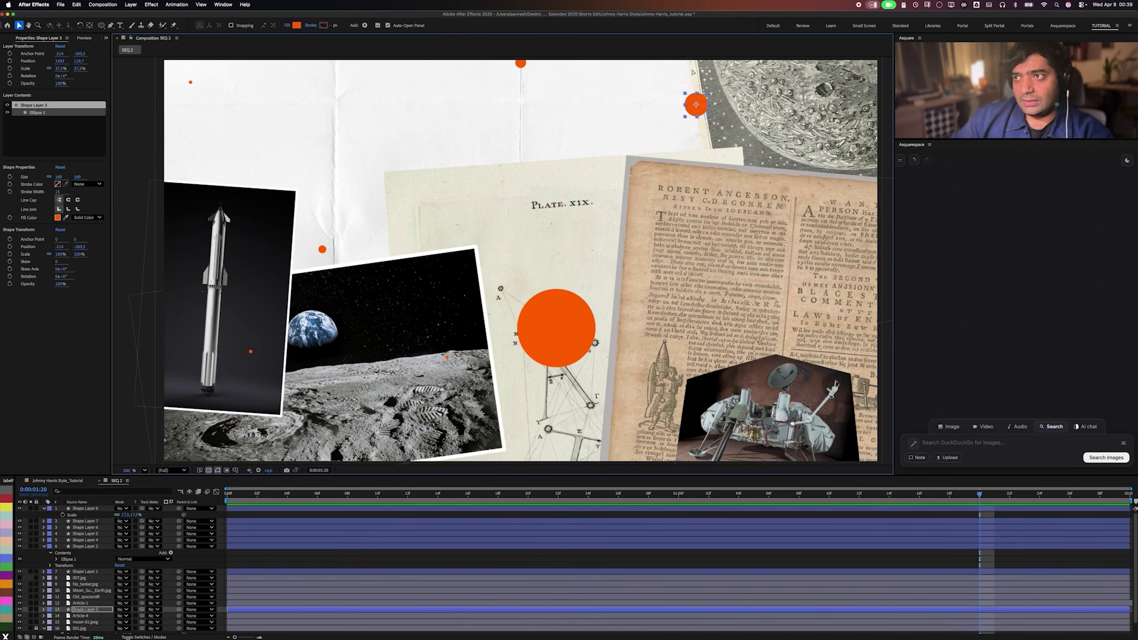
left_click(686, 117)
Select the five small circles at the top edge, moon engraving, upper-left paper, rocket photo and just above the moon surface photo.
scroll(652, 113, "down", 1)
left_click(621, 111)
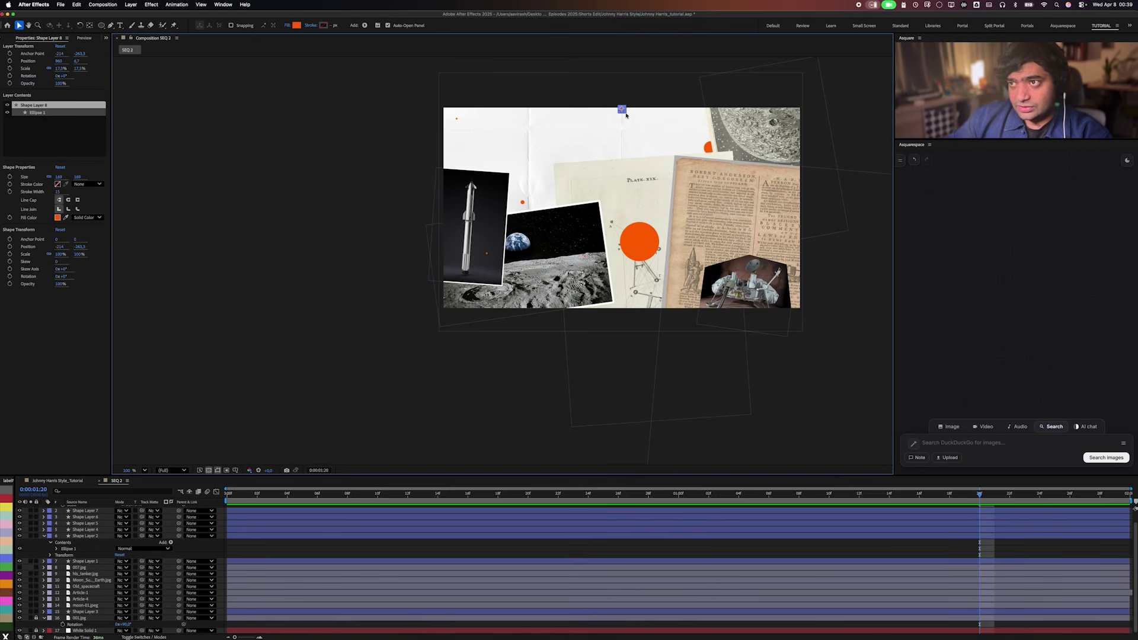
left_click(713, 147, "shift")
left_click(456, 119, "shift")
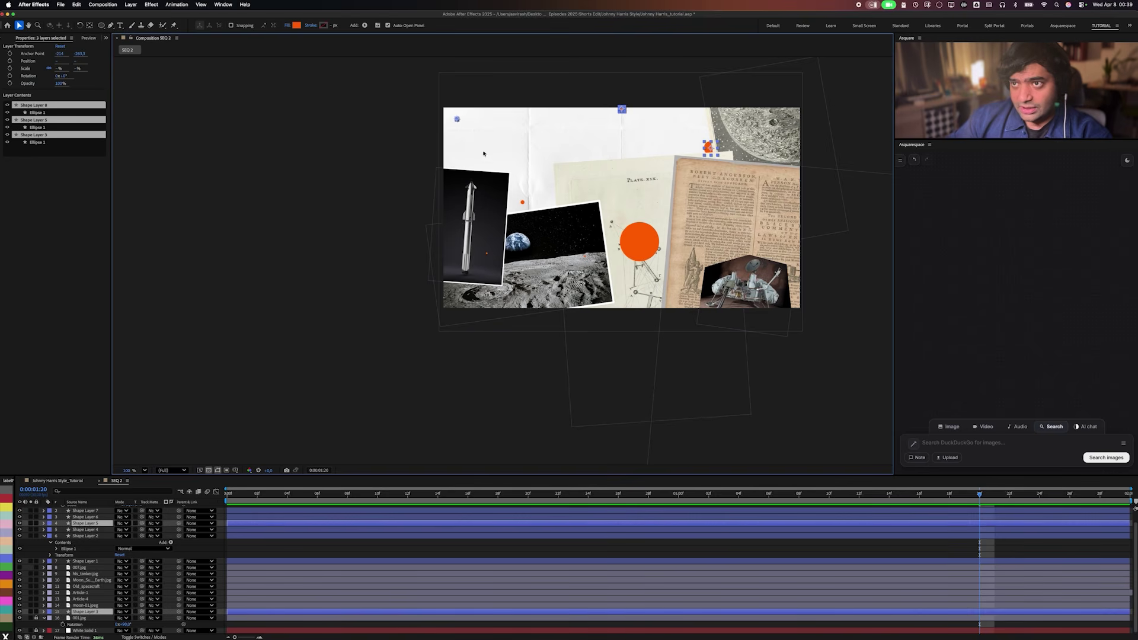
left_click(486, 253, "shift")
left_click(522, 203, "shift")
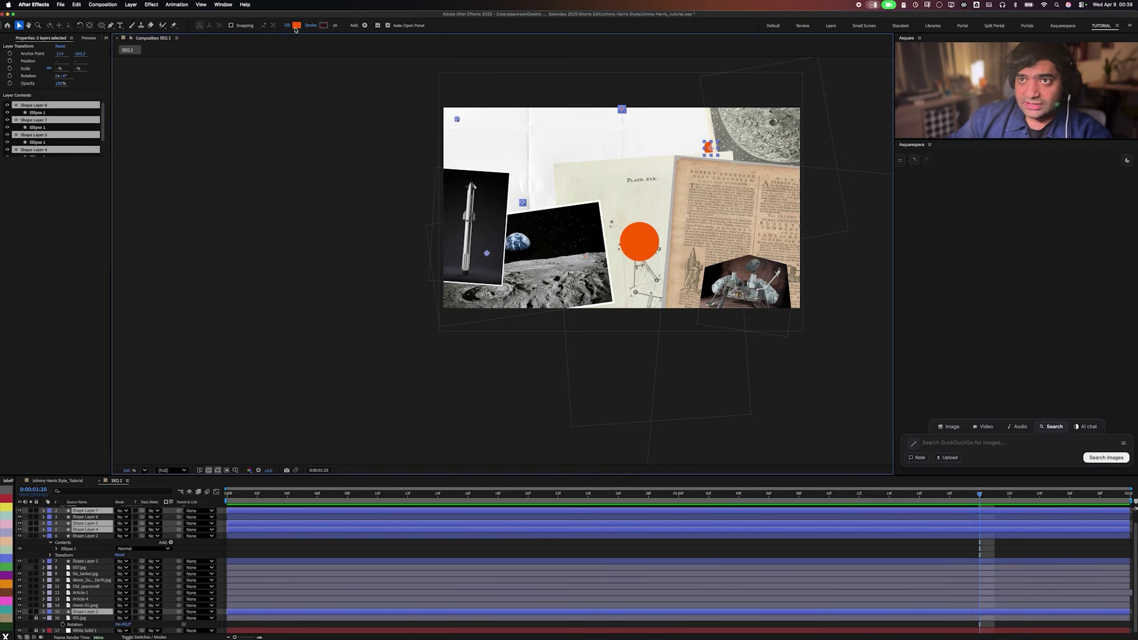
Try a strongly saturated blue fill on the five selected circles, and undo it.
left_click(297, 25)
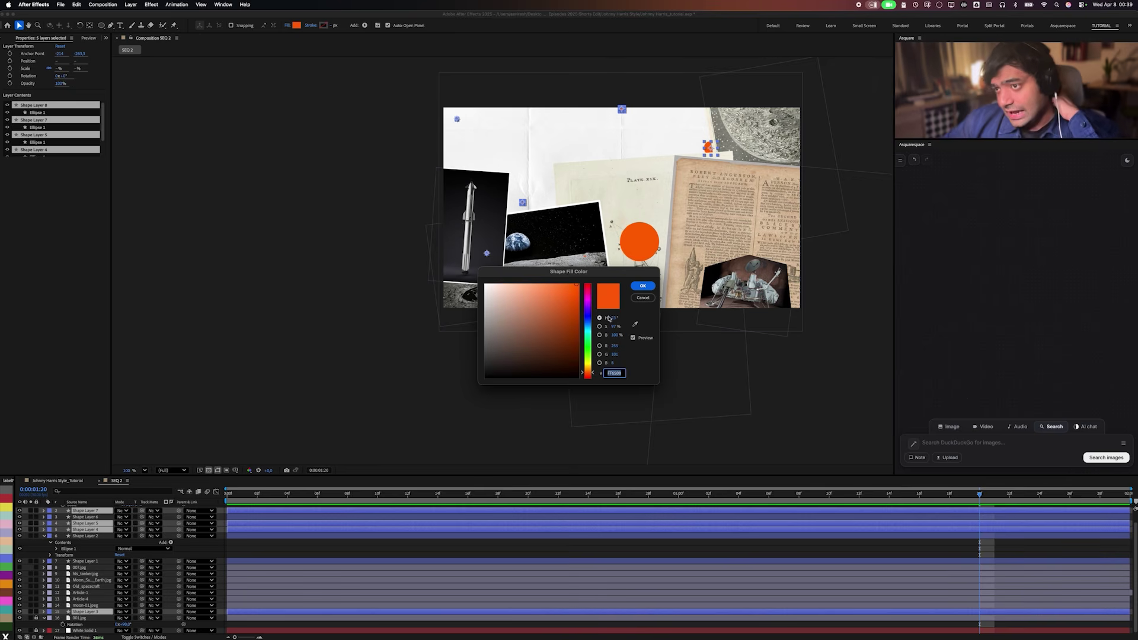
left_click_drag(586, 317, 590, 320)
left_click(642, 286)
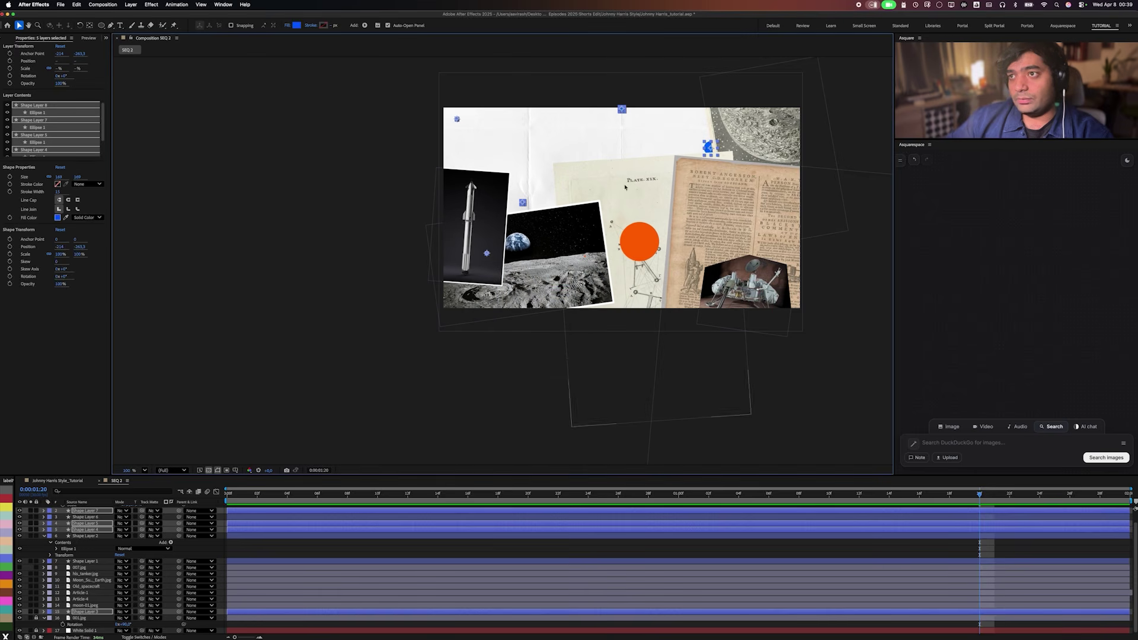
left_click(607, 107)
key("super+z")
key("super+z")
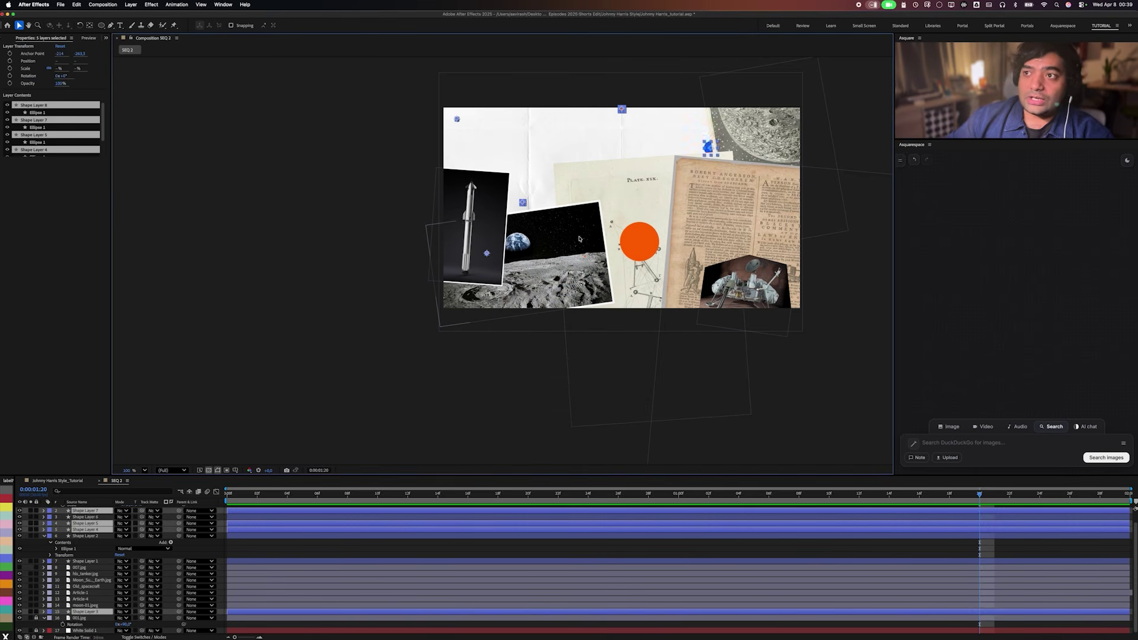
Set the fill of the five selected small circles to a lighter, less saturated blue.
left_click(298, 25)
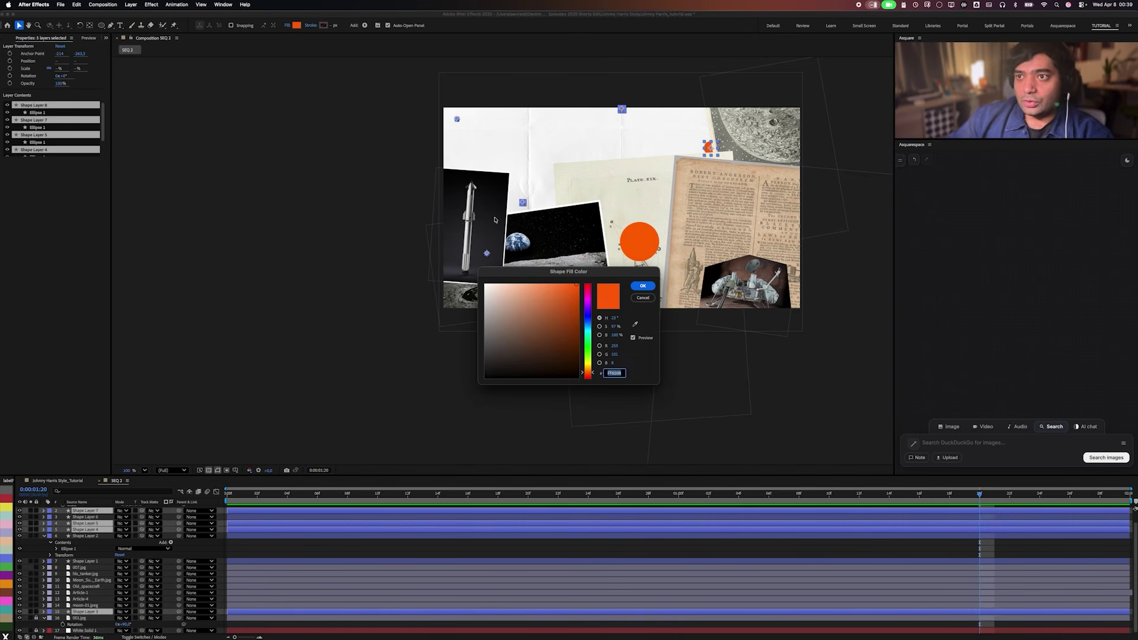
left_click(589, 319)
left_click(547, 285)
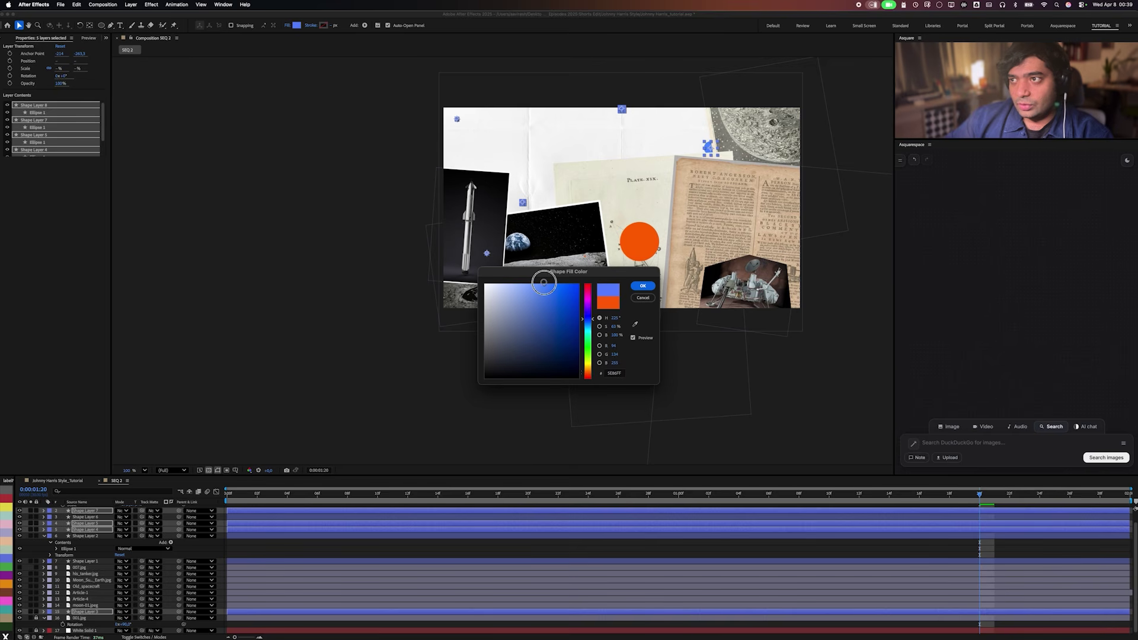
left_click(588, 323)
left_click_drag(589, 324, 589, 320)
left_click(642, 286)
left_click(632, 123)
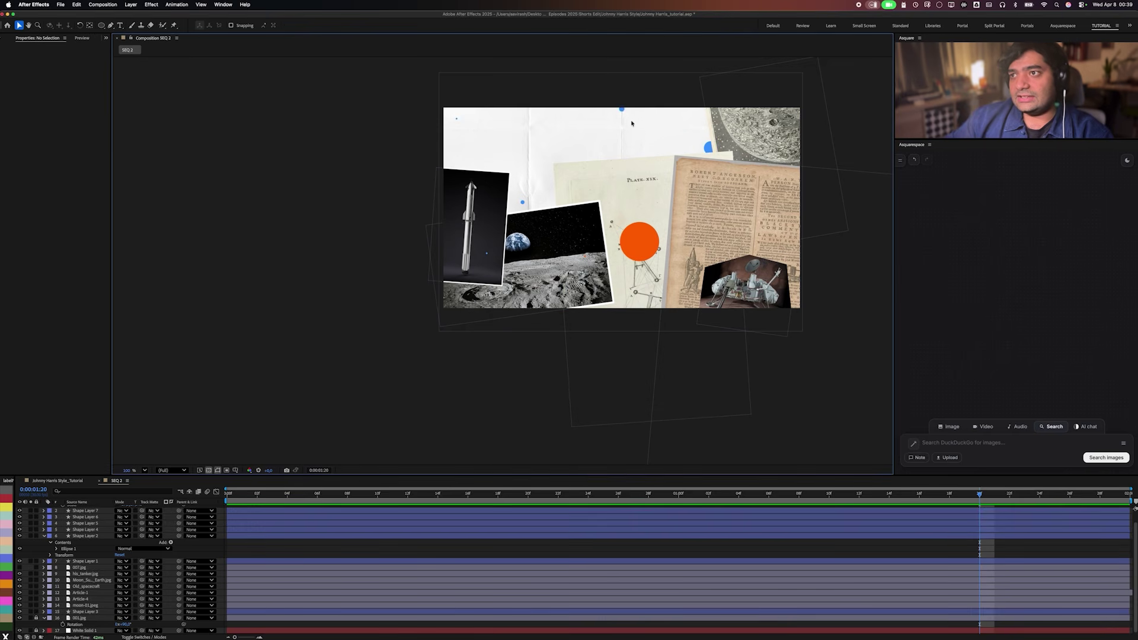
Change the fill of the upper-left, rocket-photo and top-edge circles to light yellow-green.
left_click(456, 118)
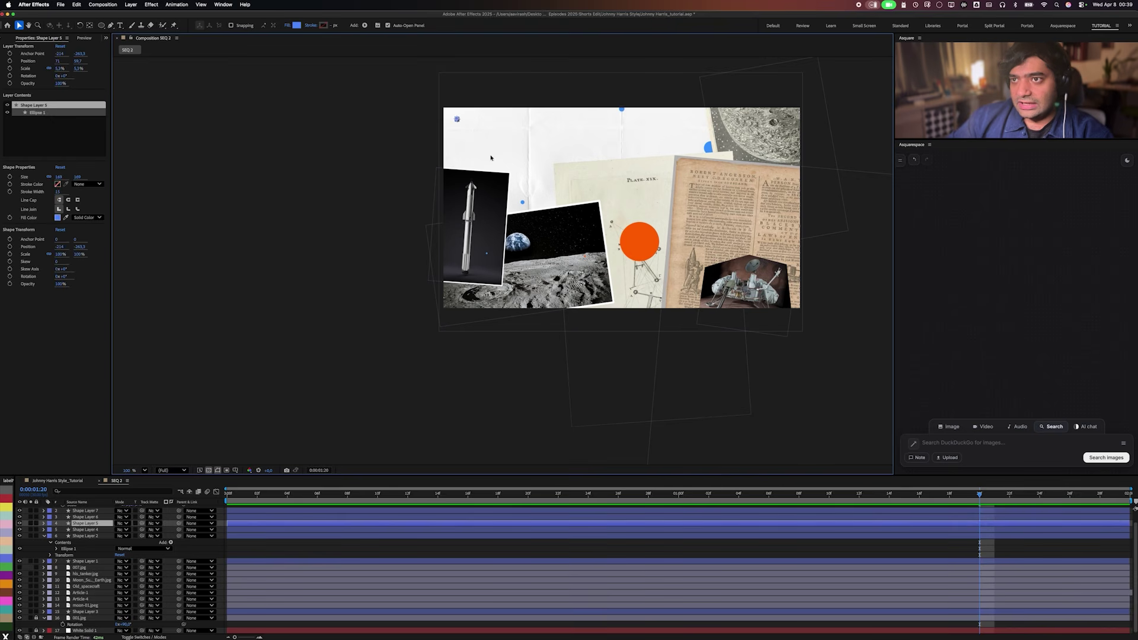
left_click(487, 253, "shift")
left_click(622, 109, "shift")
left_click(296, 25)
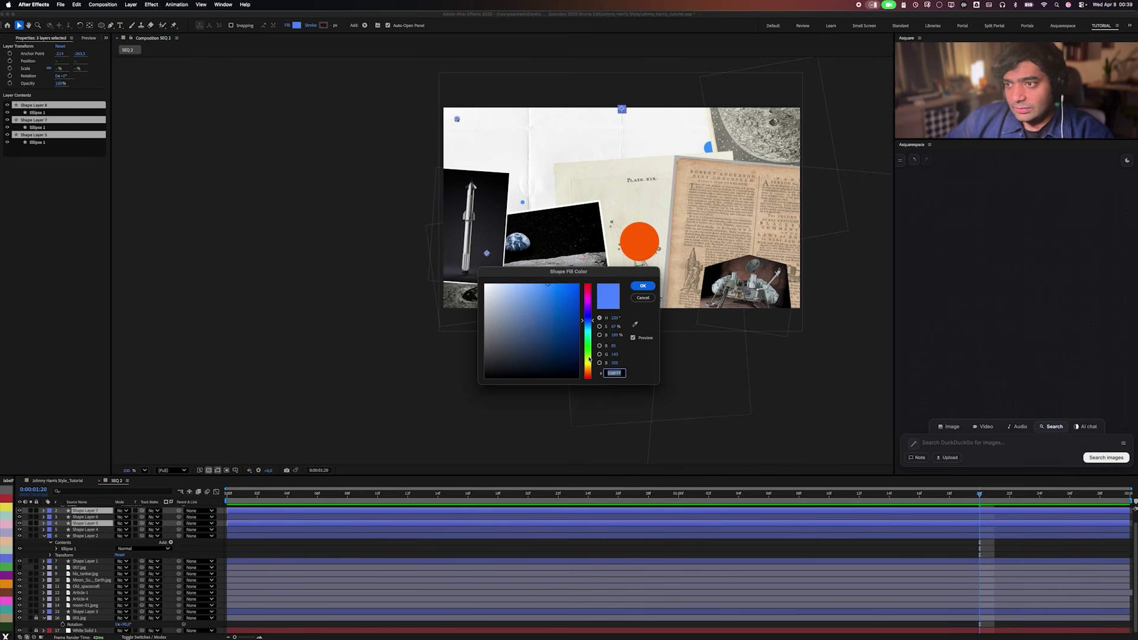
left_click(589, 359)
left_click(643, 285)
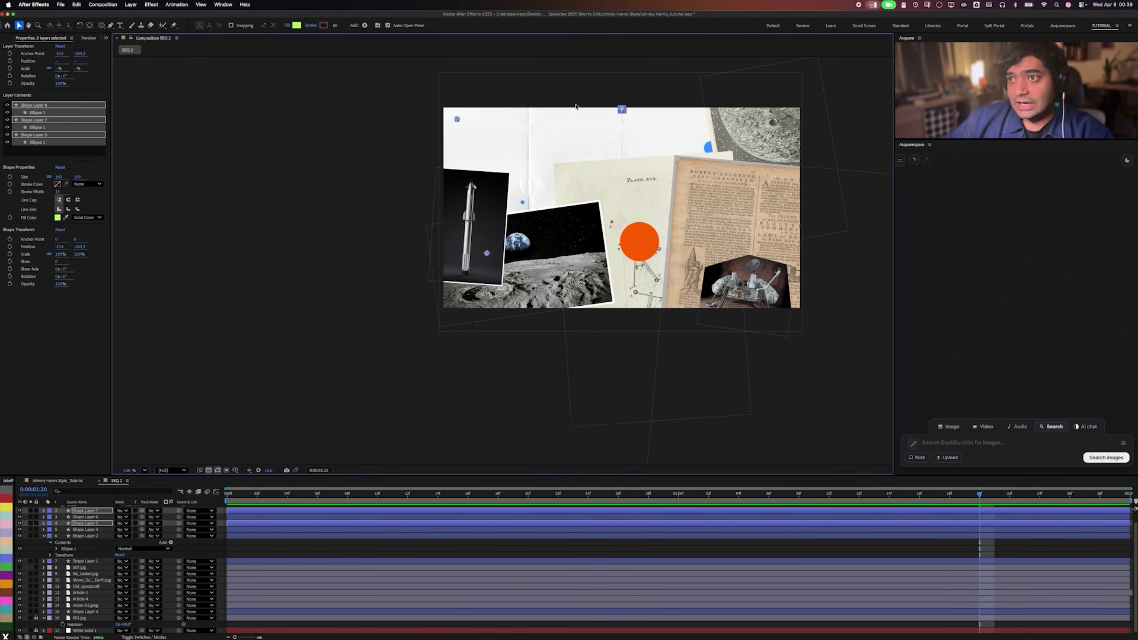
Undo the last colour change and fill the three selected circles, including the one on the rocket photo, with bright green.
left_click(593, 149)
key("ctrl+z")
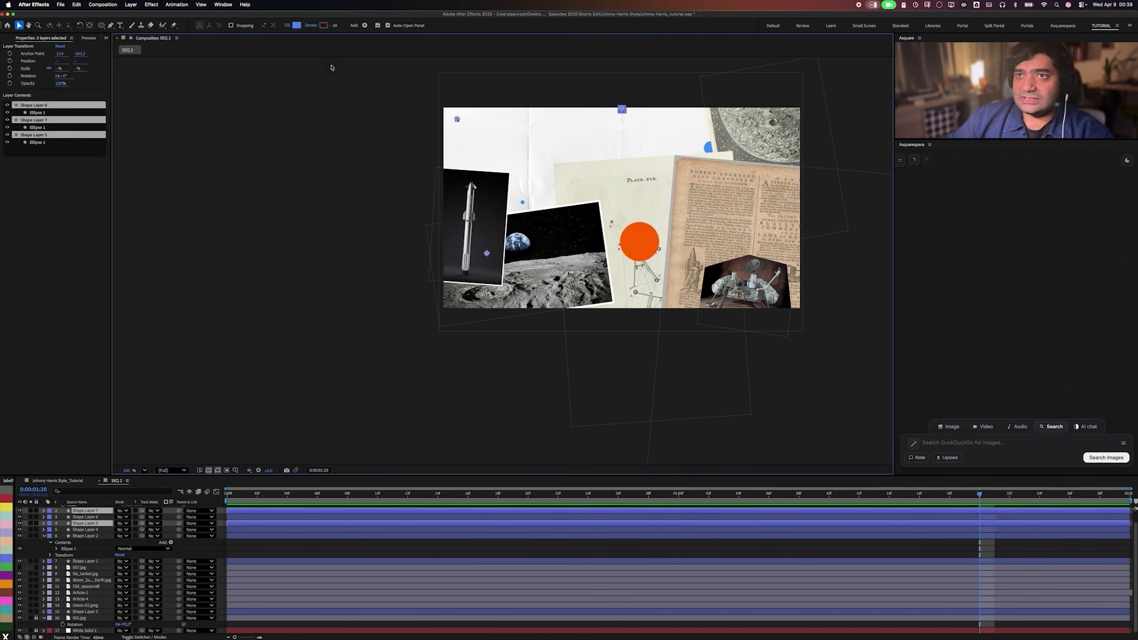
left_click(296, 25)
left_click(589, 348)
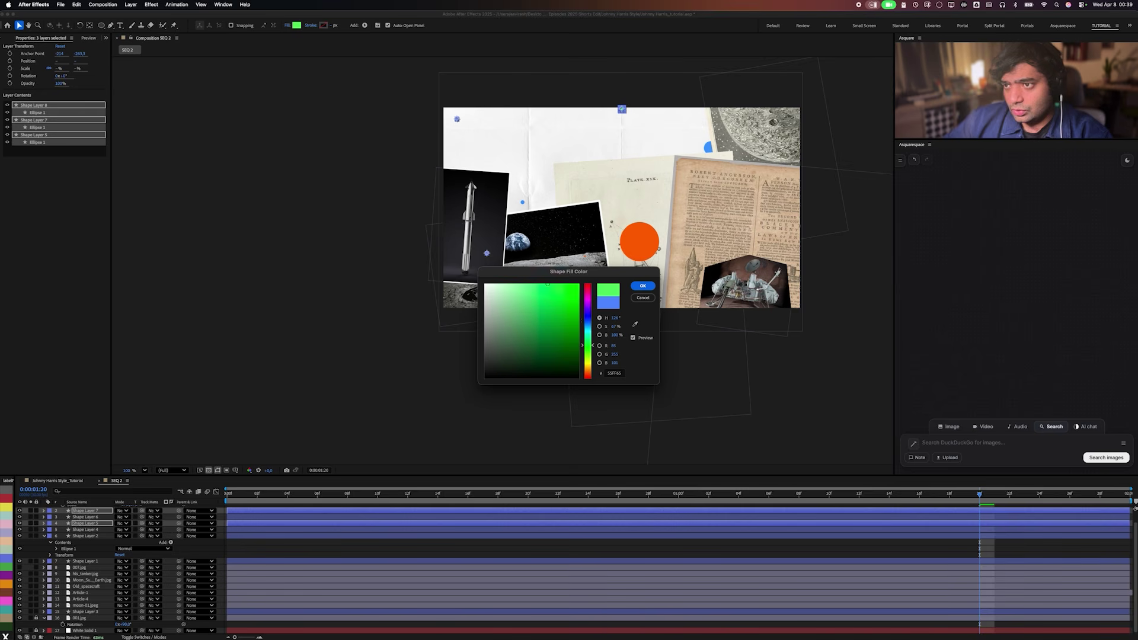
left_click(567, 287)
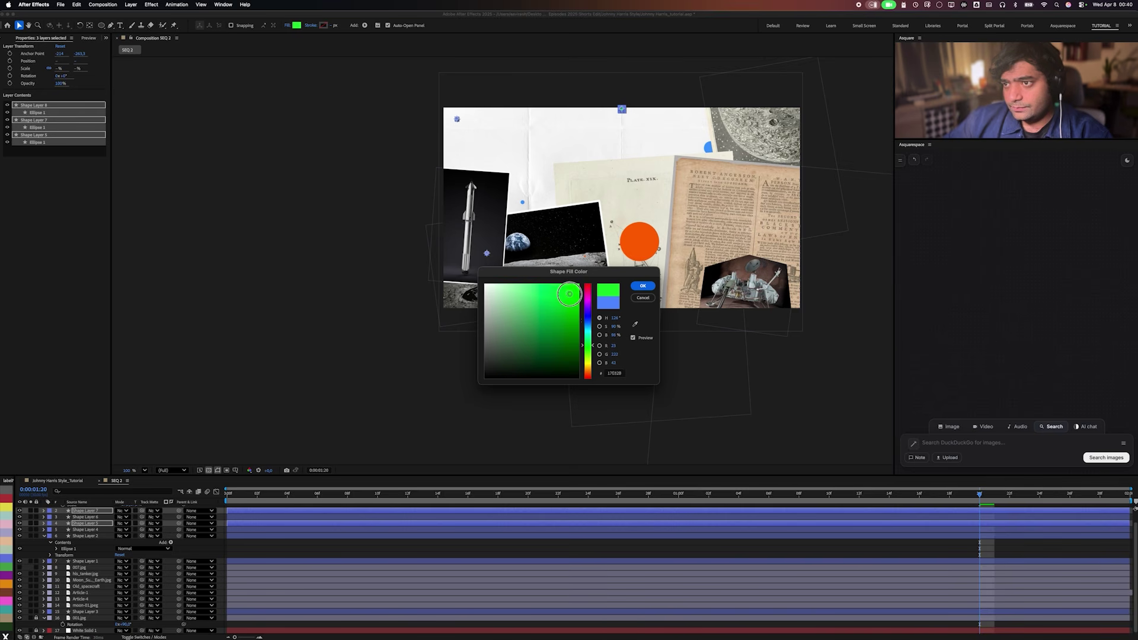
left_click(643, 285)
left_click(591, 104)
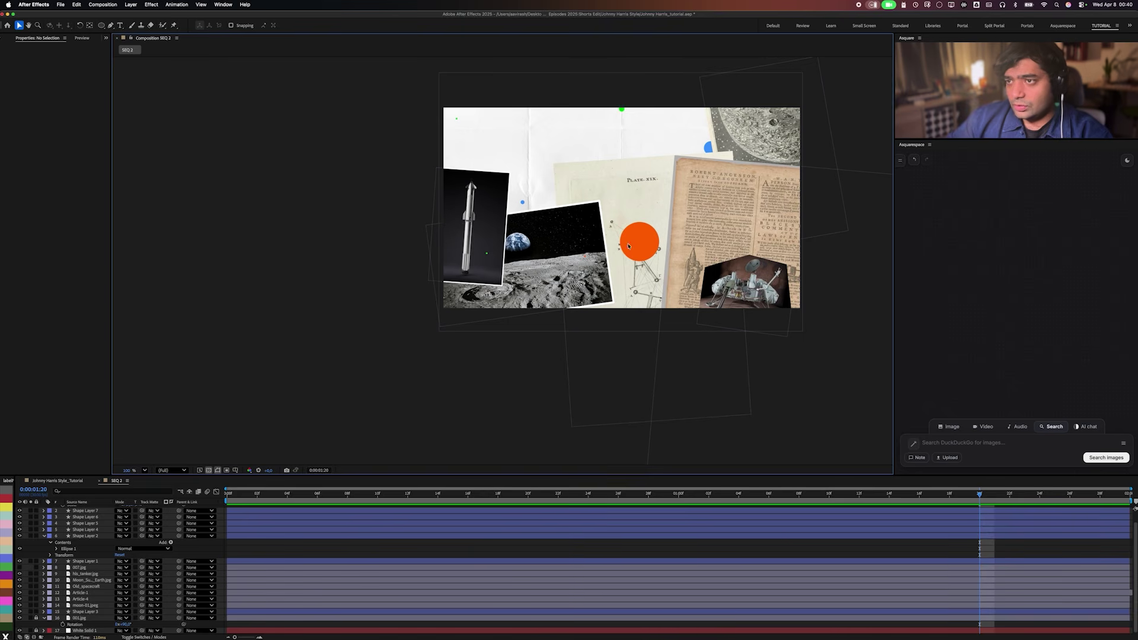
Duplicate the small blue circle above the moon photo, enlarge the copy higher on the blank paper, and reposition both circles.
left_click(523, 203)
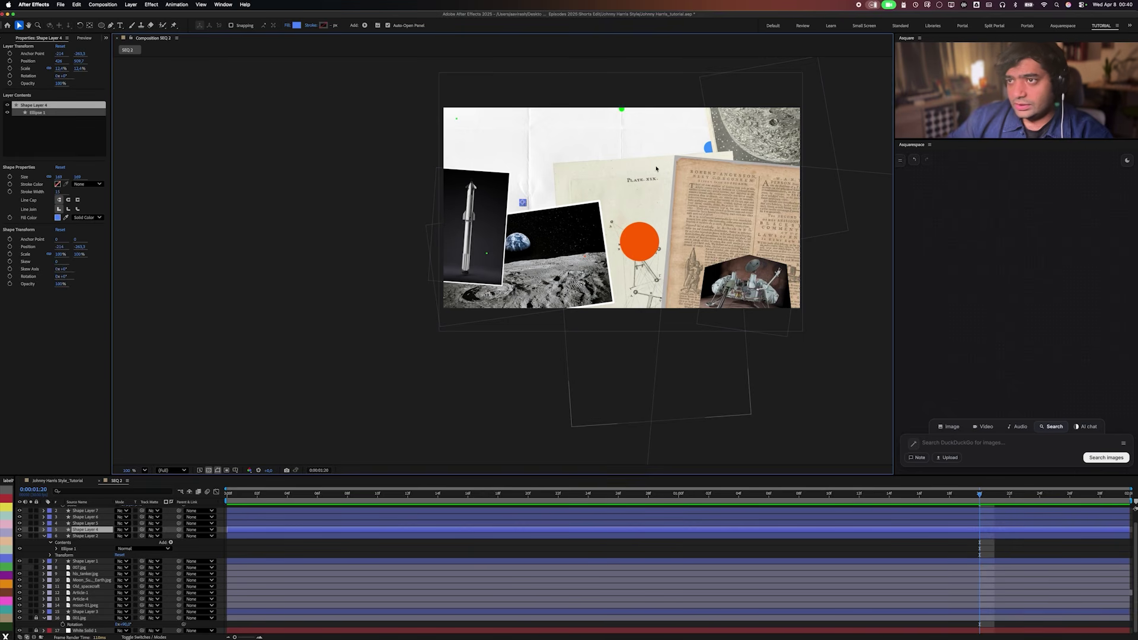
key("super+d")
left_click_drag(522, 203, 527, 130)
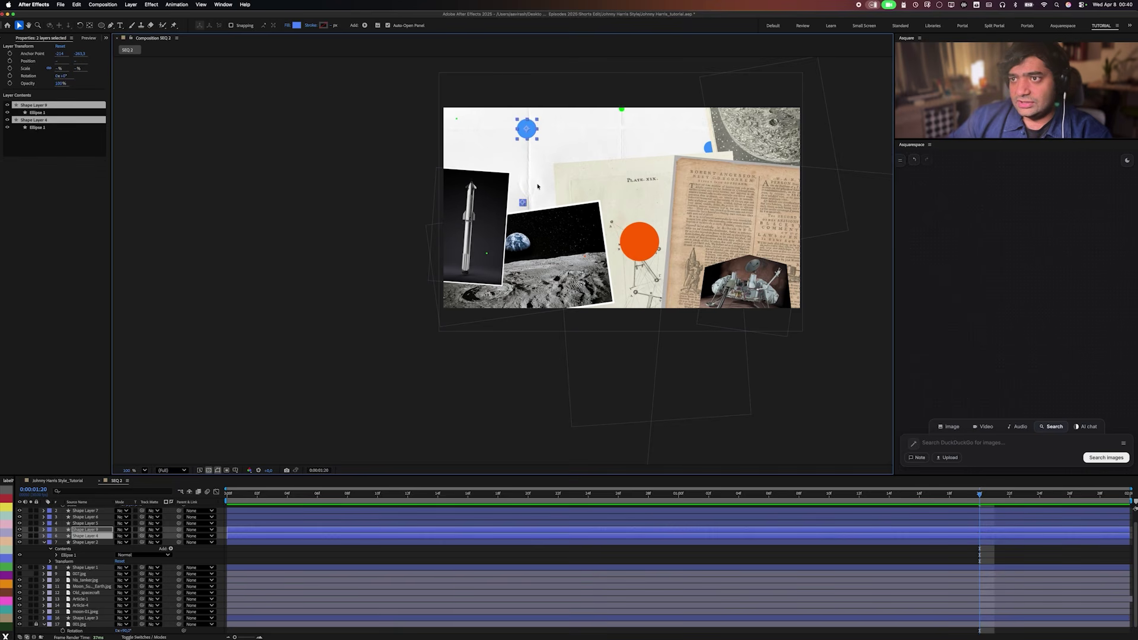
left_click(523, 204)
mouse_move(523, 204)
left_mouse_down()
mouse_move(573, 191)
mouse_move(501, 194)
mouse_move(517, 190)
left_mouse_up()
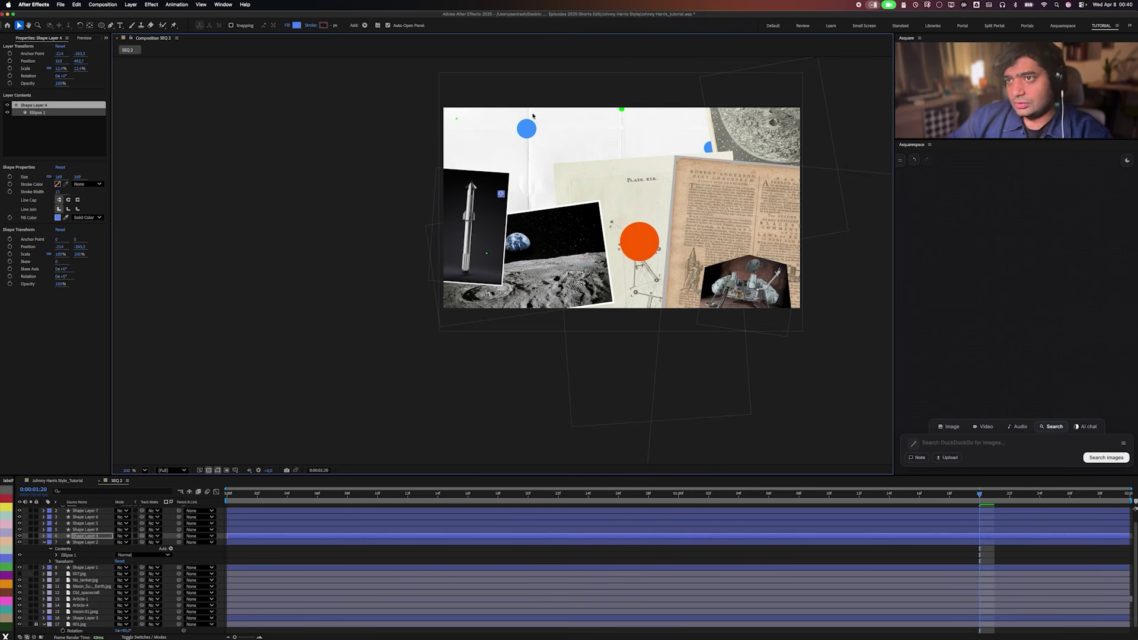
left_click_drag(526, 128, 530, 145)
left_click(527, 153)
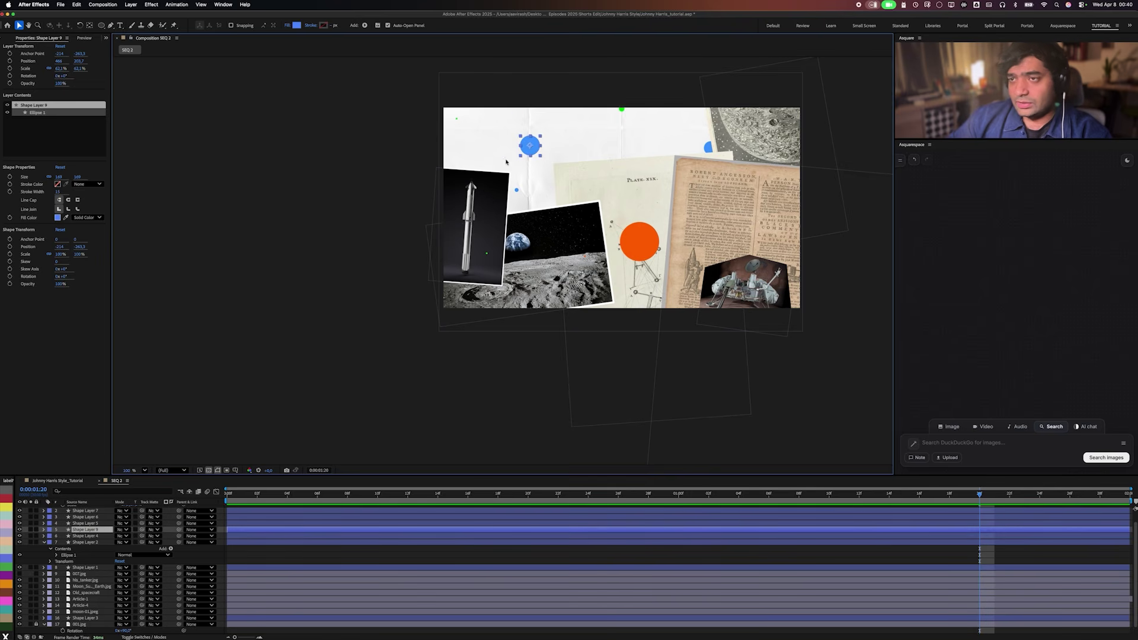
Fill the enlarged circle on the white paper with golden yellow, FFD900.
left_click(296, 25)
left_click(578, 285)
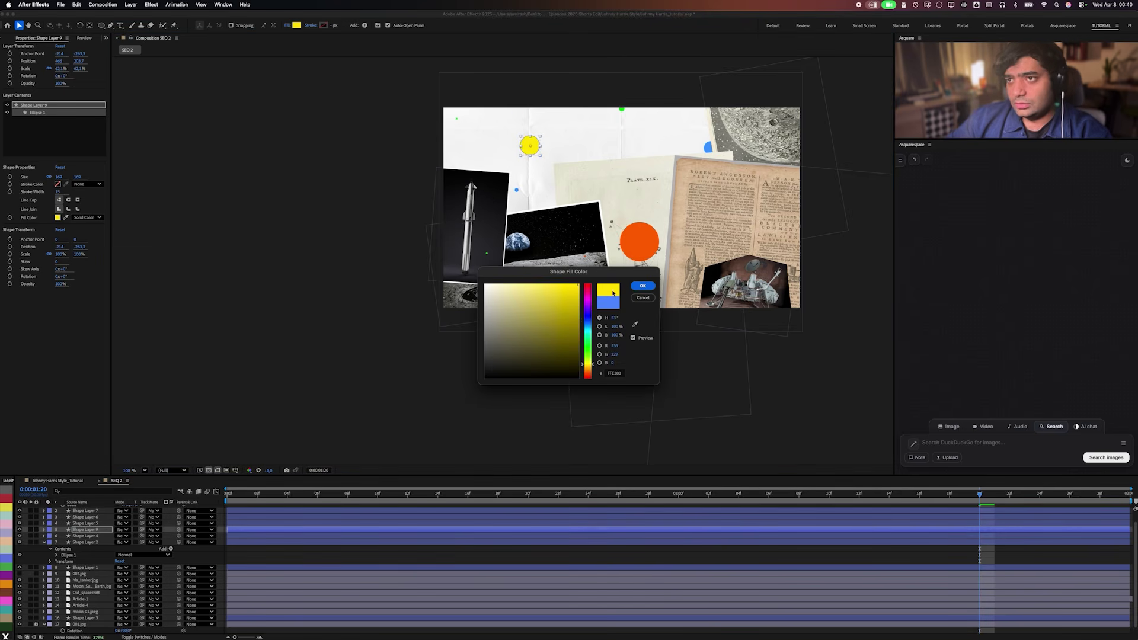
left_click_drag(588, 355, 589, 367)
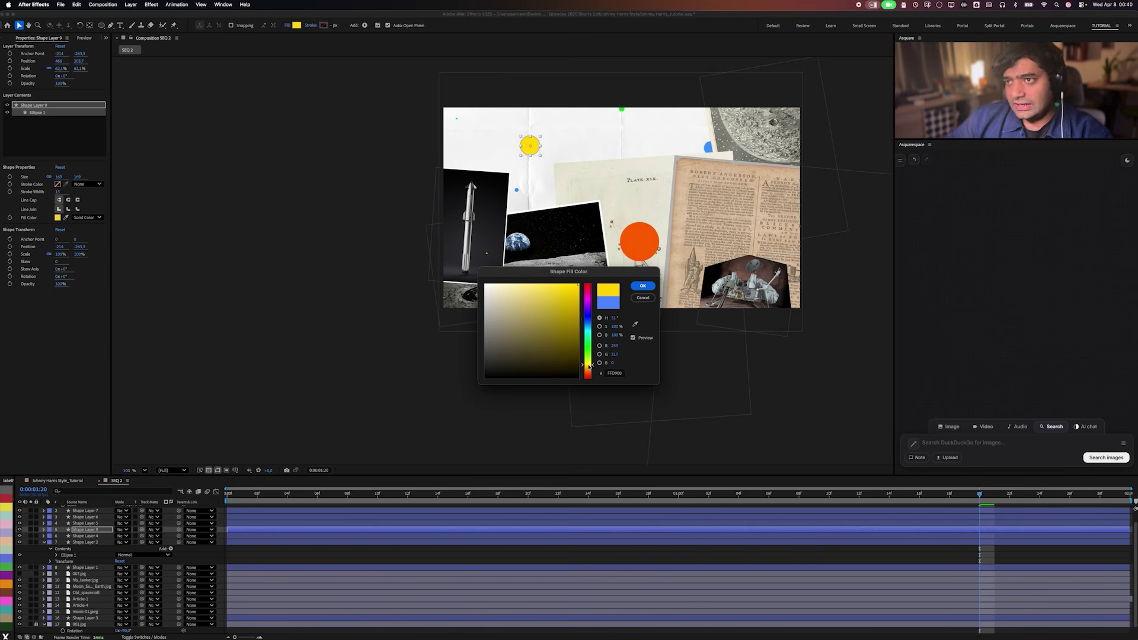
left_click(633, 290)
left_click(559, 76)
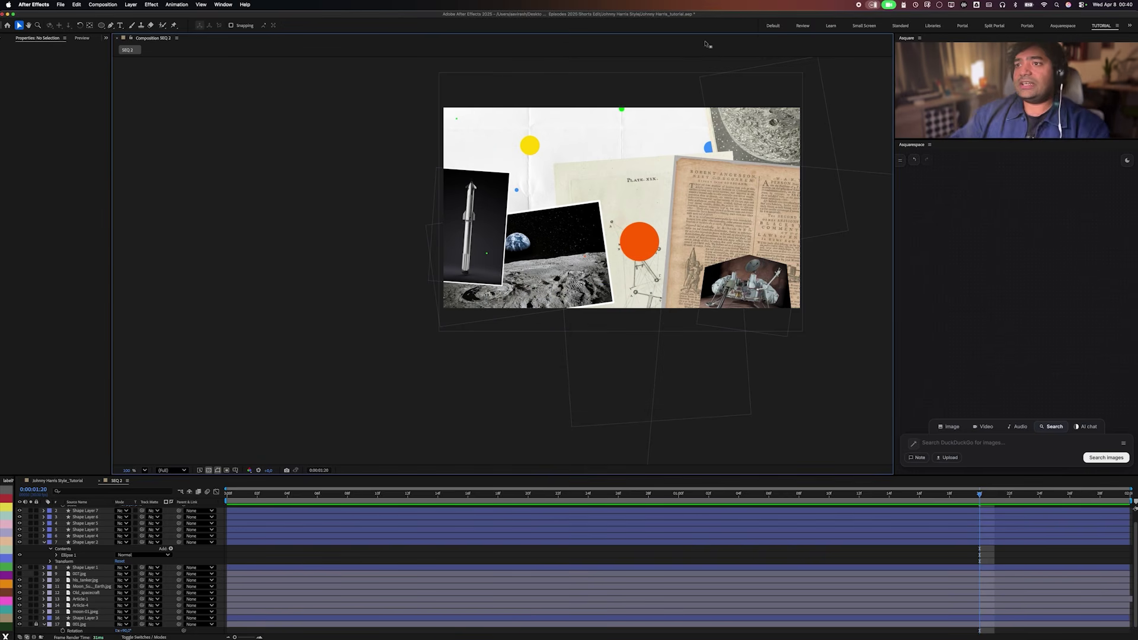
Set the blending mode of the large orange circle over the diagram to Overlay.
left_click(648, 245)
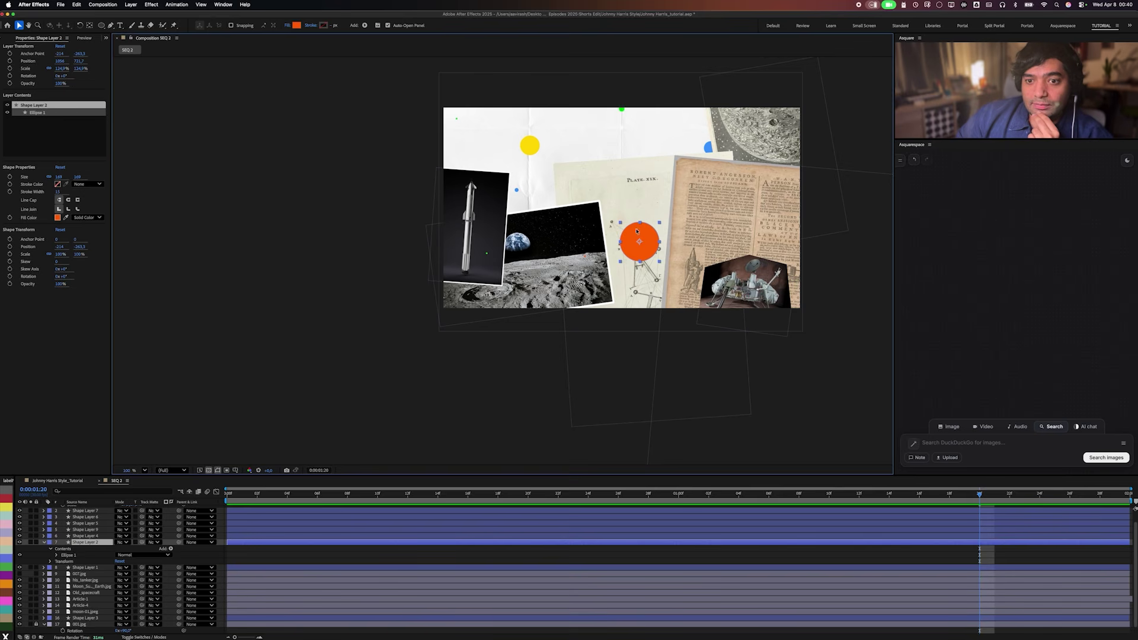
left_click(123, 542)
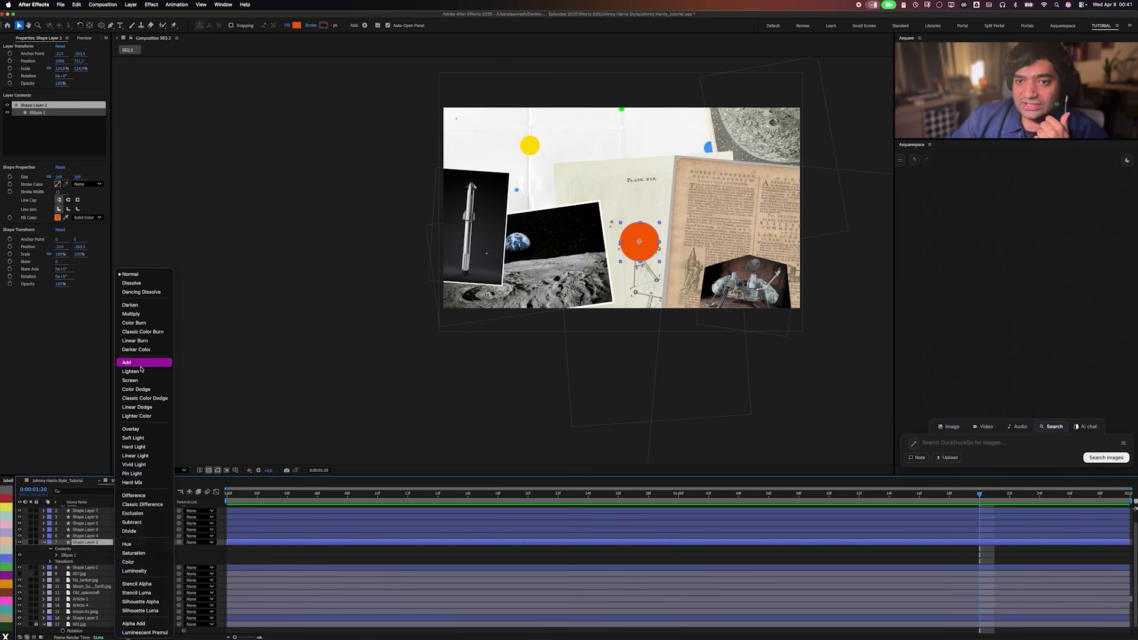
left_click(142, 429)
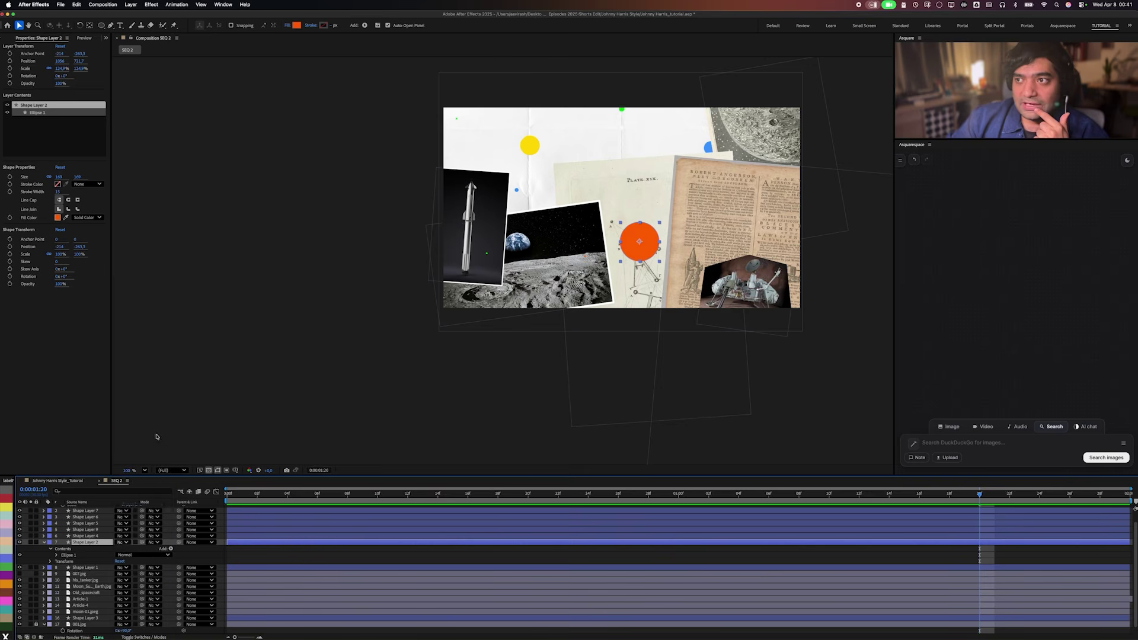
left_click(333, 357)
key("period")
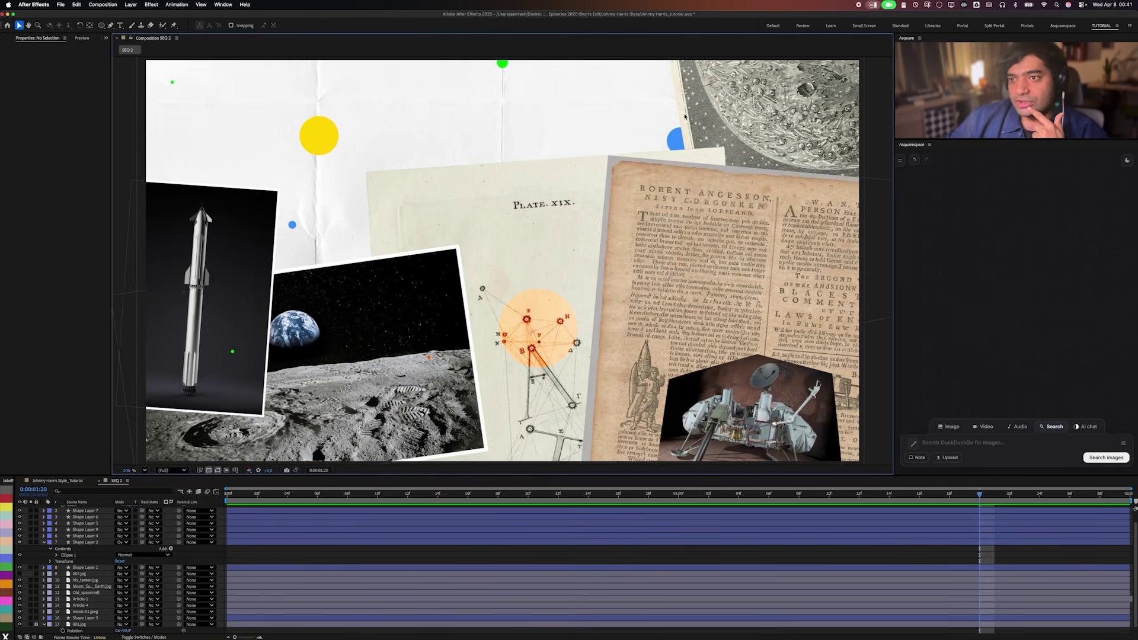
Set the large orange circle's blending mode to Multiply and lower its opacity to about 79%.
left_click(547, 325)
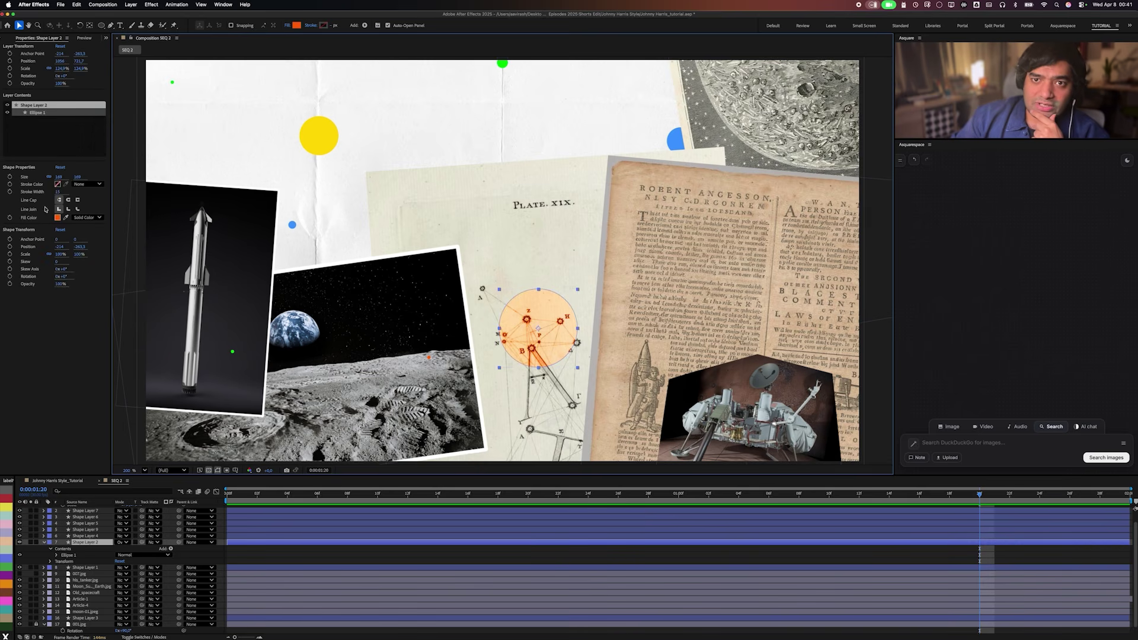
left_click(126, 556)
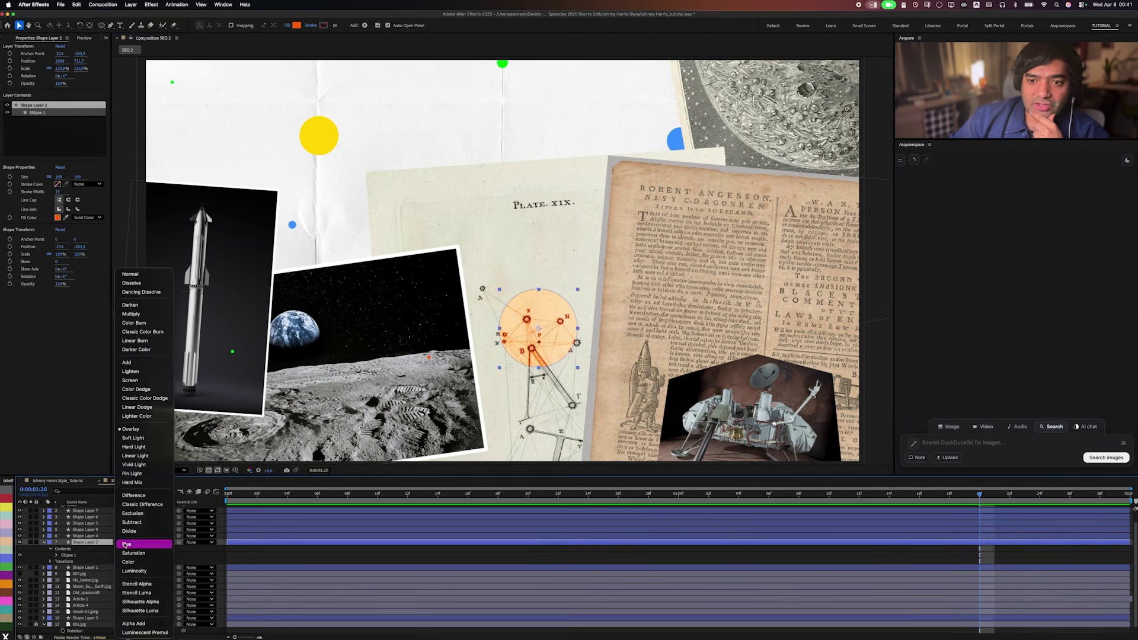
left_click(157, 323)
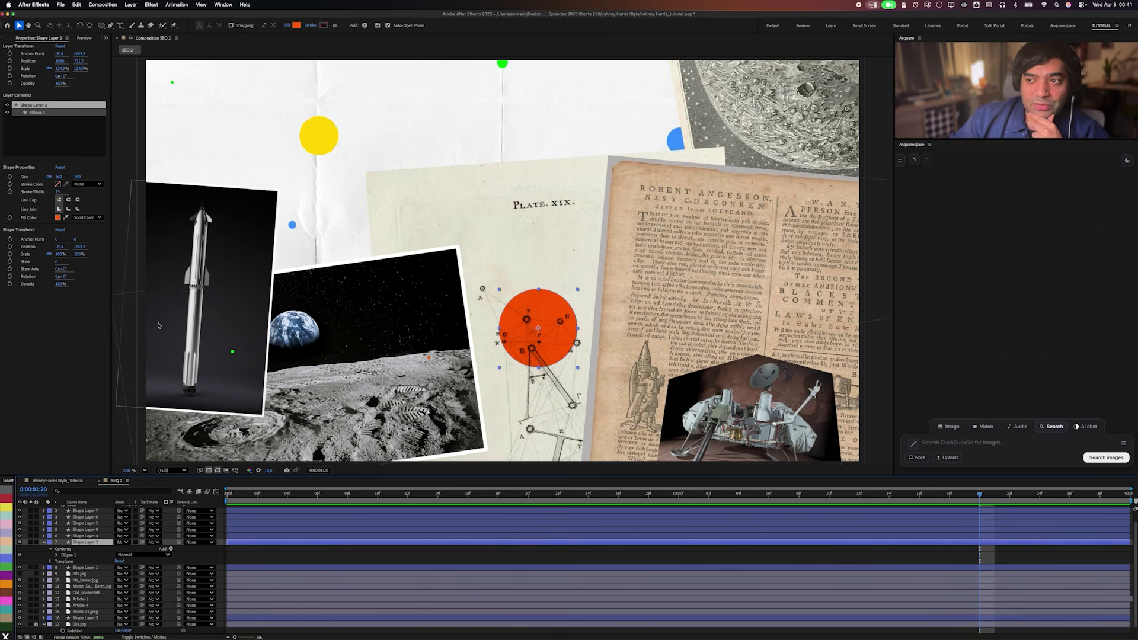
key("t")
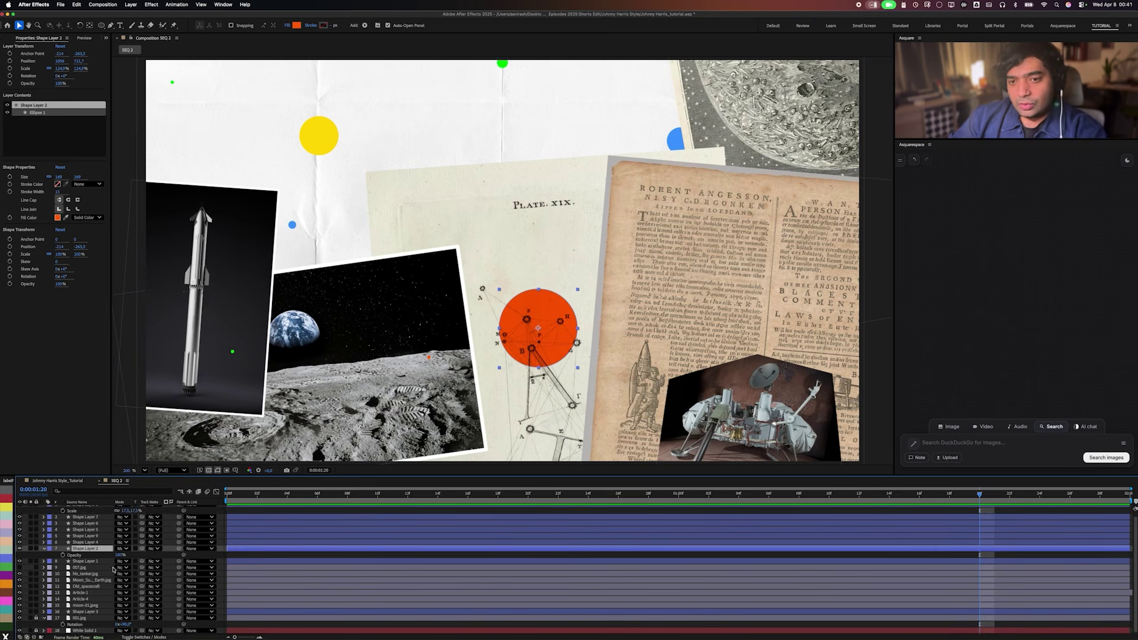
left_click(124, 511)
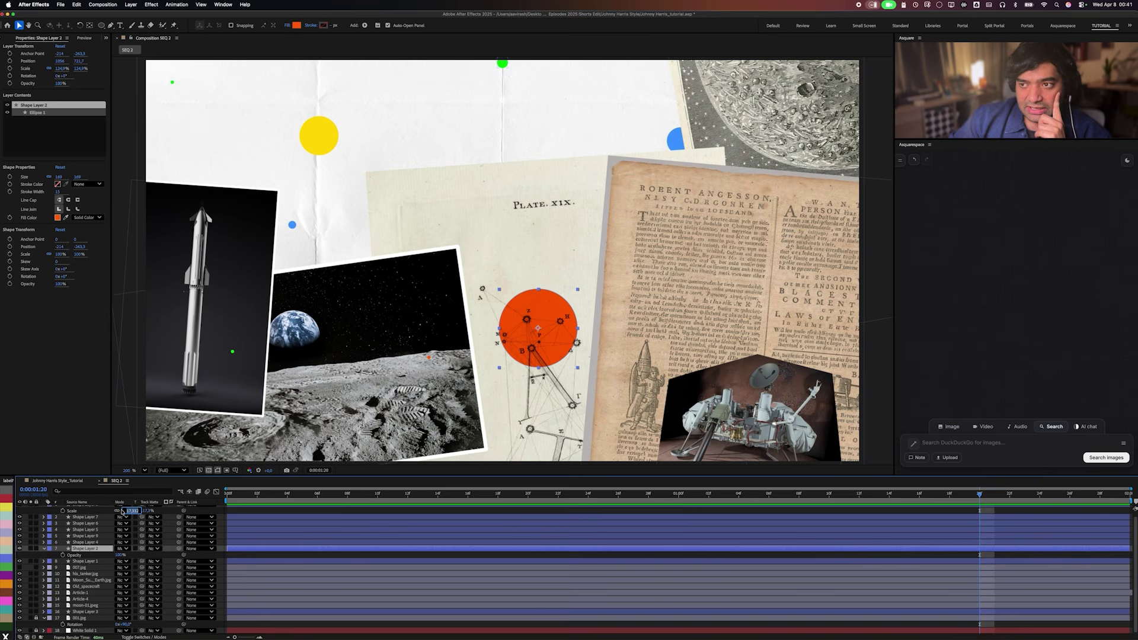
left_click_drag(119, 555, 111, 552)
left_click_drag(111, 551, 109, 551)
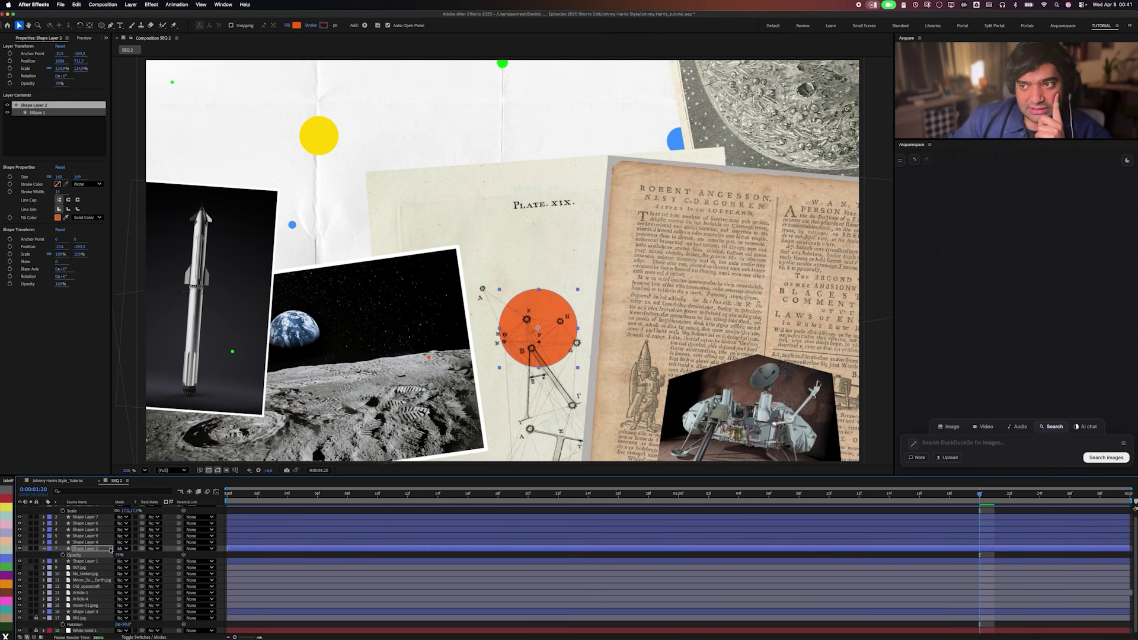
Reposition the large orange circle over the diagram beside the old article and shift its fill colour to red.
left_click(544, 362)
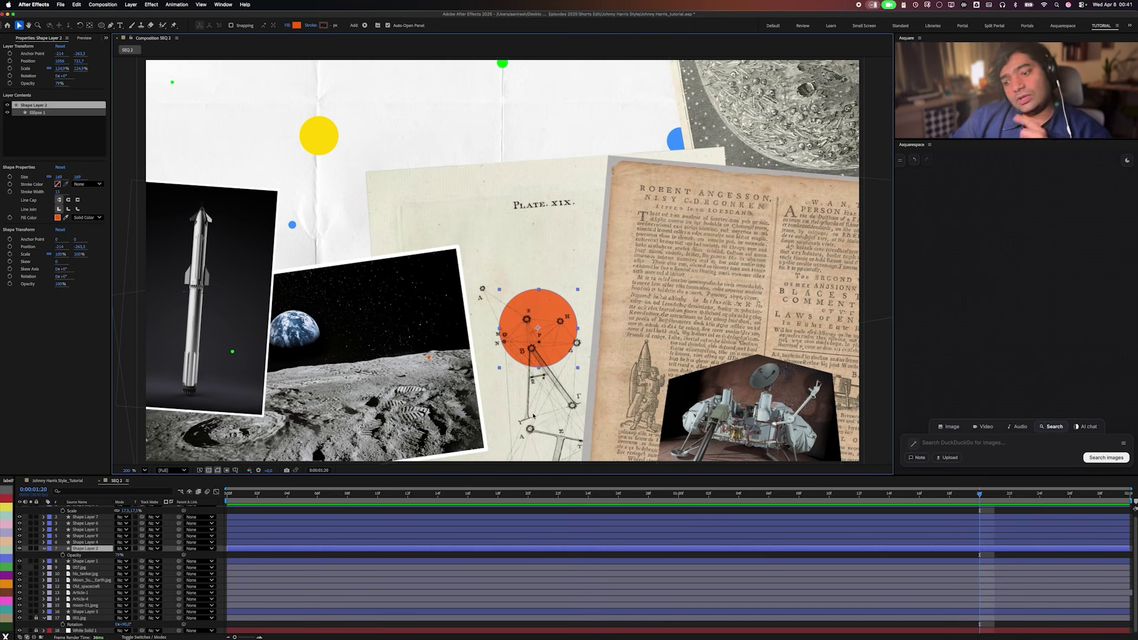
mouse_move(548, 350)
left_mouse_down()
mouse_move(564, 358)
mouse_move(580, 324)
mouse_move(619, 323)
left_mouse_up()
left_click(297, 25)
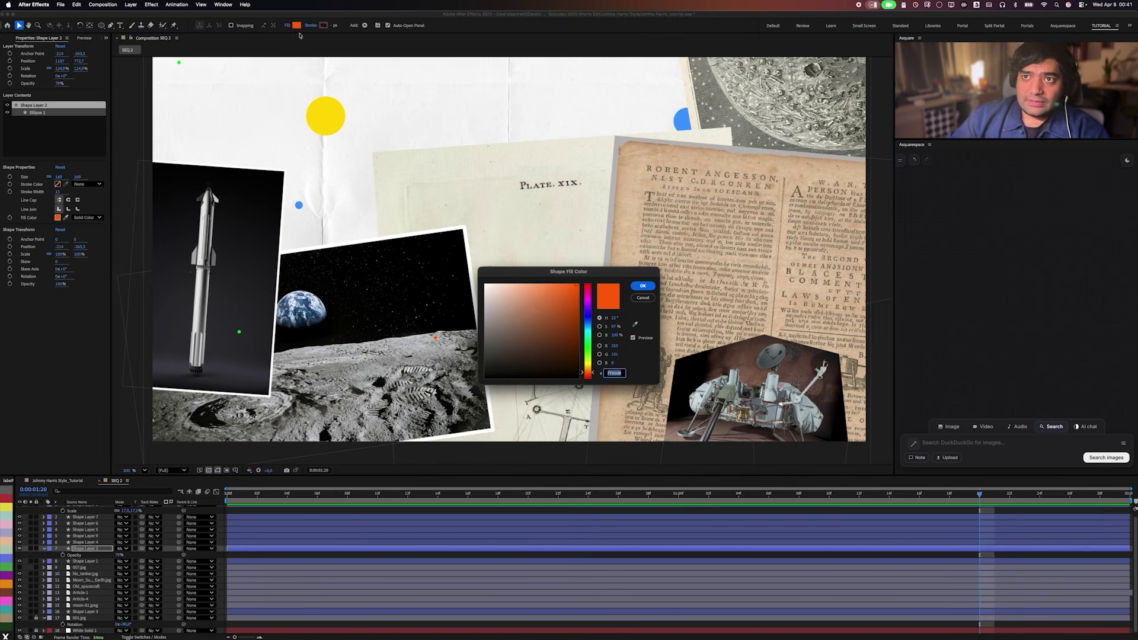
left_click_drag(587, 373, 588, 367)
left_click_drag(568, 272, 718, 242)
left_click(738, 349)
left_click(794, 256)
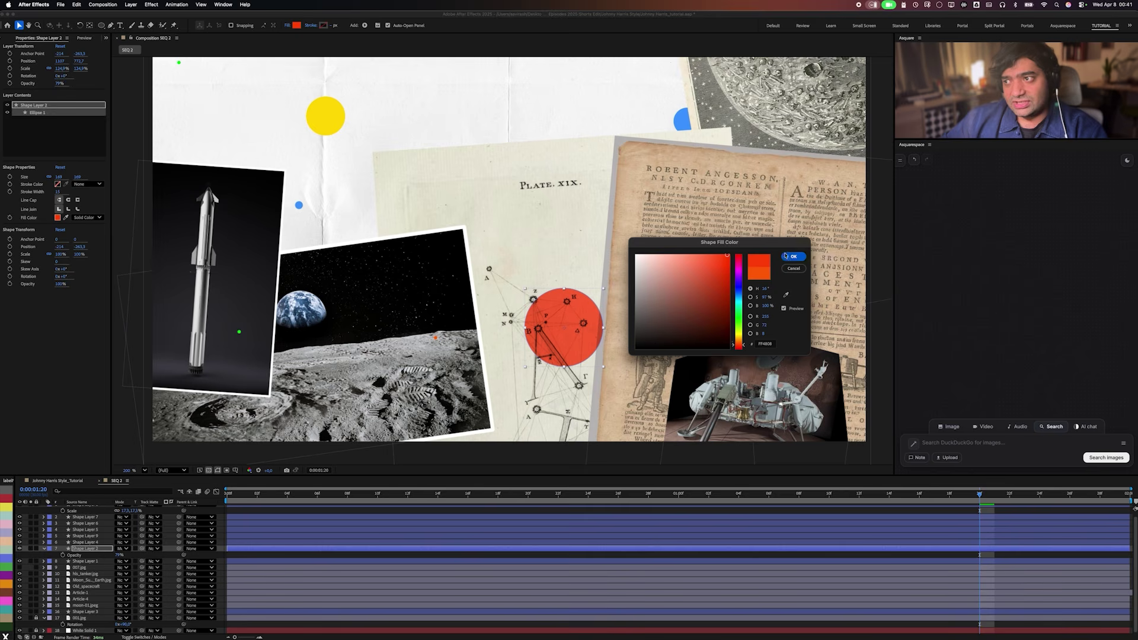
key("super+shift+a")
key("comma")
left_click_drag(571, 251, 667, 266)
key("period")
left_click_drag(591, 264, 744, 317)
key("z")
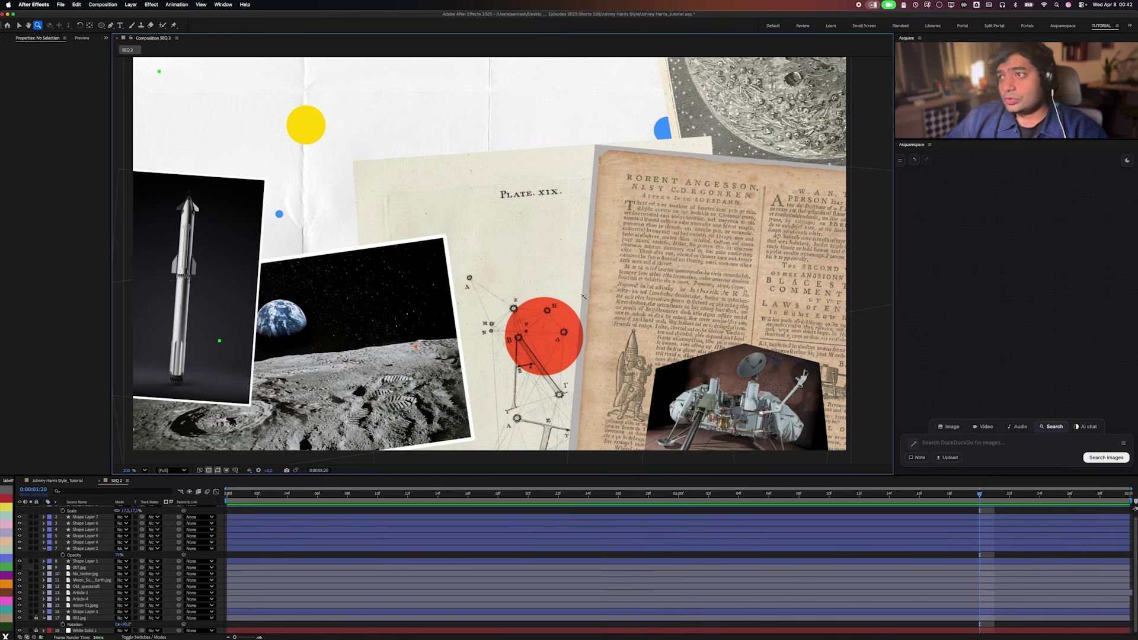
left_click_drag(605, 273, 600, 268)
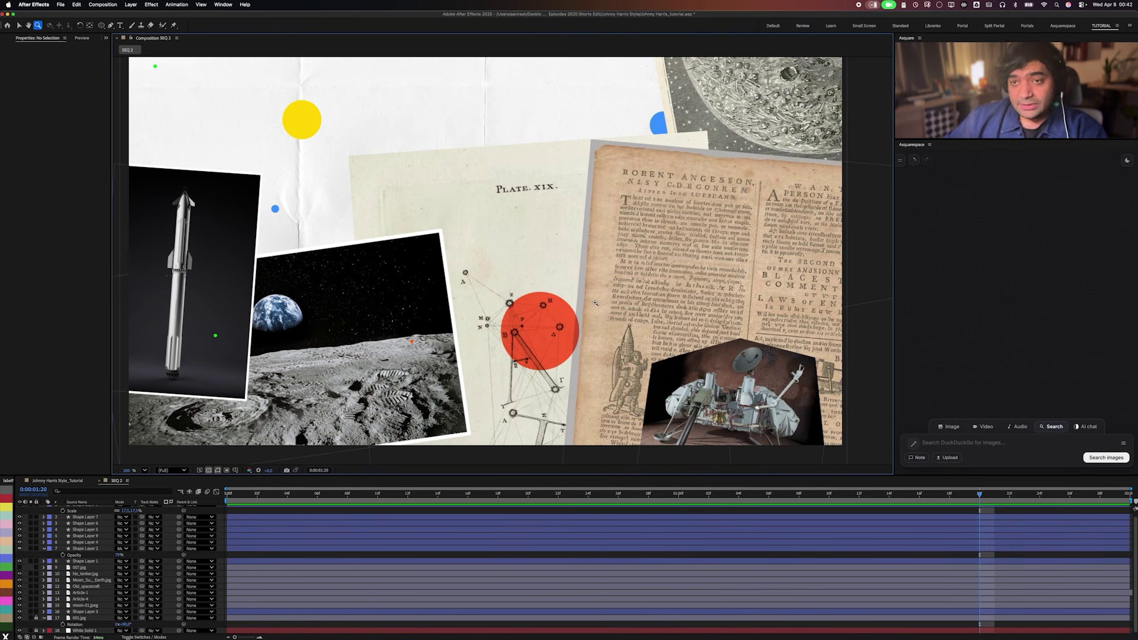
key("v")
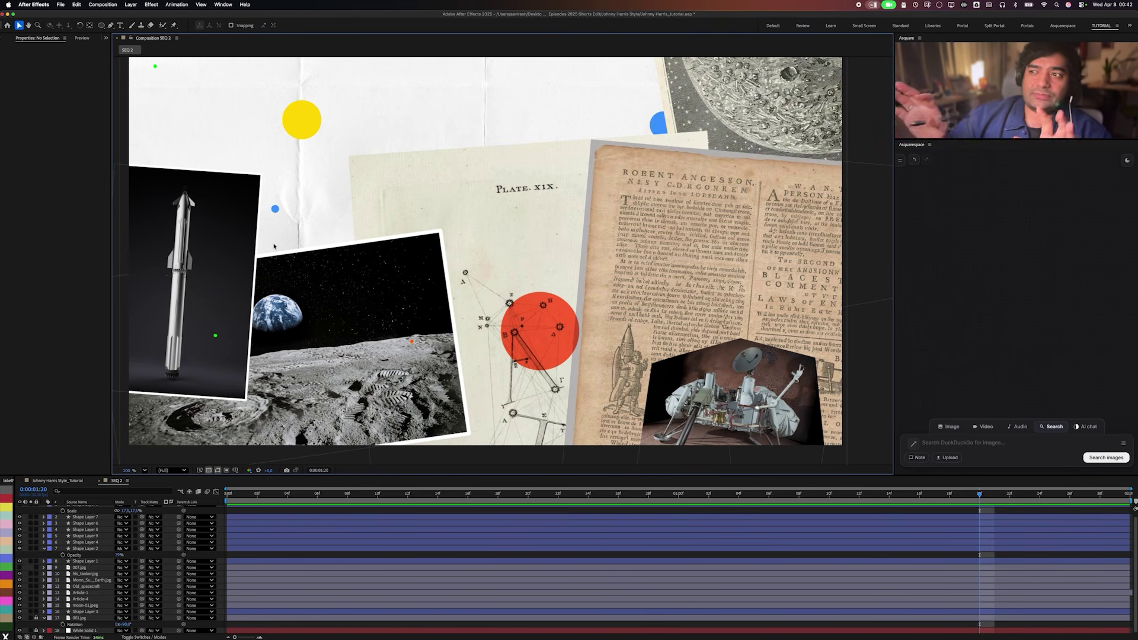
Add Stairs_Yellow.png from the MODERN_GRAPHICS folder to the composition and shrink it into the collage's lower-left corner over the photos.
left_click(106, 38)
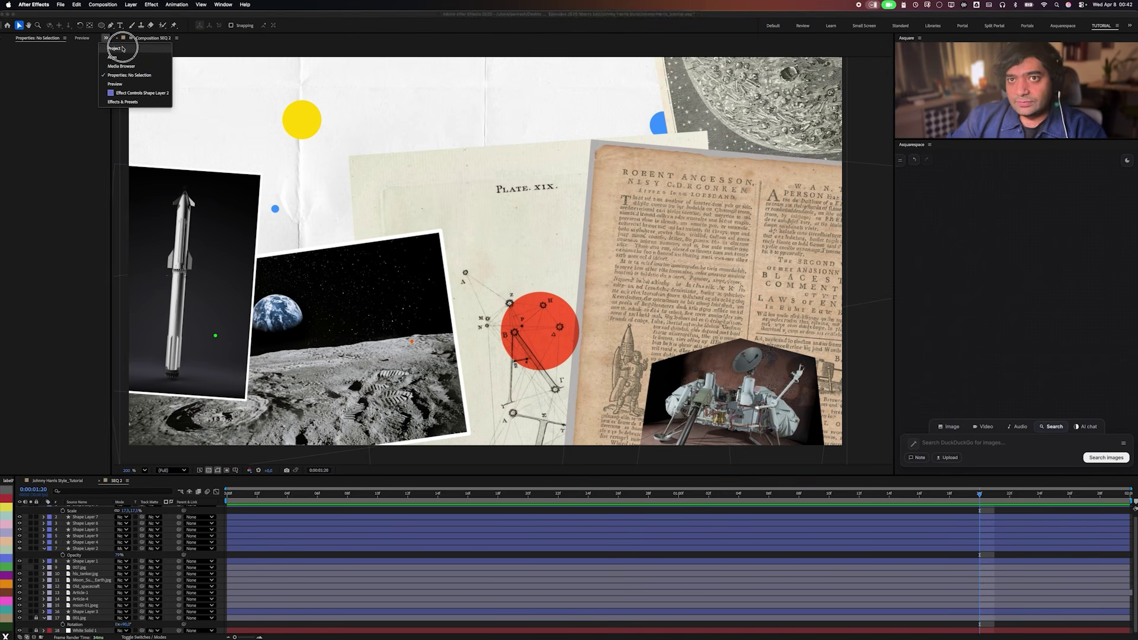
left_click(118, 68)
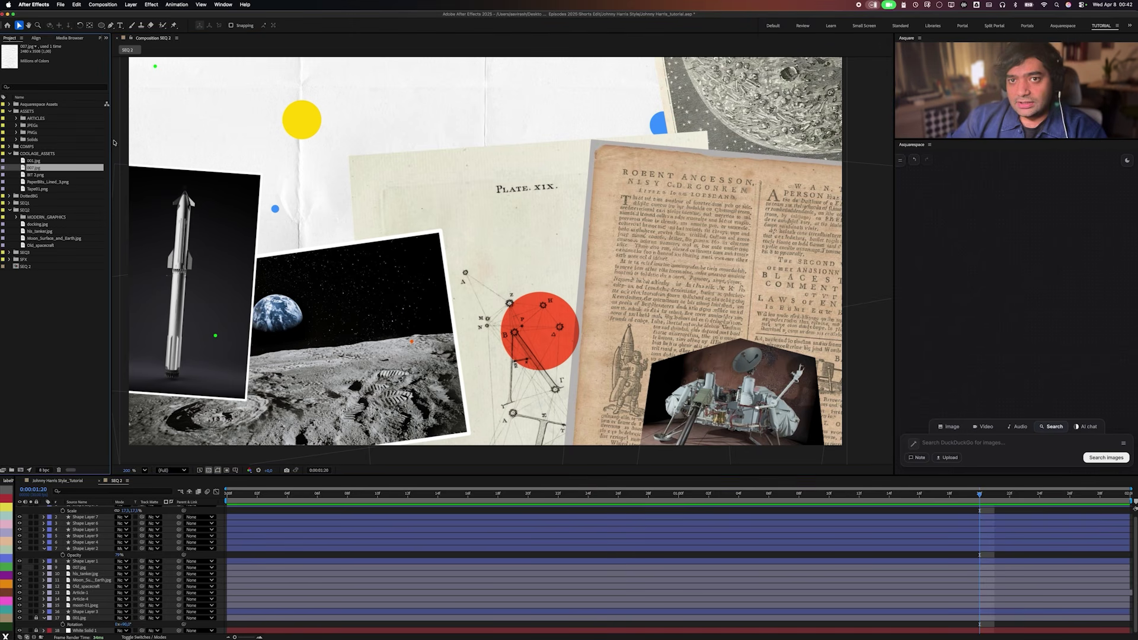
left_click(16, 218)
left_click(49, 238)
left_click(53, 295)
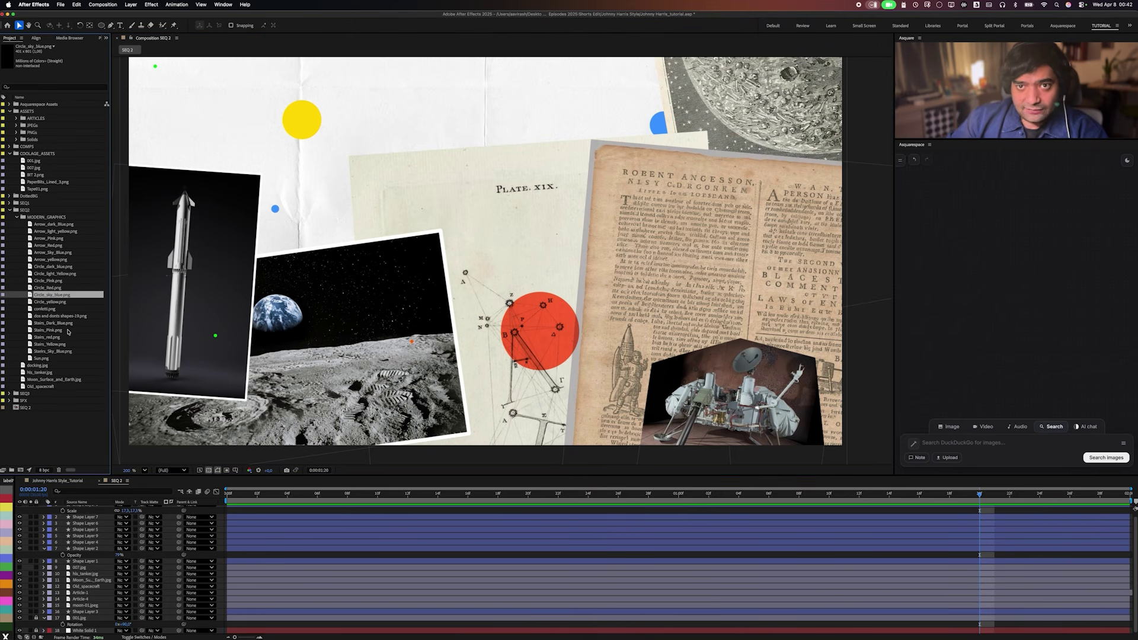
left_click(60, 316)
left_click(59, 337)
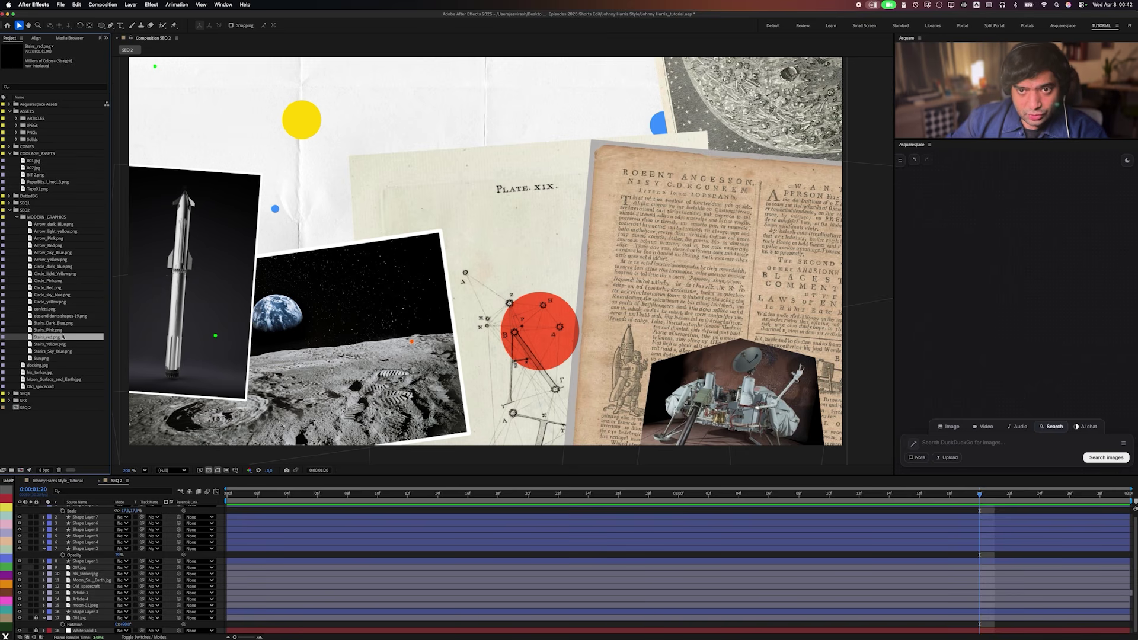
left_click_drag(50, 344, 323, 234)
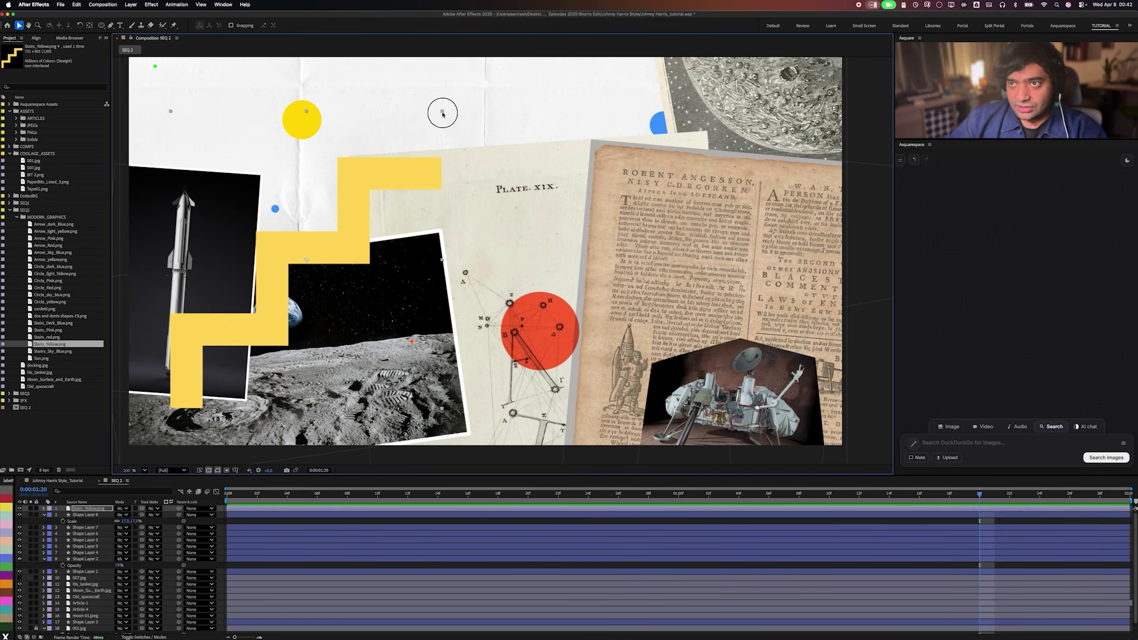
left_click_drag(438, 112, 208, 415)
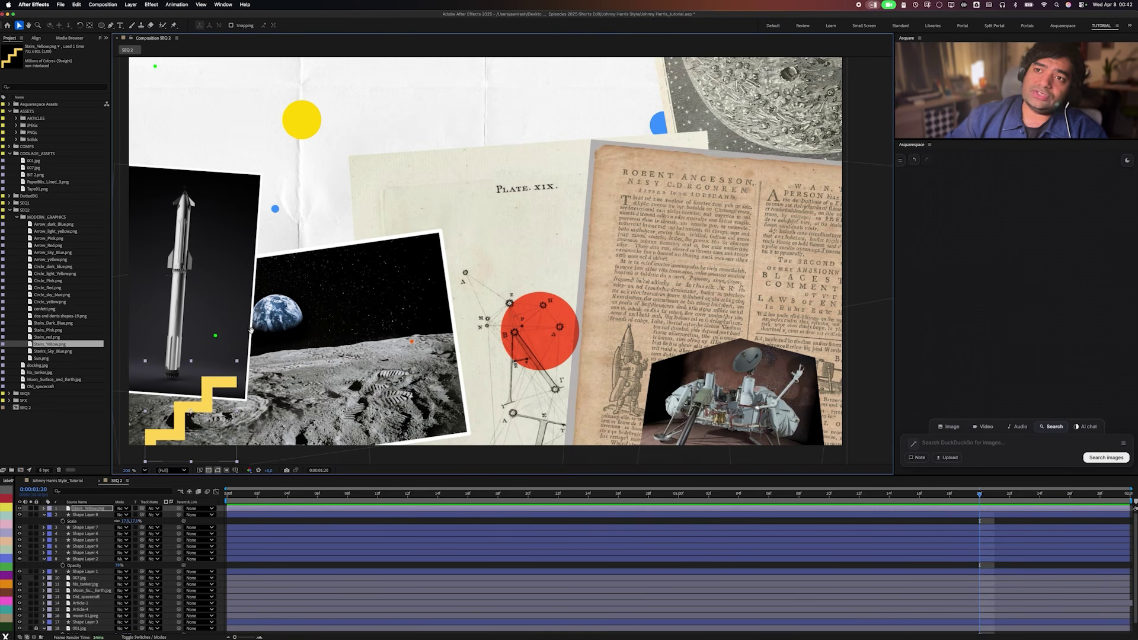
mouse_move(251, 330)
left_mouse_down()
mouse_move(275, 304)
mouse_move(261, 316)
left_mouse_up()
Apply the Fill effect to the yellow stairs graphic and sample its colour from the small green circle on the rocket photo.
left_click(106, 38)
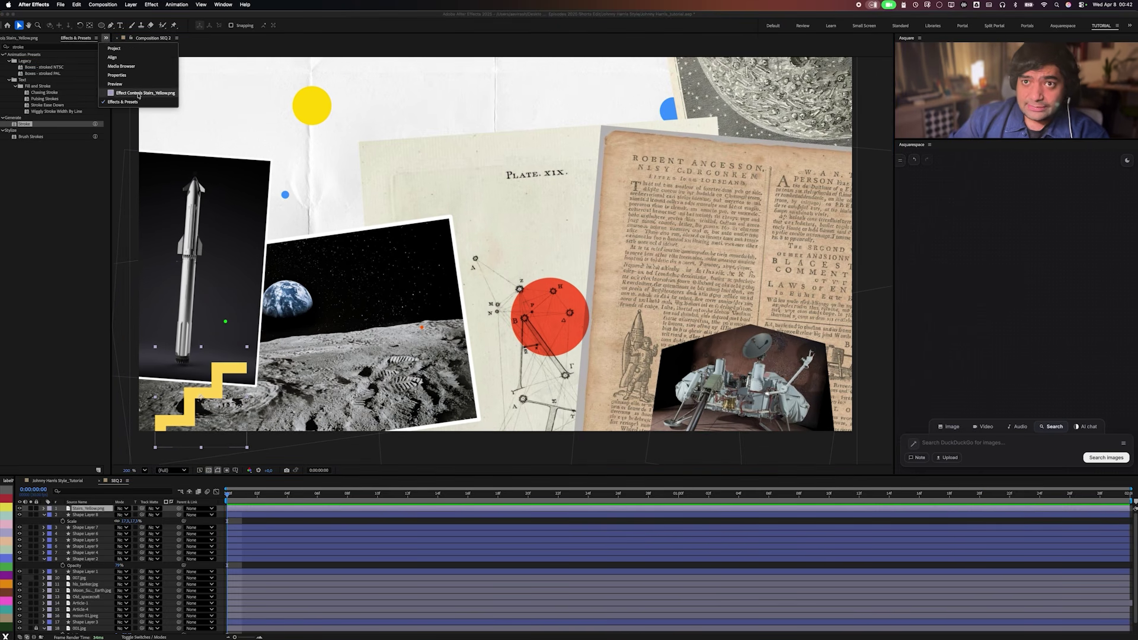
left_click(138, 93)
left_click(106, 38)
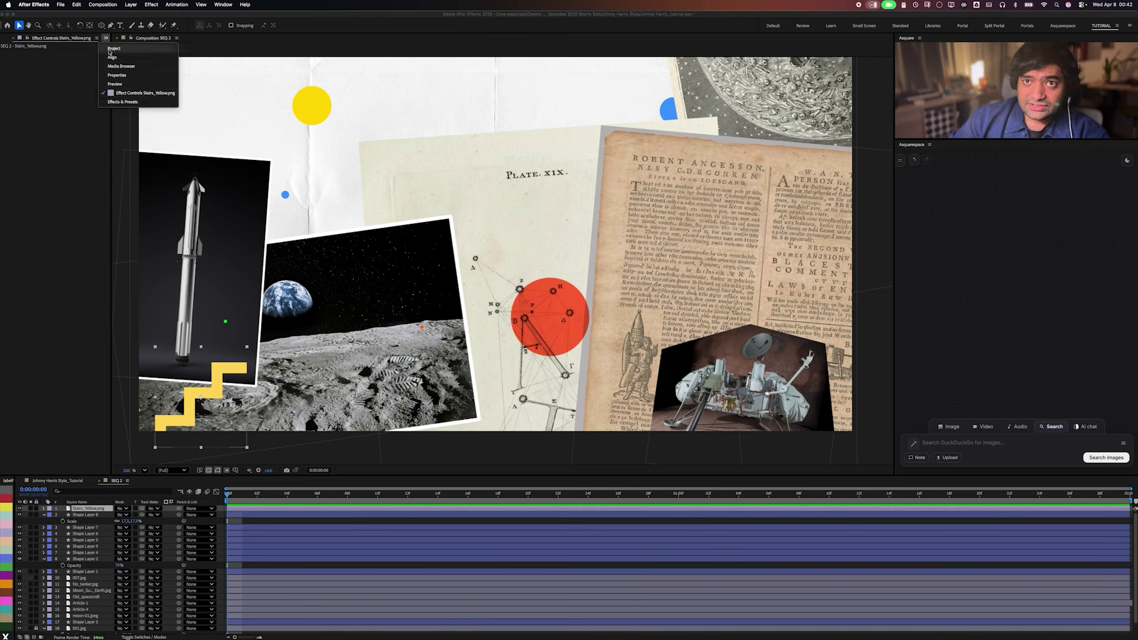
left_click(119, 103)
left_click(76, 47)
type("fill")
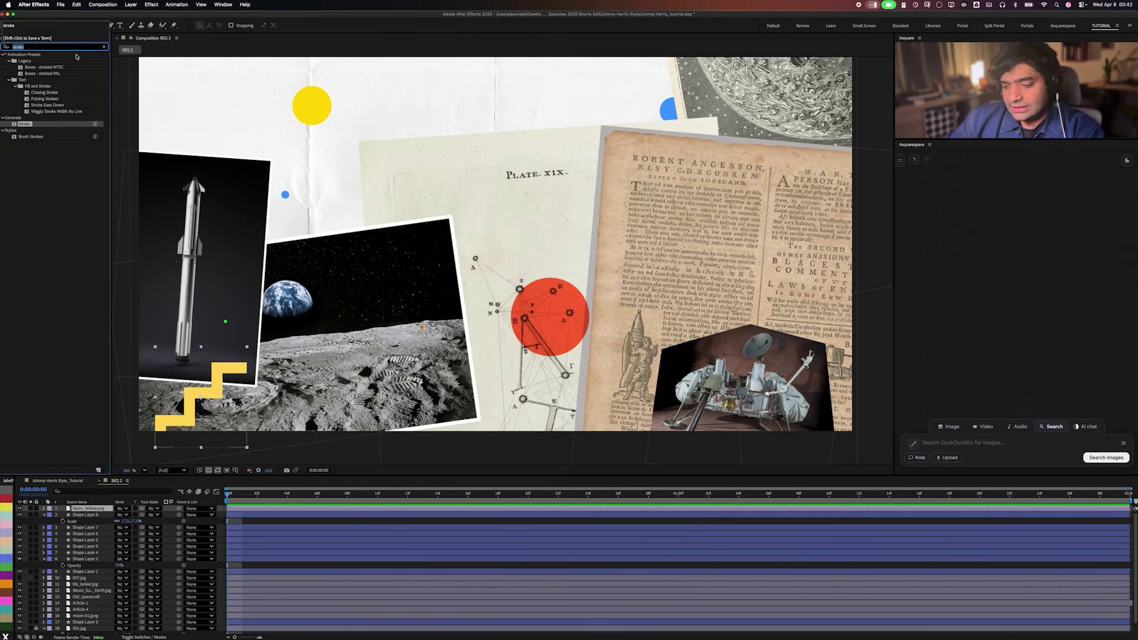
left_click_drag(27, 98, 219, 393)
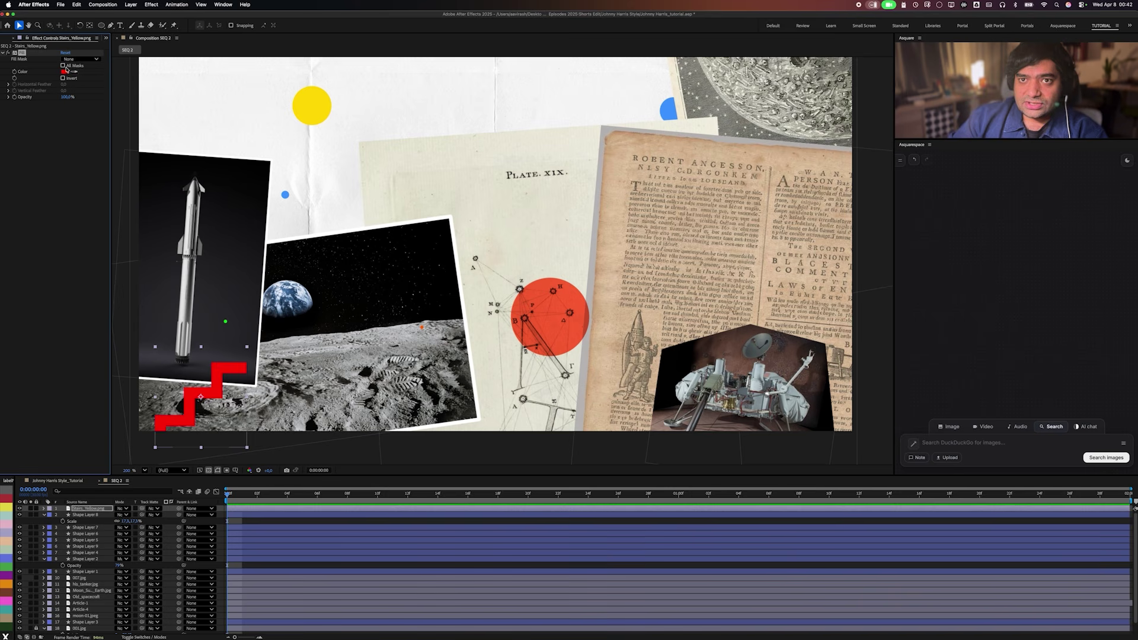
left_click(225, 321)
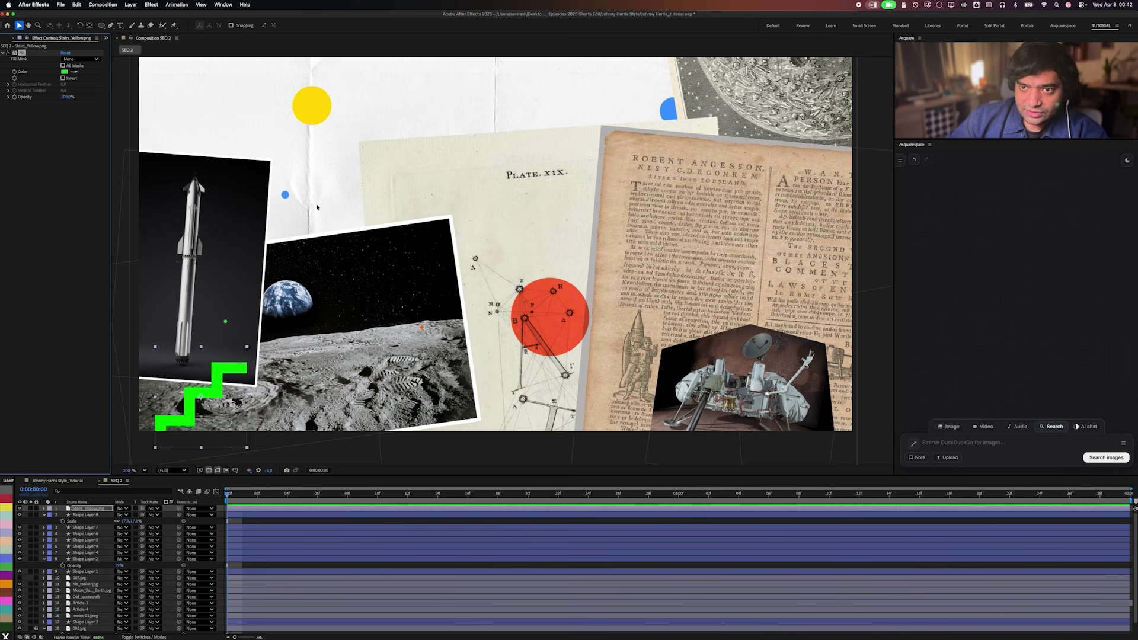
left_click(234, 353)
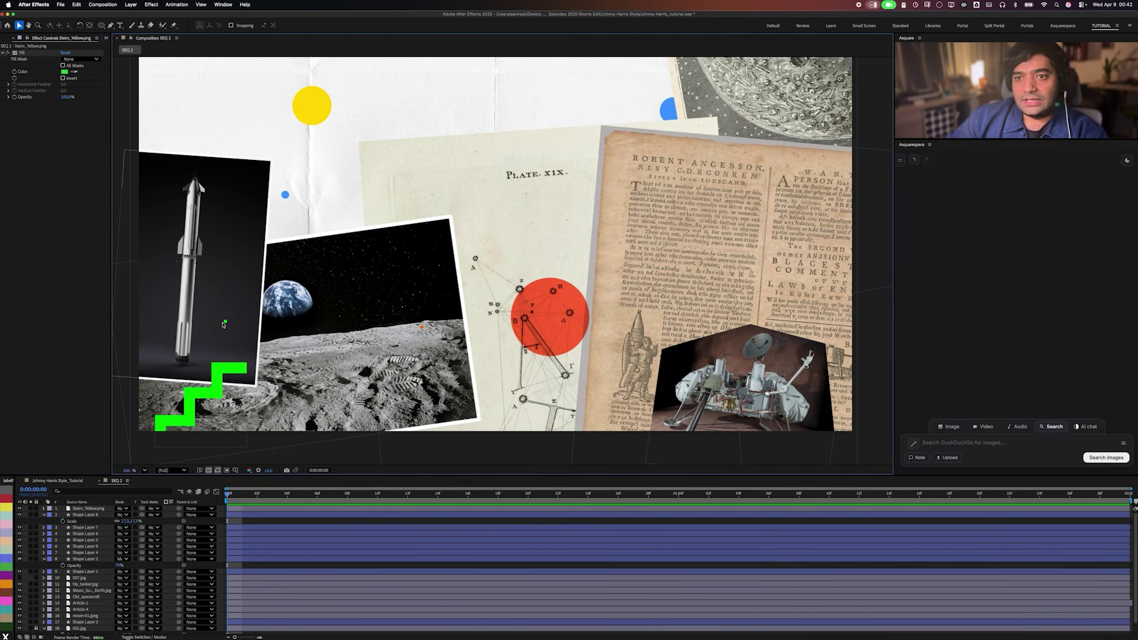
Move the small green circle from the rocket photo to the blank paper just beside the moon engraving.
left_click_drag(224, 324, 636, 70)
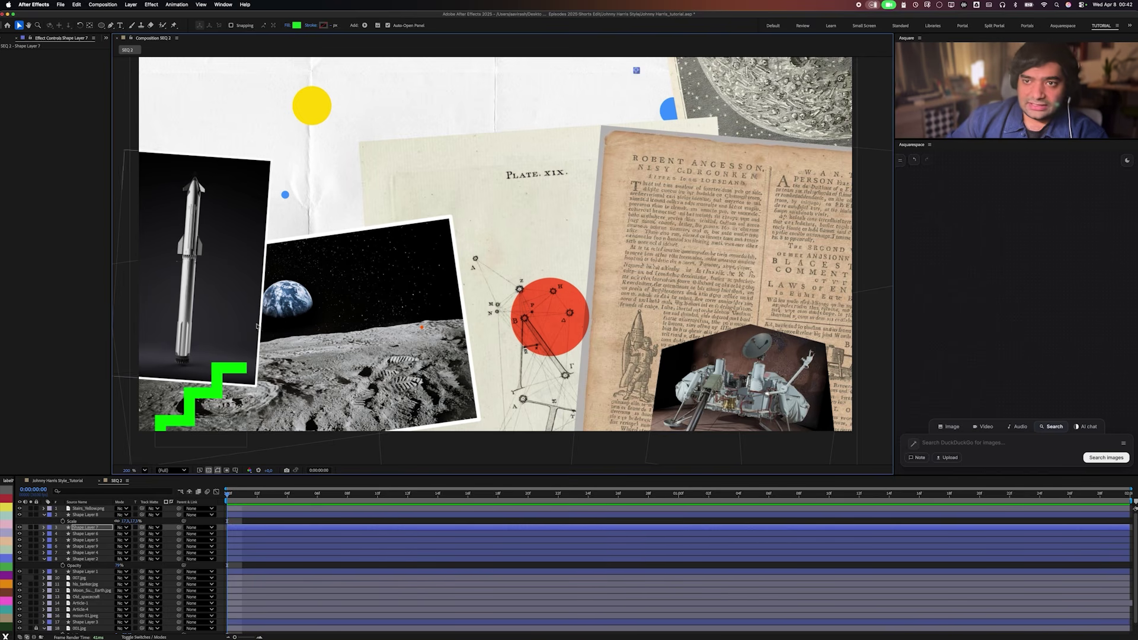
left_click(418, 244, "alt+super")
left_click_drag(733, 207, 688, 206)
left_click(709, 197)
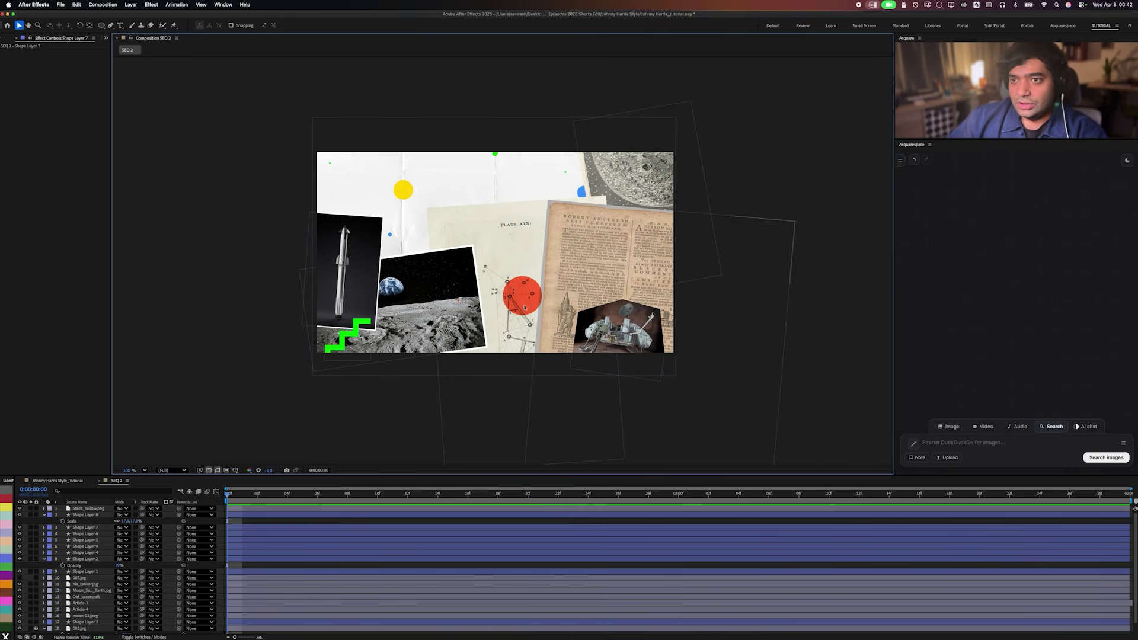
key("period")
left_click_drag(559, 290, 531, 287)
Add Circle_Pink.png from the MODERN_GRAPHICS folder to the composition.
left_click(105, 37)
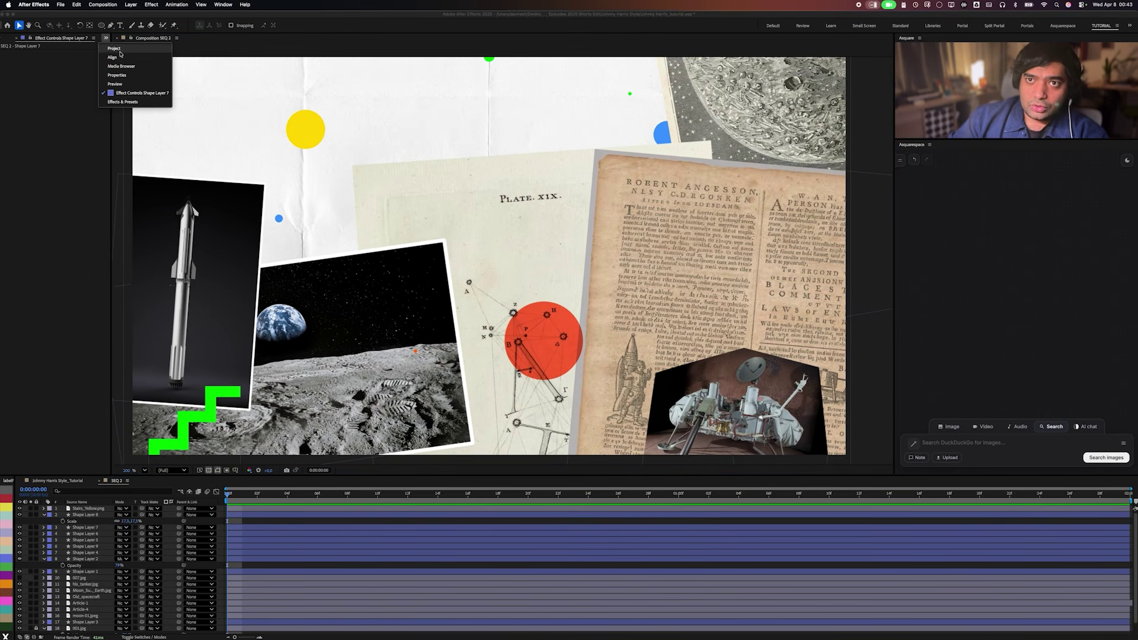
left_click(116, 48)
left_click(51, 323)
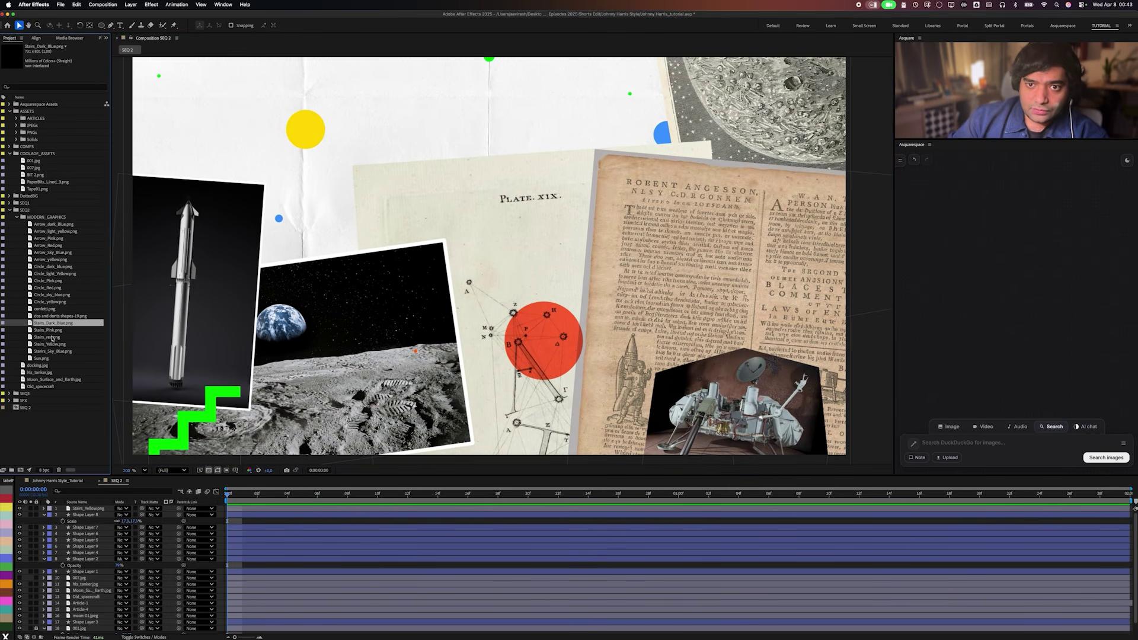
left_click(49, 302)
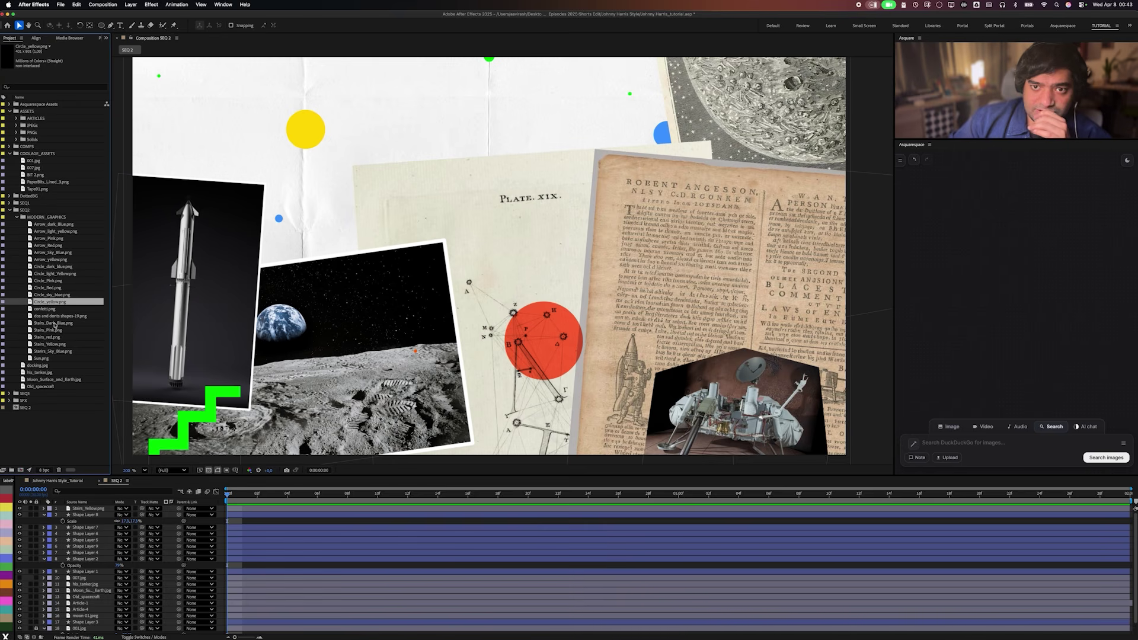
left_click(47, 267)
left_click_drag(53, 281, 353, 248)
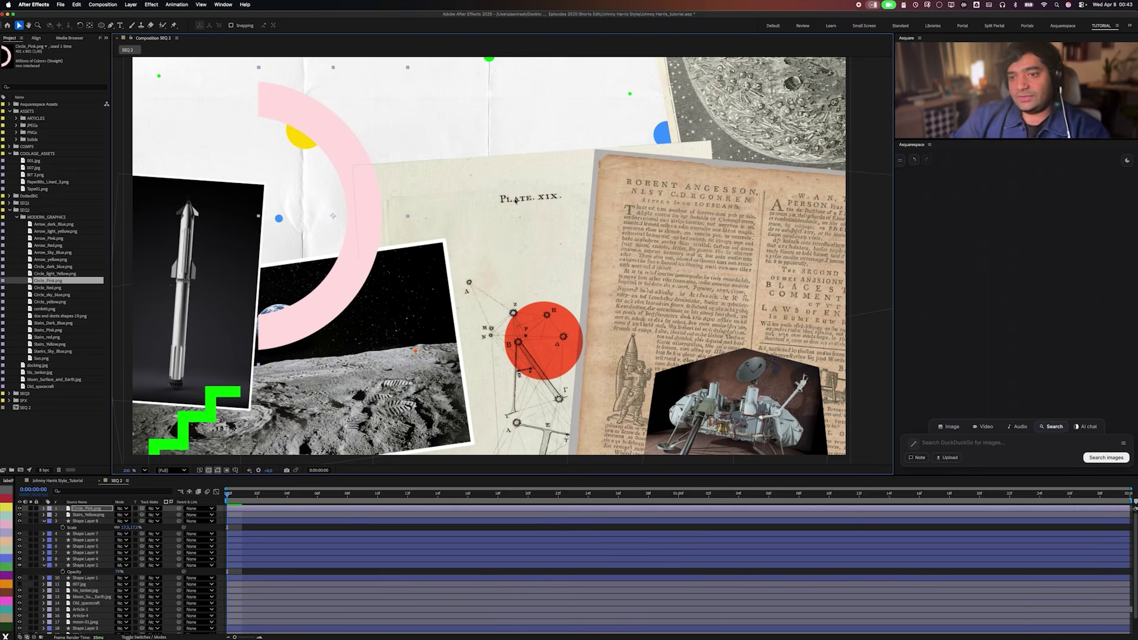
Move the pink circle graphic into the collage's upper-left corner above the rocket photo and rotate it about 19° clockwise.
key("z")
left_click(484, 196, "alt")
key("v")
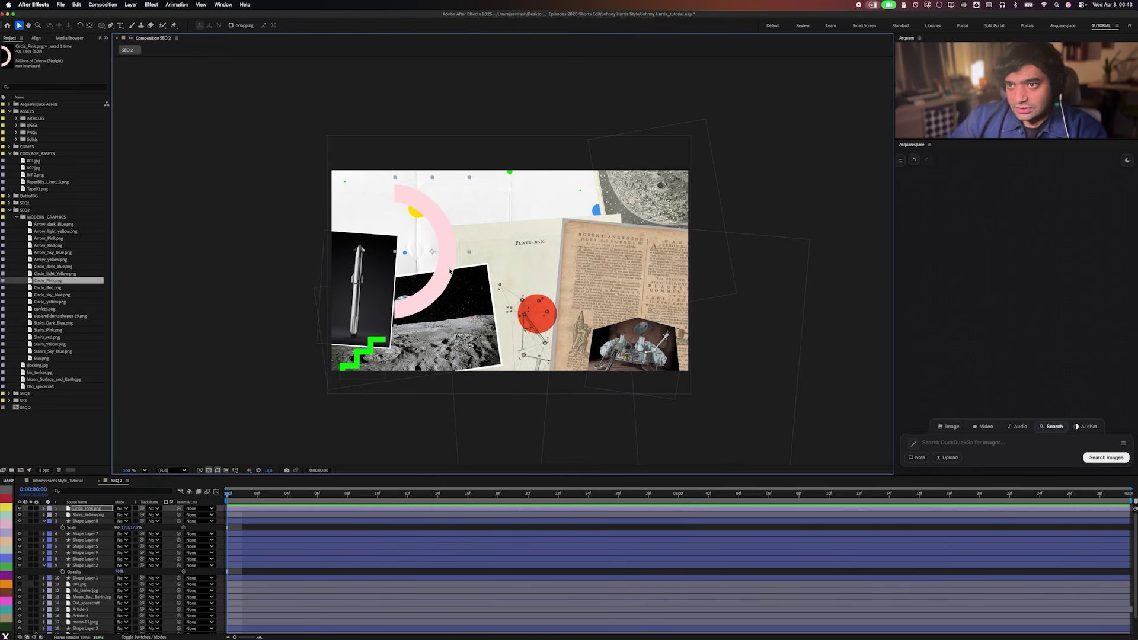
left_click_drag(444, 266, 368, 212)
key("r")
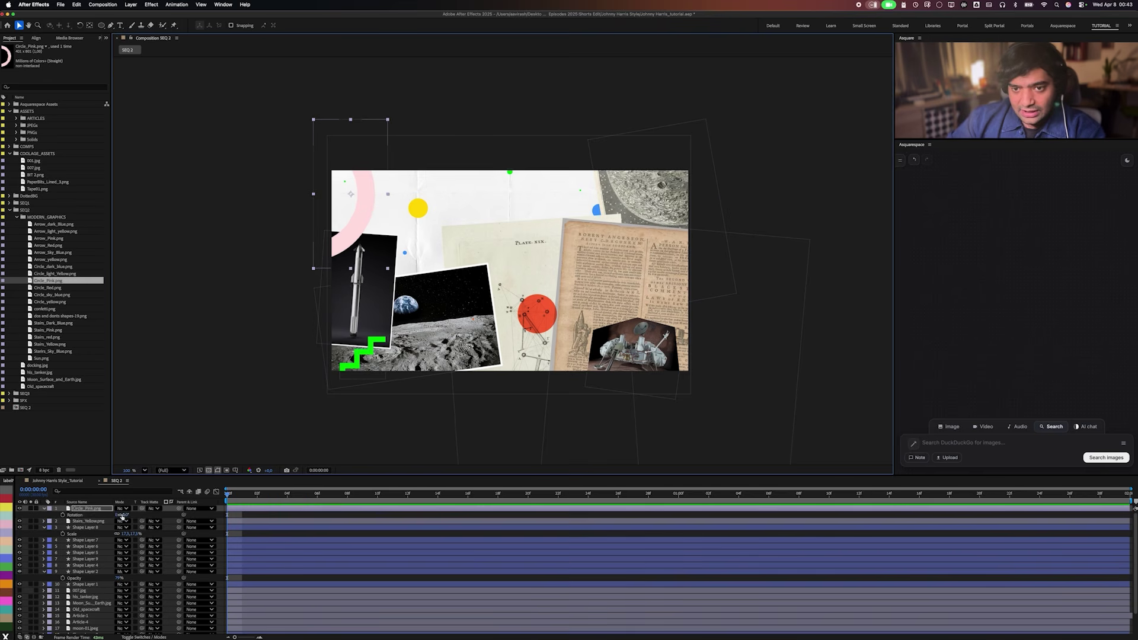
left_click_drag(122, 515, 126, 512)
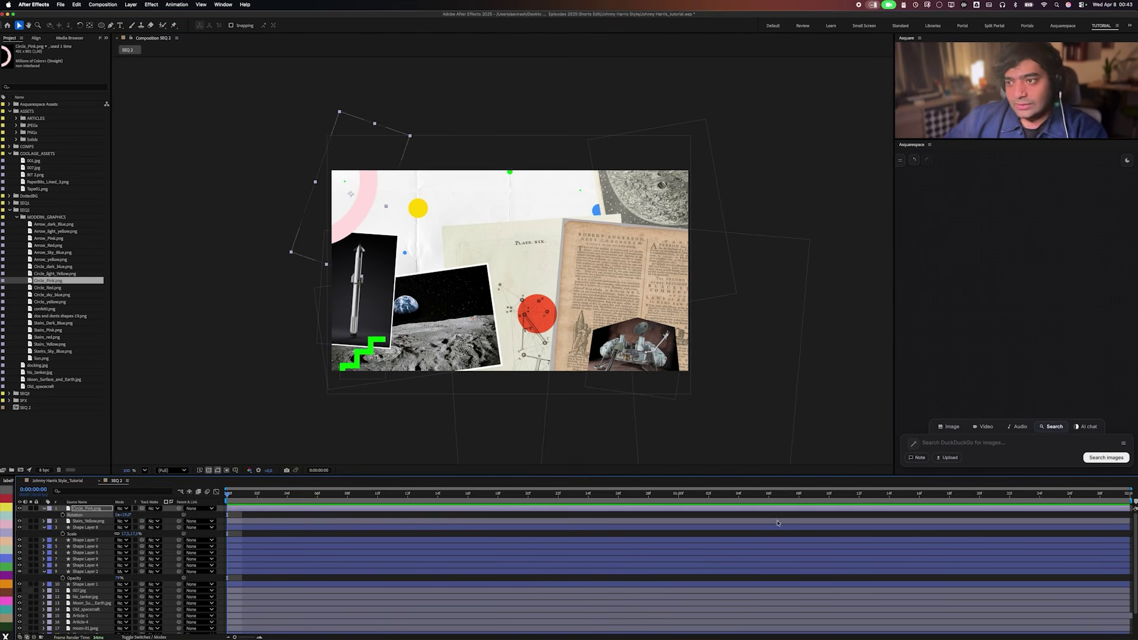
left_click(848, 442)
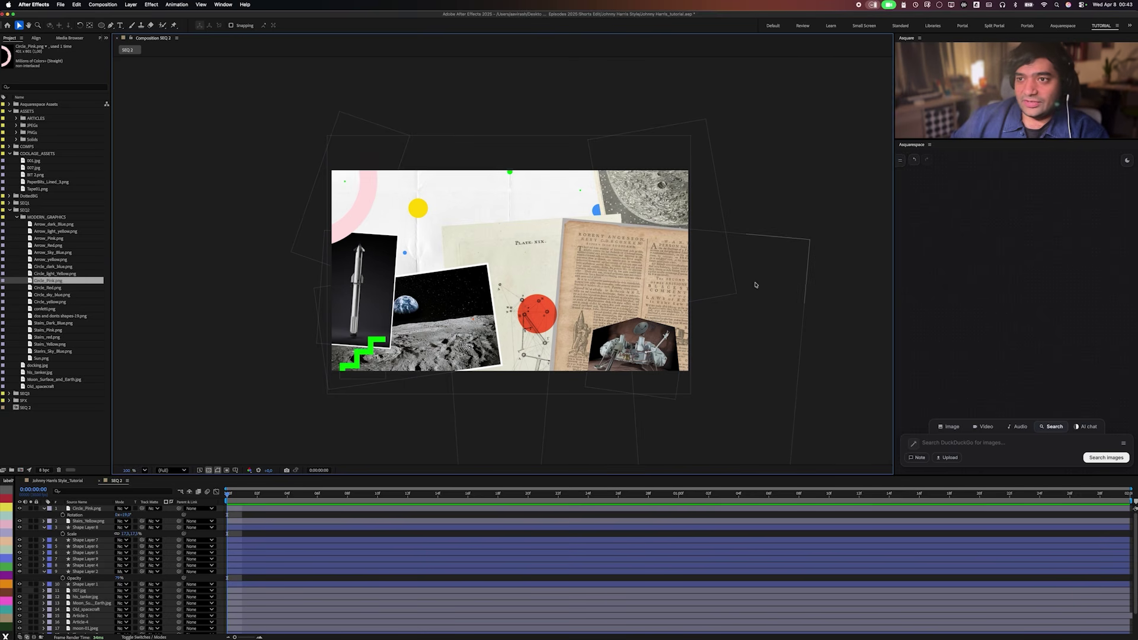
key(".")
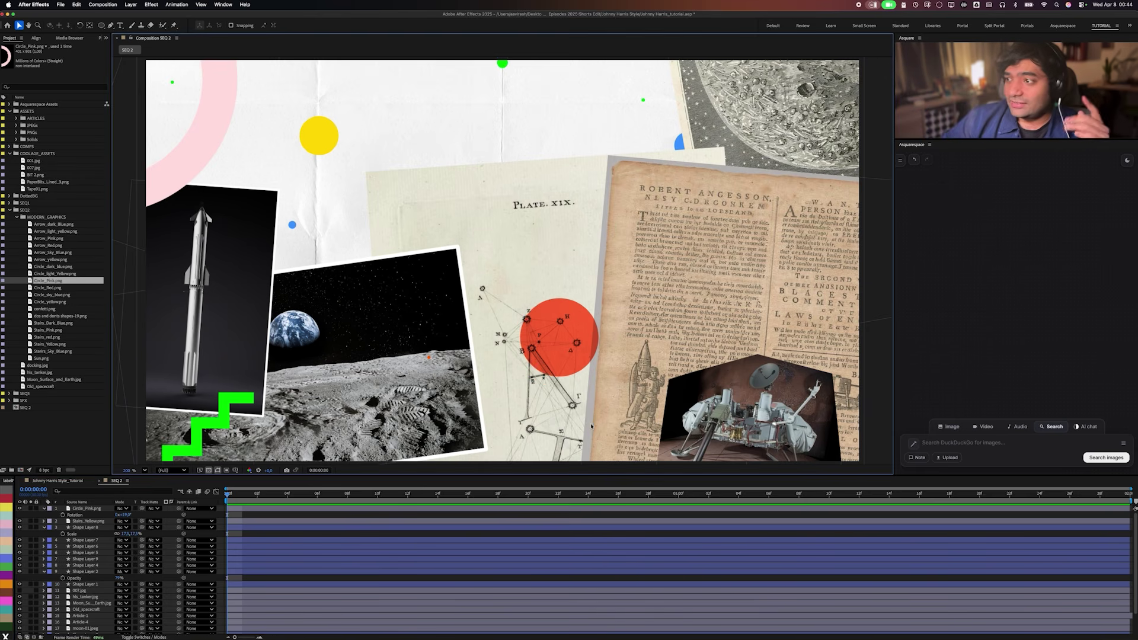
left_click(1017, 275)
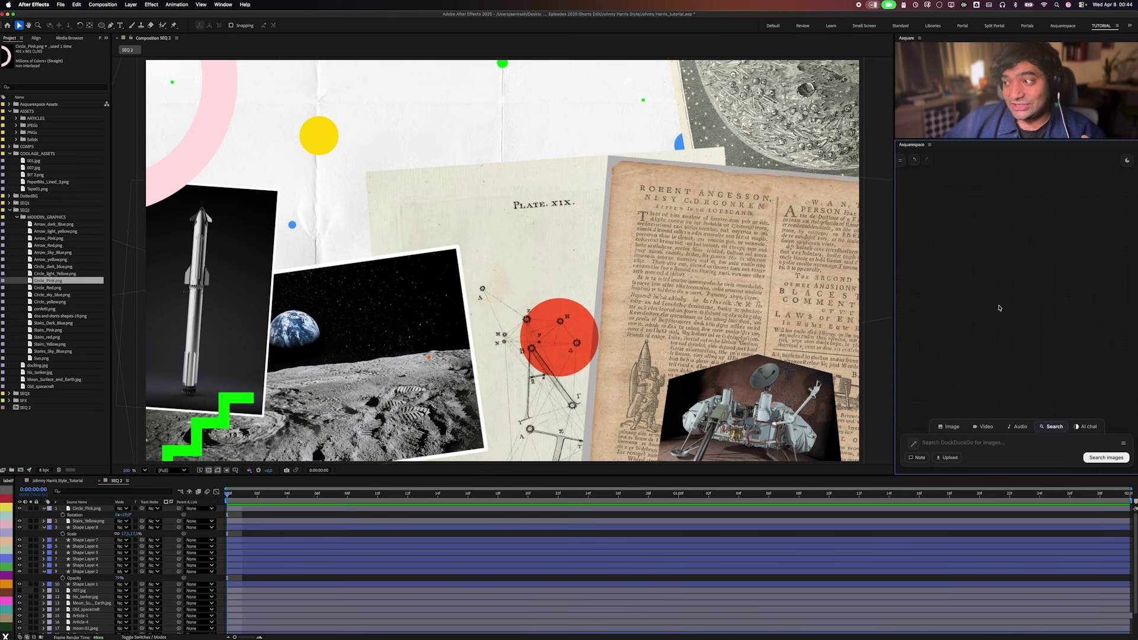
left_click(949, 428)
left_click(984, 427)
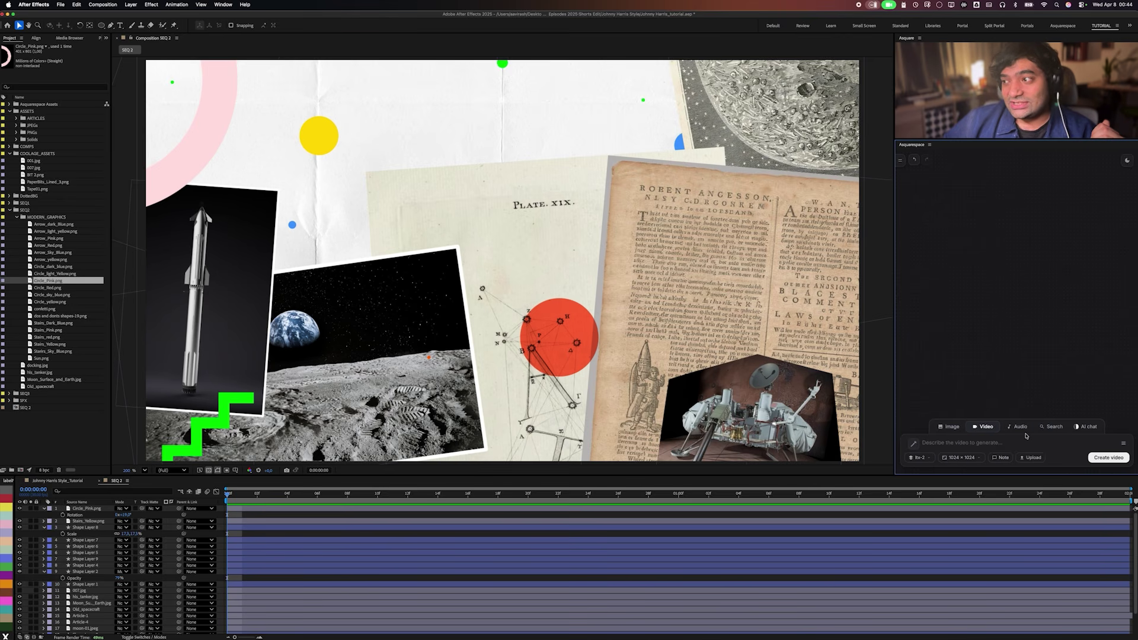
left_click(1020, 427)
left_click(1053, 426)
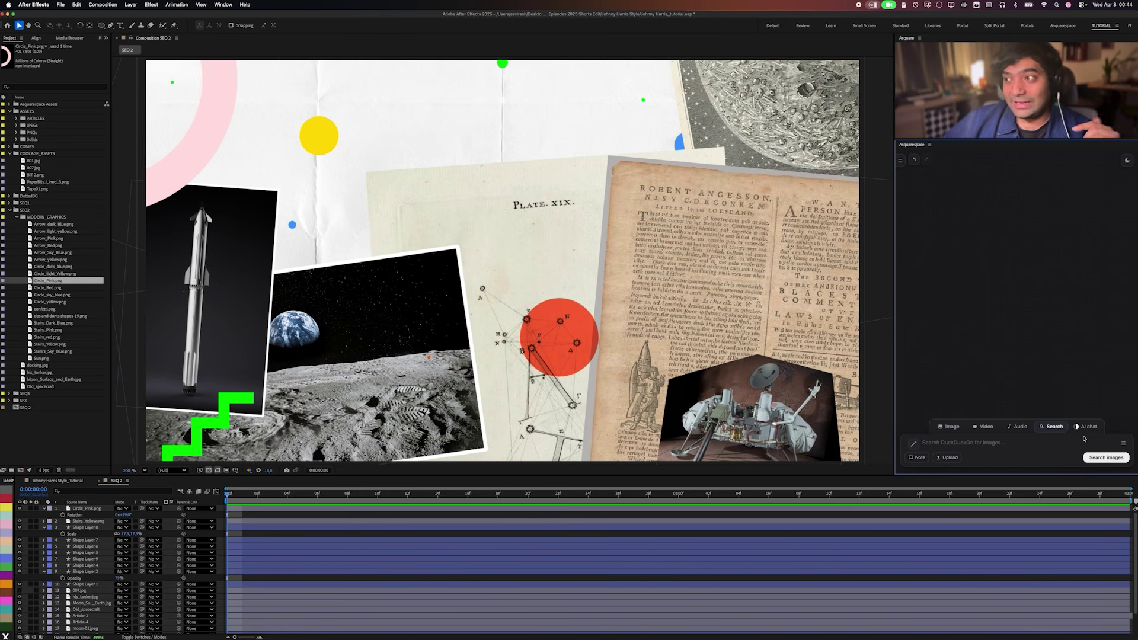
left_click(1086, 427)
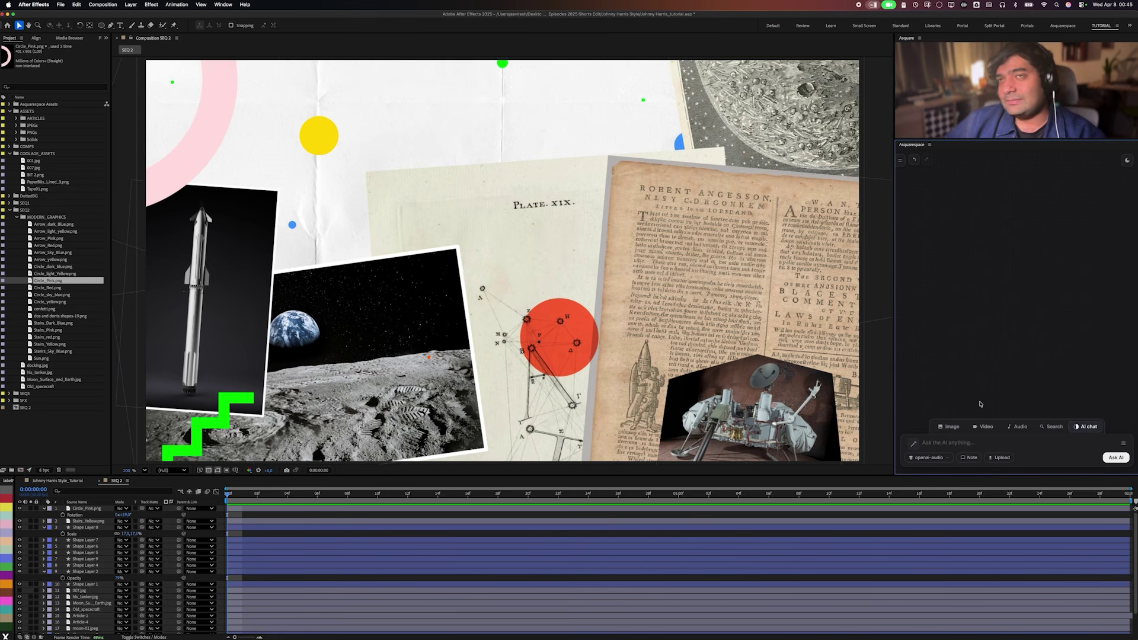
Search Aquarespace for images of "paper clips png" and set one multicoloured clip picture apart above the other results.
left_click(1051, 426)
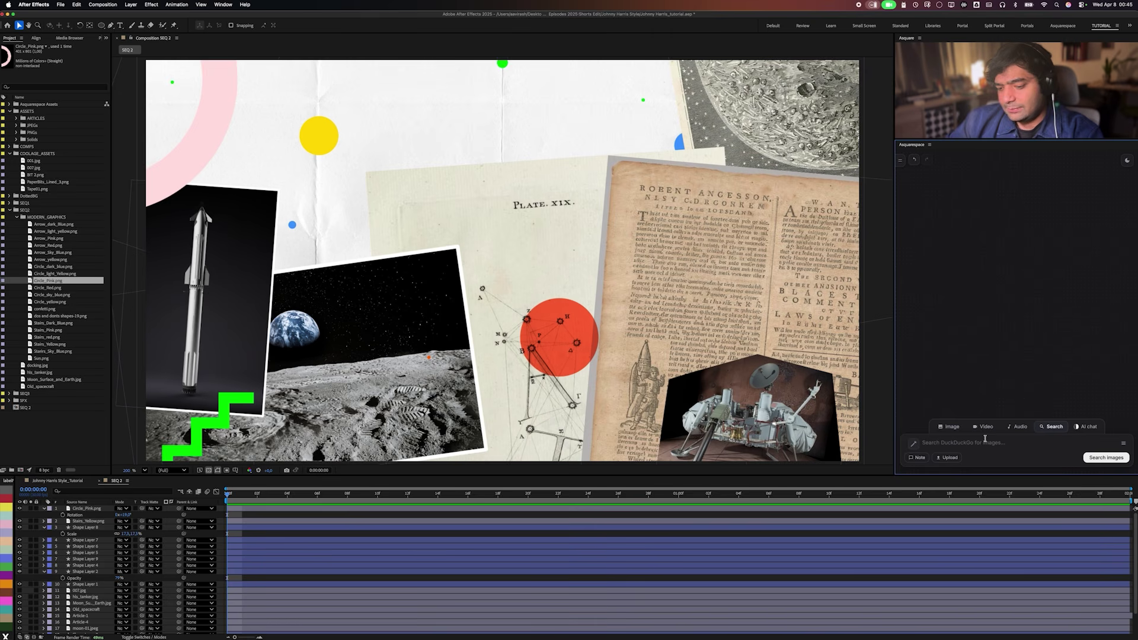
type("paper")
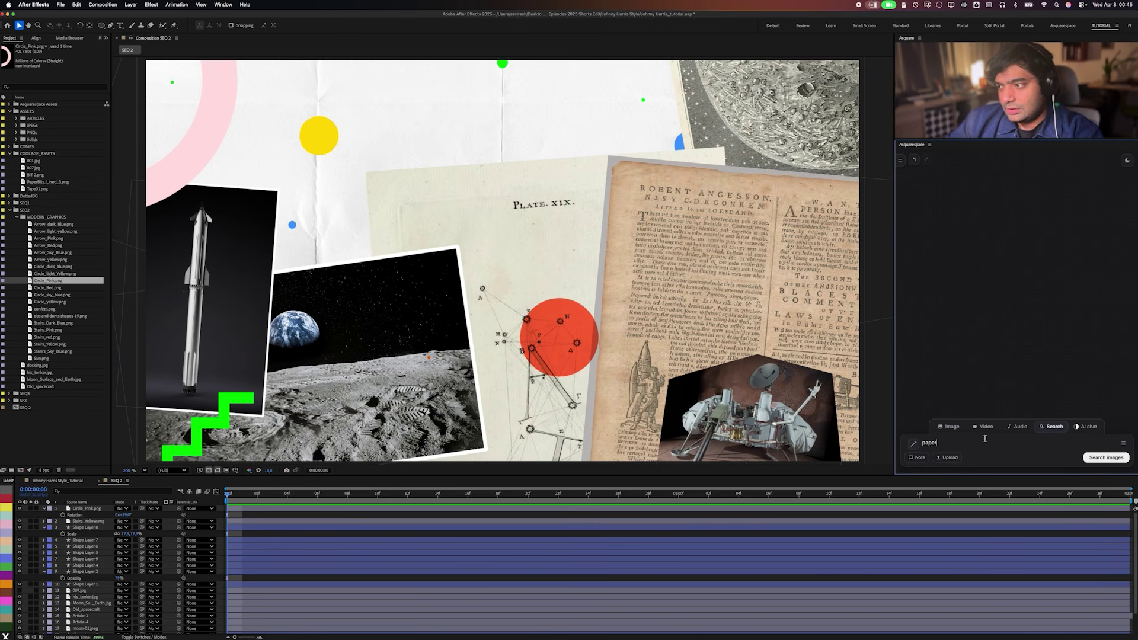
type(" clips pn")
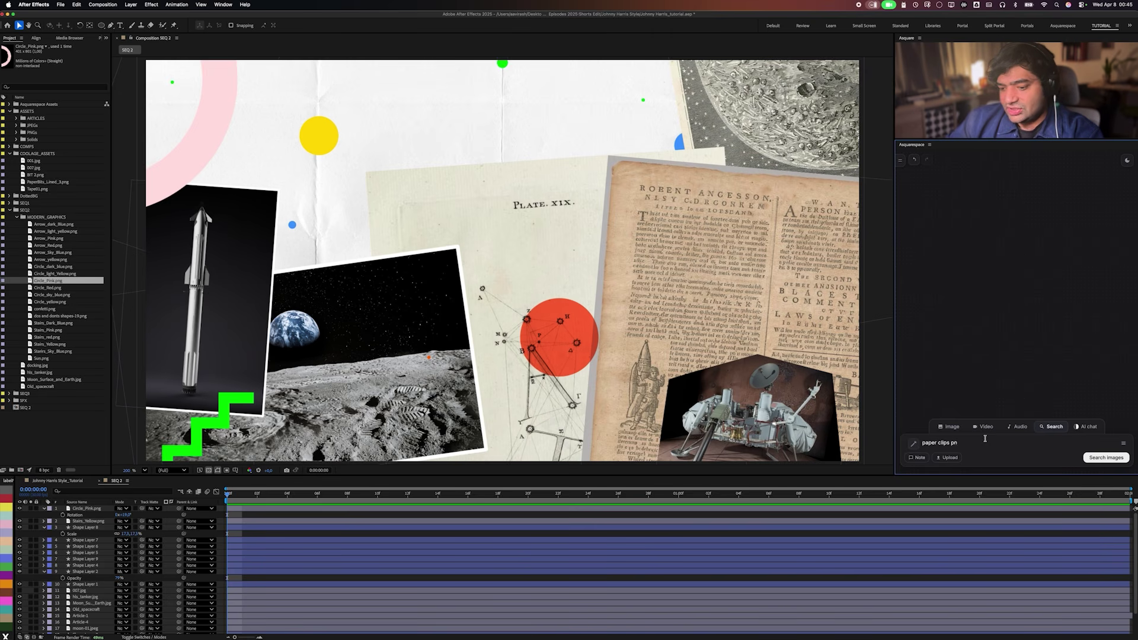
type("g")
key("Return")
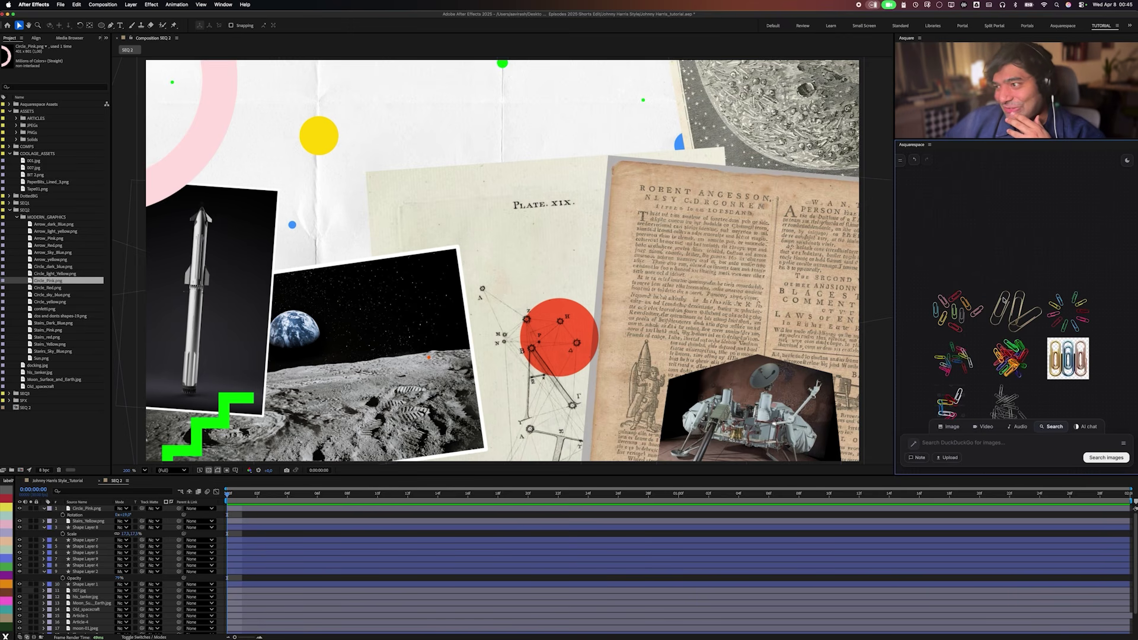
left_click_drag(1012, 364, 1028, 233)
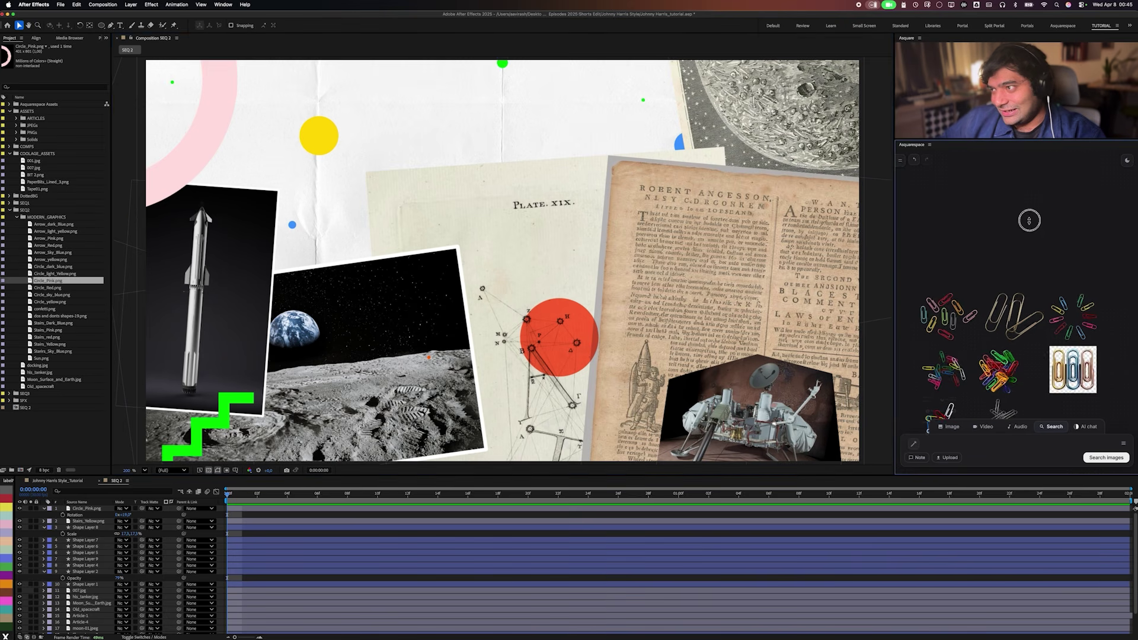
scroll(1032, 269, "down", 3)
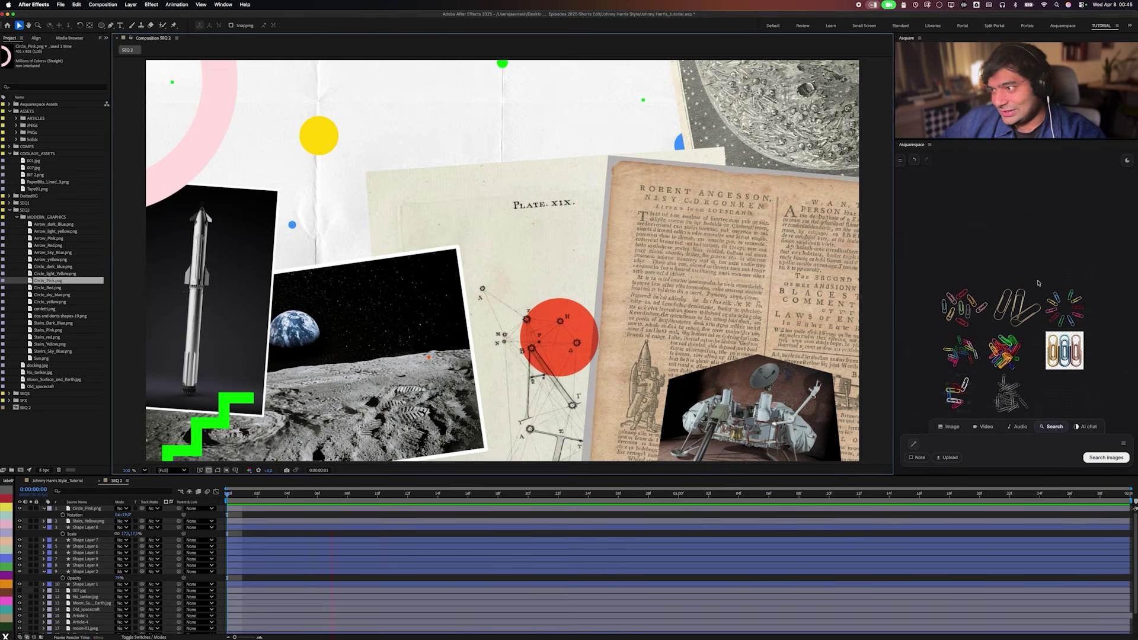
scroll(1036, 279, "down", 3)
left_click_drag(1041, 310, 672, 403)
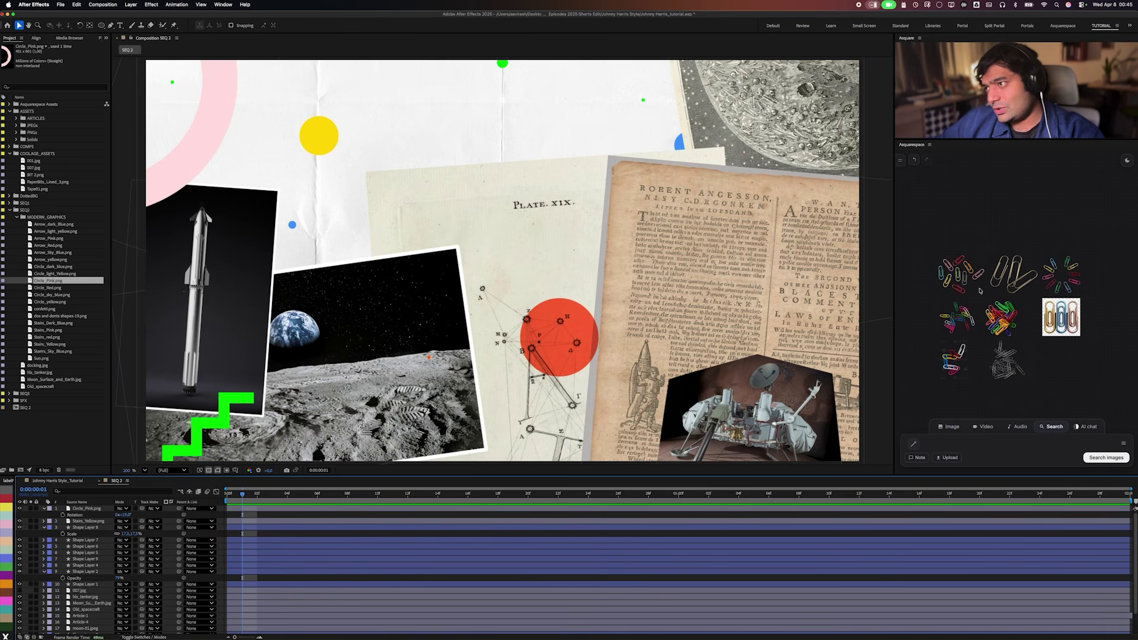
left_click_drag(954, 359, 1017, 214)
Search Aquarespace for images of "single paper clip png".
left_click(945, 440)
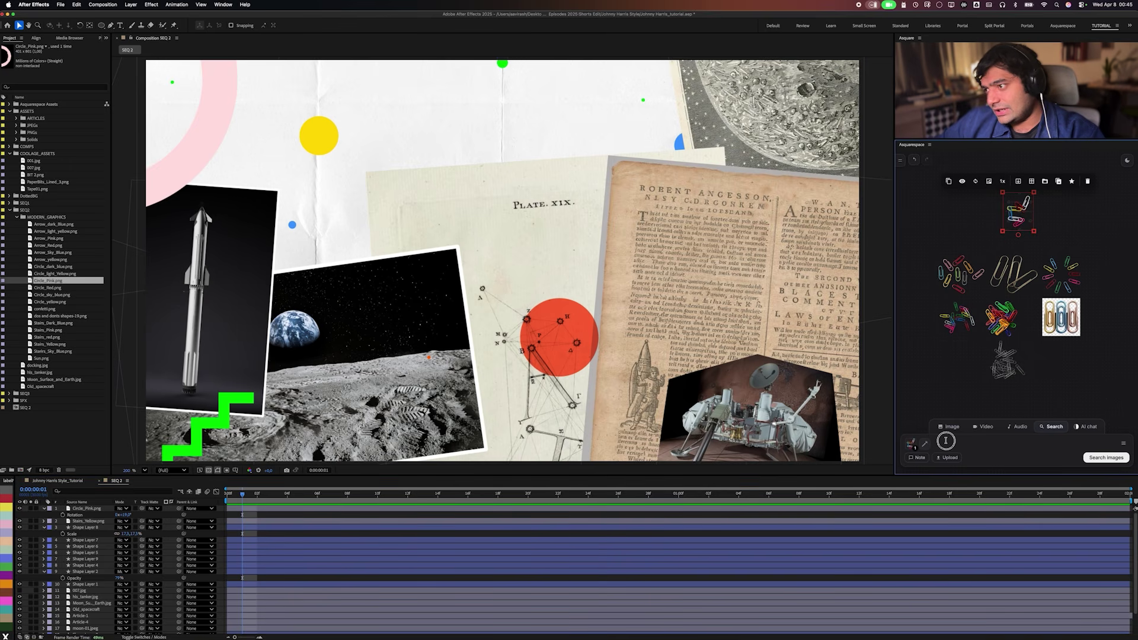
type("s")
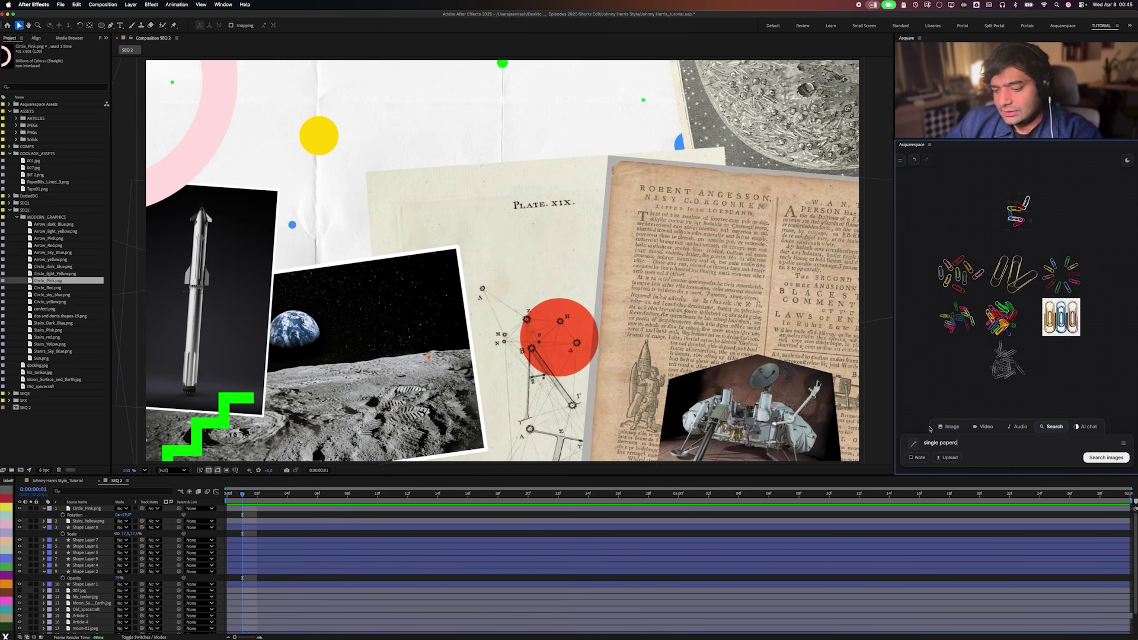
type("ingle paper clip p")
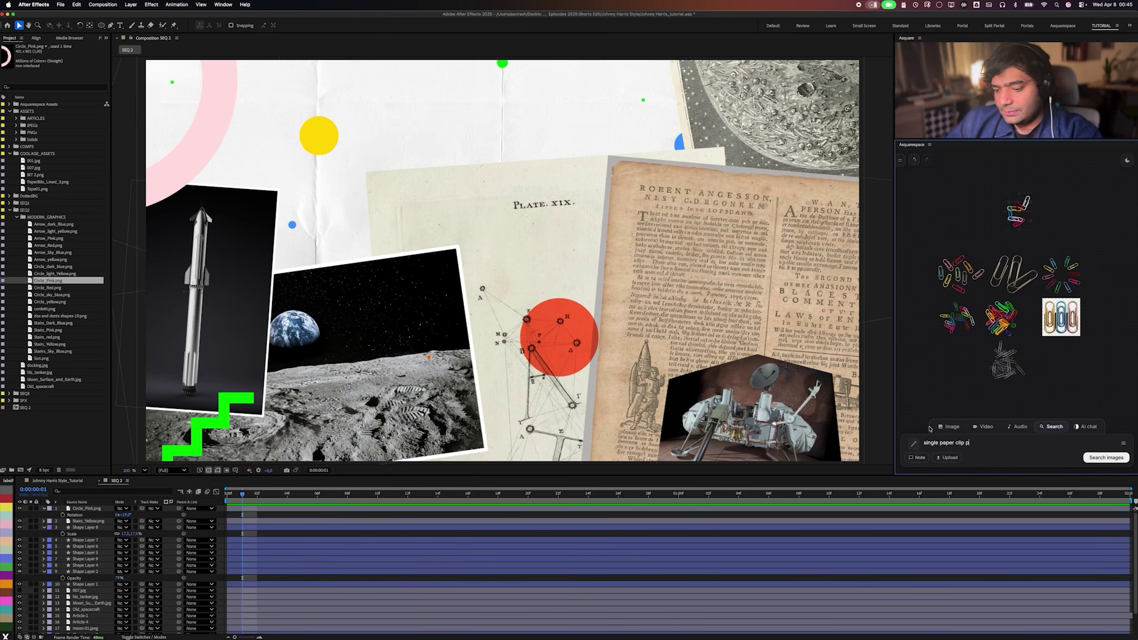
type("ng")
key("Return")
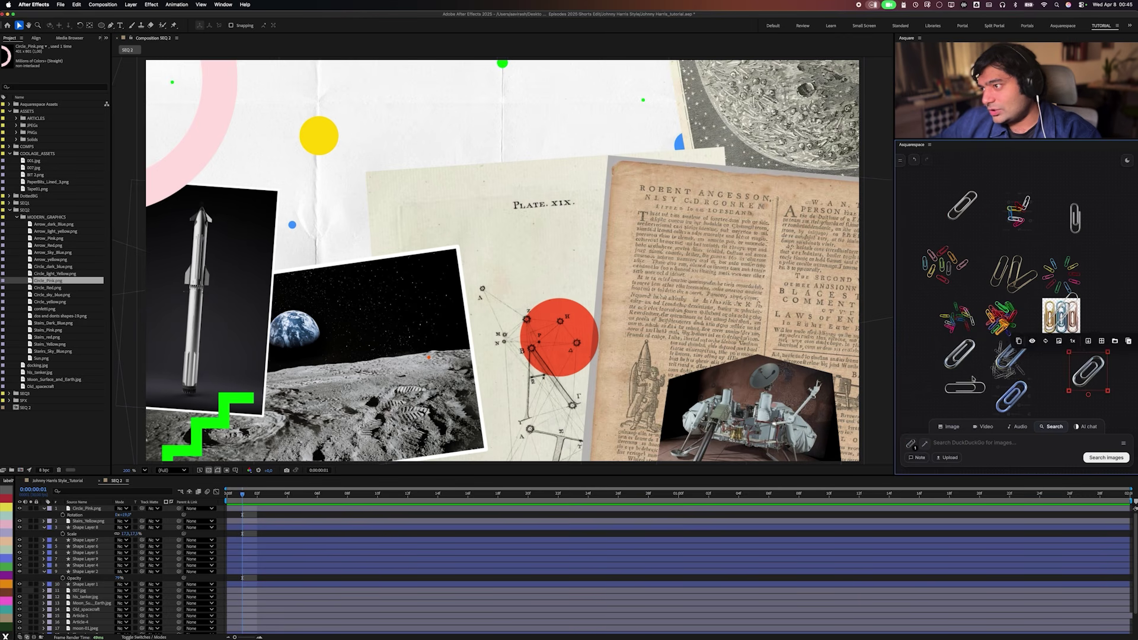
Set the horizontal silver paper clip image apart from the other search results and import it into the composition.
mouse_move(973, 379)
left_mouse_down()
mouse_move(956, 391)
mouse_move(964, 389)
left_mouse_up()
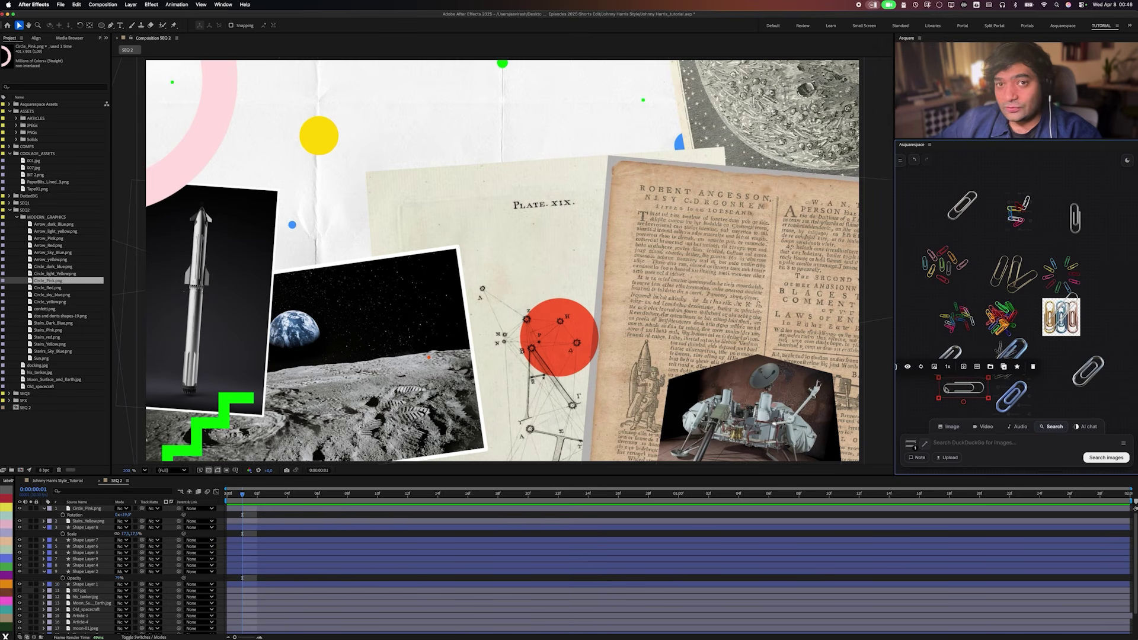
left_click_drag(963, 388, 987, 246)
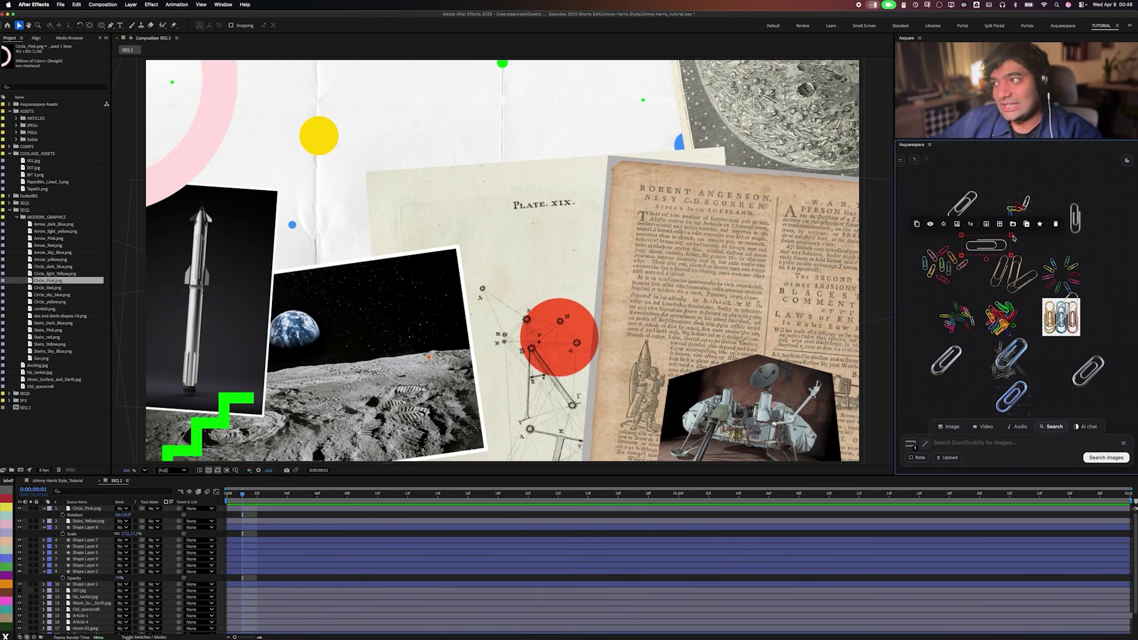
left_click(986, 224)
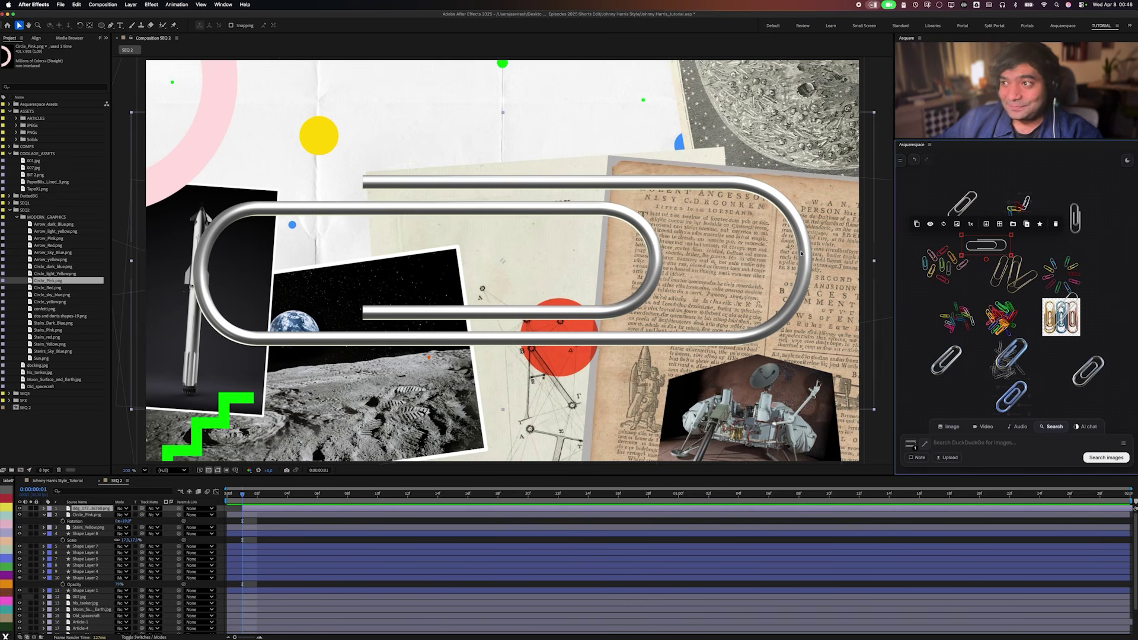
Shrink the silver paper clip, rotate it counter-clockwise and place it over the upper-right corner of the moon surface photo.
left_click_drag(801, 253, 730, 189)
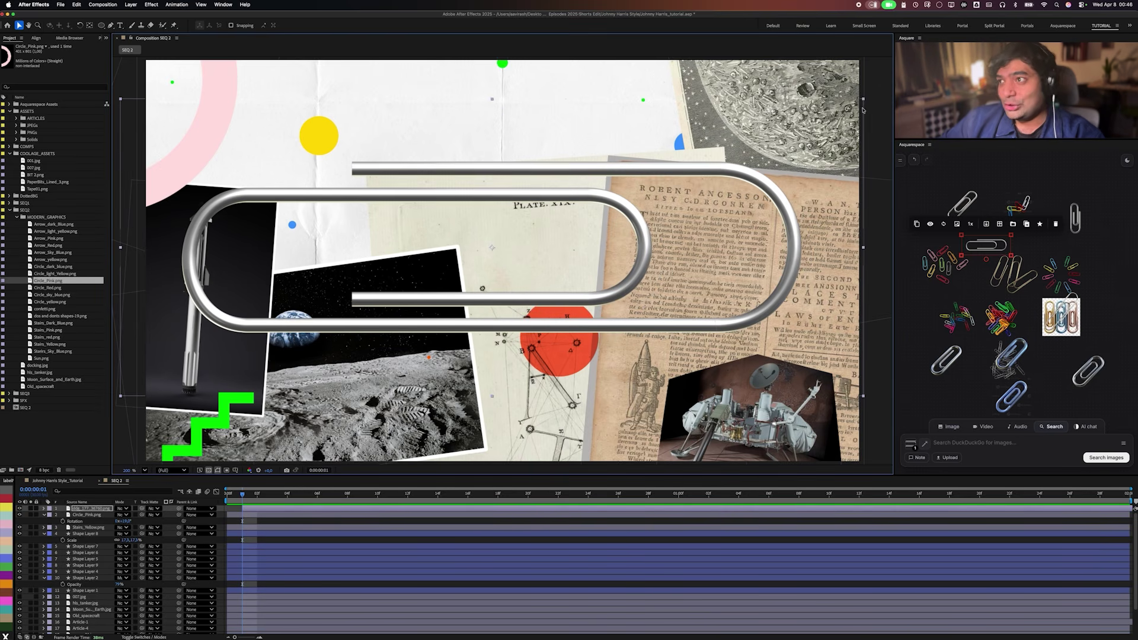
left_click_drag(863, 101, 533, 236)
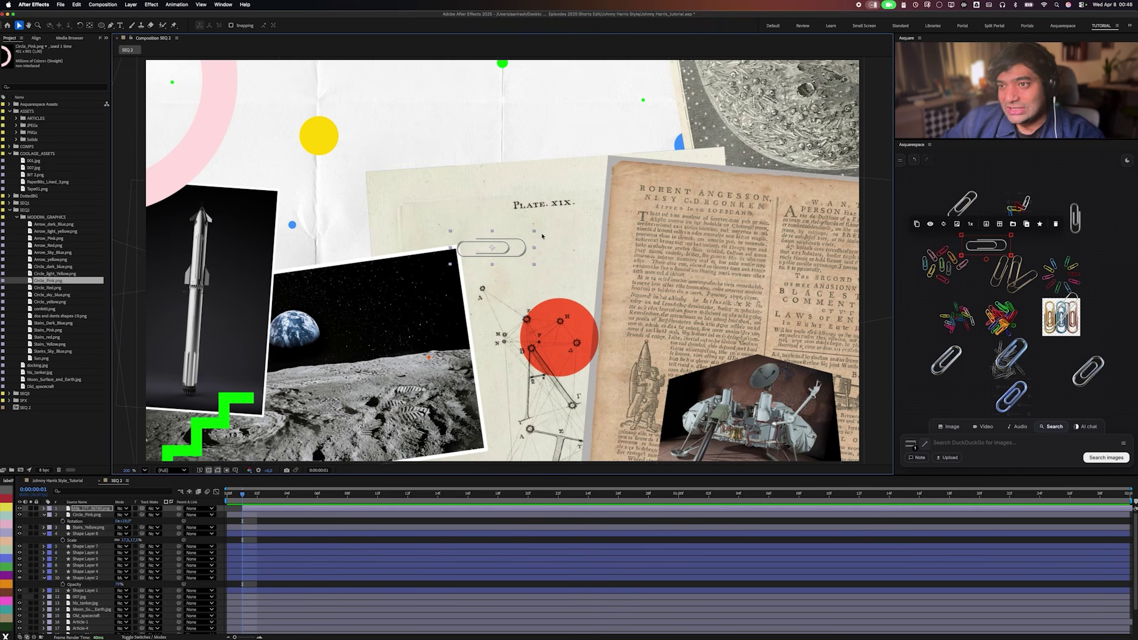
key("r")
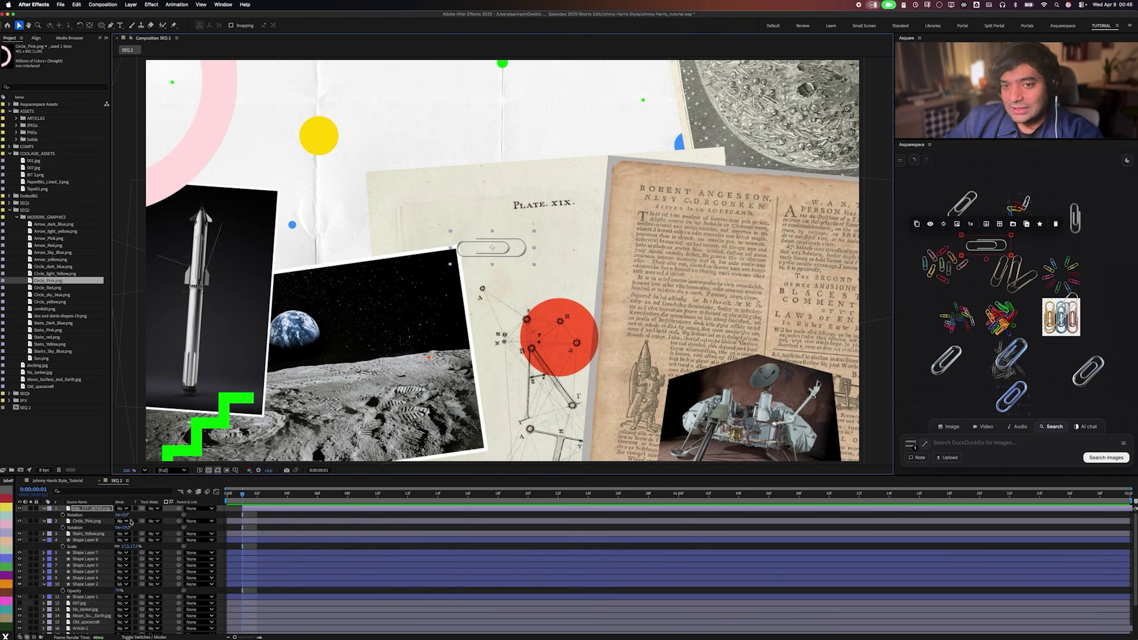
left_click_drag(121, 514, 104, 517)
left_click_drag(525, 217, 453, 255)
left_click(483, 152)
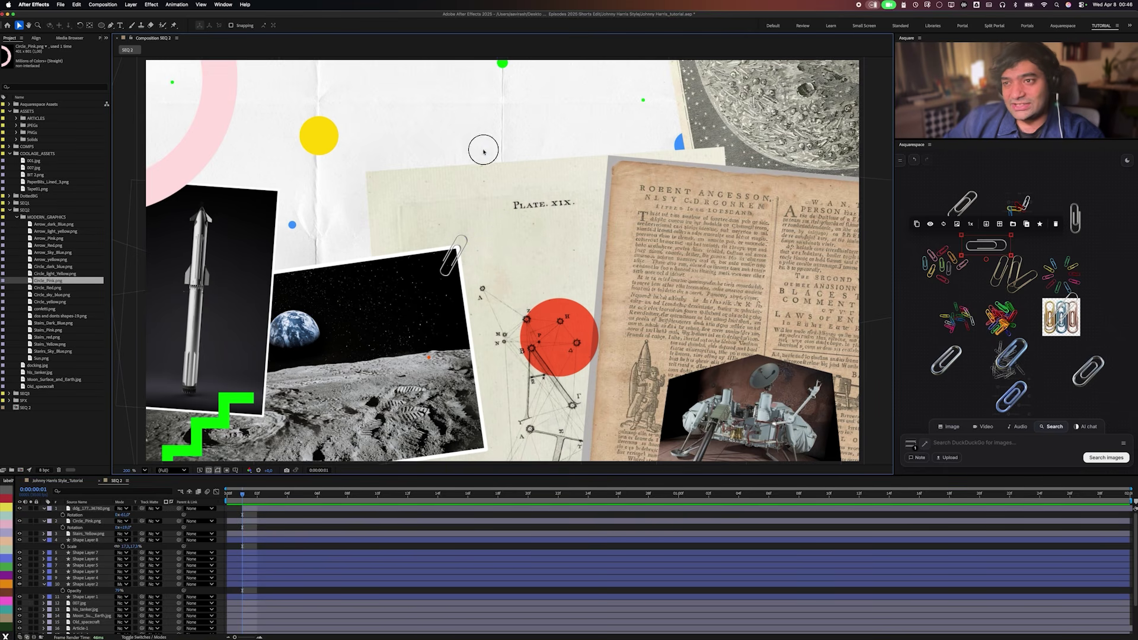
left_click(463, 276)
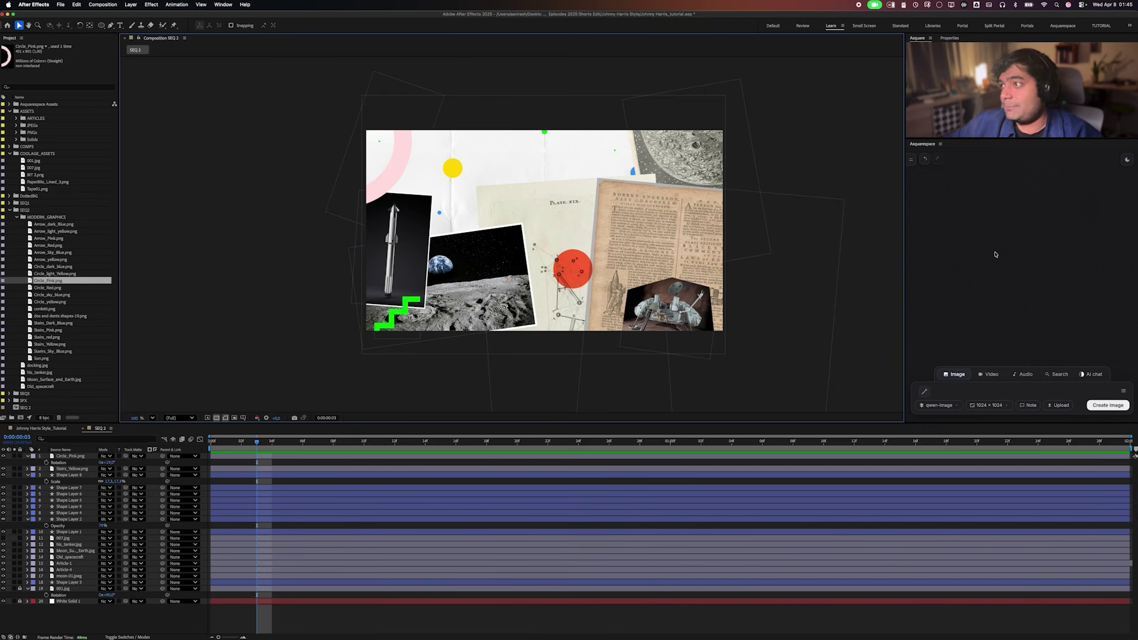
Search Aquarespace for images of "a political map of india".
left_click(1058, 375)
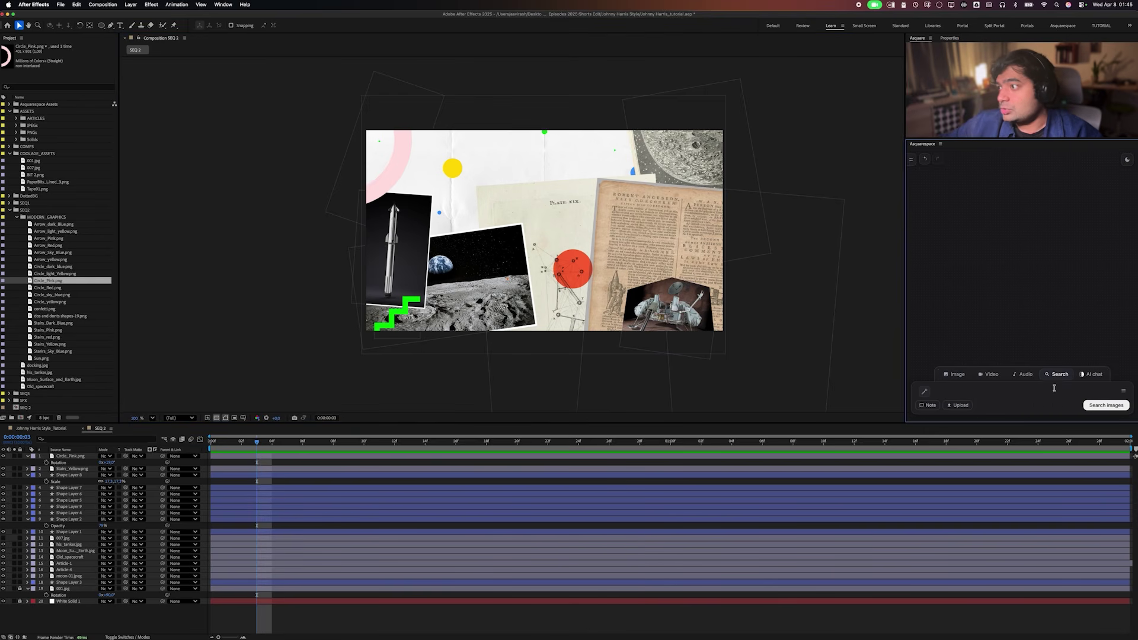
type("a p")
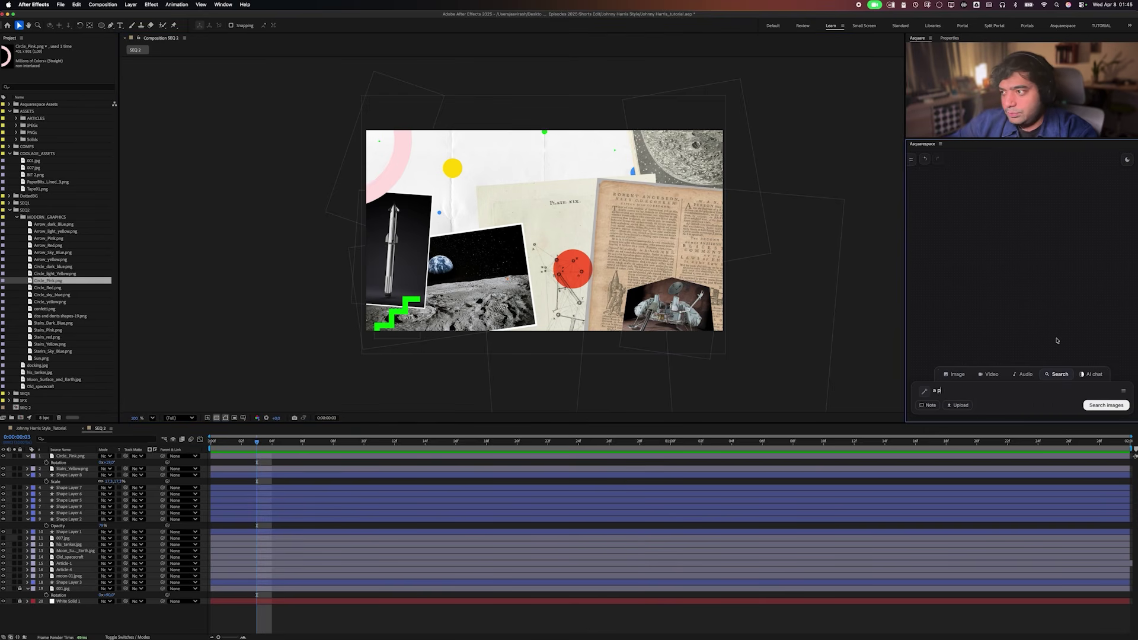
type("olitical map io")
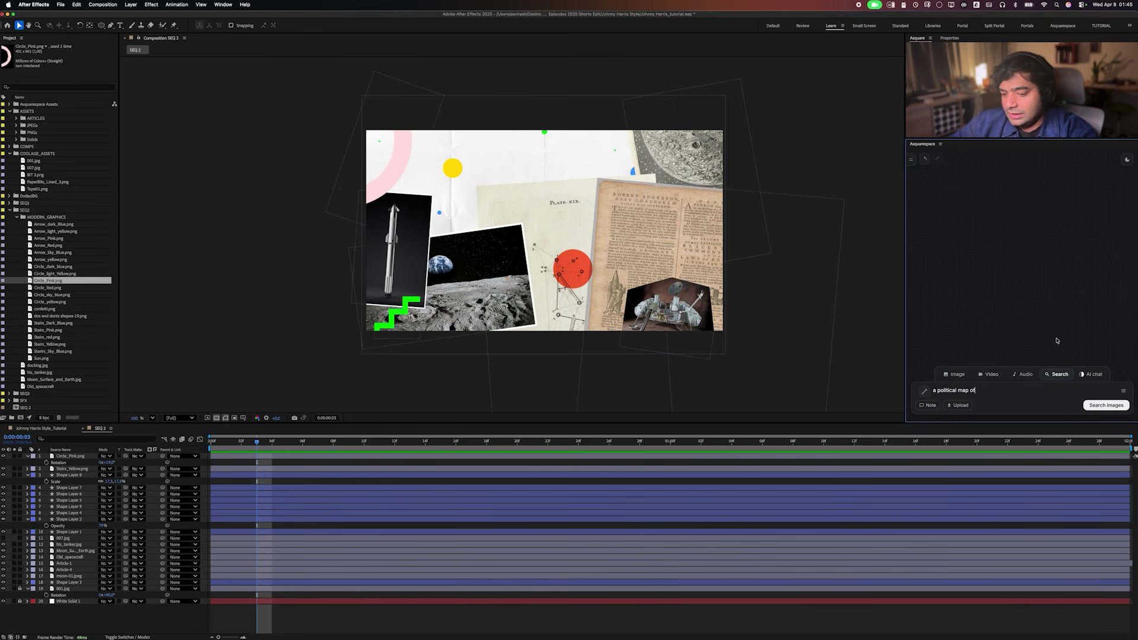
type(" india")
key("Return")
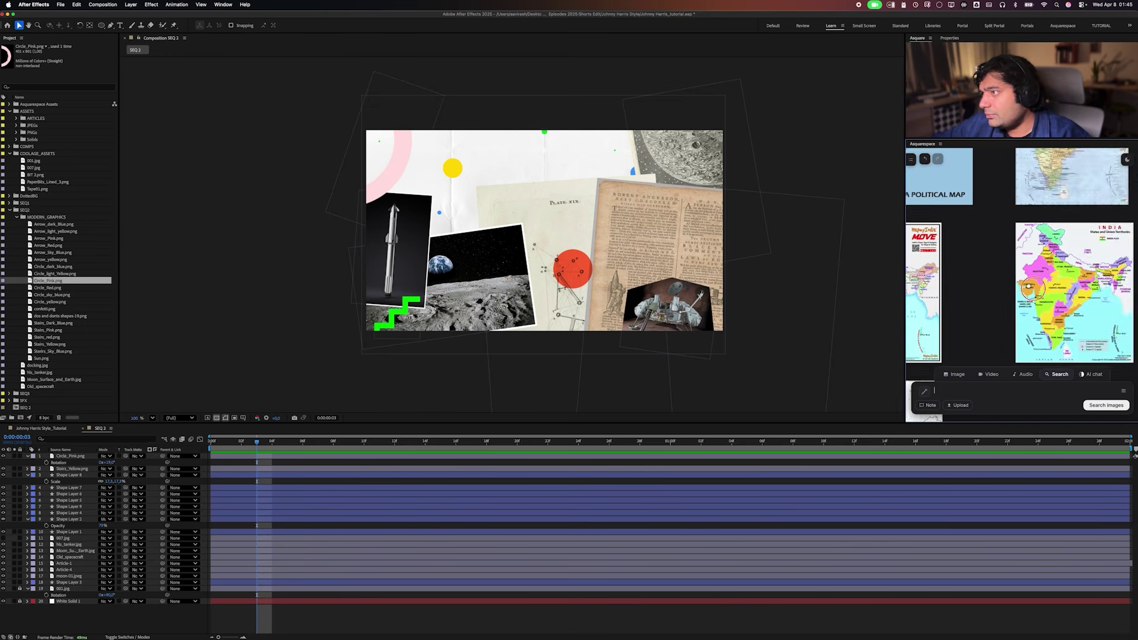
Import the orange, white and green India political map into the composition and scale it down over the collage.
scroll(1078, 296, "down", 10)
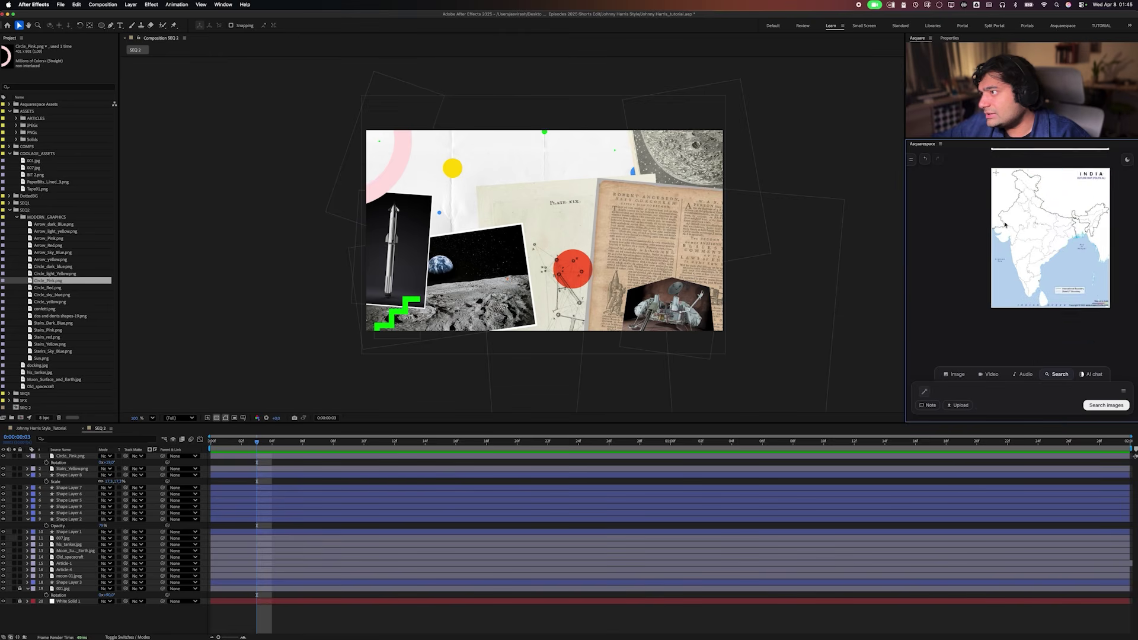
scroll(1055, 267, "up", 5)
double_click(1059, 215)
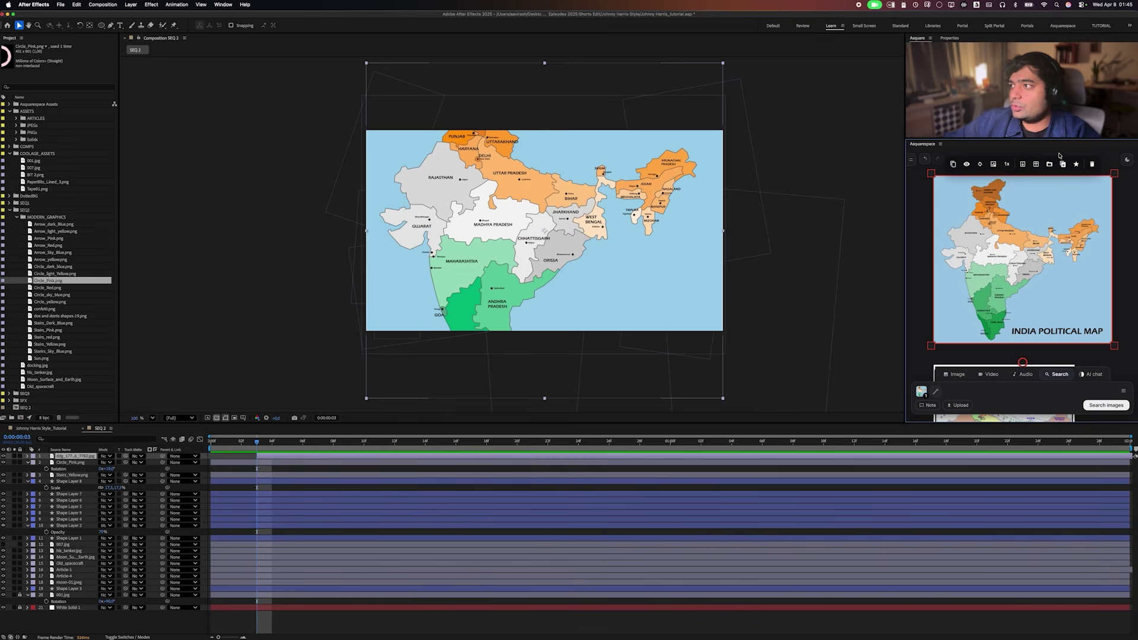
left_click_drag(721, 64, 637, 182)
key("shift+slash")
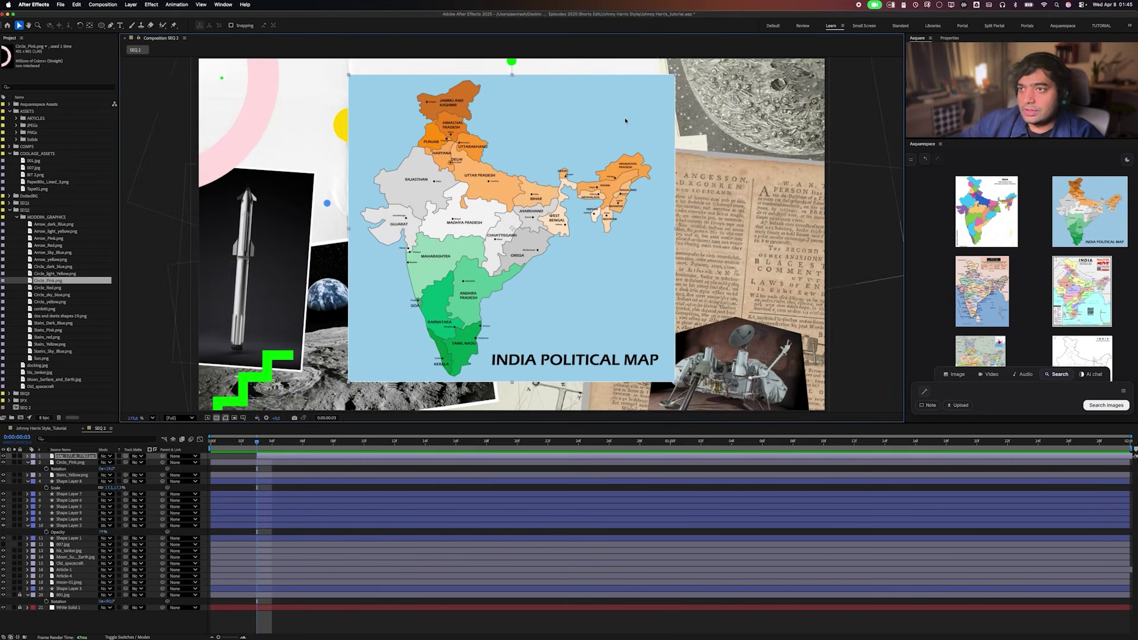
mouse_move(127, 515)
left_mouse_down()
mouse_move(141, 515)
mouse_move(127, 515)
left_mouse_up()
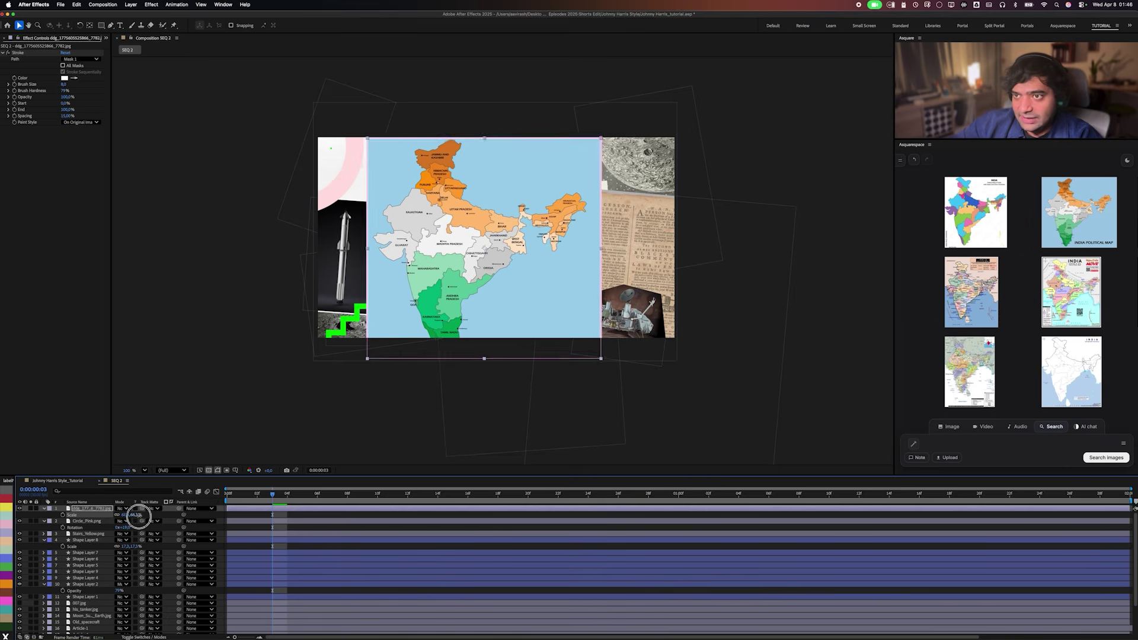
Set the India map layer's rotation to -2°.
key("r")
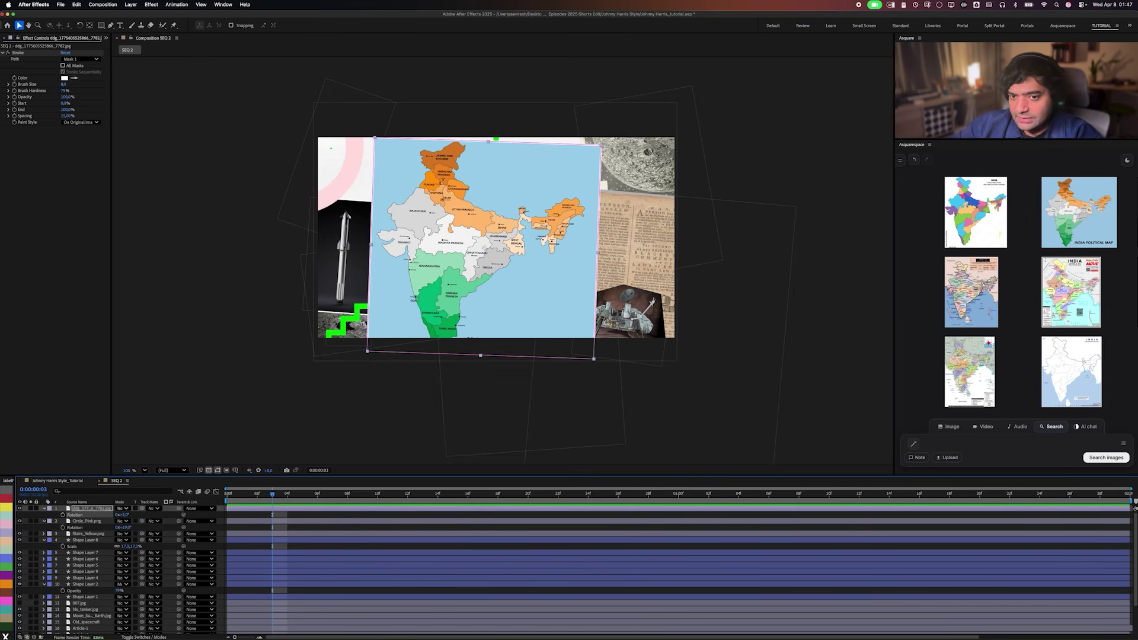
left_click(125, 513)
type("-2")
key("Return")
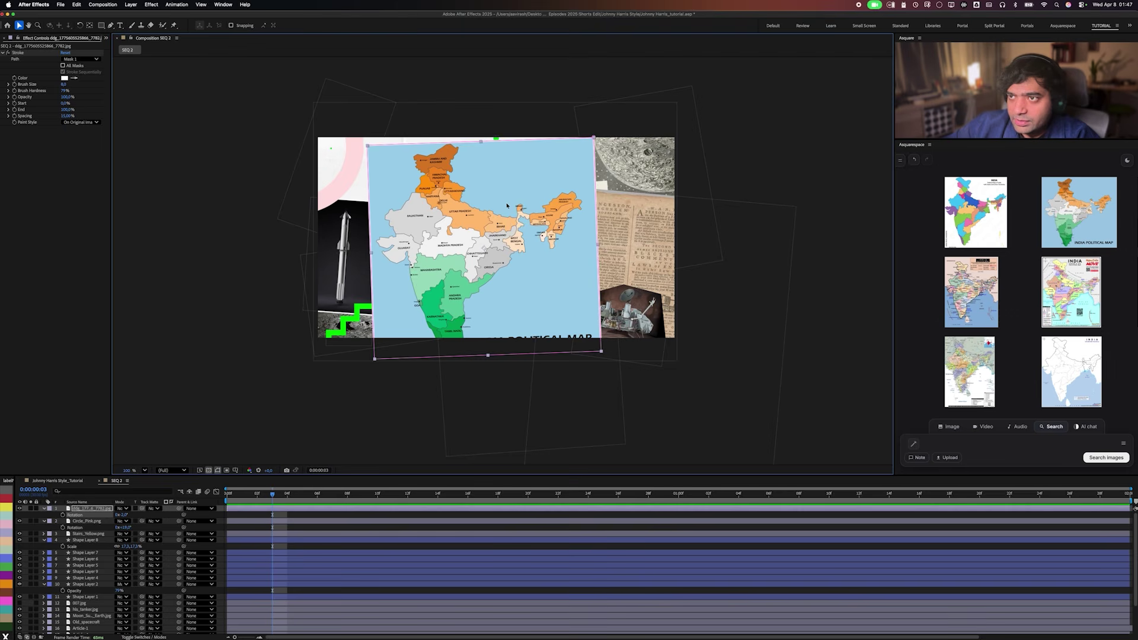
Move the India map slightly down and to the right in the collage, and hide its layer.
mouse_move(510, 205)
left_mouse_down()
mouse_move(511, 243)
mouse_move(510, 201)
mouse_move(511, 217)
left_mouse_up()
mouse_move(530, 275)
left_mouse_down()
mouse_move(536, 263)
mouse_move(534, 281)
left_mouse_up()
left_click(783, 96)
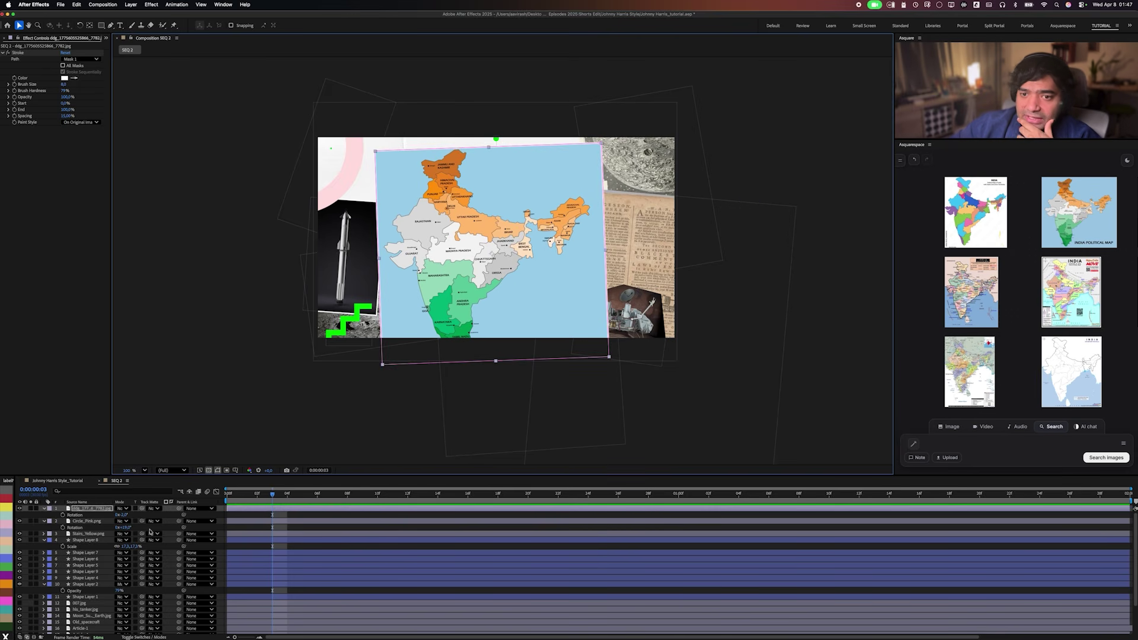
left_click(19, 509)
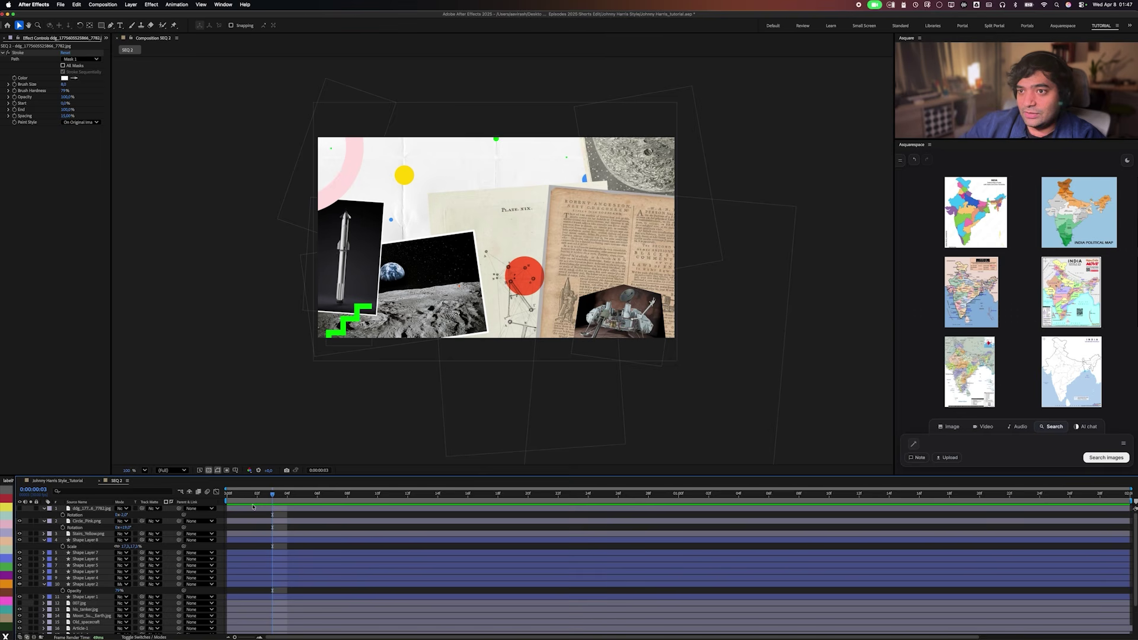
Find the Drop Shadow effect and apply it to the rocket photo layer.
key("period")
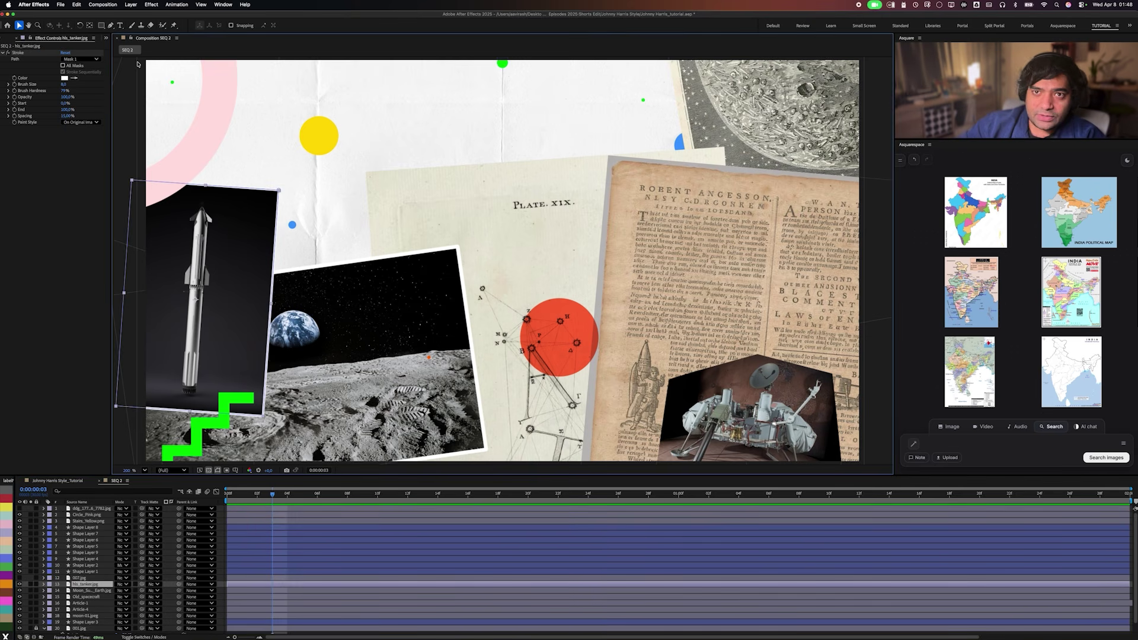
left_click(106, 37)
left_click(136, 102)
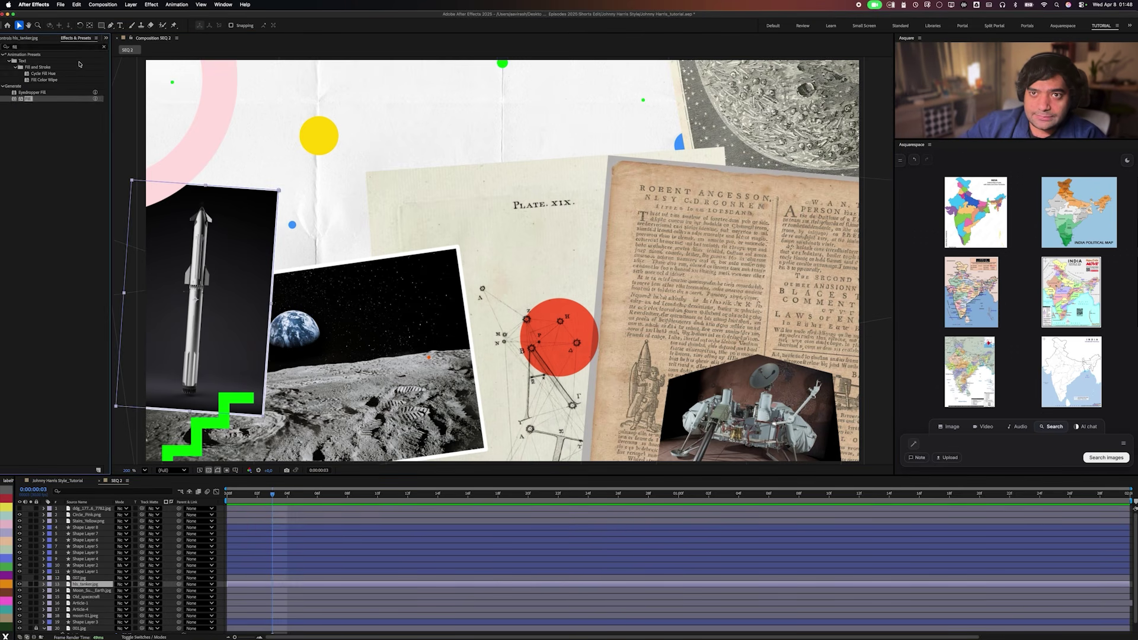
left_click(54, 46)
type("drop")
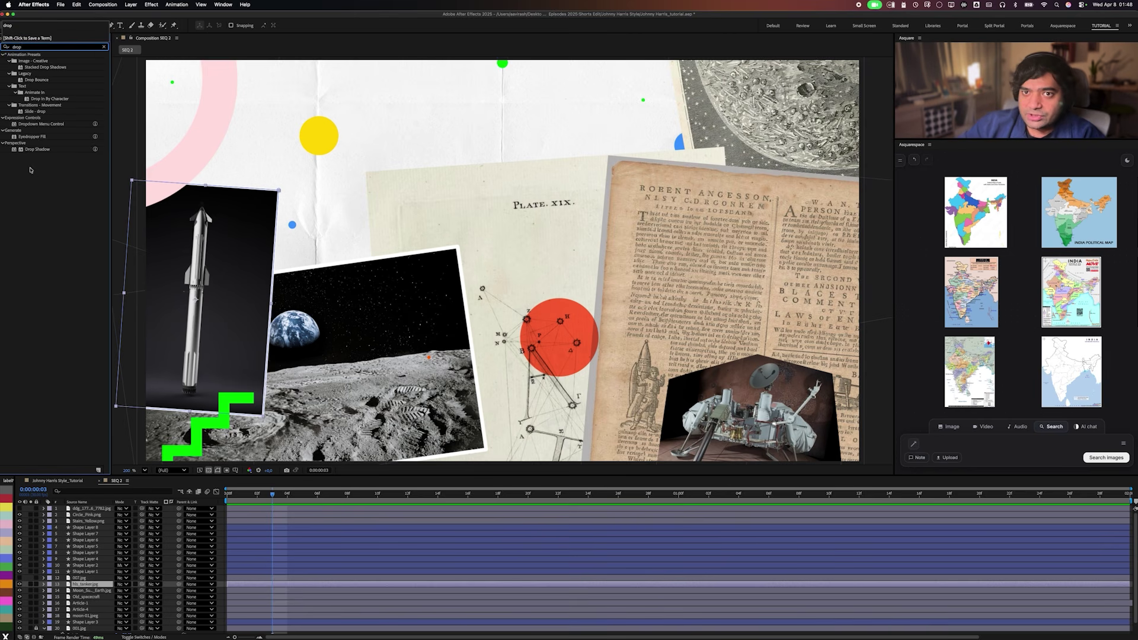
left_click_drag(37, 149, 196, 267)
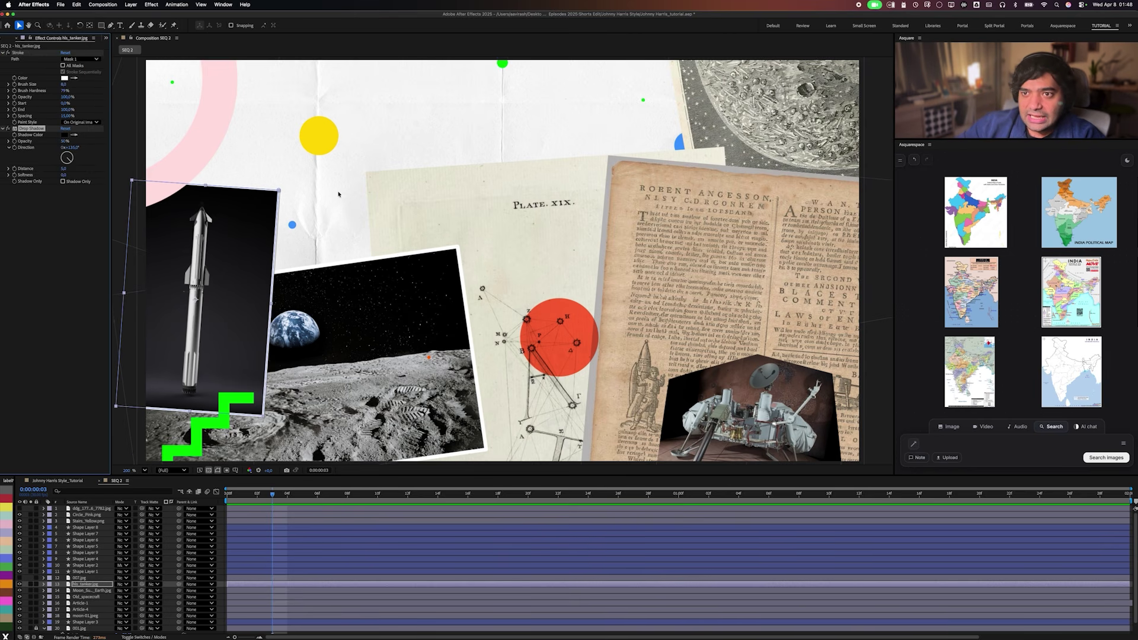
Try a different drop shadow distance on the rocket photo, judging it at the photo's upper-right corner.
left_click(289, 239)
left_click(290, 239)
left_click_drag(375, 185, 254, 201)
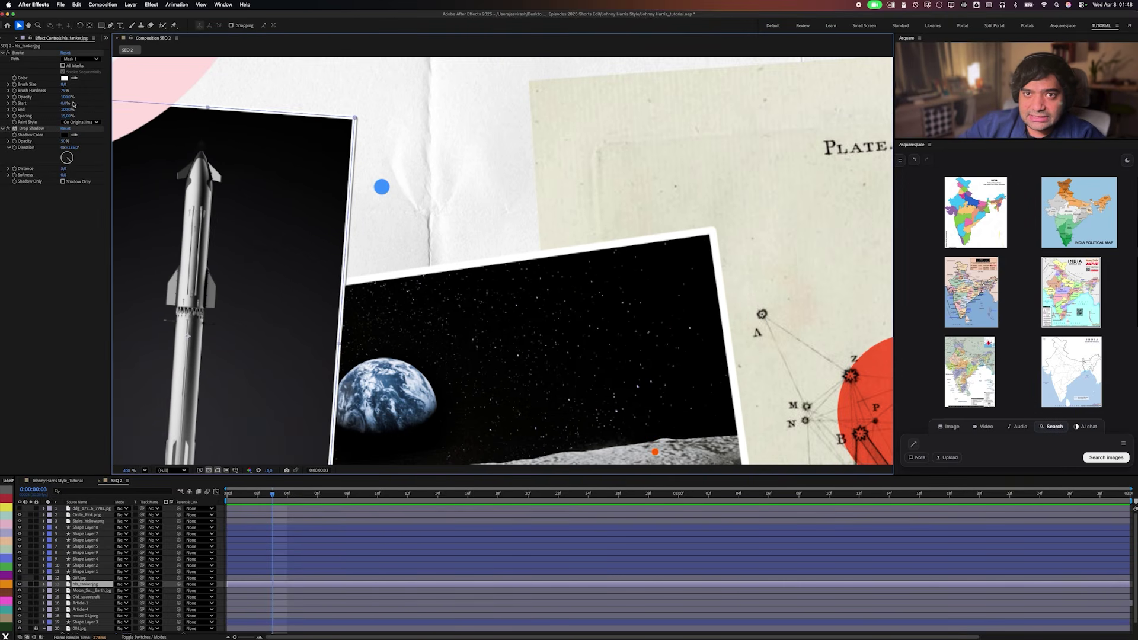
left_click_drag(64, 169, 66, 169)
left_click(67, 168)
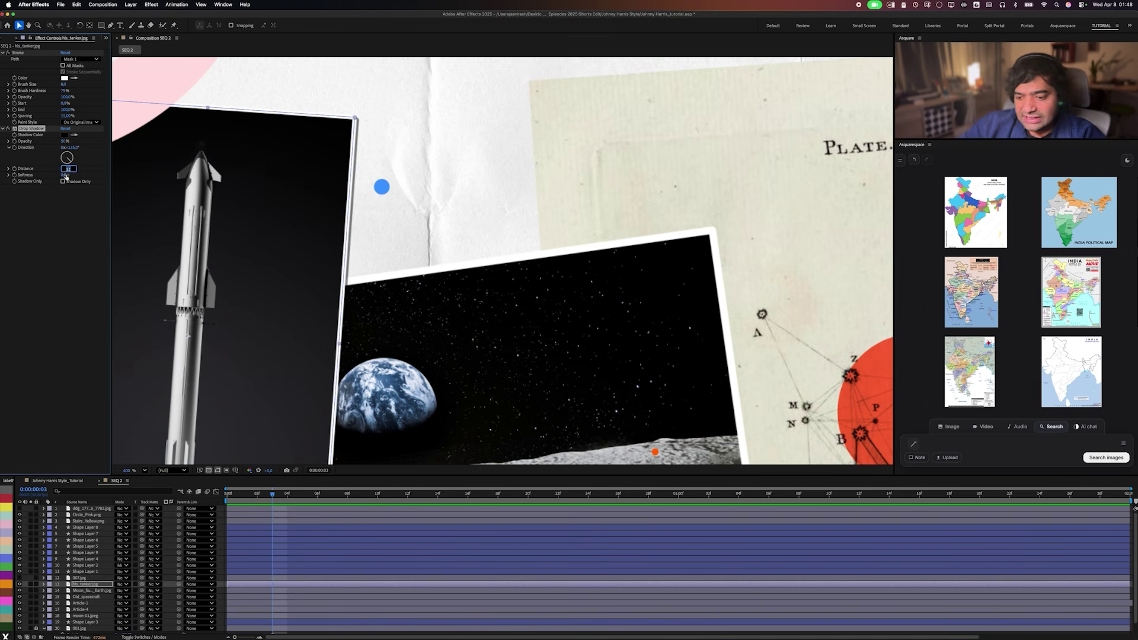
type("1")
key("Return")
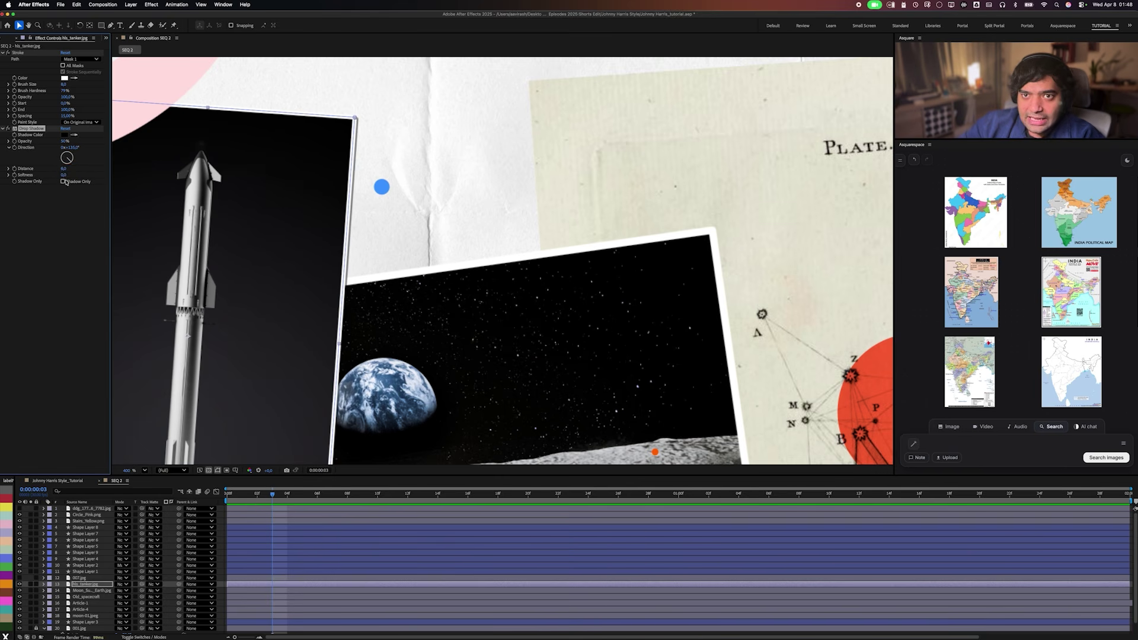
Adjust the direction of the rocket photo's drop shadow and set its distance to 12.
mouse_move(73, 166)
left_mouse_down()
mouse_move(68, 177)
mouse_move(72, 167)
left_mouse_up()
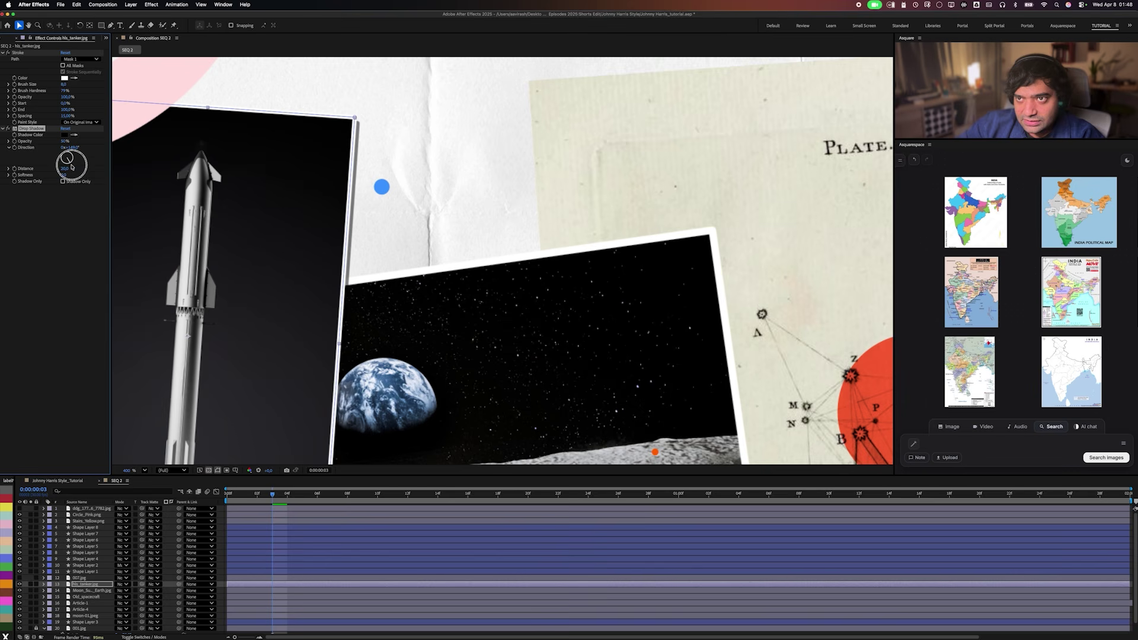
left_click(68, 168)
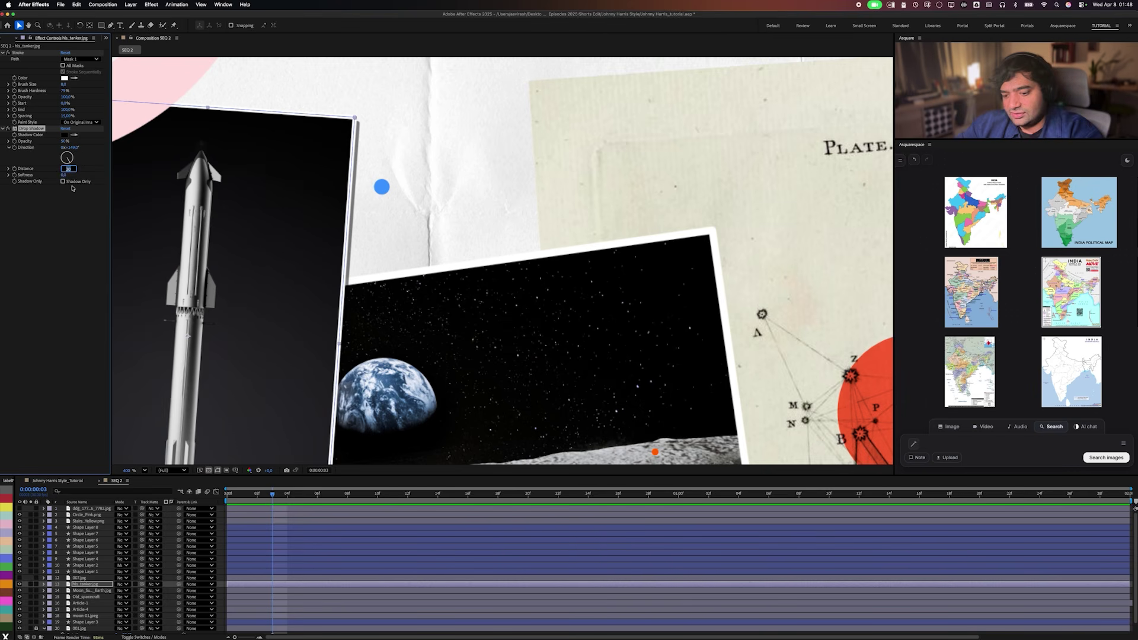
type("10")
key("Return")
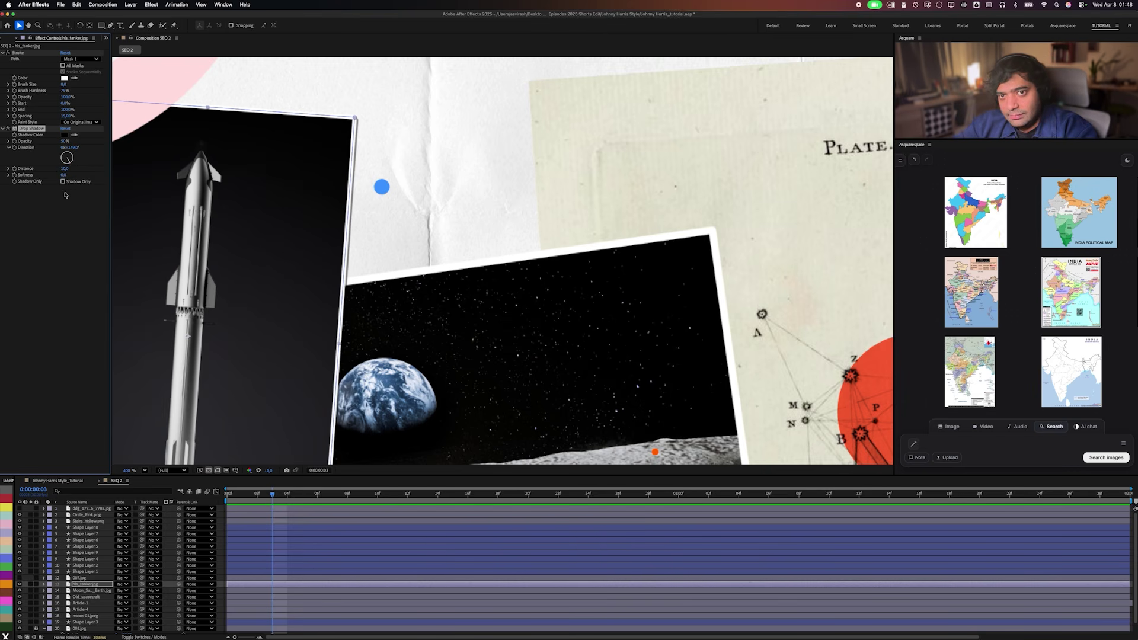
left_click(64, 168)
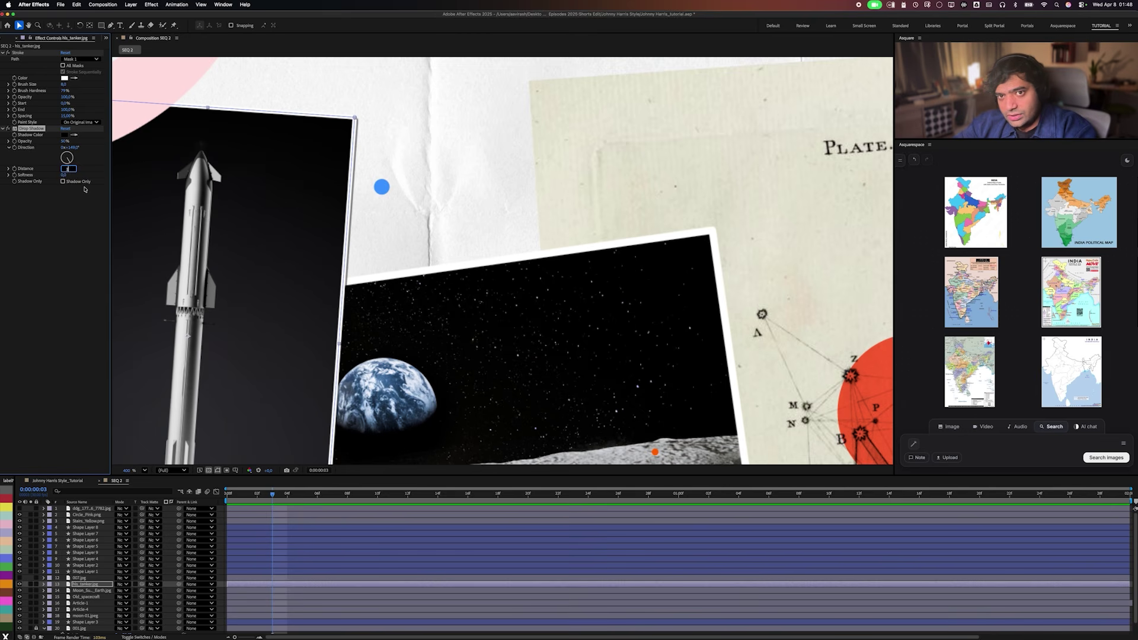
key("Return")
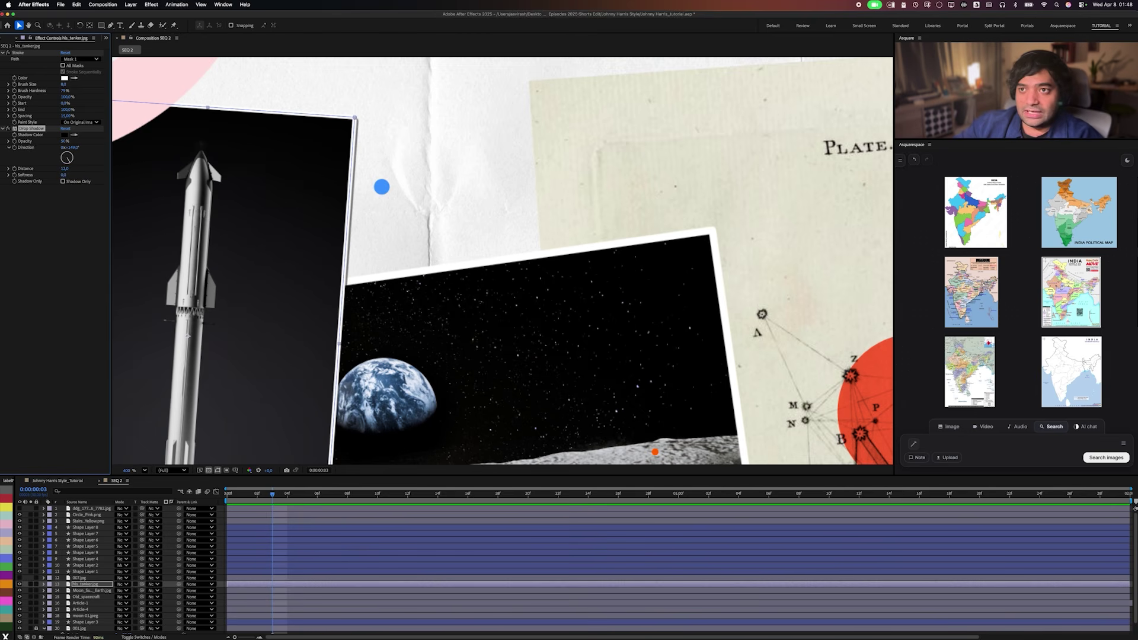
left_click(91, 242)
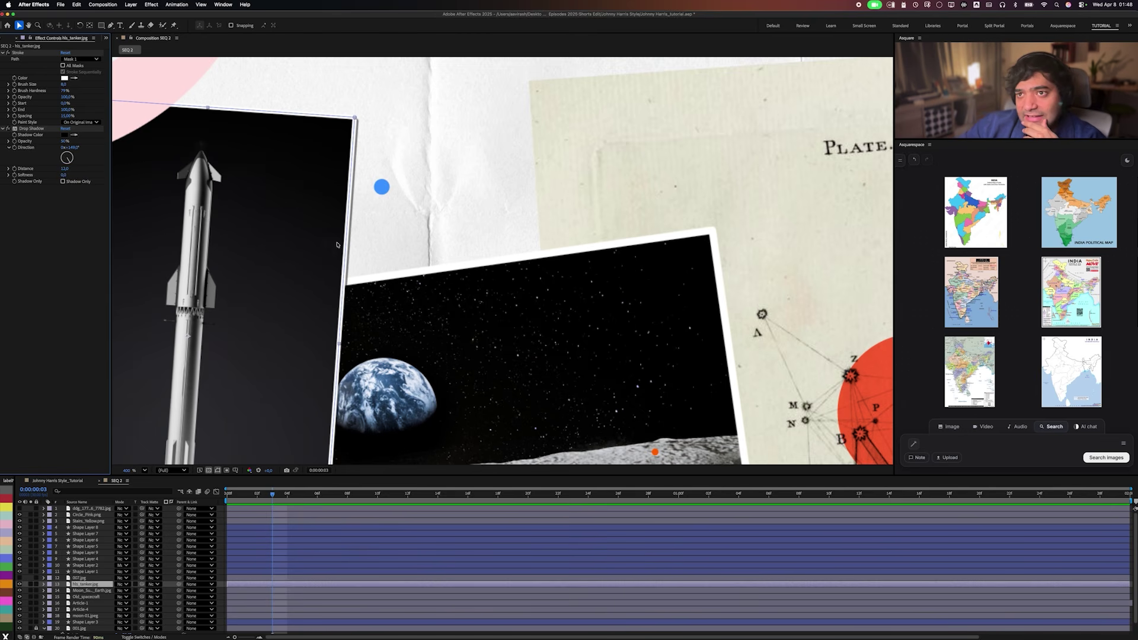
left_click(411, 173)
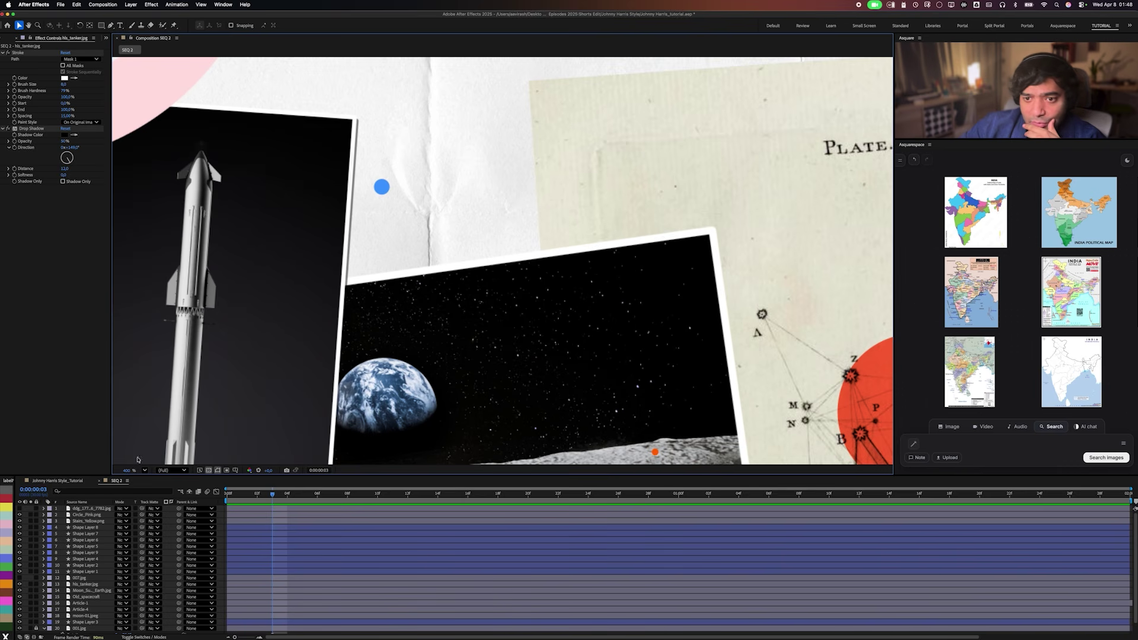
Increase the softness of the rocket photo's drop shadow to blur its edge slightly.
left_click(167, 322)
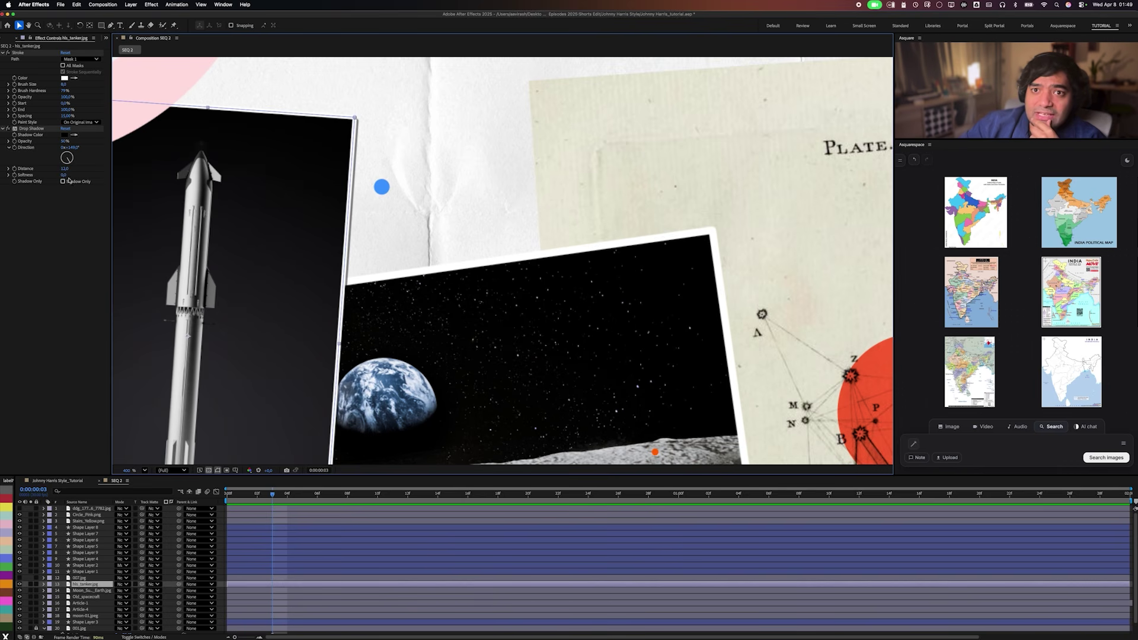
left_click_drag(65, 174, 70, 176)
left_click(400, 152)
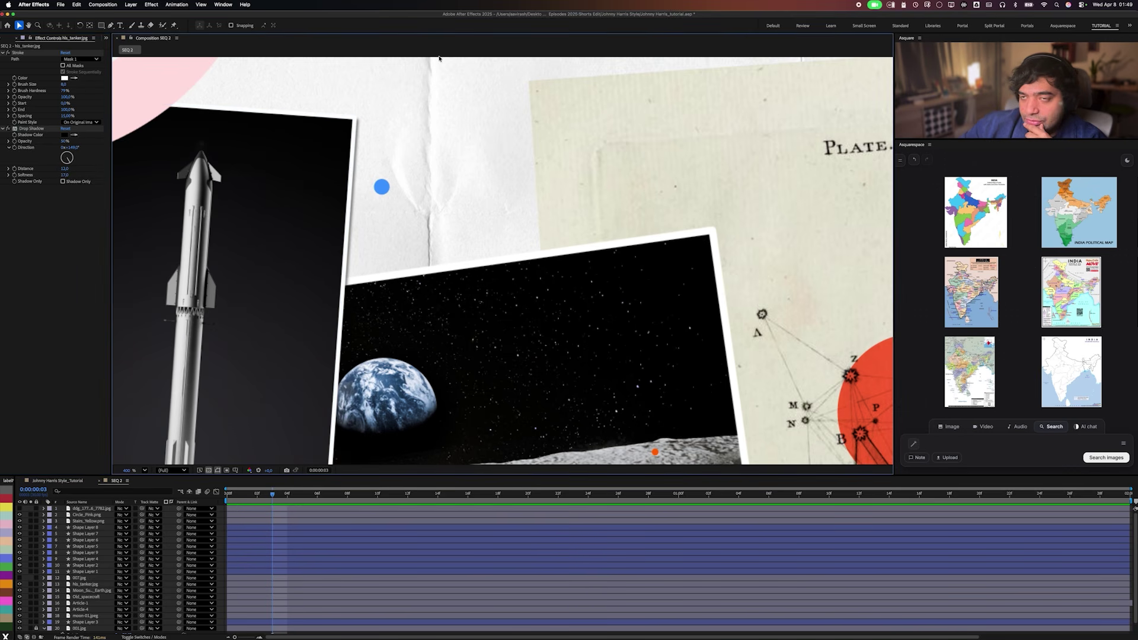
Copy the rocket photo's Drop Shadow effect onto the moon surface and Earth photo.
key("comma")
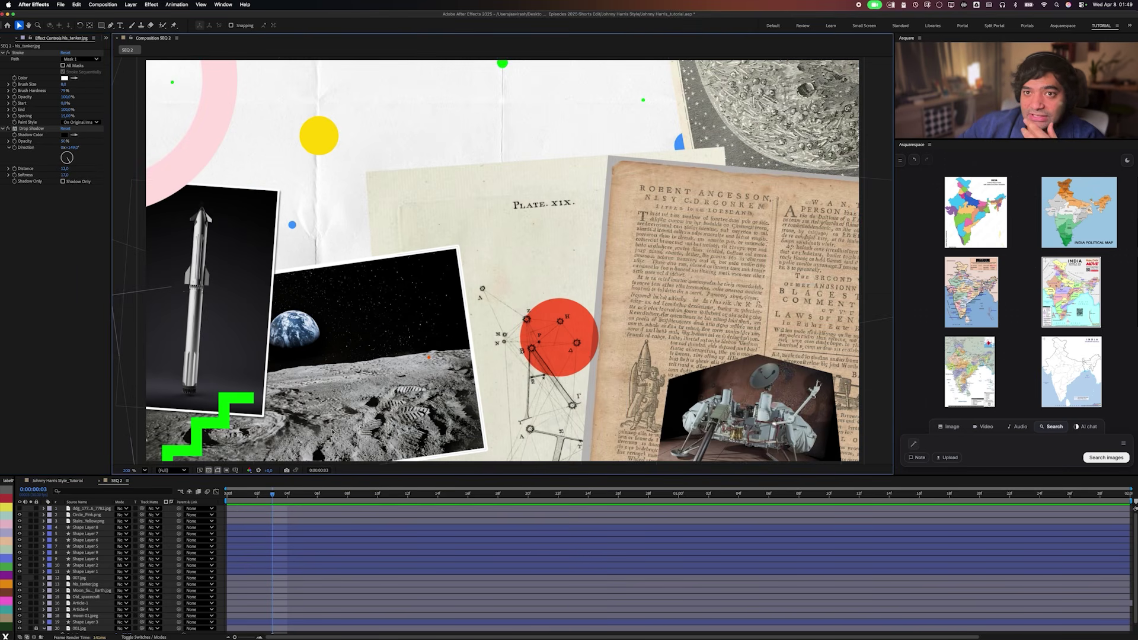
left_click(31, 128)
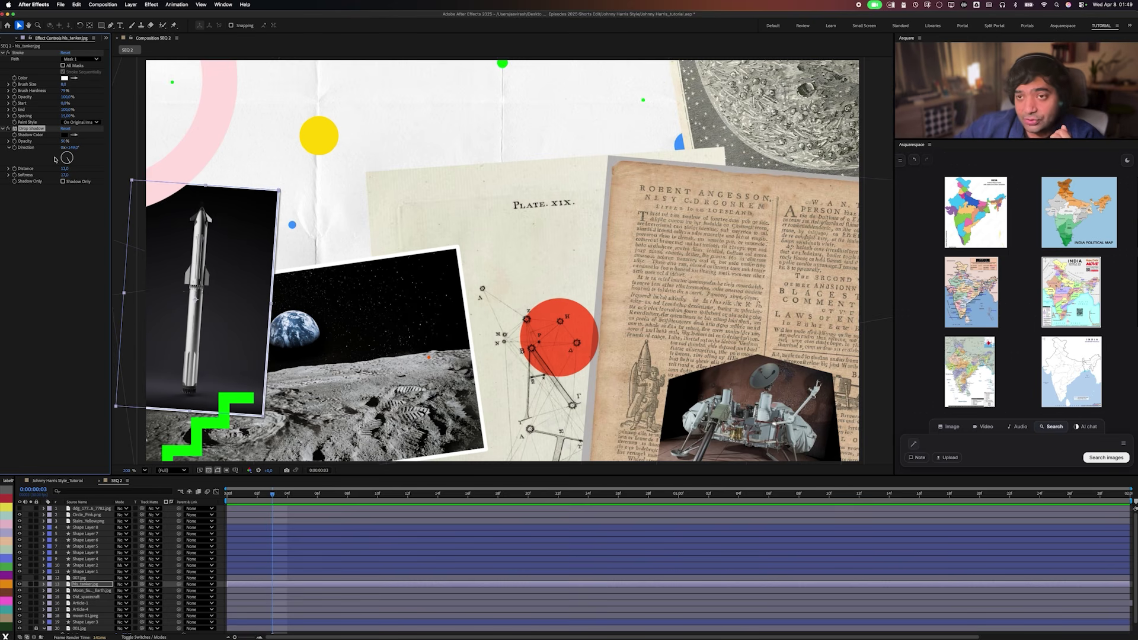
left_click(381, 309)
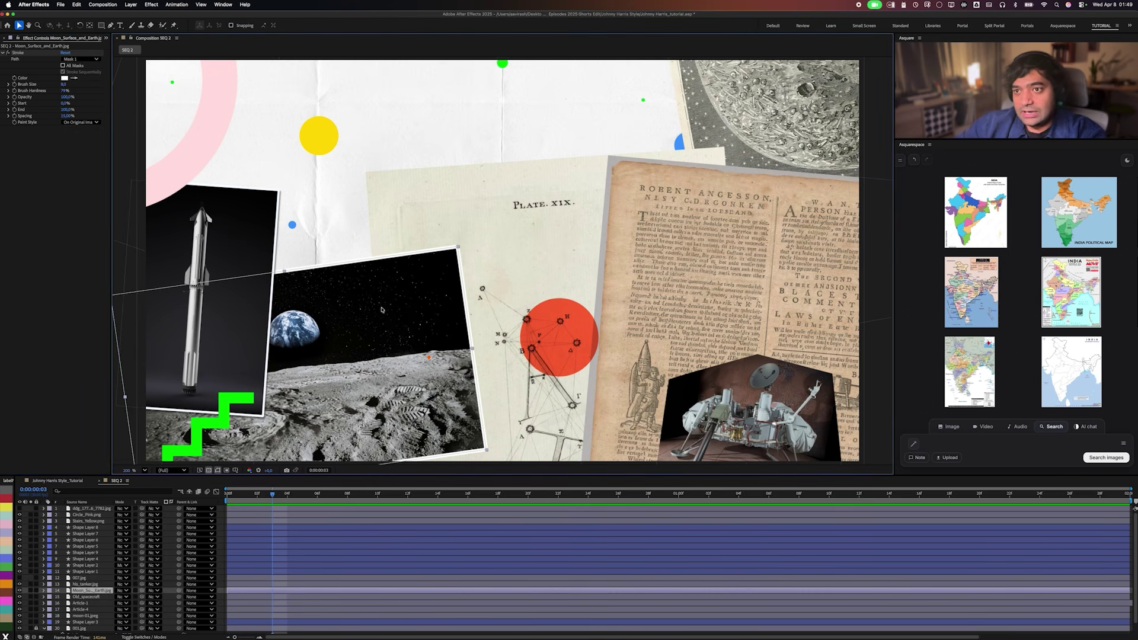
key("super+v")
Paste the same drop shadow onto the Plate XIX page, the old newspaper article and the engraved moon picture.
left_click(435, 229, "shift")
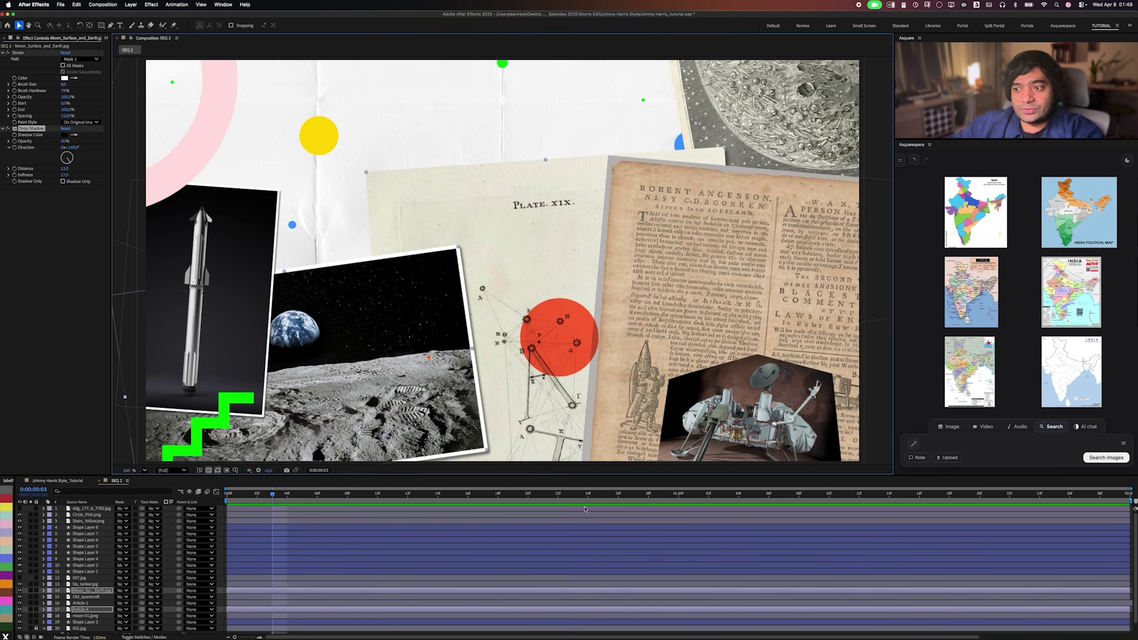
left_click(653, 350)
key("super+v")
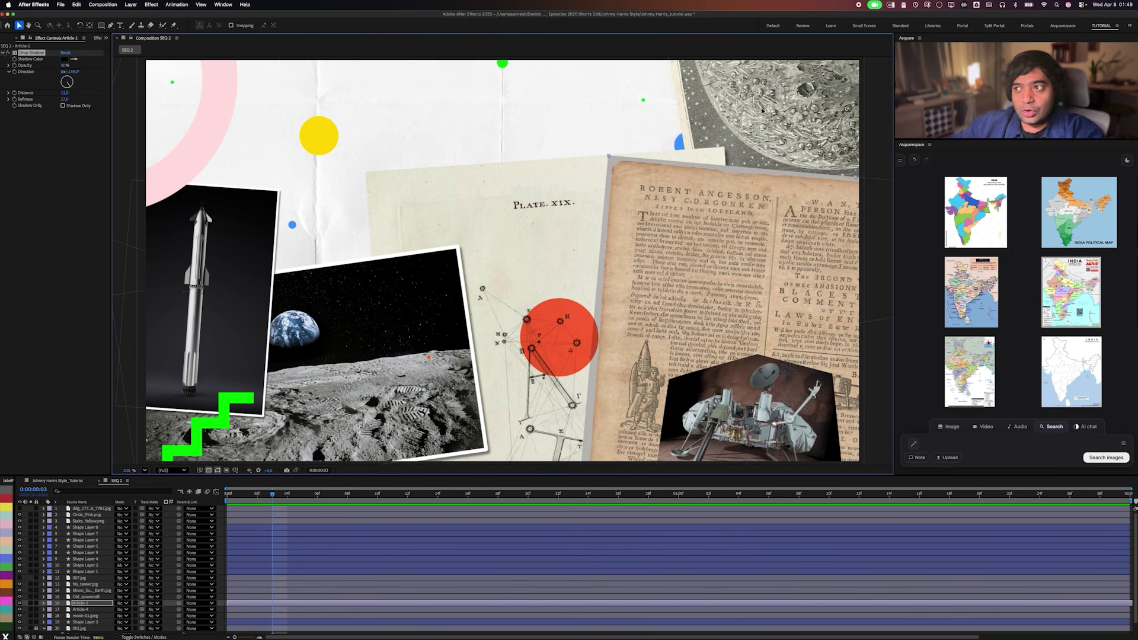
left_click(757, 129)
key("super+v")
left_click(539, 546)
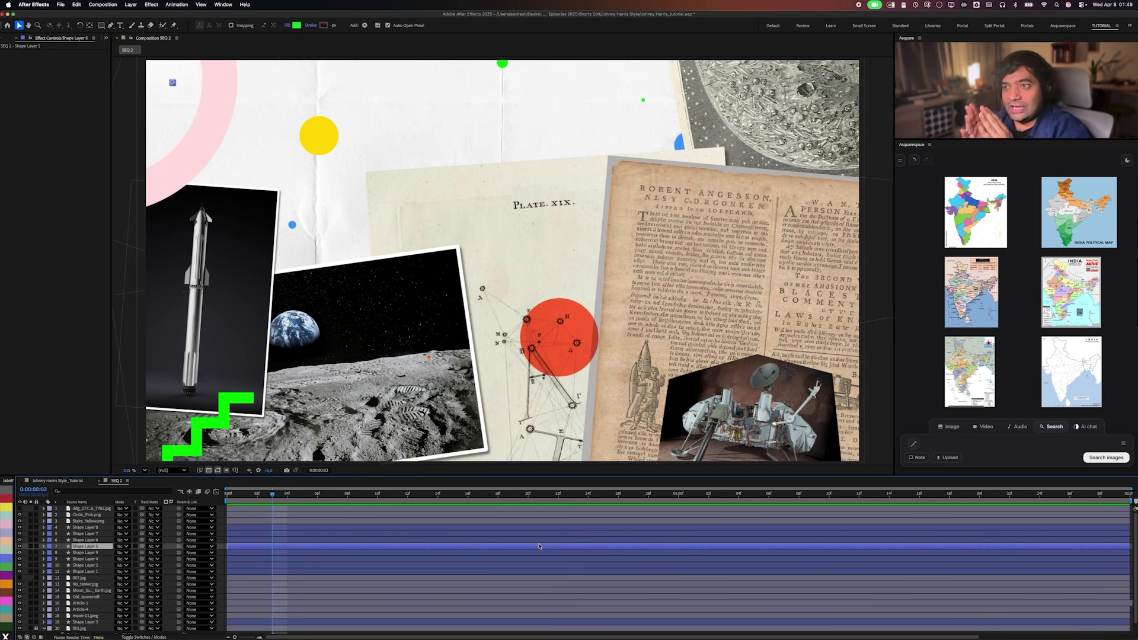
left_click(765, 360)
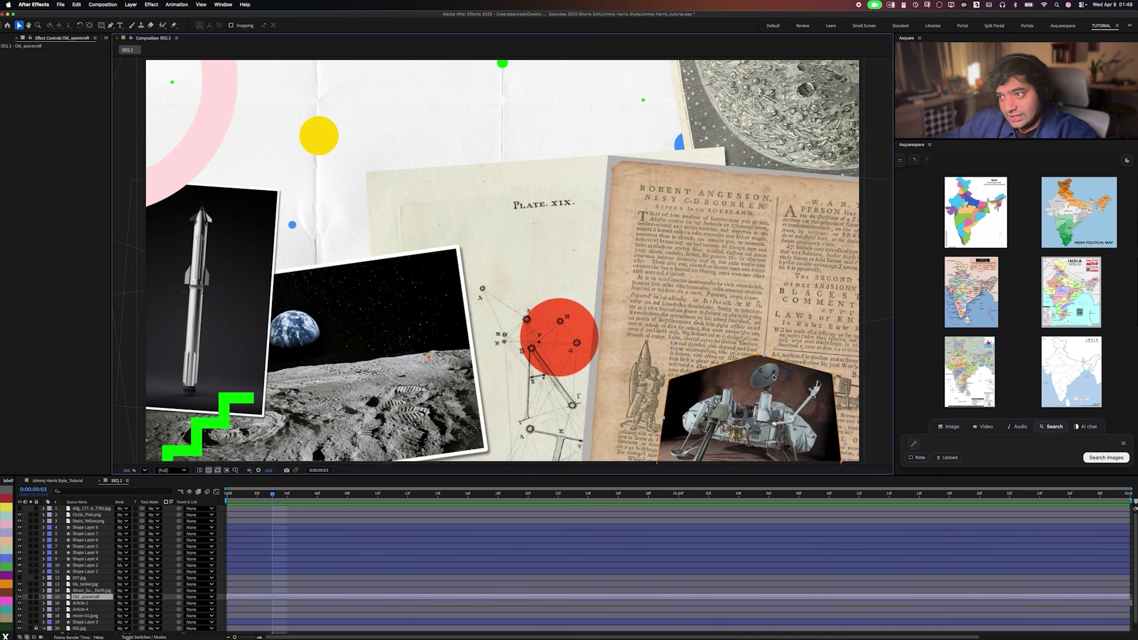
key("super+alt+shift+e")
left_click(720, 156)
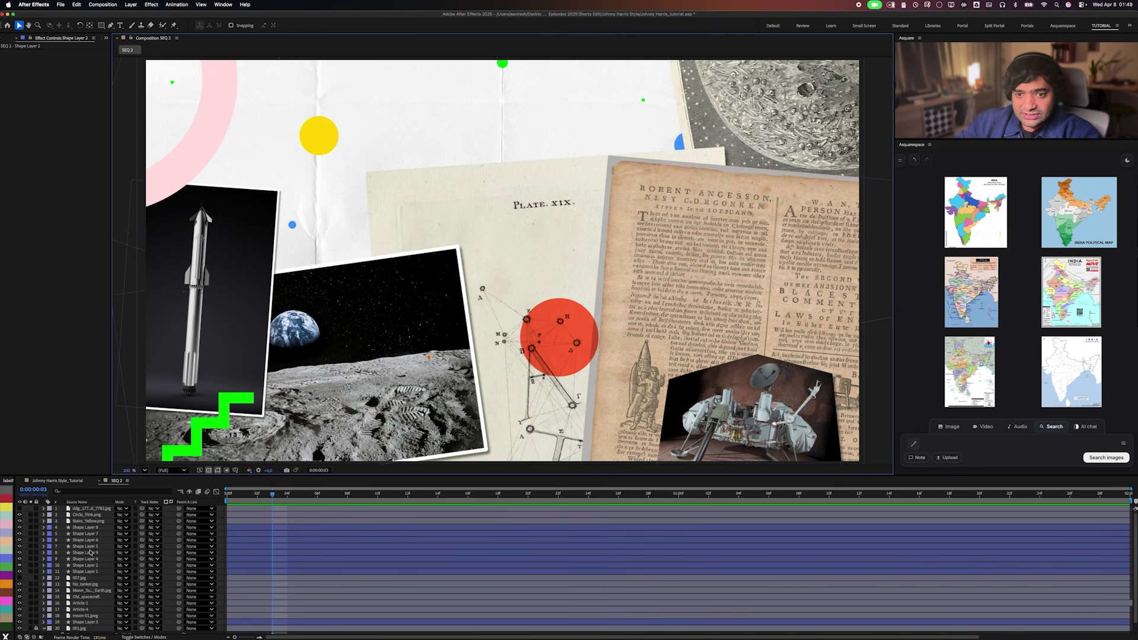
Set the blending mode of all the coloured dot and circle shape layers above the photos to Multiply.
left_click(84, 527)
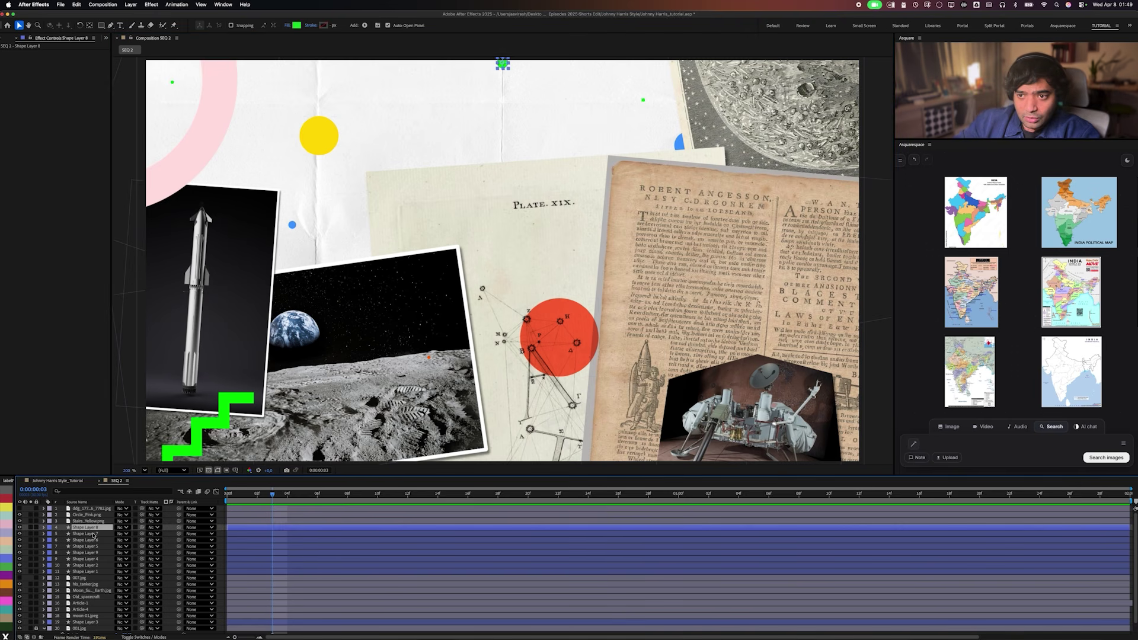
left_click(91, 572, "shift")
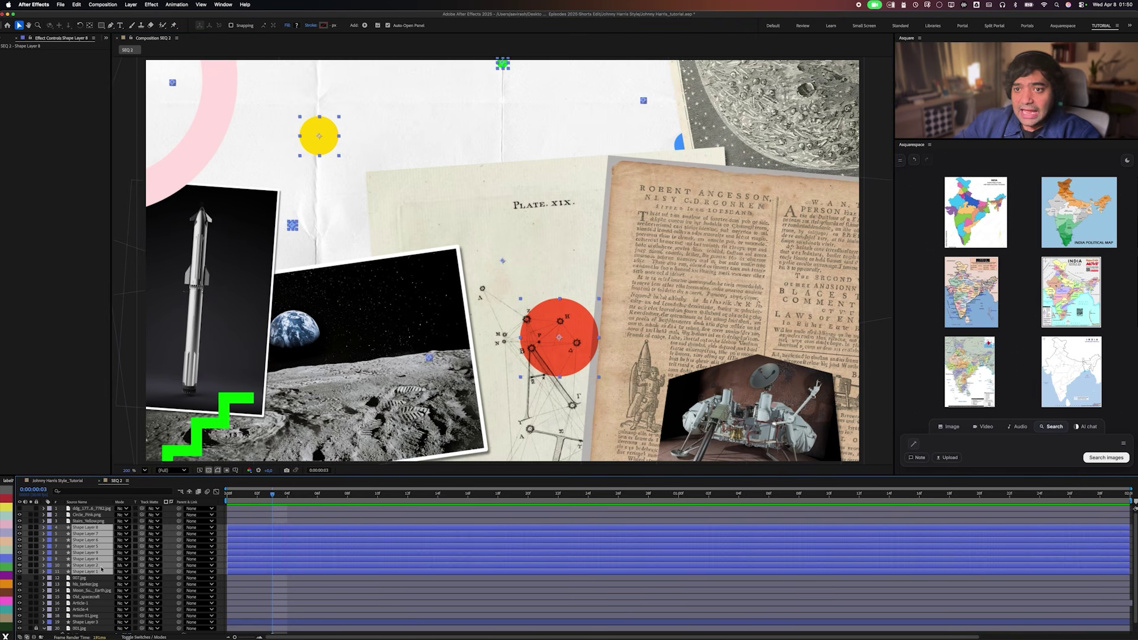
left_click(131, 533)
left_click(143, 312)
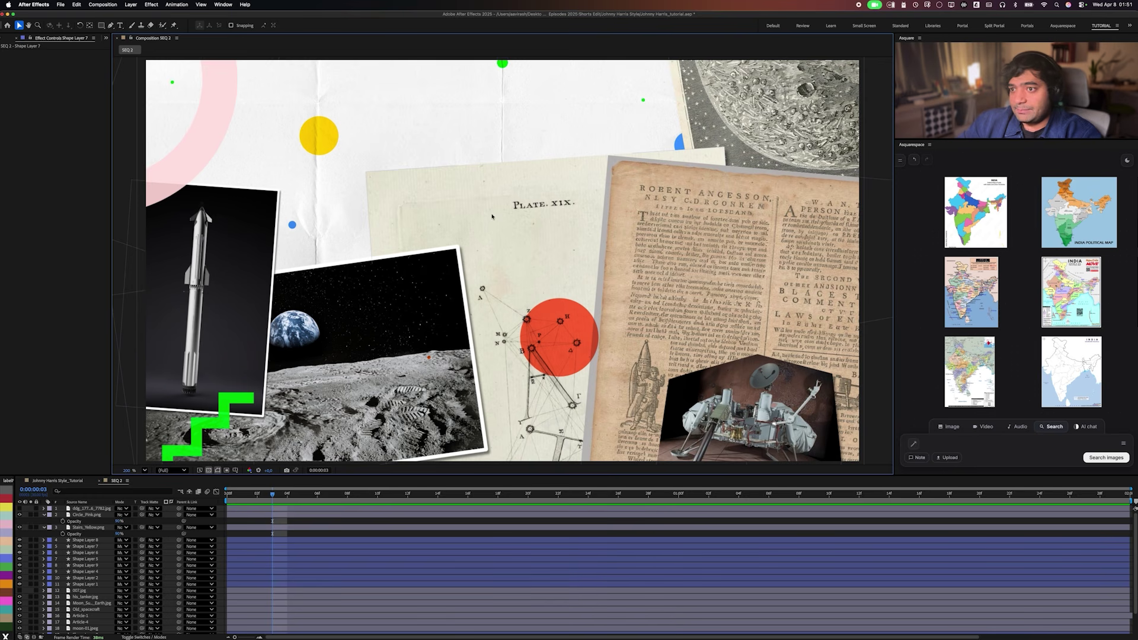
left_click_drag(513, 279, 513, 283)
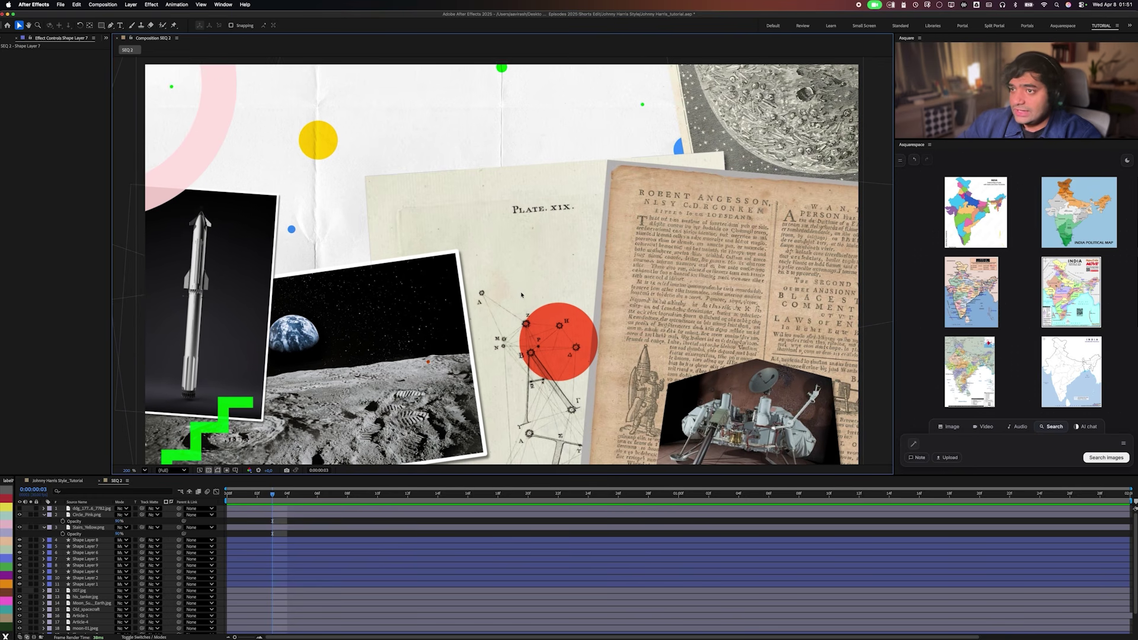
scroll(523, 294, "down", 4)
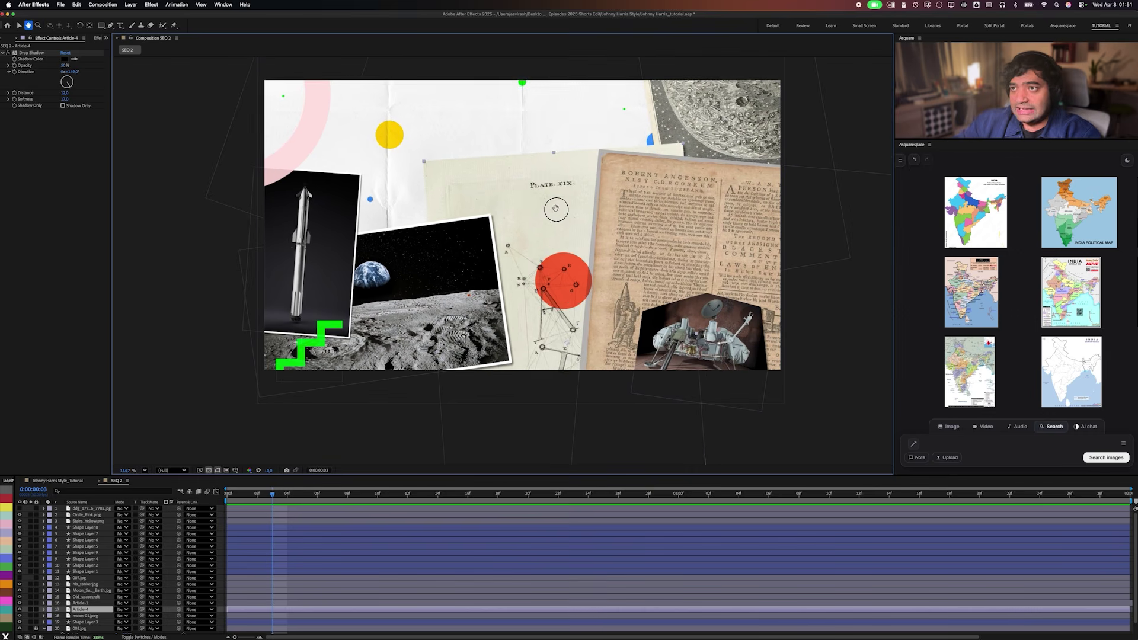
left_click(547, 187)
key("z")
left_click(547, 144)
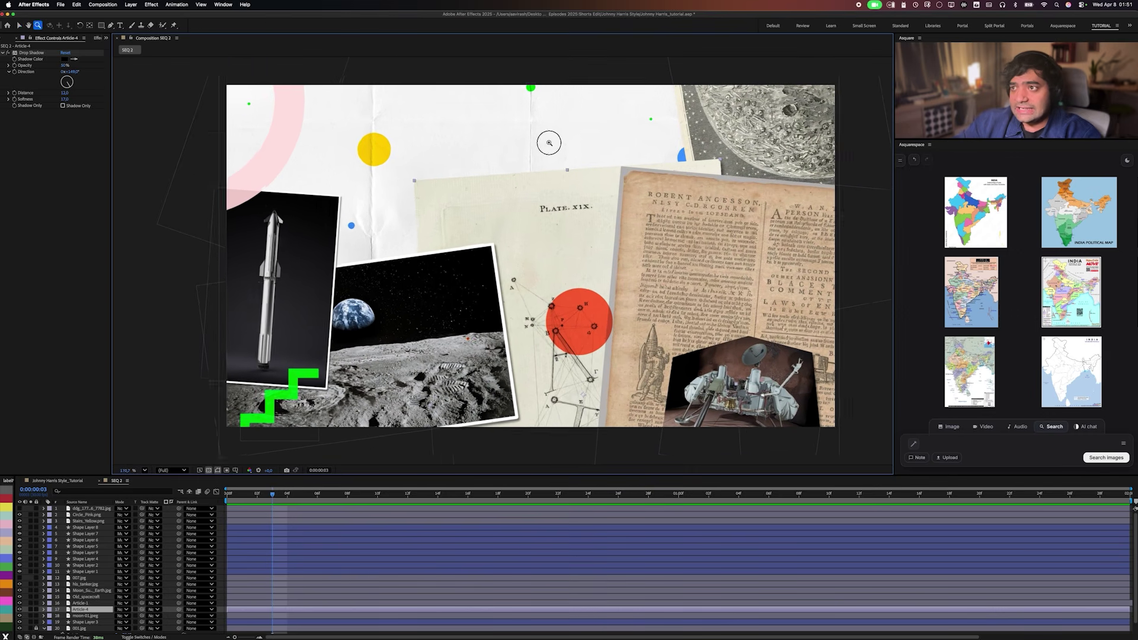
key("v")
left_click(159, 274)
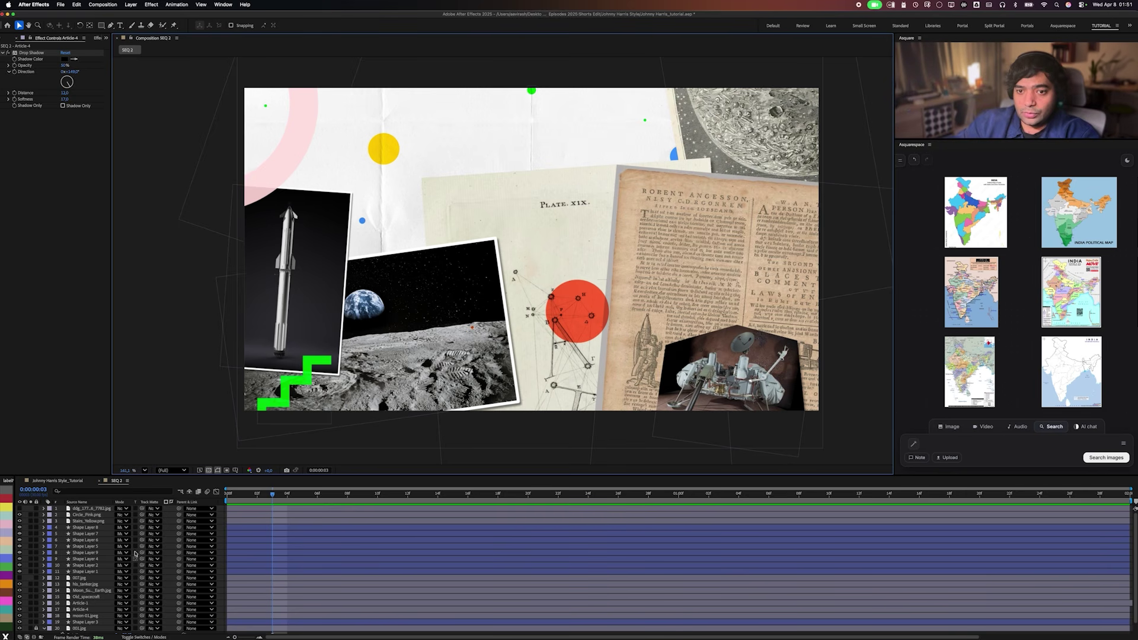
left_click(325, 349)
left_click(484, 333)
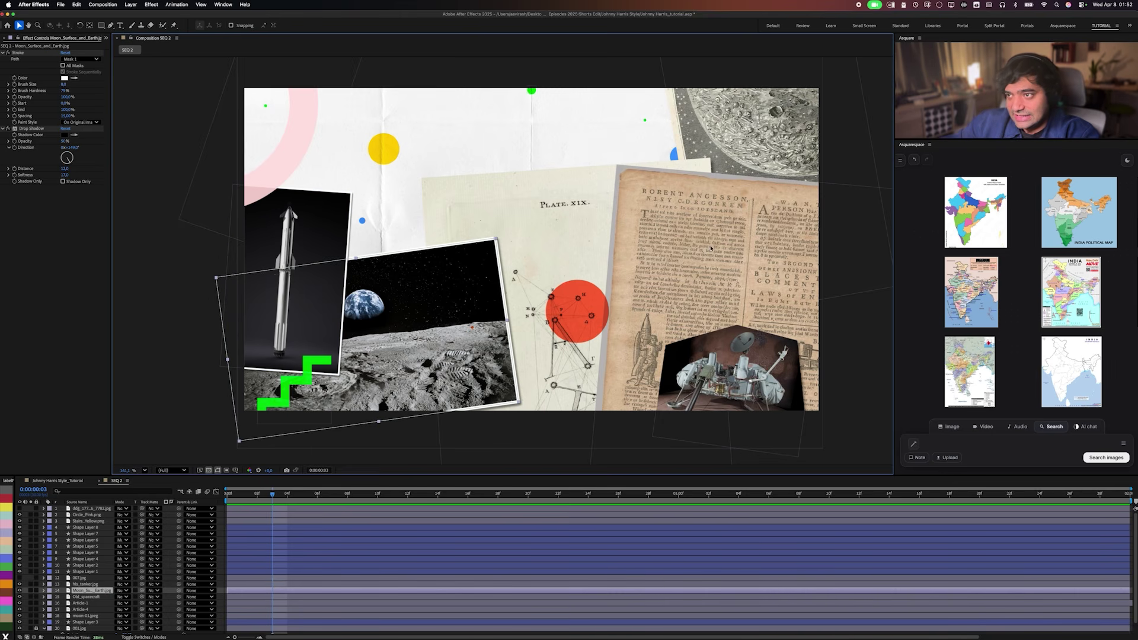
left_click(721, 262)
left_click(317, 254)
left_click(447, 296, "shift")
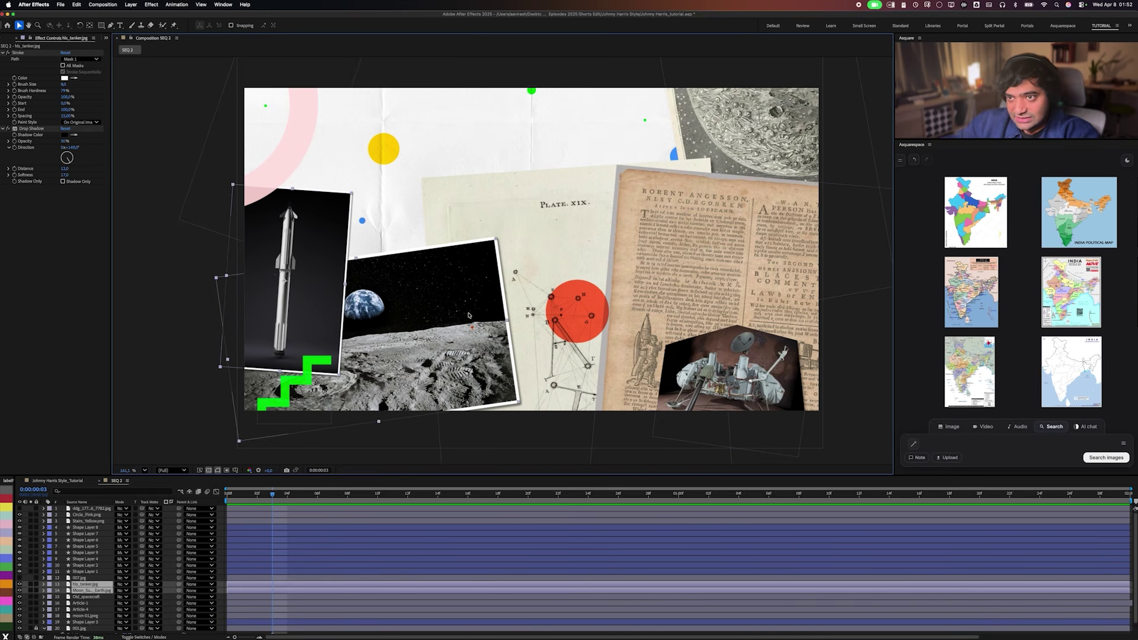
left_click(712, 246, "shift")
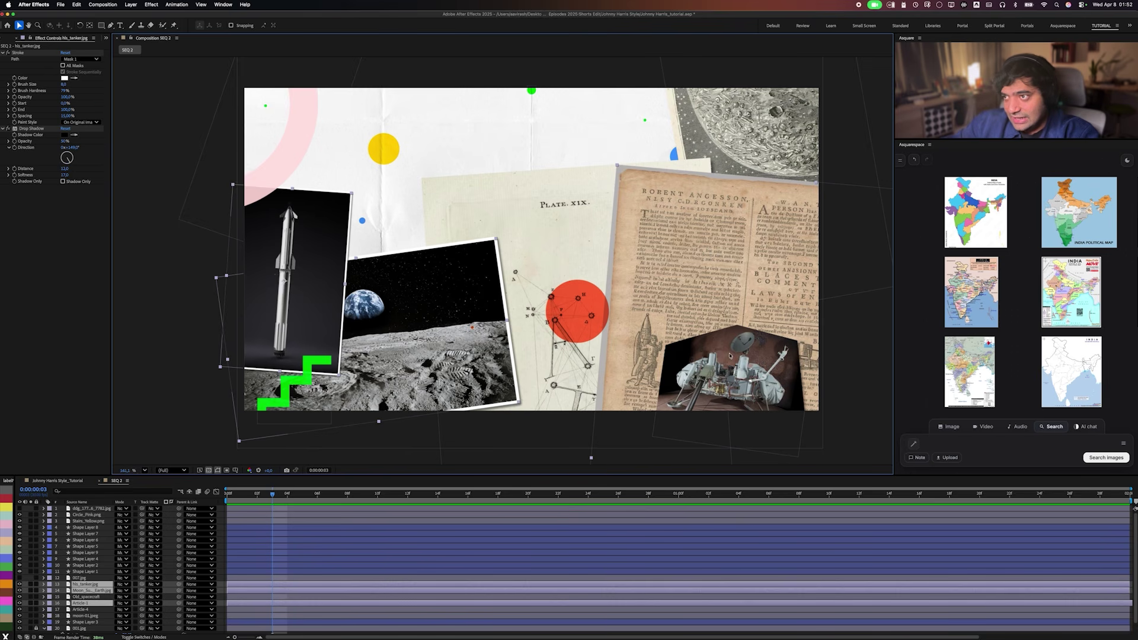
left_click(712, 450, "shift")
left_click(694, 421, "shift")
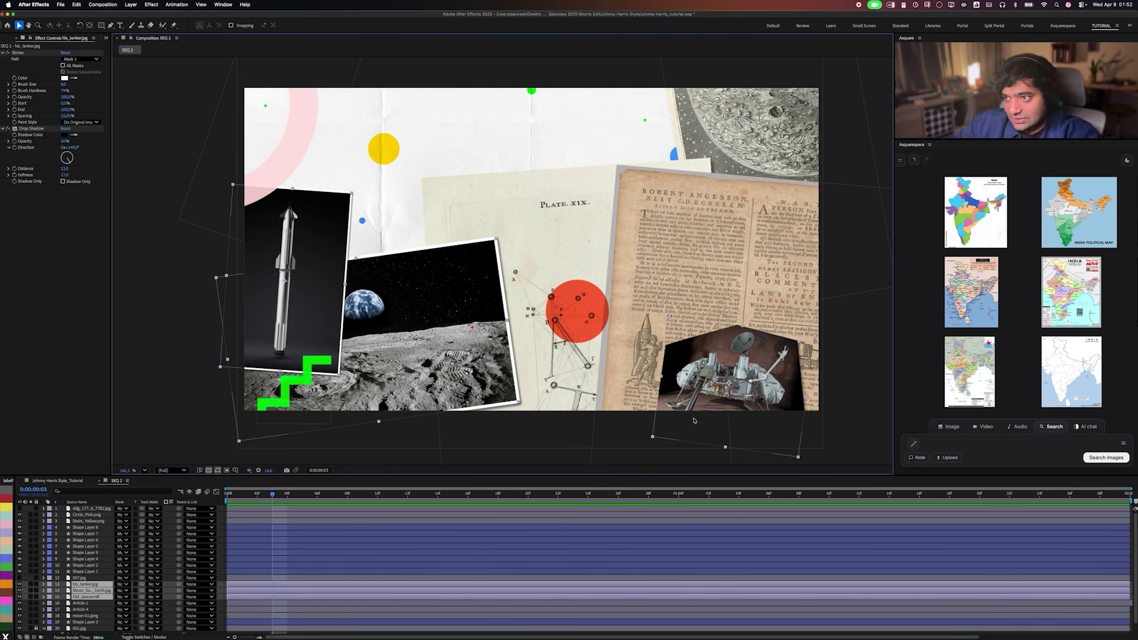
left_click(690, 449)
left_click(380, 332)
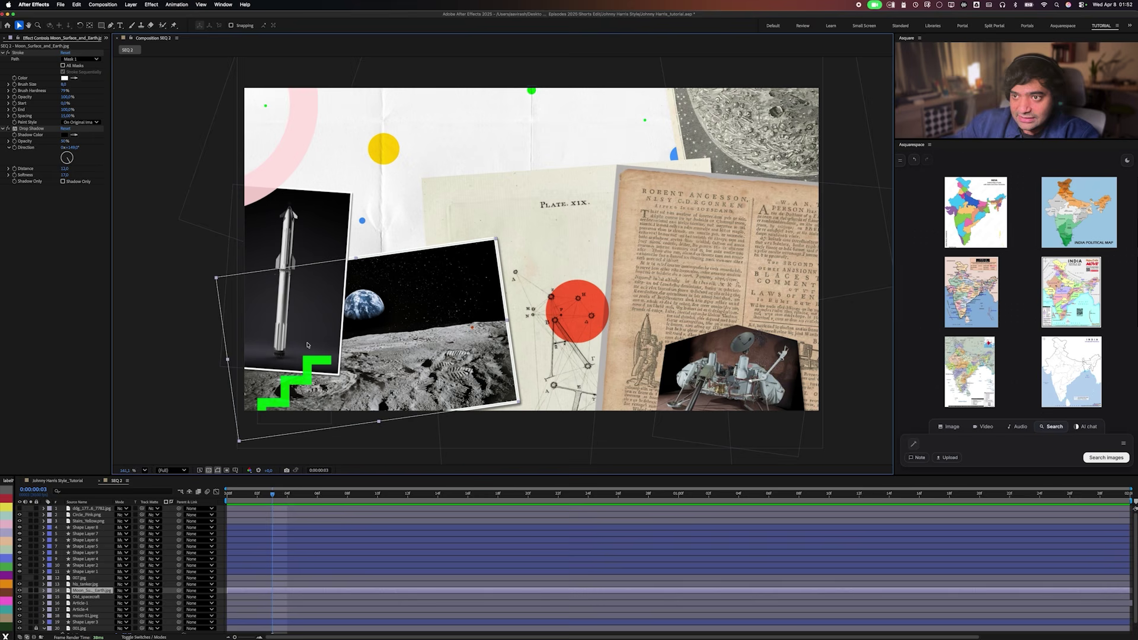
left_click(285, 243, "shift")
left_click(149, 316)
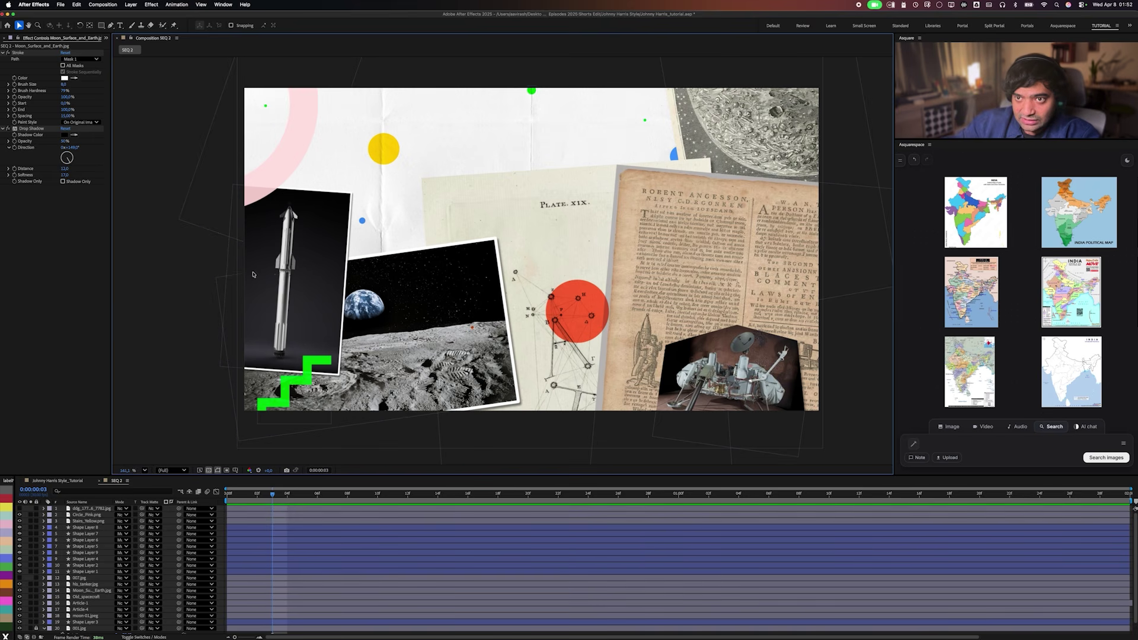
Add Position and Rotation keyframes to both the rocket photo and the moon surface photo at frame 3.
left_click(285, 244)
left_click(291, 314)
left_click(374, 344, "shift")
key("p")
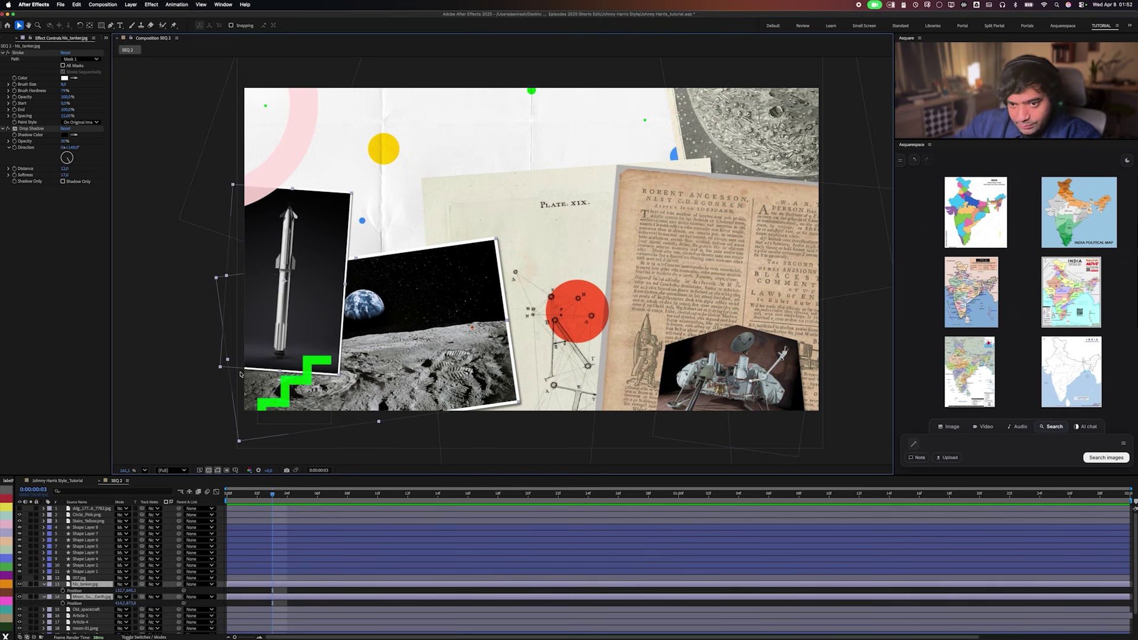
left_click(63, 590)
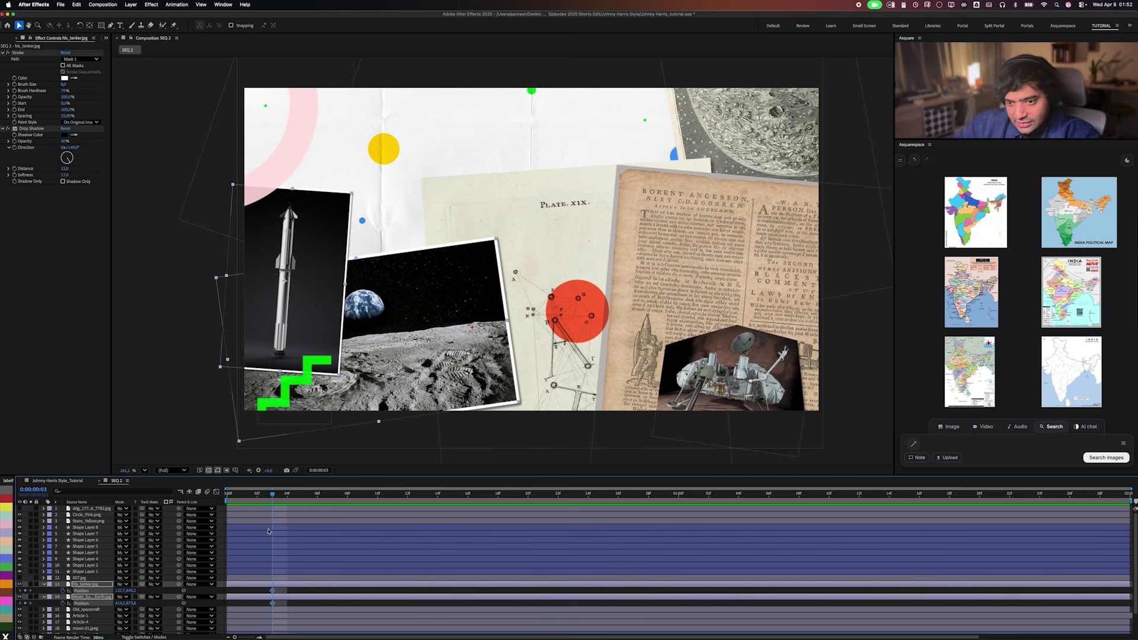
key("shift+r")
left_click(63, 615)
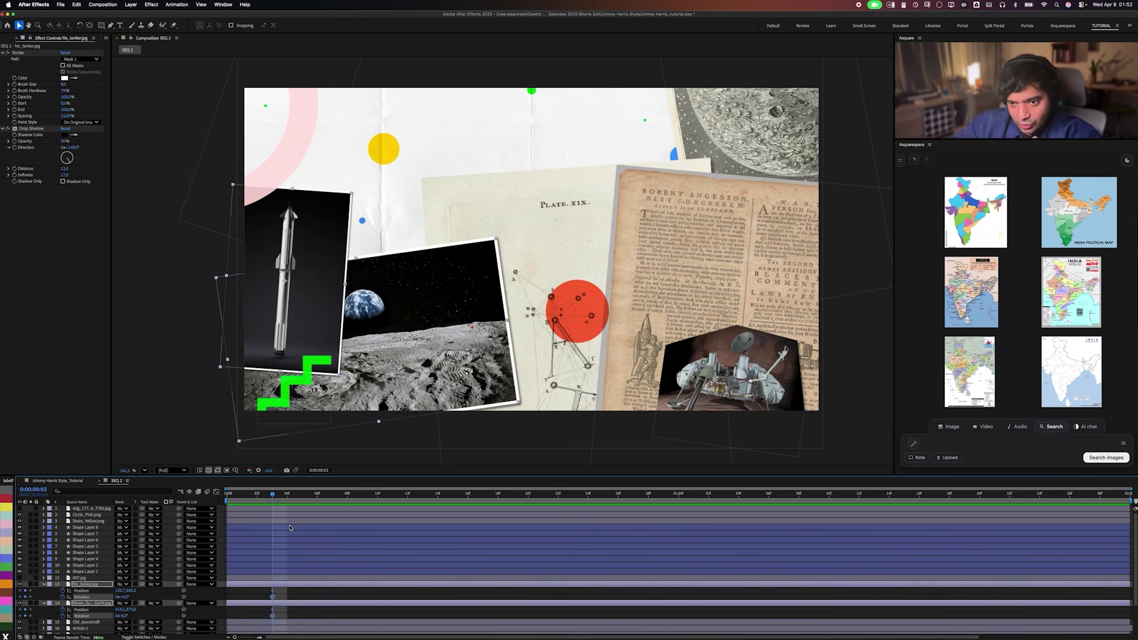
At frame 0, move the rocket and moon surface photos together out of the picture past its left edge.
left_click_drag(252, 493, 200, 497)
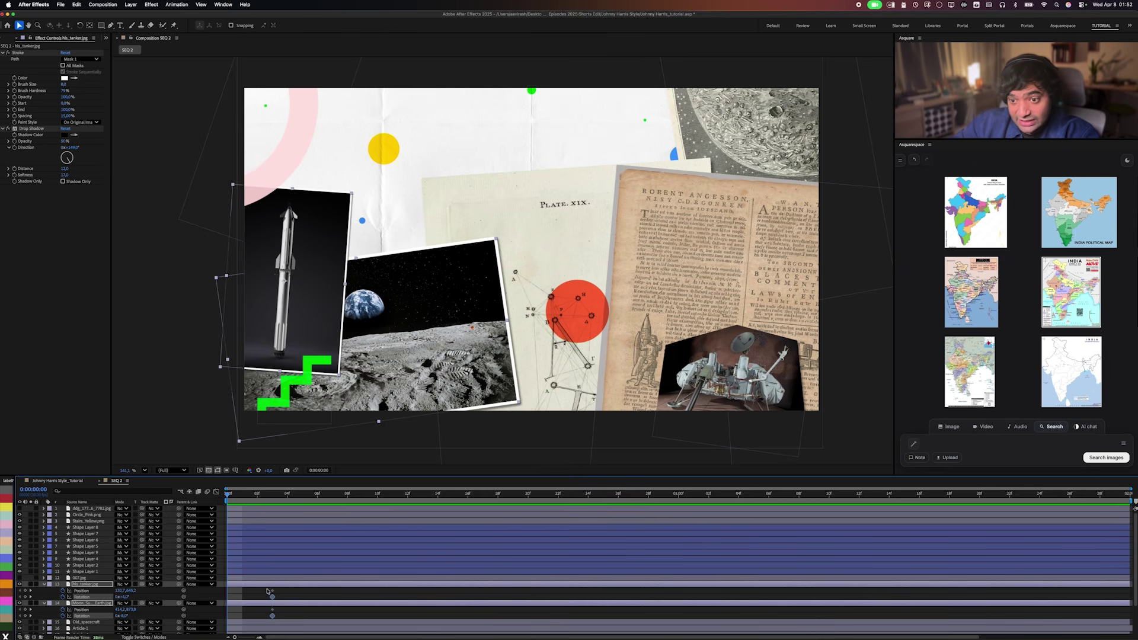
left_click(272, 494)
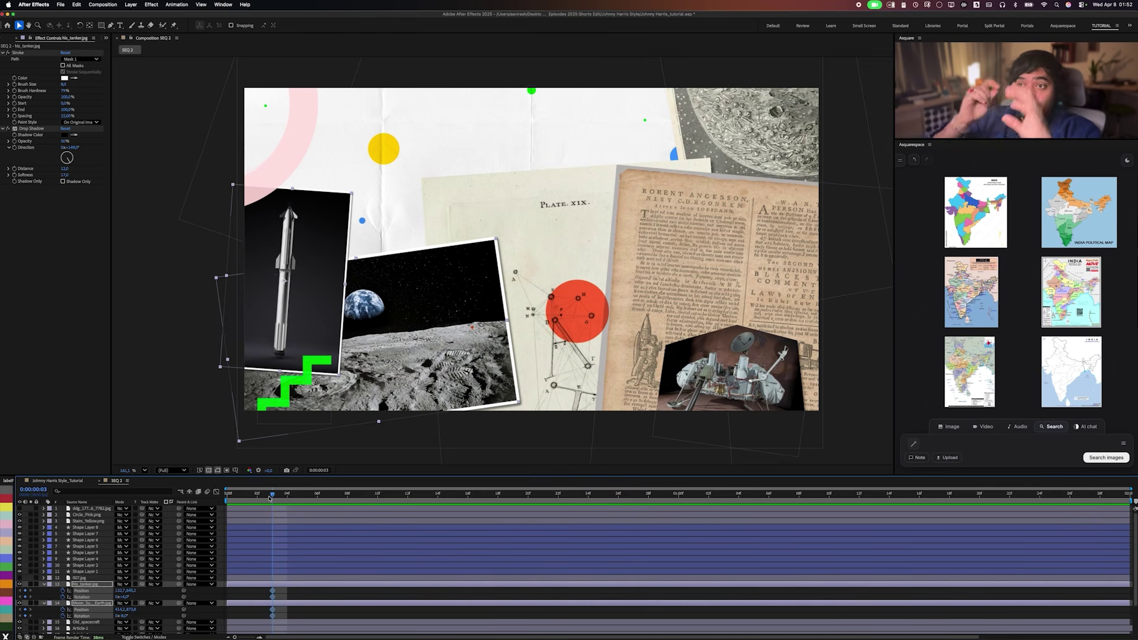
left_click_drag(272, 494, 183, 509)
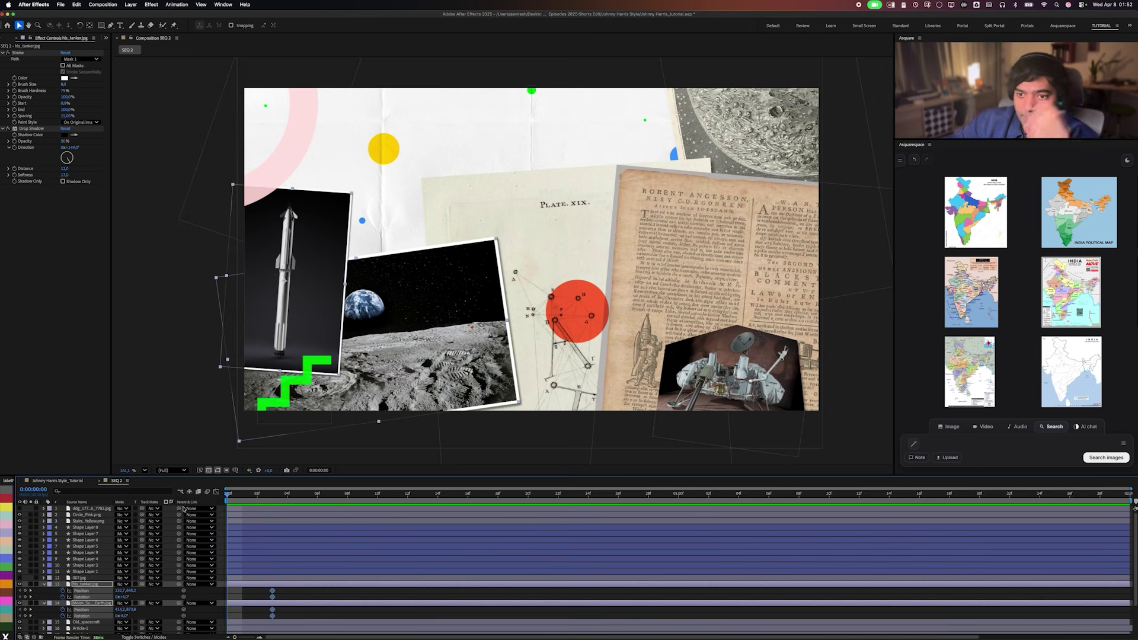
left_click_drag(415, 337, 124, 347)
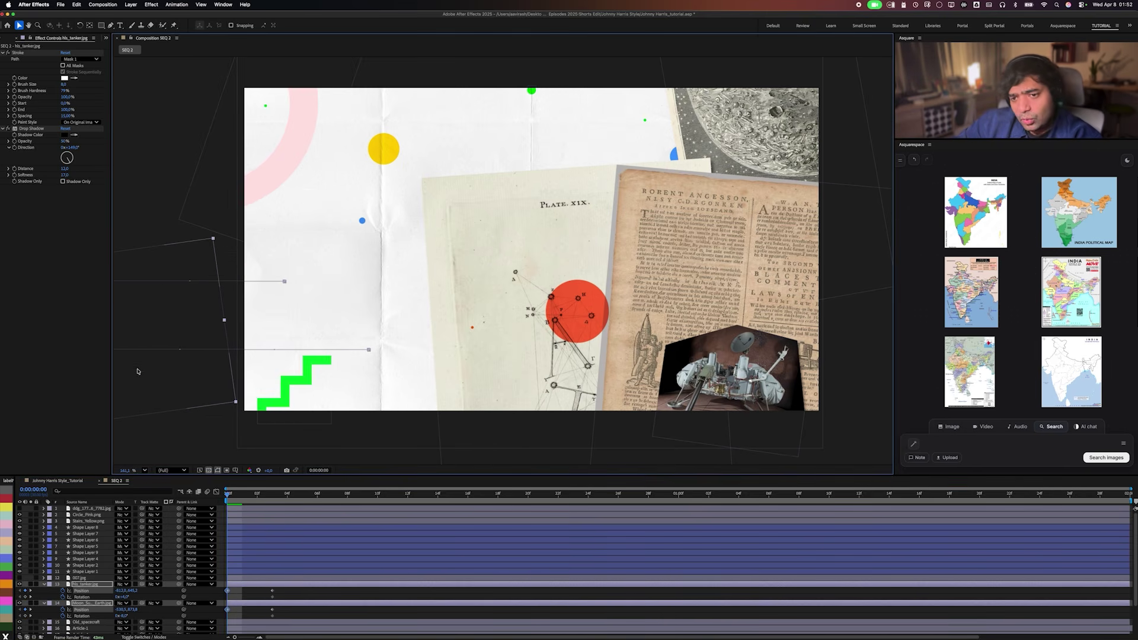
left_click(273, 492)
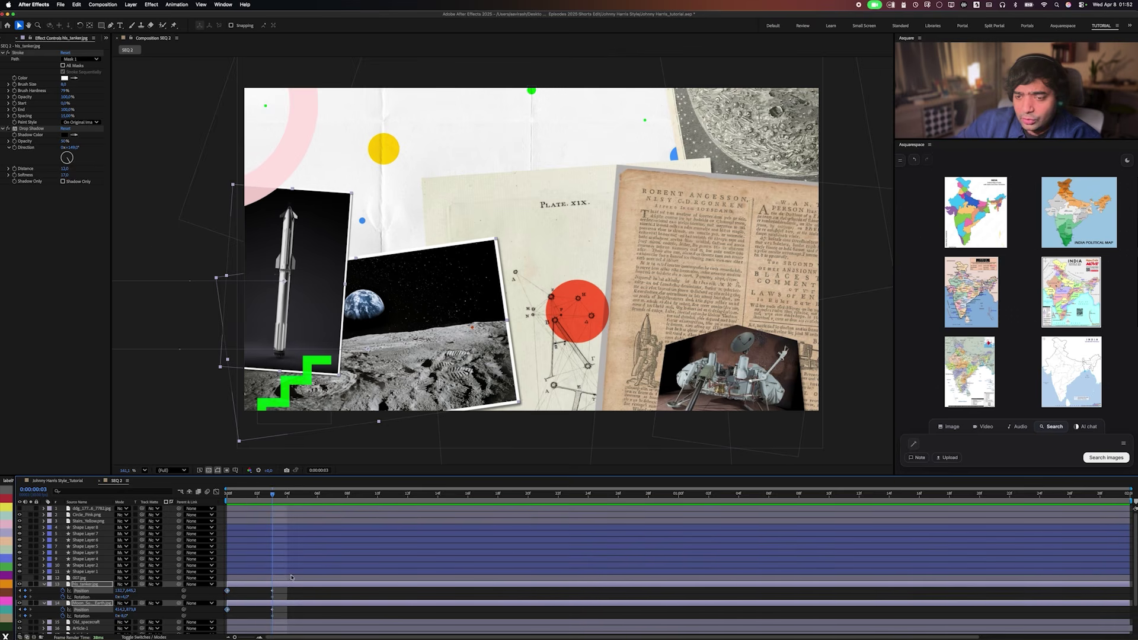
Change the starting tilt of the animated photos with Rotation keyframes at frame 0.
key("Home")
left_click(126, 597)
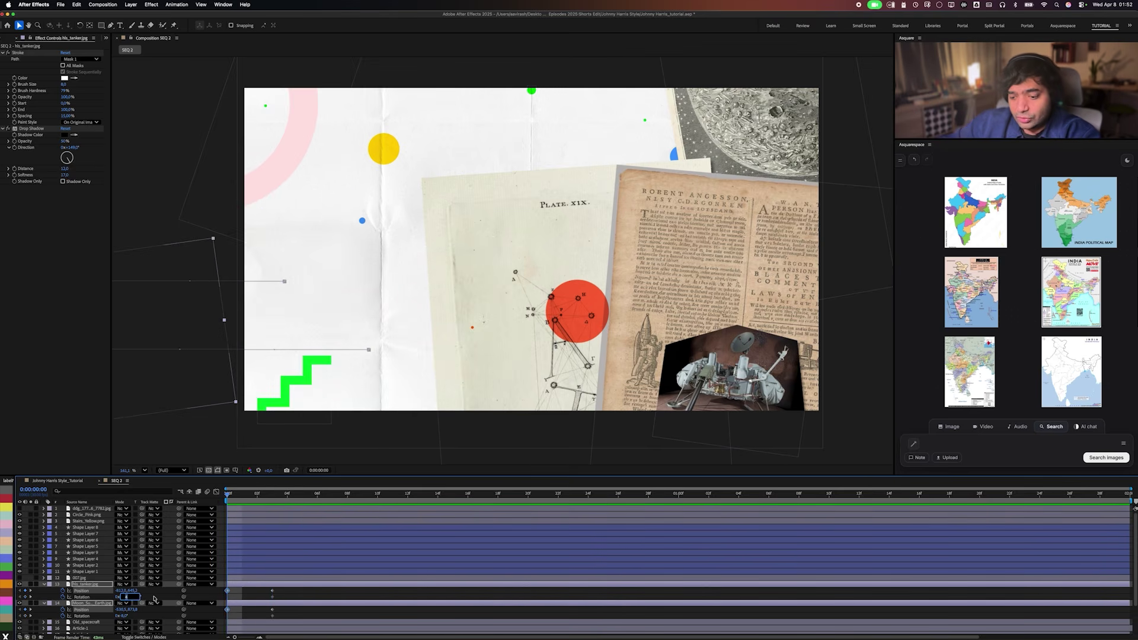
type("-13")
key("Return")
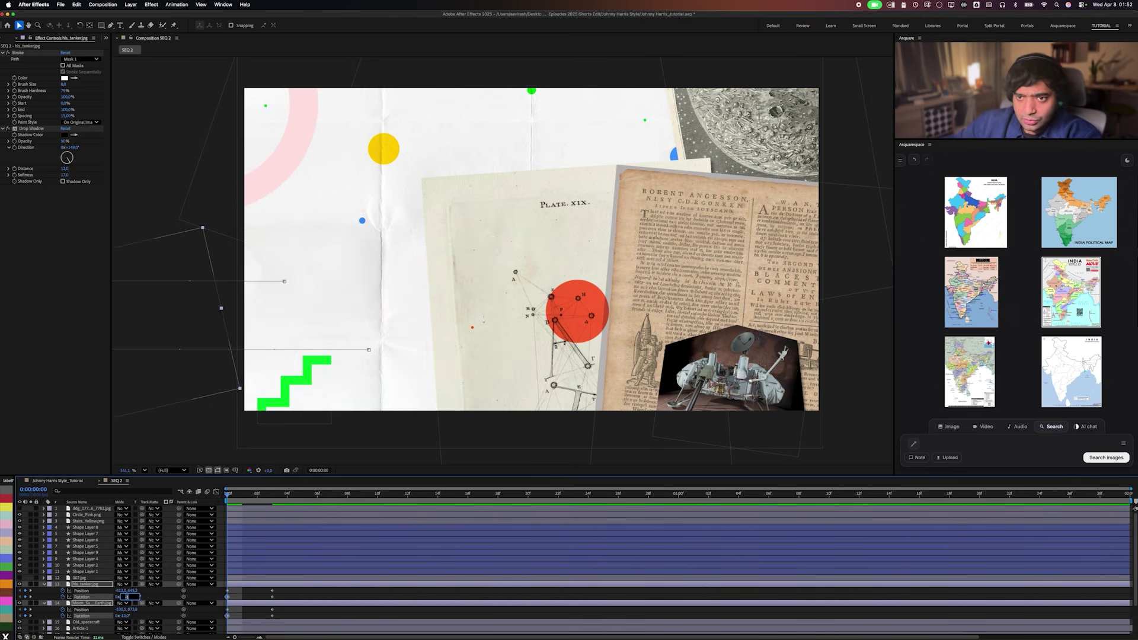
left_click(124, 616)
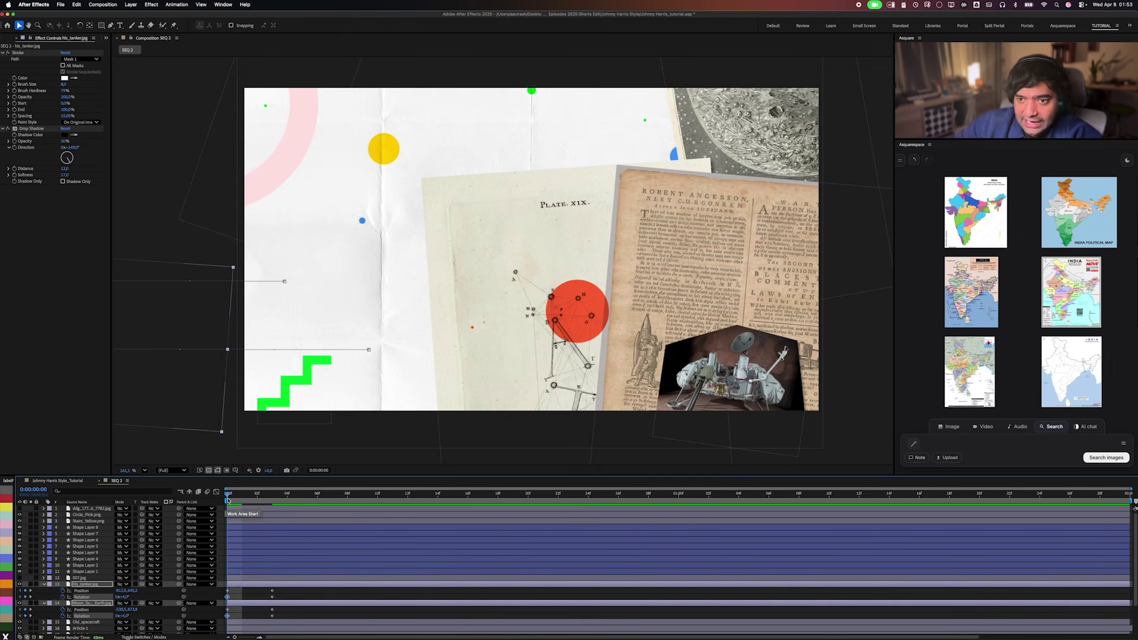
Move the end Position and Rotation keyframes of both photos to frame 10 and preview the slide-in.
left_click_drag(255, 494, 279, 495)
left_click_drag(272, 576, 377, 588)
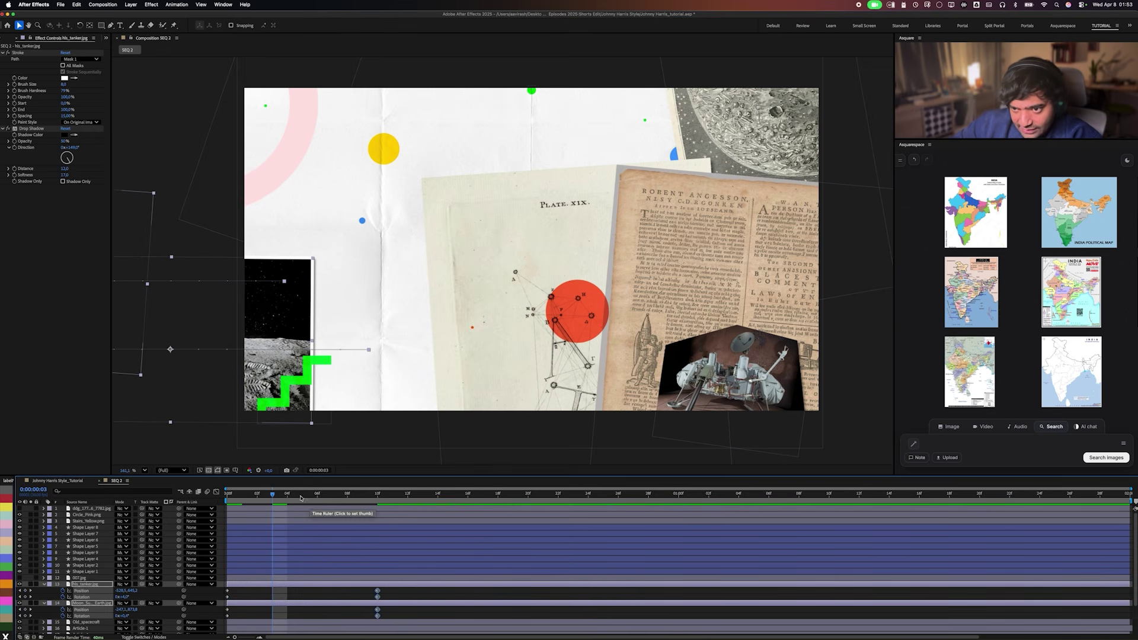
key("space")
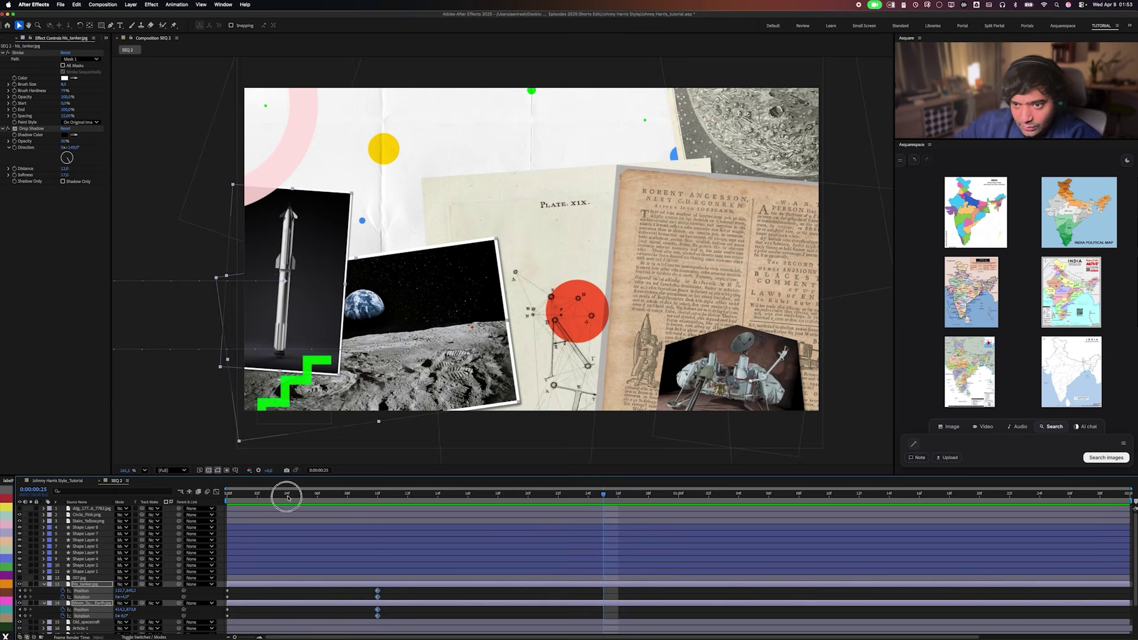
key("space")
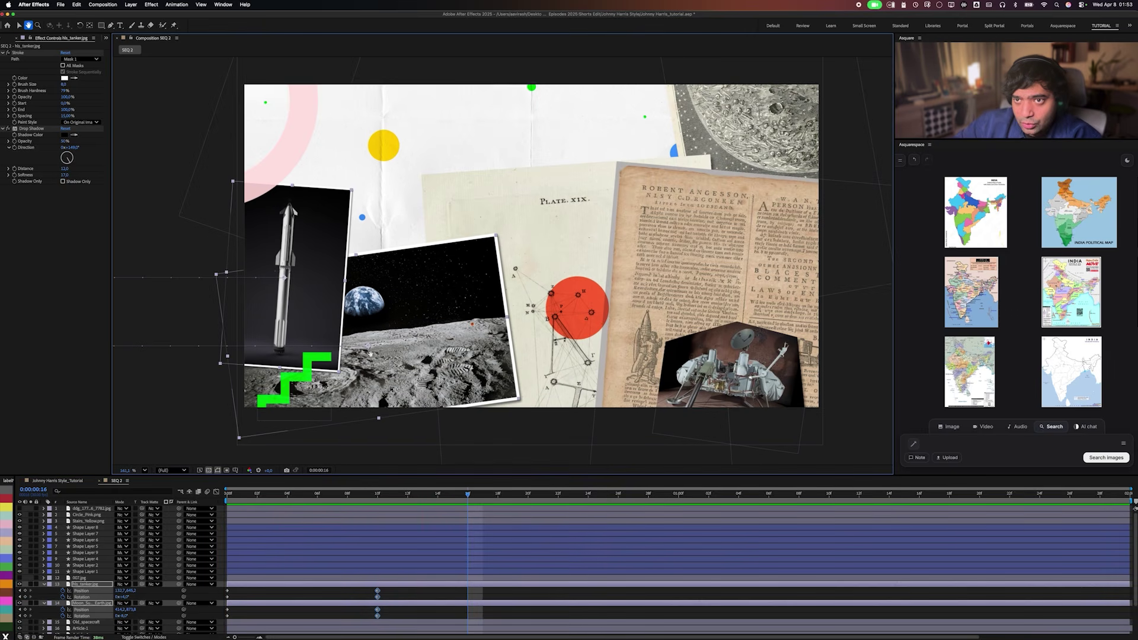
At frame 0, raise the rocket and moon surface photos' start positions separately, outside the picture's left edge, and preview the slide-in.
left_click(358, 497)
left_click_drag(358, 498, 383, 507)
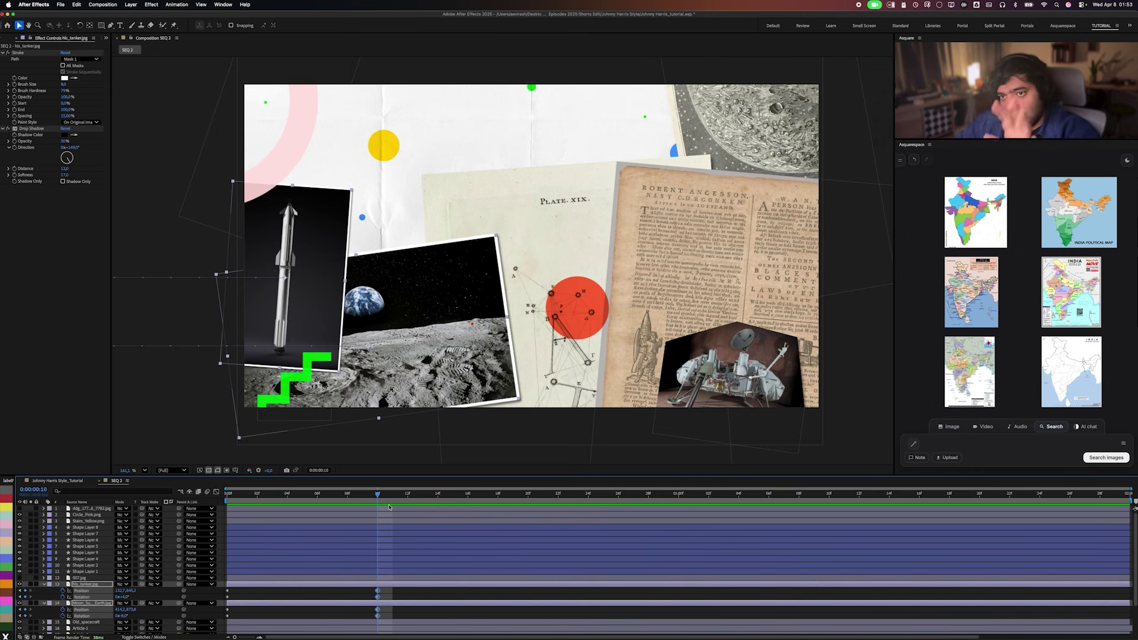
left_click_drag(290, 495, 228, 502)
left_click_drag(287, 331, 623, 298)
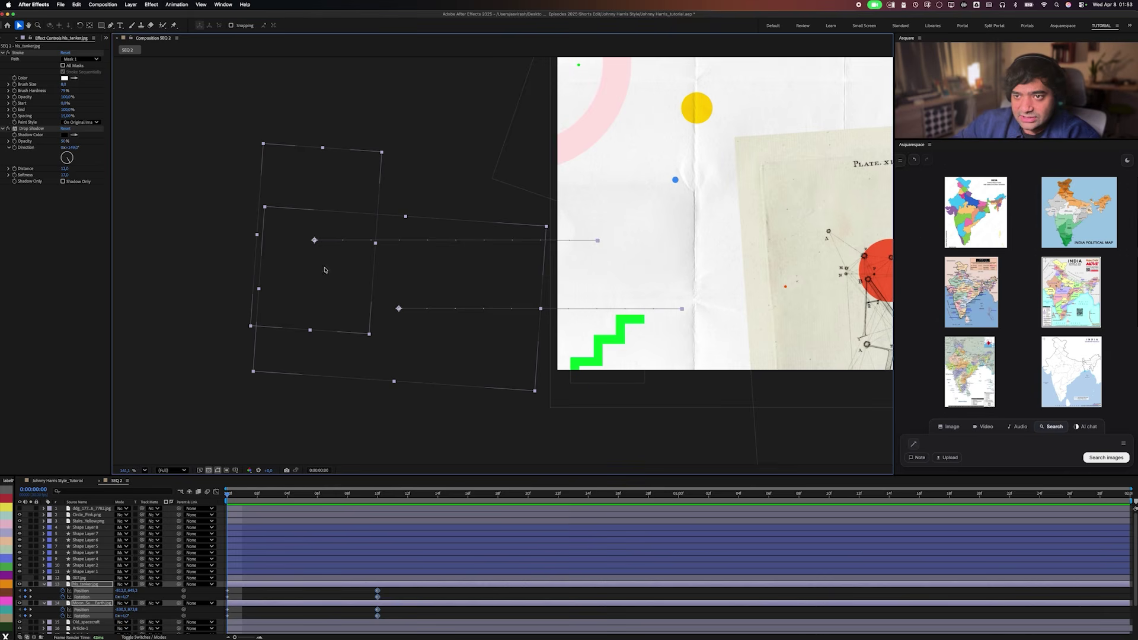
left_click(211, 208)
left_click_drag(332, 199, 352, 134)
left_click_drag(411, 330, 392, 300)
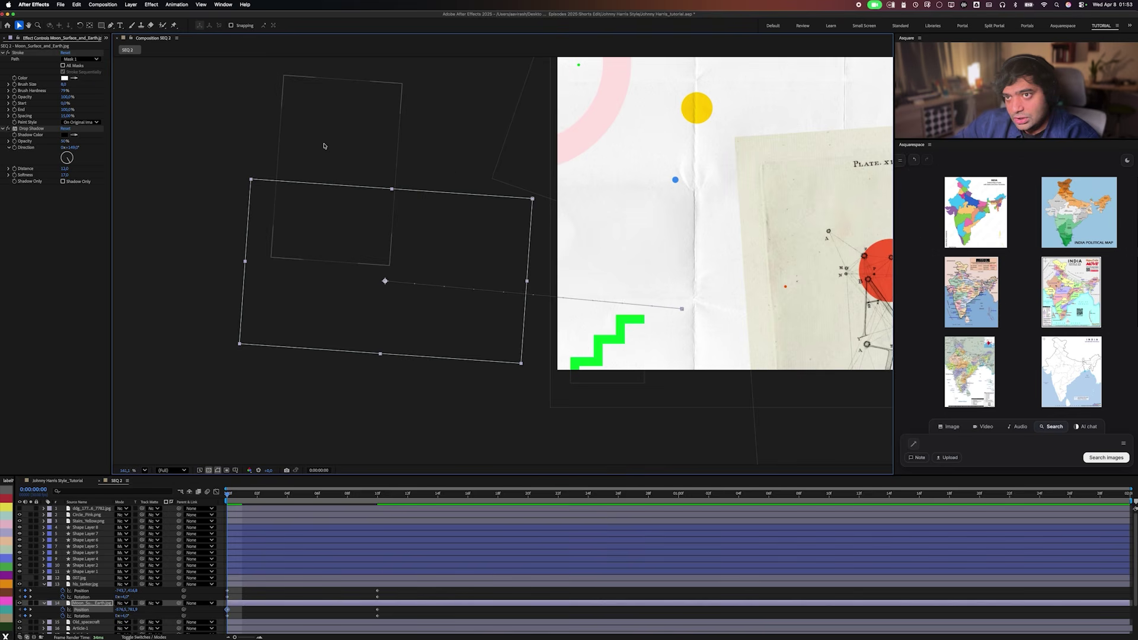
left_click_drag(324, 146, 374, 130)
key("space")
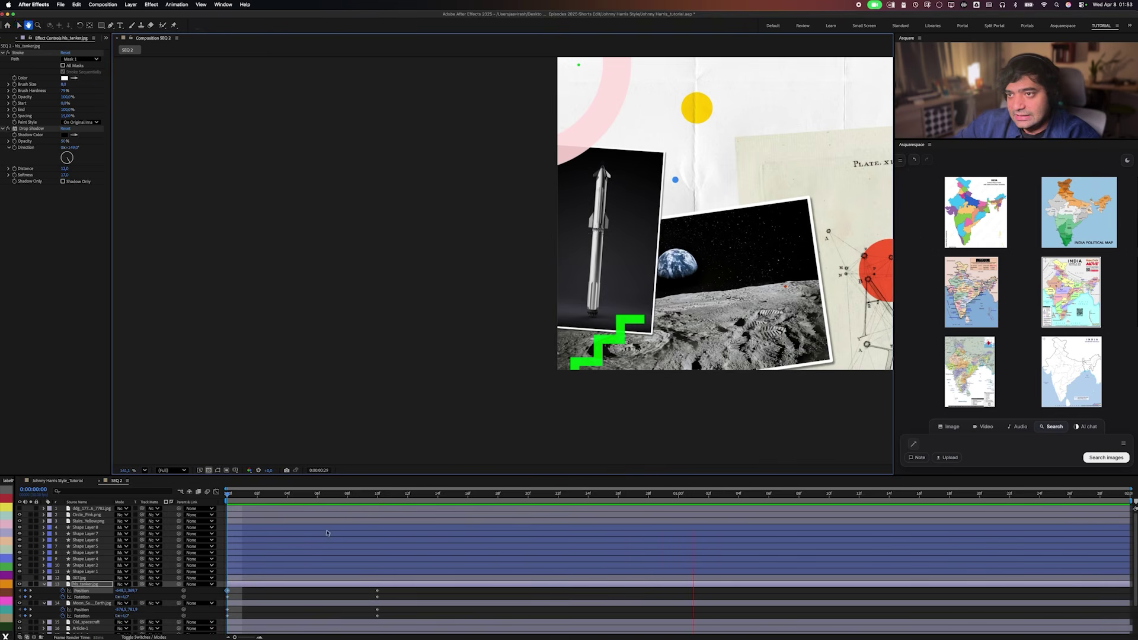
key("space")
Bring the frame 0 positions of the rocket and moon surface photos closer to the picture's left edge and preview the motion.
left_click_drag(397, 330, 287, 379)
left_click_drag(237, 495, 203, 498)
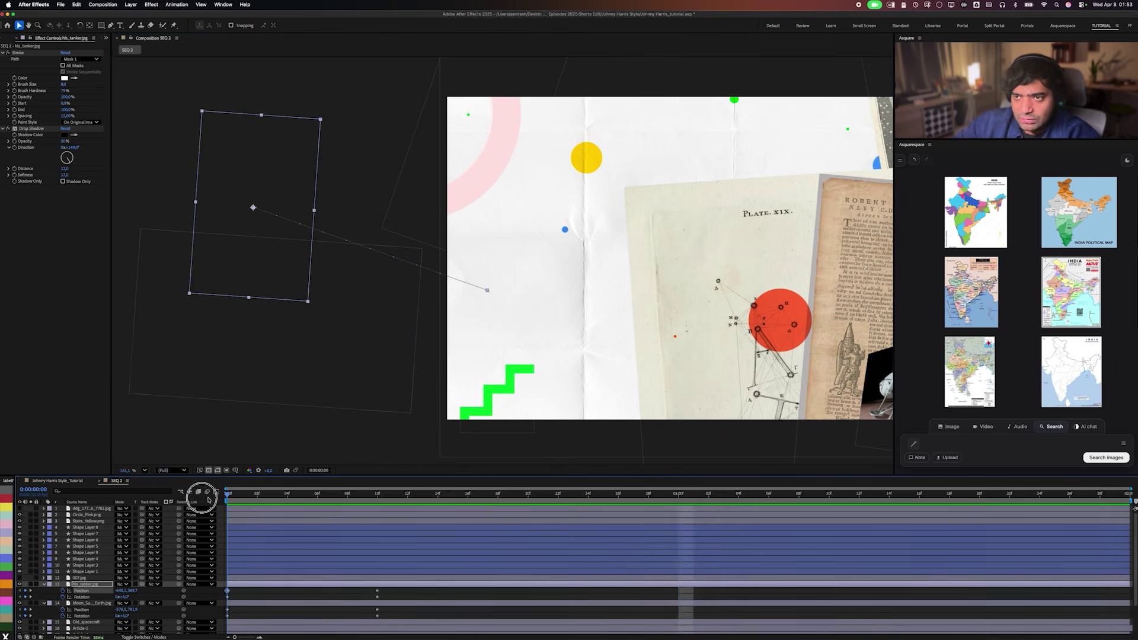
left_click(295, 305, "shift")
left_click_drag(273, 204, 306, 200)
left_click(271, 158)
left_click_drag(312, 158, 352, 189)
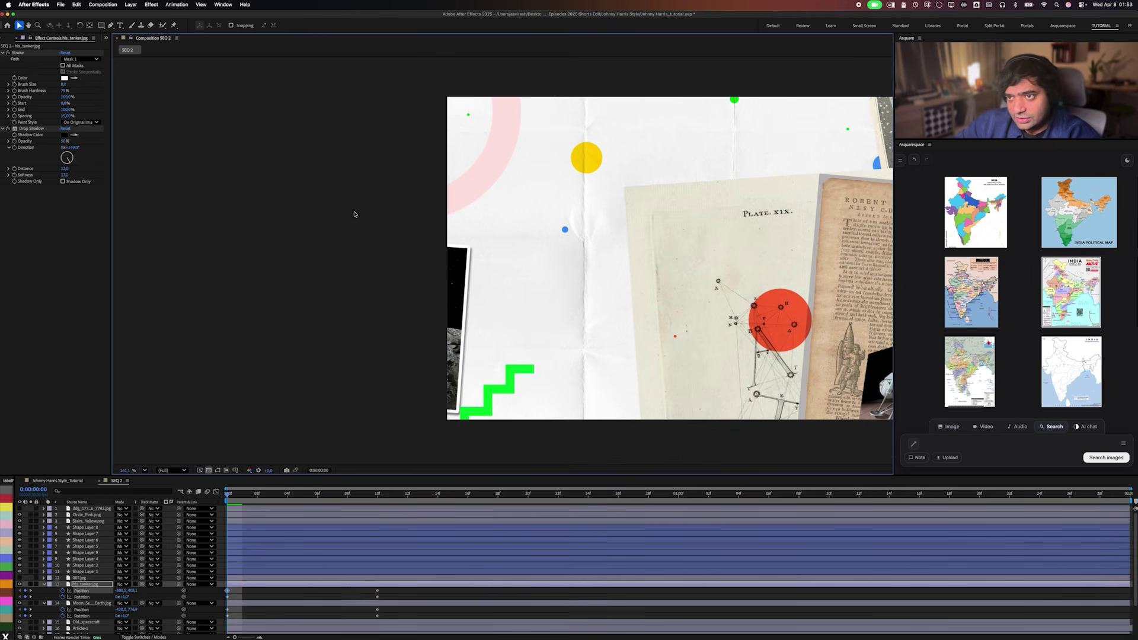
key("space")
key("space")
Apply Easy Ease to all Position and Rotation keyframes of the rocket and moon surface photos.
left_click_drag(392, 588, 223, 627)
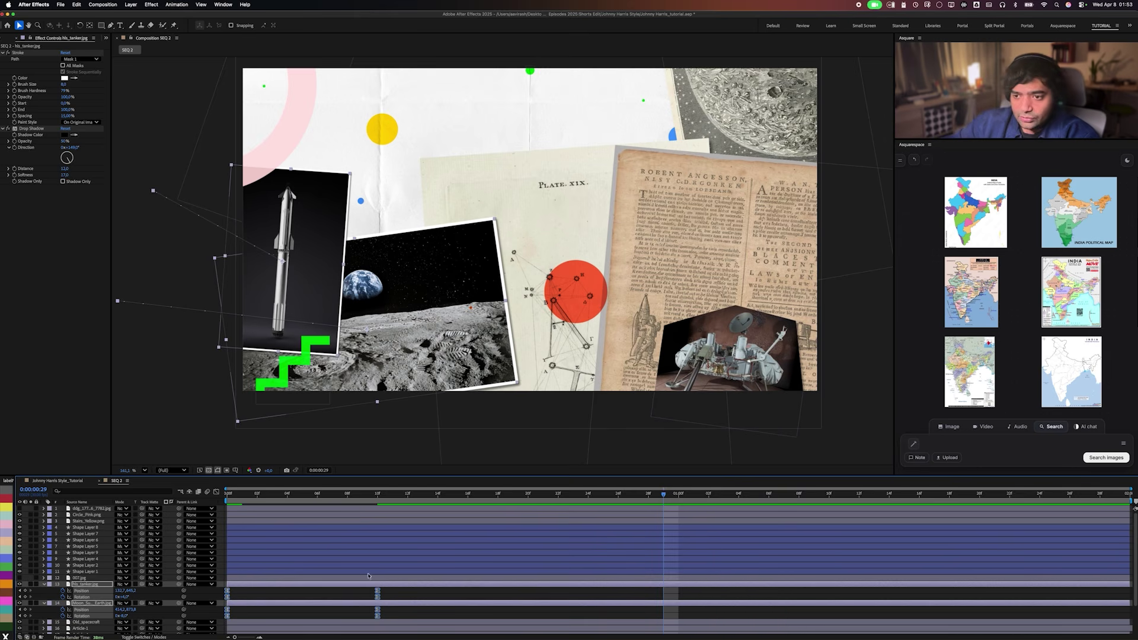
right_click(377, 592)
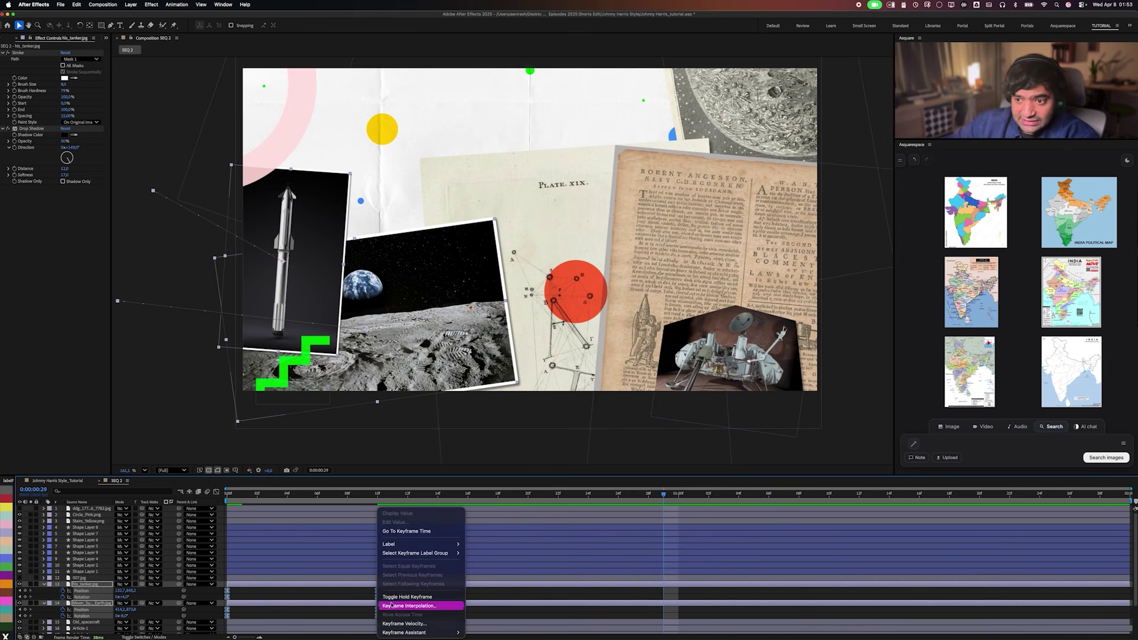
left_click(418, 633)
left_click(509, 546)
left_click(317, 618)
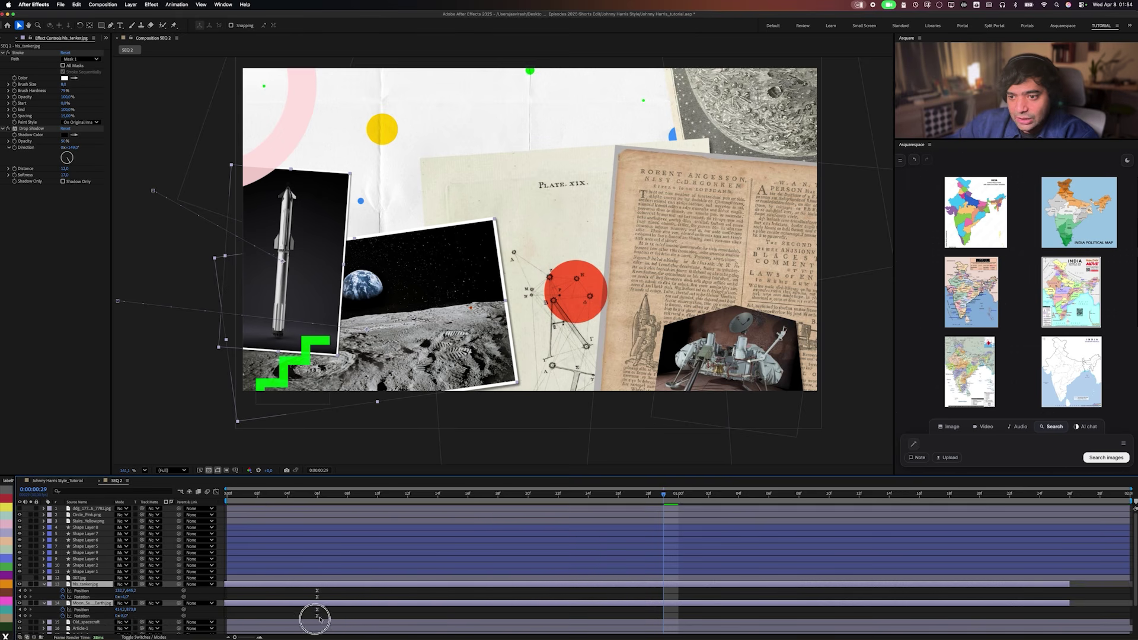
left_click_drag(320, 619, 279, 621)
key("super+z")
Preview the eased slide-in and shift both photos' frame 0 positions inward so they partly overlap the picture's left edge.
key("space")
key("Home")
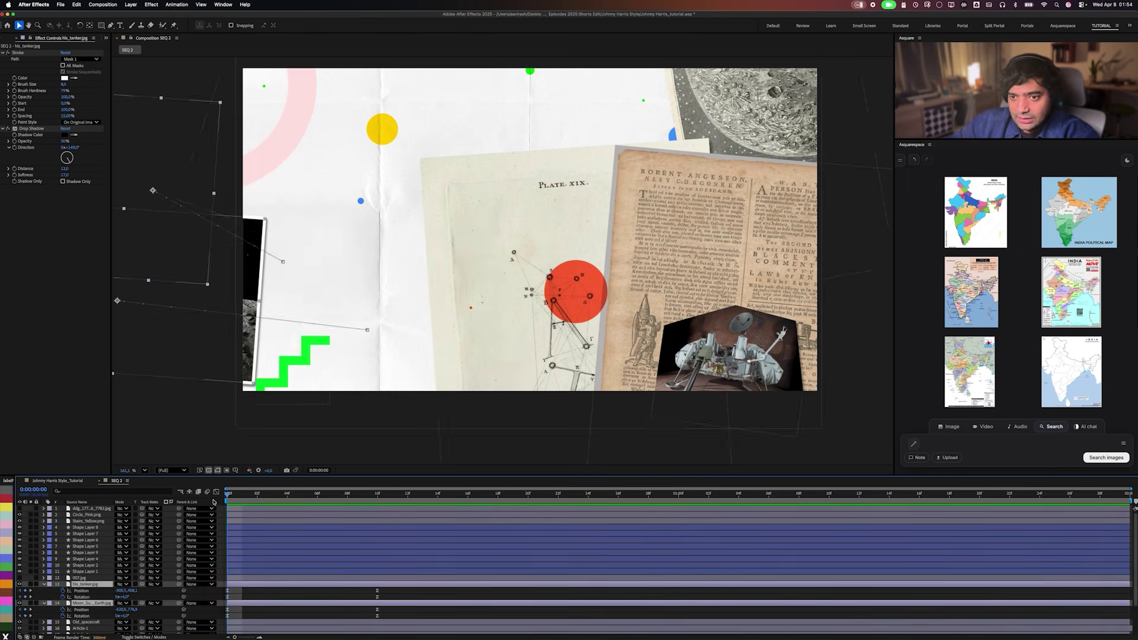
key("space")
key("space")
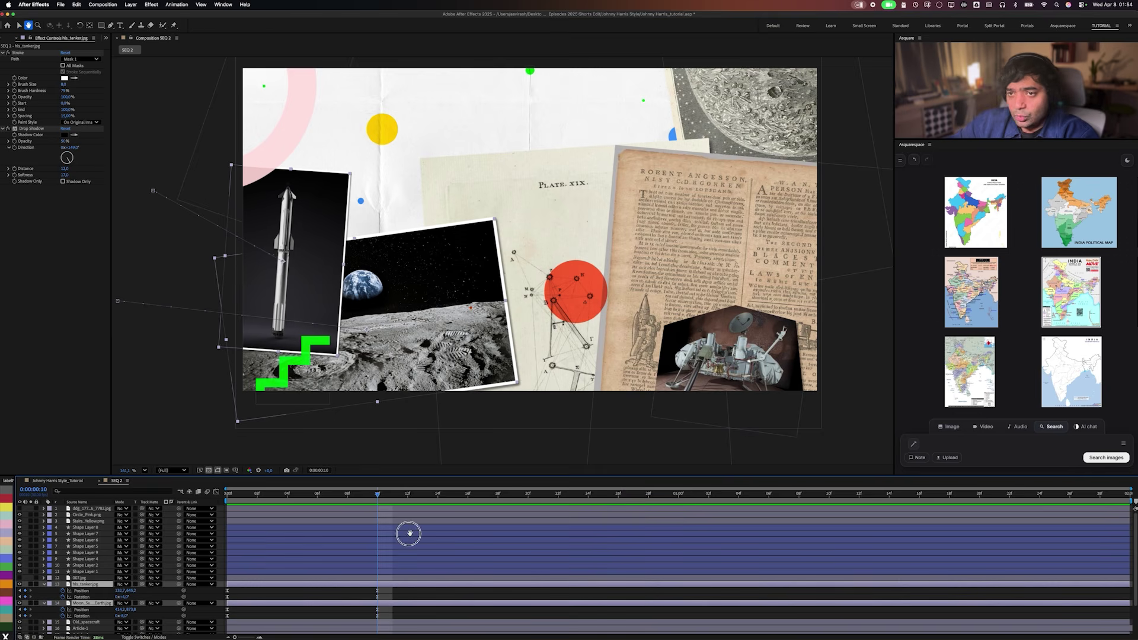
key("Home")
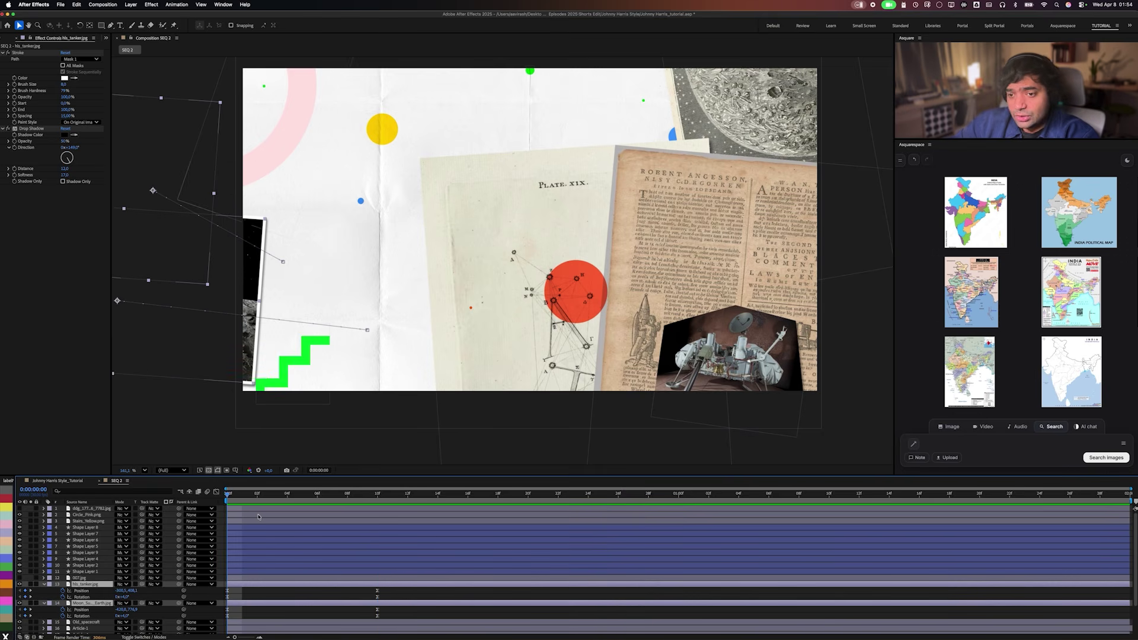
key("space")
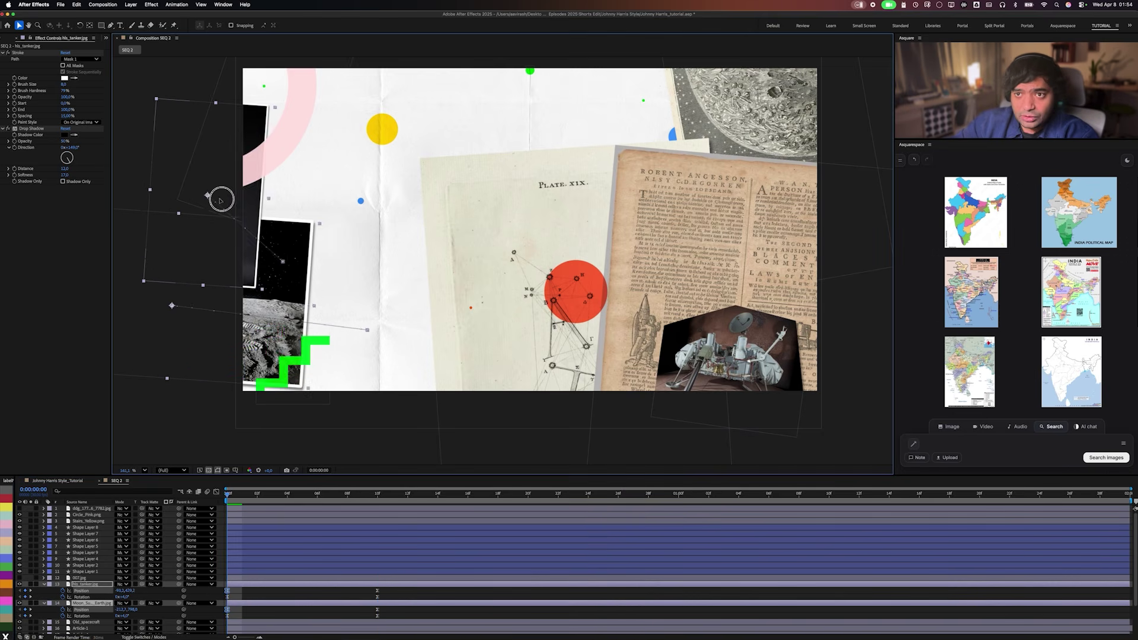
At frame 10, change the moon surface photo's Rotation so it ends nearly level, and preview the animation.
left_click(378, 494)
left_click(89, 603)
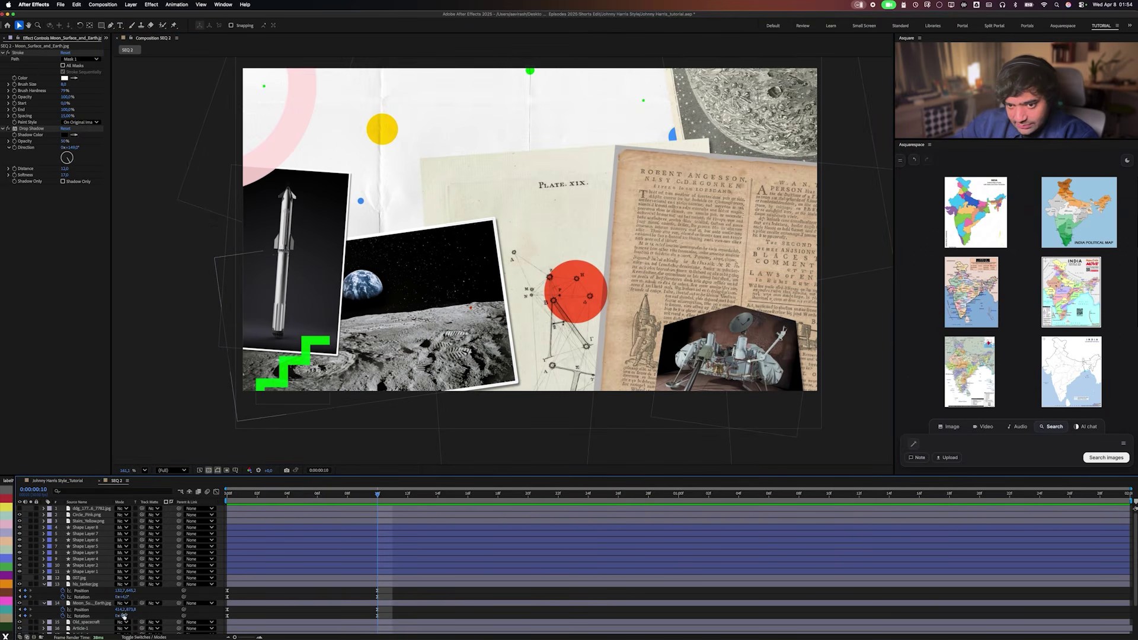
left_click(125, 616)
key("Return")
key("Home")
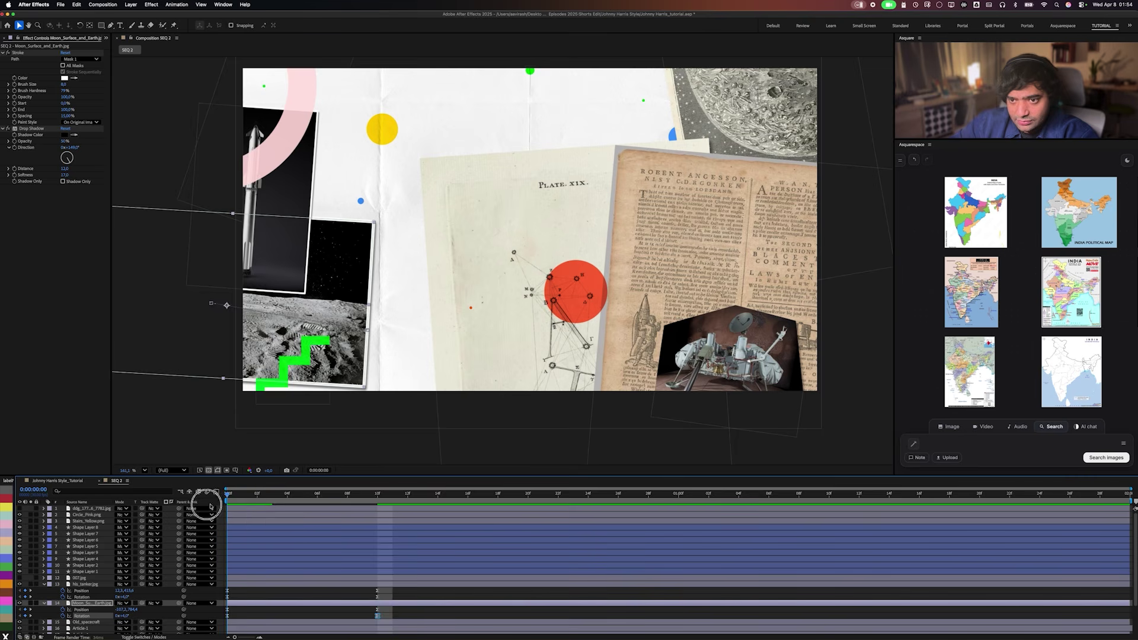
key("space")
key("space")
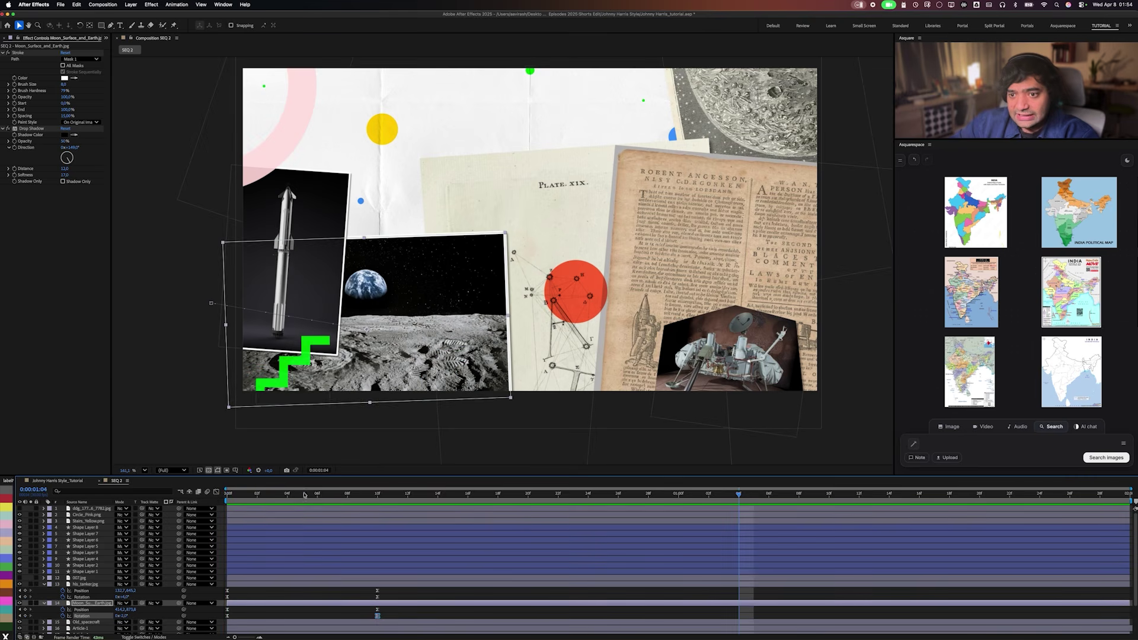
Try slowing the slide-in by moving both photos' end keyframes to frame 20, and preview it.
left_click_drag(370, 593, 525, 576)
key("space")
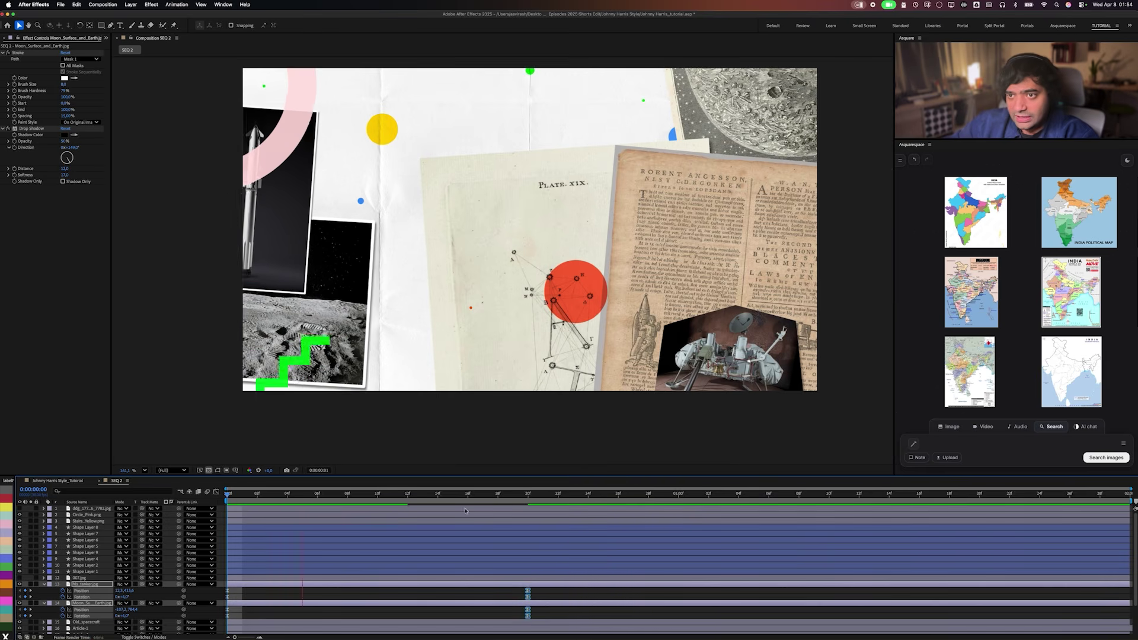
key("space")
key("super+z")
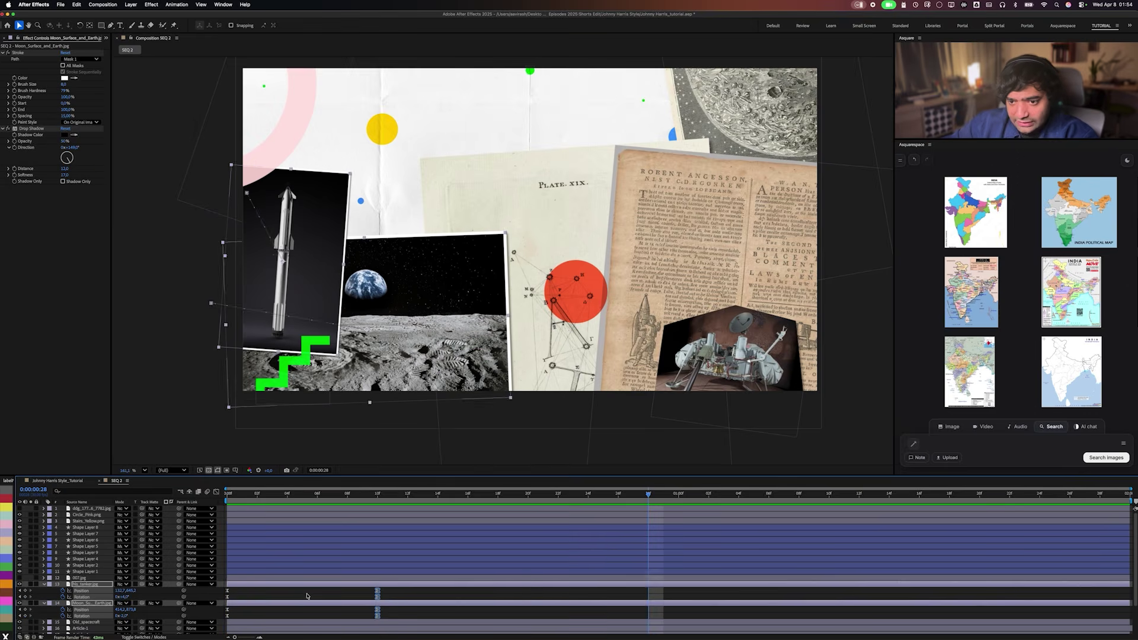
Delay the rocket photo's Position and Rotation keyframes by two frames, to frames 2 and 12.
left_click_drag(392, 590, 232, 608)
left_click(276, 600)
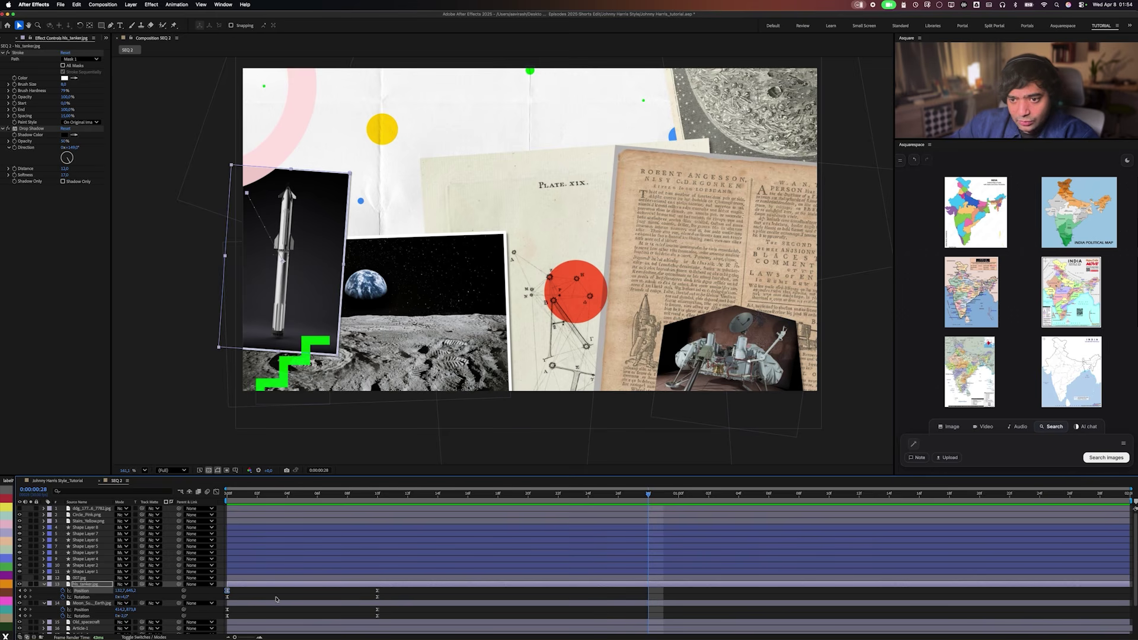
left_click_drag(386, 589, 257, 591)
left_click(226, 591)
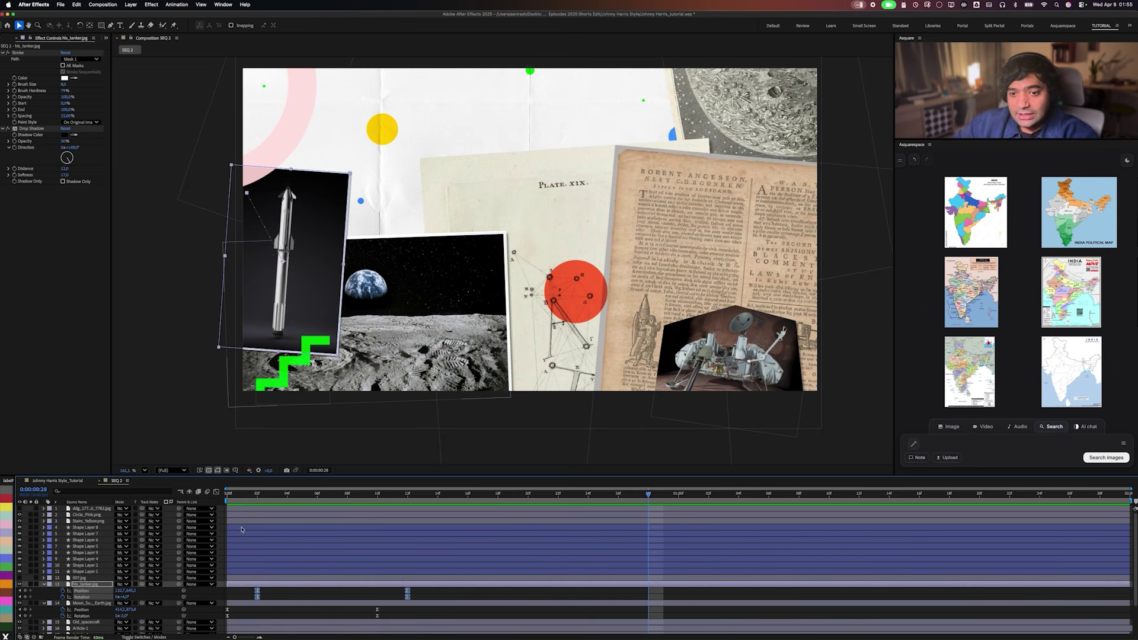
Offset the Rotation keyframes of both photos one frame behind their Position keyframes and preview the staggered motion.
left_click_drag(249, 599, 415, 607)
scroll(231, 613, "down", 3)
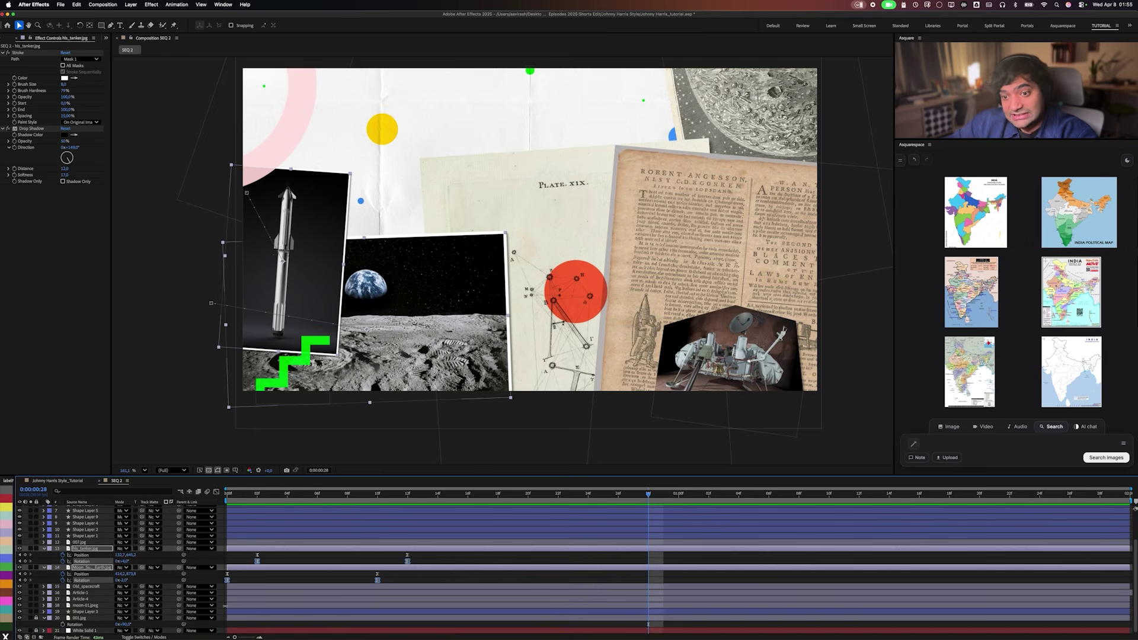
left_click_drag(229, 580, 251, 581)
left_click(255, 582)
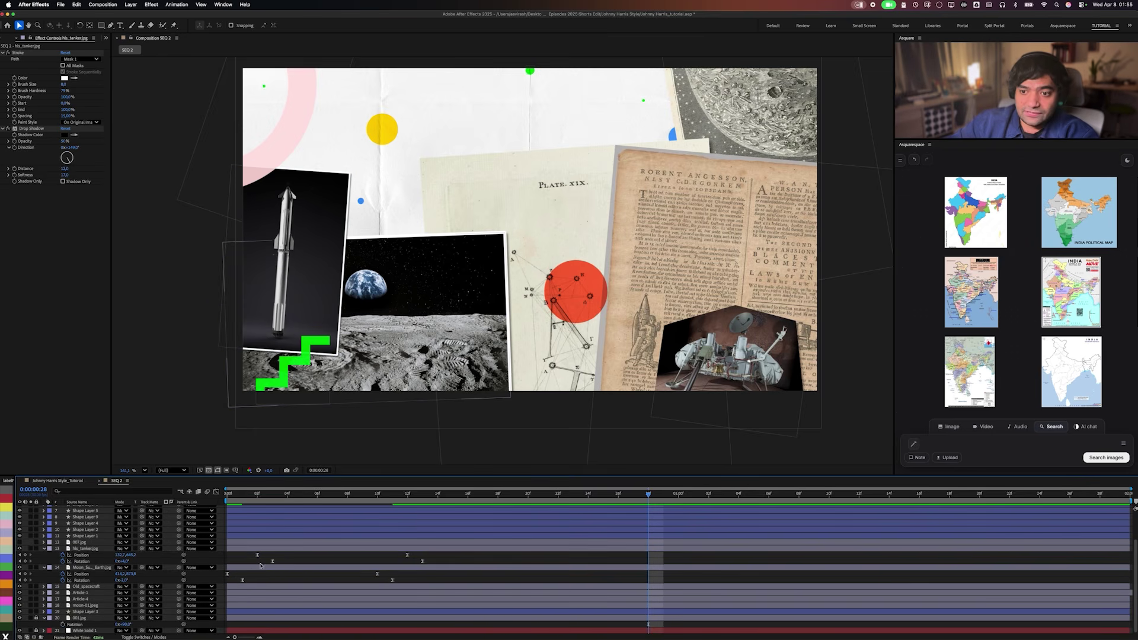
key("Home")
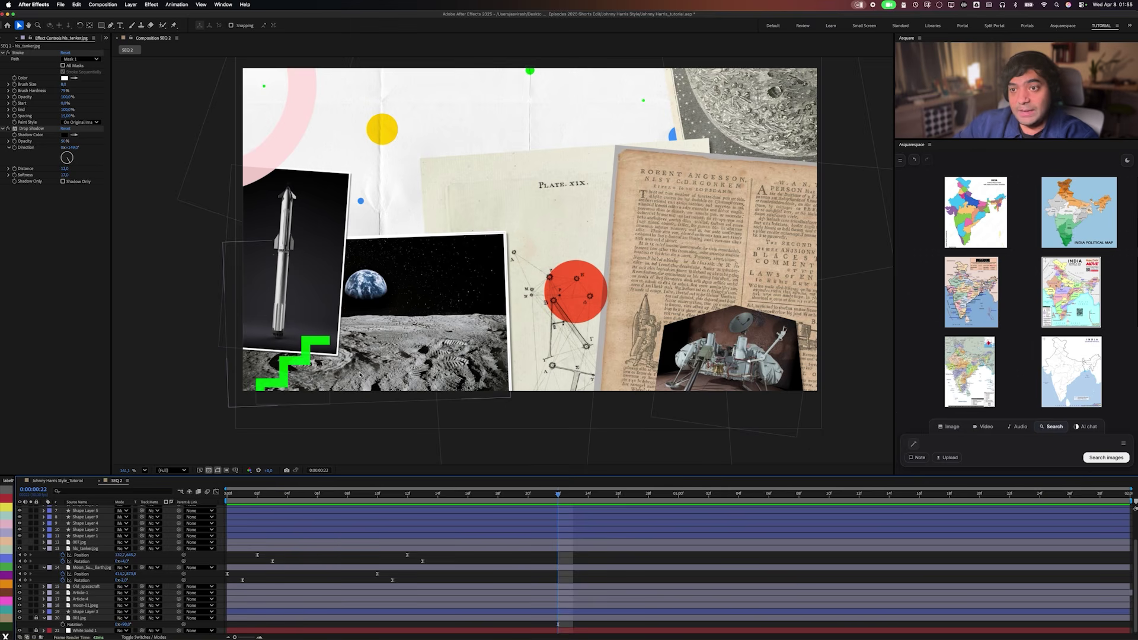
left_click(227, 492)
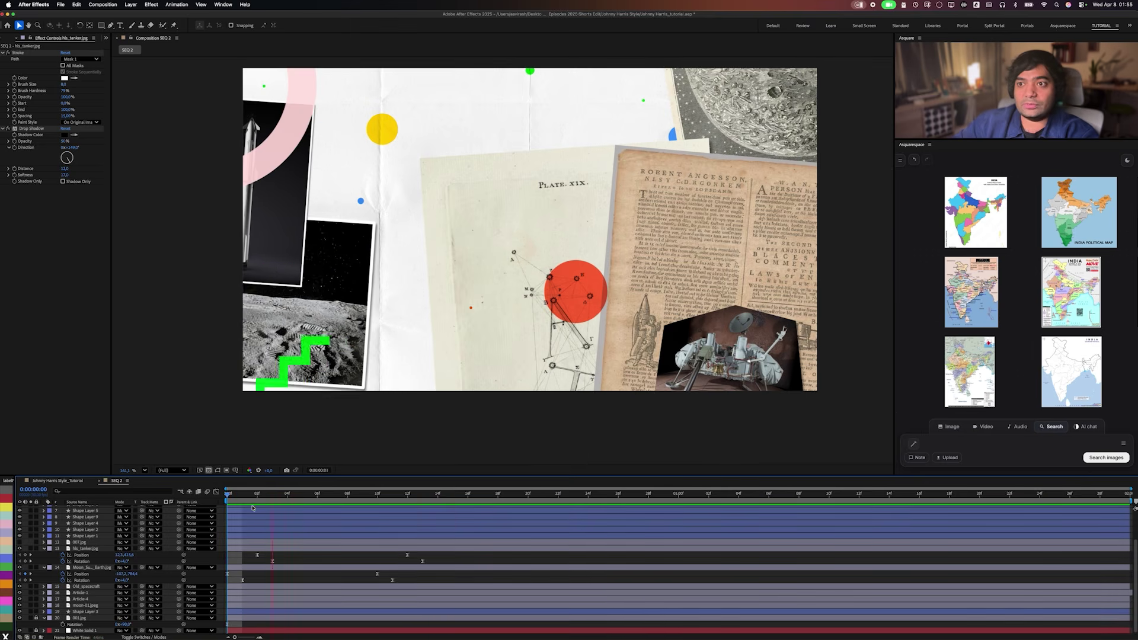
In the Graph Editor, reshape both photos' speed curves for a fast start and long, gradual slowdown, and preview the result.
left_click_drag(432, 551, 214, 614)
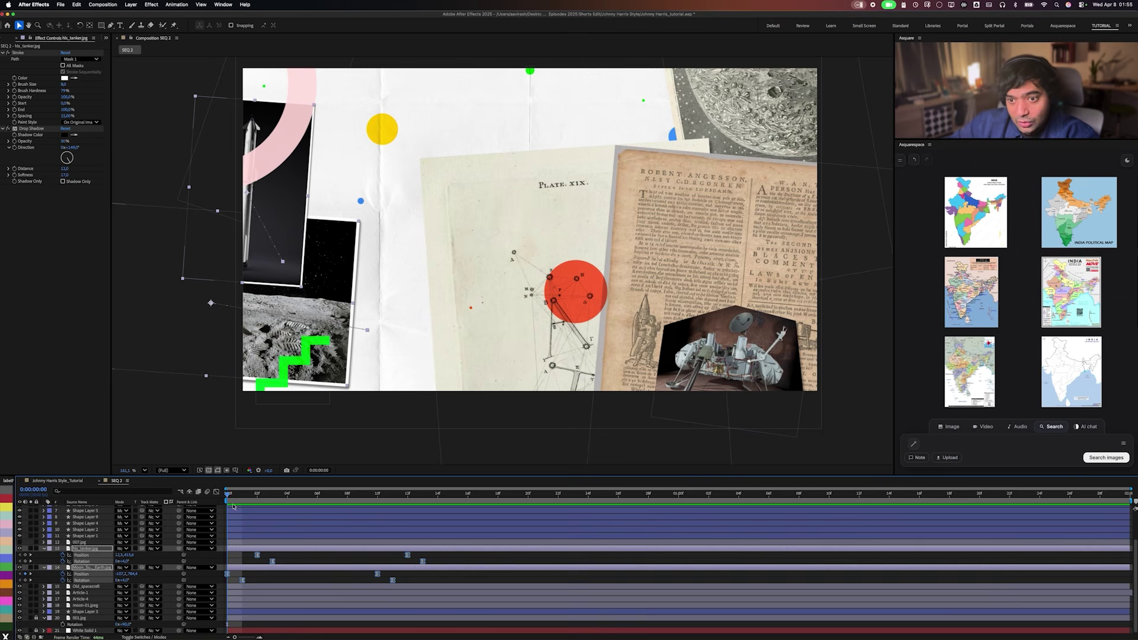
left_click(216, 491)
left_click_drag(480, 536, 209, 622)
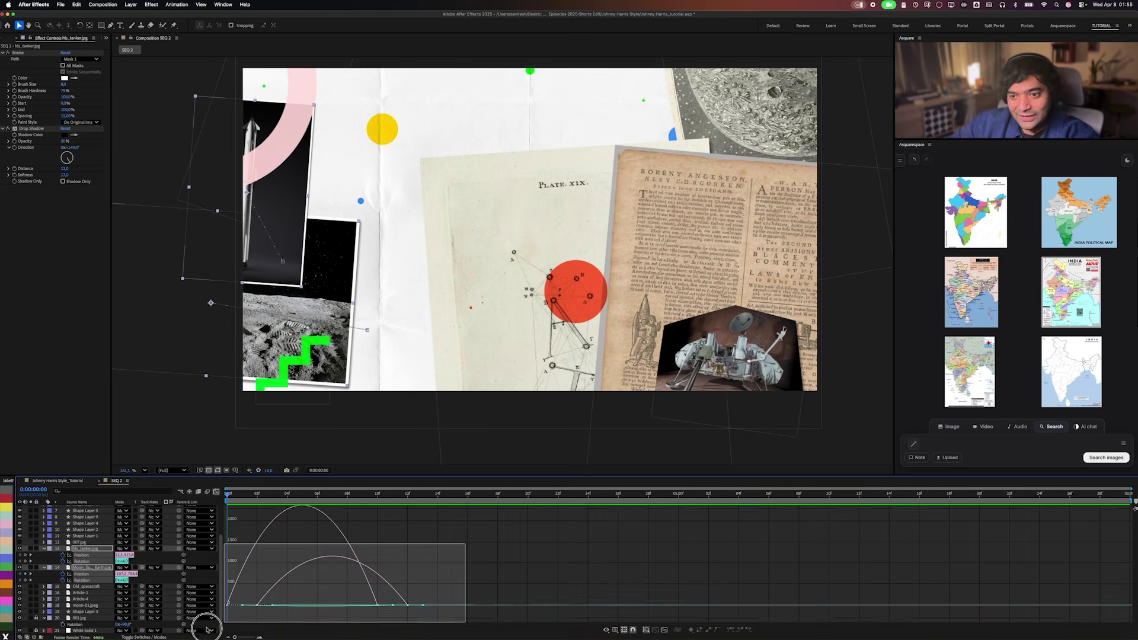
left_click(395, 612)
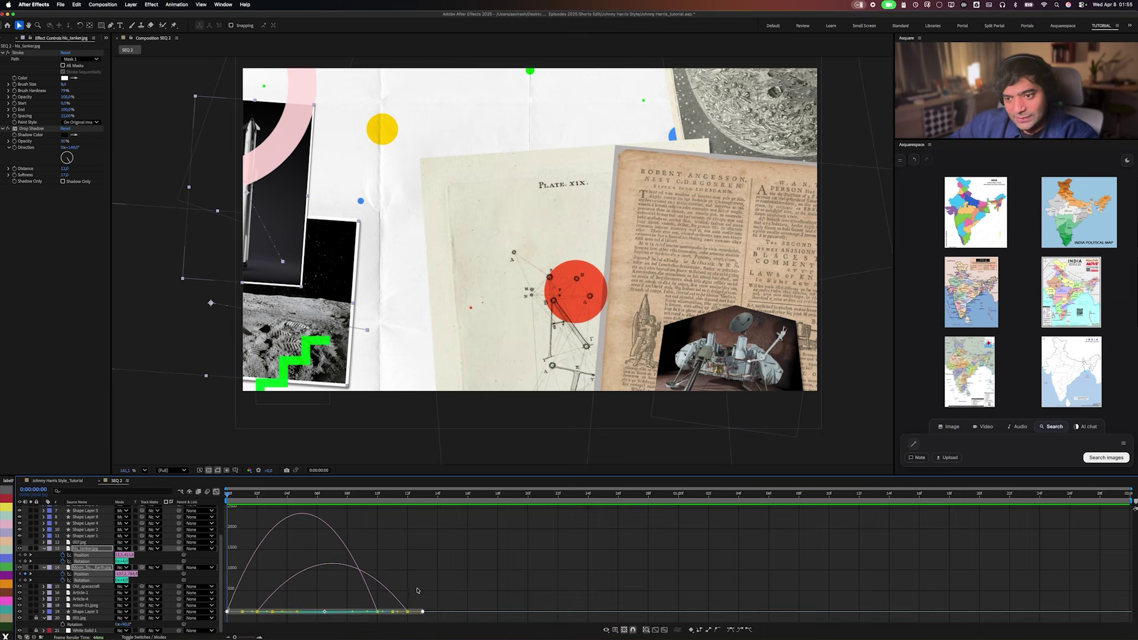
left_click(397, 612)
left_click_drag(397, 612, 356, 611)
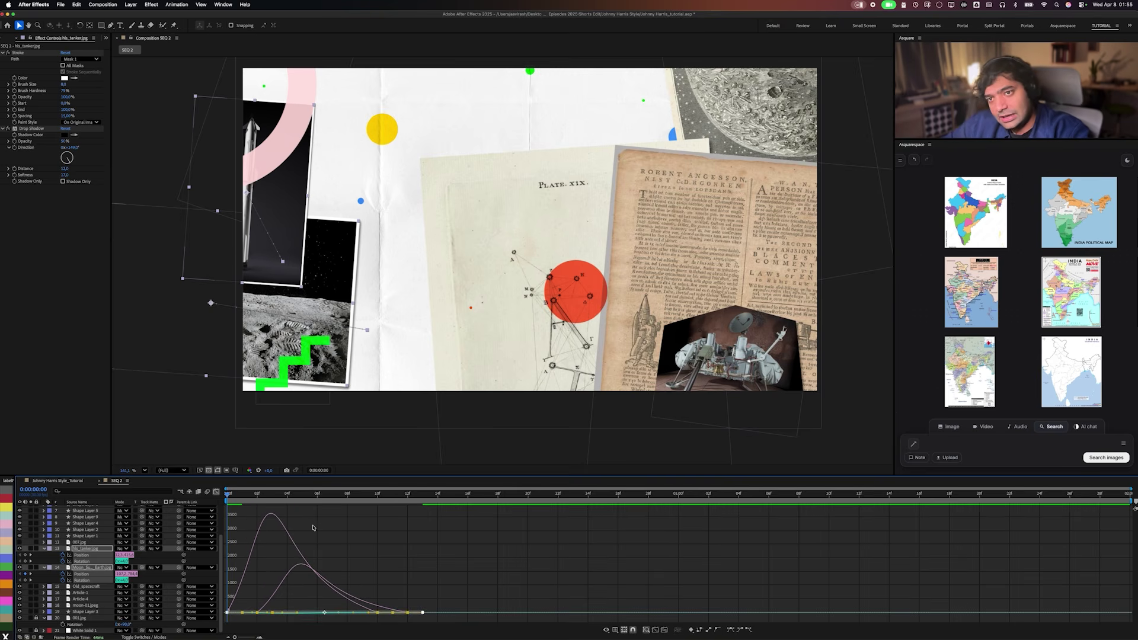
key("space")
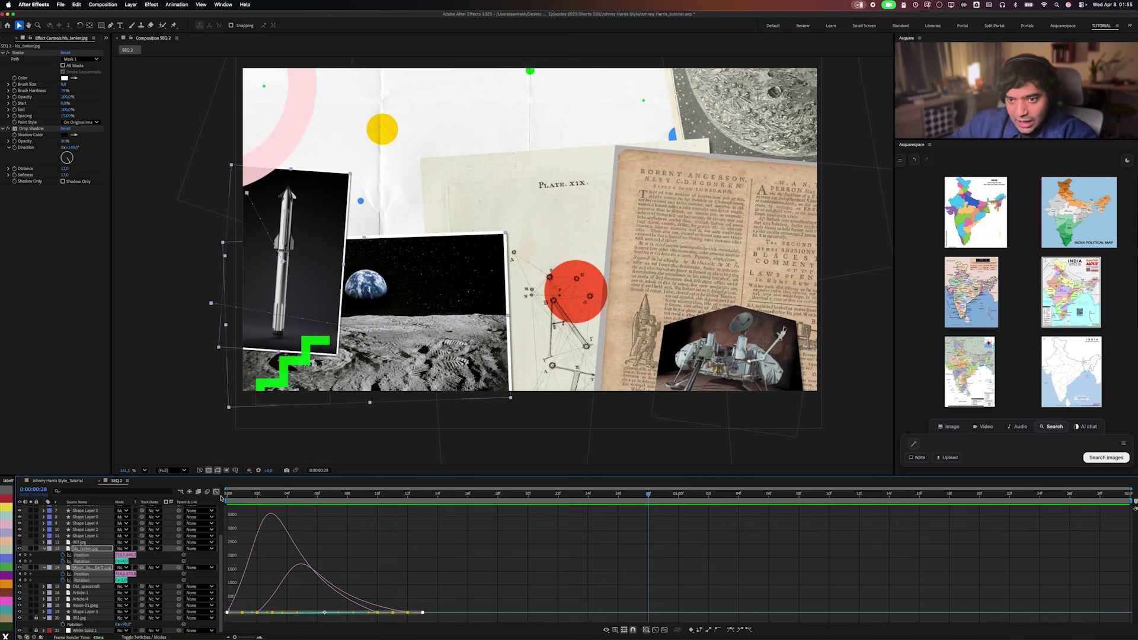
left_click(218, 493)
Move both photos' end keyframes so Position ends at frame 20 for the moon surface and 22 for the rocket; preview the motion.
left_click_drag(440, 555, 585, 570)
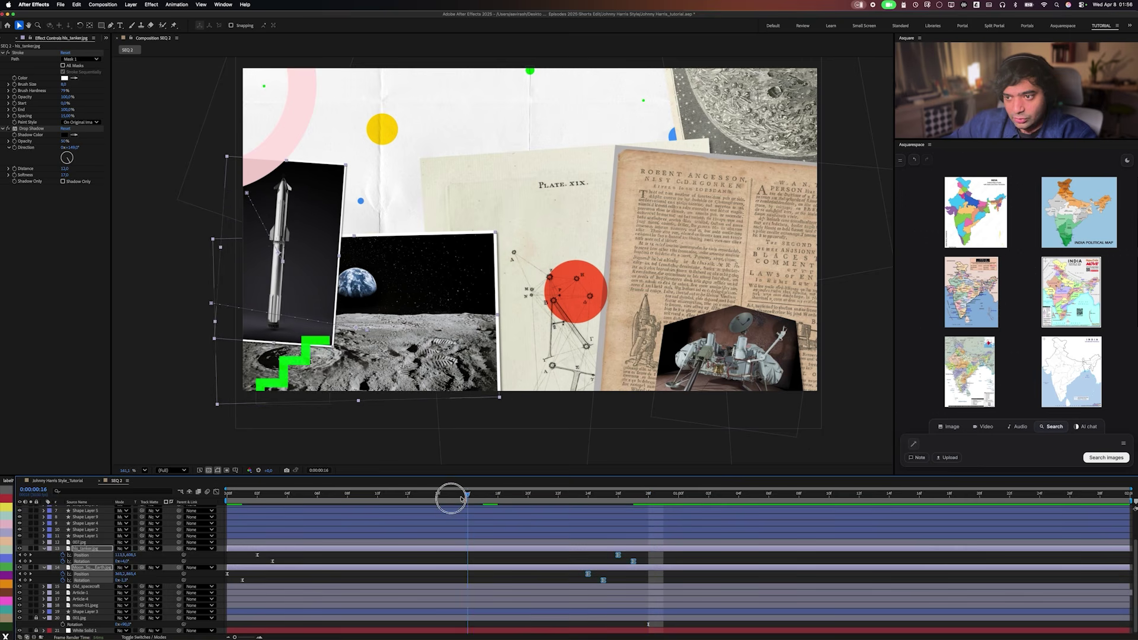
key("space")
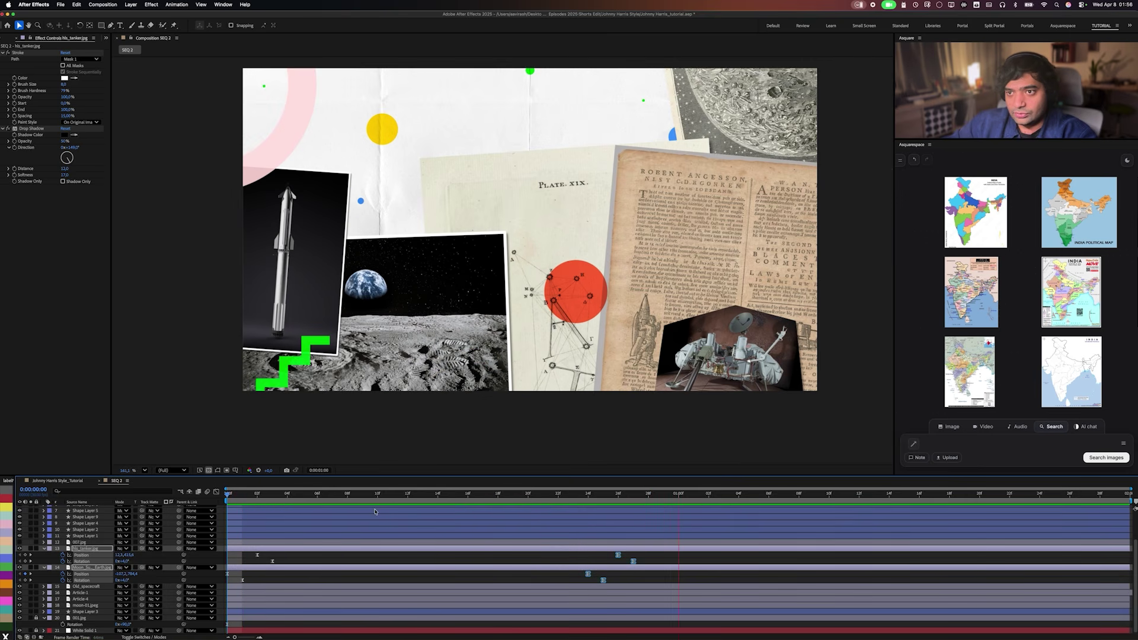
key("space")
left_click_drag(621, 556, 530, 554)
left_click_drag(468, 494, 421, 503)
key("space")
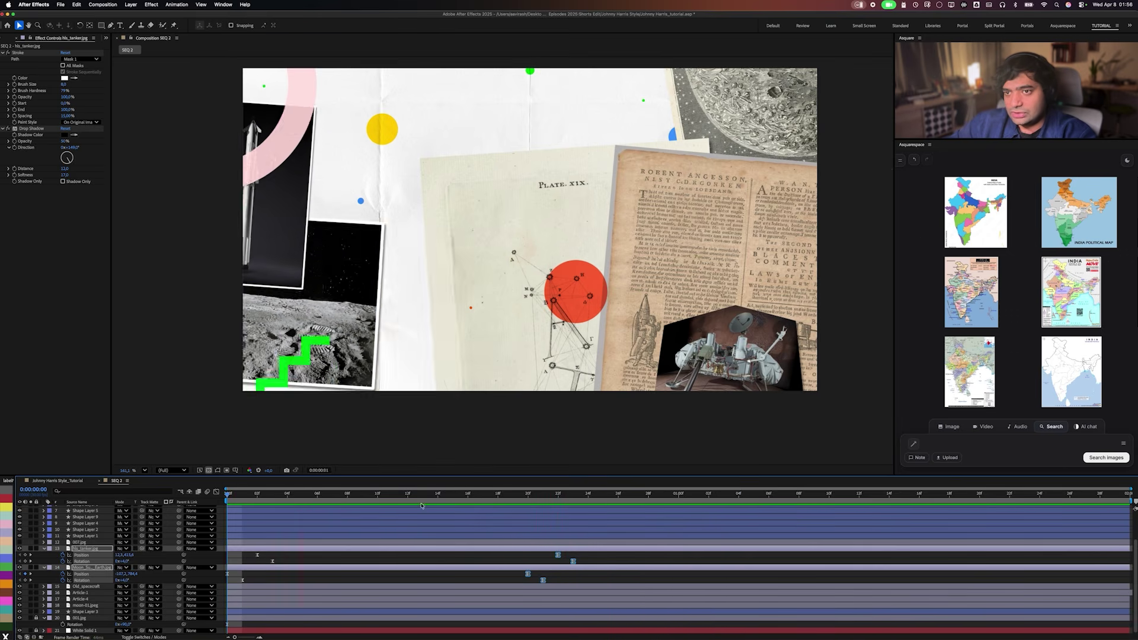
key("space")
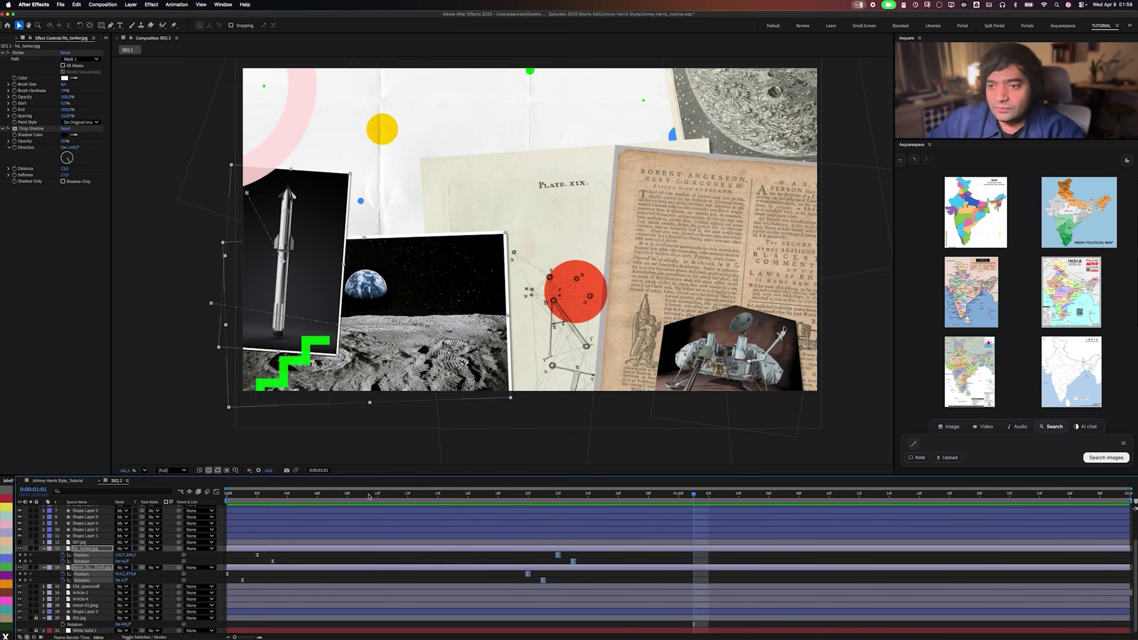
key("space")
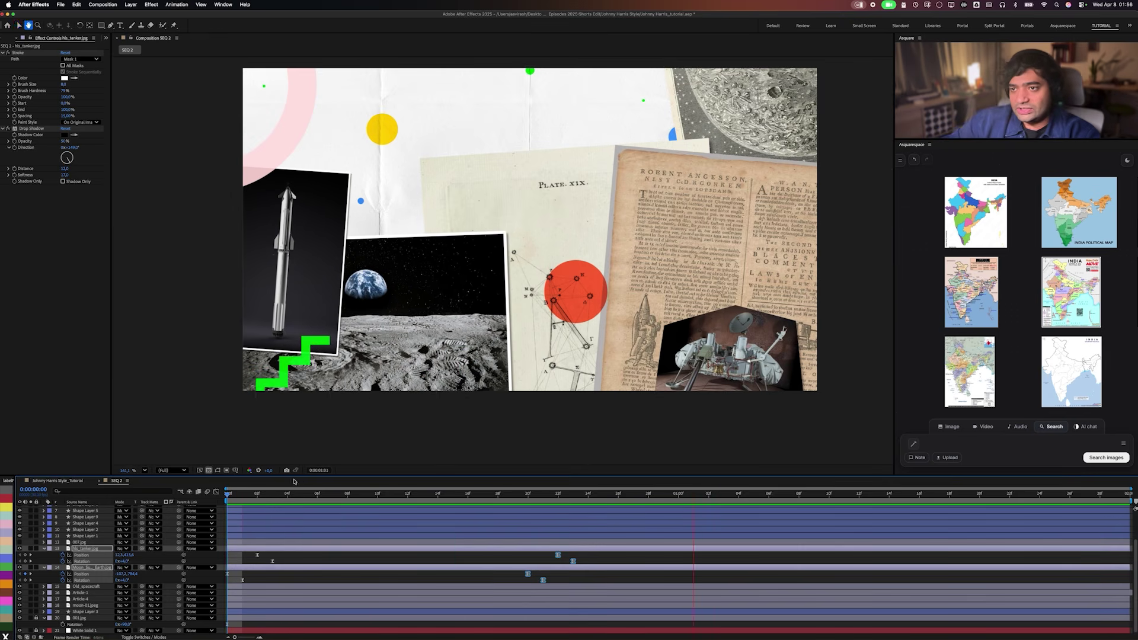
left_click(468, 510)
key("shift+Page_Up")
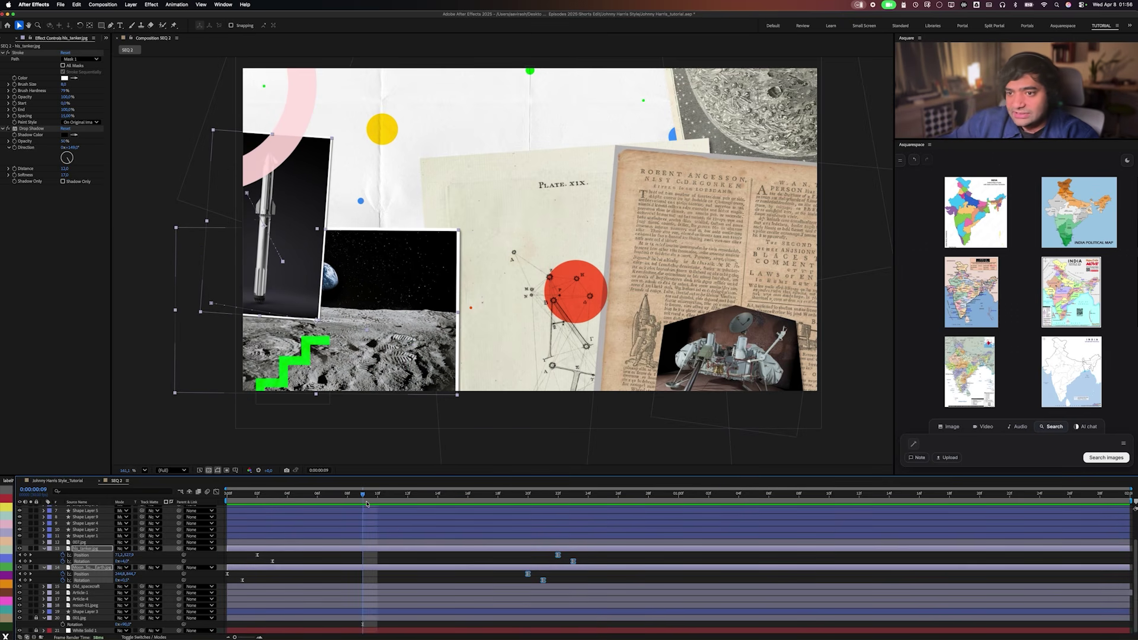
Reveal the old spacecraft and Article 1 keyframes and move their resting Position and Rotation keyframes to frame 15.
left_click_drag(366, 503, 242, 498)
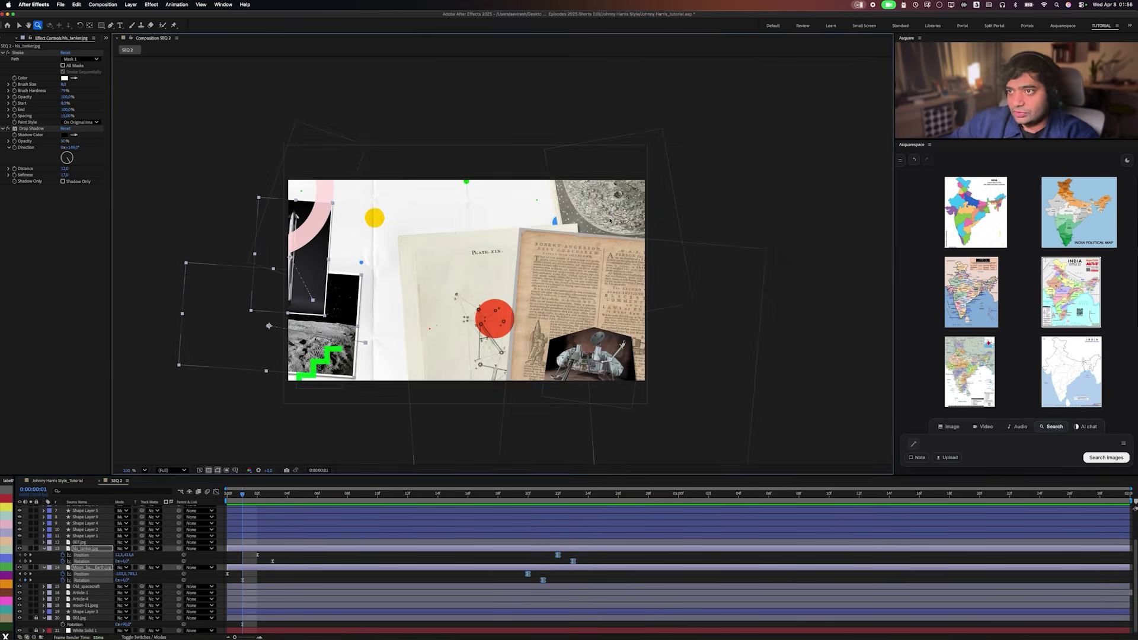
left_click(640, 355)
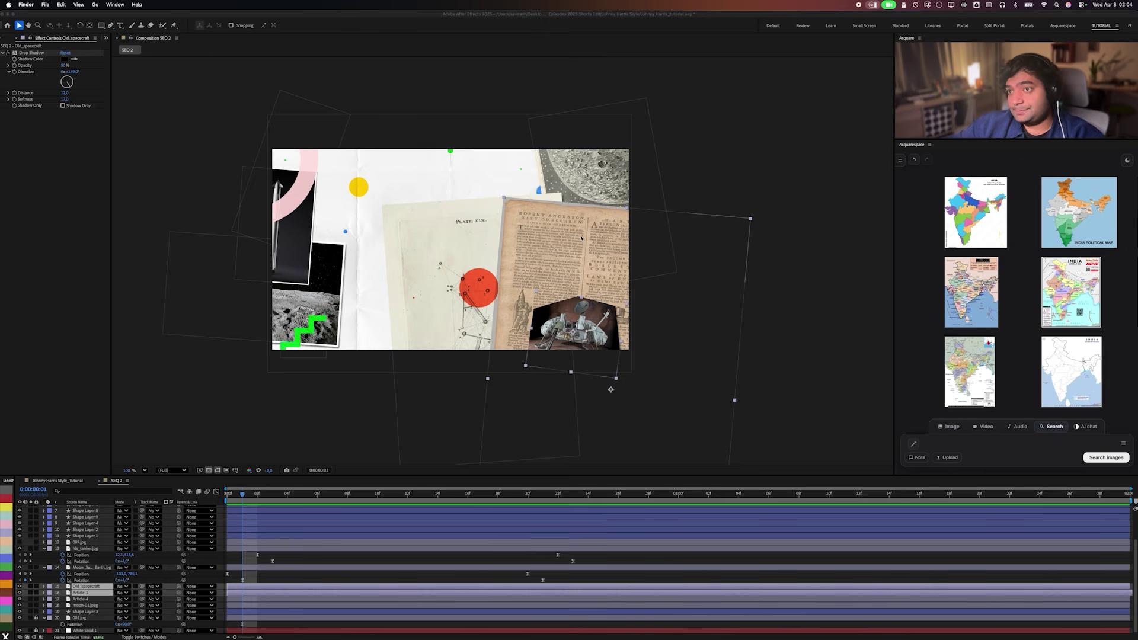
left_click(180, 599)
key("u")
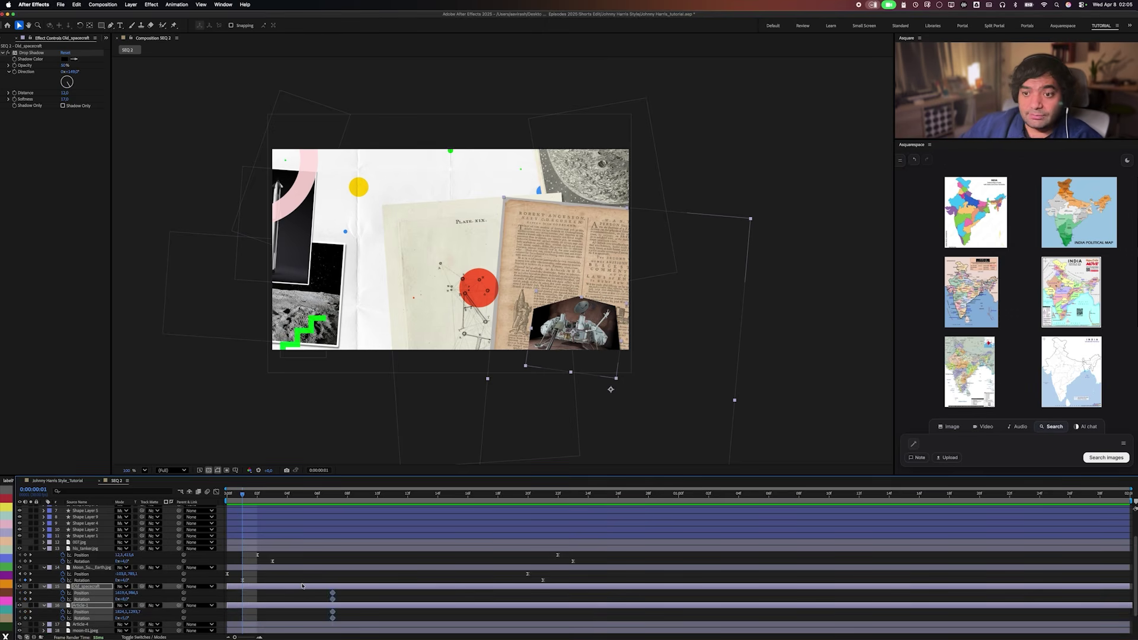
left_click_drag(332, 593, 452, 596)
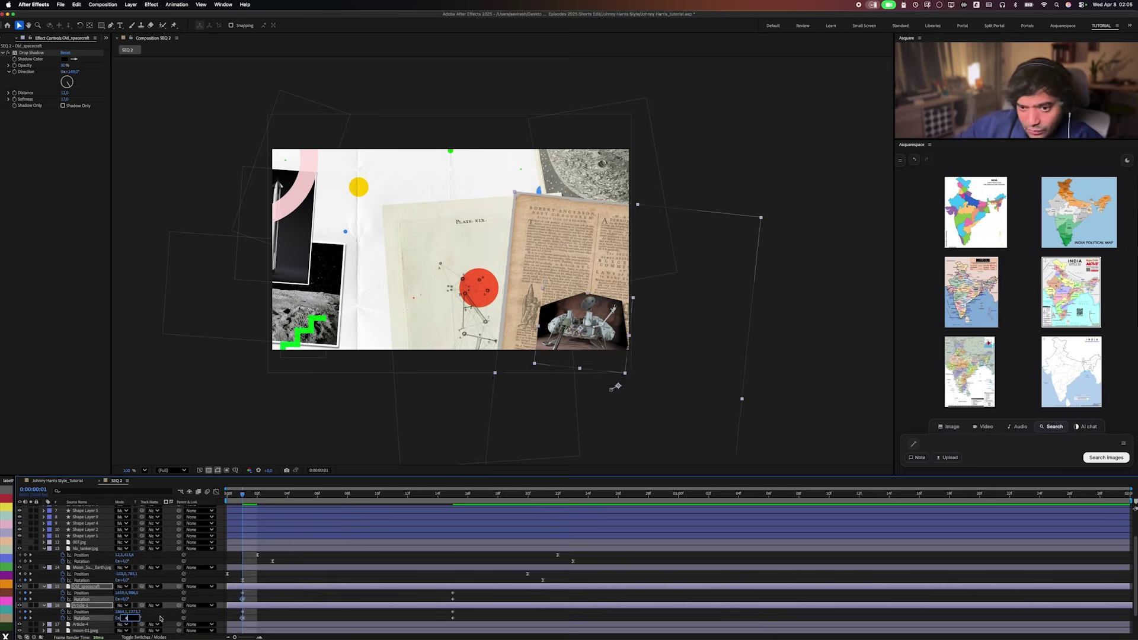
Reshape the spacecraft and Article 1 speed curves in the Graph Editor for eased slide-in motion.
key("shift+F3")
key("shift+F3")
left_click_drag(627, 591, 233, 635)
left_click(610, 385)
left_click(202, 500)
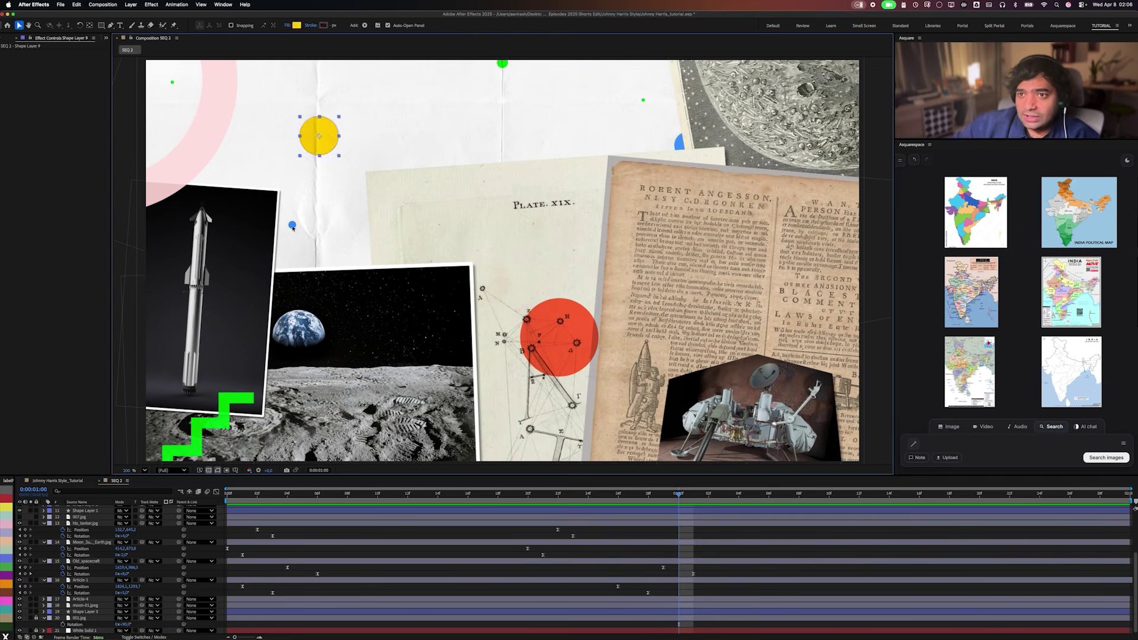
Animate the large red circle's Scale from 0% at frame 24 to its full size at 1:03, and preview it.
left_click(555, 335)
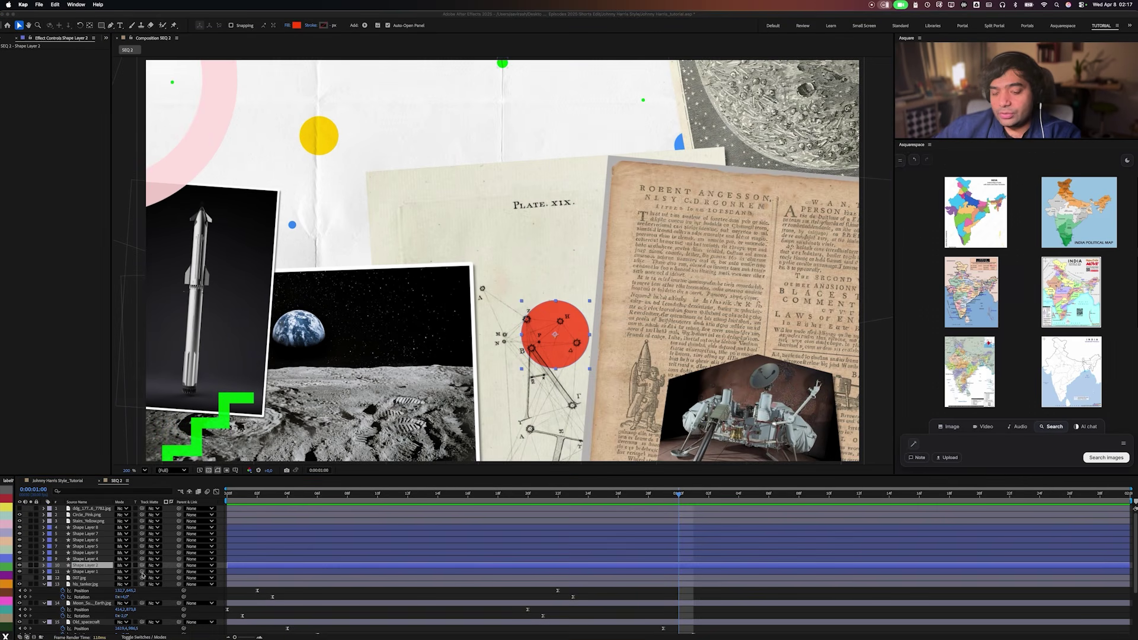
left_click(230, 547)
key("alt+shift+s")
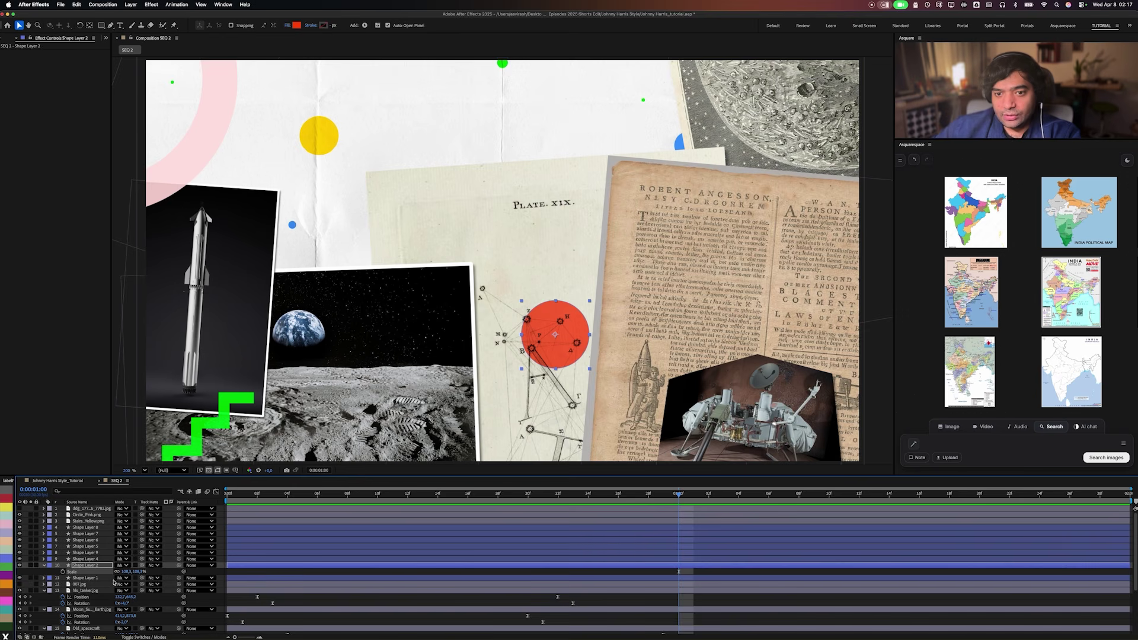
left_click(62, 571)
left_click_drag(679, 494, 397, 530)
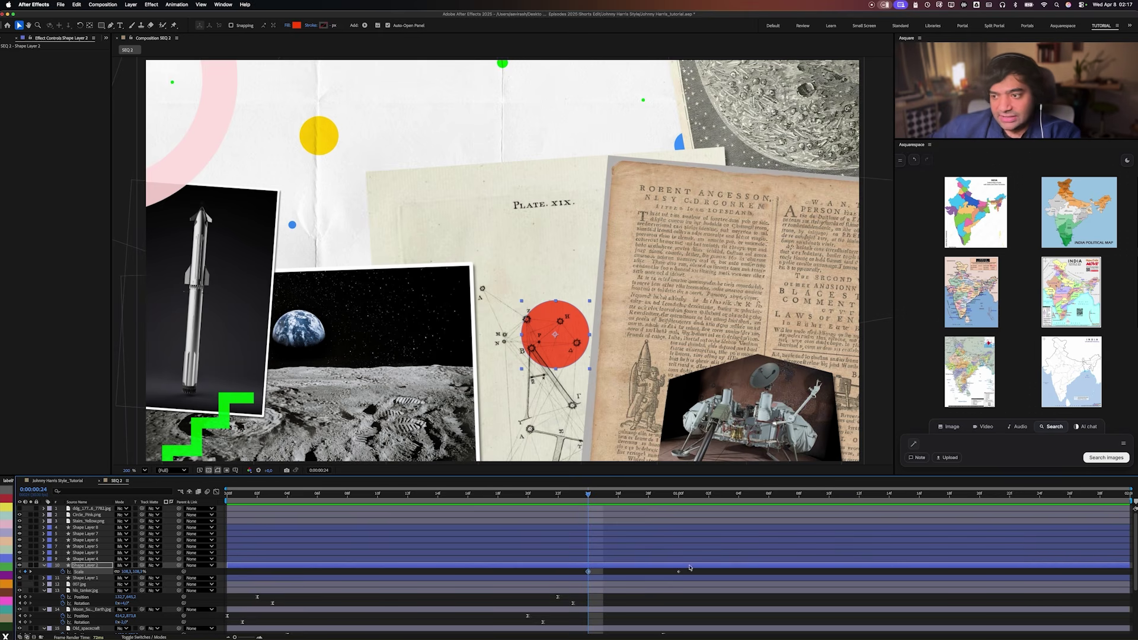
left_click_drag(680, 573, 723, 572)
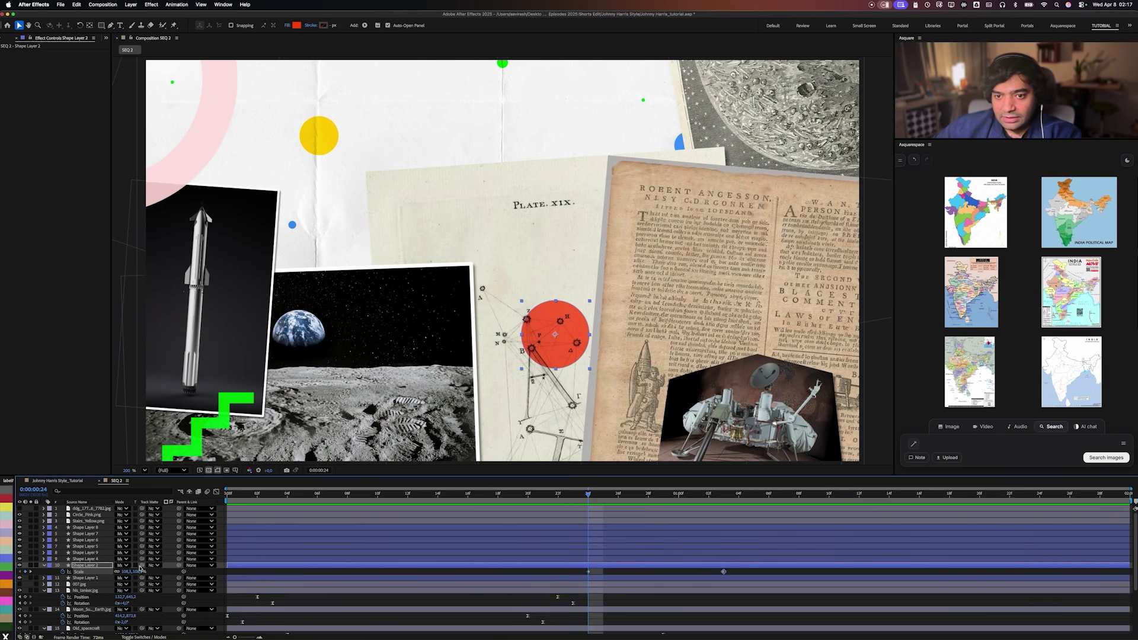
type("0")
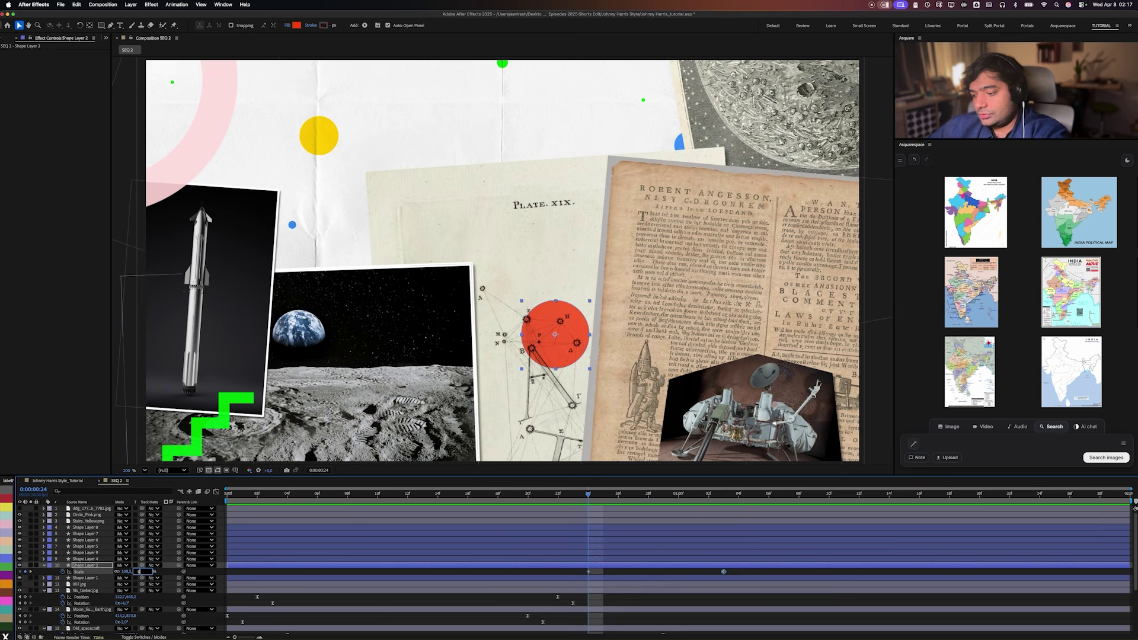
key("Return")
key("space")
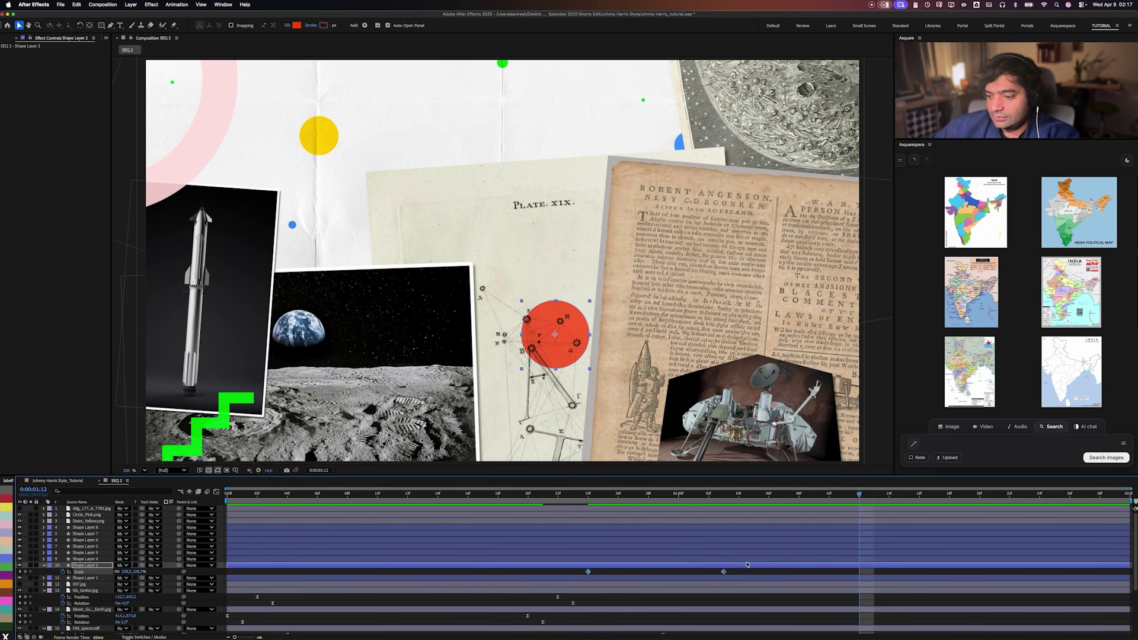
Apply Easy Ease to the red circle's Scale keyframes, reshape the speed curve for a fast start and gradual slowdown, and preview it.
key("F9")
key("shift+F3")
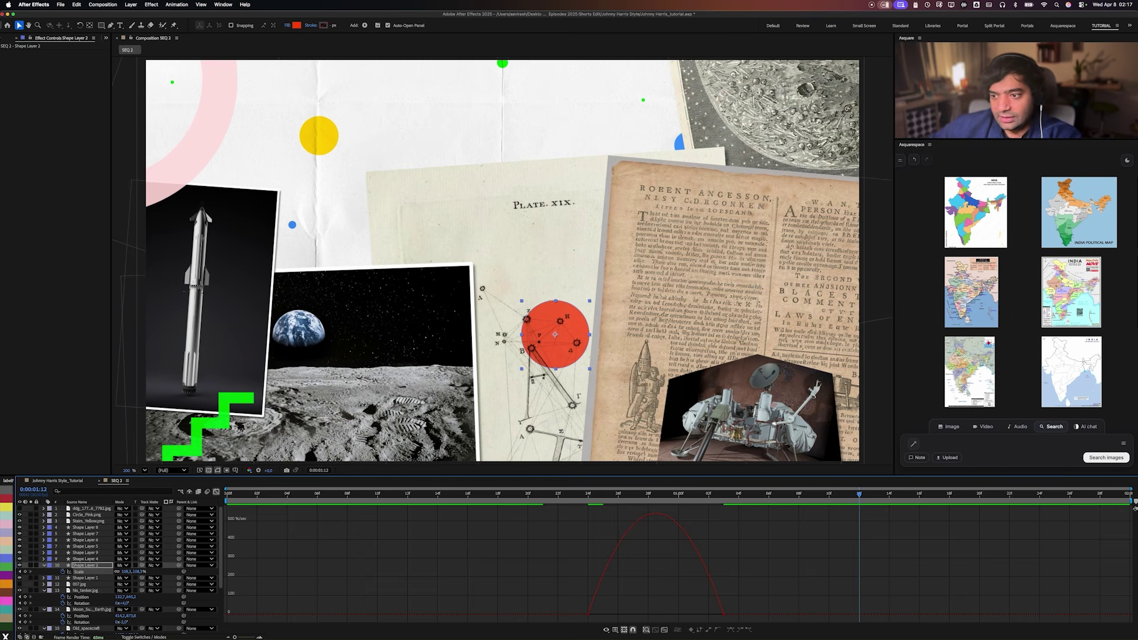
left_click_drag(561, 564, 673, 612)
key("j")
key("j")
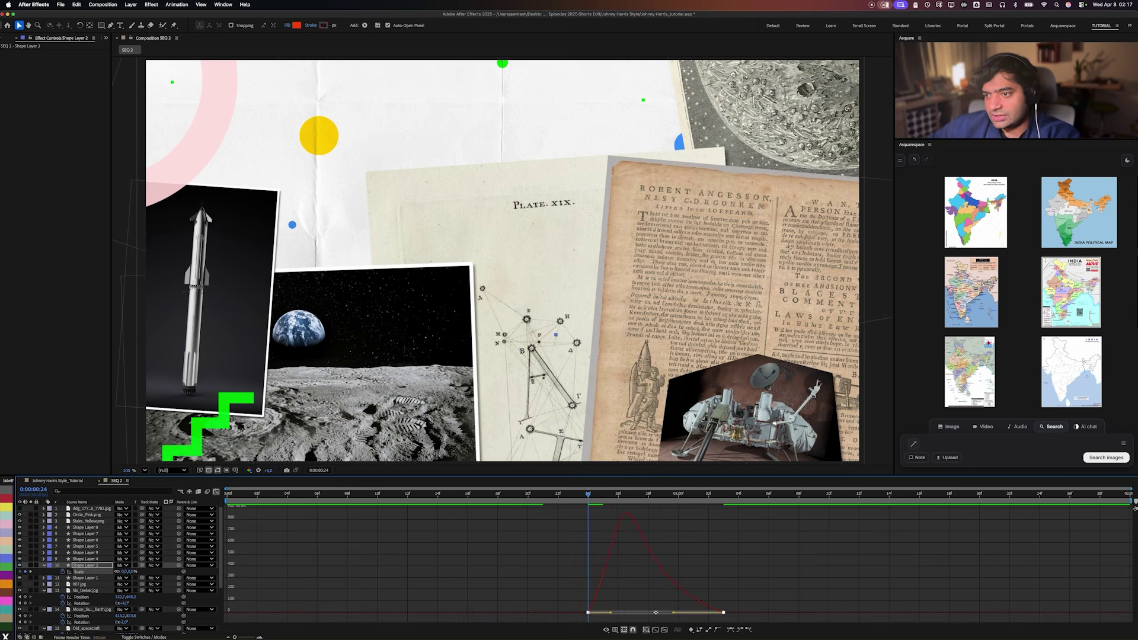
key("space")
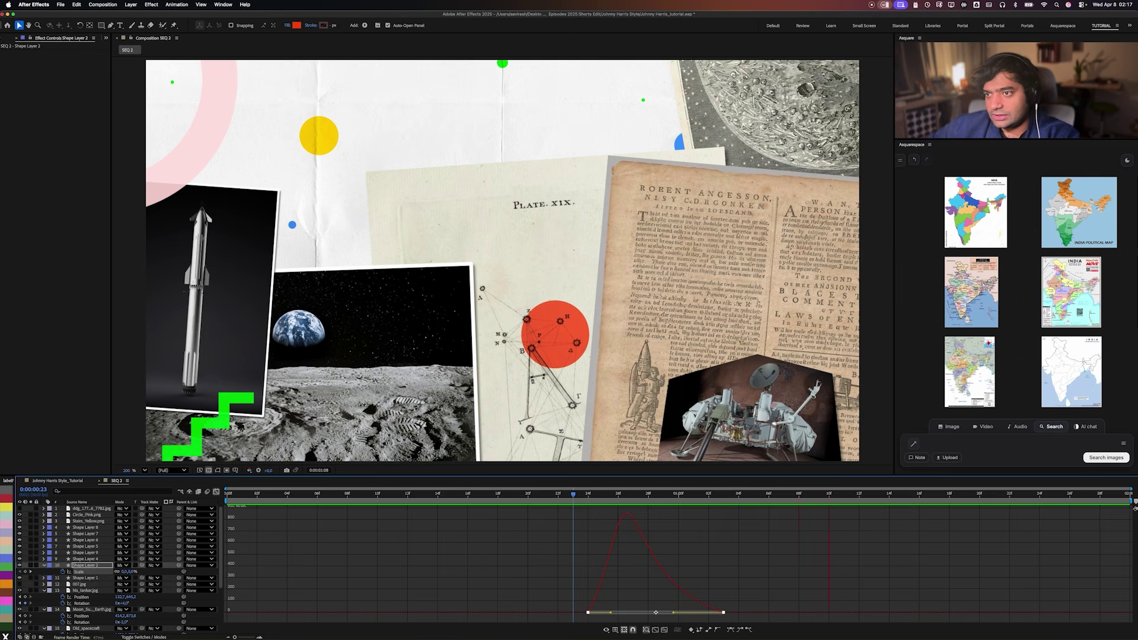
left_click(642, 100)
key("shift+F3")
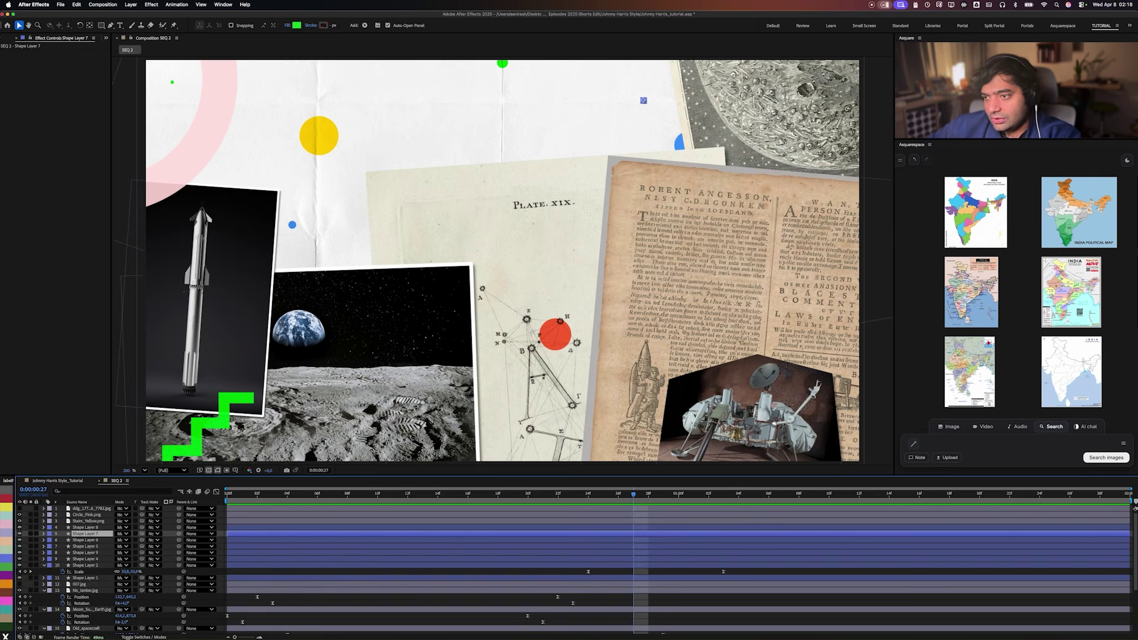
Duplicate the red circle at its final Scale keyframe and enlarge the copy slightly.
key("k")
key("k")
left_click(555, 335)
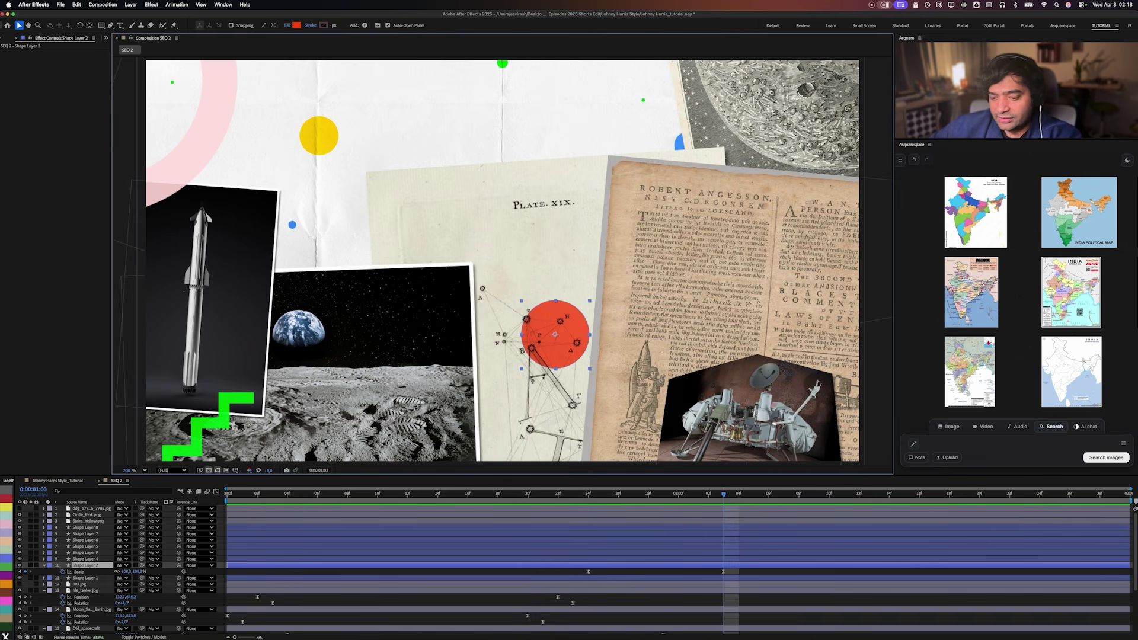
key("super+d")
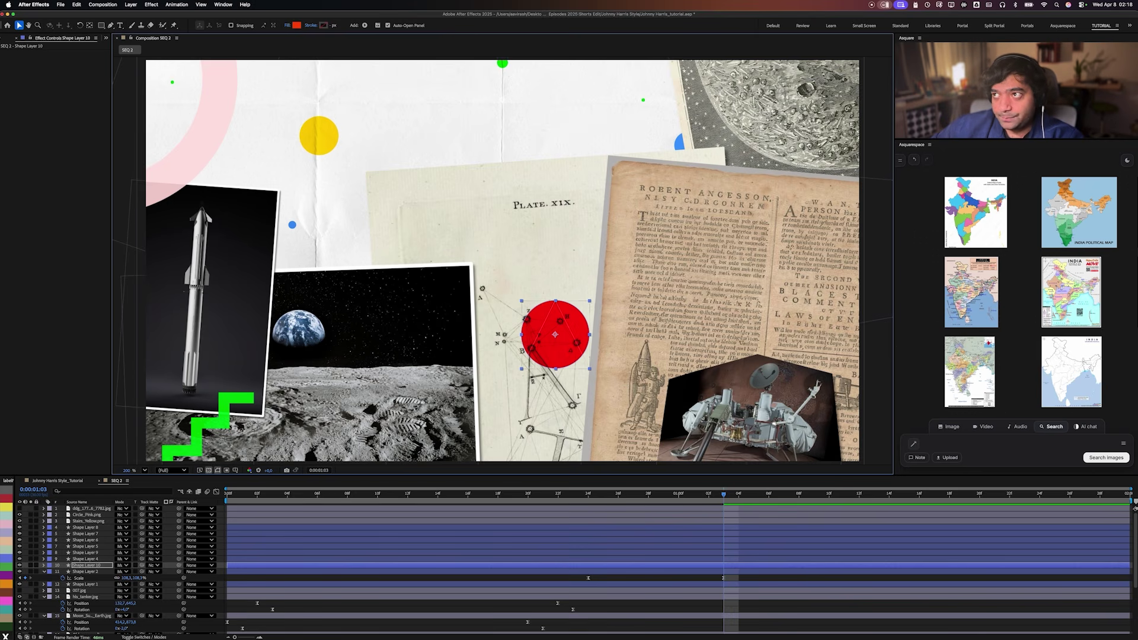
left_click_drag(590, 300, 596, 293)
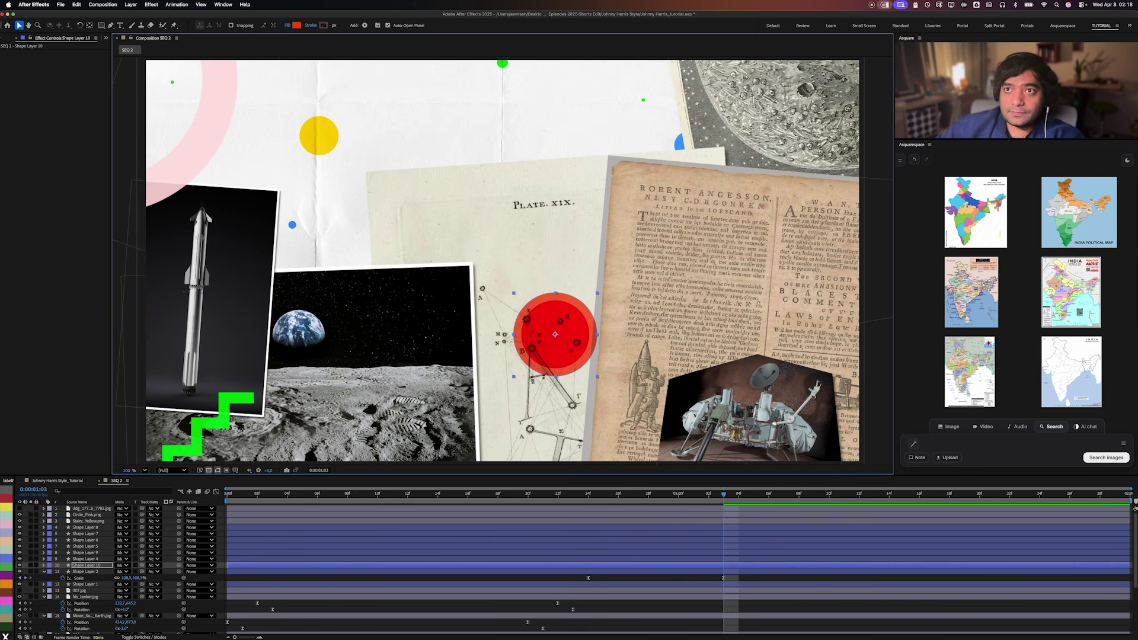
Give the duplicated red circle a white stroke.
left_click(324, 25)
mouse_move(542, 317)
left_mouse_down()
mouse_move(532, 323)
mouse_move(484, 281)
left_mouse_up()
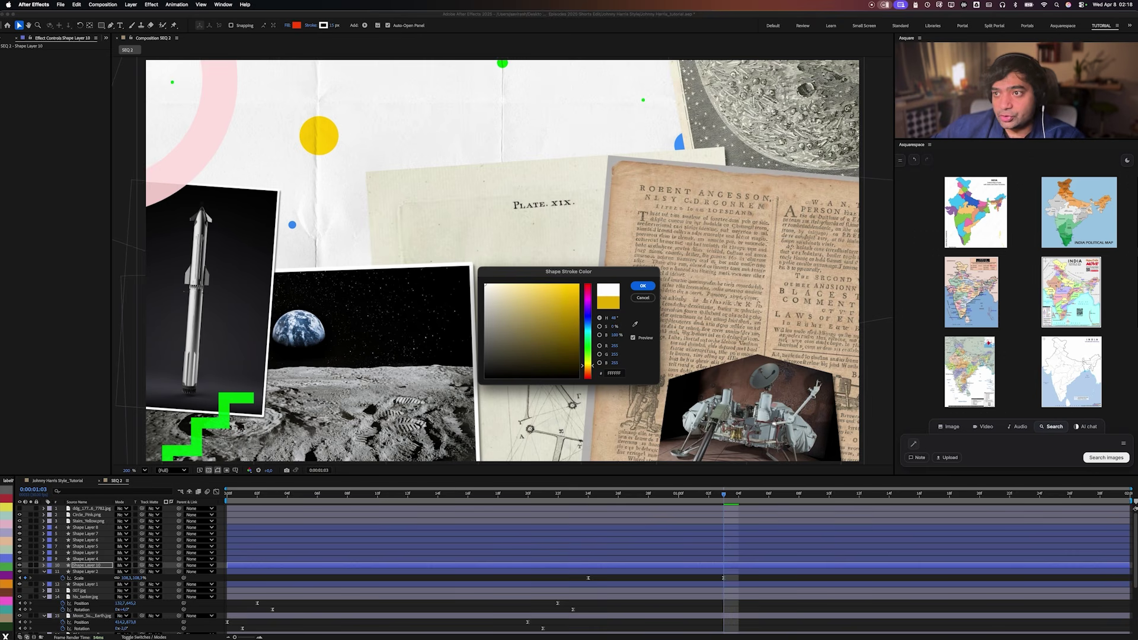
left_click(643, 285)
left_click(297, 25)
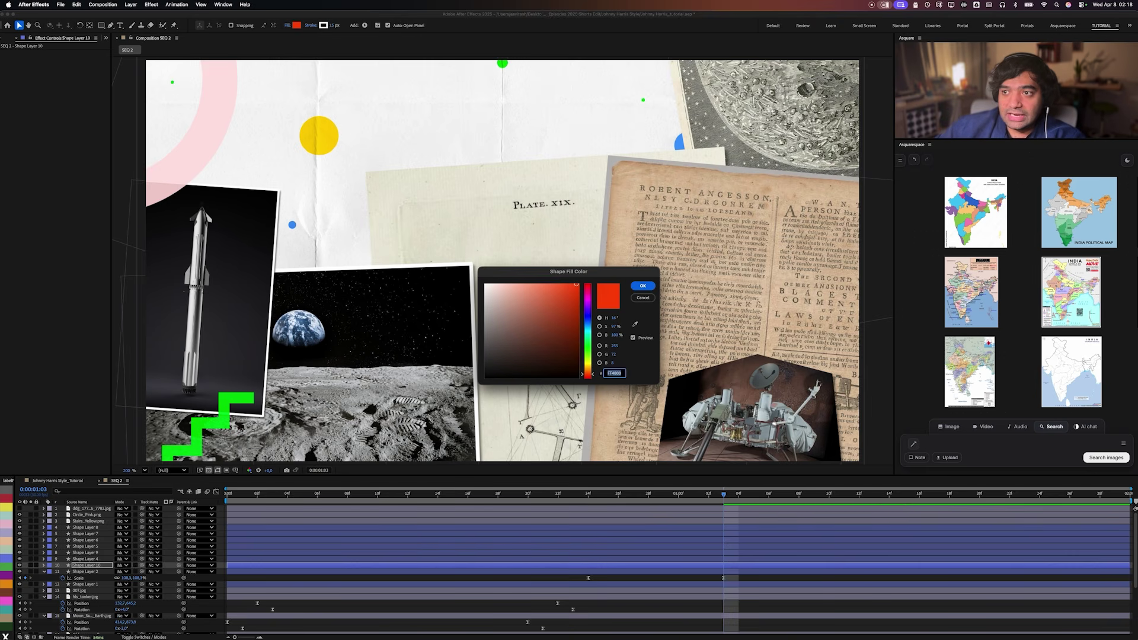
left_click(643, 297)
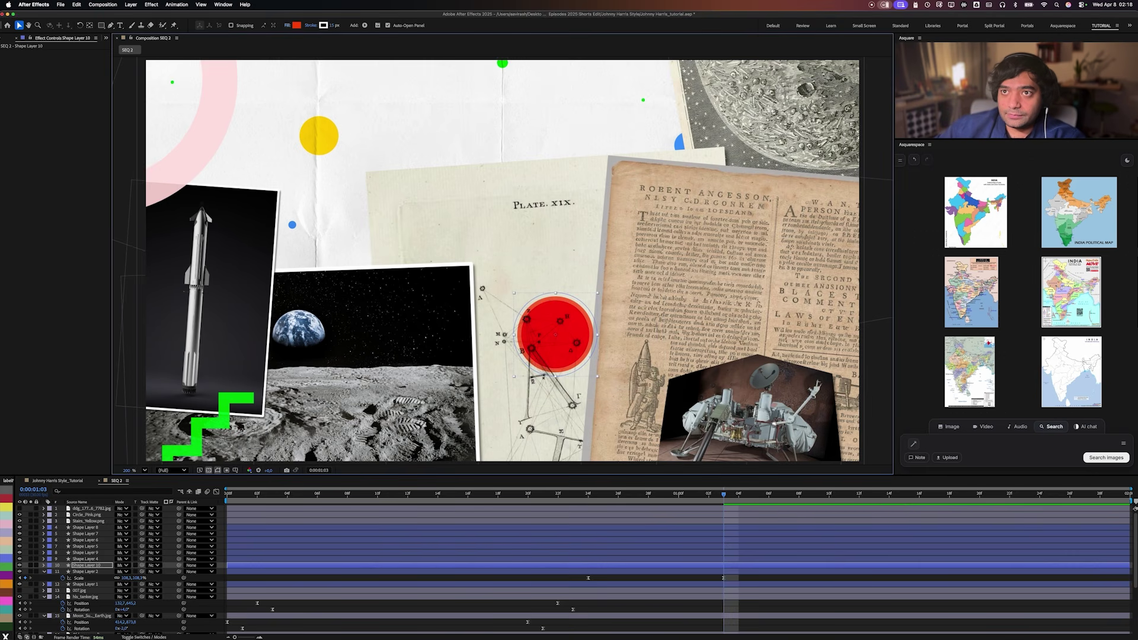
left_click(288, 25)
key("Return")
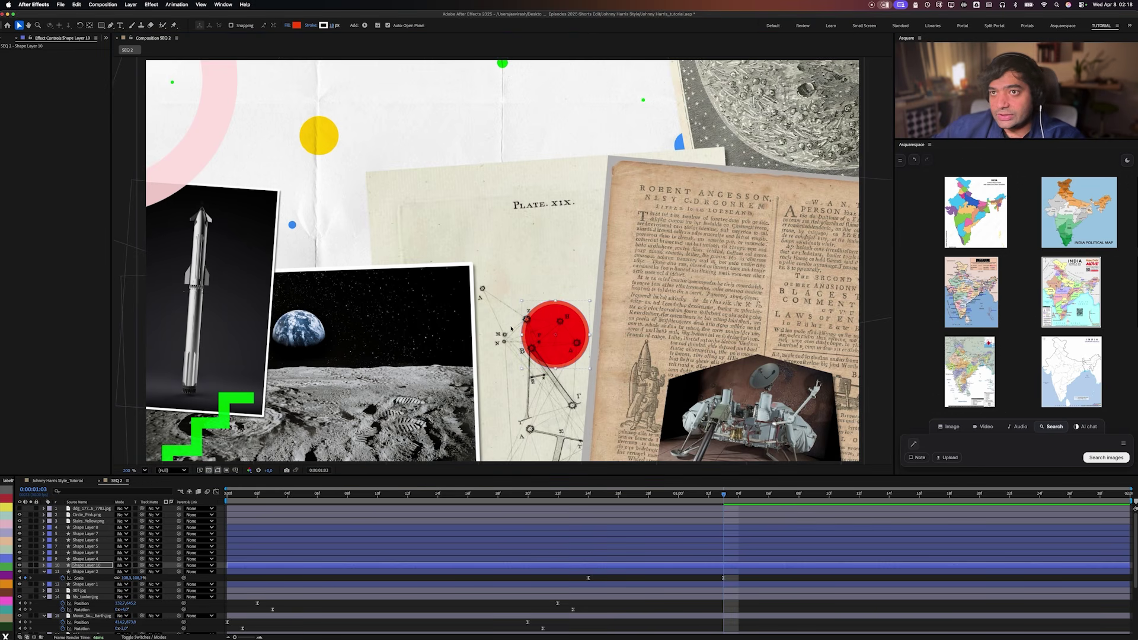
Set the duplicated circle's blend mode to Normal and its fill to None, leaving only the outline.
left_click(121, 566)
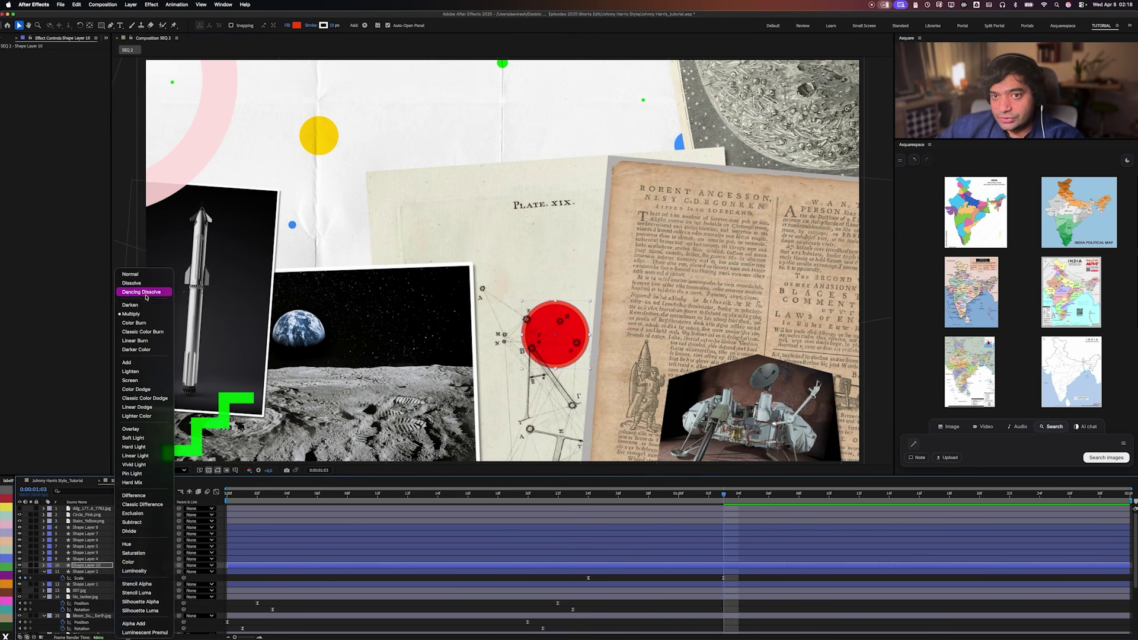
left_click(141, 275)
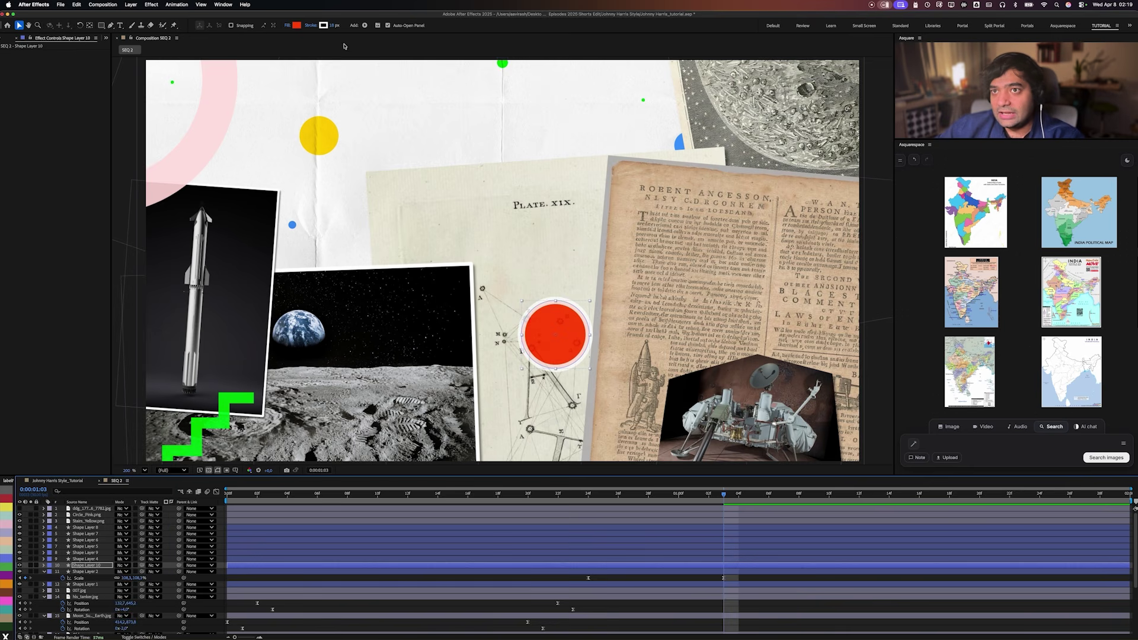
left_click_drag(333, 26, 323, 27)
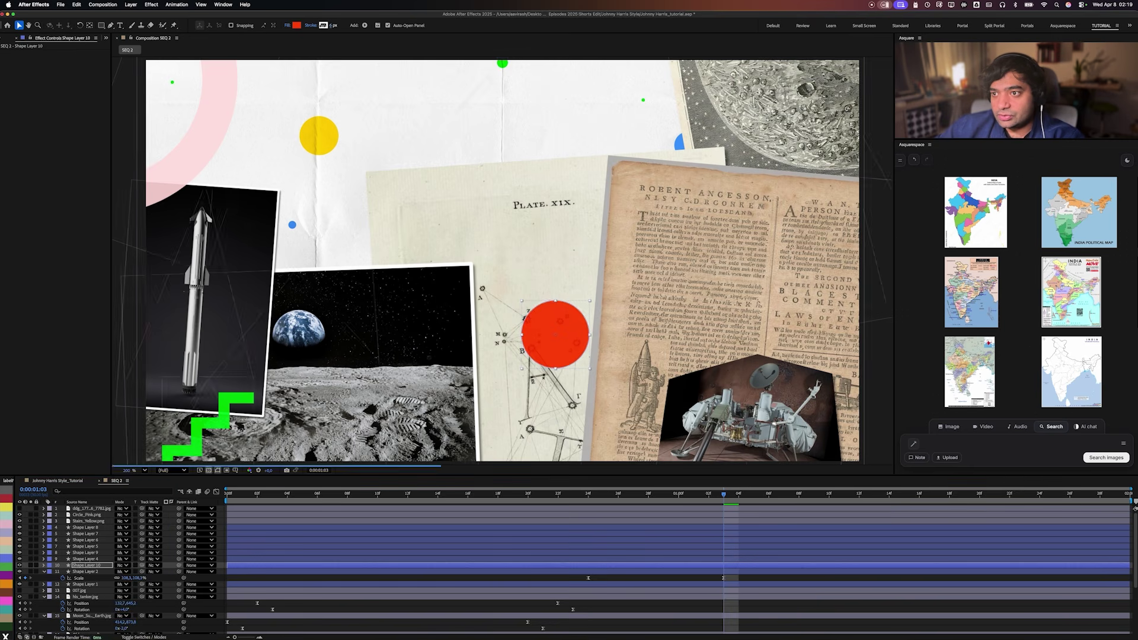
left_click(289, 26)
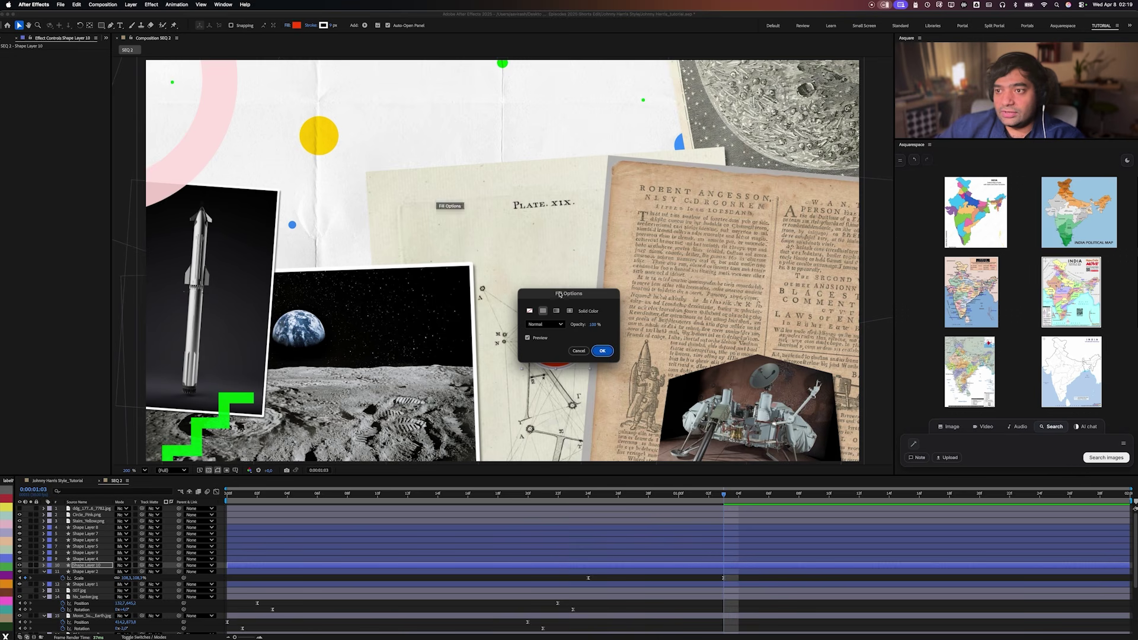
left_click(529, 310)
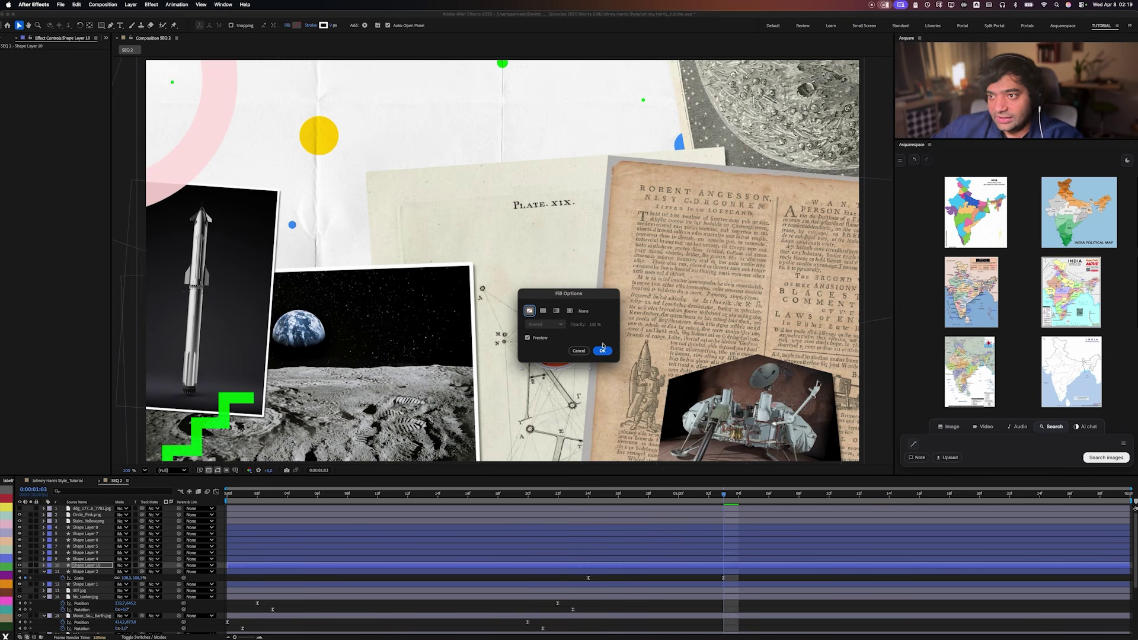
left_click(606, 355)
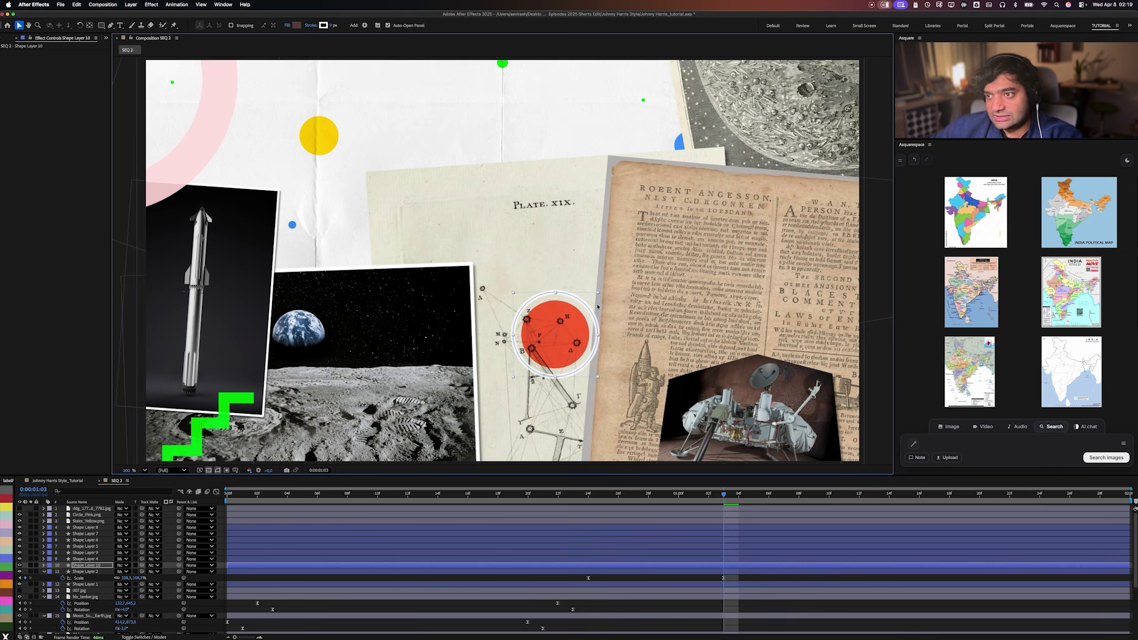
Set the white ring's stroke width to 2 px and shrink the ring slightly to fit closely around the red circle.
left_click(332, 25)
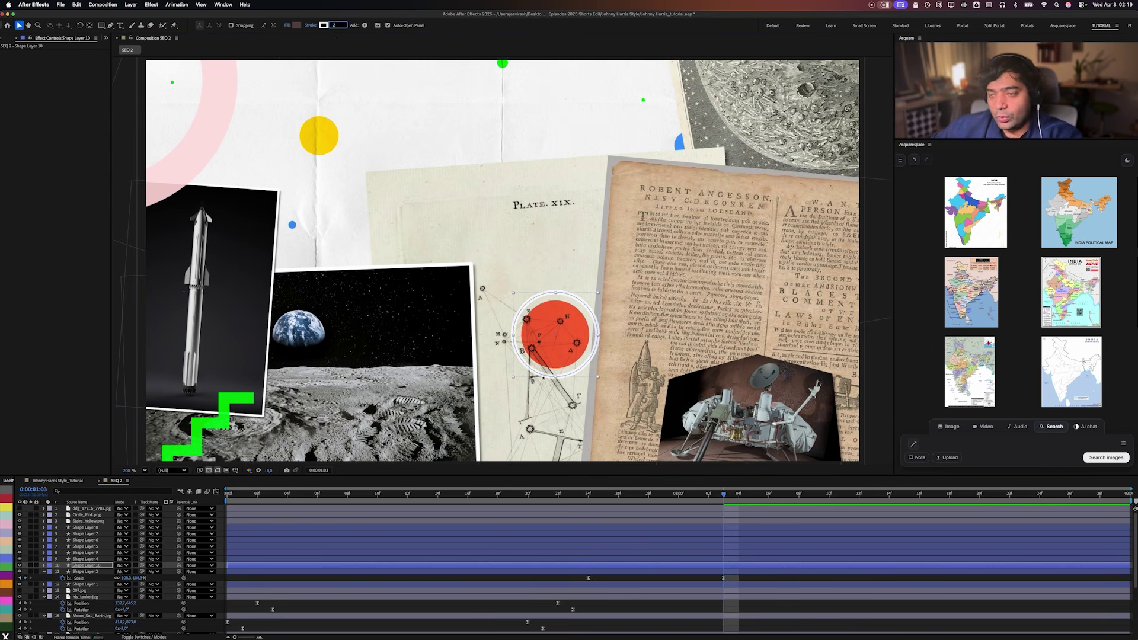
type("2")
key("Return")
left_click(639, 508)
left_click(657, 565)
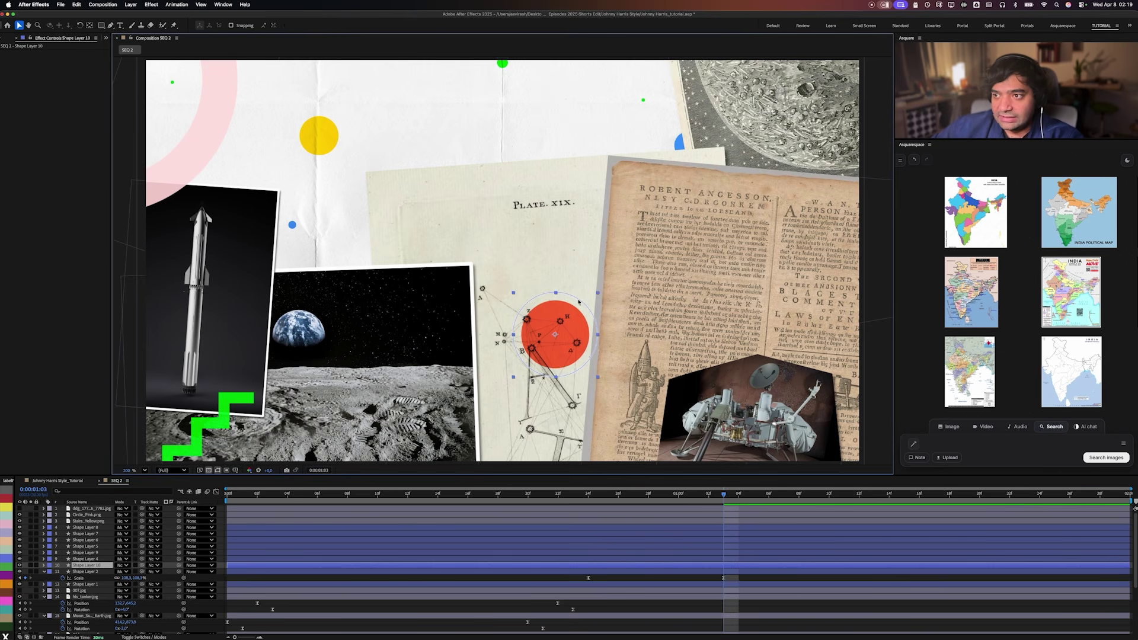
left_click_drag(598, 292, 590, 296)
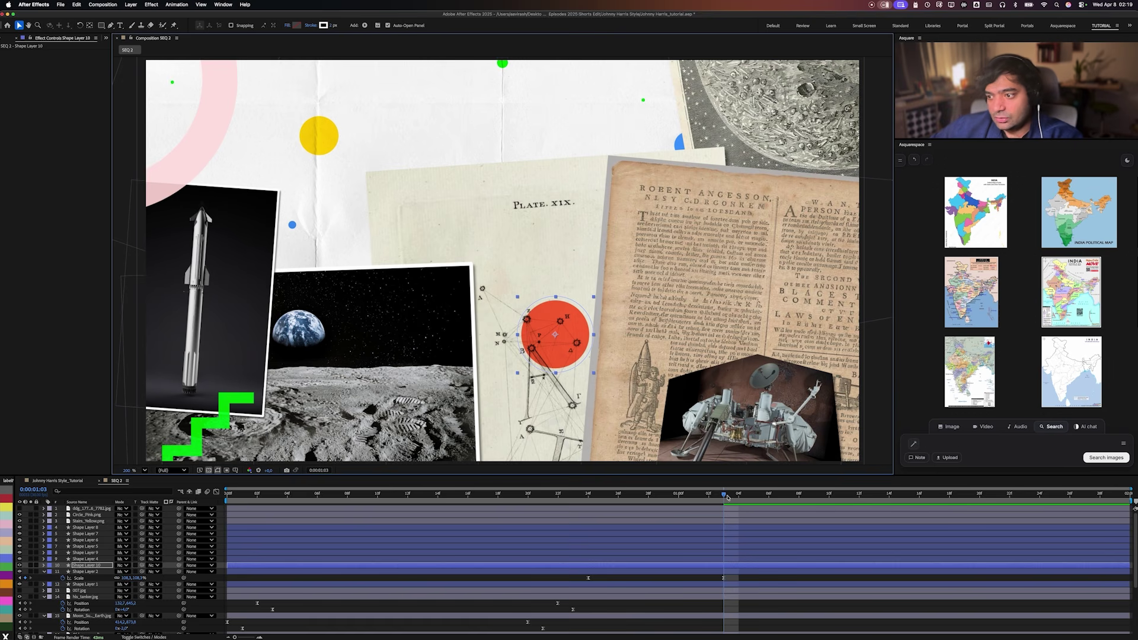
Delay the white ring's Scale keyframes by one frame, to frame 25 and 1:04, and preview the staggered pop-in.
key("u")
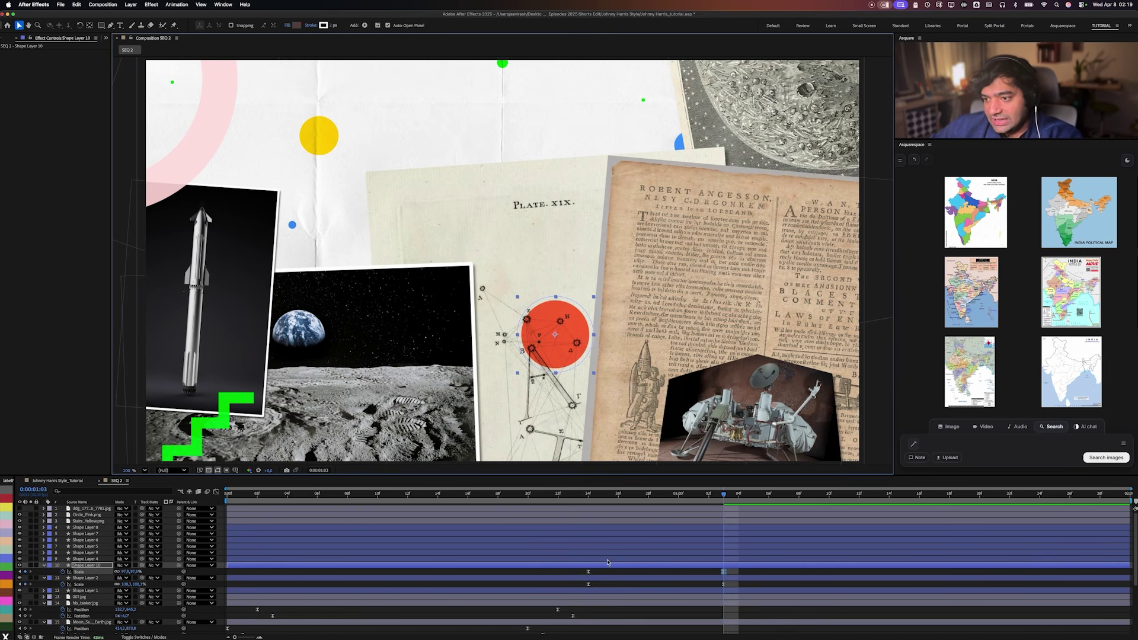
left_click(588, 571)
key("j")
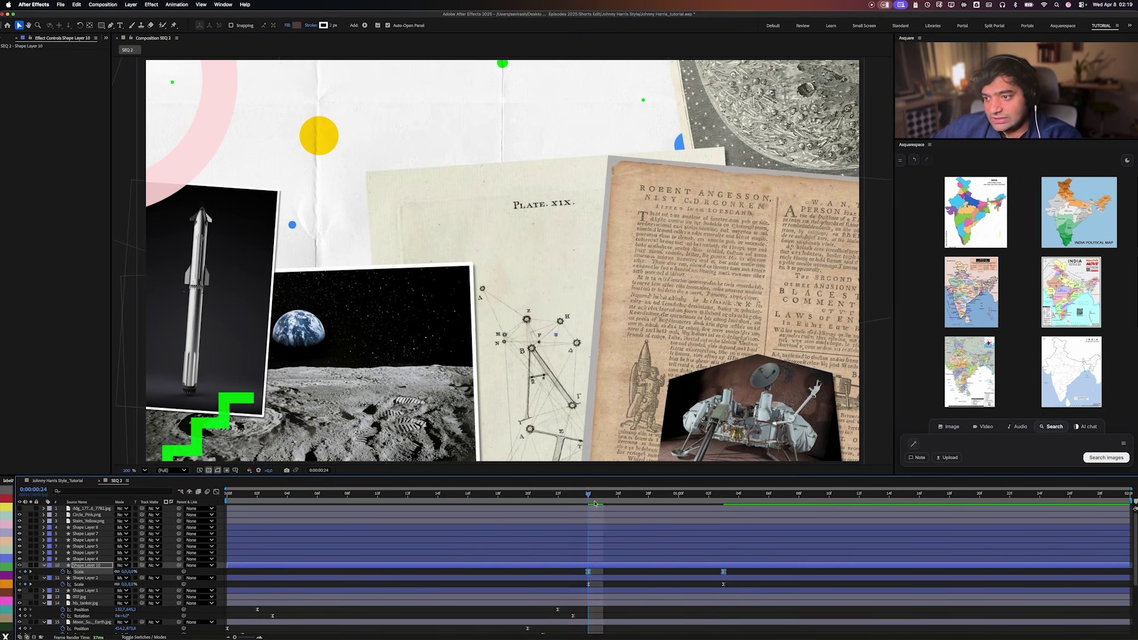
key("space")
key("space")
left_click_drag(574, 574, 739, 572)
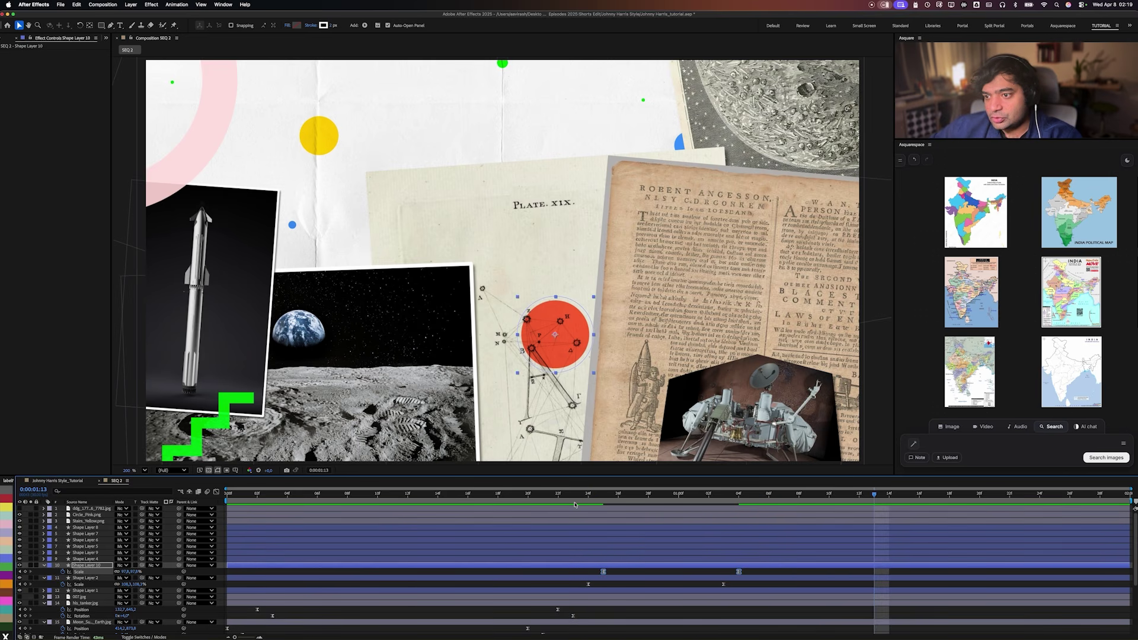
left_click_drag(579, 494, 565, 515)
key("space")
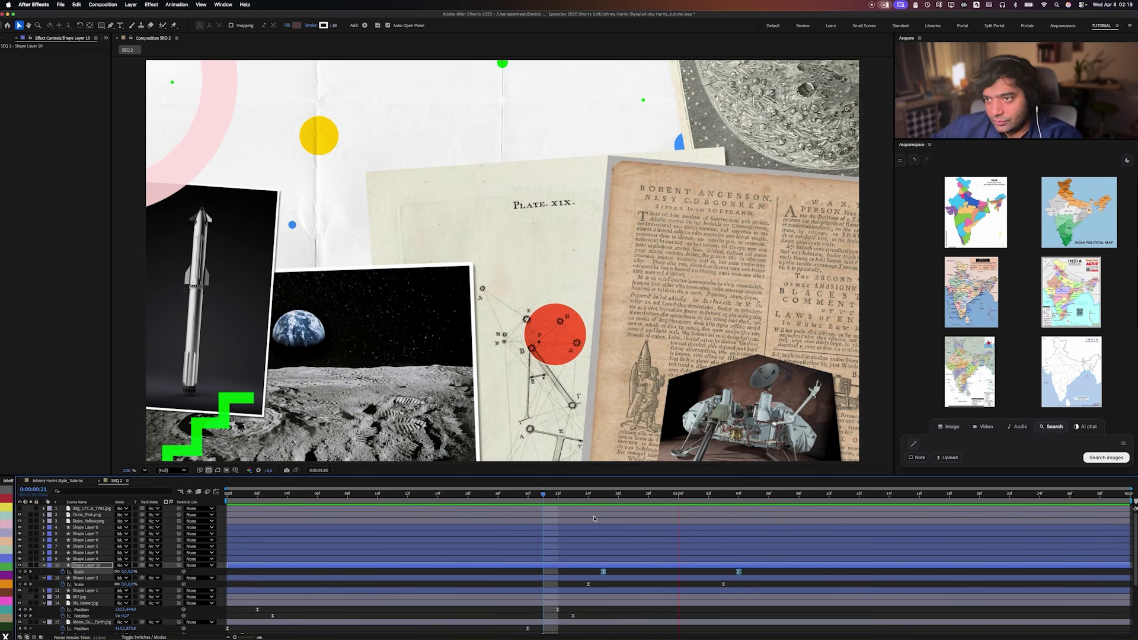
Delay the white ring's Scale keyframes by one more frame, to frame 26 and 1:05, and preview the pop-in.
key("space")
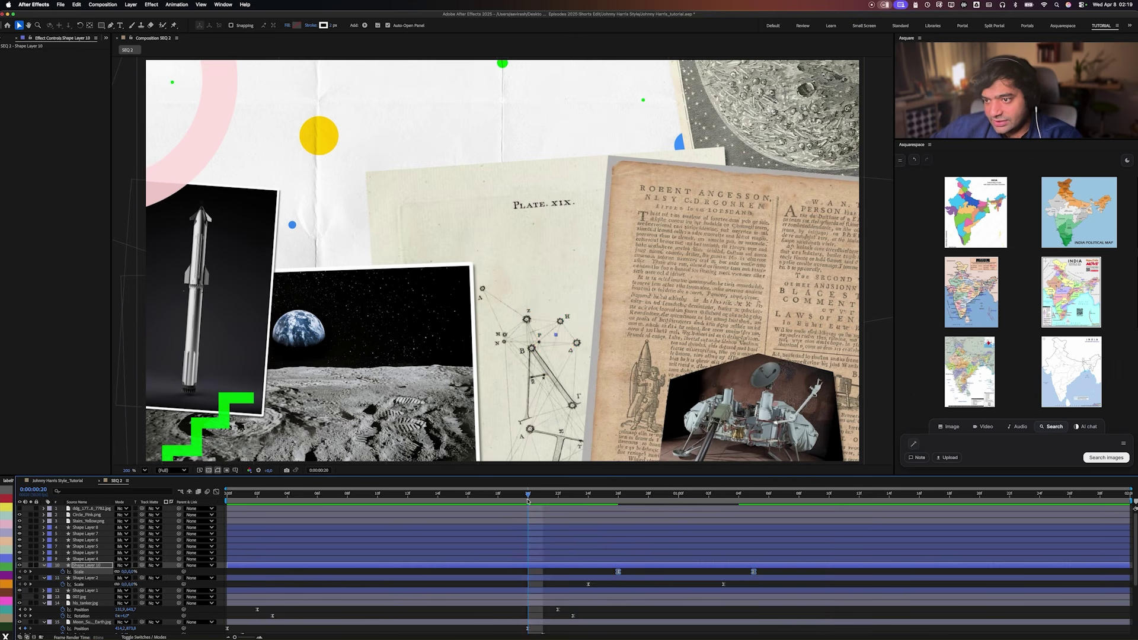
key("space")
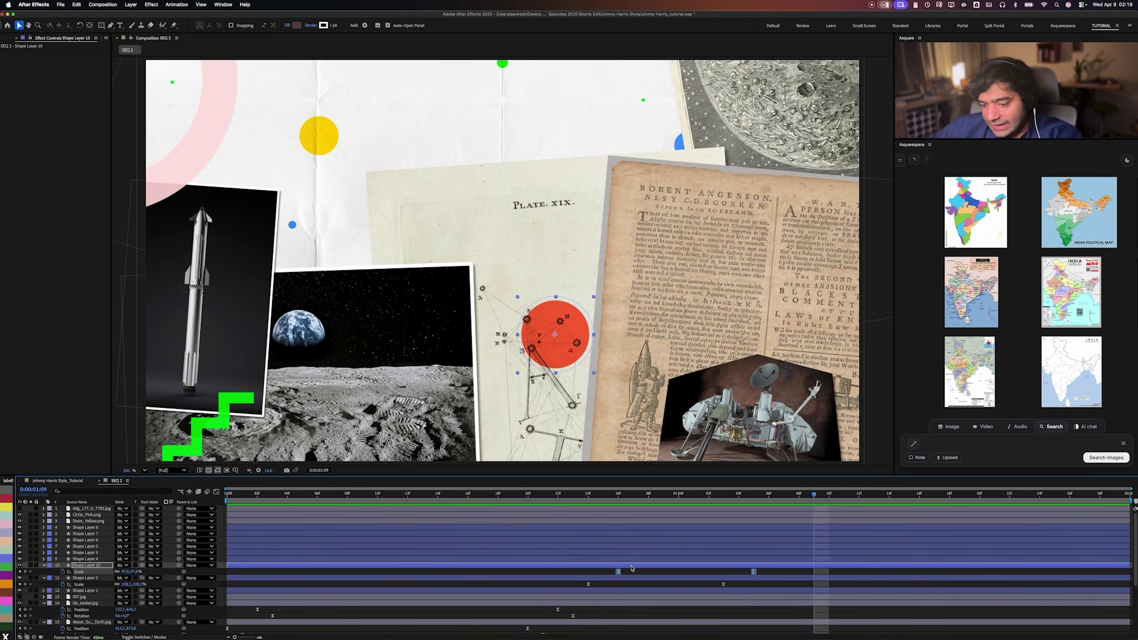
Duplicate the white ring, shrink the copy to a smaller concentric ring inside the red circle, and reveal its Scale property.
key("super+d")
left_click_drag(593, 301, 572, 319)
key("s")
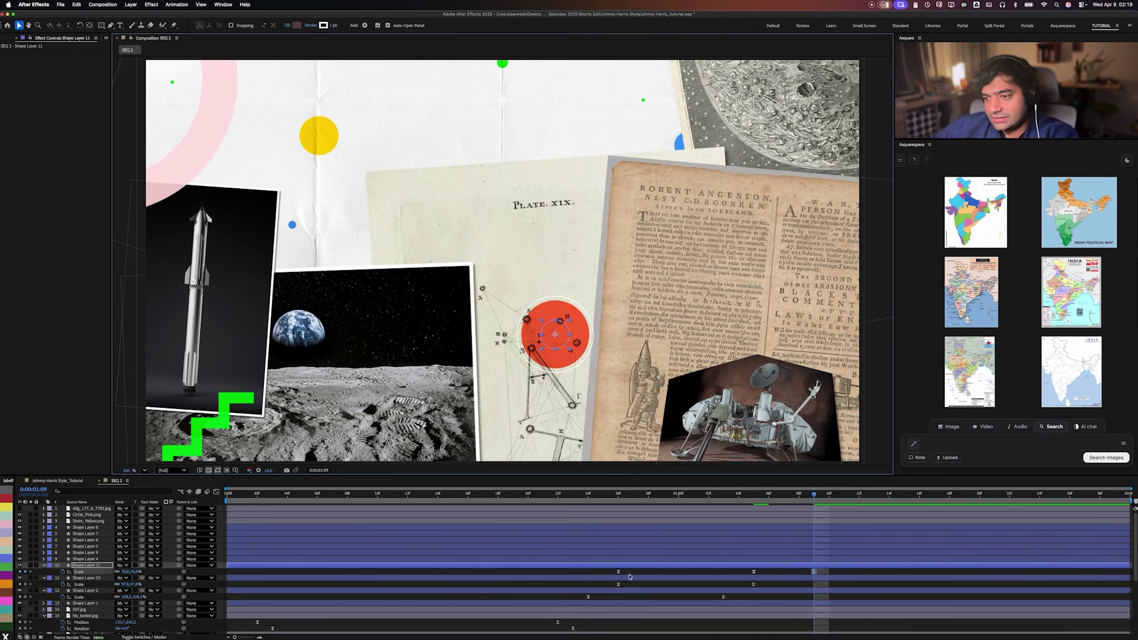
Retime the inner ring's Scale animation to two keyframes at frame 28 and 1:07, dropping the leftover one, and preview it.
left_click_drag(611, 575, 794, 557)
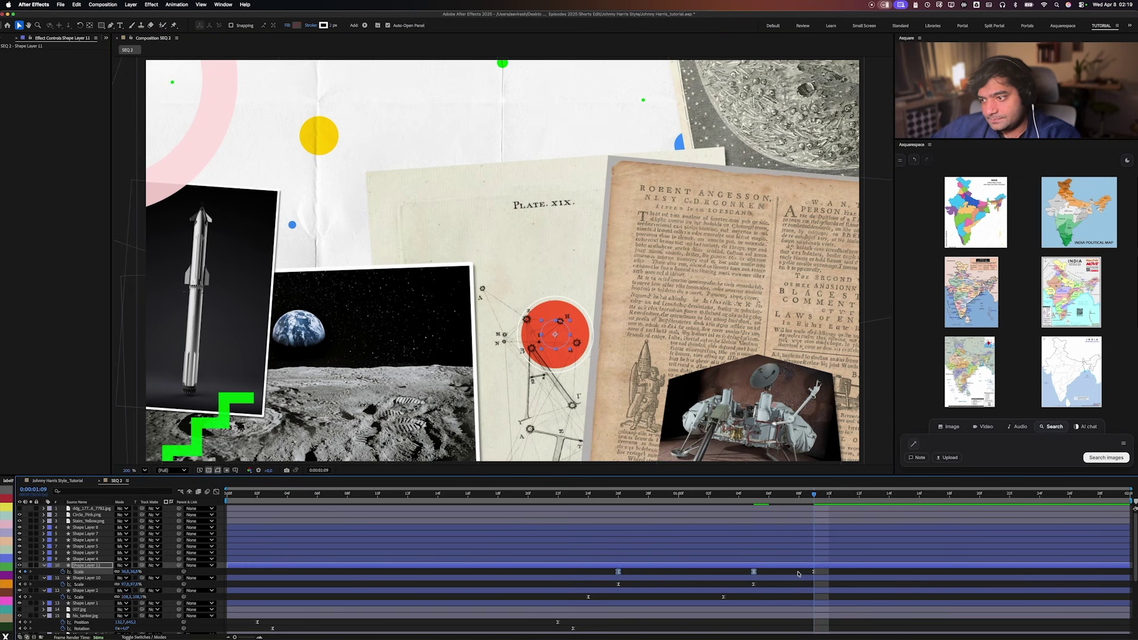
left_click(618, 571)
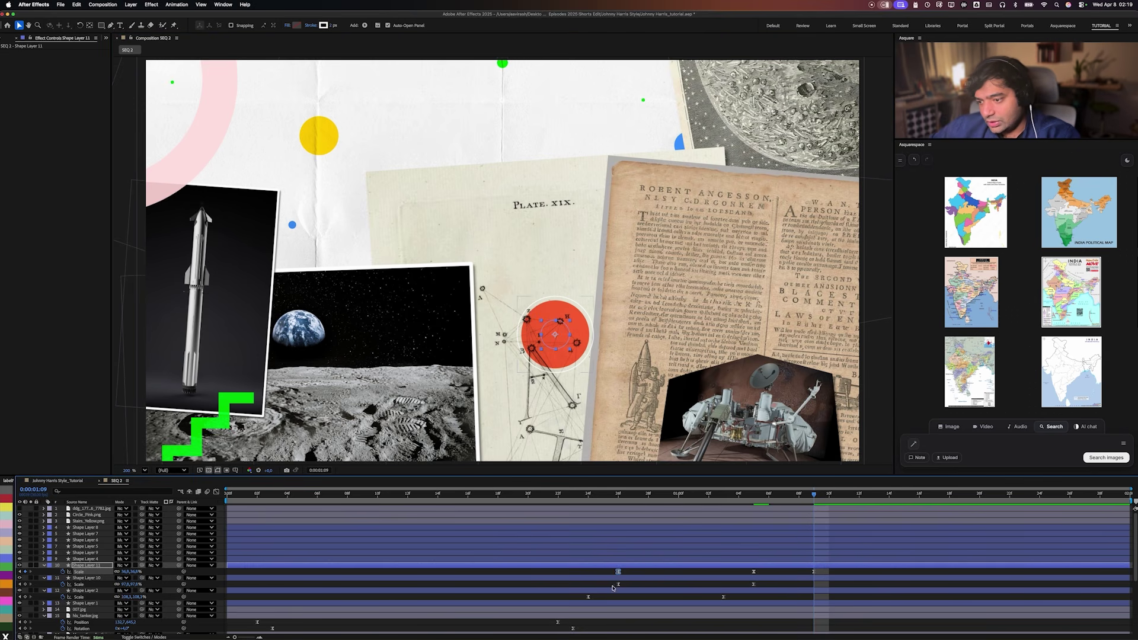
left_click_drag(814, 572, 788, 573)
left_click_drag(620, 572, 649, 573)
left_click(786, 572, "shift")
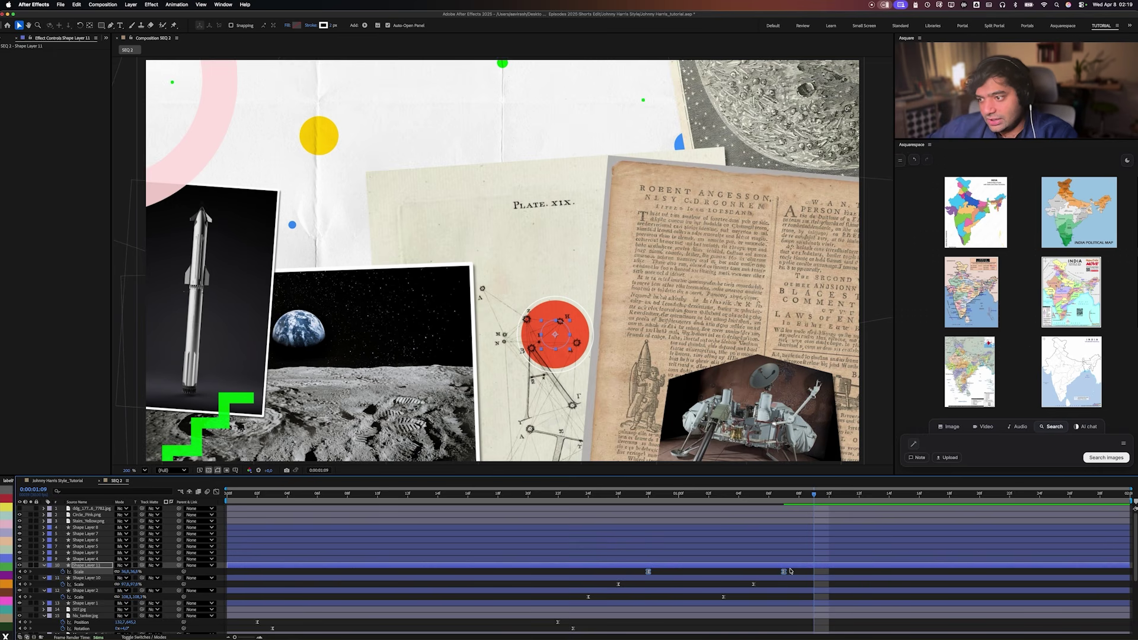
left_click(573, 494)
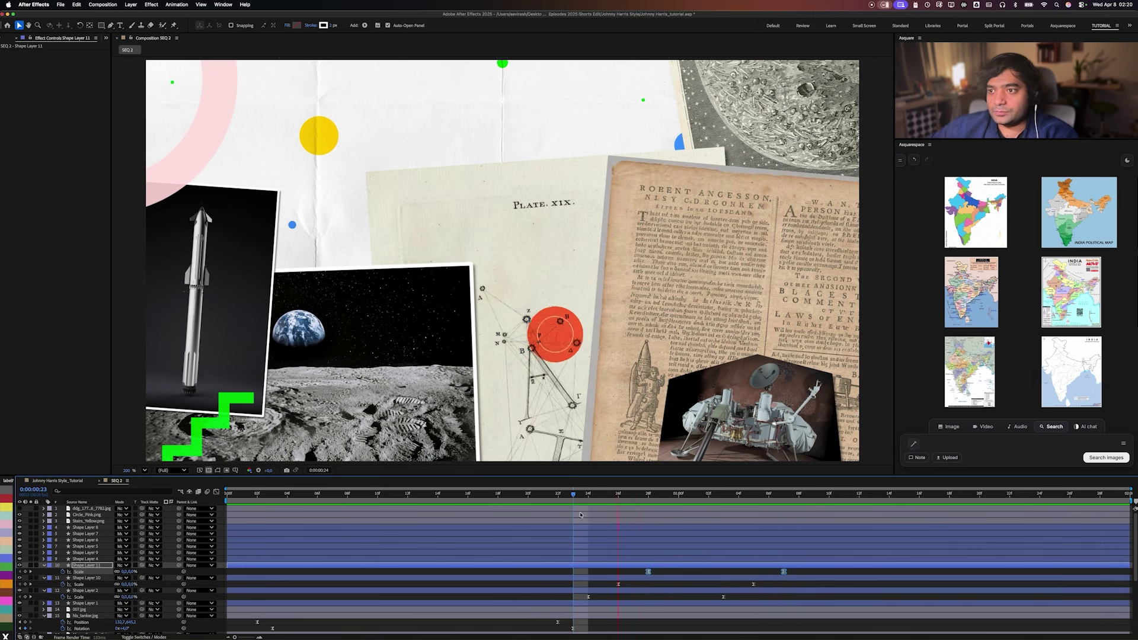
key("Page_Up")
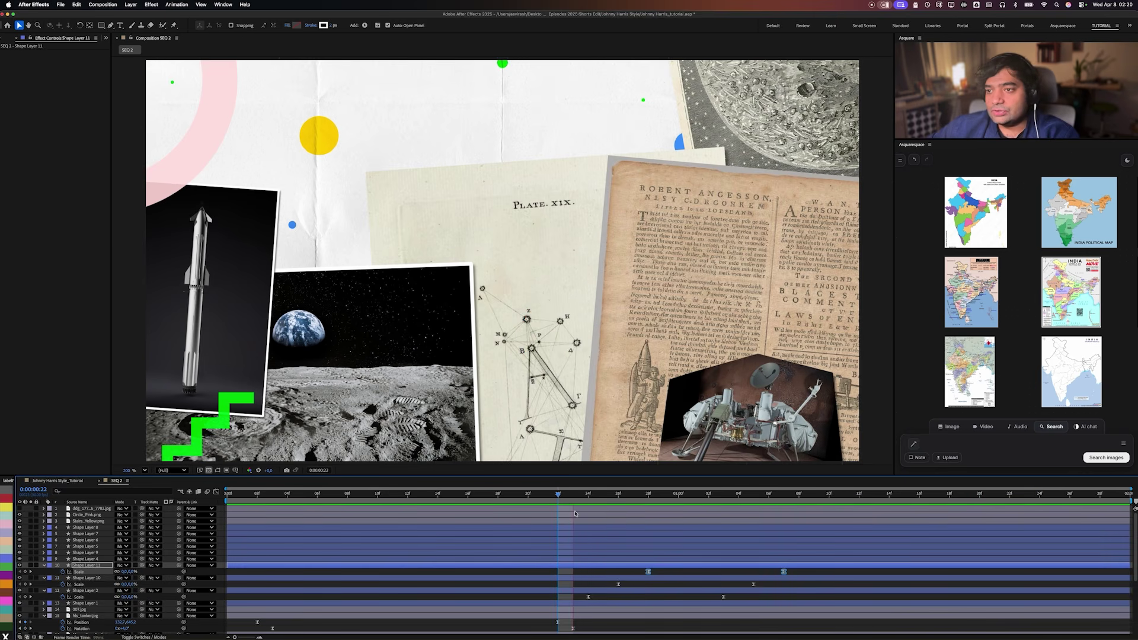
key("space")
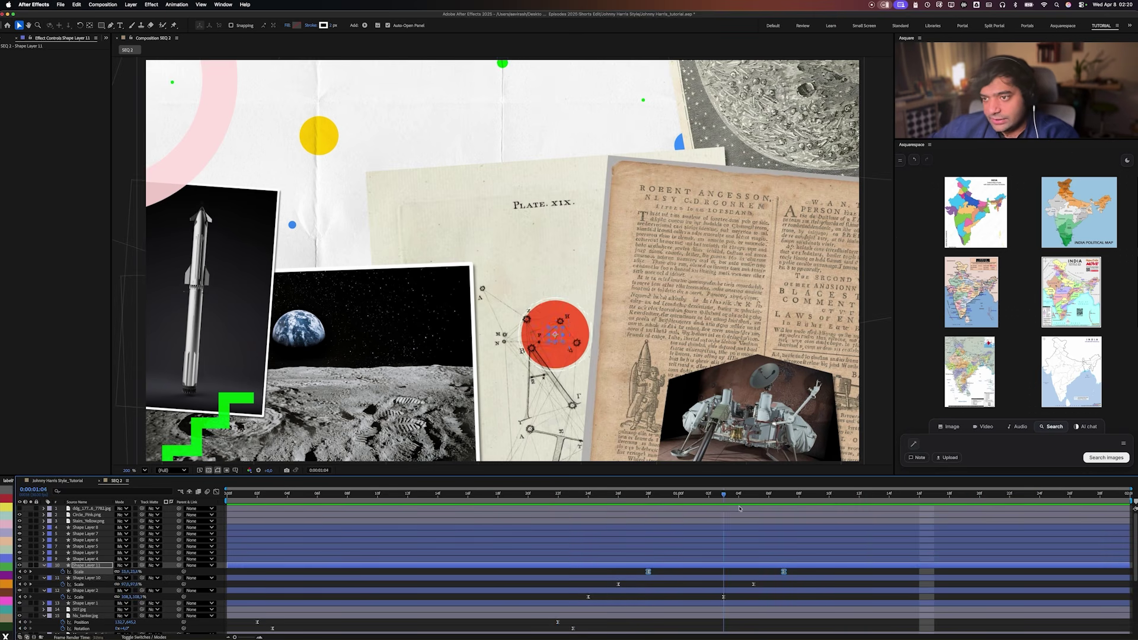
Shrink the inner ring further at its end Scale keyframe at 1:07 and preview the result across the whole frame.
left_click(570, 322)
left_click_drag(571, 322, 562, 326)
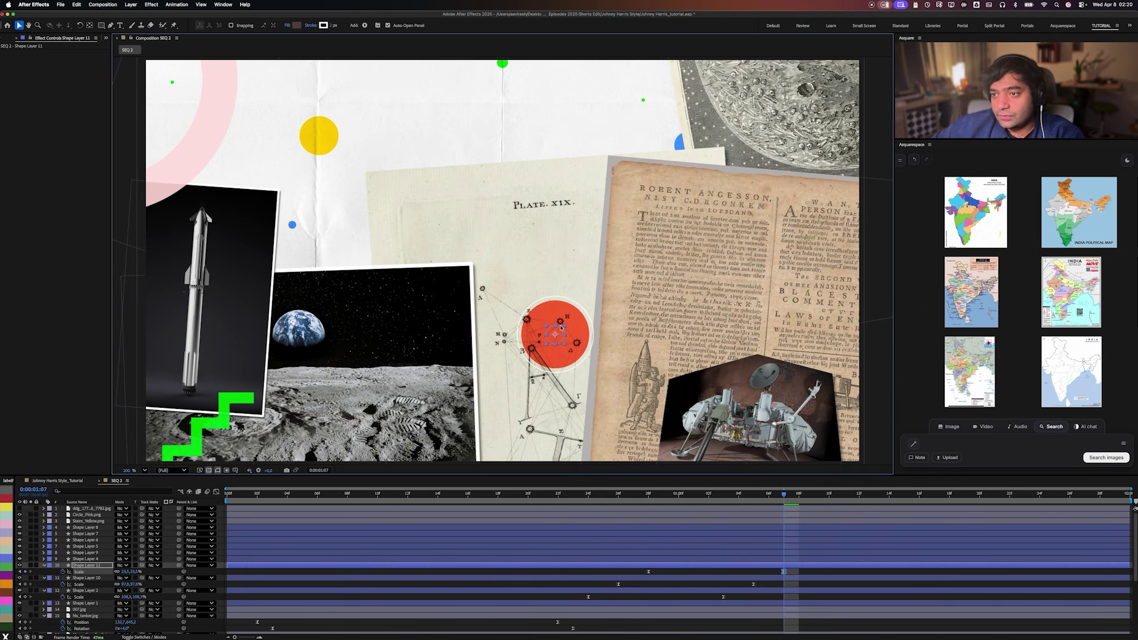
key("space")
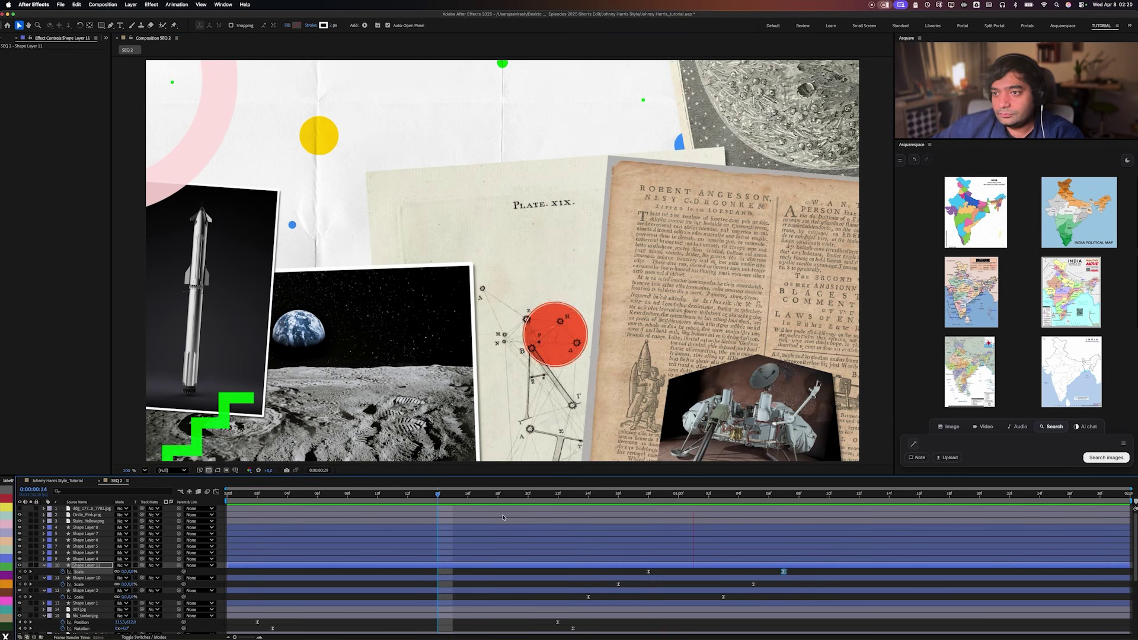
key("comma")
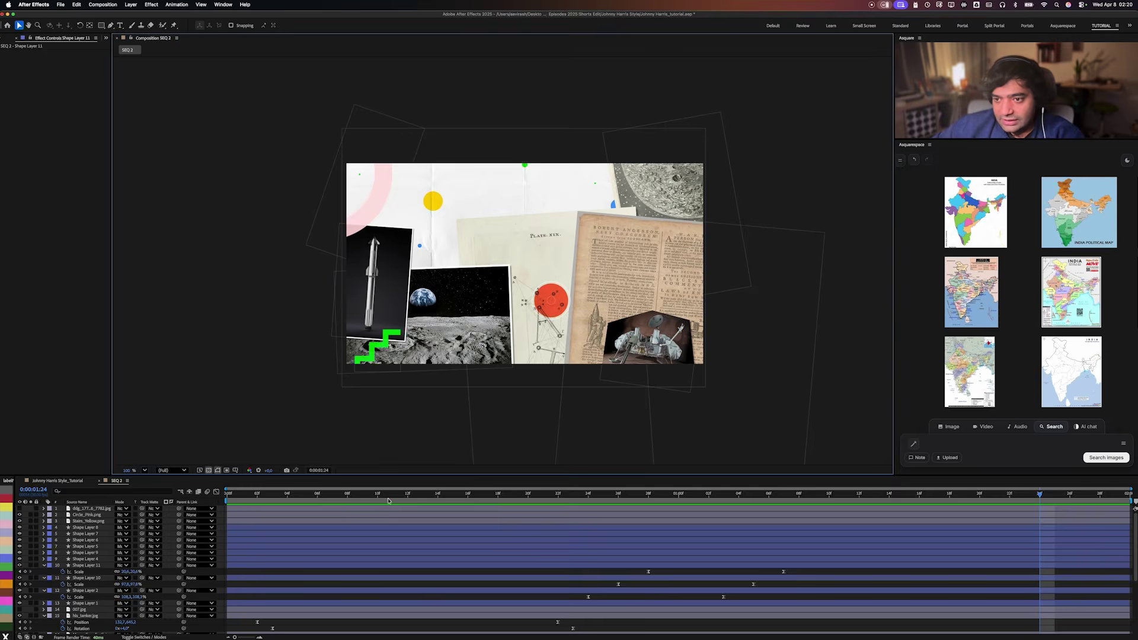
key("space")
key("space")
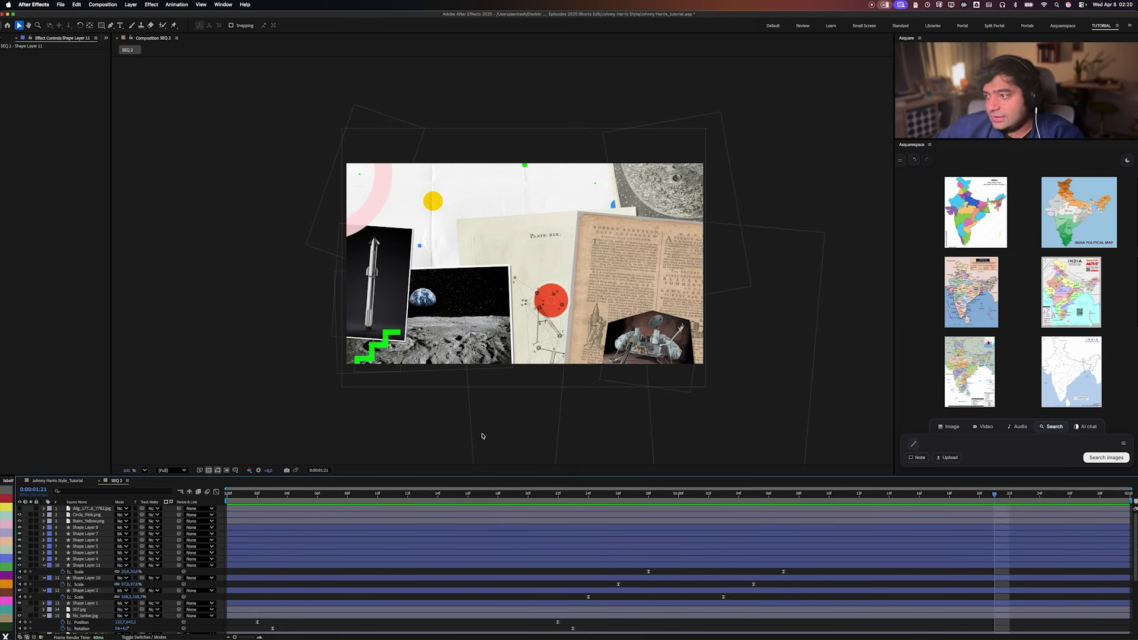
Set the composition's duration to 0:00:04:00.
left_click(102, 5)
key("super+k")
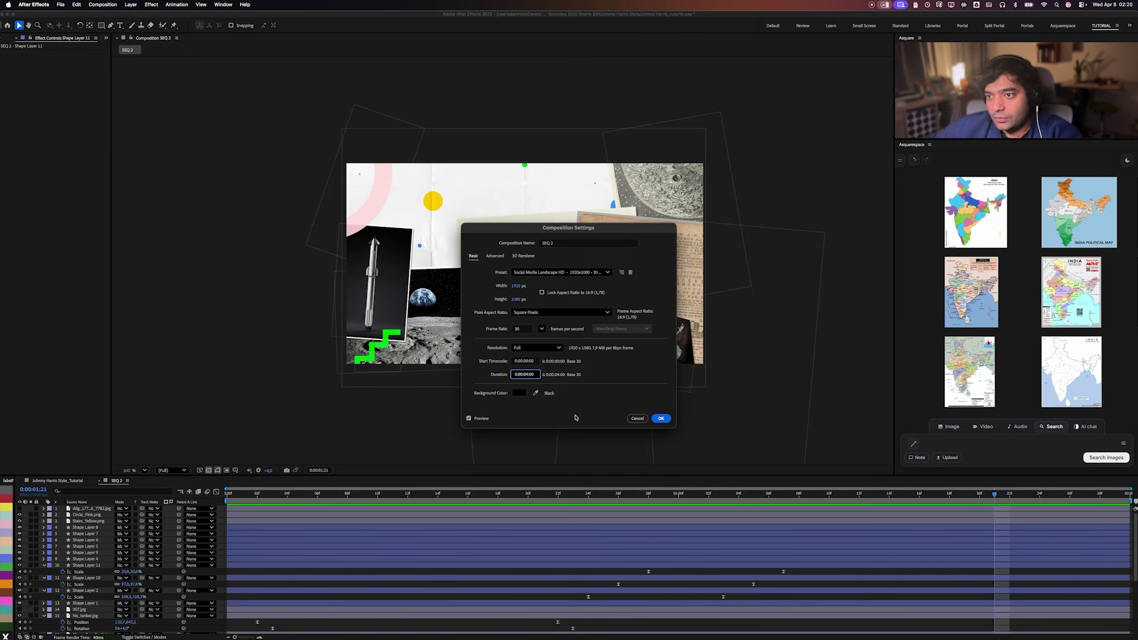
key("Return")
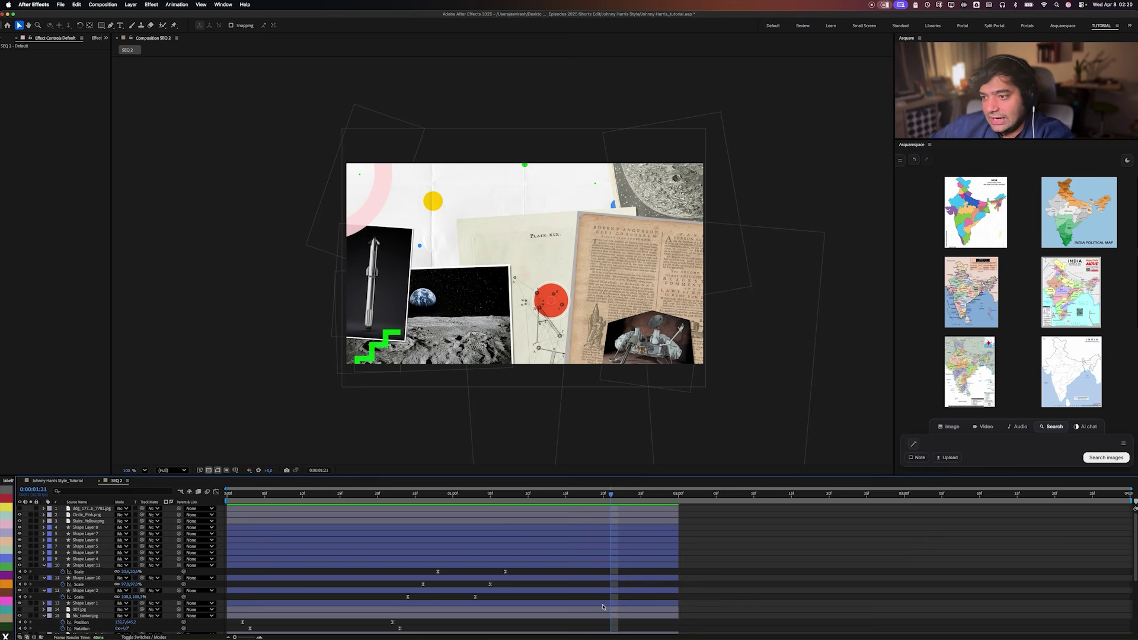
Unlock the background layers and extend all layers together to nearly the end of the four-second timeline.
left_click(642, 508)
scroll(644, 516, "down", 5)
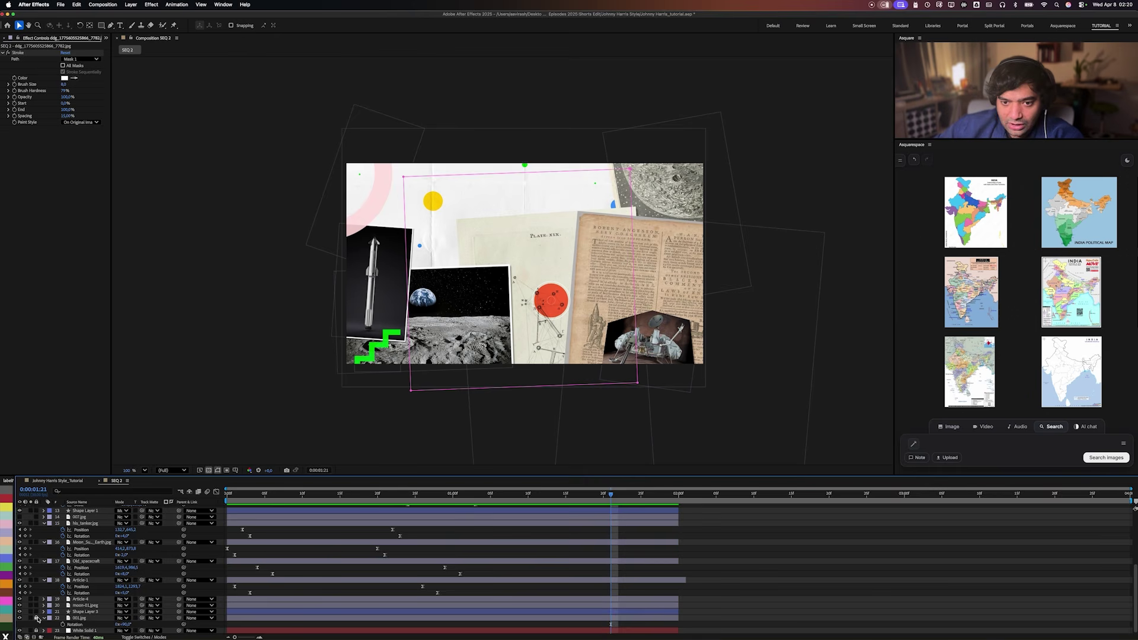
key("super+a")
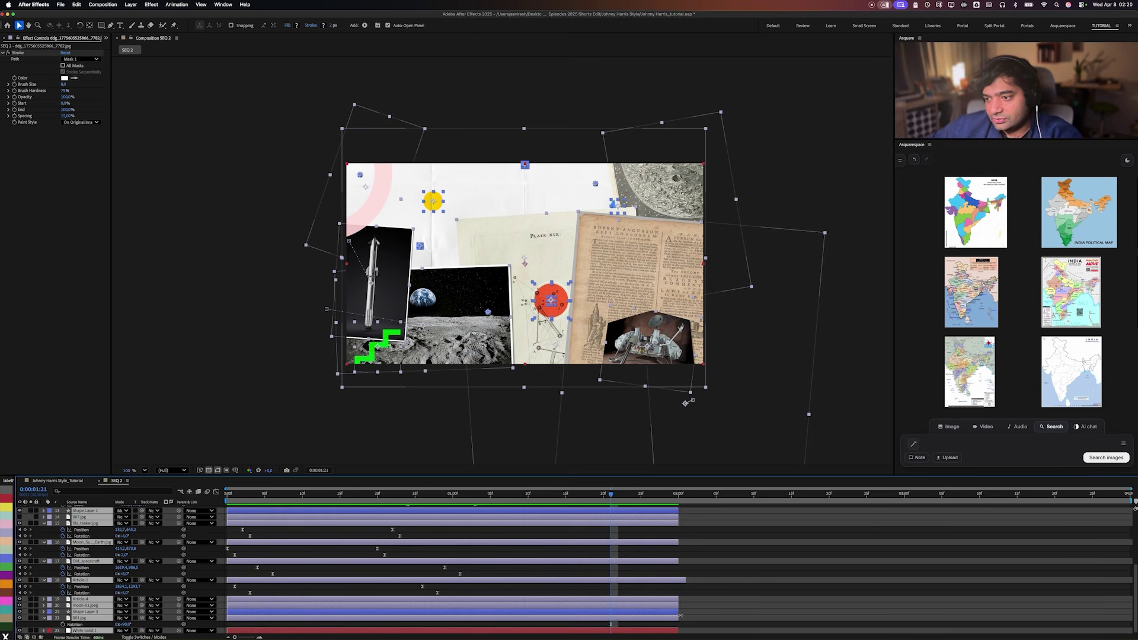
left_click_drag(680, 616, 1122, 542)
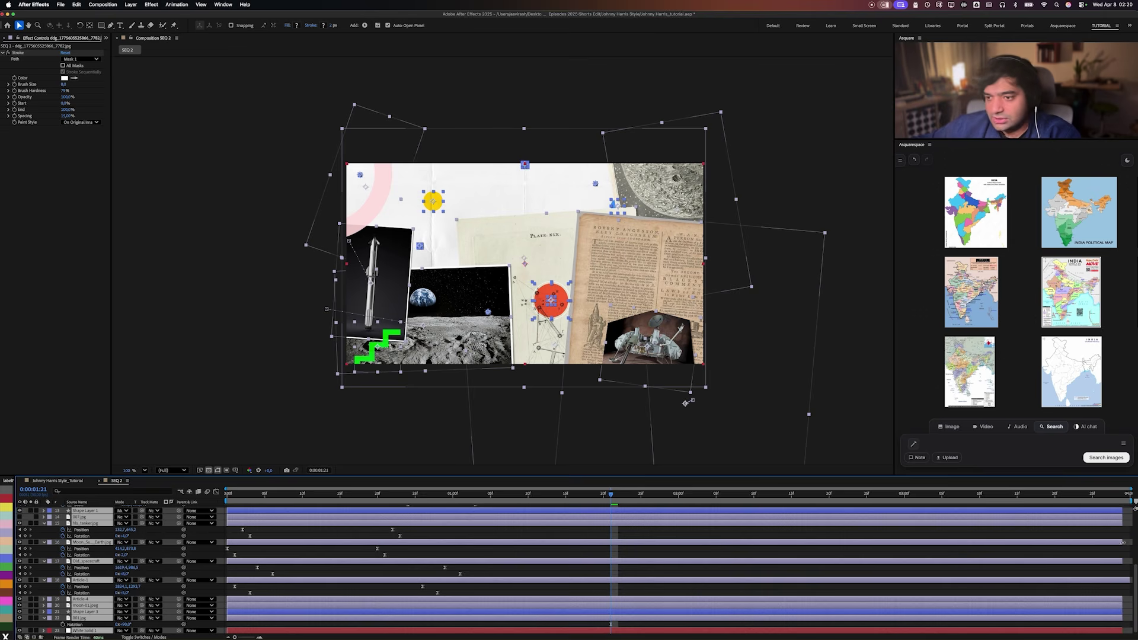
Undo the locking of all layers and lock only the 001.jpg and White Solid 1 background layers.
left_click(37, 617)
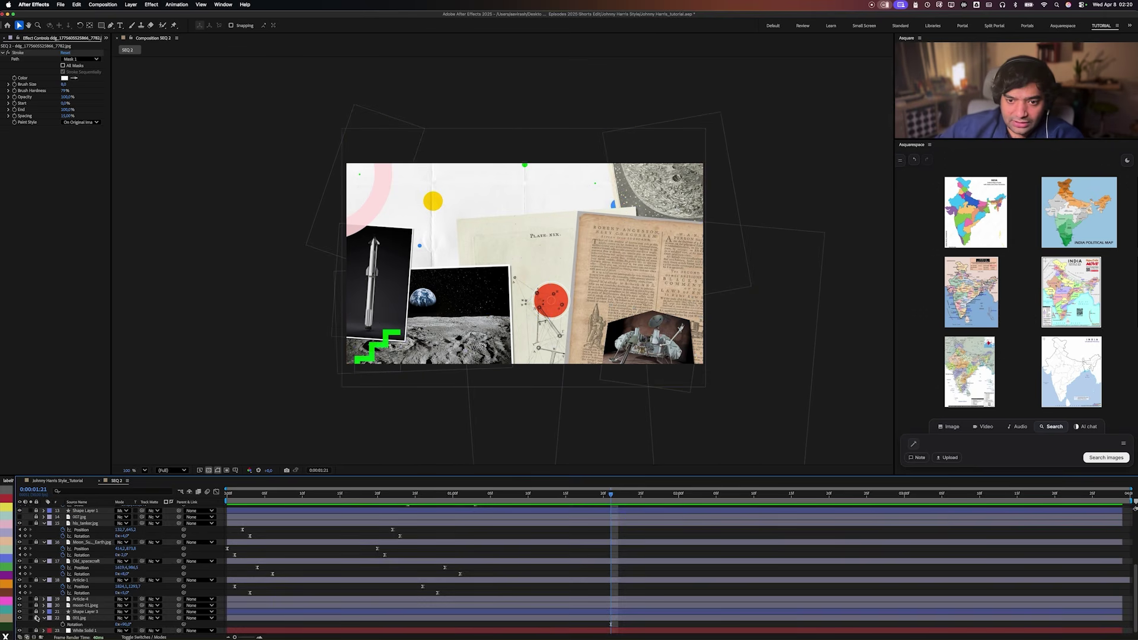
key("super+z")
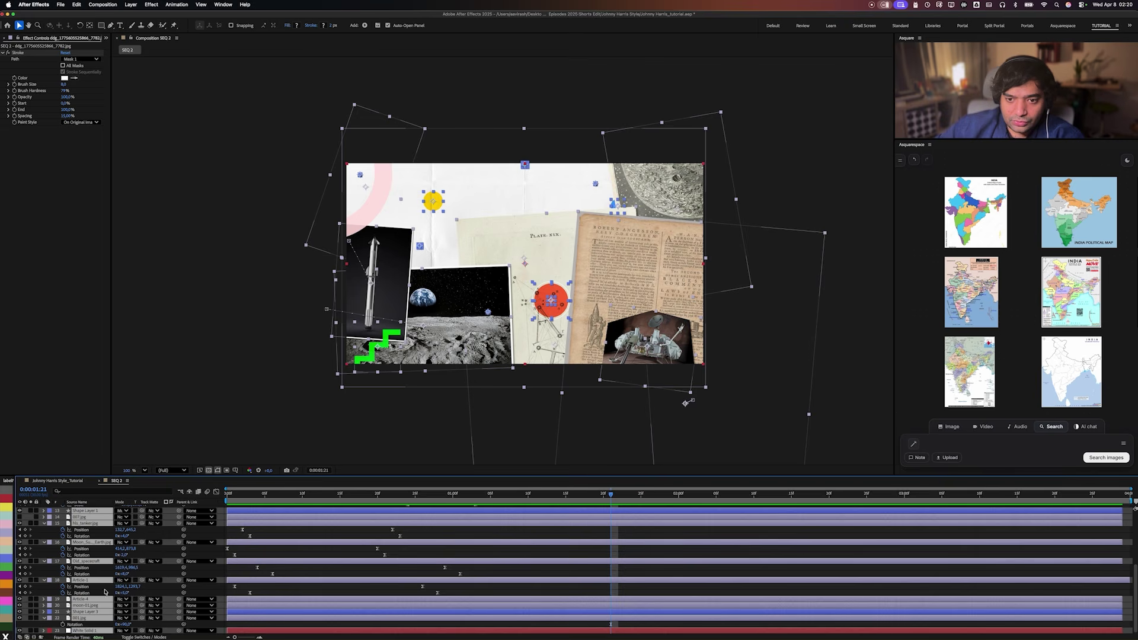
left_click(104, 591)
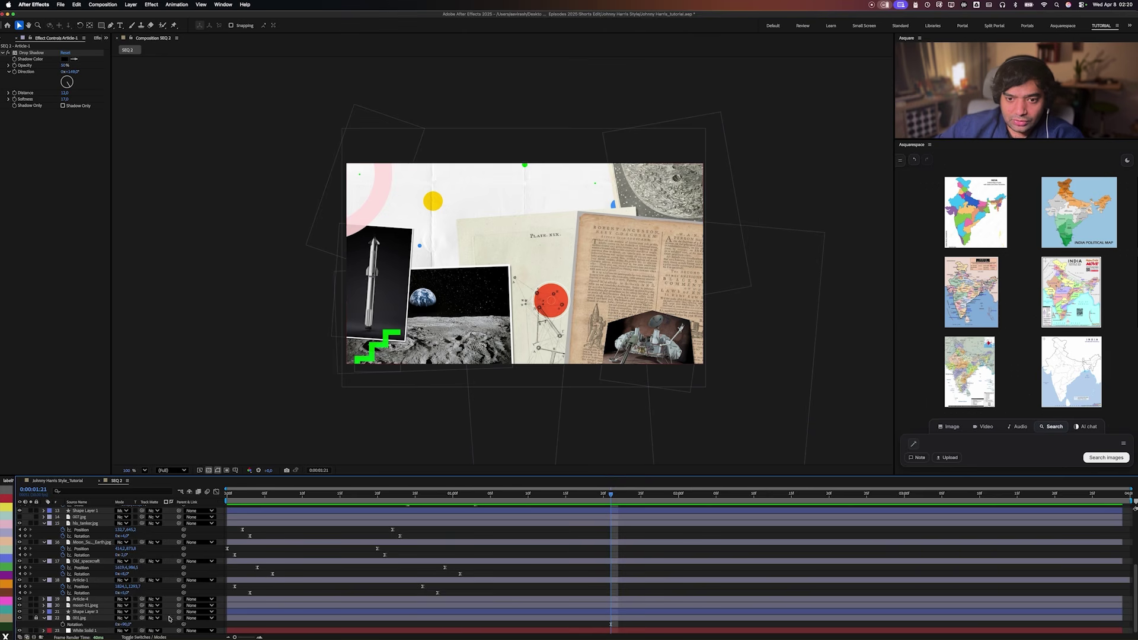
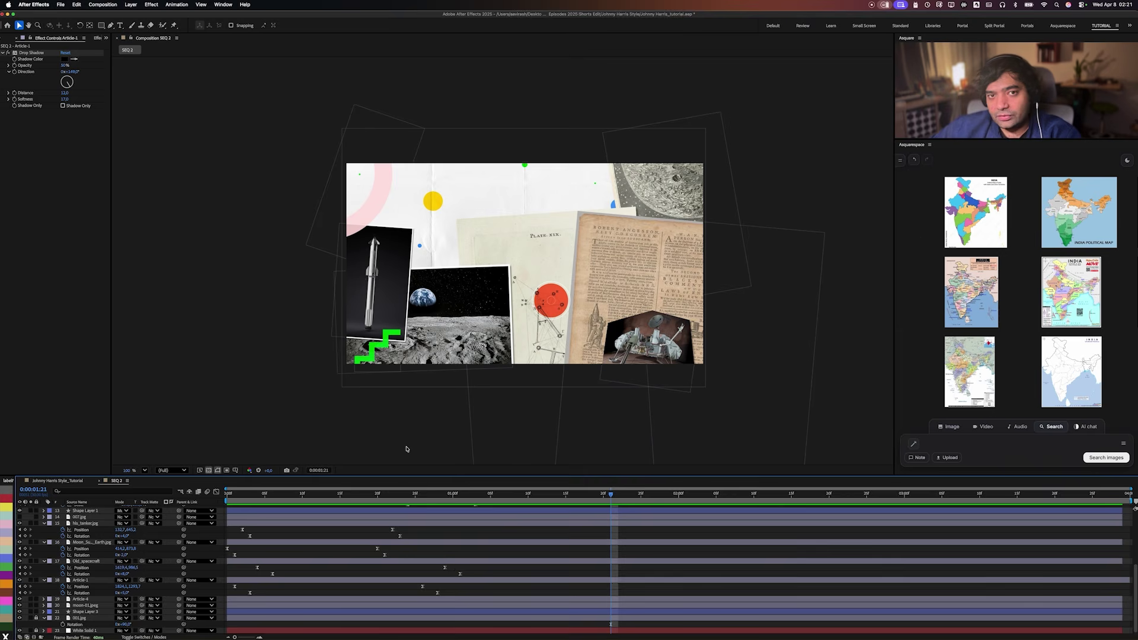
Collapse the revealed properties of all unlocked layers and clear the selection.
key("super+a")
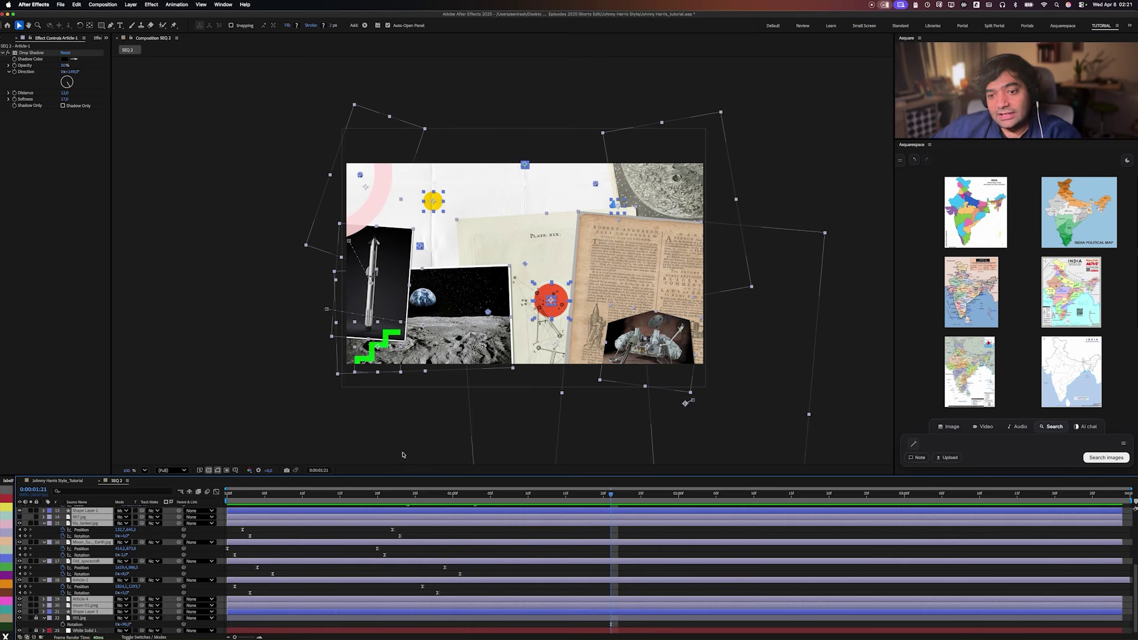
key("a")
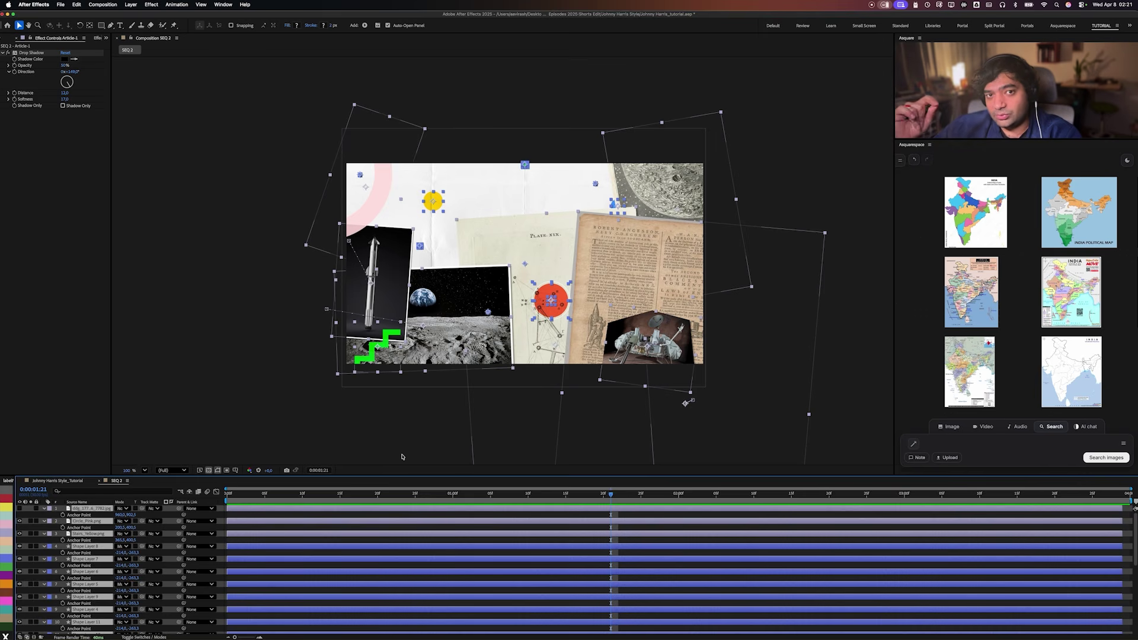
key("a")
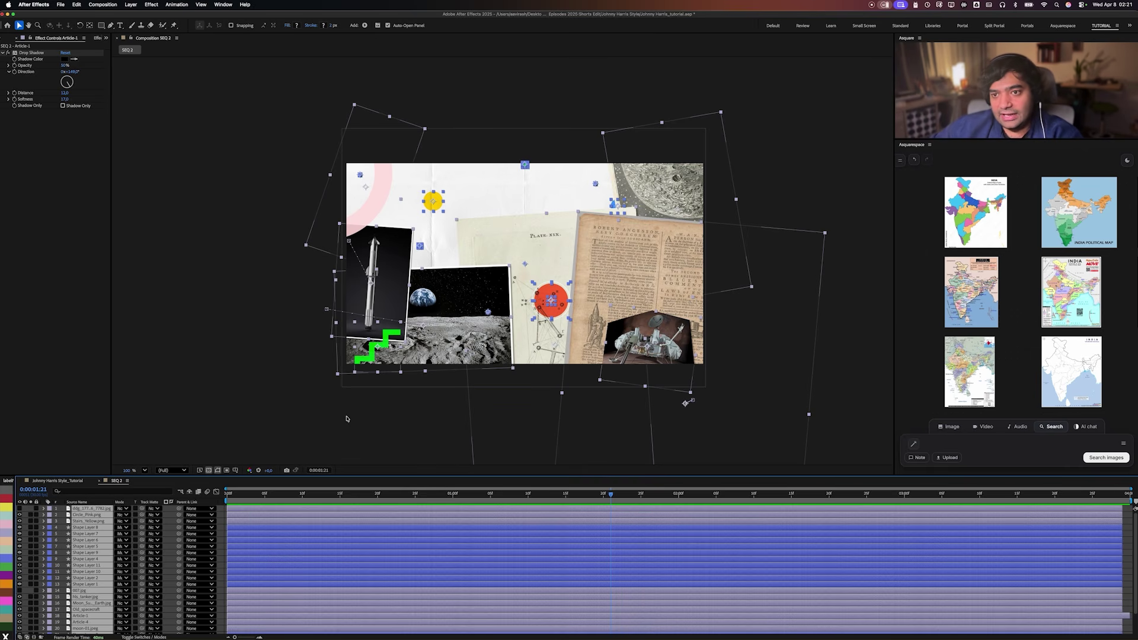
left_click(325, 419)
Preview the collage animation from the start and scrub back through it.
key("space")
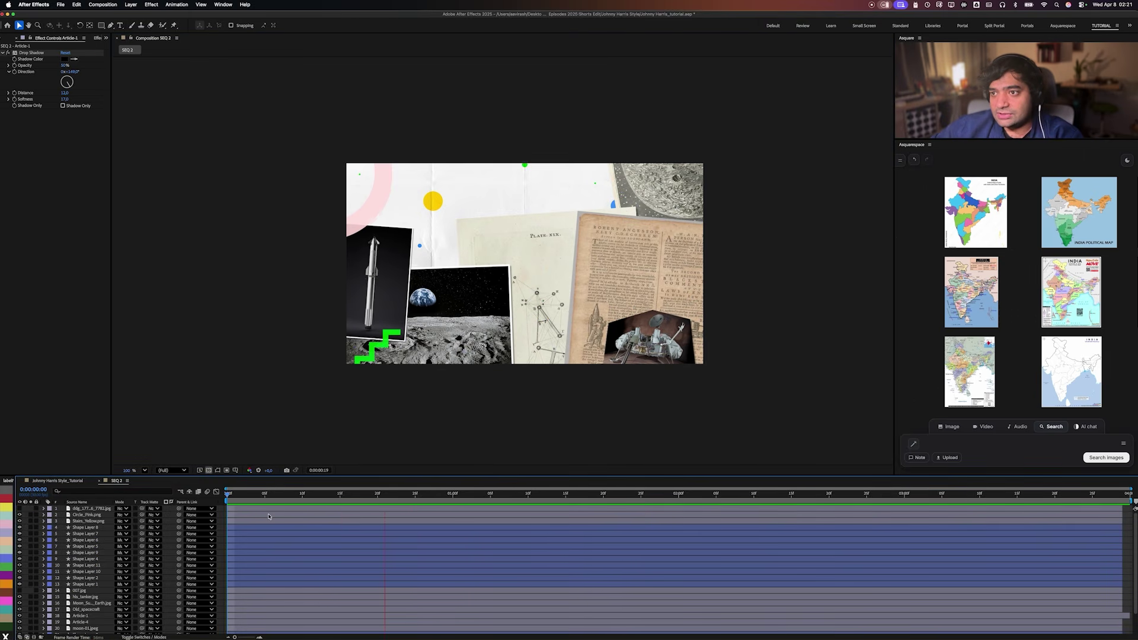
key("space")
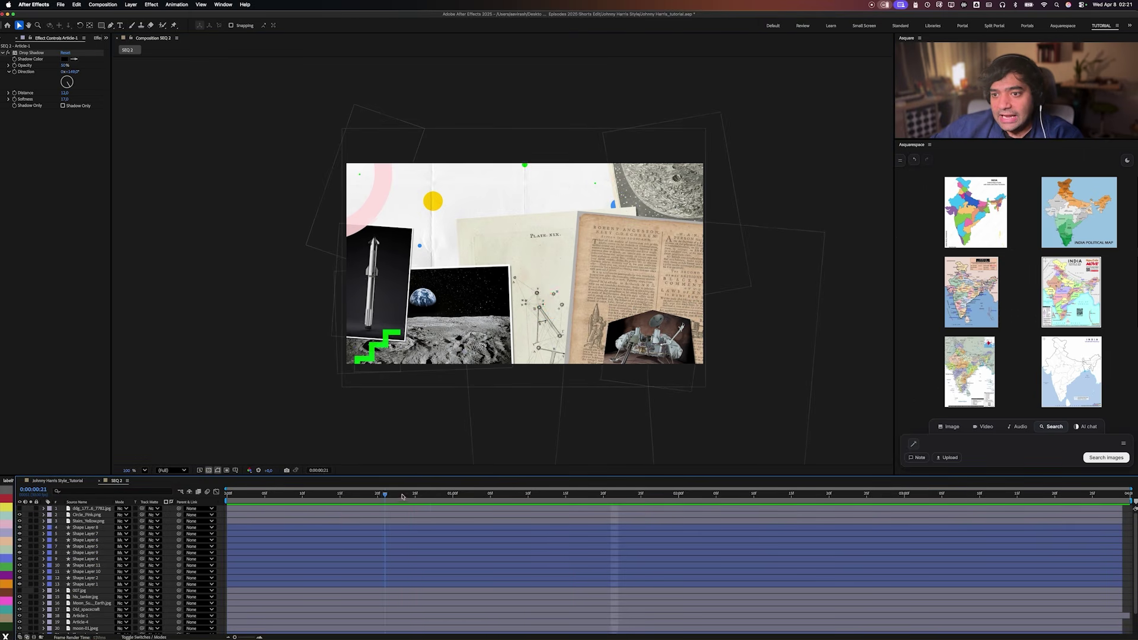
left_click_drag(571, 490, 523, 490)
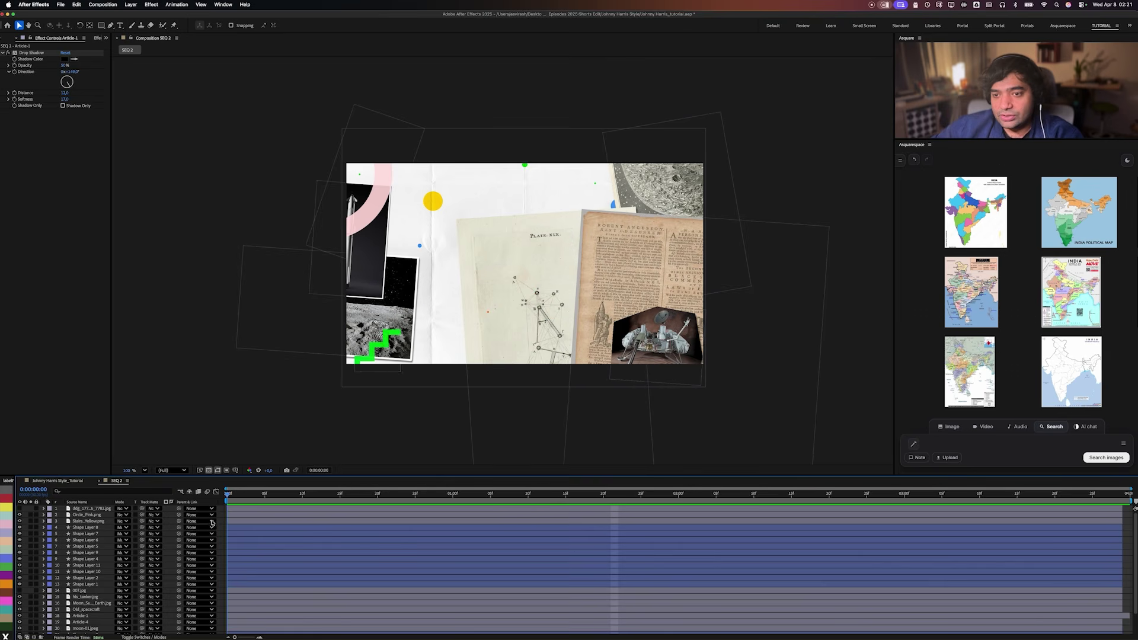
Go to 1:29, make the India map photo visible and move it slightly lower in the frame.
key("space")
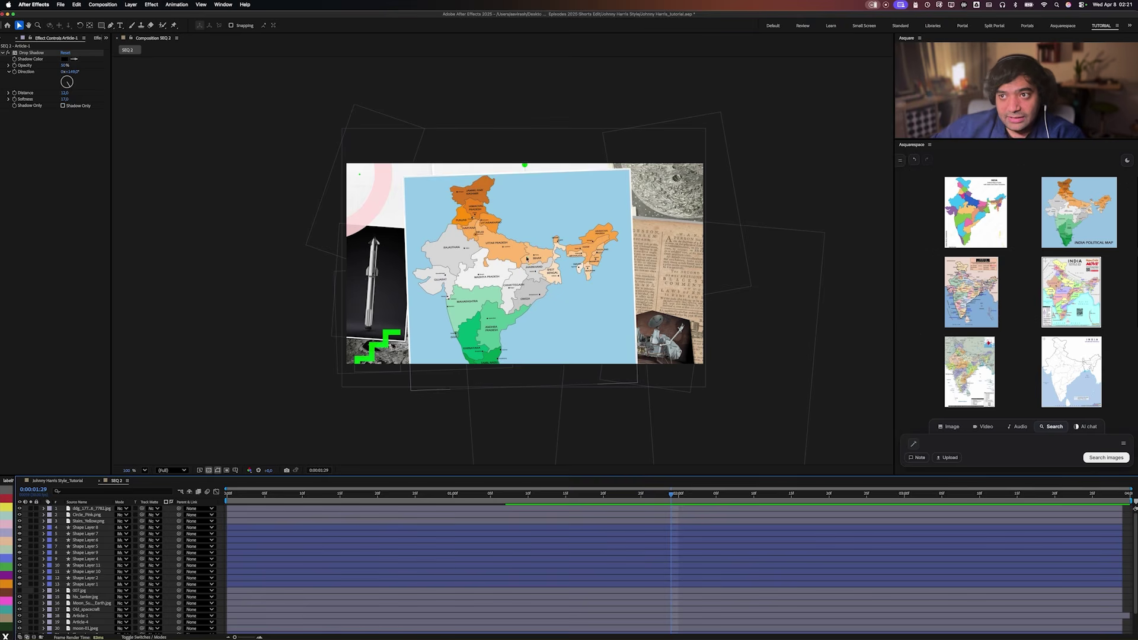
left_click_drag(533, 227, 569, 176)
key("z")
left_click(532, 244)
key("space")
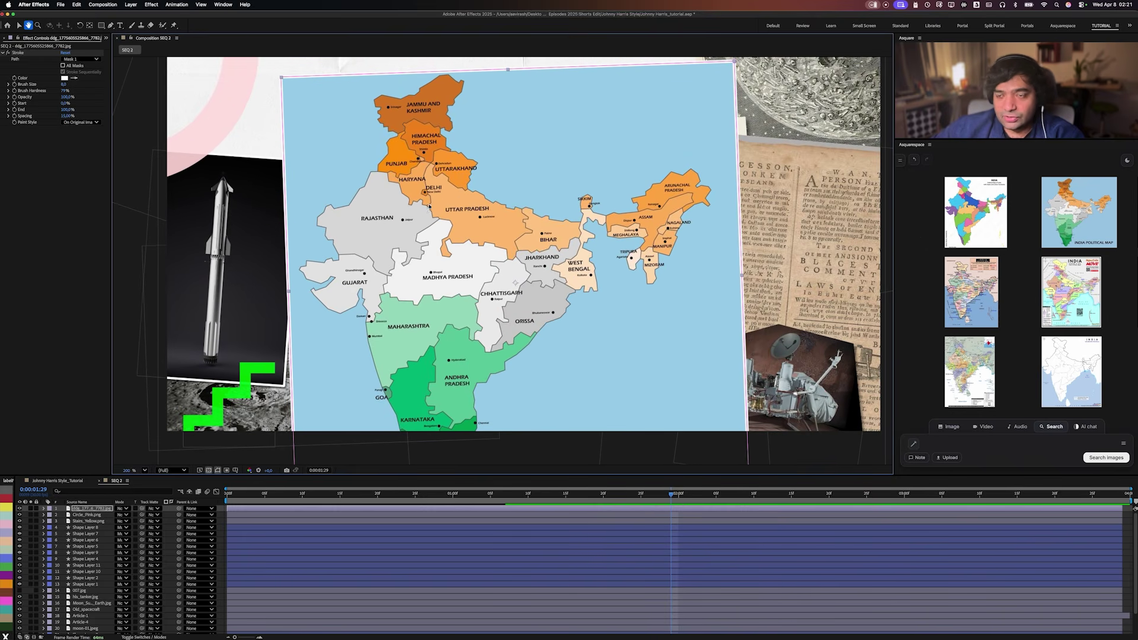
key("v")
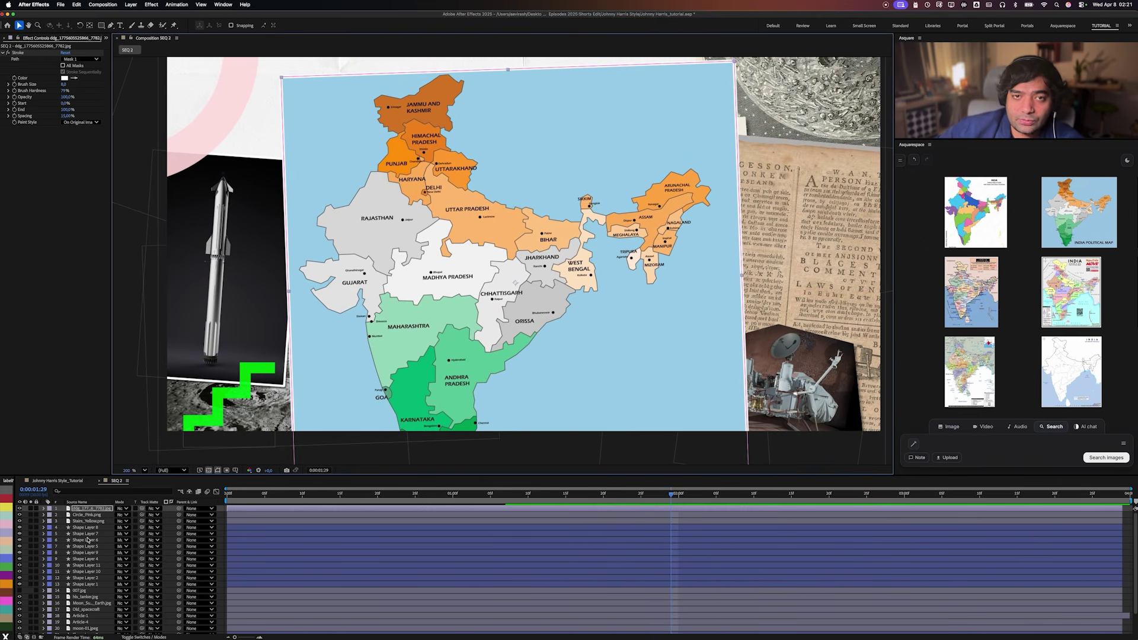
Show the 007.jpg crumpled paper texture, bring it to the top of the layer stack and enlarge it to cover the whole frame.
left_click(57, 589)
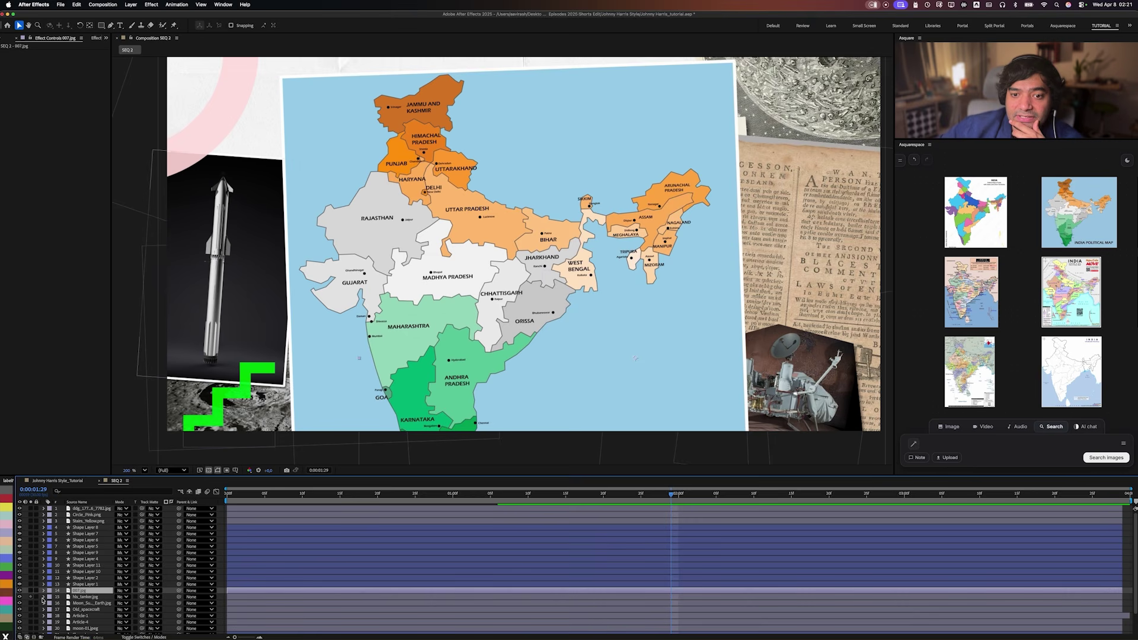
key("super+shift+bracketright")
left_click_drag(592, 269, 511, 225)
scroll(518, 297, "down", 2)
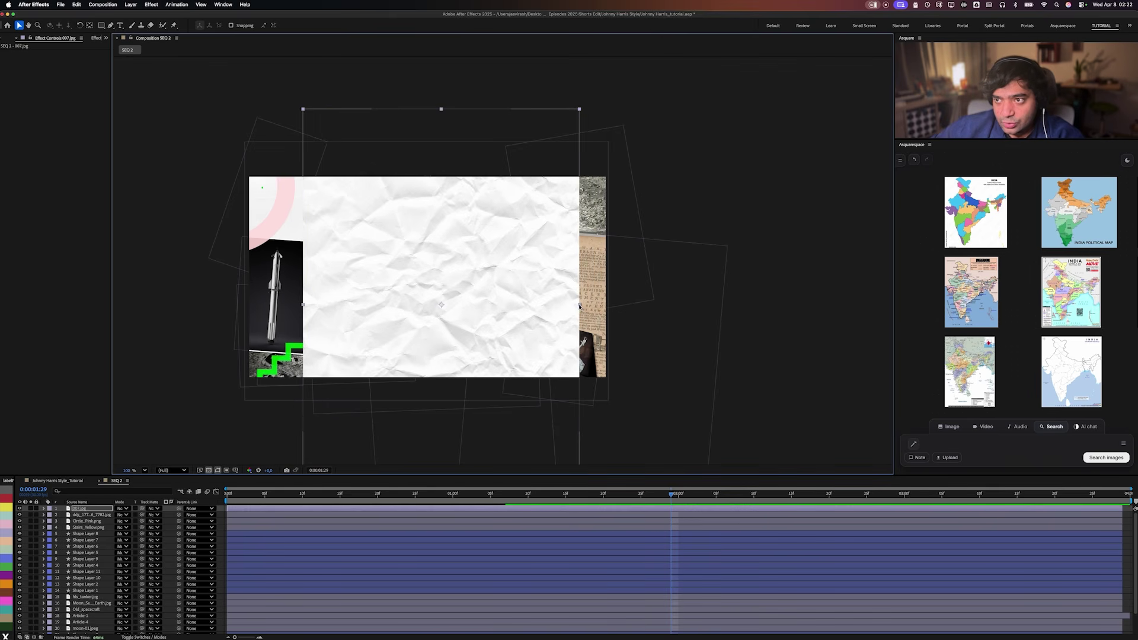
left_click_drag(582, 305, 651, 304)
left_click(163, 515)
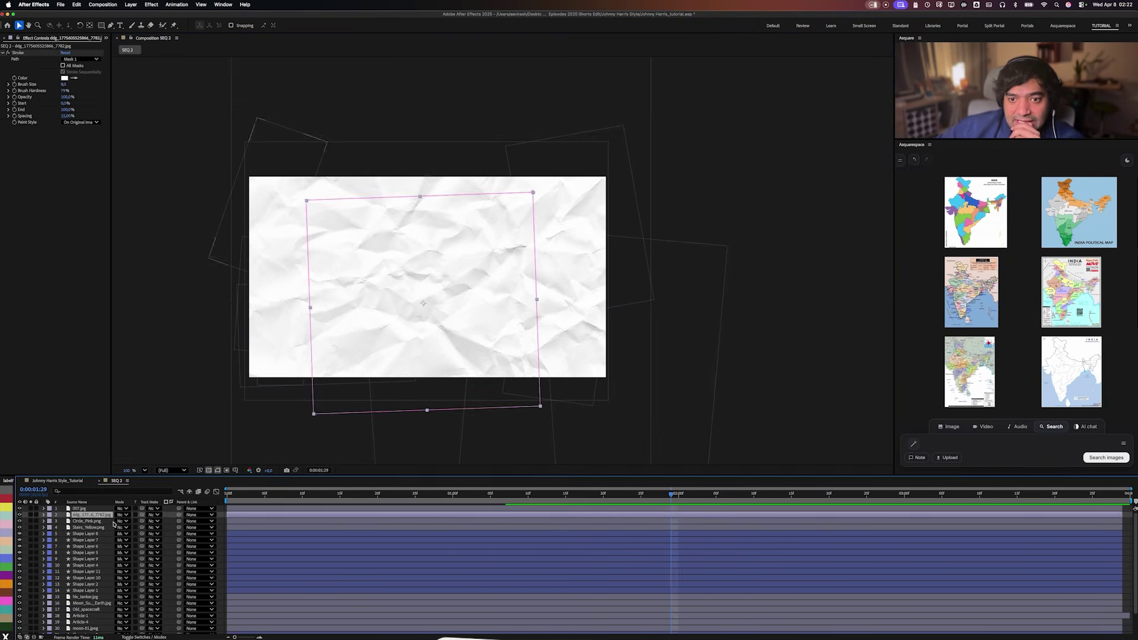
left_click(89, 508)
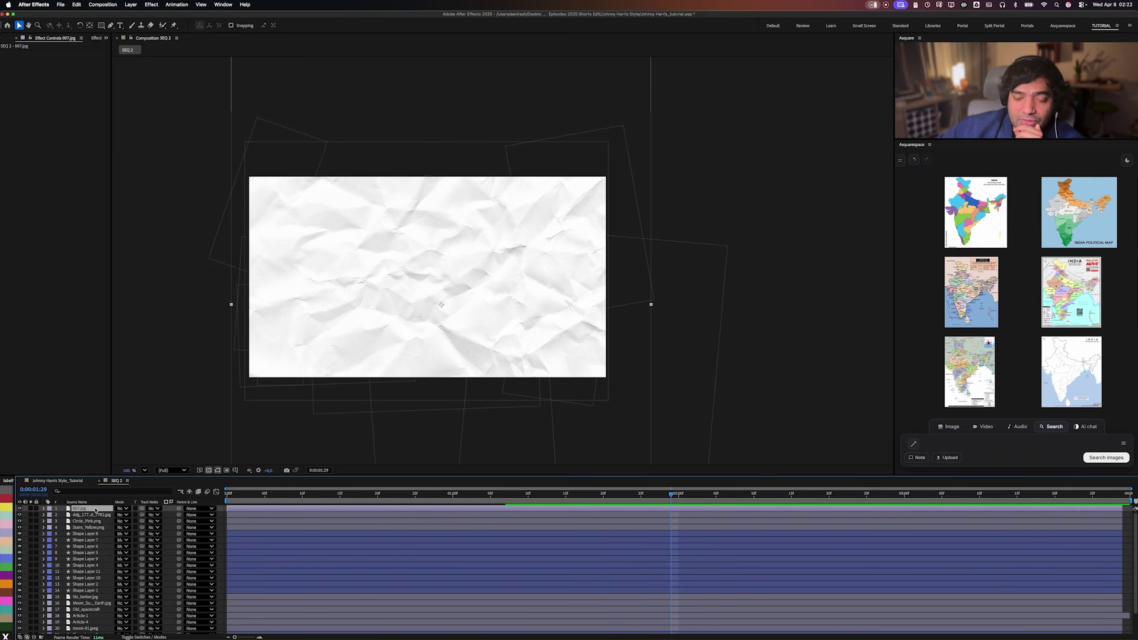
Move the 007.jpg paper texture below the India map photo layer and use that map layer as its track matte.
left_click_drag(95, 509, 86, 516)
key("t")
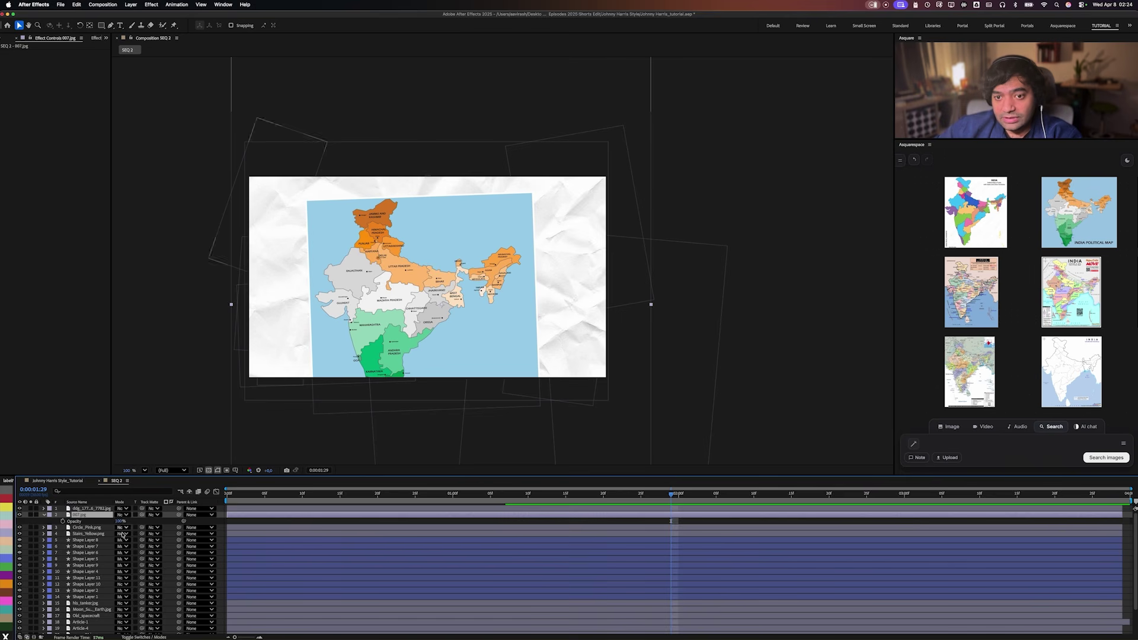
left_click(154, 514)
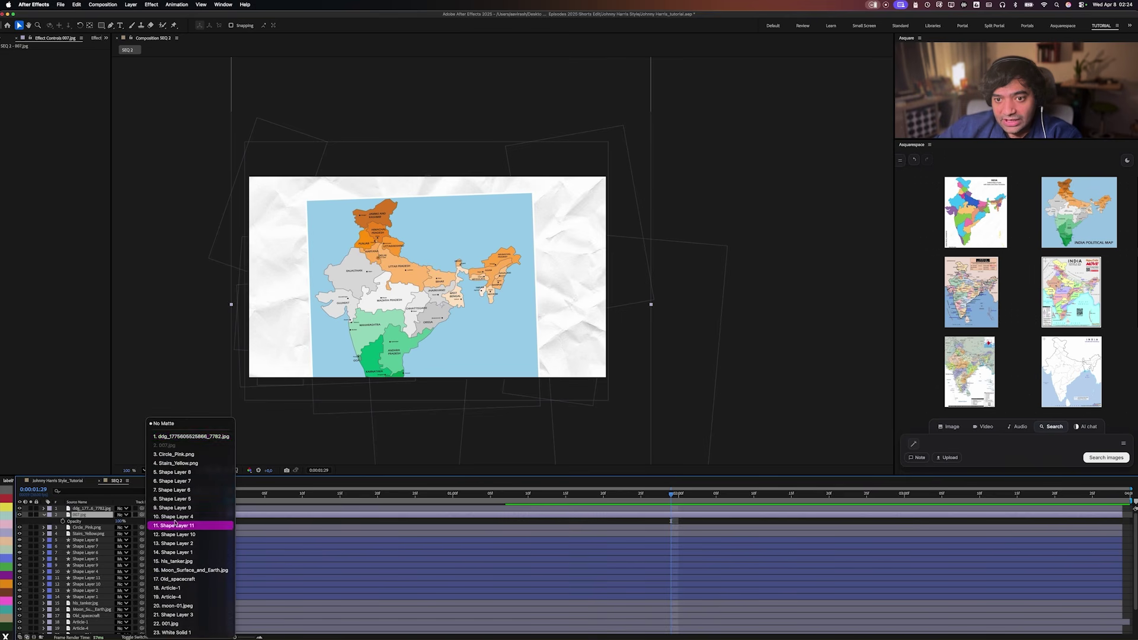
left_click(175, 437)
left_click(363, 254)
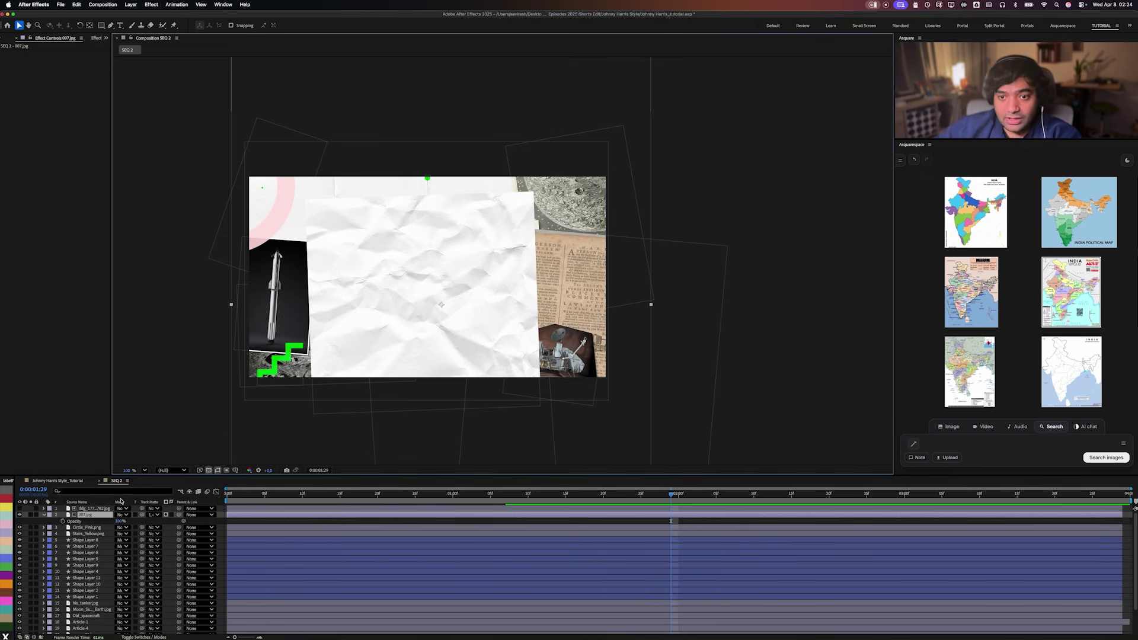
Duplicate the hidden India map photo layer, place the copy beneath the paper texture and make it visible.
left_click(95, 509)
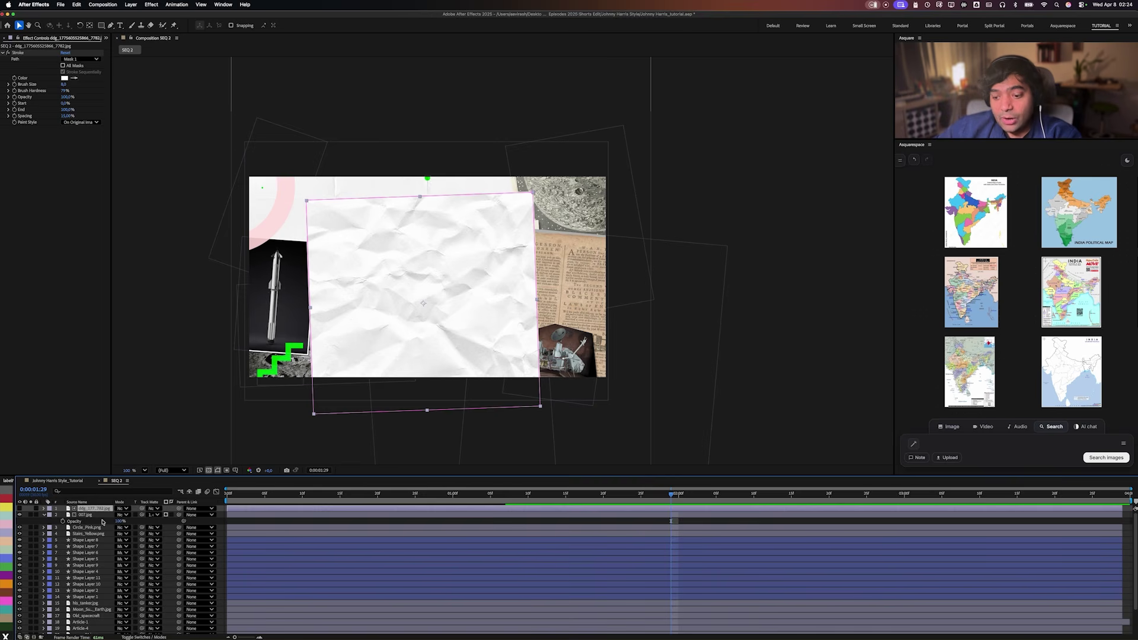
left_click(102, 526)
key("super+v")
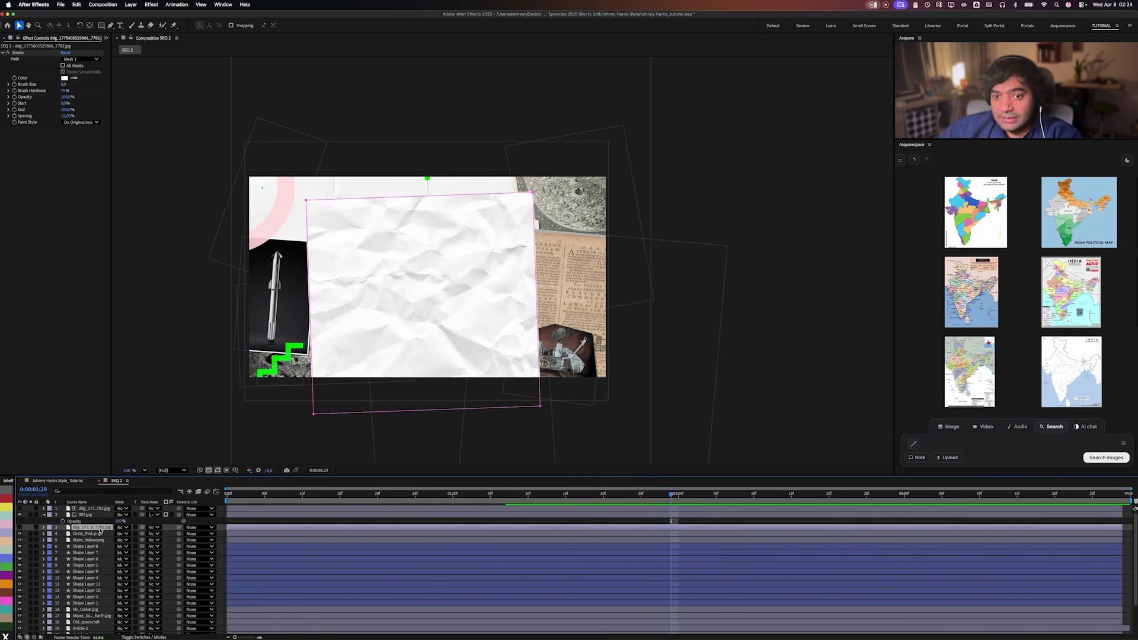
left_click(19, 528)
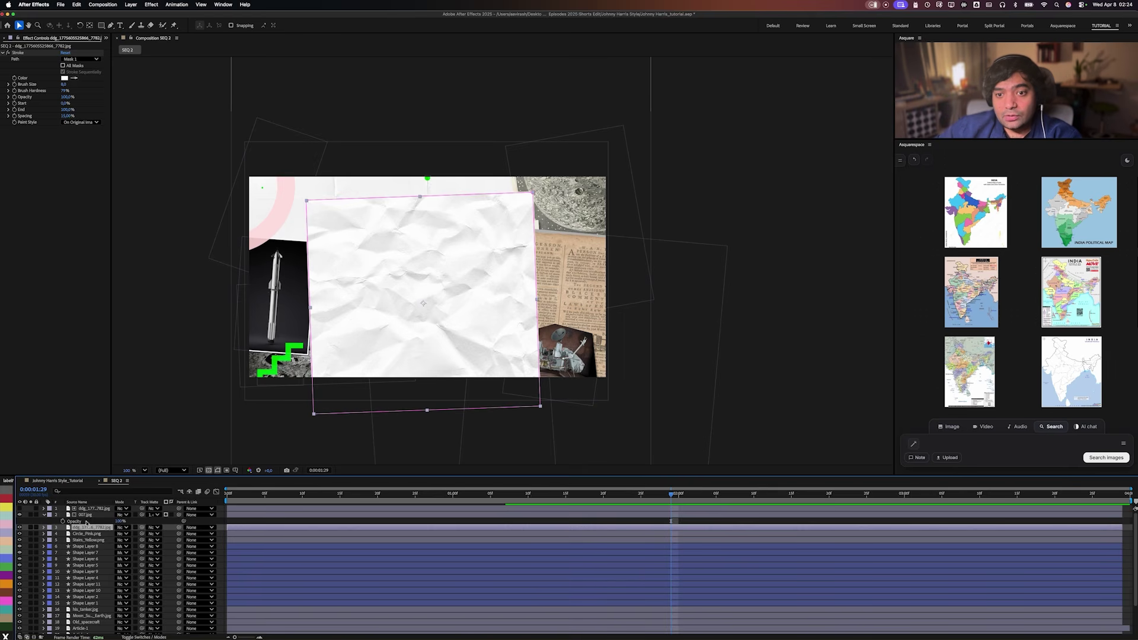
Set the 007.jpg texture's blending mode to Multiply and collapse the revealed layer properties.
left_click(92, 515)
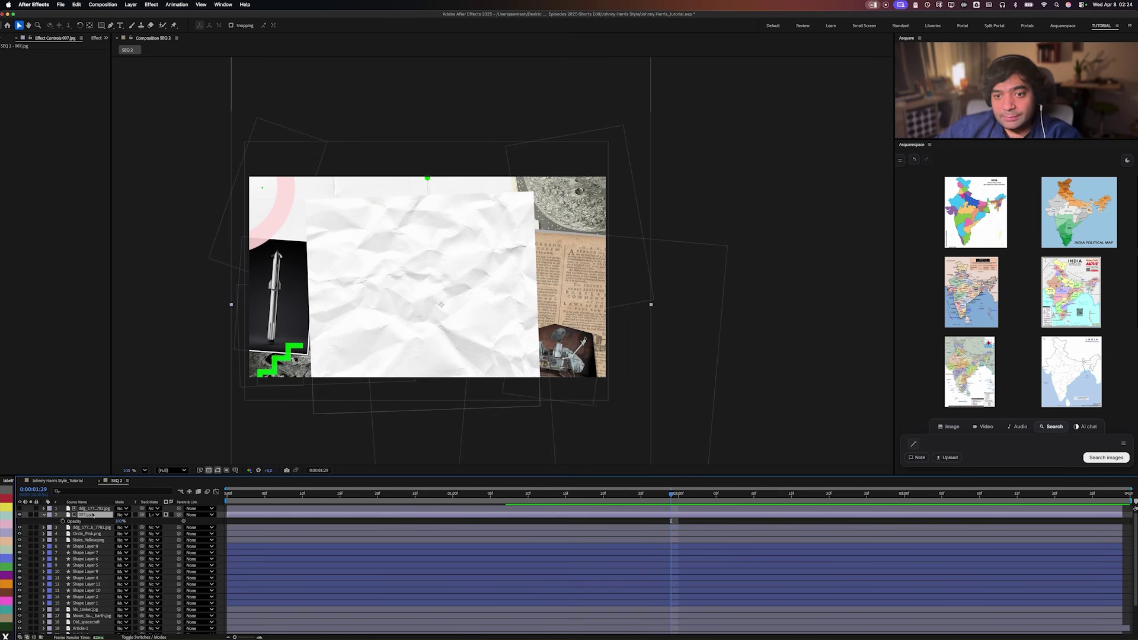
left_click(123, 517)
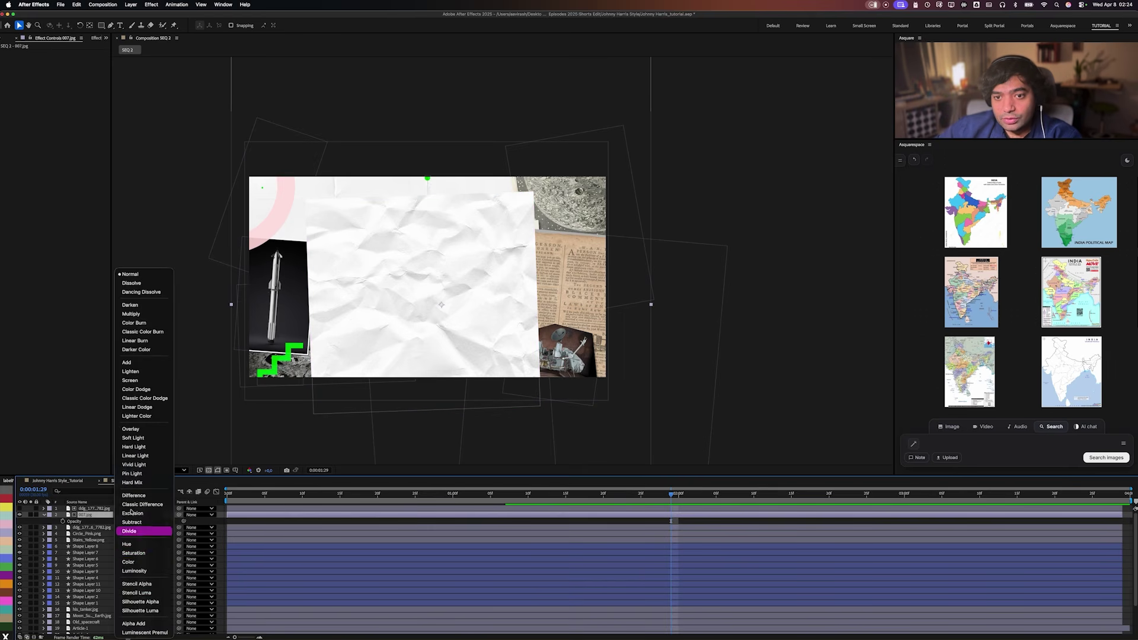
left_click(132, 313)
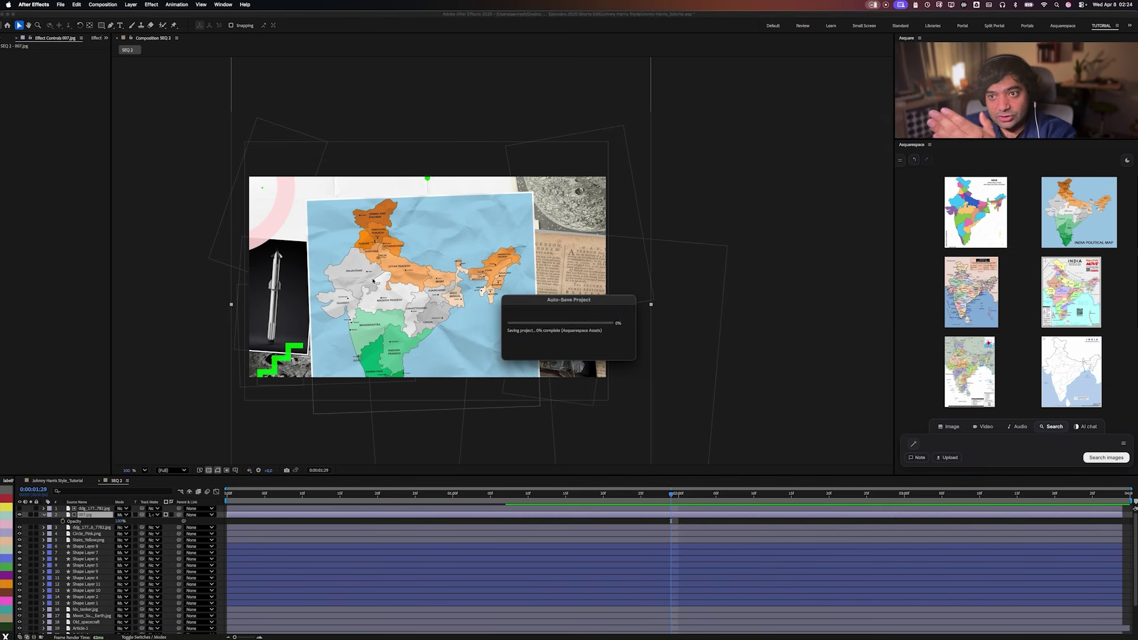
left_click(99, 528)
key("ctrl+a")
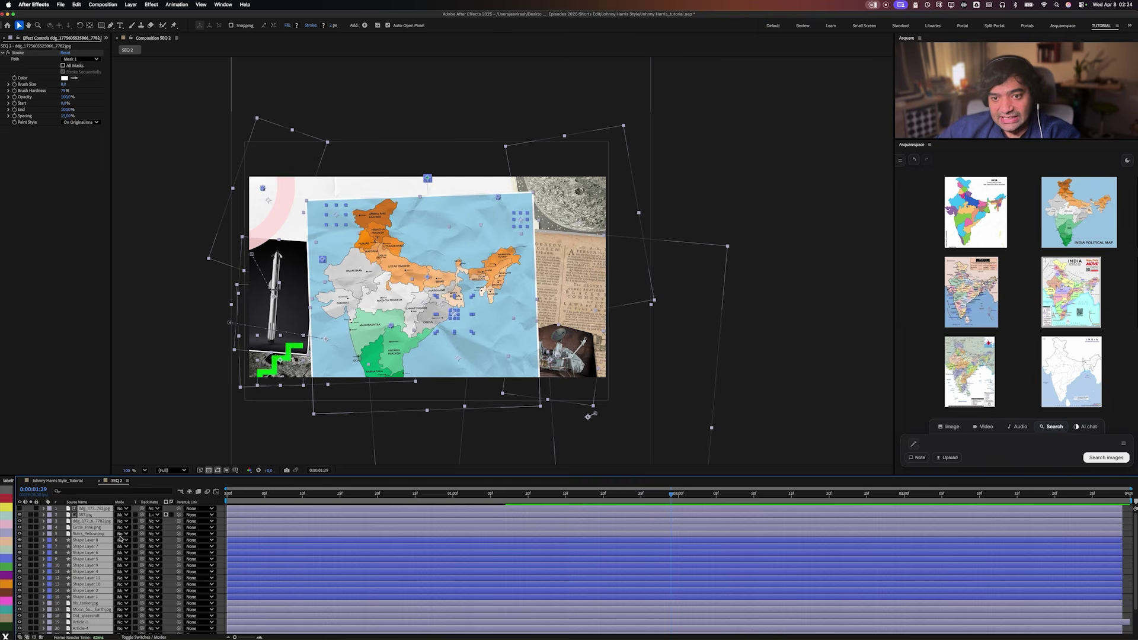
Rename the topmost map photo layer as India-Map and the 007.jpg texture layer as Paper-tex.
left_click(94, 508)
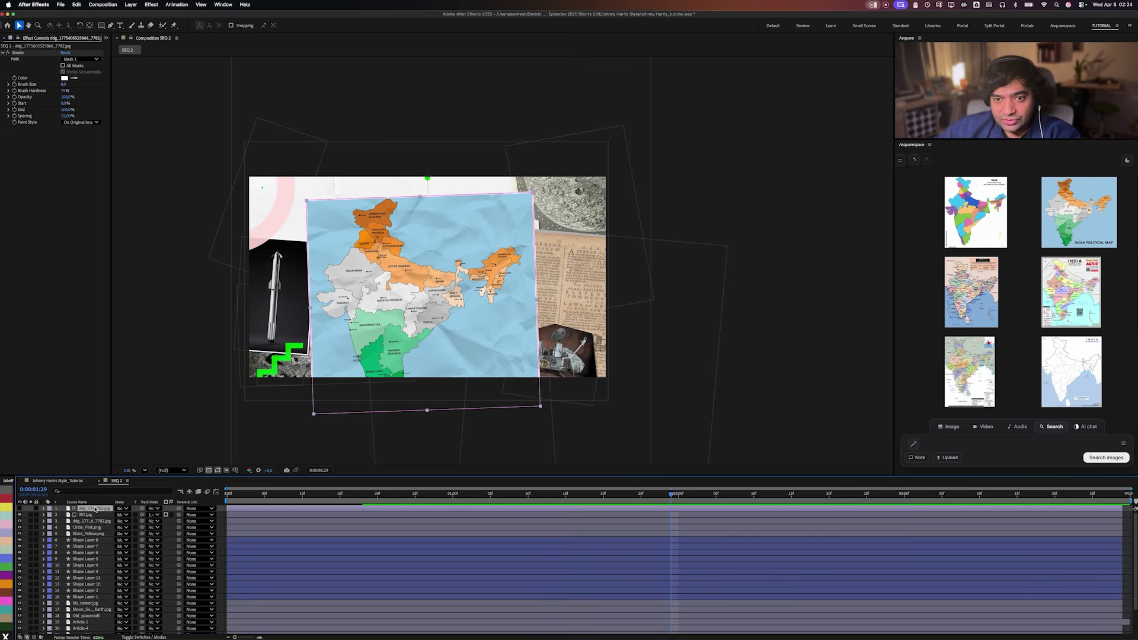
key("Return")
type("Ind")
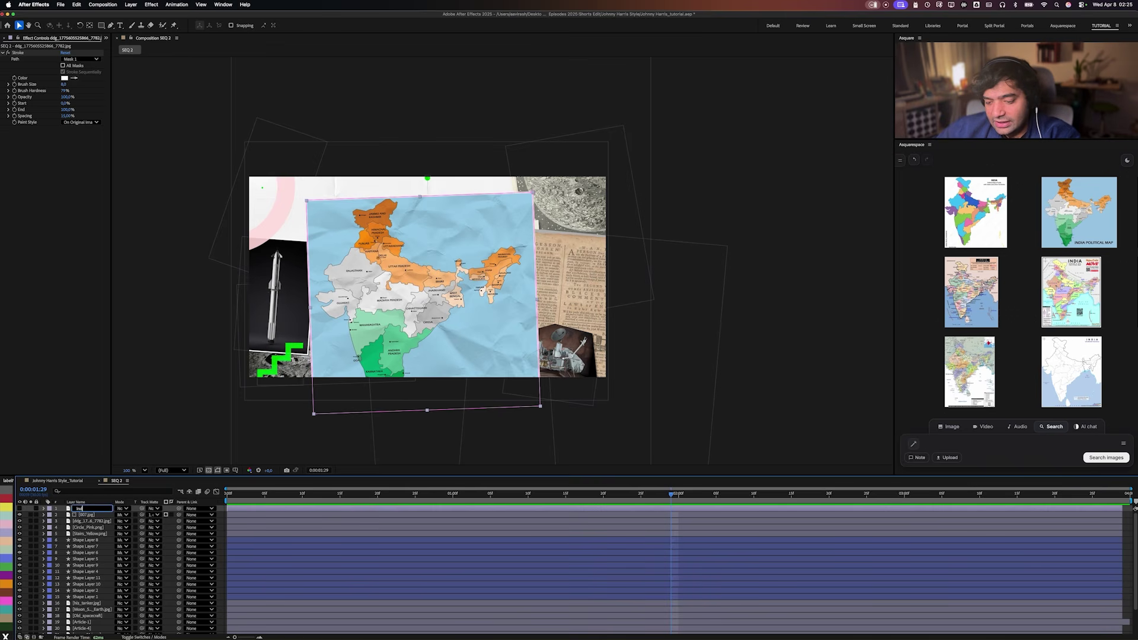
type("ia-Map")
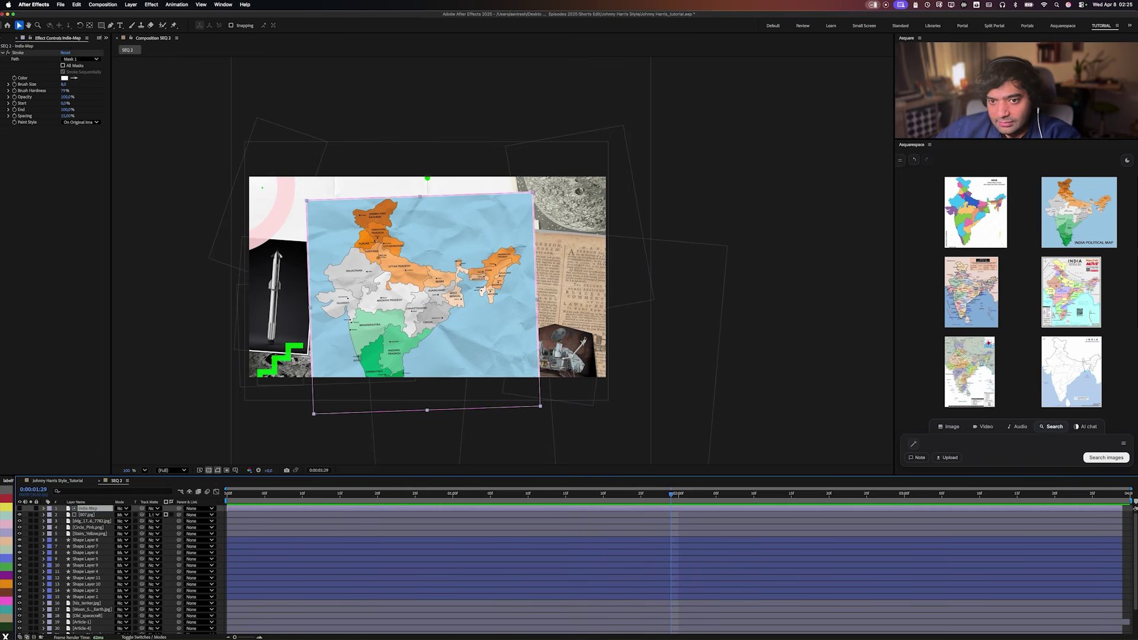
key("Return")
left_click(108, 516)
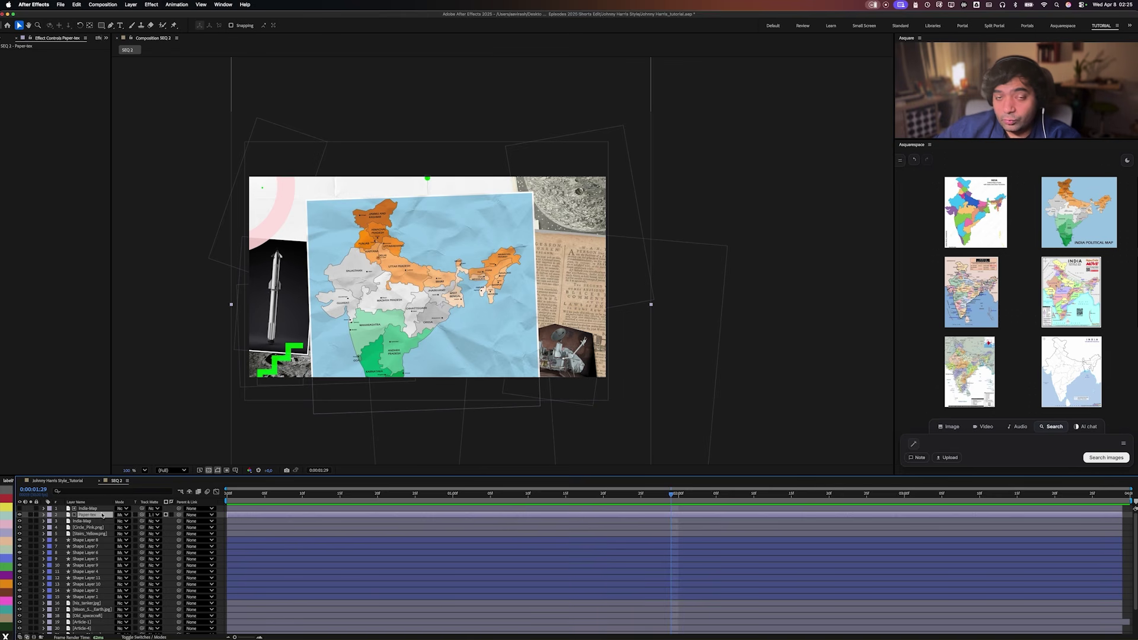
Parent the matte India-Map layer and the Paper-tex layer to the visible India-Map layer beneath them.
left_click(102, 521)
mouse_move(381, 334)
left_mouse_down()
mouse_move(294, 318)
mouse_move(323, 306)
mouse_move(323, 330)
mouse_move(523, 356)
mouse_move(574, 323)
mouse_move(533, 320)
mouse_move(527, 301)
mouse_move(546, 293)
left_mouse_up()
scroll(547, 292, "up", 2)
scroll(675, 205, "left", 3)
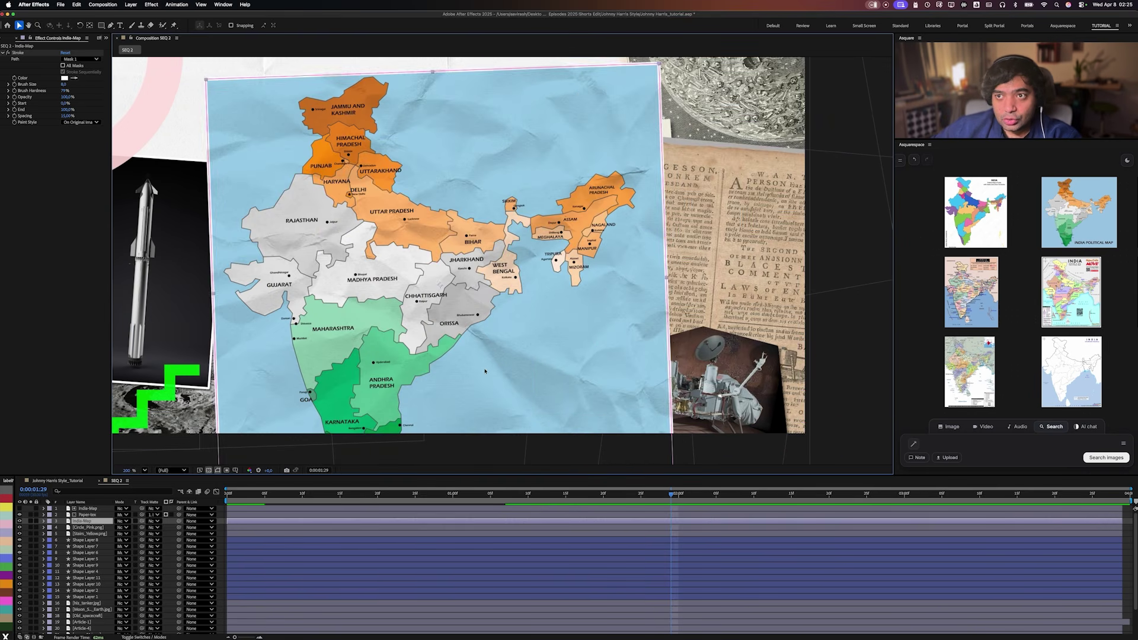
left_click(88, 514)
left_click(89, 508, "shift")
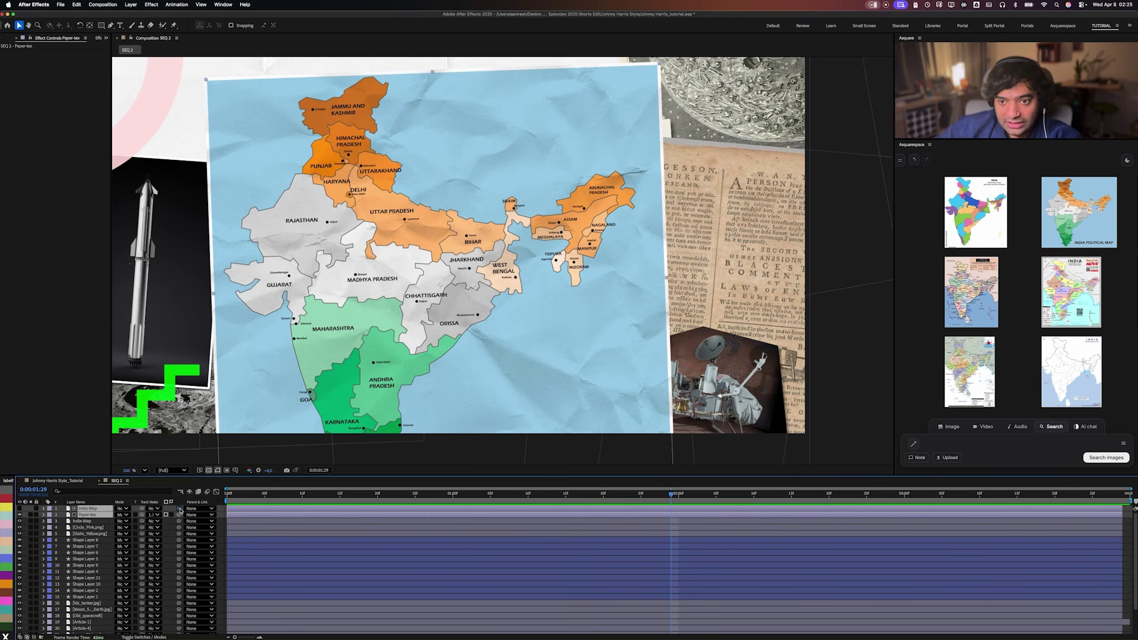
left_click_drag(179, 511, 101, 523)
Give the visible India-Map layer a green colour label.
left_click(101, 523)
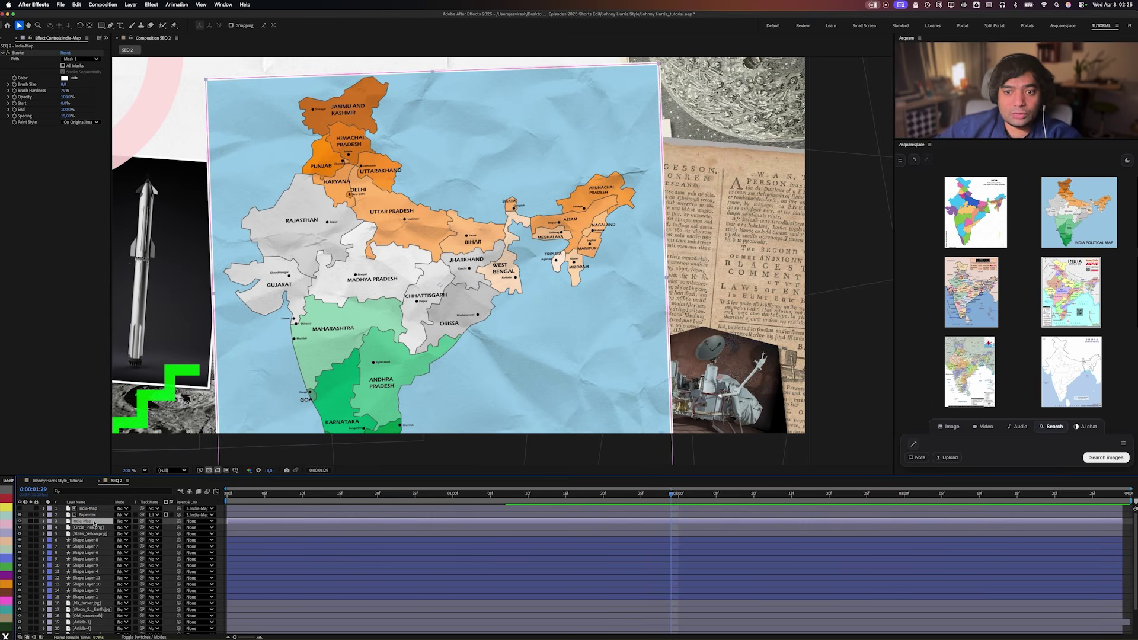
left_click(6, 515)
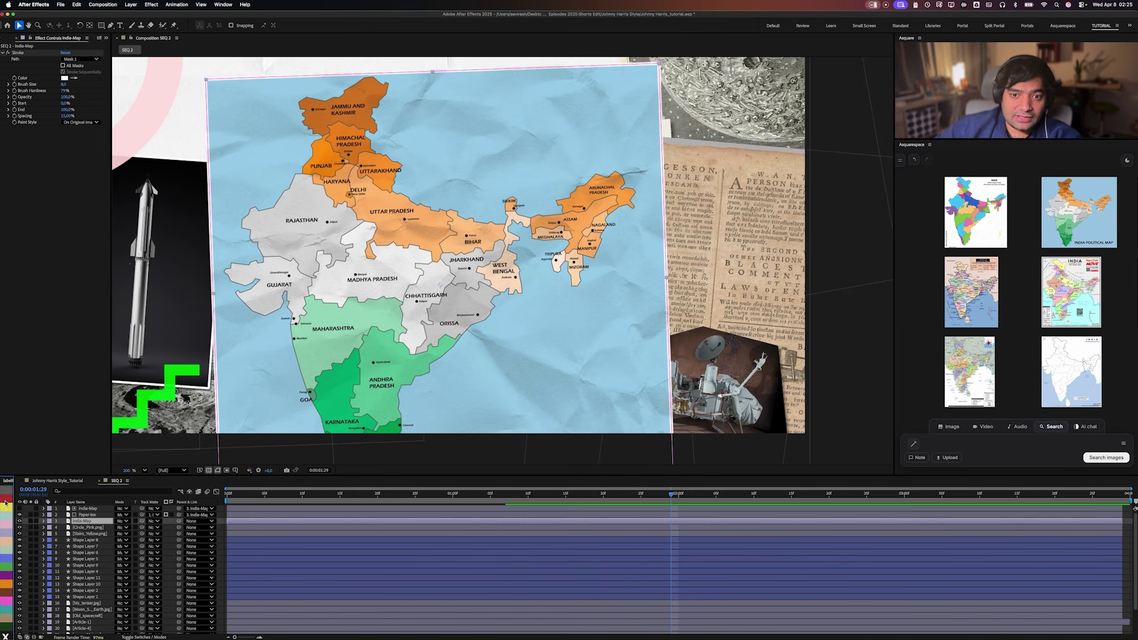
left_click(5, 564)
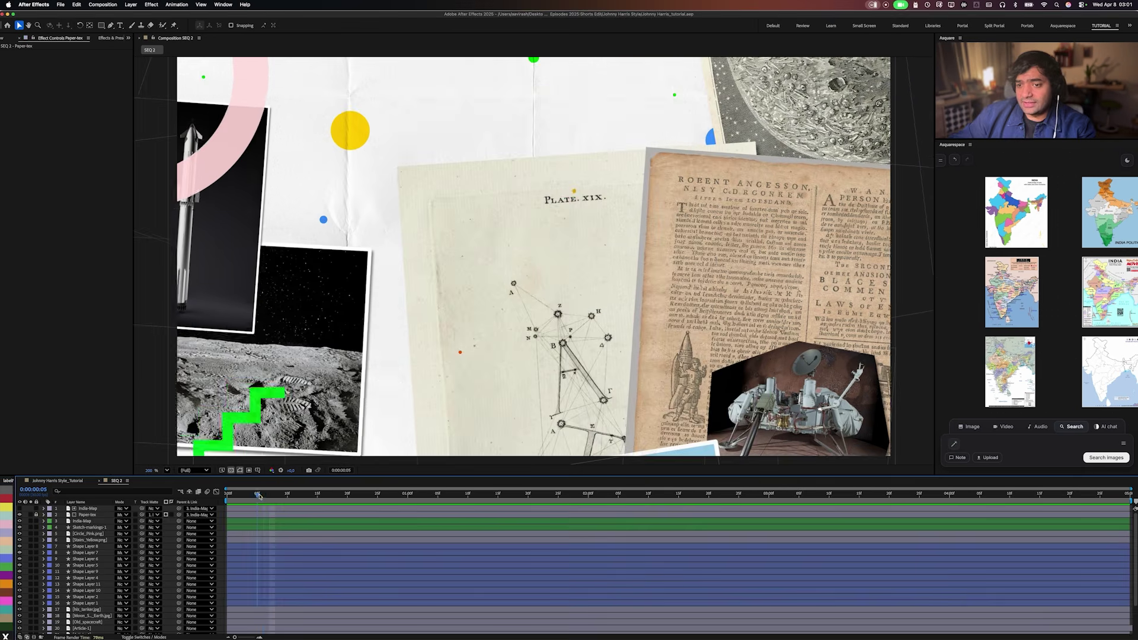
Scrub through SEQ 2, check the yellow sketch marking in the Johnny Harris Style_Tutorial composition and return to SEQ 2.
mouse_move(263, 496)
left_mouse_down()
mouse_move(348, 501)
mouse_move(243, 498)
mouse_move(519, 511)
left_mouse_up()
left_click(50, 480)
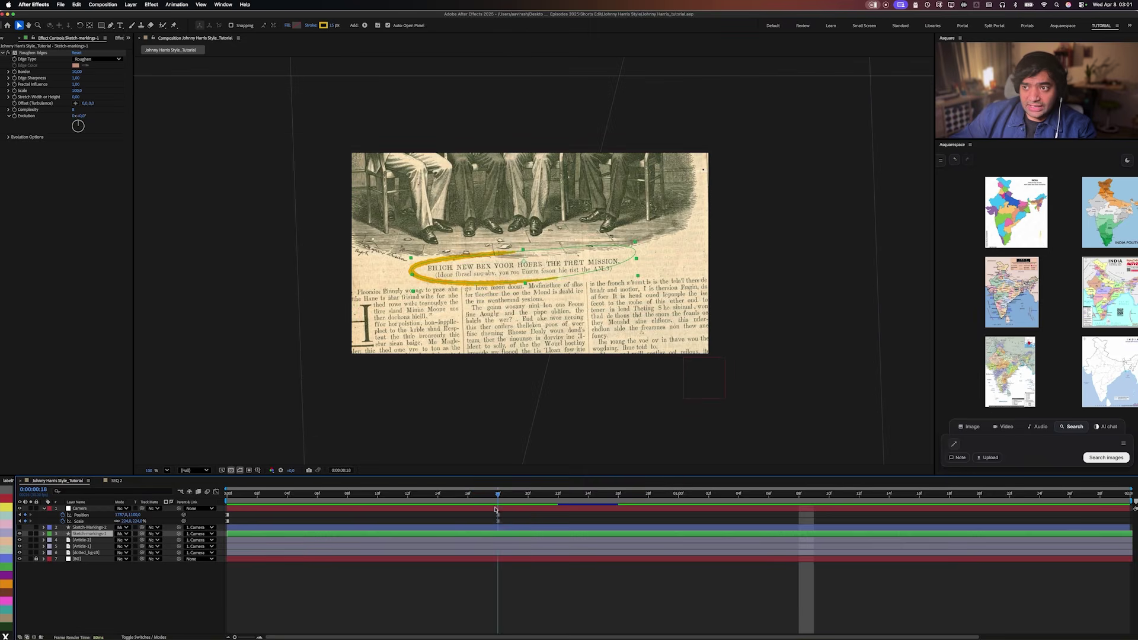
left_click(121, 480)
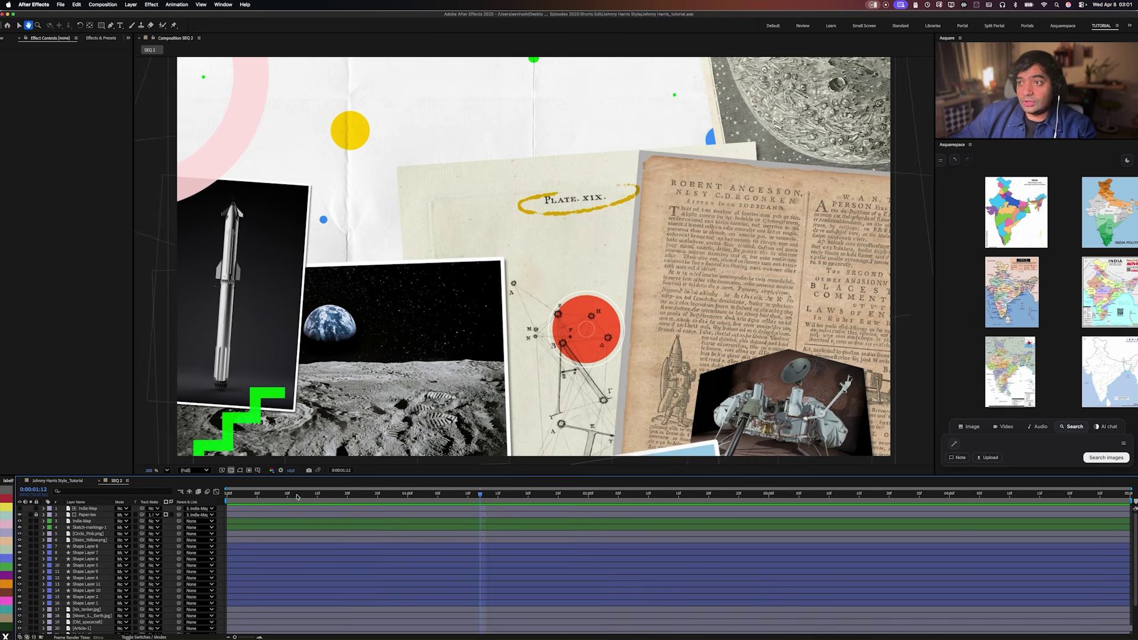
Preview the SEQ 2 collage from the start and again from frame 10 to review the map animation.
key("Home")
key("space")
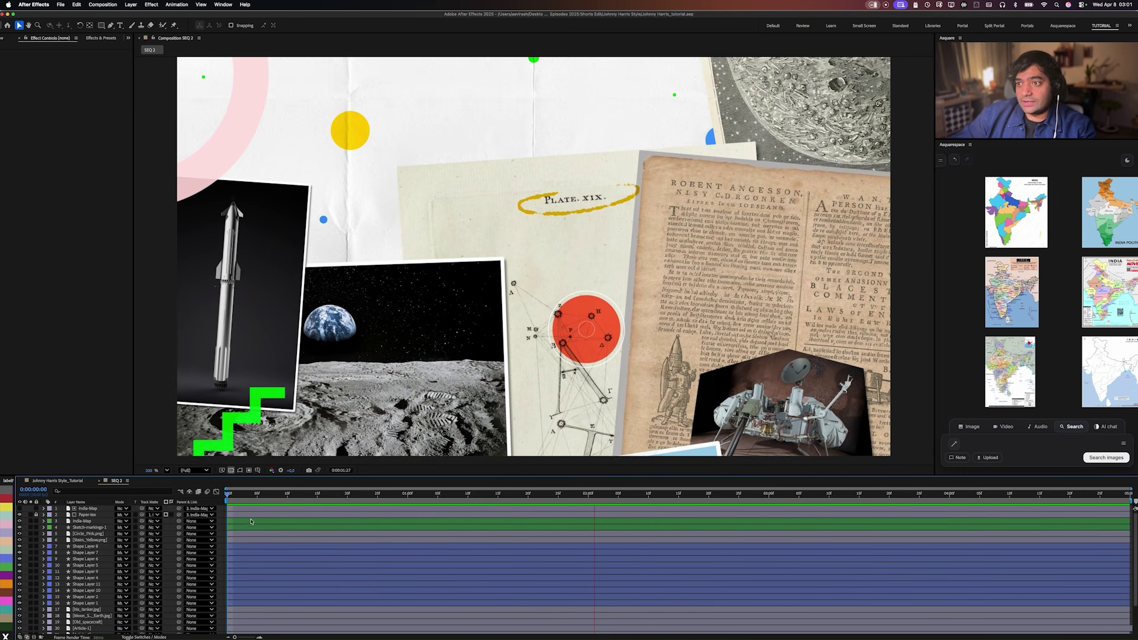
left_click(287, 494)
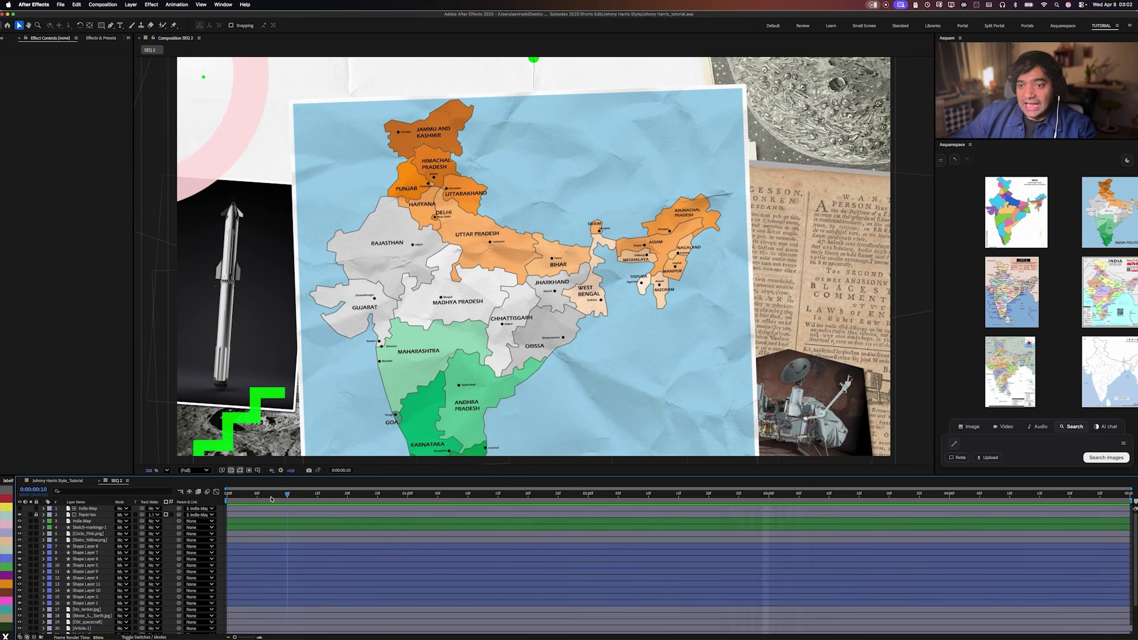
key("space")
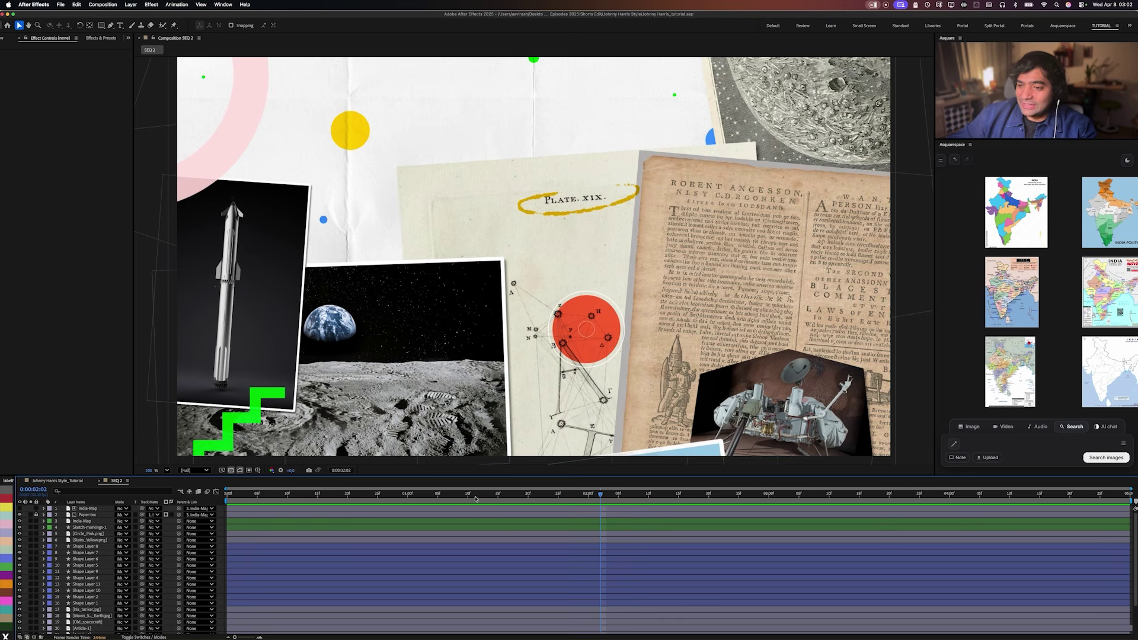
Duplicate the visible green India-Map layer and rename the copy MP.
left_click(95, 522)
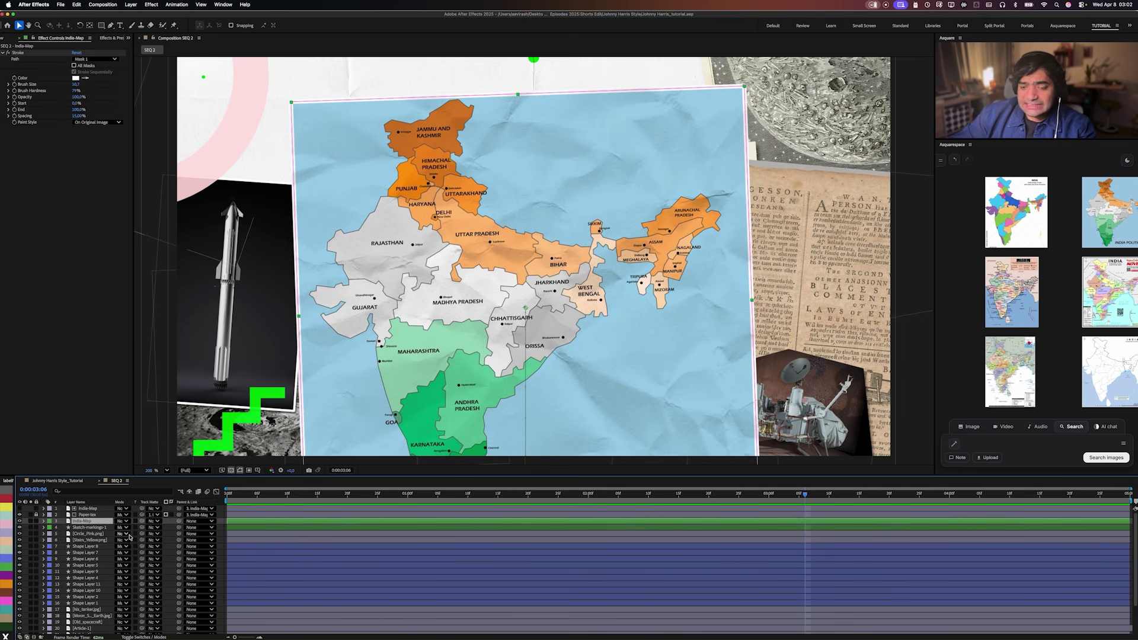
key("super+d")
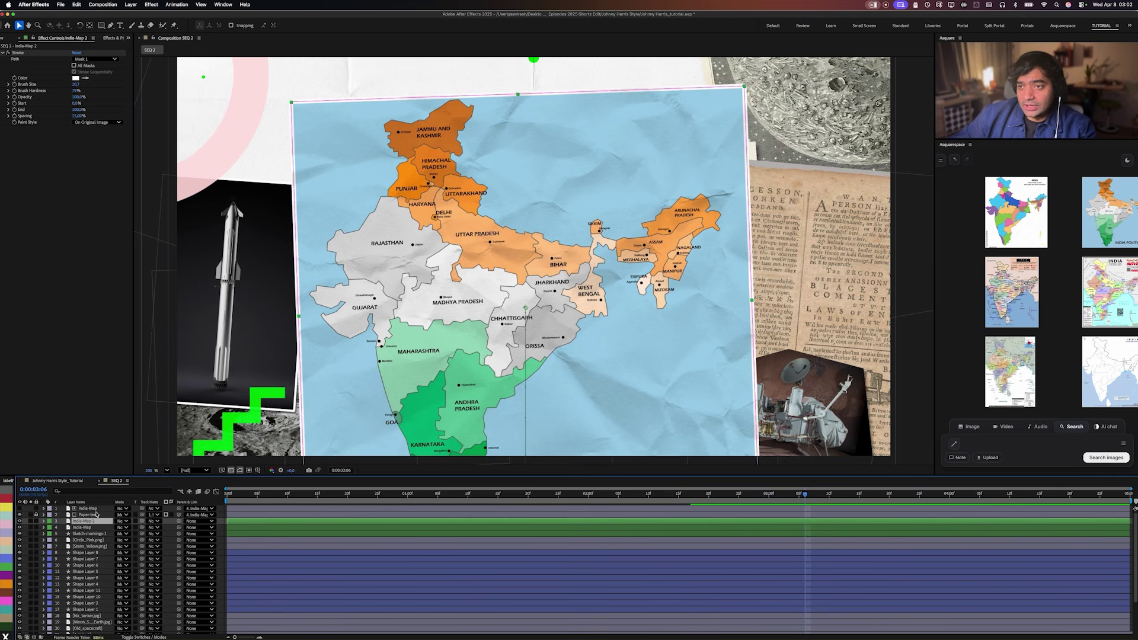
type("MP")
key("Return")
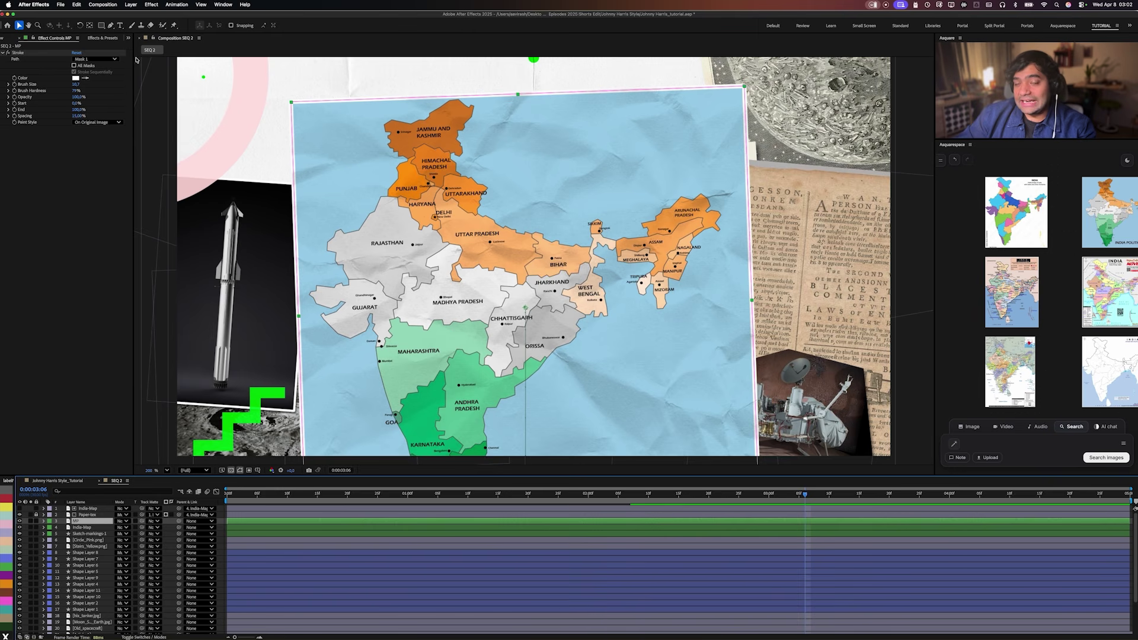
Start a Pen tool mask on the MP layer, tracing Madhya Pradesh's border with Gujarat and Rajasthan around its northern tip.
left_click(111, 26)
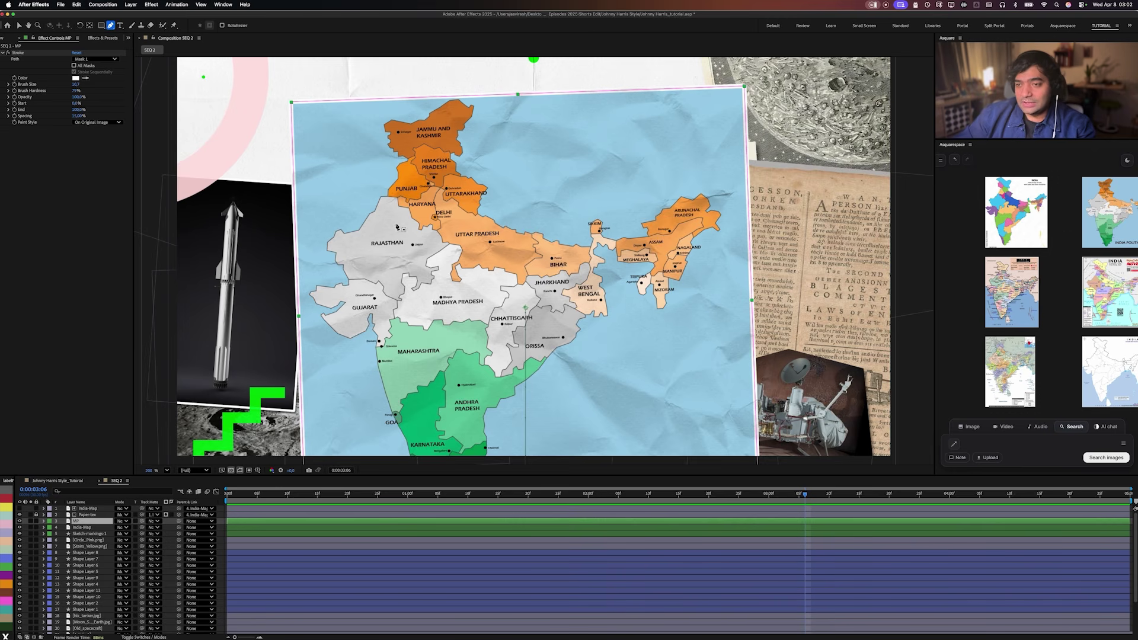
key("z")
left_click(433, 301)
left_click(521, 252)
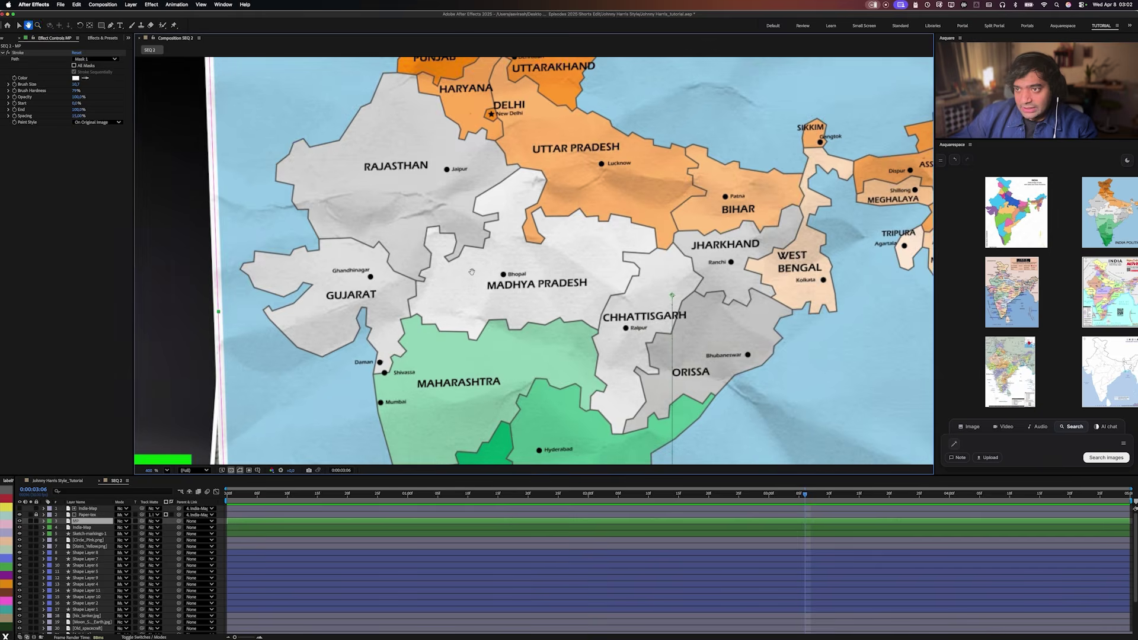
left_click(474, 272)
left_click(498, 263)
key("z")
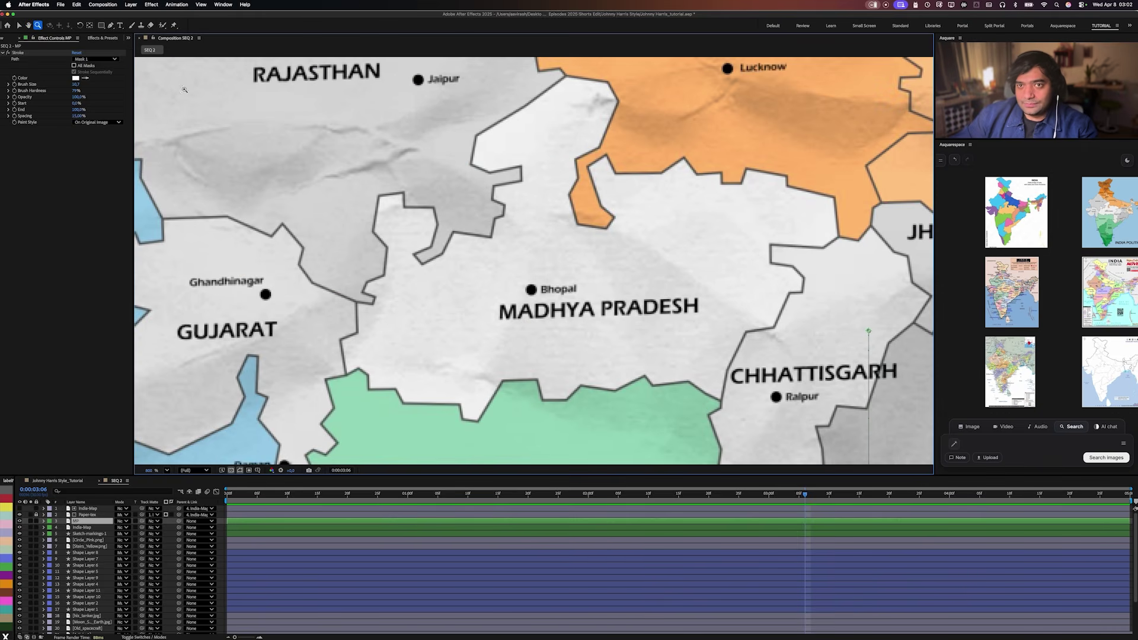
left_click(110, 26)
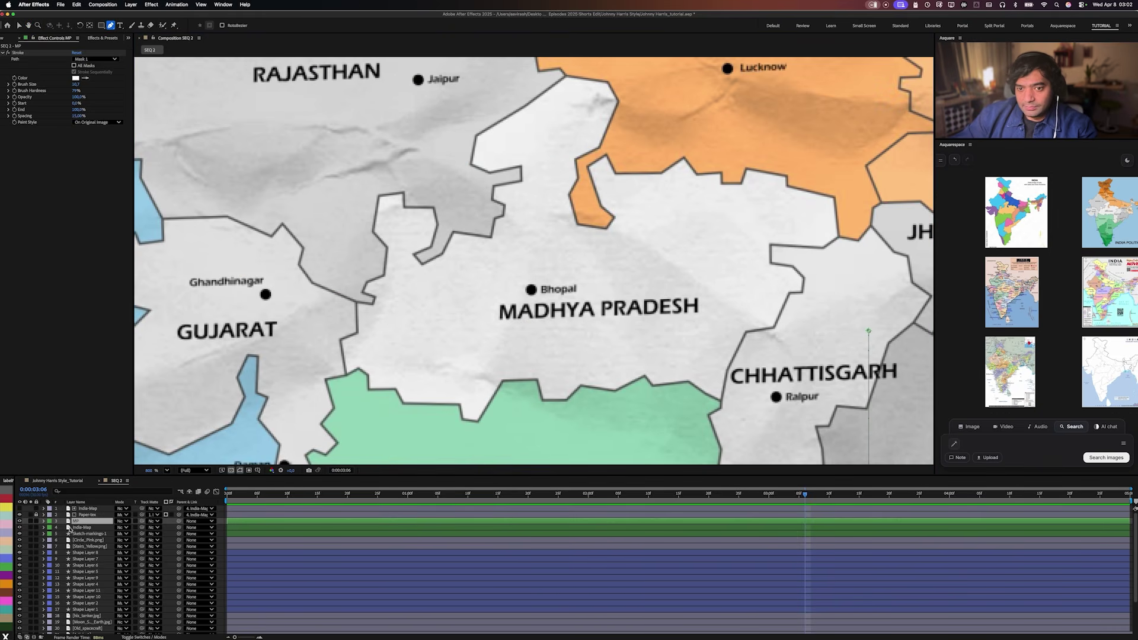
left_click(340, 339)
left_click(357, 333)
left_click(355, 302)
left_click(372, 304)
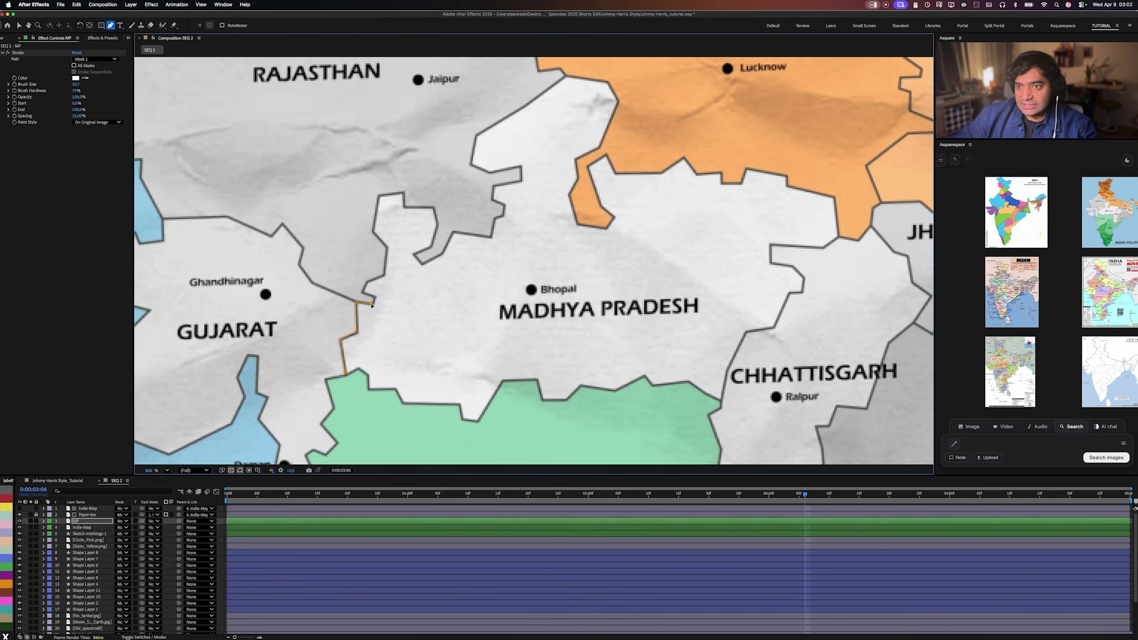
left_click(384, 275)
left_click(372, 231)
left_click(403, 192)
left_click(442, 253)
left_click(505, 205)
left_click_drag(501, 126, 452, 214)
left_click(560, 171)
left_click(551, 235)
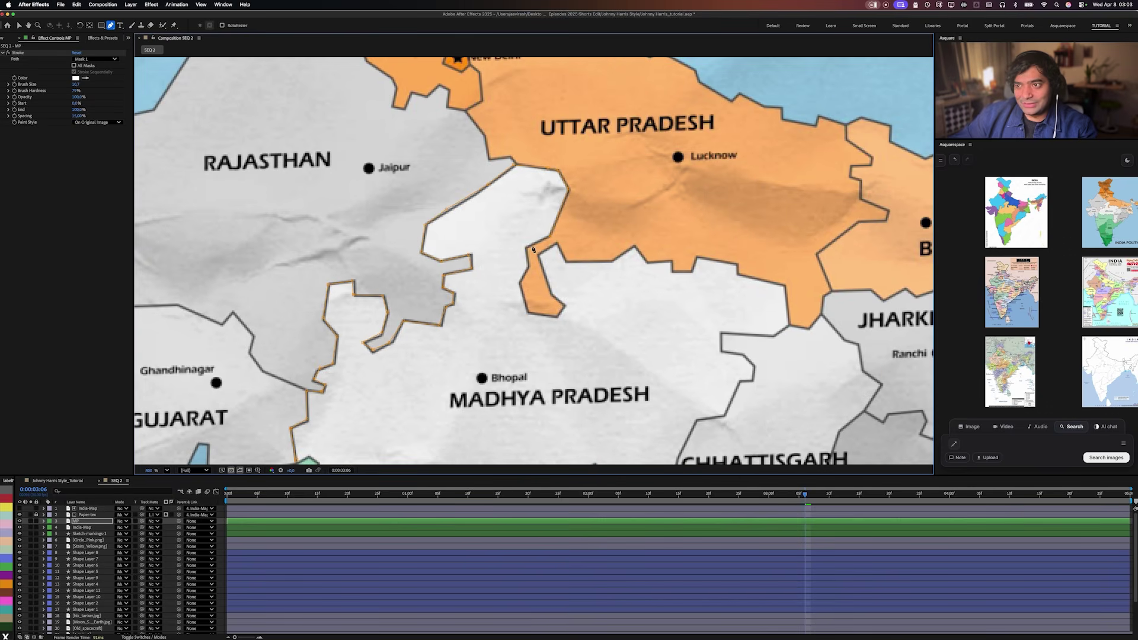
Continue the mask around the southward-hanging Uttar Pradesh strip and east along the Uttar Pradesh border to Chhattisgarh.
left_click(528, 312)
left_click(557, 317)
left_click(539, 255)
left_click_drag(652, 249, 434, 227)
left_click(567, 263)
left_click(559, 312)
left_click(504, 329)
Trace Madhya Pradesh's Chhattisgarh and Maharashtra borders back to the starting point to close the mask, and keep the MP layer selected.
left_click_drag(528, 328, 667, 187)
left_click(616, 257)
left_click(593, 331)
left_click(524, 311)
left_click(349, 346)
left_click(217, 298)
scroll(505, 217, "down", 1)
left_click_drag(505, 216, 517, 267)
key("v")
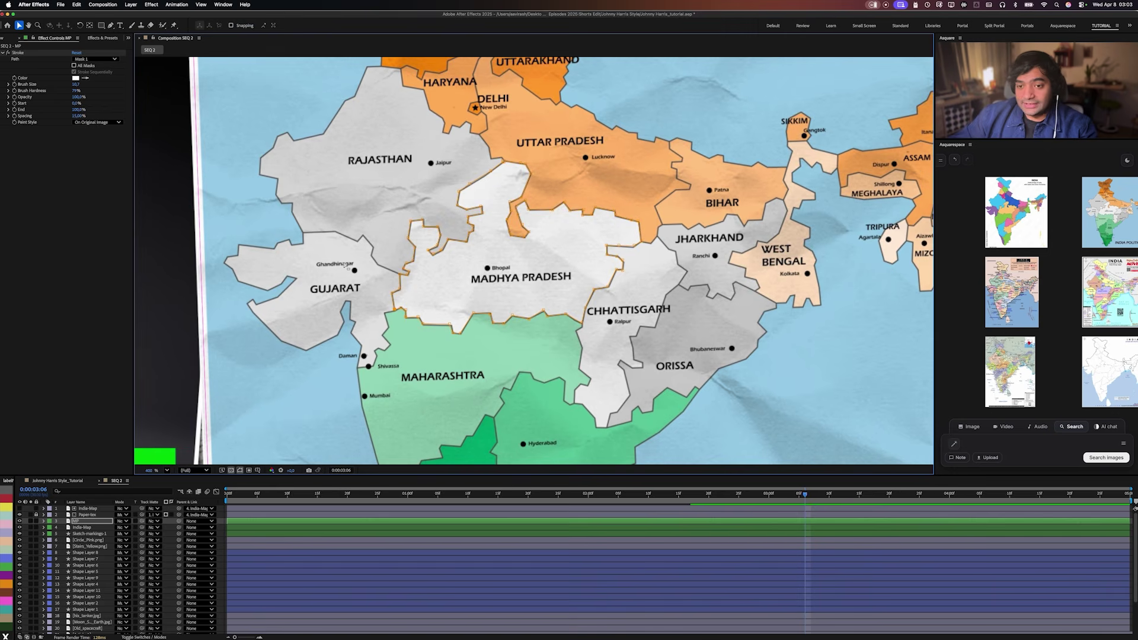
left_click(93, 520)
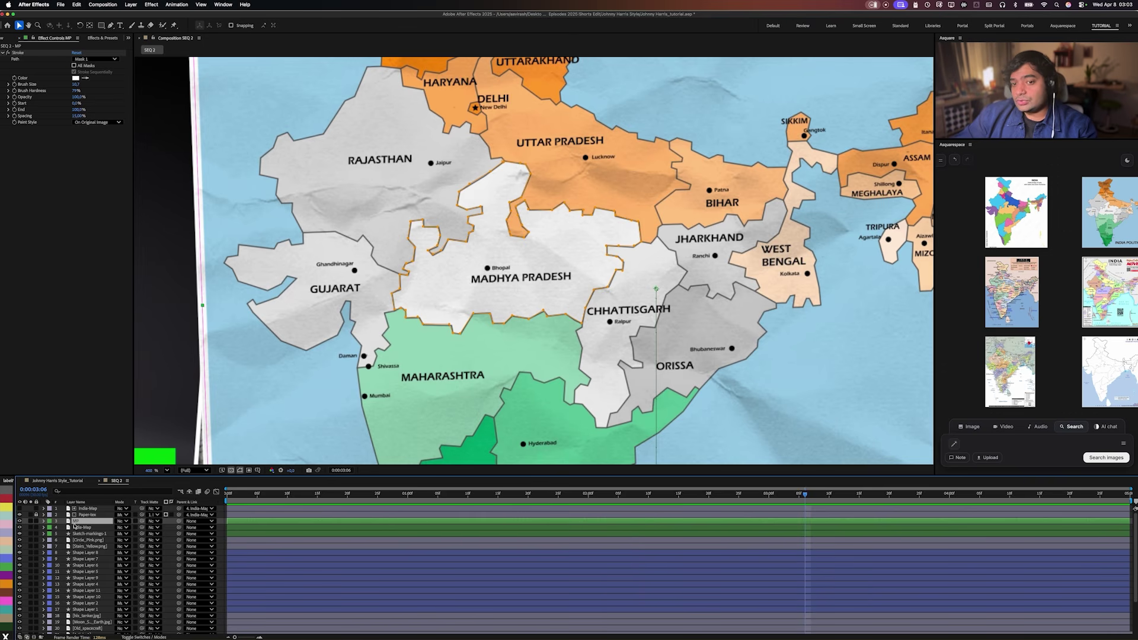
Delete the inherited Mask 1 and the old Stroke effect from the MP layer, keeping the Madhya Pradesh mask.
left_click(44, 521)
left_click(50, 527)
left_click(73, 534)
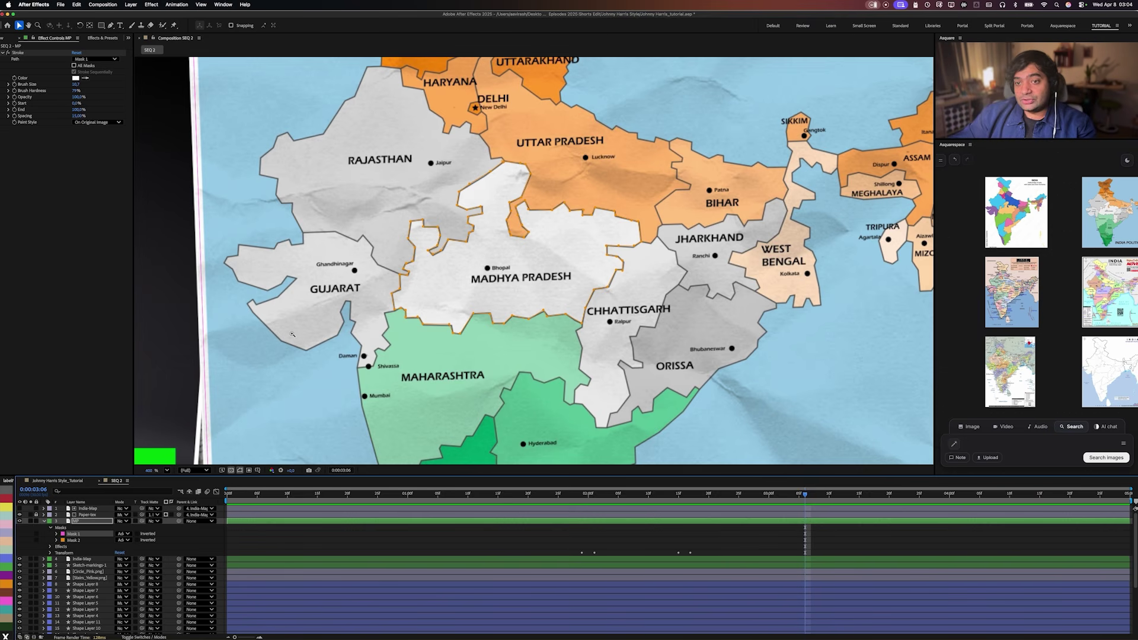
scroll(553, 337, "down", 2)
key("v")
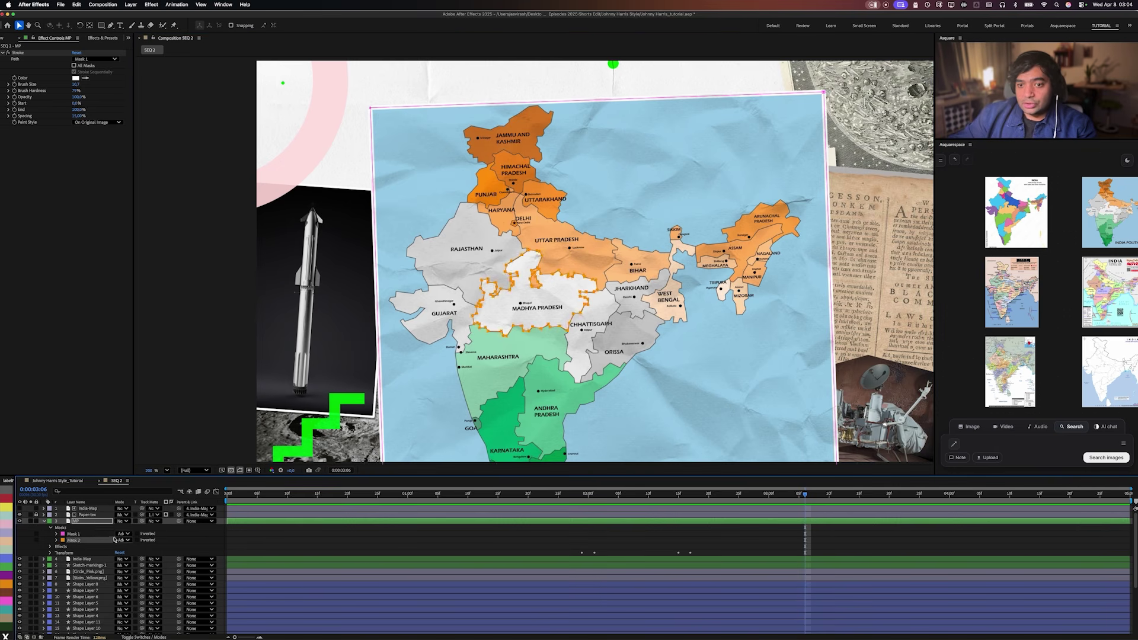
key("Delete")
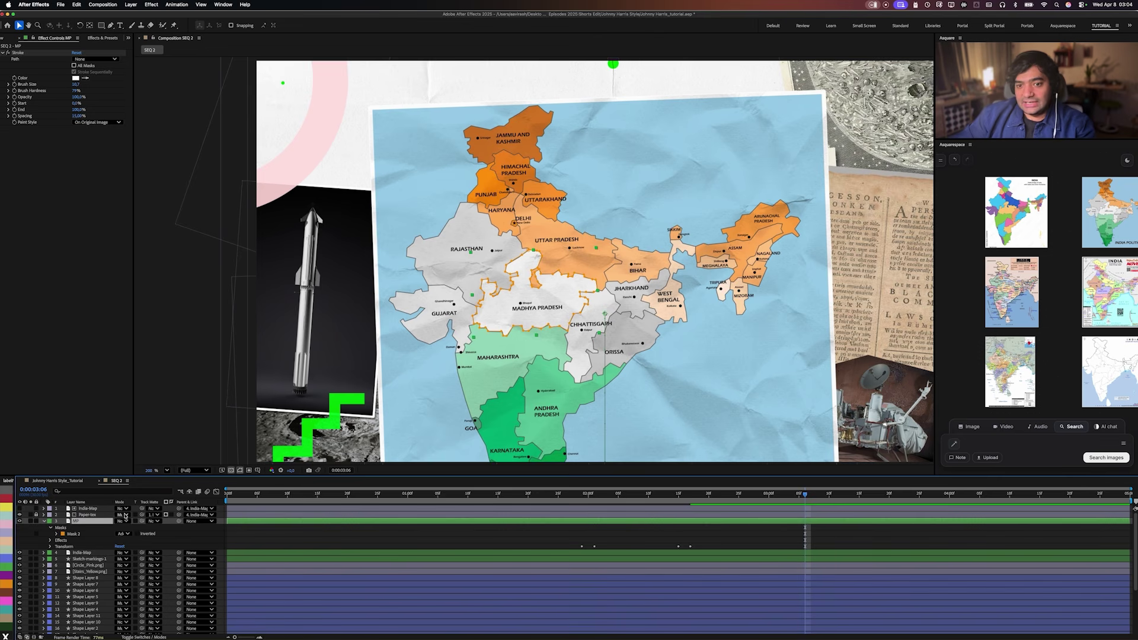
left_click(26, 54)
key("Delete")
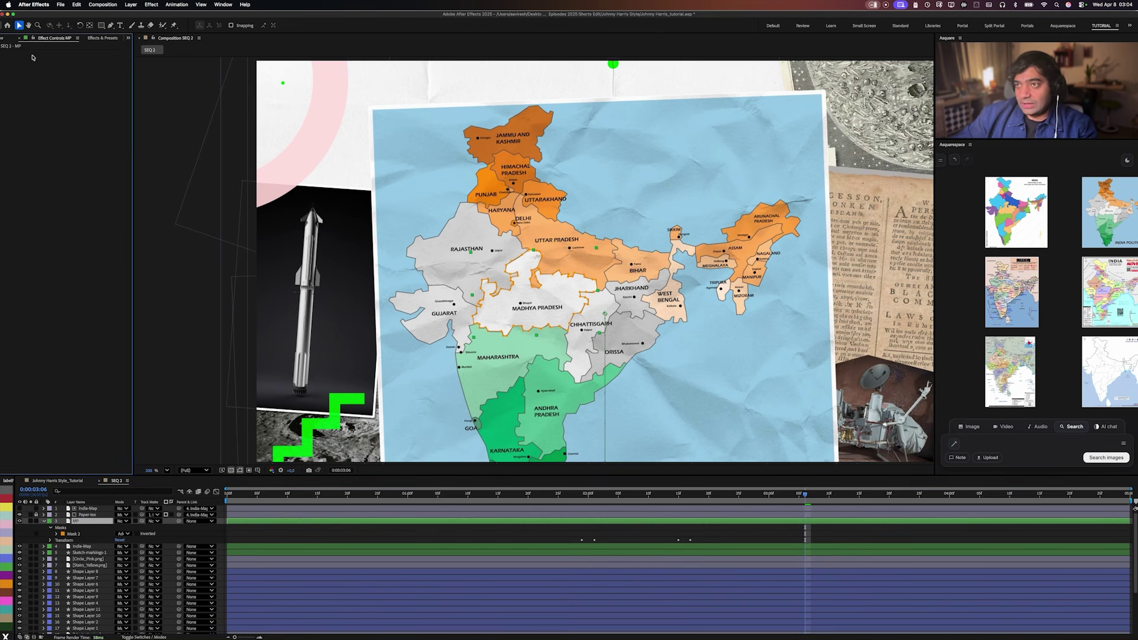
Apply a new Stroke effect to the MP layer along Mask 2 and increase its brush size.
left_click(79, 533)
left_click(104, 39)
left_click(69, 46)
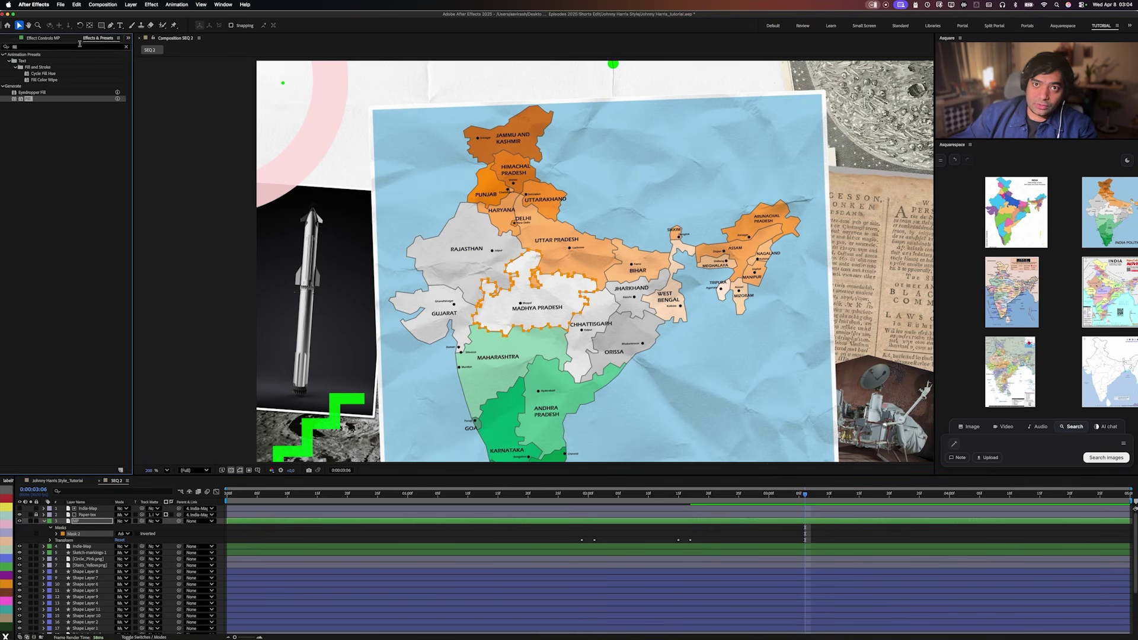
type("fill")
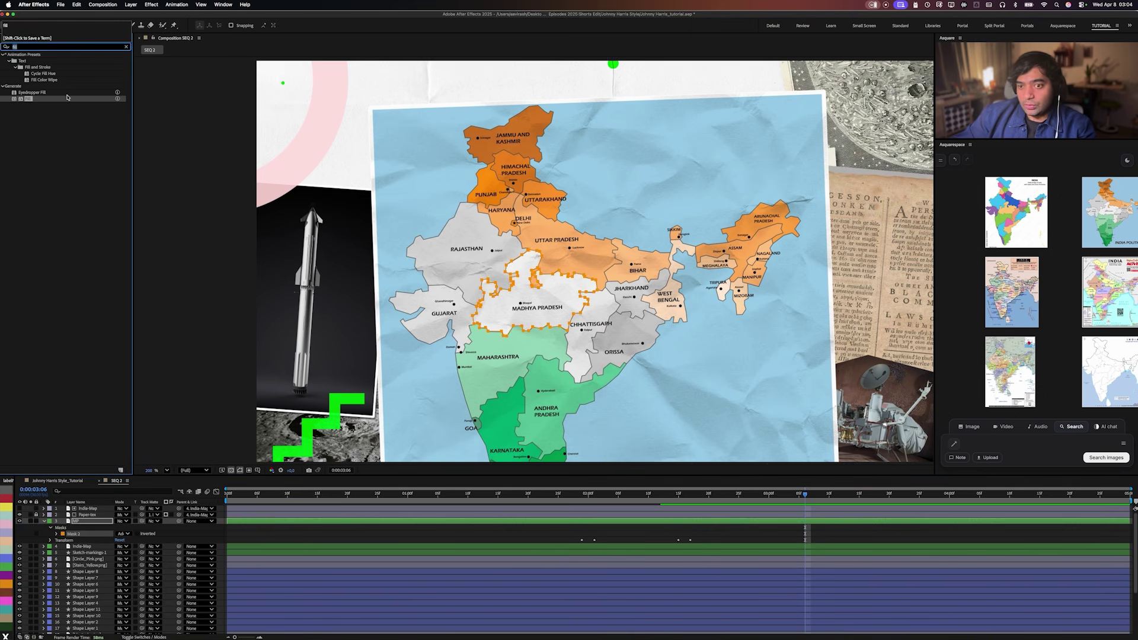
key("BackSpace")
key("BackSpace")
key("BackSpace")
key("BackSpace")
type("strok")
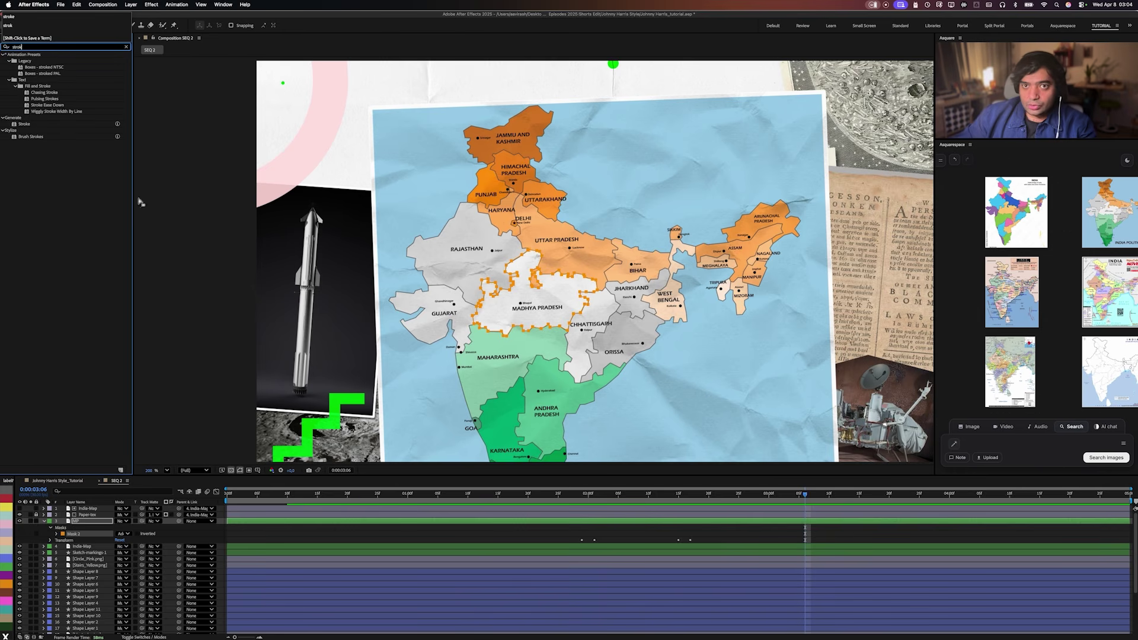
double_click(24, 124)
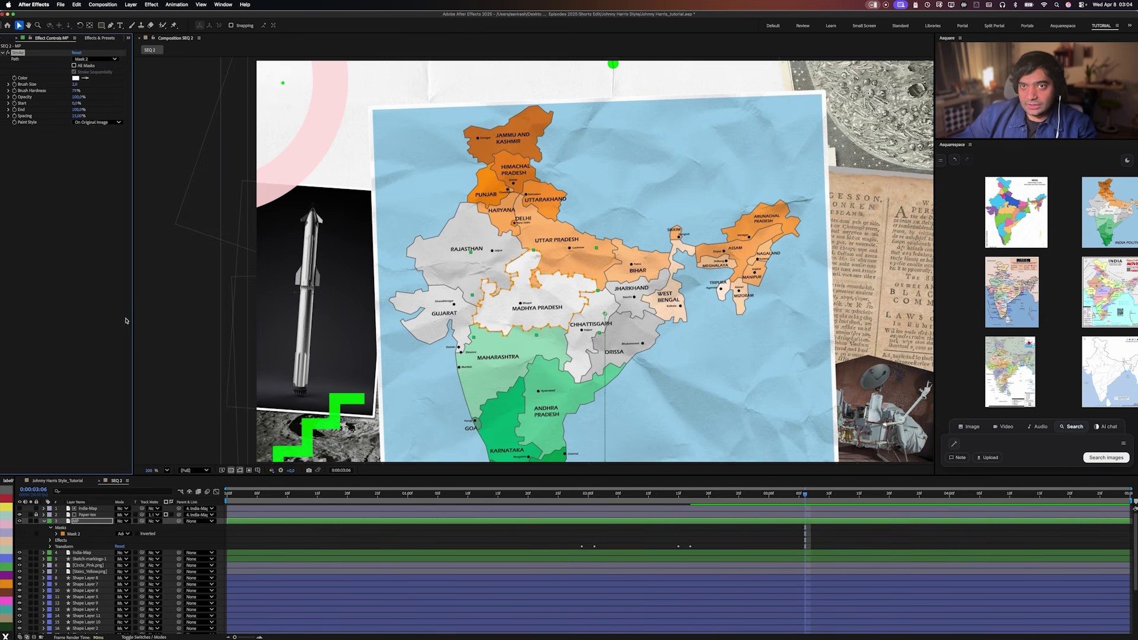
left_click_drag(75, 84, 95, 89)
scroll(541, 301, "up", 2)
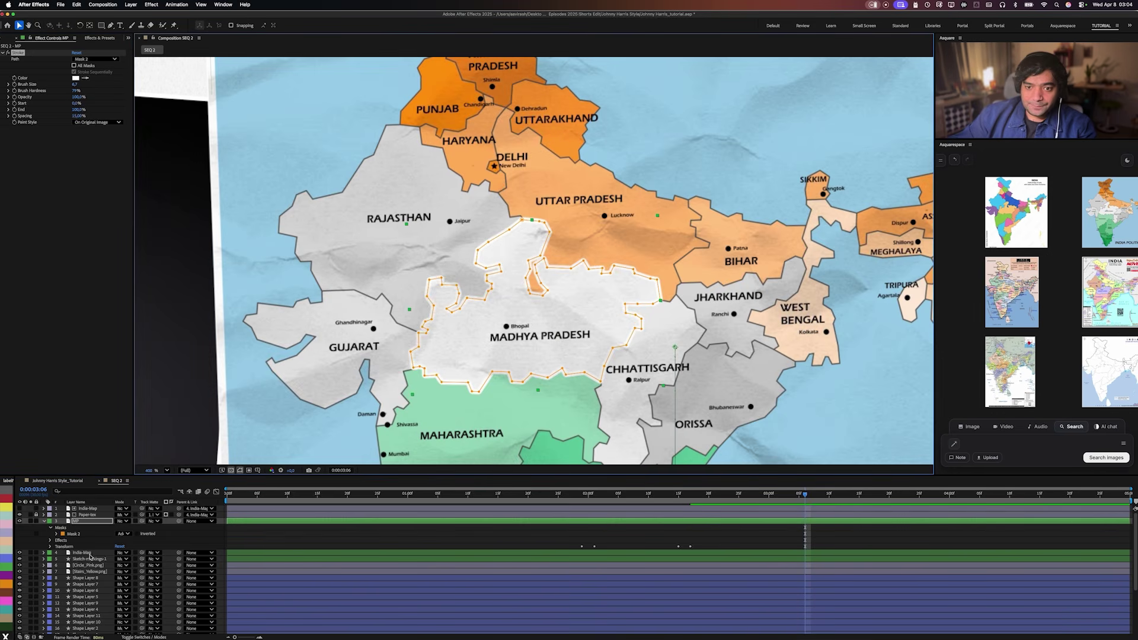
Collapse the expanded properties of all layers in the SEQ 2 timeline and clear the selection.
left_click(91, 555)
key("z")
key("super+a")
key("u")
scroll(366, 134, "down", 1)
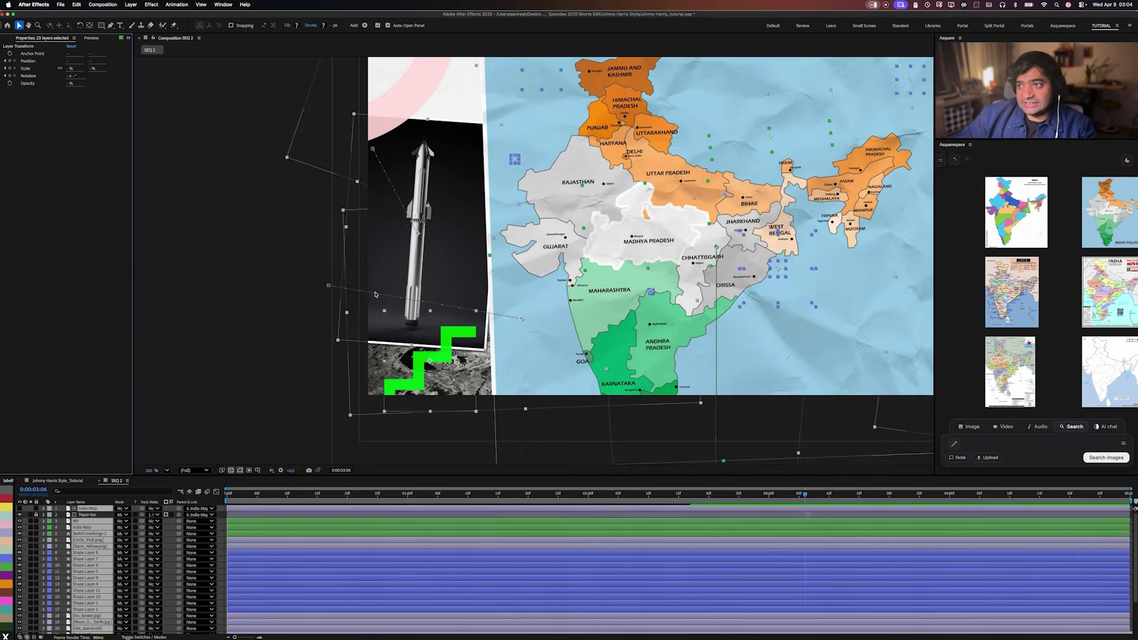
left_click_drag(366, 134, 259, 177)
key("v")
left_click(164, 113)
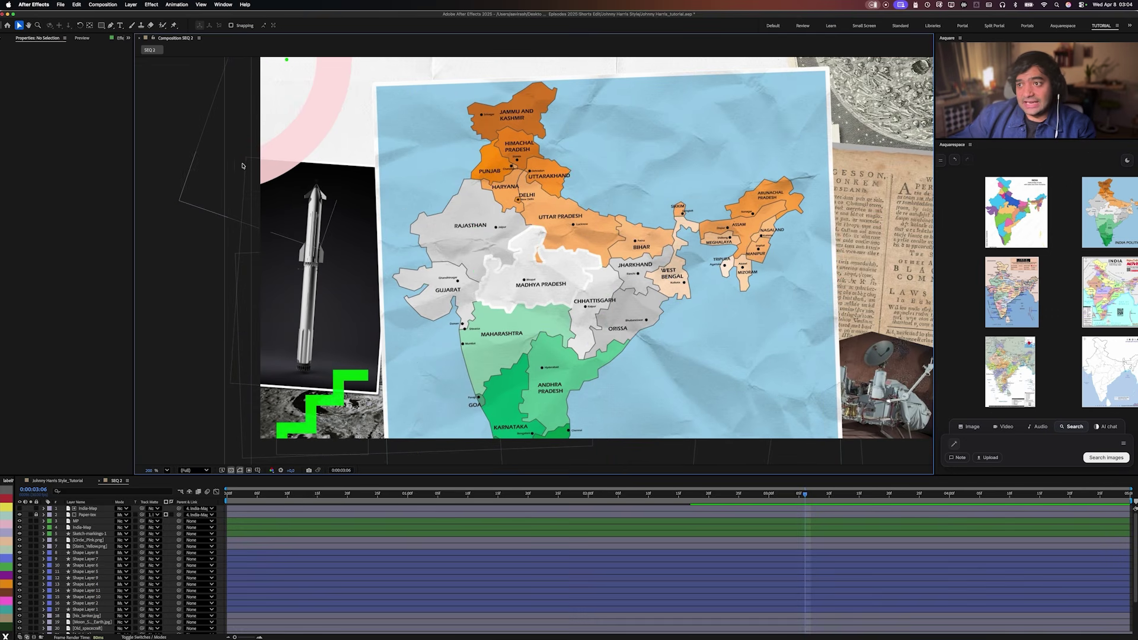
Duplicate the India-Map layer beneath MP and rename the copy BLACK.
left_click(105, 525)
left_click(95, 523)
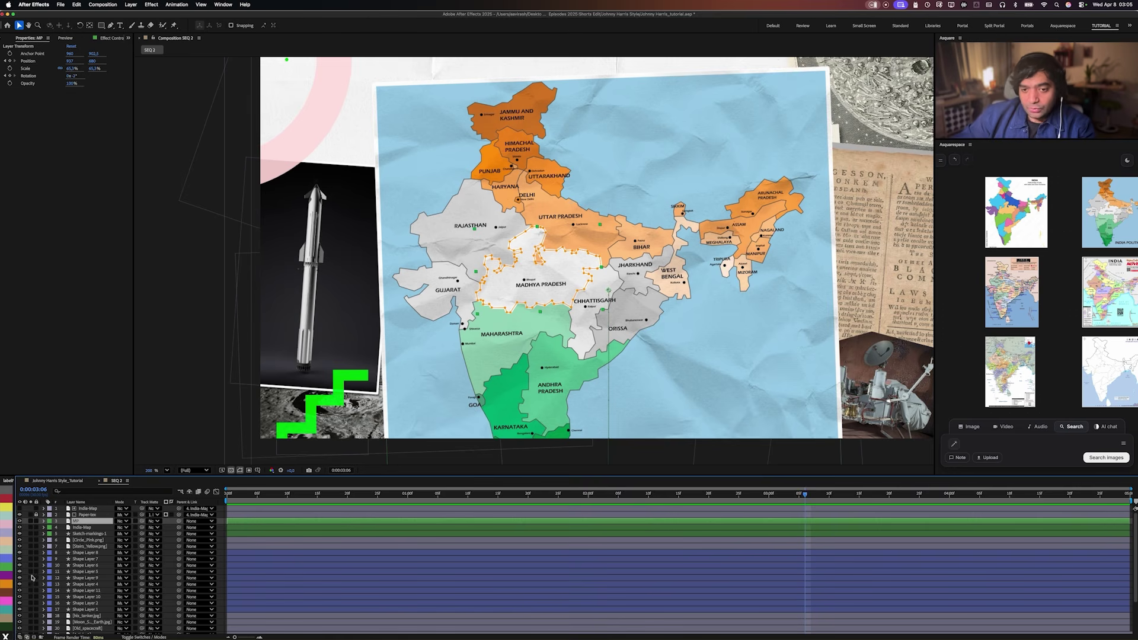
left_click(97, 529)
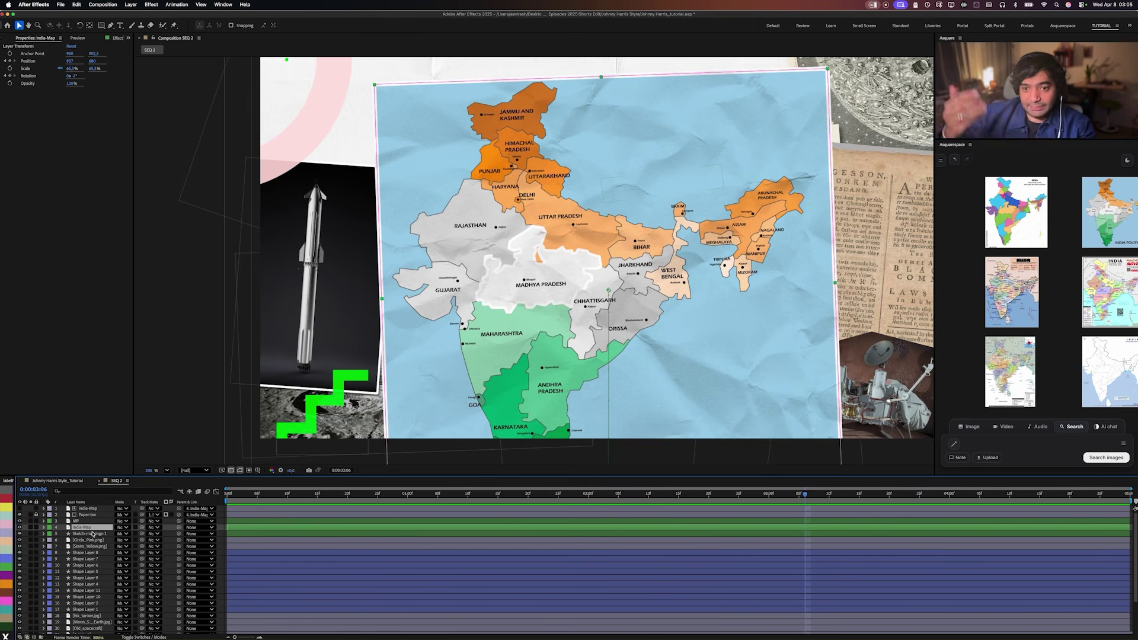
key("super+d")
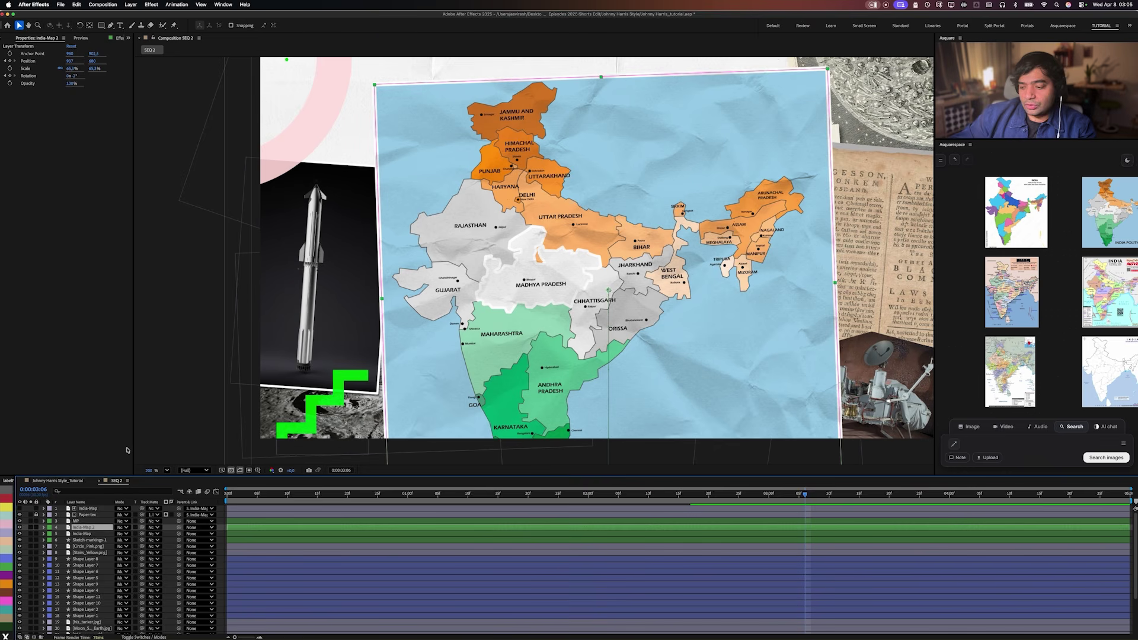
key("Return")
type("BLACK")
key("Return")
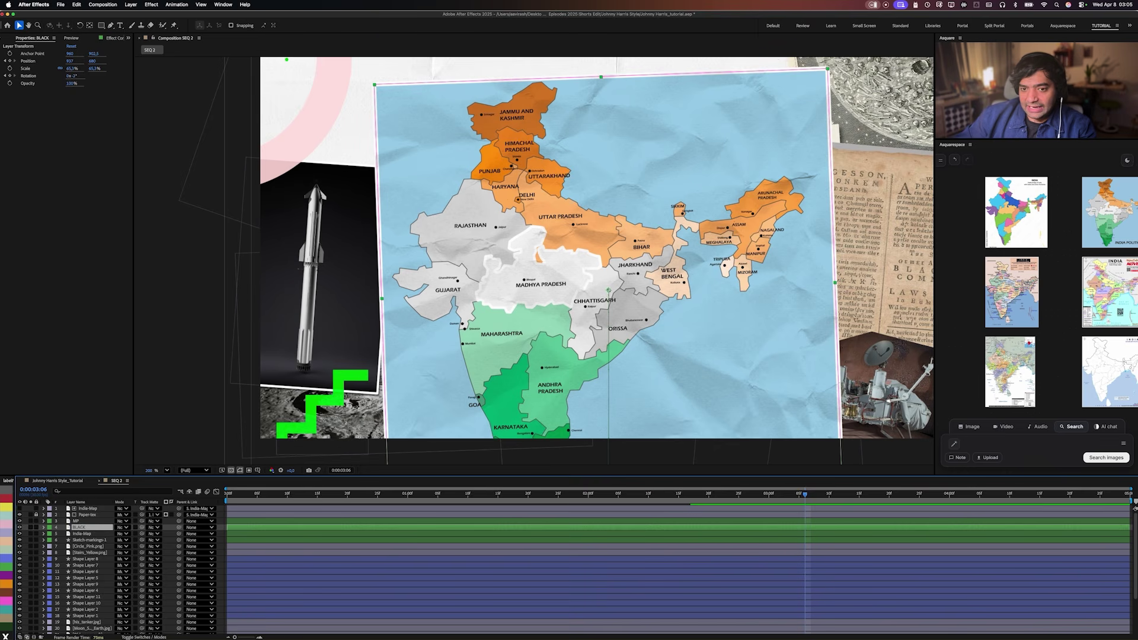
Apply a Fill effect to the BLACK layer and set its colour to black.
left_click(116, 38)
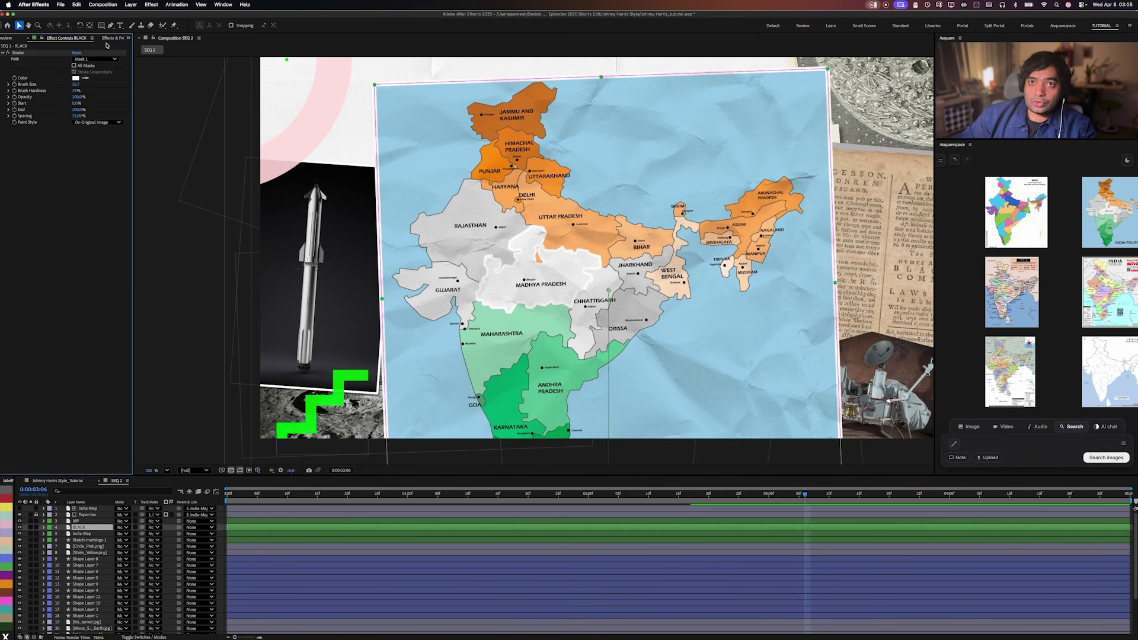
left_click(76, 47)
type("fill")
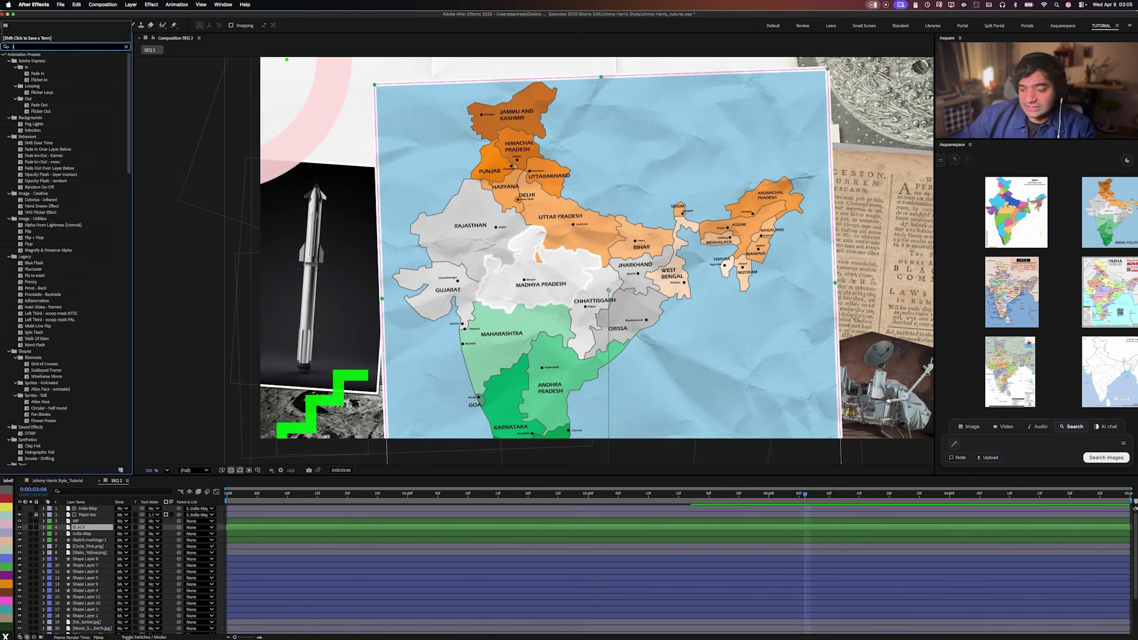
mouse_move(27, 99)
left_mouse_down()
mouse_move(106, 206)
mouse_move(82, 525)
left_mouse_up()
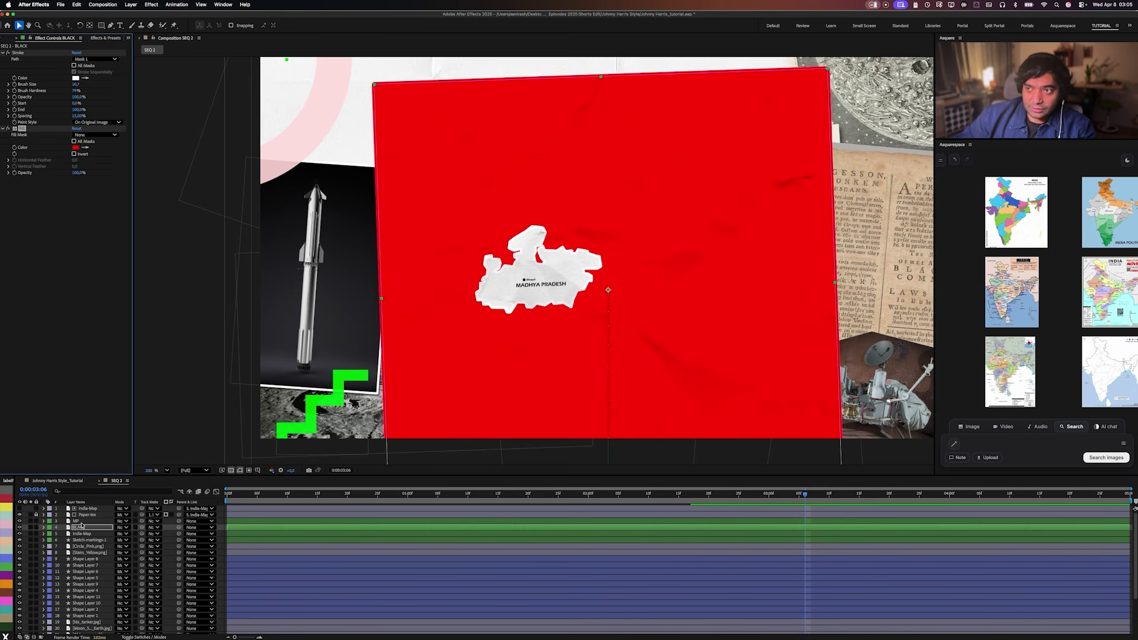
left_click(75, 147)
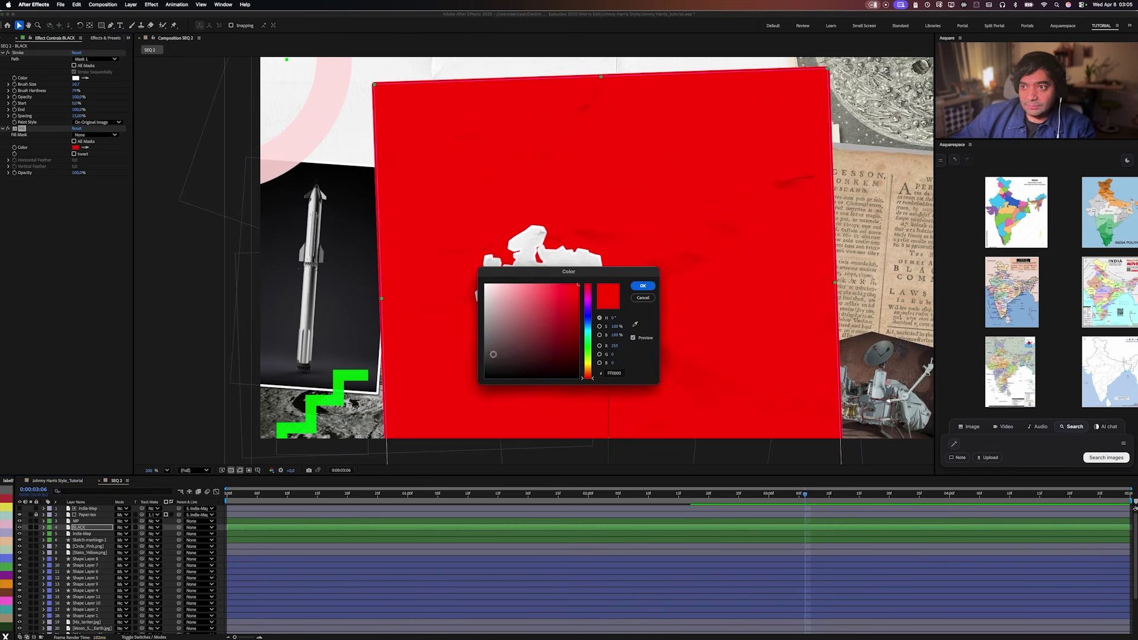
left_click(492, 354)
left_click(643, 286)
left_click(423, 543)
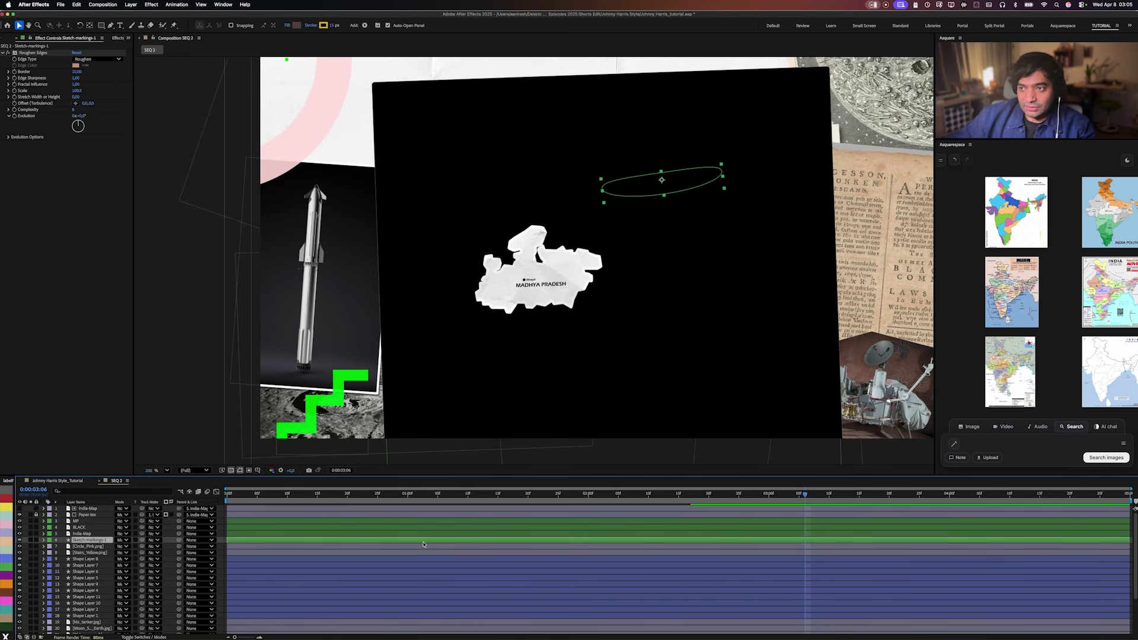
Lower the BLACK layer's opacity to about 50% to darken the map around Madhya Pradesh.
left_click(104, 529)
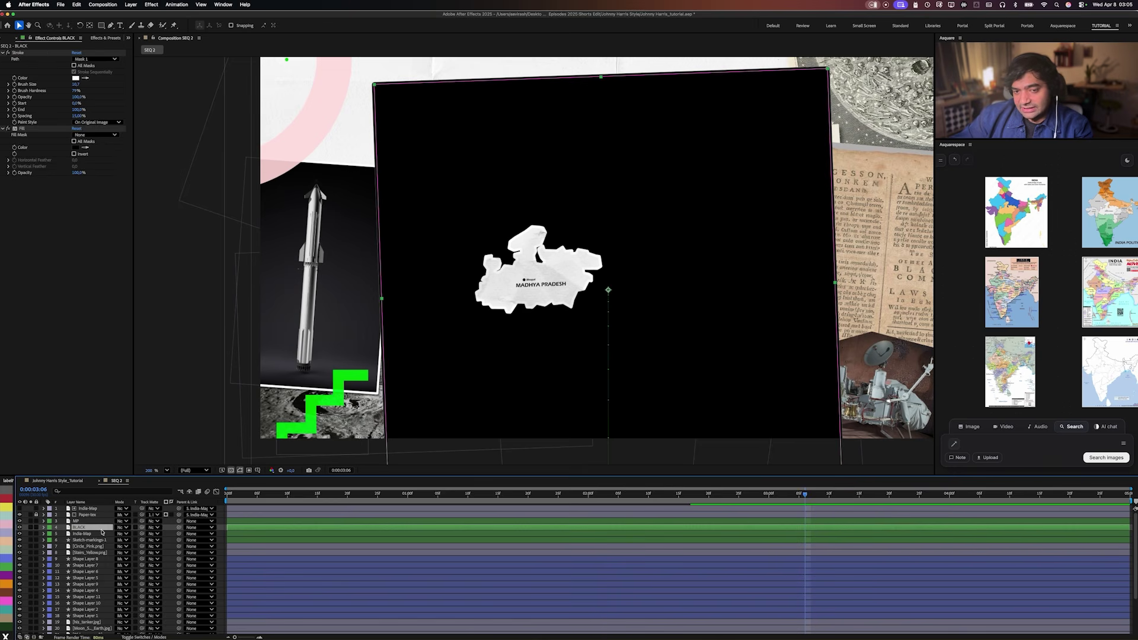
key("t")
left_click_drag(119, 534, 105, 538)
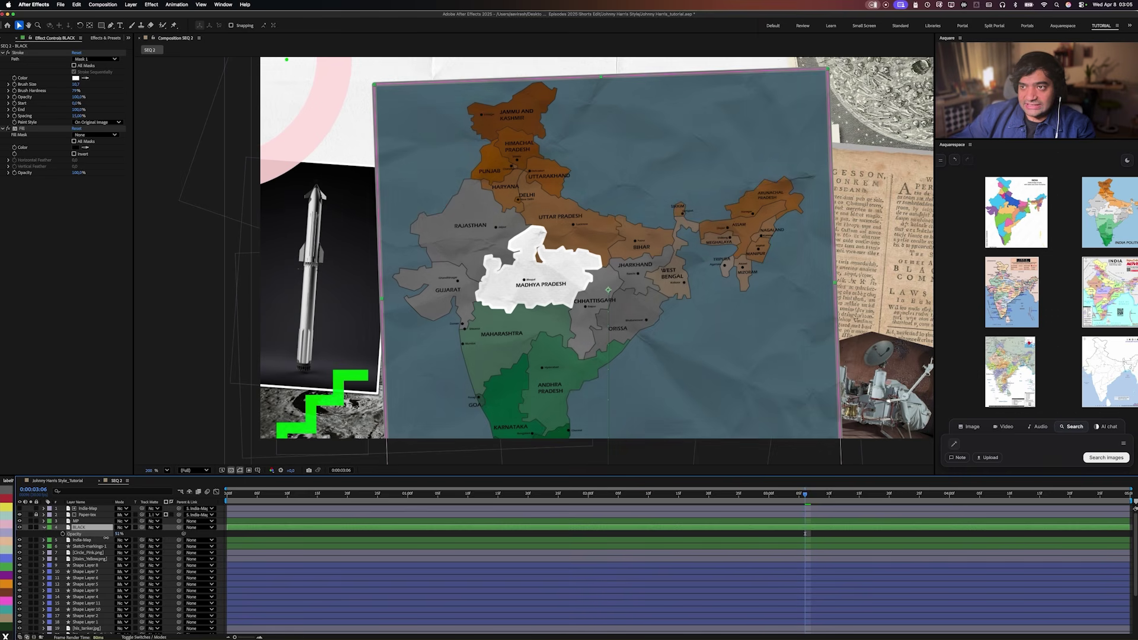
left_click(255, 539)
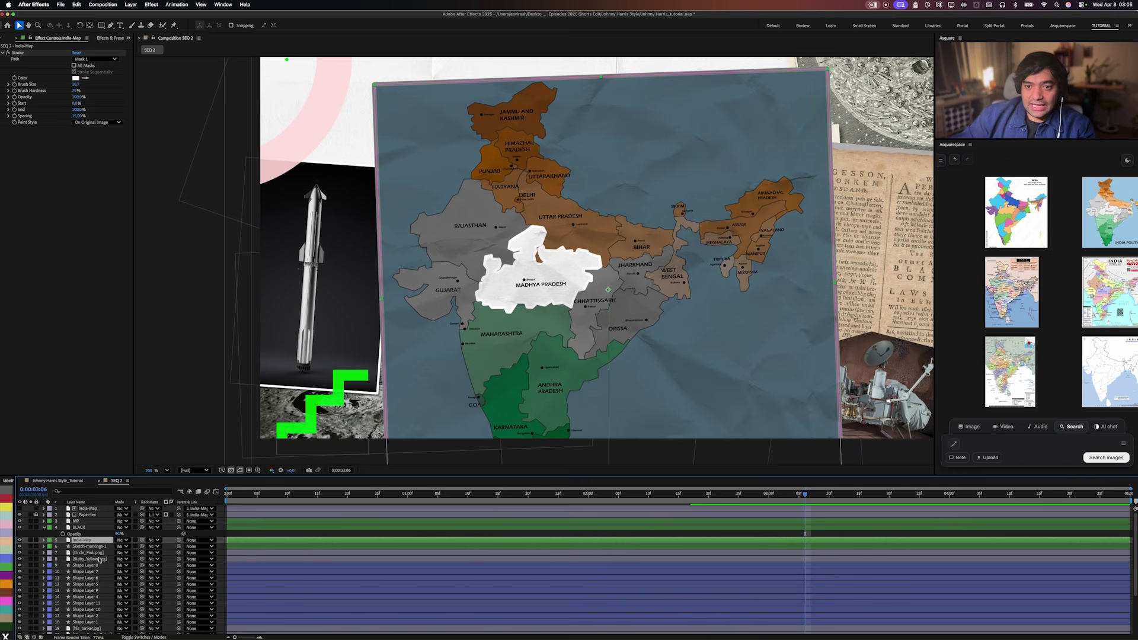
Change the MP layer's Stroke colour to black and set its brush size to 4.
left_click(493, 256)
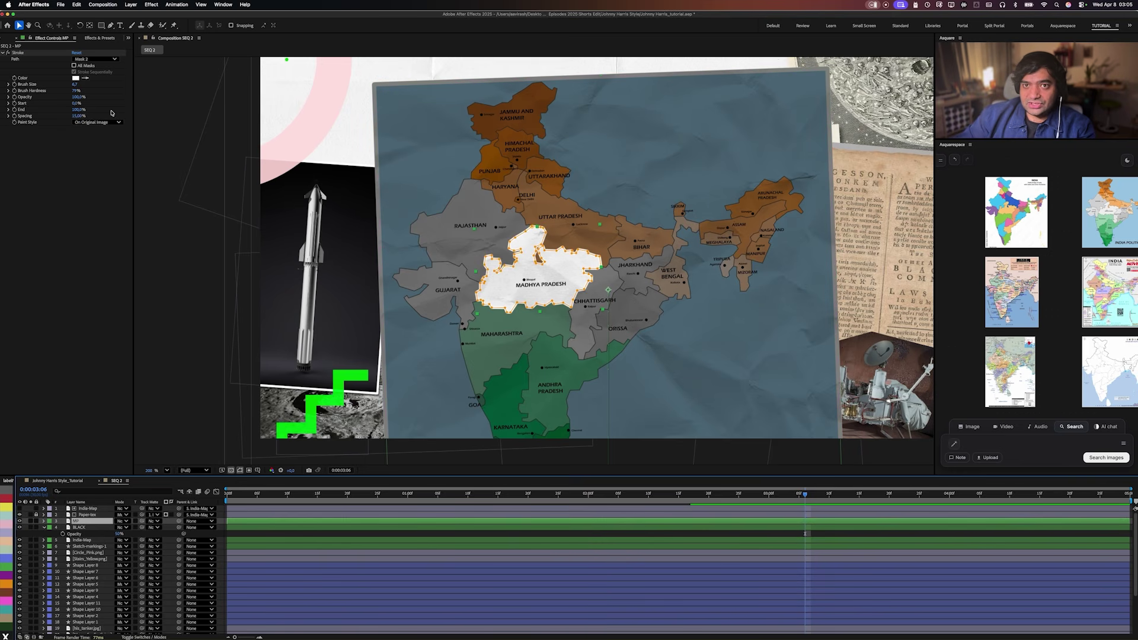
left_click(76, 78)
key("Escape")
left_click(531, 290)
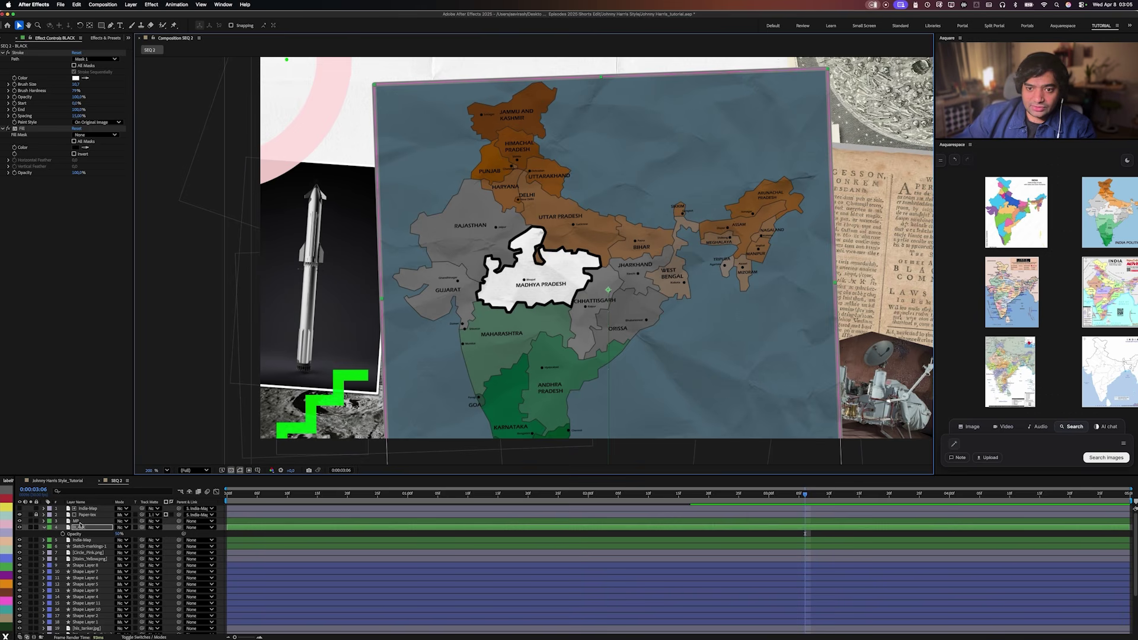
left_click(79, 522)
left_click(76, 85)
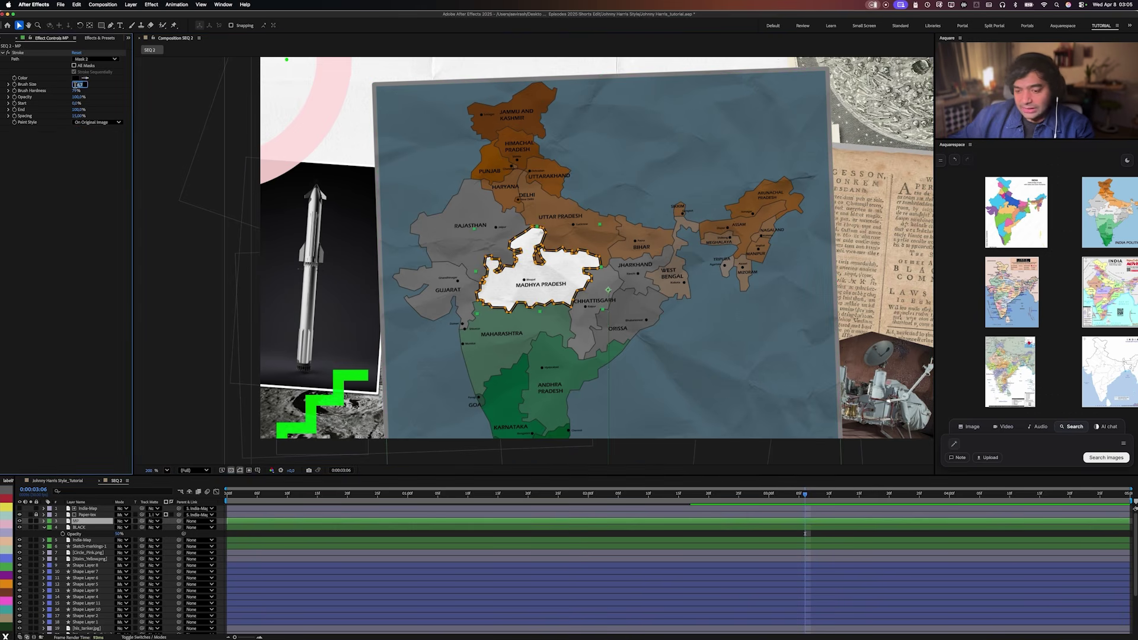
type("4")
key("Return")
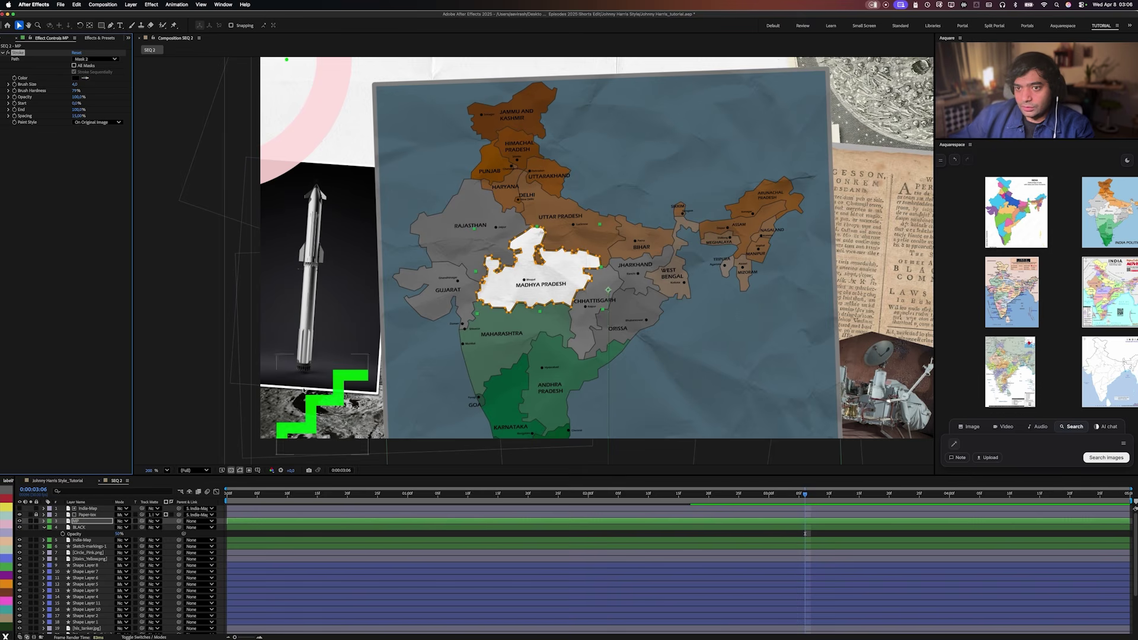
Play back the map's entrance and add an Opacity keyframe to the BLACK layer at 0:00:02:21.
left_click(198, 345)
left_click_drag(285, 494, 427, 511)
key("space")
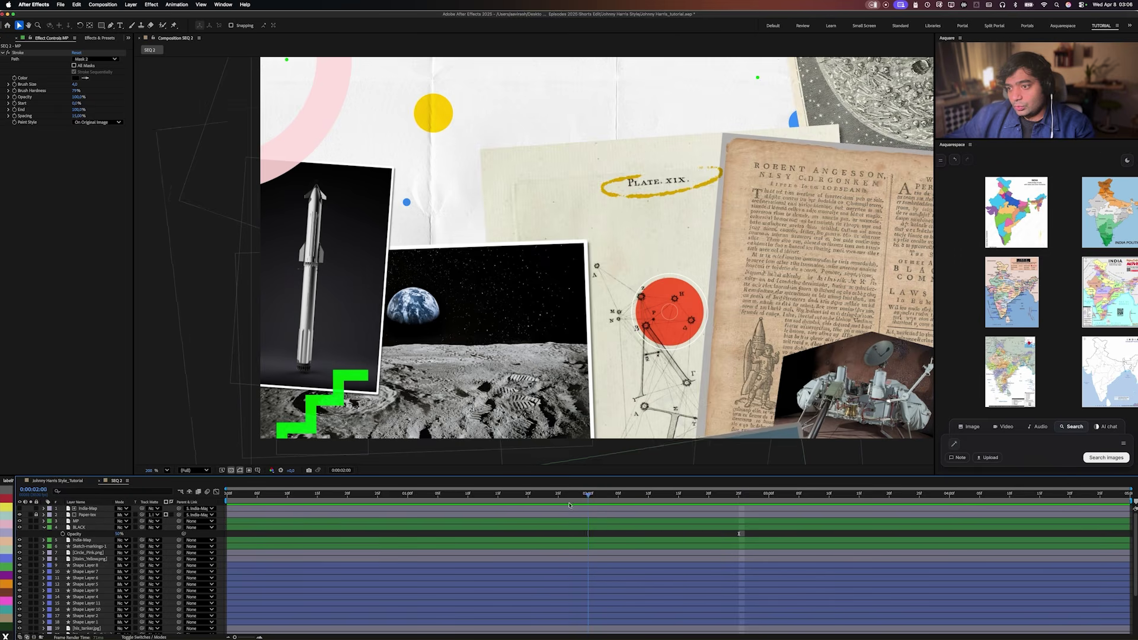
key("space")
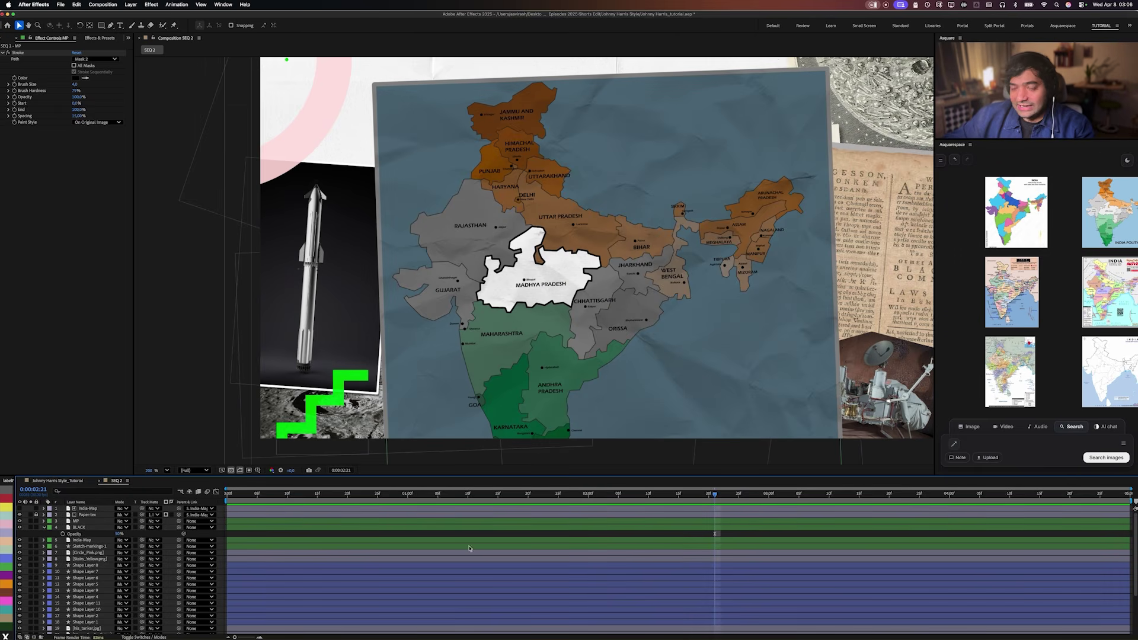
left_click(83, 526)
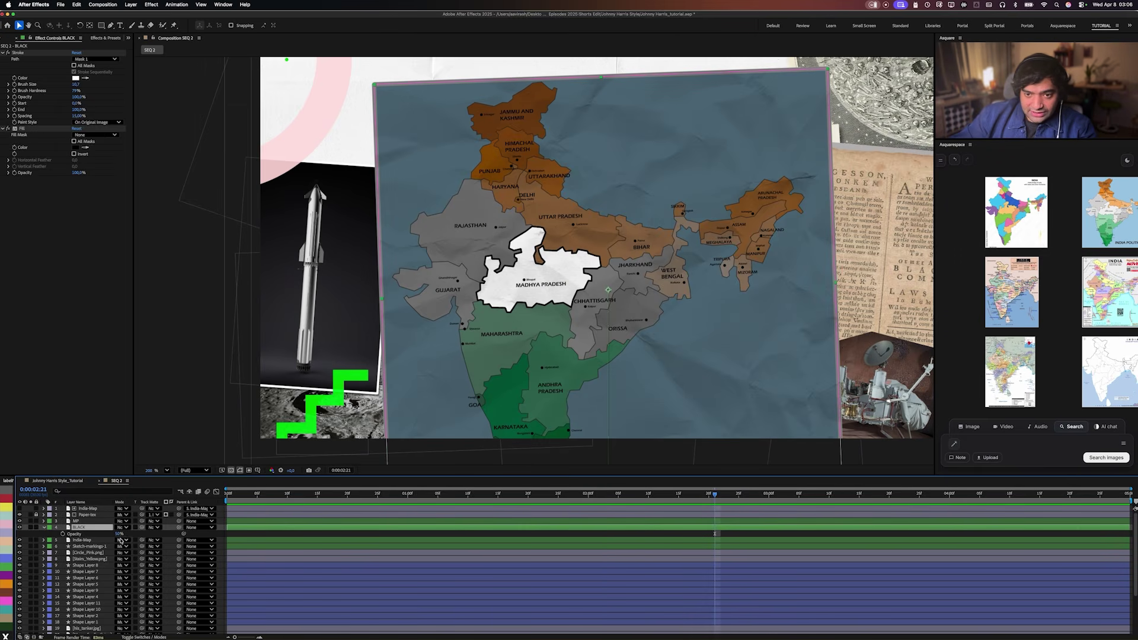
left_click(63, 533)
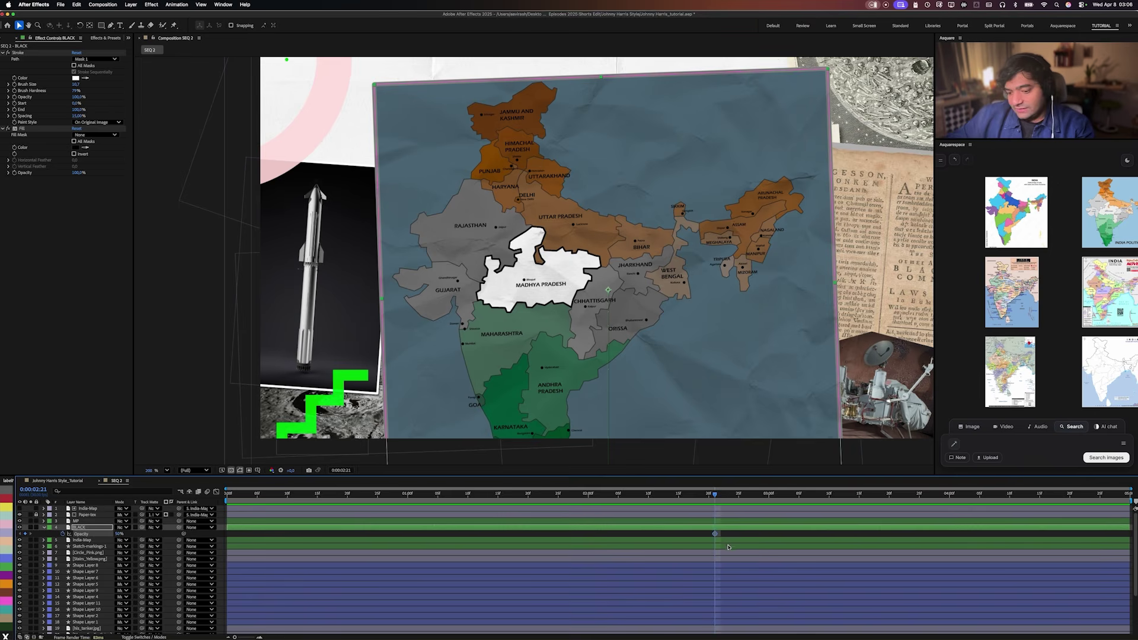
Move BLACK's Opacity keyframe to about 4 seconds, add a 0% keyframe at 0:00:02:21 for a fade-in, and select the MP layer.
key("ctrl+a")
key("u")
scroll(705, 540, "down", 1)
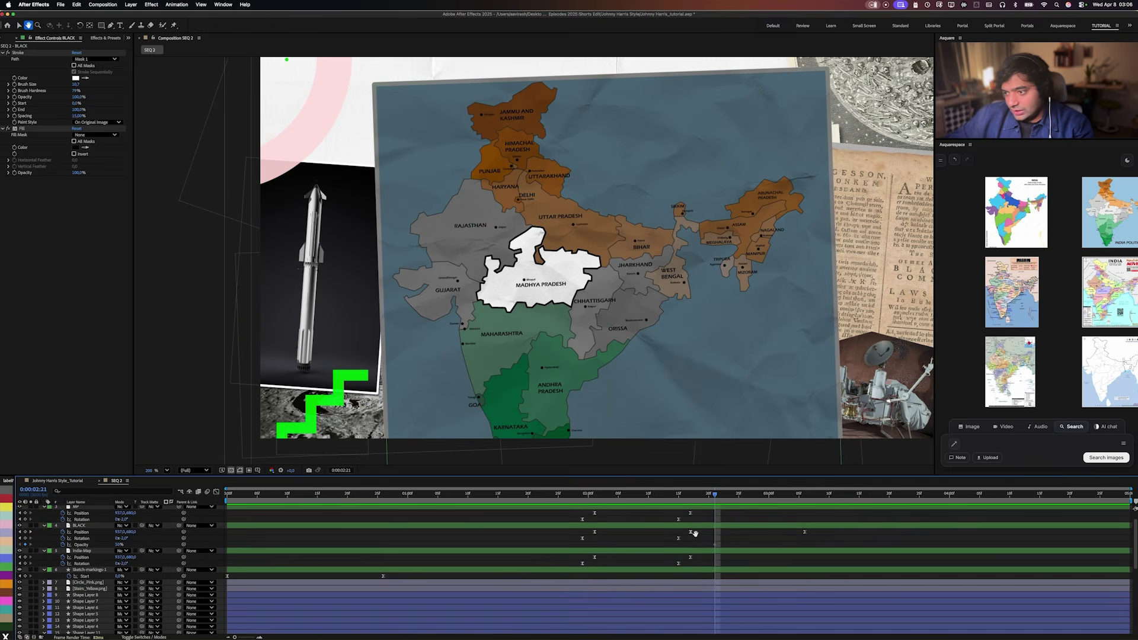
left_click_drag(706, 540, 959, 525)
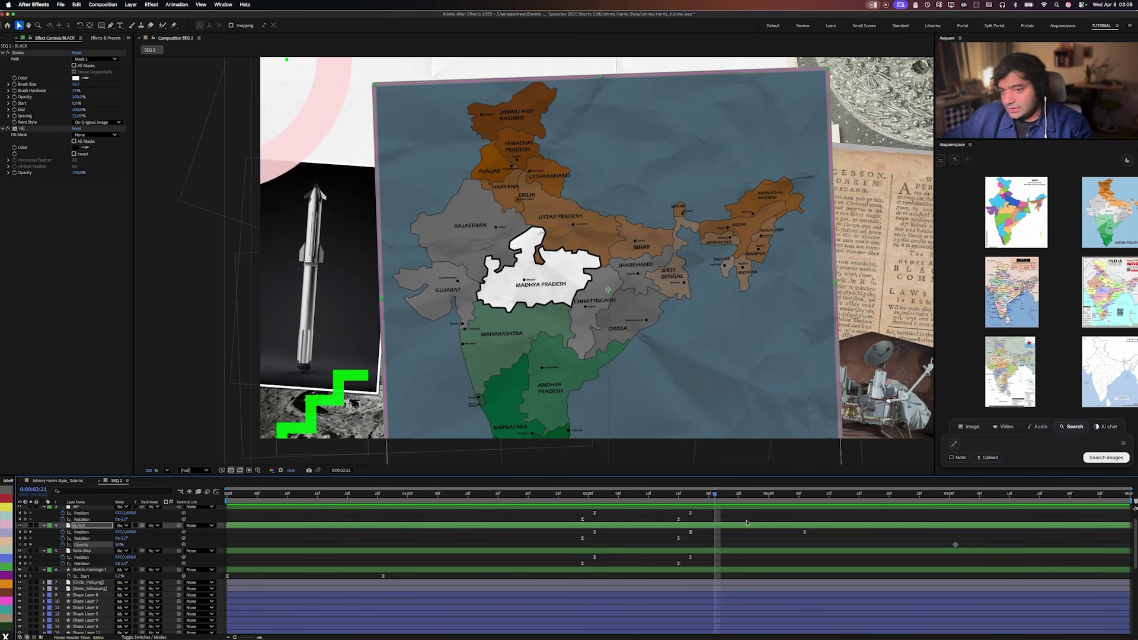
left_click_drag(134, 543, 89, 544)
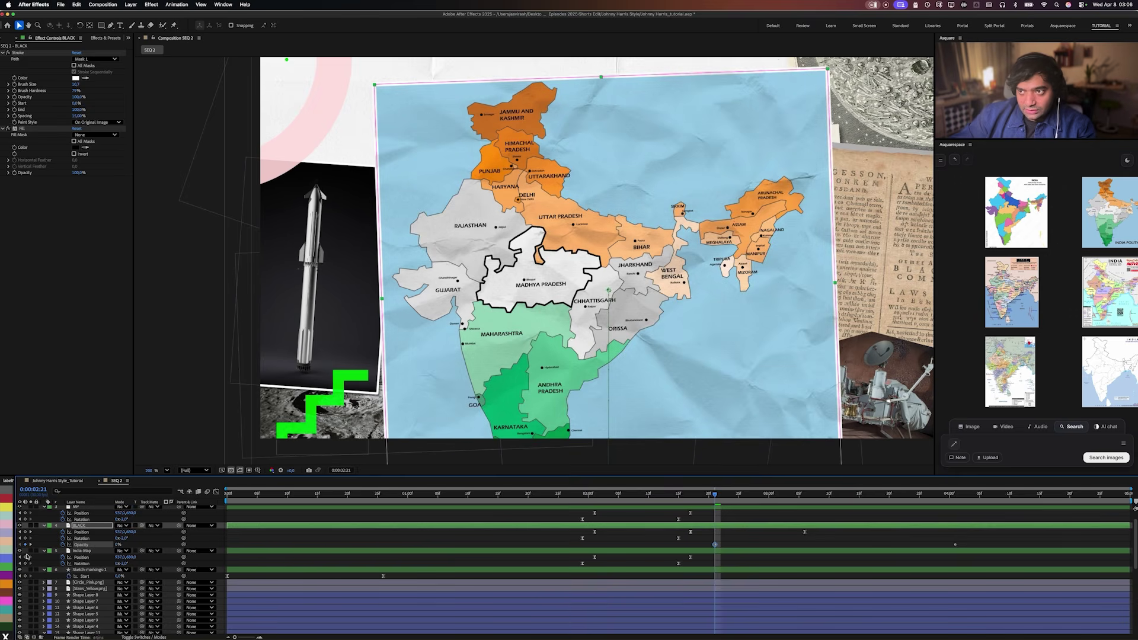
left_click(724, 509)
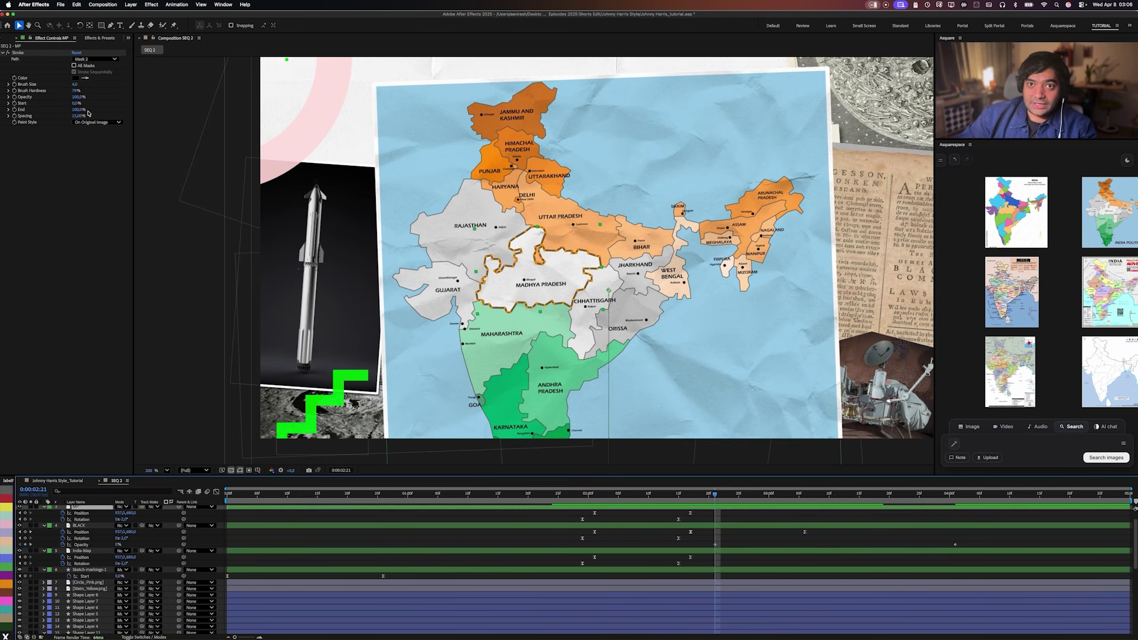
Keyframe the MP layer's Stroke End at 0% at 0:00:02:21 and 100% at 0:00:04:01 to draw on the outline.
left_click_drag(88, 113, 64, 118)
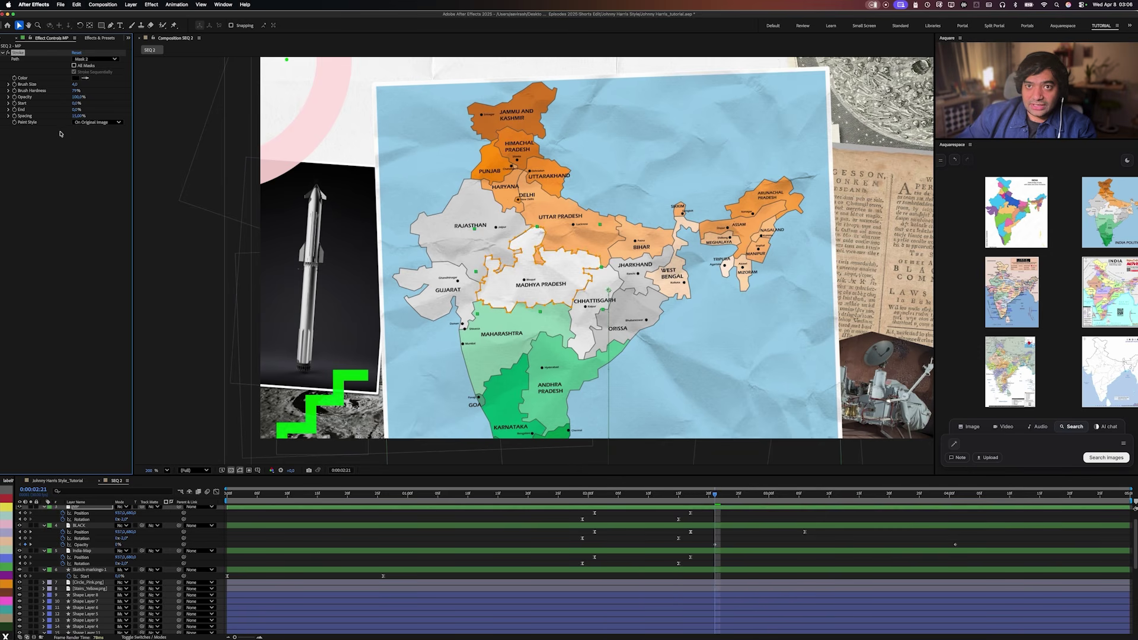
left_click(22, 110)
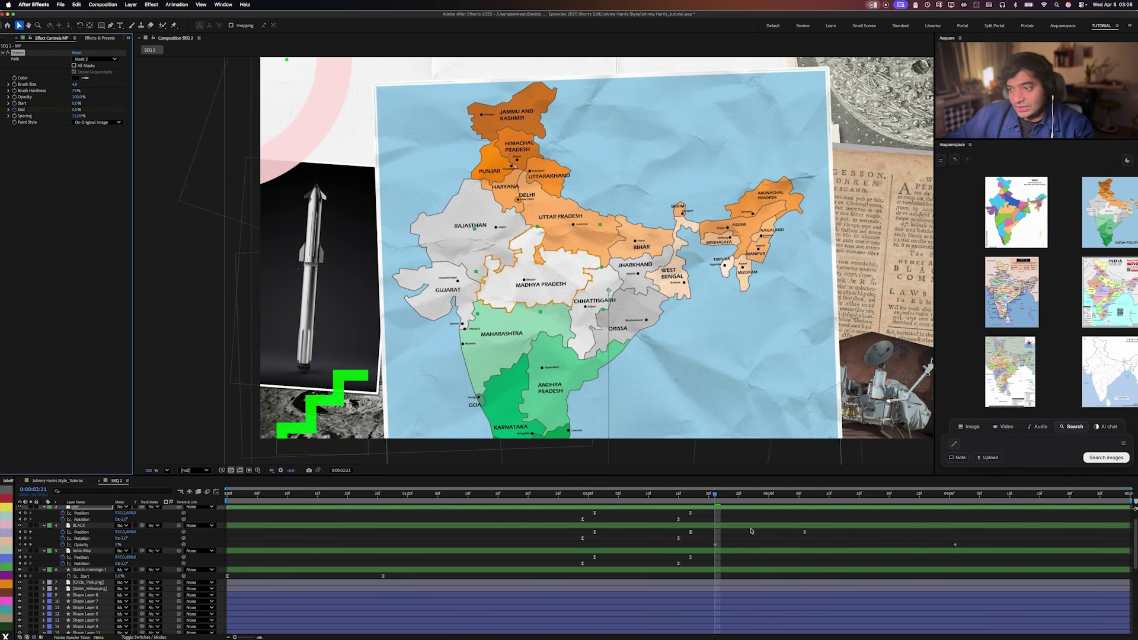
left_click(714, 544)
left_click_drag(715, 494, 955, 494)
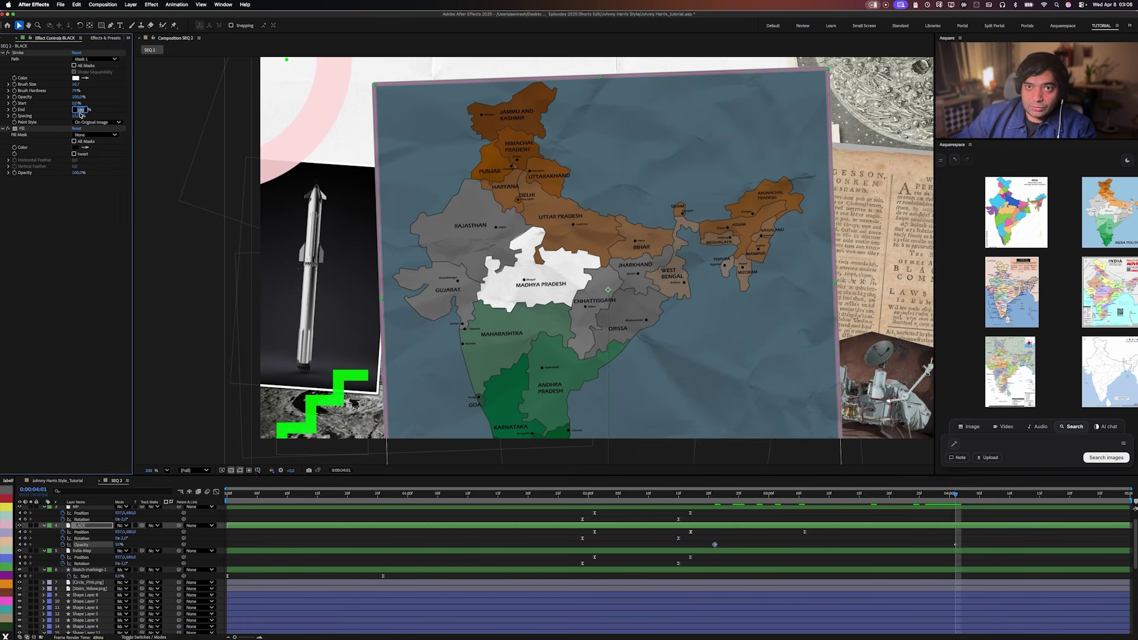
left_click(70, 217)
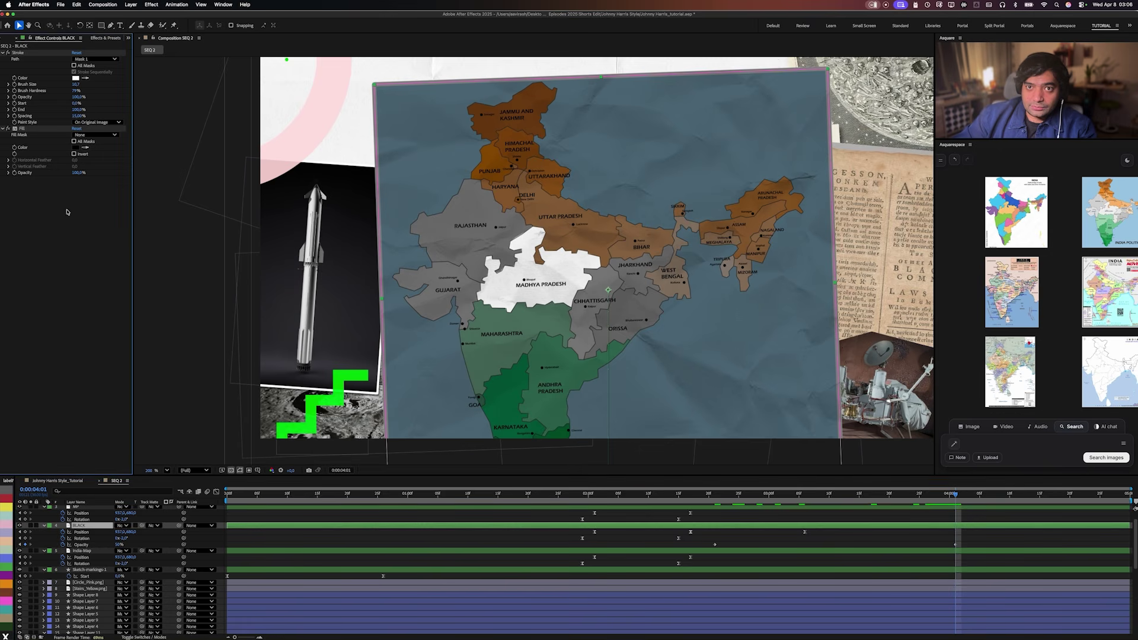
left_click(83, 507)
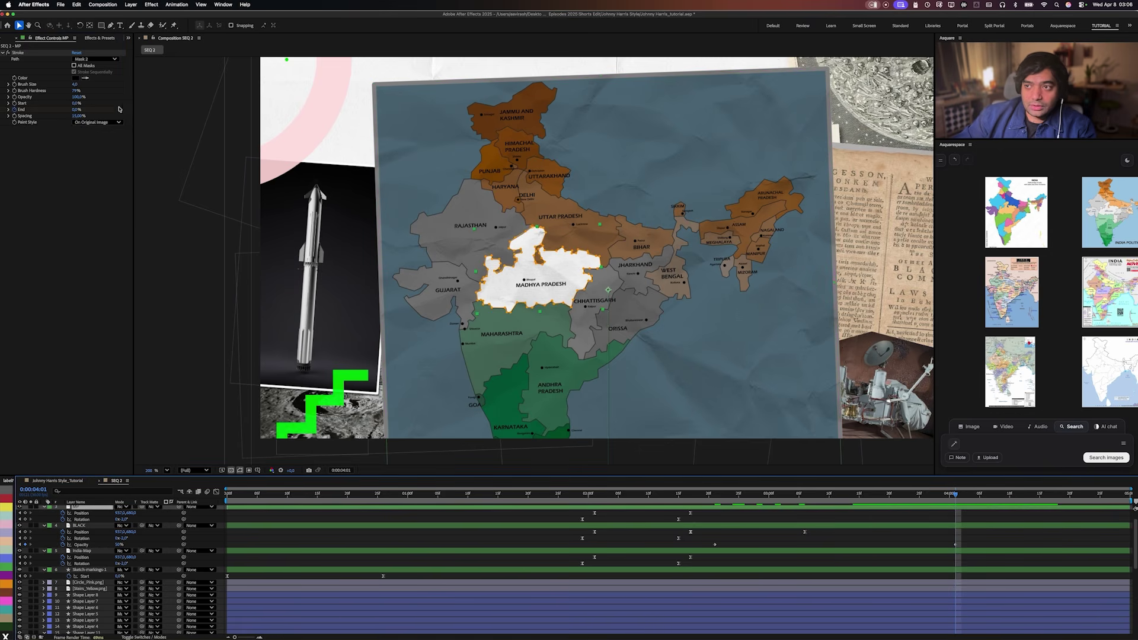
left_click(77, 110)
type("100")
key("Return")
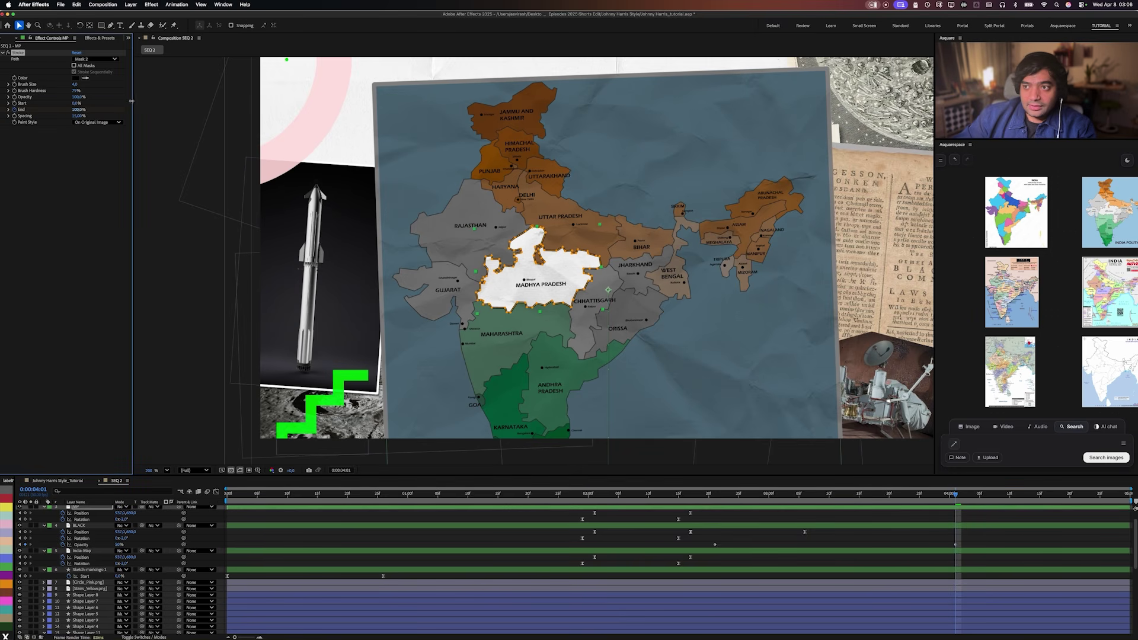
Preview the outline draw-on, reveal the MP layer's keyframes, and shift both Stroke End keyframes about 5 frames later.
left_click_drag(781, 493, 700, 509)
key("space")
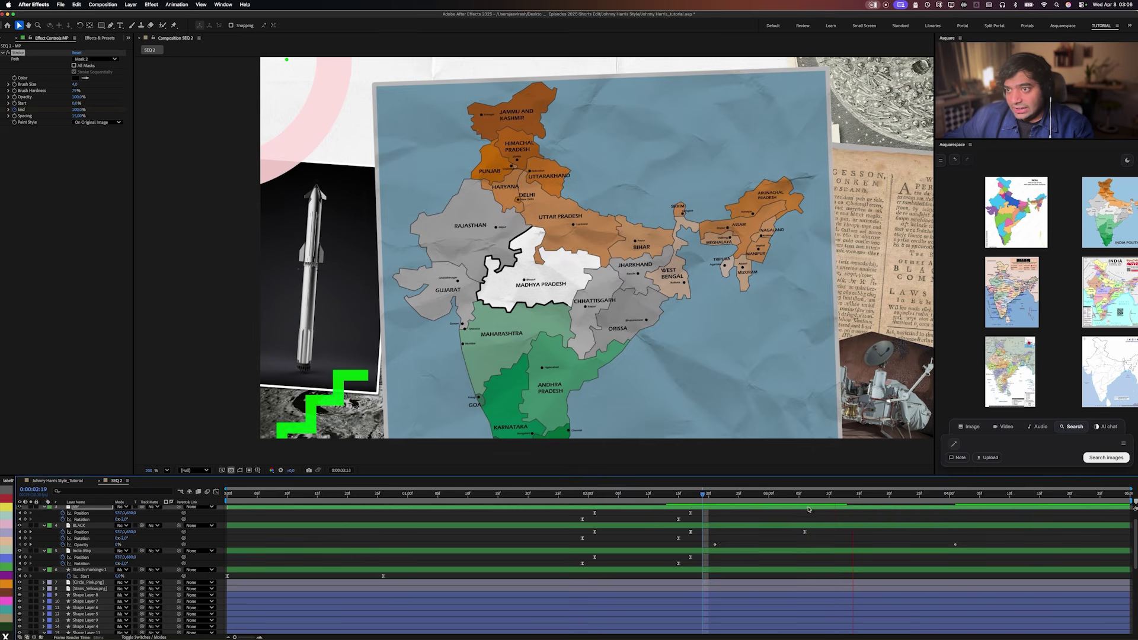
key("space")
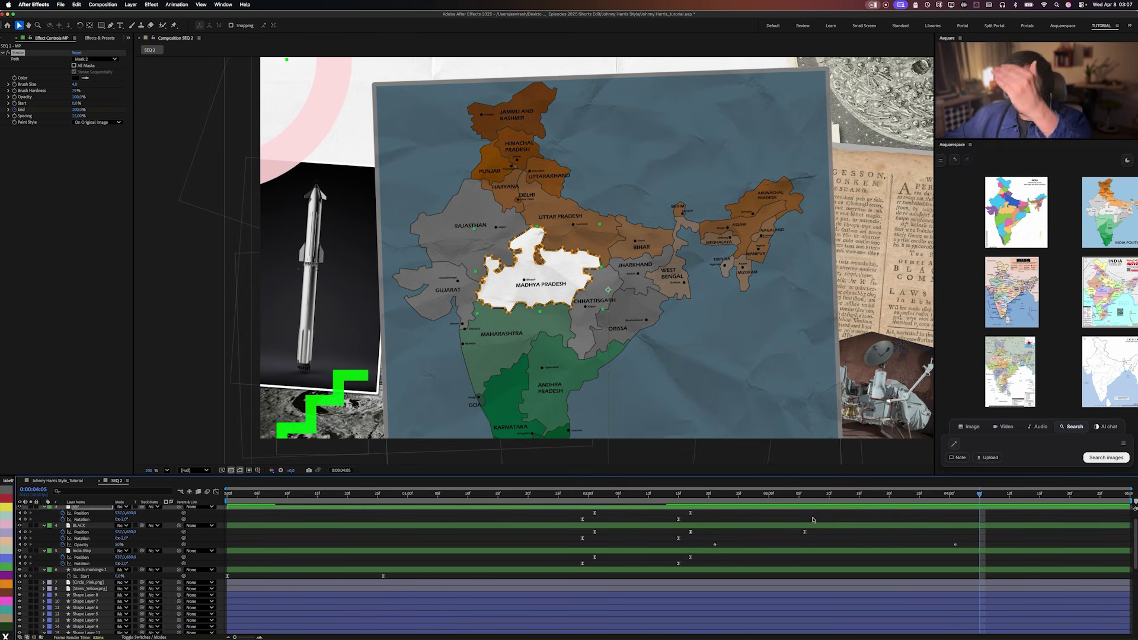
left_click(746, 550)
scroll(748, 536, "up", 2)
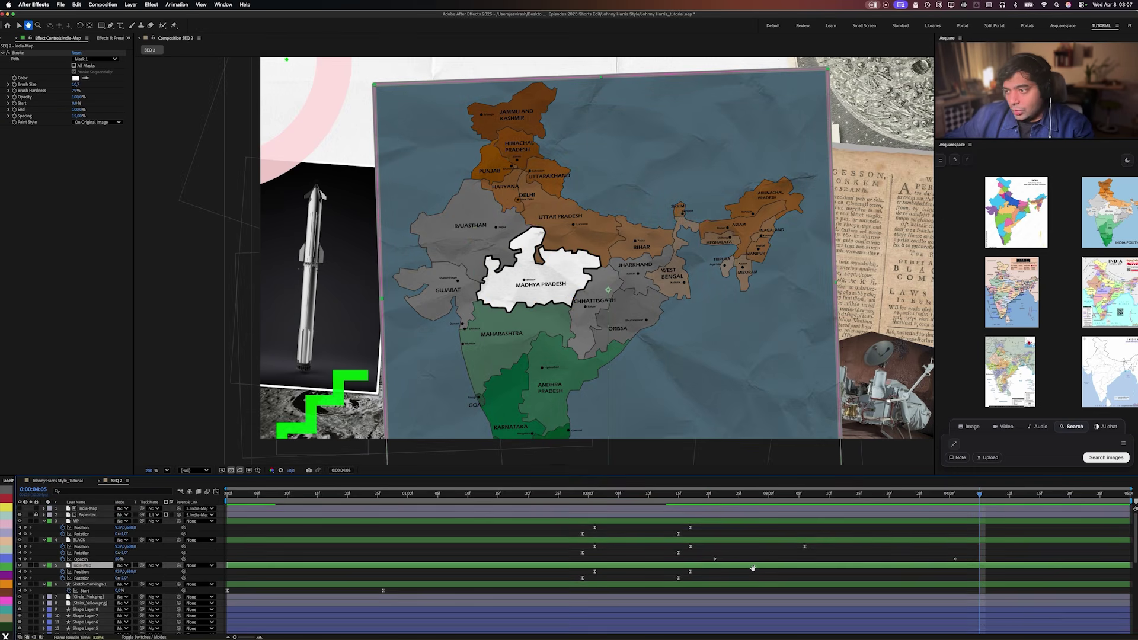
left_click(750, 523)
key("u")
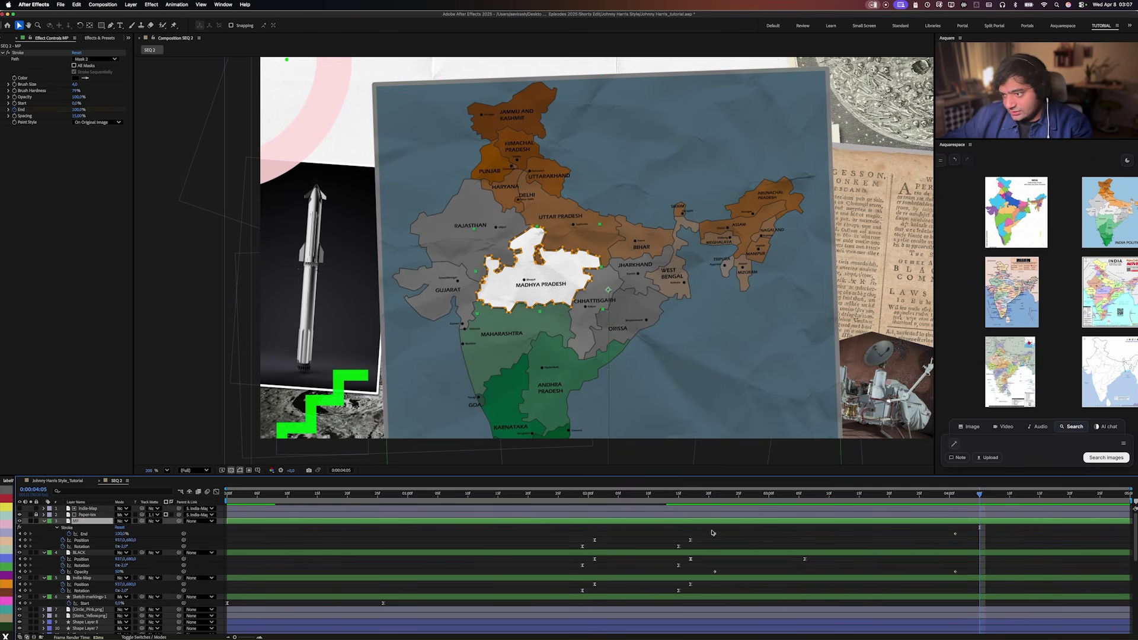
left_click_drag(712, 532, 730, 580)
left_click_drag(943, 527, 959, 576)
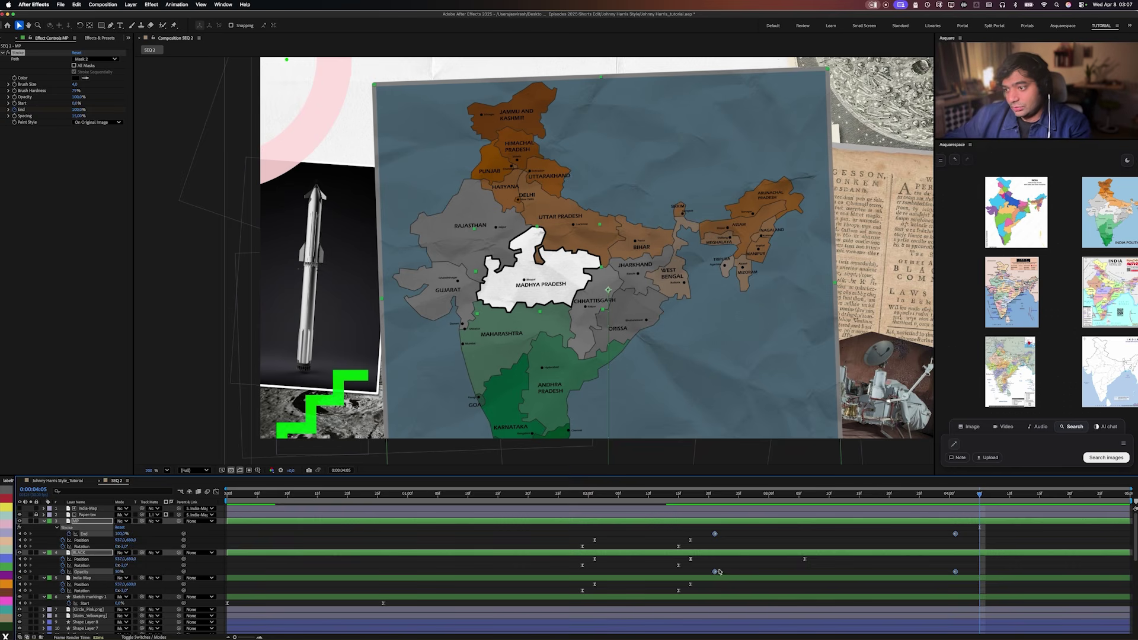
left_click_drag(709, 529, 736, 543)
left_click_drag(974, 568, 706, 580)
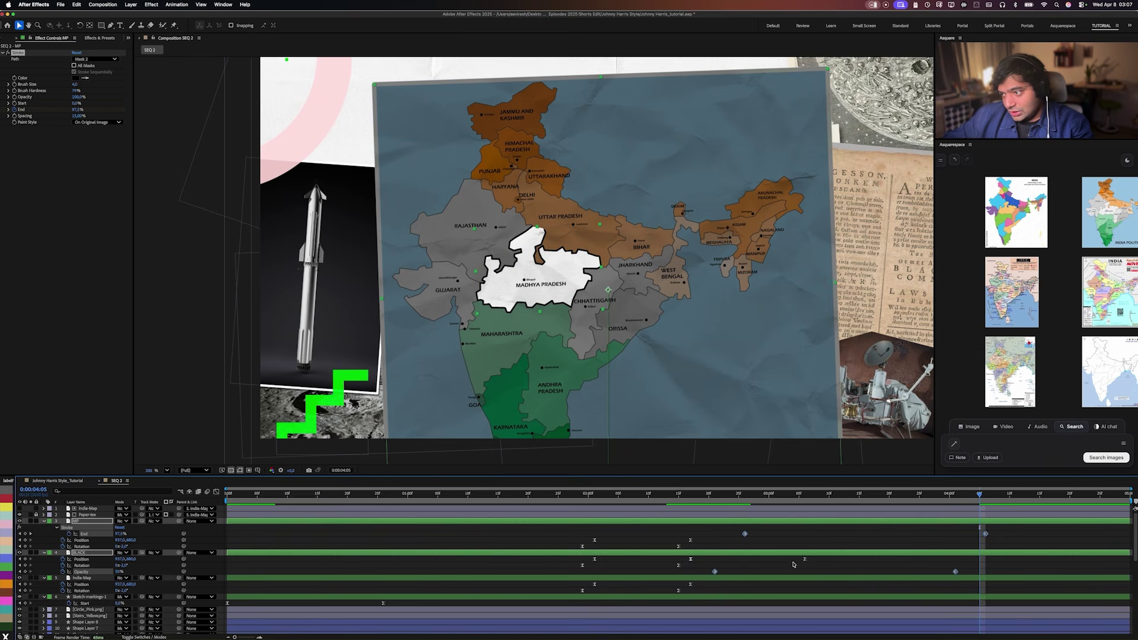
Ease the BLACK layer's Opacity keyframes and reshape their speed curve to peak early and slow gradually towards the end.
left_click_drag(707, 577, 972, 568)
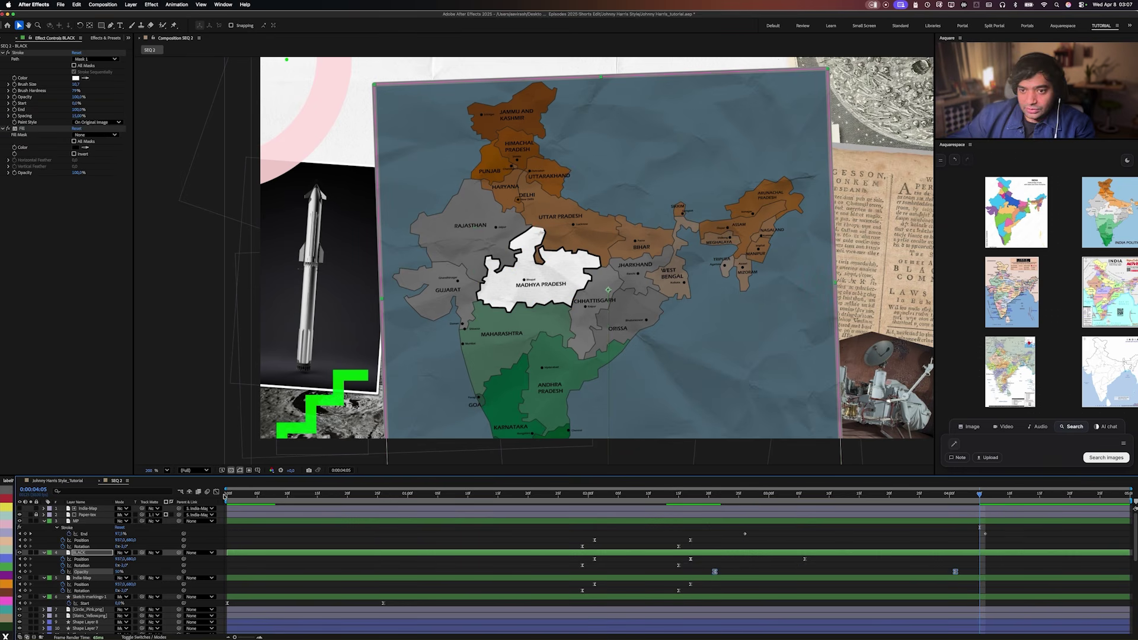
left_click(216, 492)
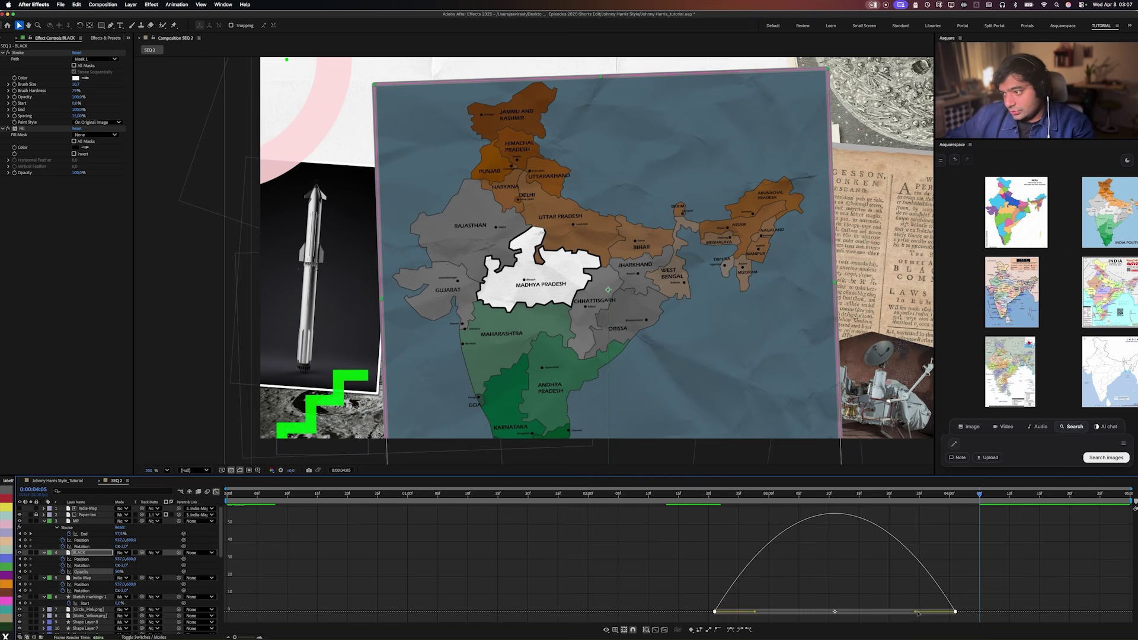
left_click_drag(916, 612, 885, 611)
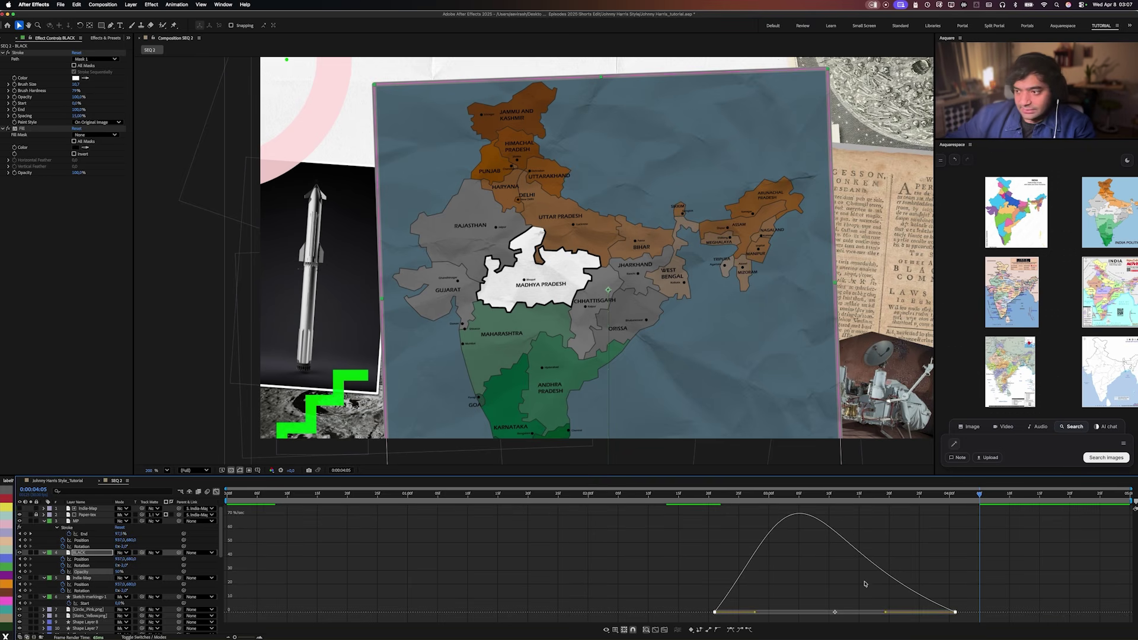
left_click_drag(885, 614, 874, 612)
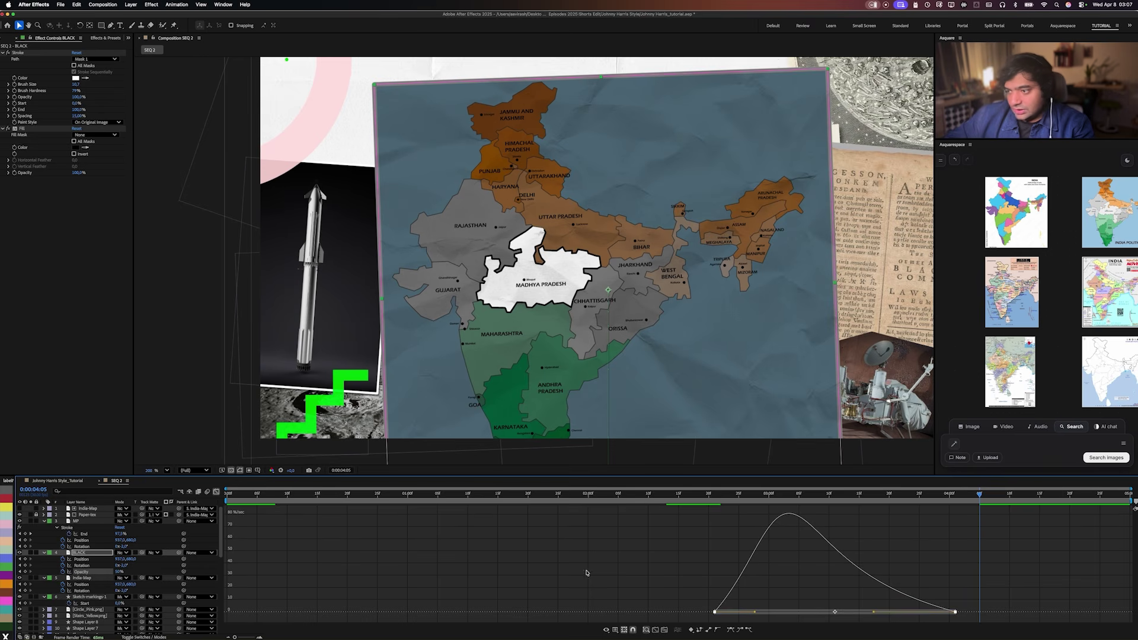
left_click(216, 492)
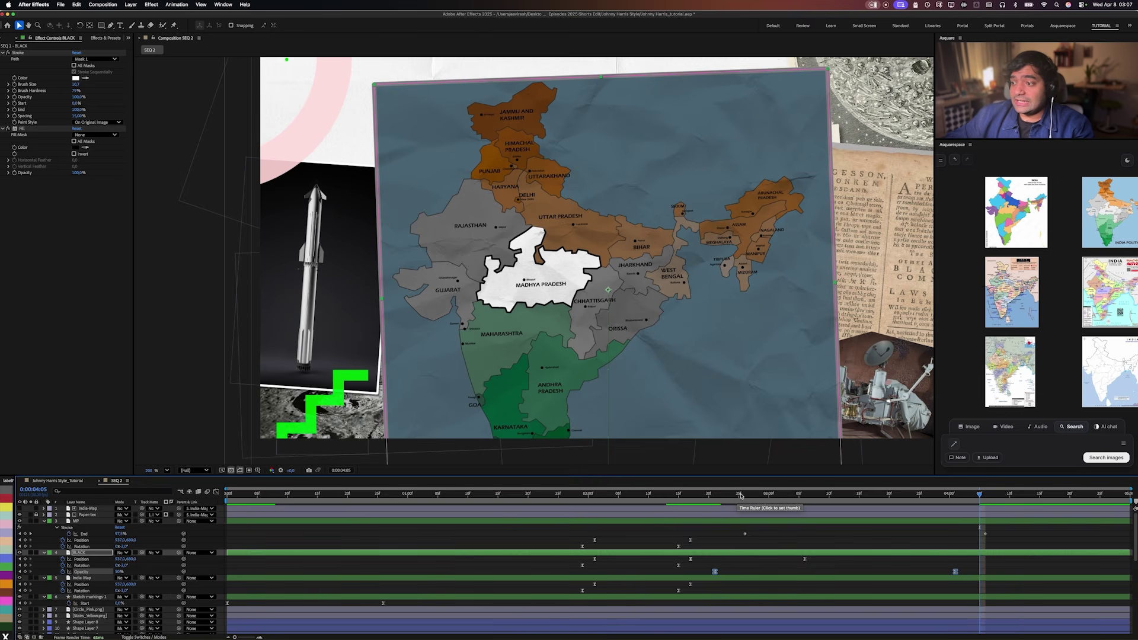
Preview the fade and raise the BLACK layer's Opacity keyframe at 0:00:04:01 to darken the surrounding map further.
mouse_move(741, 496)
left_mouse_down()
mouse_move(704, 504)
mouse_move(870, 509)
mouse_move(720, 510)
left_mouse_up()
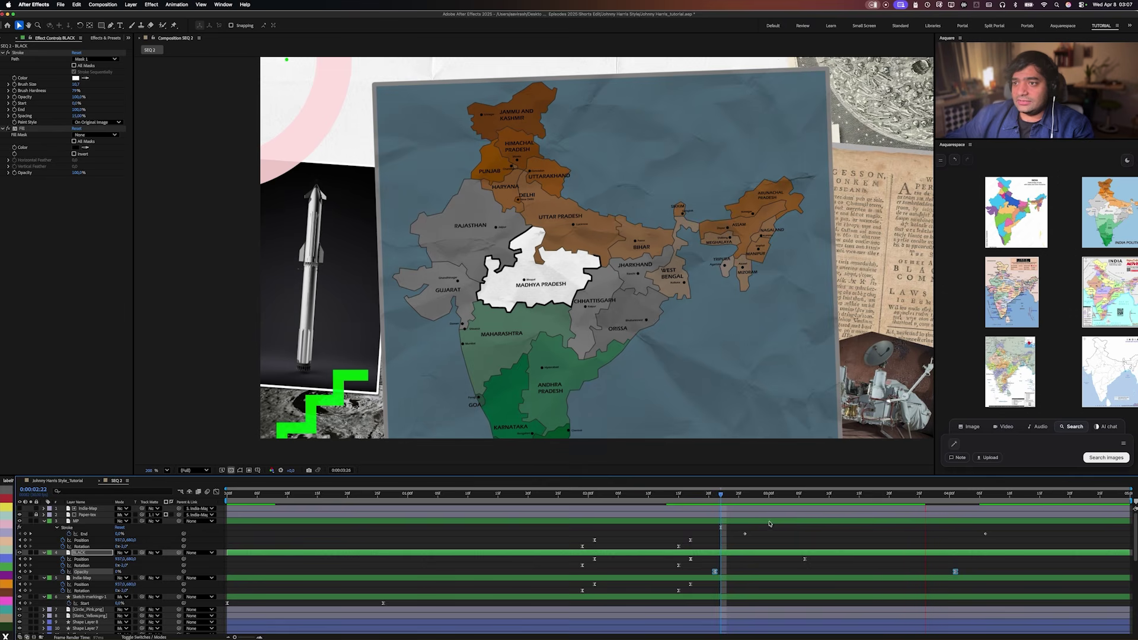
key("space")
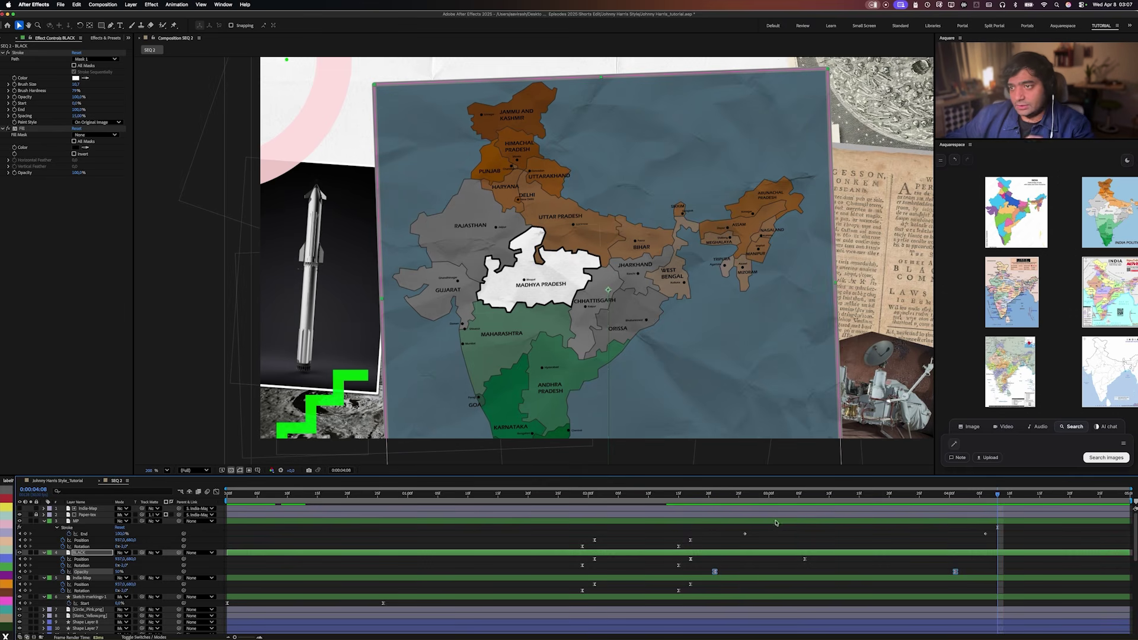
left_click(955, 493)
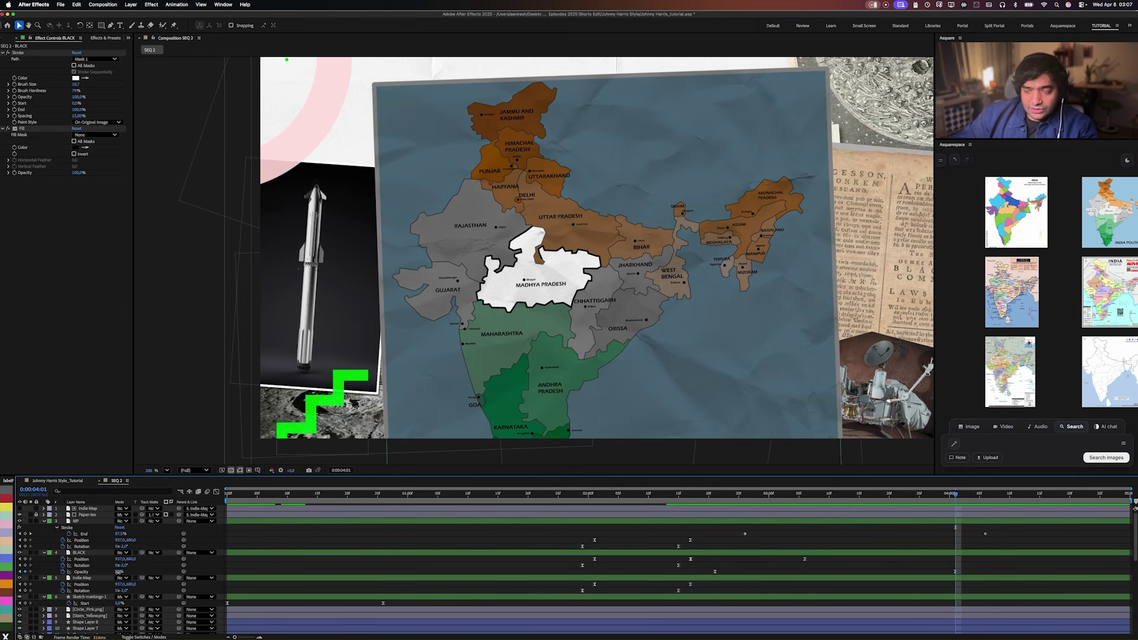
mouse_move(118, 572)
left_mouse_down()
mouse_move(140, 572)
mouse_move(122, 572)
left_mouse_up()
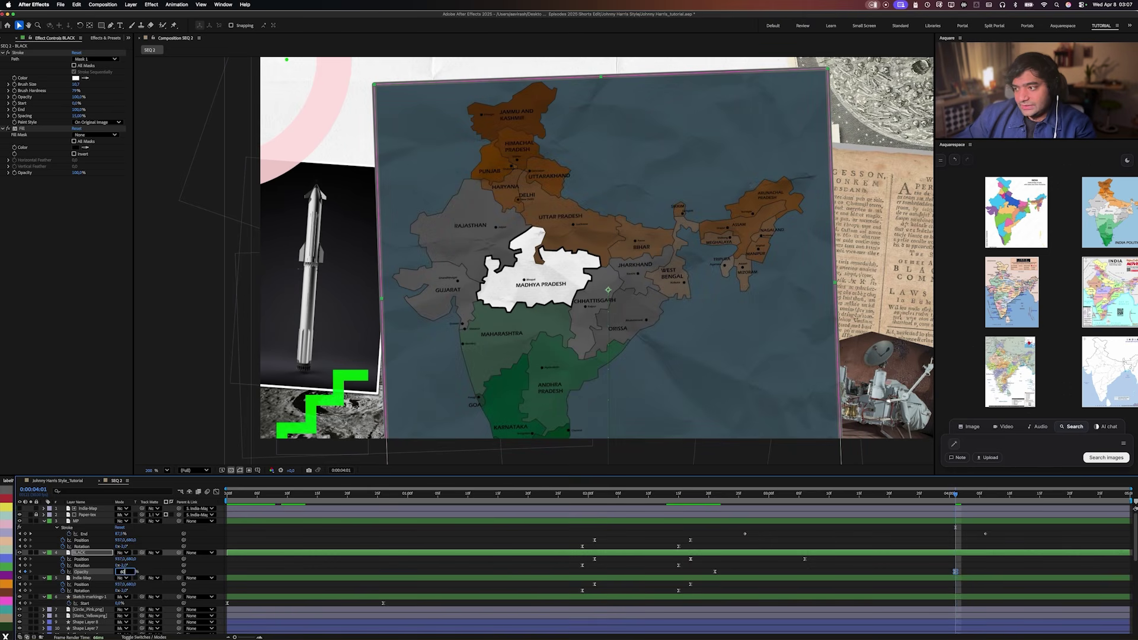
key("Return")
Play back the map animation from 0:00:01:17 and view the whole collage composition from its first frame.
left_click(509, 498)
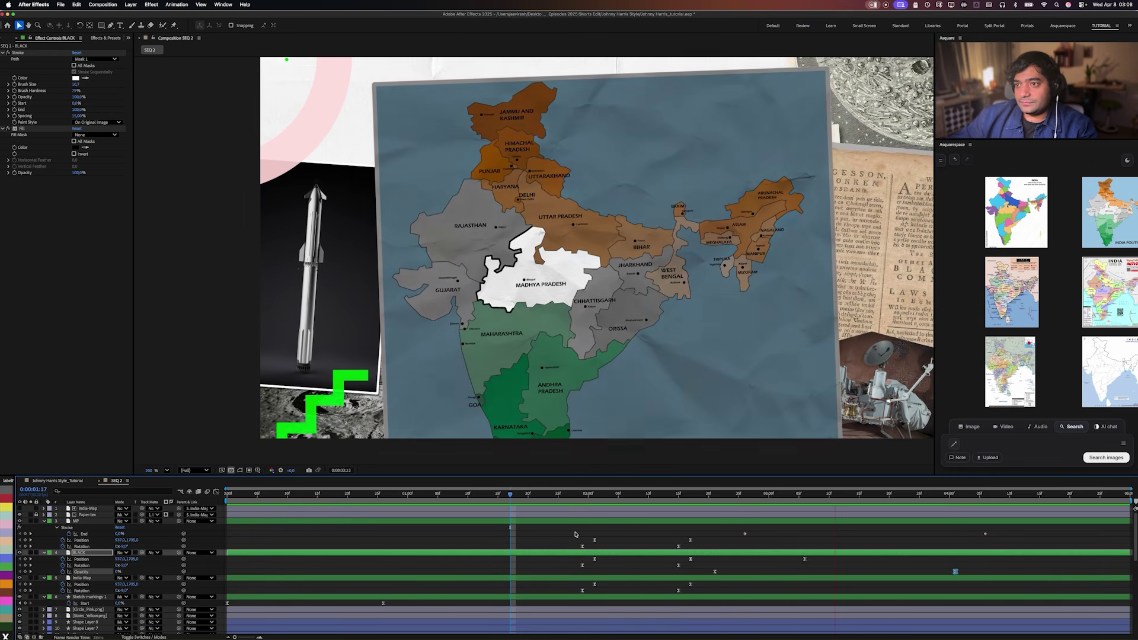
key("super+z")
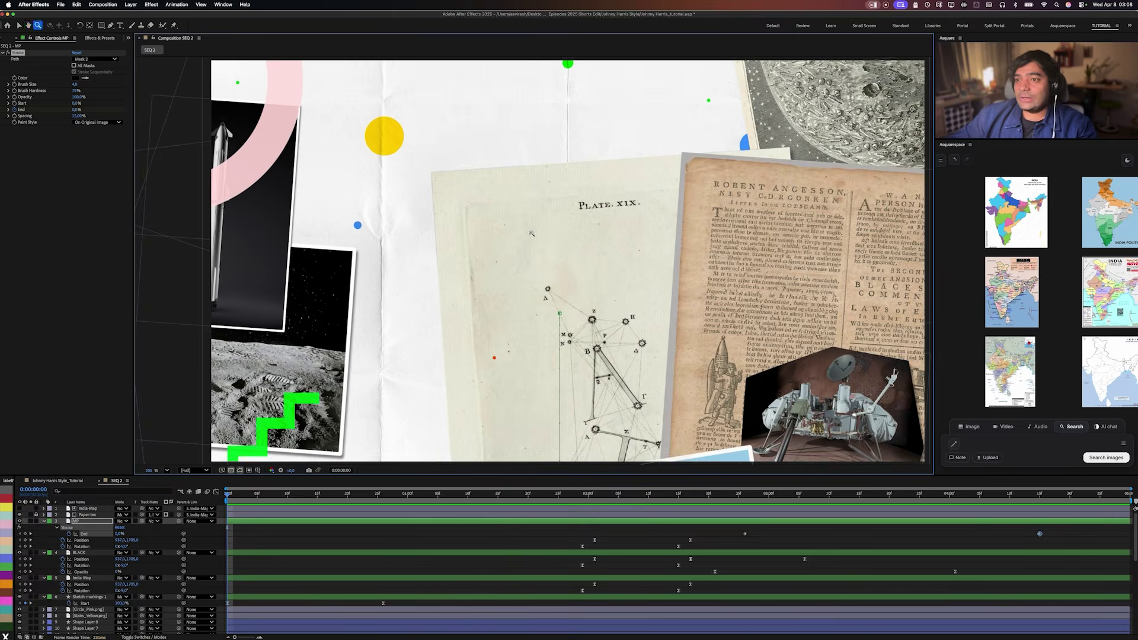
scroll(392, 191, "down", 2)
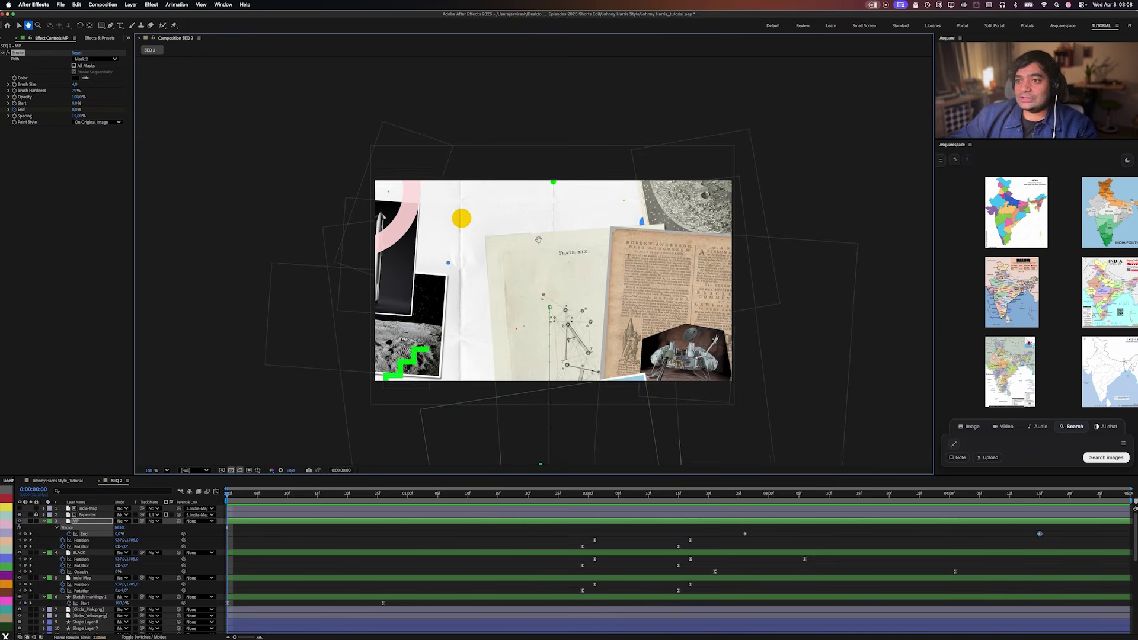